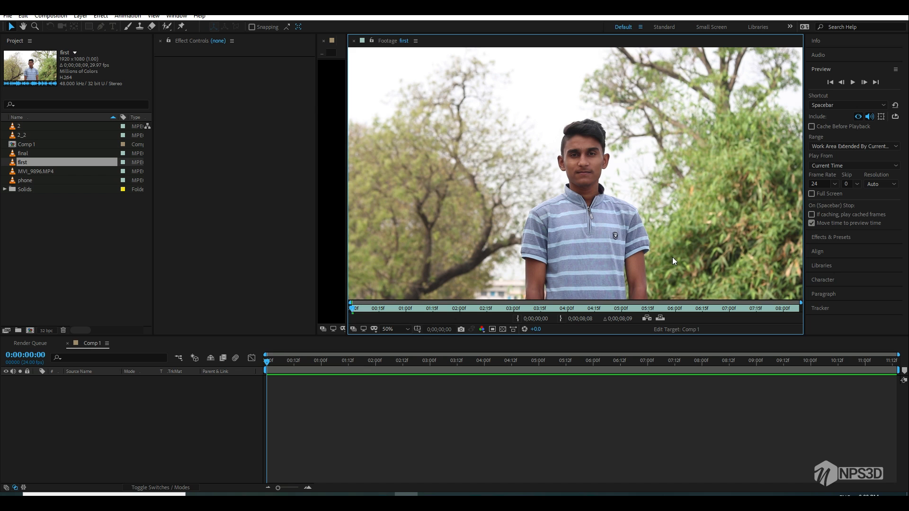
Step: Scrub back and forth through the "first" footage clip to examine the head movement across the shot
{"action": "left_click_drag", "start_coordinate": [354, 312], "coordinate": [504, 314]}
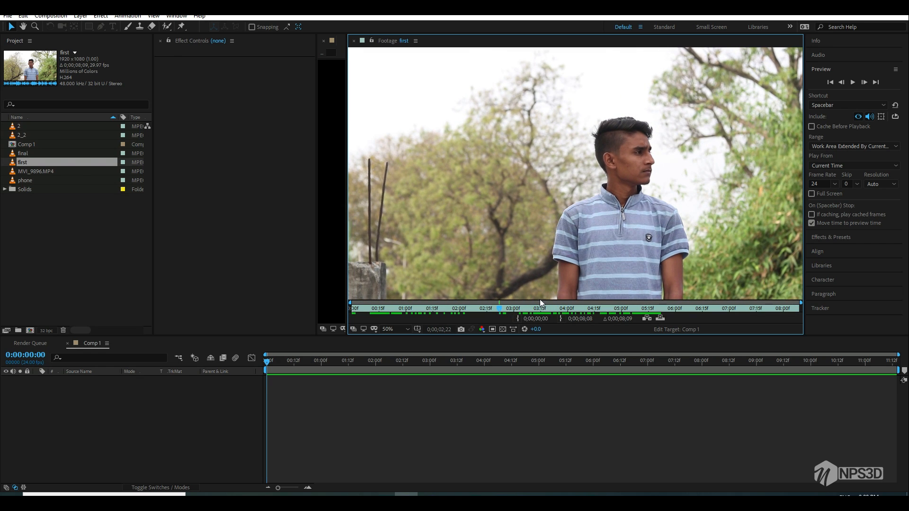
{"action": "left_click", "coordinate": [368, 306]}
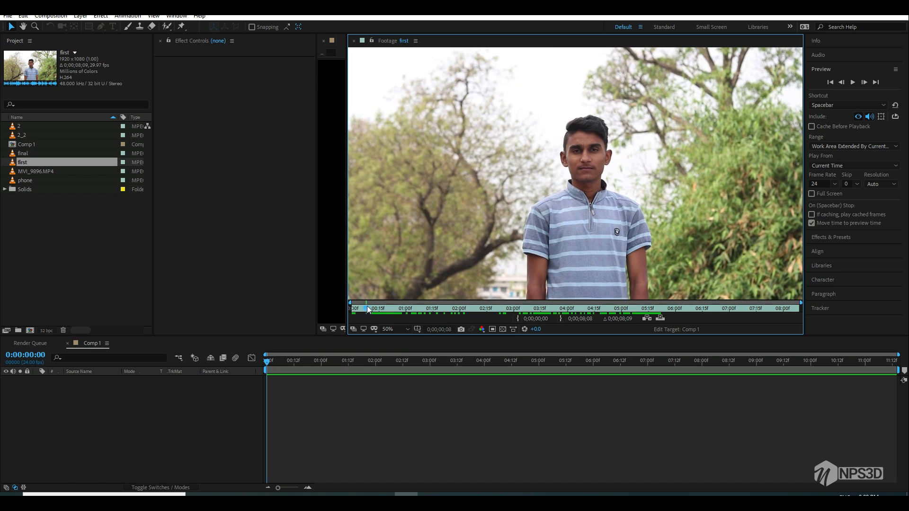
{"action": "left_click_drag", "start_coordinate": [359, 307], "coordinate": [610, 311]}
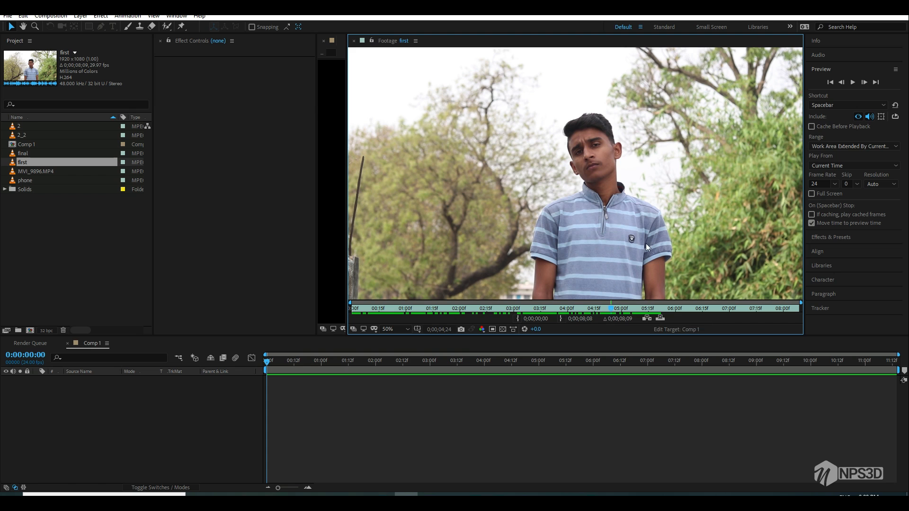
{"action": "mouse_move", "coordinate": [621, 311]}
{"action": "left_mouse_down"}
{"action": "mouse_move", "coordinate": [388, 312]}
{"action": "mouse_move", "coordinate": [538, 304]}
{"action": "left_mouse_up"}
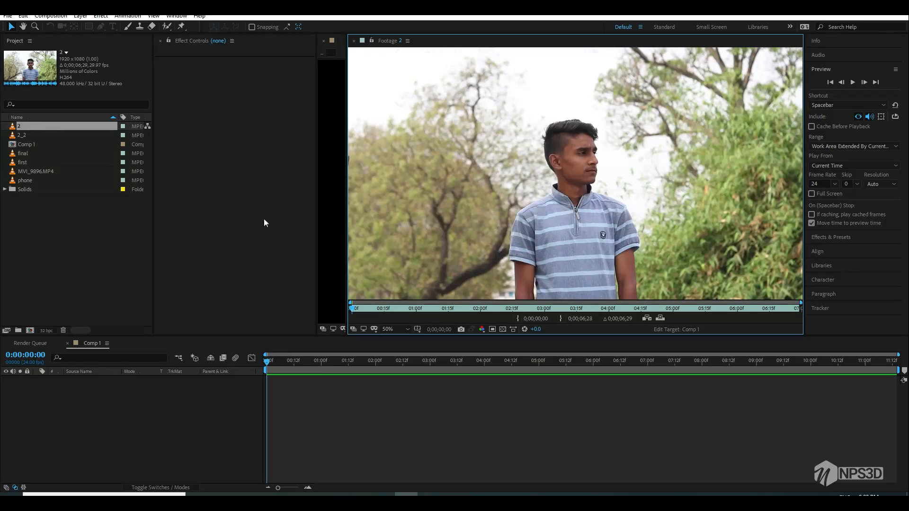
Step: View footage clip "2" at 100% magnification and scrub through it to examine the tracking markers on the face
{"action": "left_click_drag", "start_coordinate": [355, 308], "coordinate": [382, 305]}
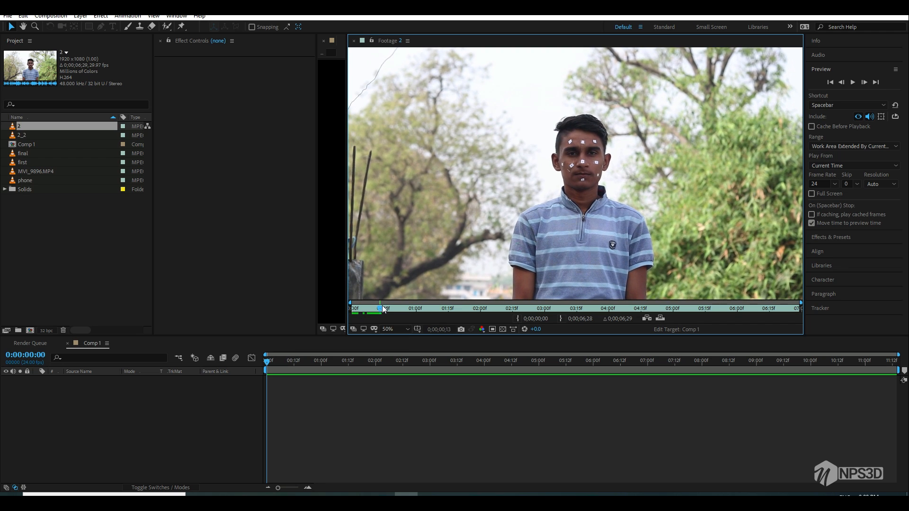
{"action": "left_click", "coordinate": [389, 329]}
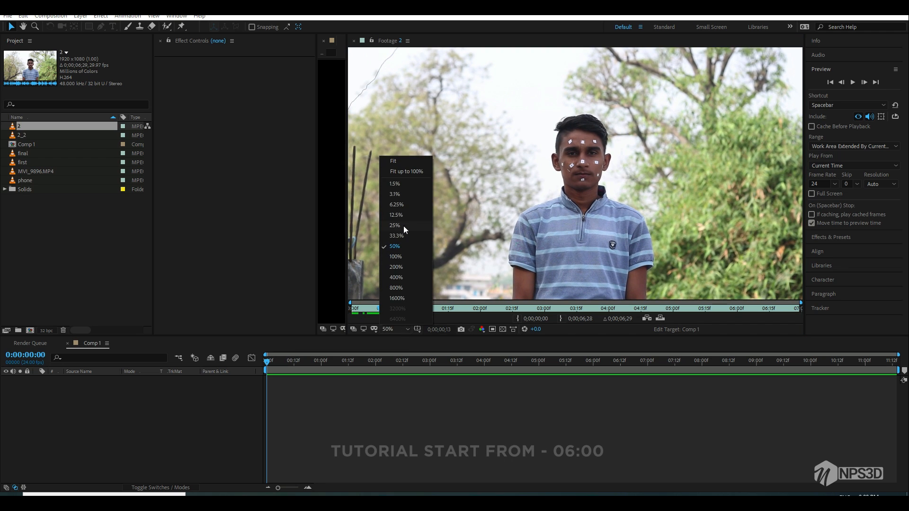
{"action": "left_click", "coordinate": [397, 254]}
{"action": "left_click_drag", "start_coordinate": [380, 307], "coordinate": [530, 307]}
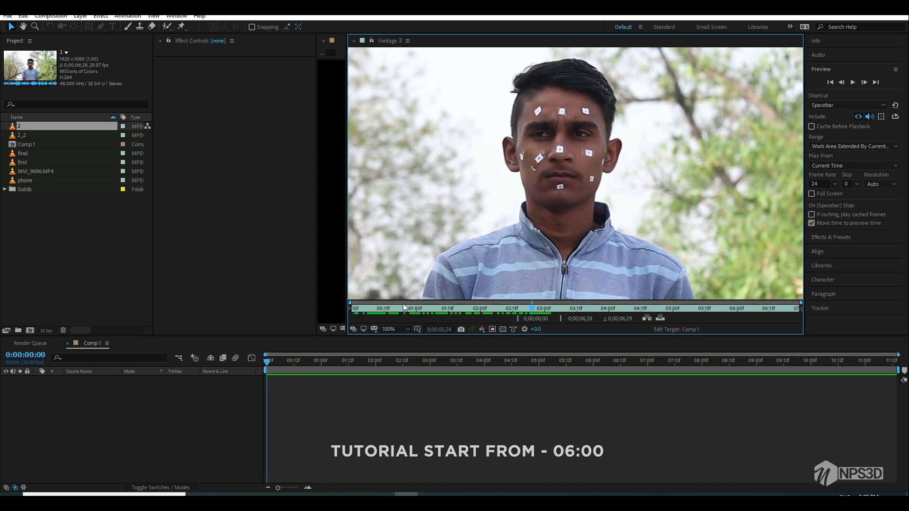
{"action": "left_click_drag", "start_coordinate": [372, 308], "coordinate": [524, 311]}
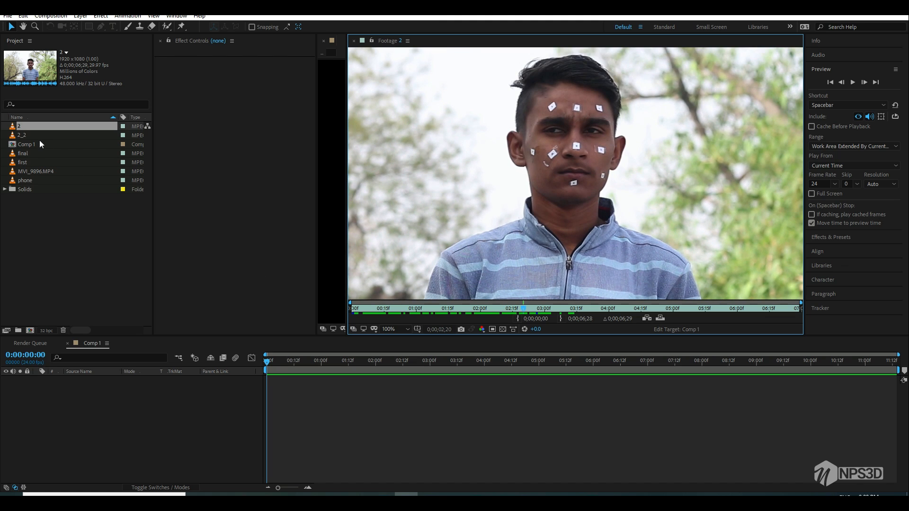
Step: Open footage clip "2_2", view it at 50% magnification and scrub through it to examine the dots drawn on the face
{"action": "left_click", "coordinate": [35, 156]}
{"action": "left_click", "coordinate": [36, 162]}
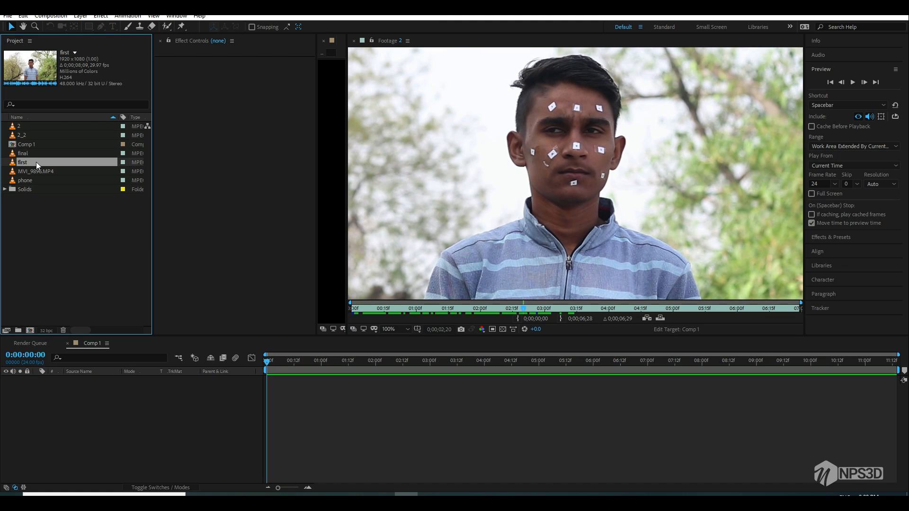
{"action": "double_click", "coordinate": [30, 134]}
{"action": "left_click_drag", "start_coordinate": [378, 310], "coordinate": [443, 309]}
{"action": "left_click", "coordinate": [404, 330]}
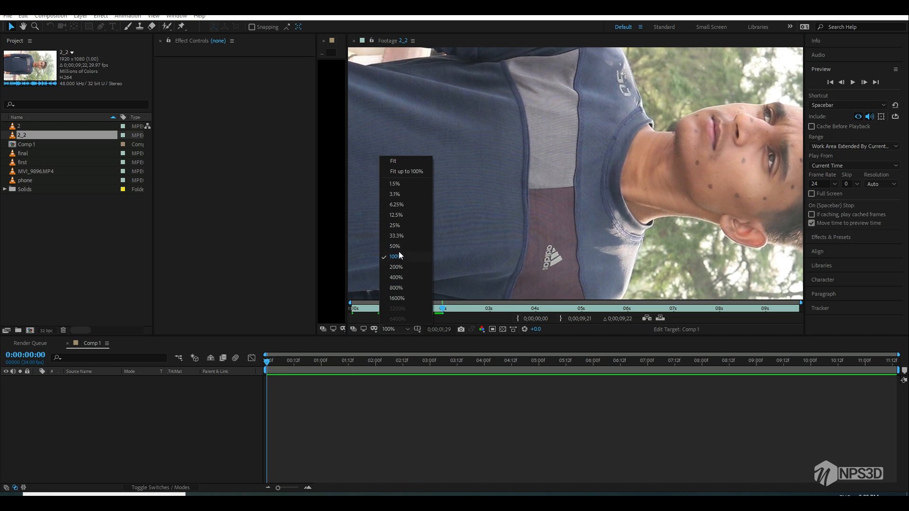
{"action": "left_click", "coordinate": [398, 251]}
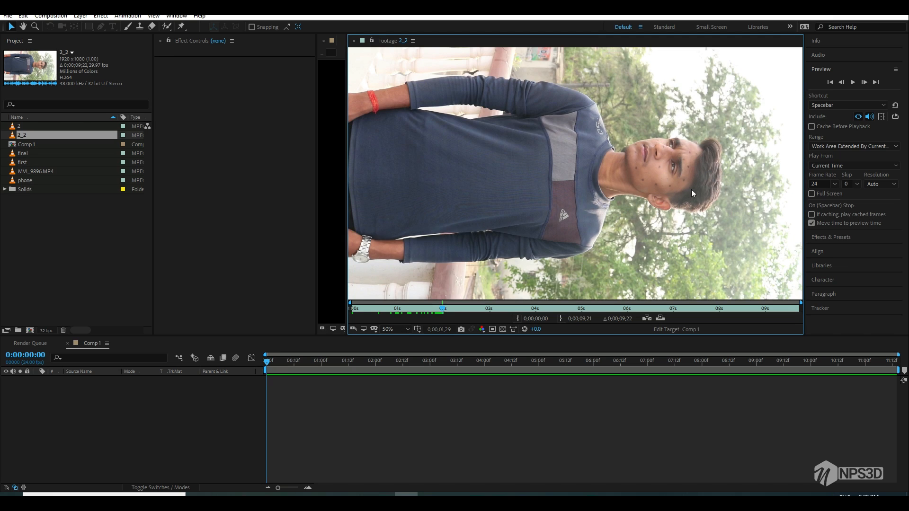
{"action": "left_click_drag", "start_coordinate": [443, 309], "coordinate": [768, 302]}
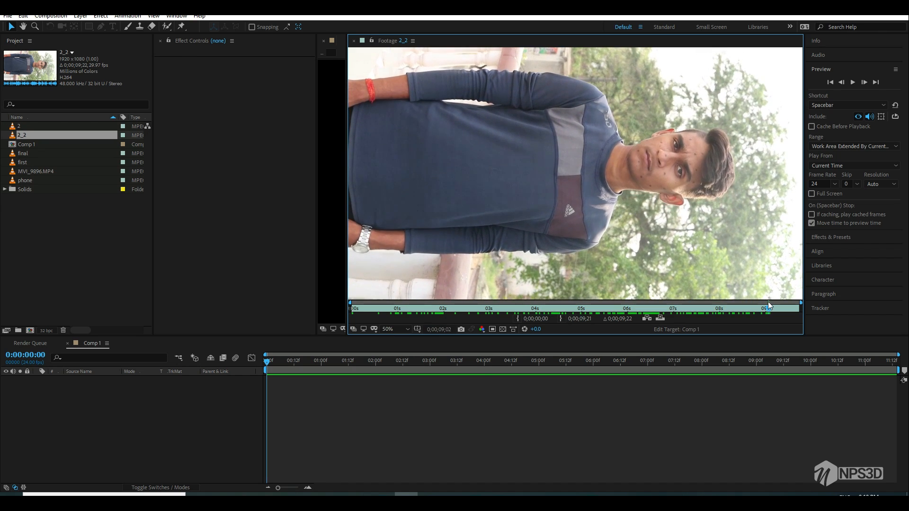
Step: Open the MVI_9896.MP4 footage and scrub through it to examine the face markers as the head turns
{"action": "left_click", "coordinate": [30, 152]}
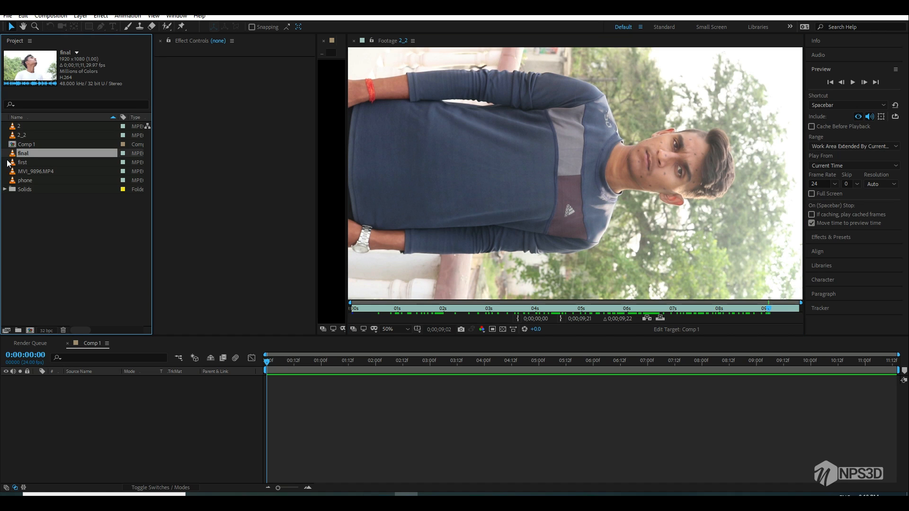
{"action": "left_click", "coordinate": [26, 163]}
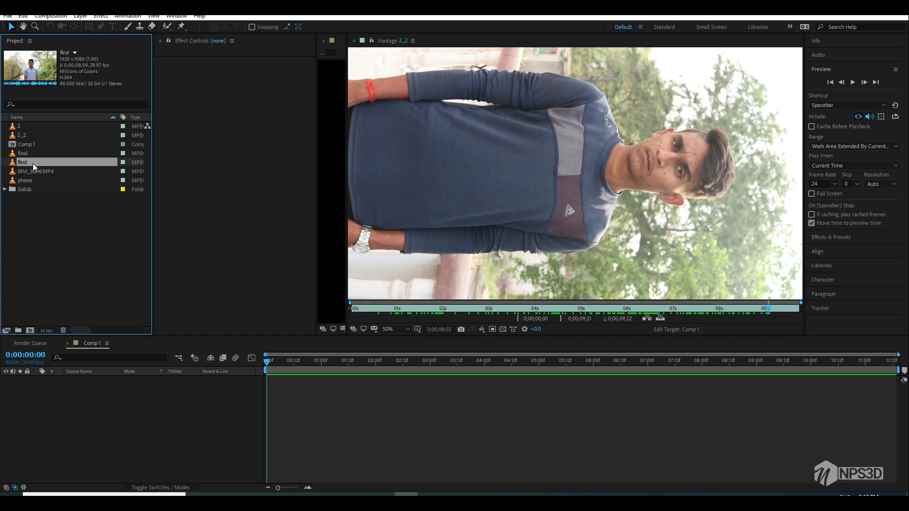
{"action": "left_click", "coordinate": [39, 173]}
{"action": "double_click", "coordinate": [38, 172]}
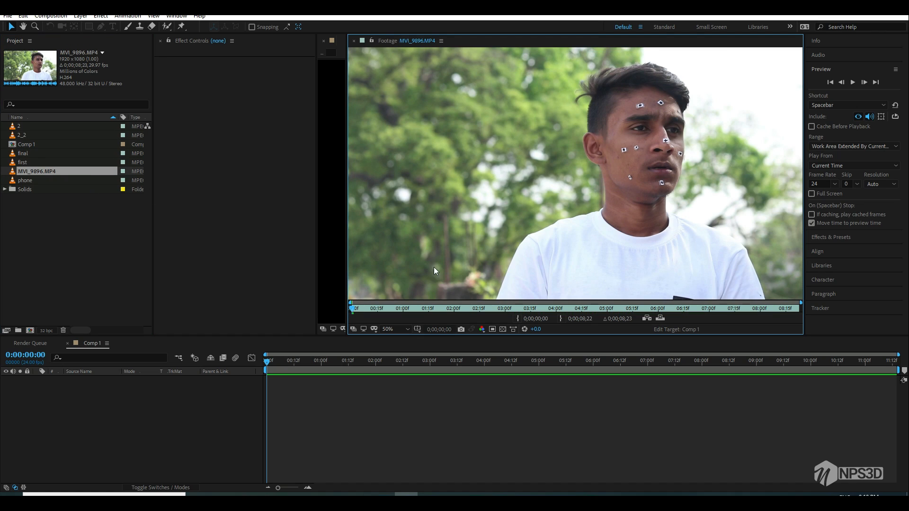
{"action": "left_click_drag", "start_coordinate": [382, 306], "coordinate": [535, 309]}
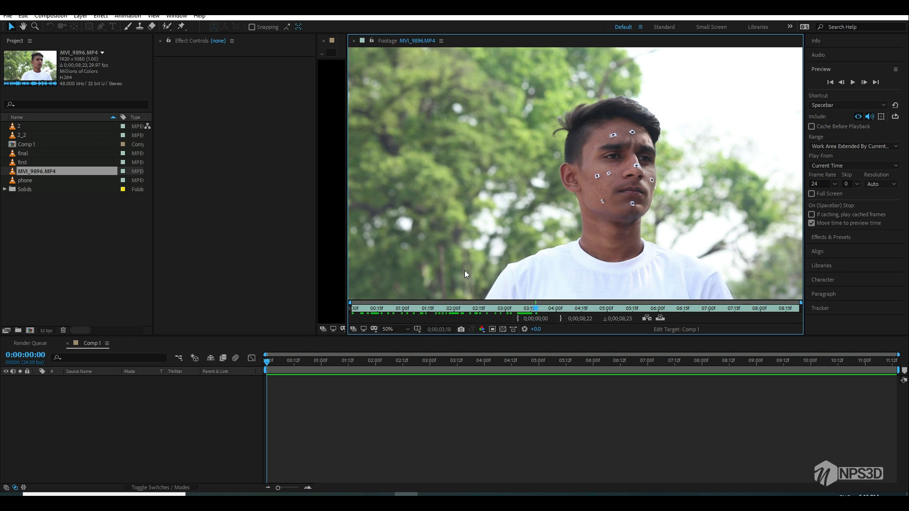
{"action": "left_click_drag", "start_coordinate": [525, 311], "coordinate": [723, 309]}
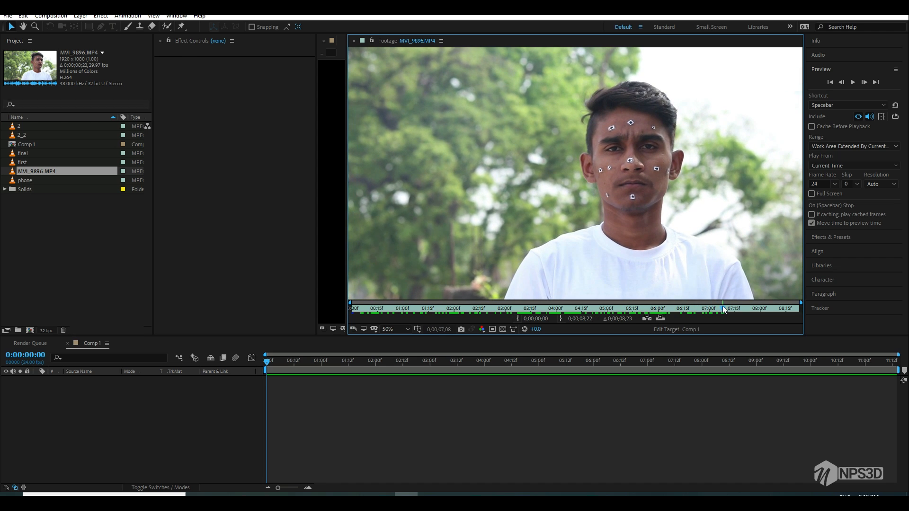
Step: Open the "phone" footage, then play and scrub through its whole length to examine the selfie shot and its head effect
{"action": "left_click", "coordinate": [36, 181]}
{"action": "left_click", "coordinate": [93, 219]}
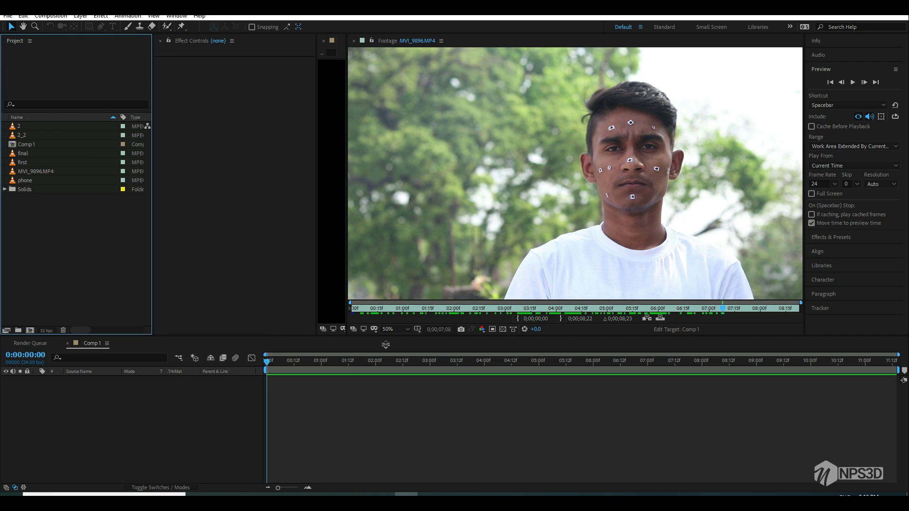
{"action": "left_click_drag", "start_coordinate": [381, 308], "coordinate": [680, 315]}
{"action": "double_click", "coordinate": [43, 180]}
{"action": "key", "text": "space"}
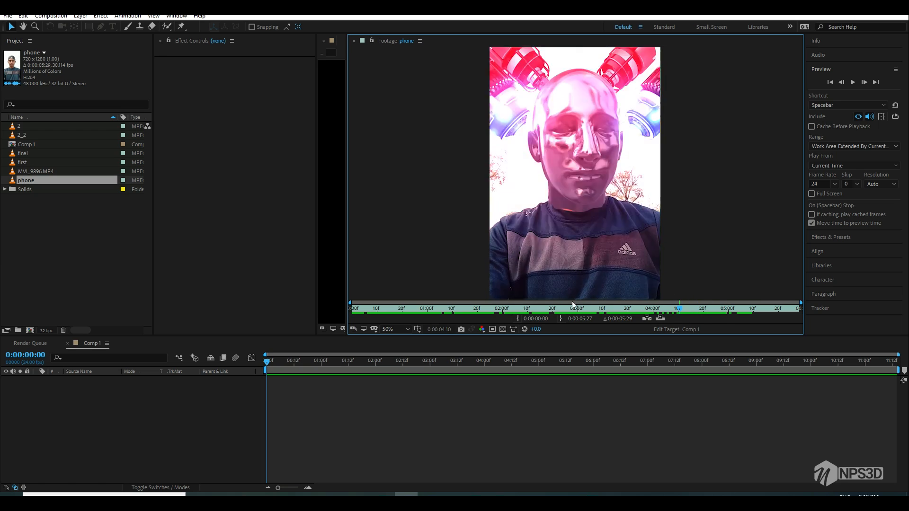
{"action": "left_click", "coordinate": [351, 309]}
{"action": "left_click_drag", "start_coordinate": [351, 310], "coordinate": [798, 312]}
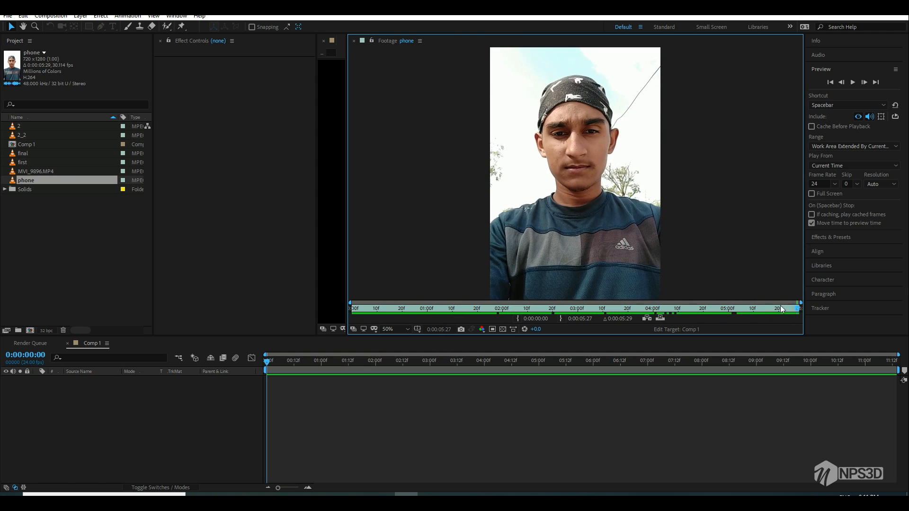
{"action": "left_click_drag", "start_coordinate": [591, 310], "coordinate": [803, 308]}
{"action": "left_click_drag", "start_coordinate": [407, 308], "coordinate": [543, 307]}
{"action": "key", "text": "space"}
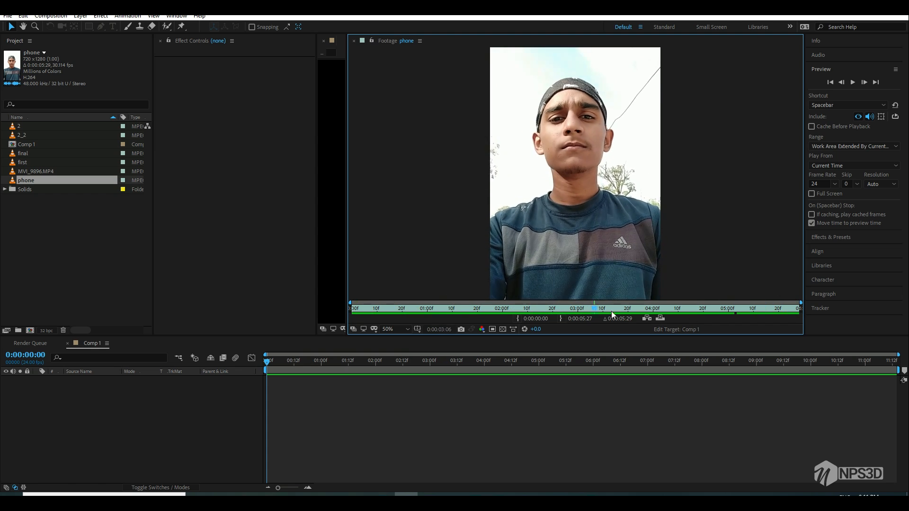
{"action": "left_click_drag", "start_coordinate": [683, 310], "coordinate": [762, 318]}
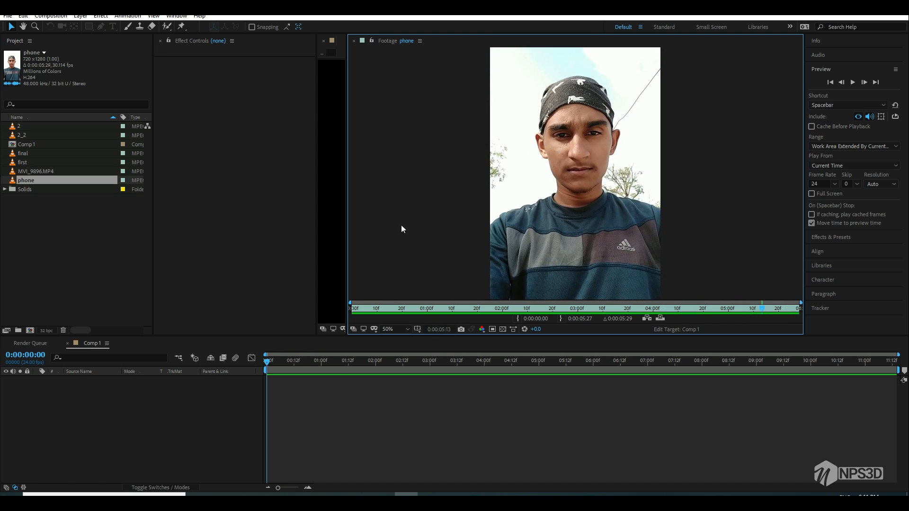
Step: Compare the "2_2" and "final" clips, then reopen MVI_9896.MP4 and scrub through it to examine the marker placement on the turned face
{"action": "double_click", "coordinate": [31, 135]}
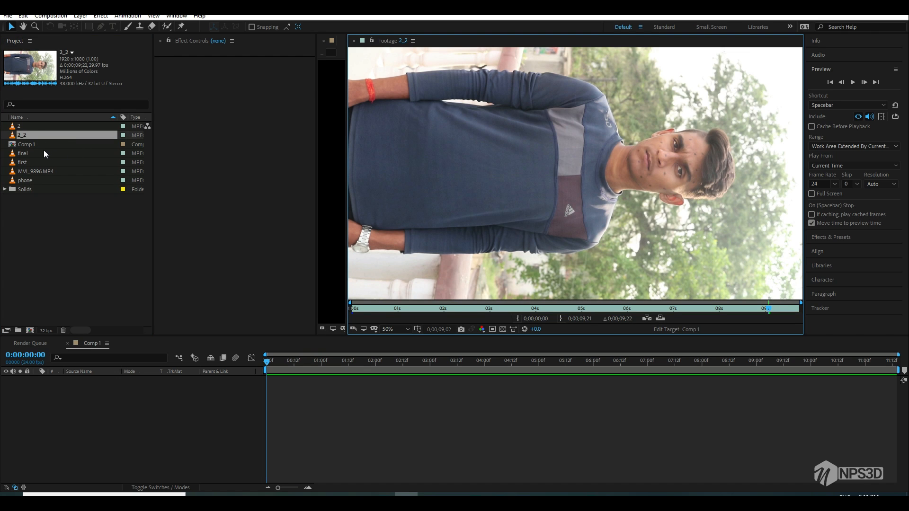
{"action": "double_click", "coordinate": [34, 155]}
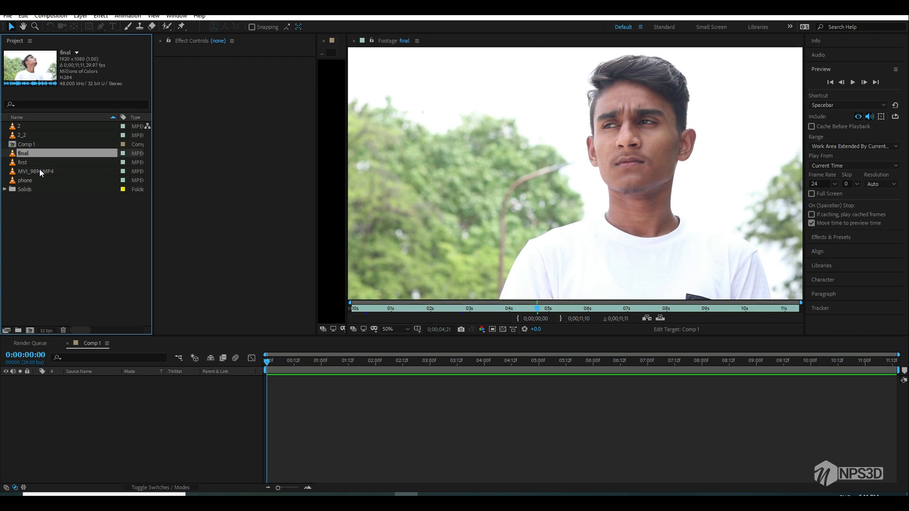
{"action": "double_click", "coordinate": [39, 169]}
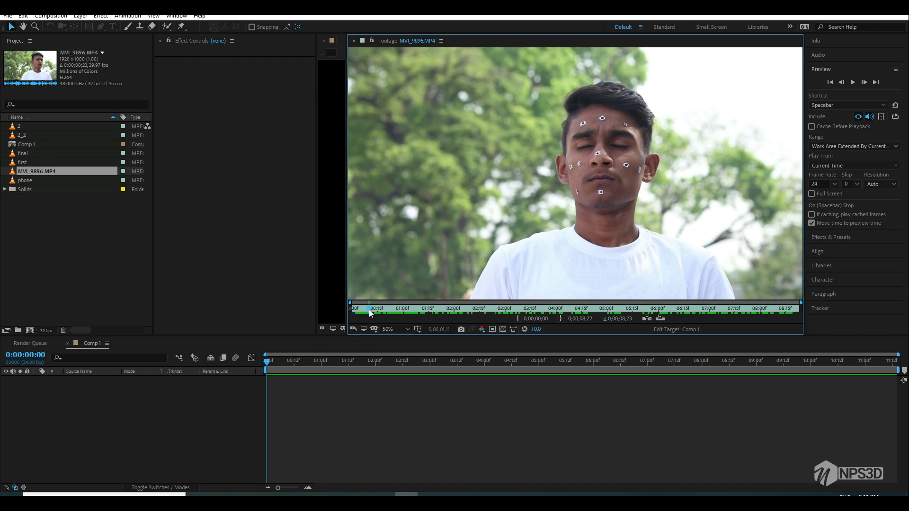
{"action": "left_click_drag", "start_coordinate": [370, 312], "coordinate": [657, 312]}
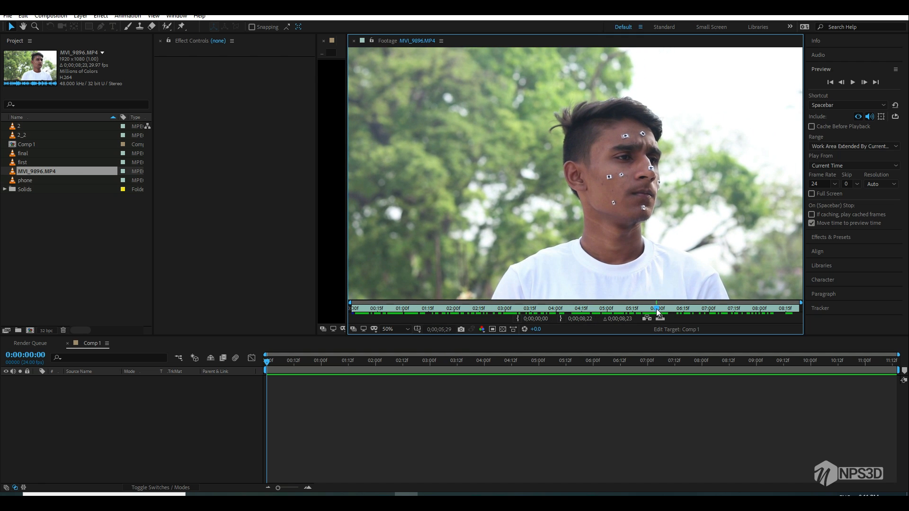
{"action": "mouse_move", "coordinate": [657, 311]}
{"action": "left_mouse_down"}
{"action": "mouse_move", "coordinate": [599, 312]}
{"action": "mouse_move", "coordinate": [675, 312]}
{"action": "left_mouse_up"}
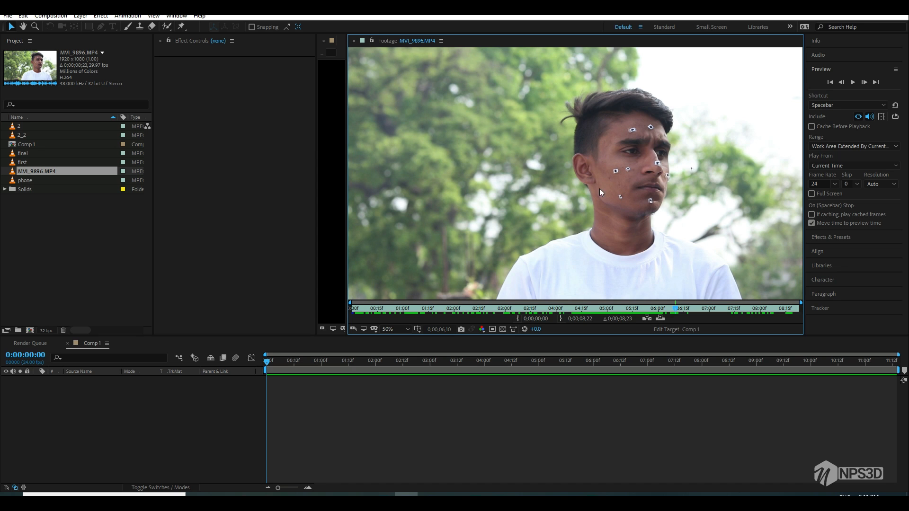
{"action": "left_click_drag", "start_coordinate": [674, 314], "coordinate": [715, 308]}
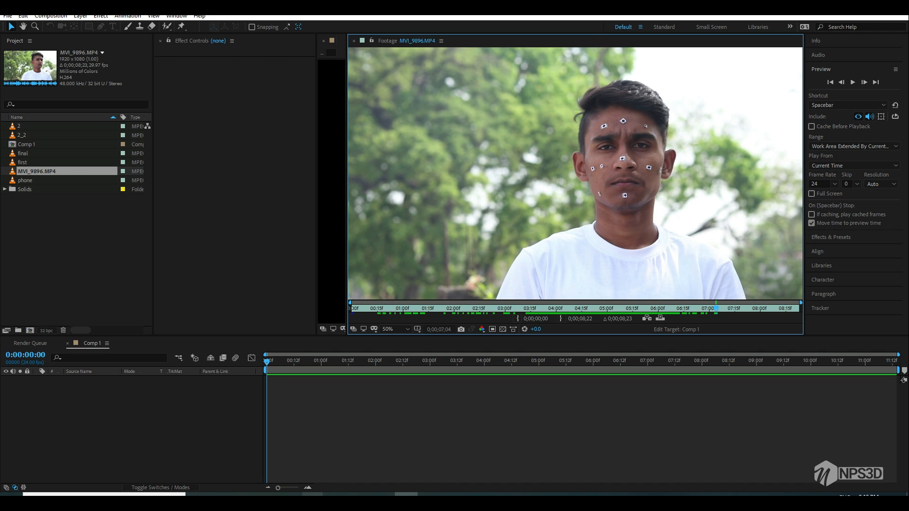
Step: Switch to File Explorer, play the selected MP4 render of the robotic face effect full screen, scrub through it and close the player
{"action": "mouse_move", "coordinate": [312, 494]}
{"action": "left_click", "coordinate": [358, 463]}
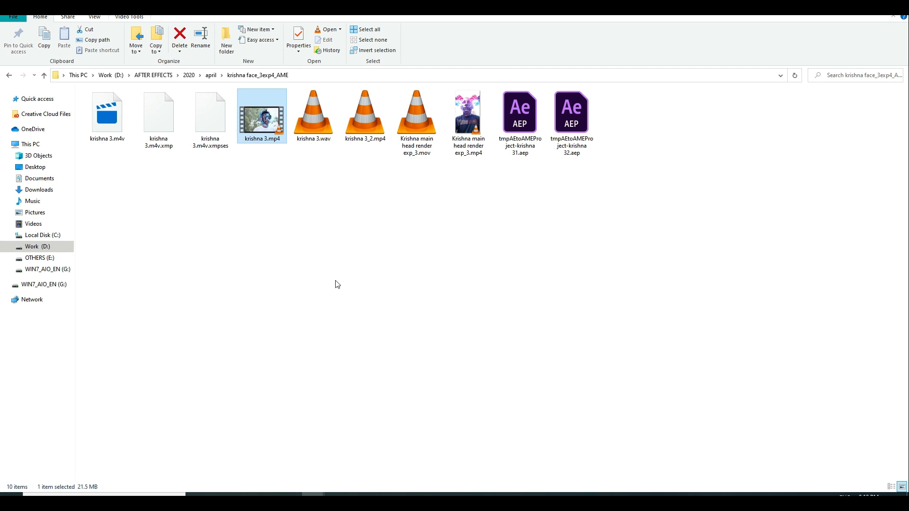
{"action": "double_click", "coordinate": [270, 119]}
{"action": "double_click", "coordinate": [488, 281]}
{"action": "key", "text": "space"}
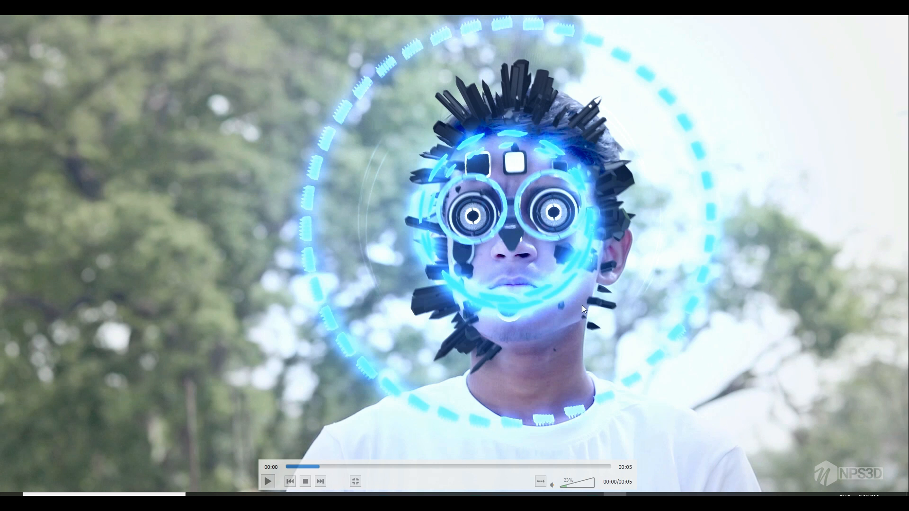
{"action": "left_click_drag", "start_coordinate": [354, 467], "coordinate": [401, 466]}
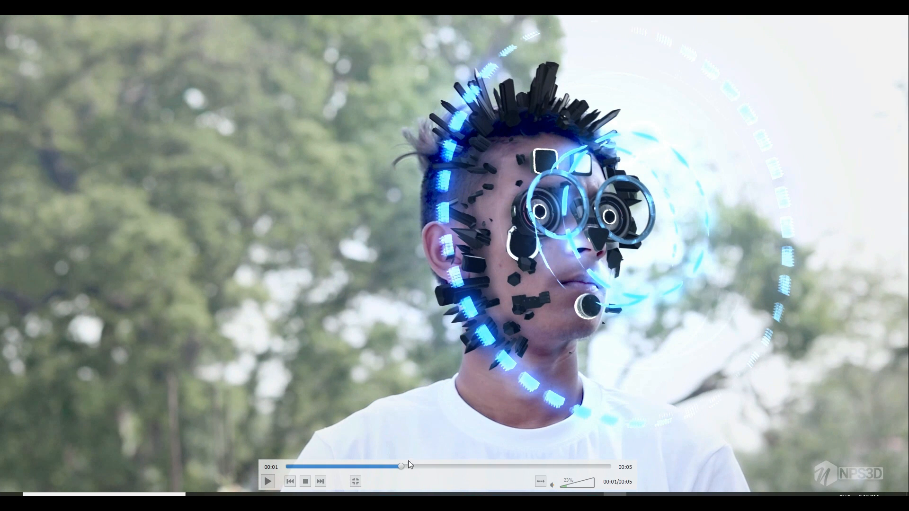
{"action": "double_click", "coordinate": [439, 359]}
{"action": "left_click", "coordinate": [897, 17]}
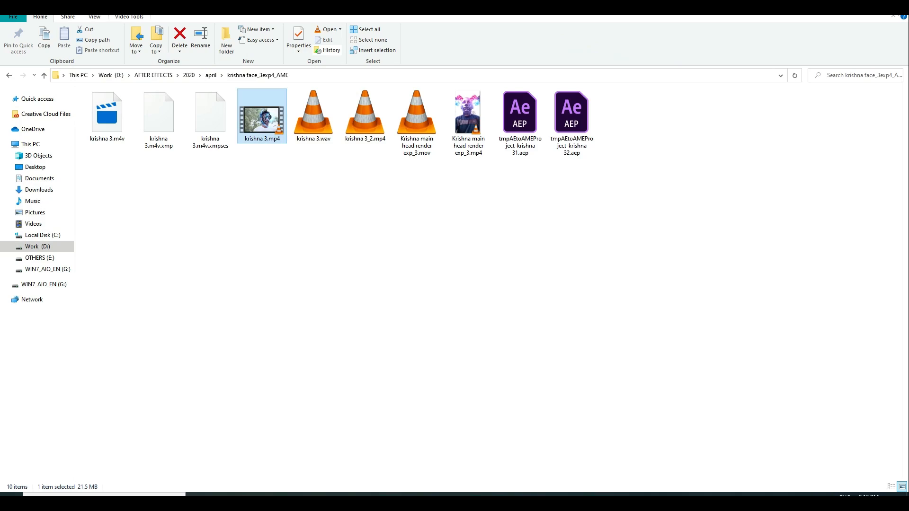
Step: Switch back to After Effects and create a new composition from the "final" footage clip
{"action": "left_click", "coordinate": [451, 312]}
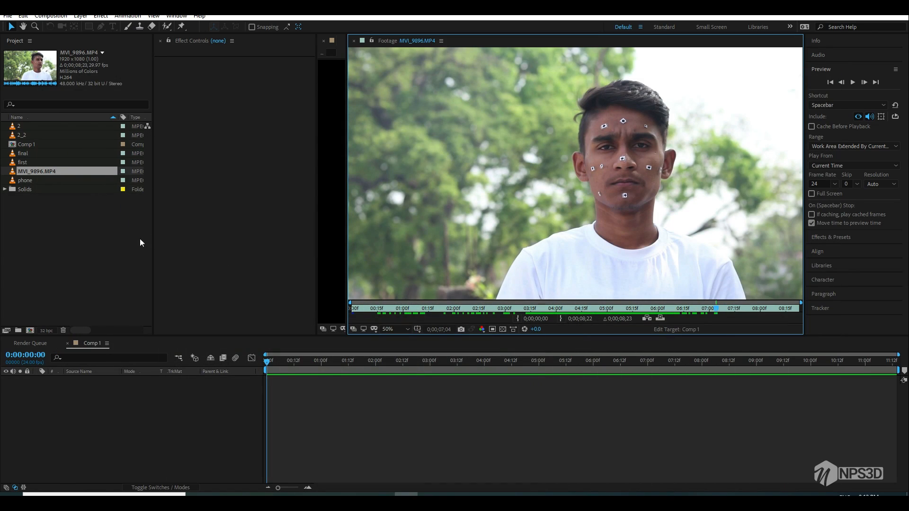
{"action": "left_click", "coordinate": [34, 153]}
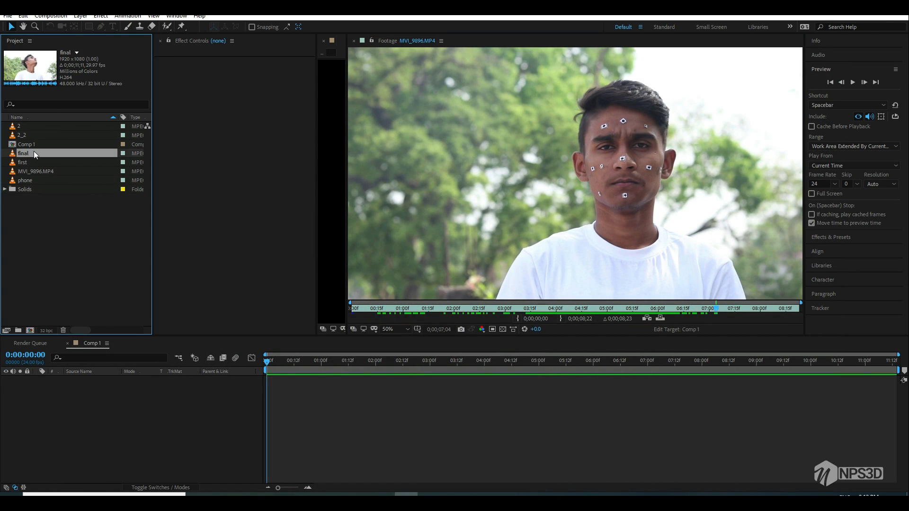
{"action": "left_click_drag", "start_coordinate": [42, 152], "coordinate": [30, 330]}
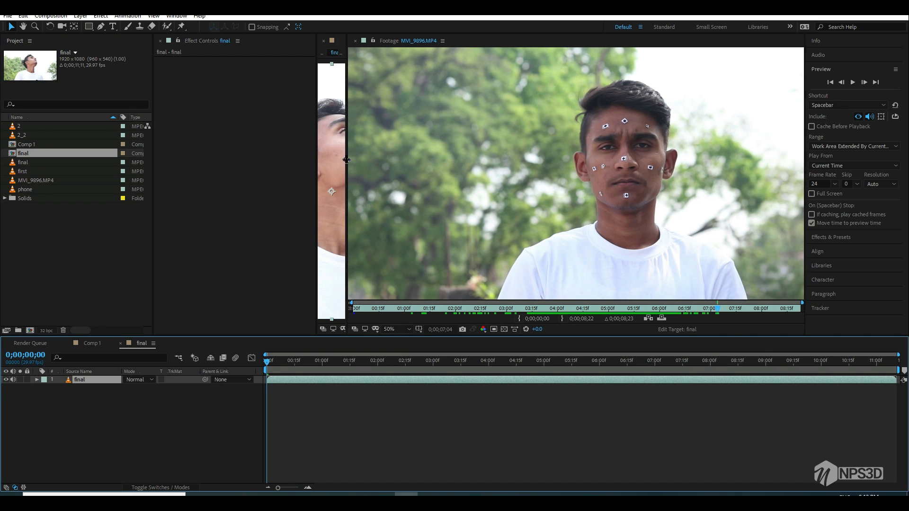
Step: Close the MVI_9896.MP4 footage view and fit the "final" composition to the enlarged viewer
{"action": "left_click_drag", "start_coordinate": [348, 163], "coordinate": [714, 175]}
{"action": "left_click", "coordinate": [722, 41]}
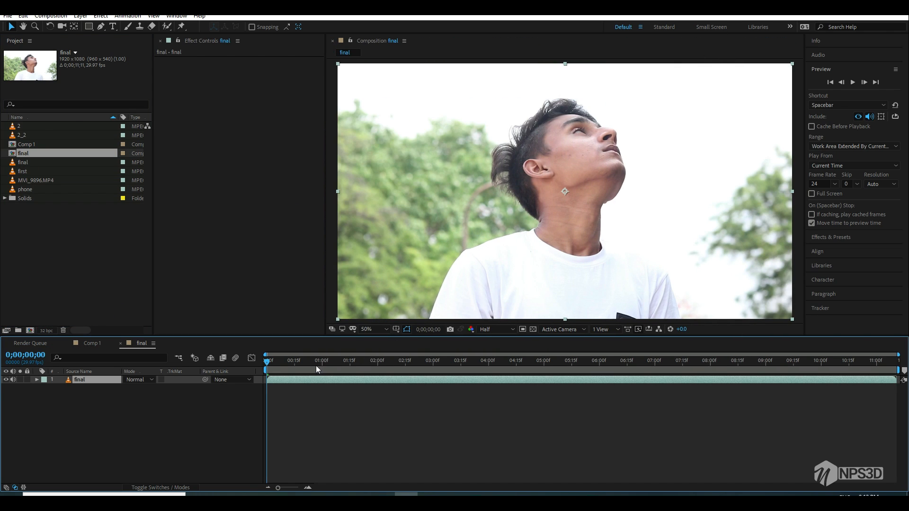
{"action": "left_click_drag", "start_coordinate": [326, 361], "coordinate": [423, 359]}
{"action": "left_click", "coordinate": [377, 331]}
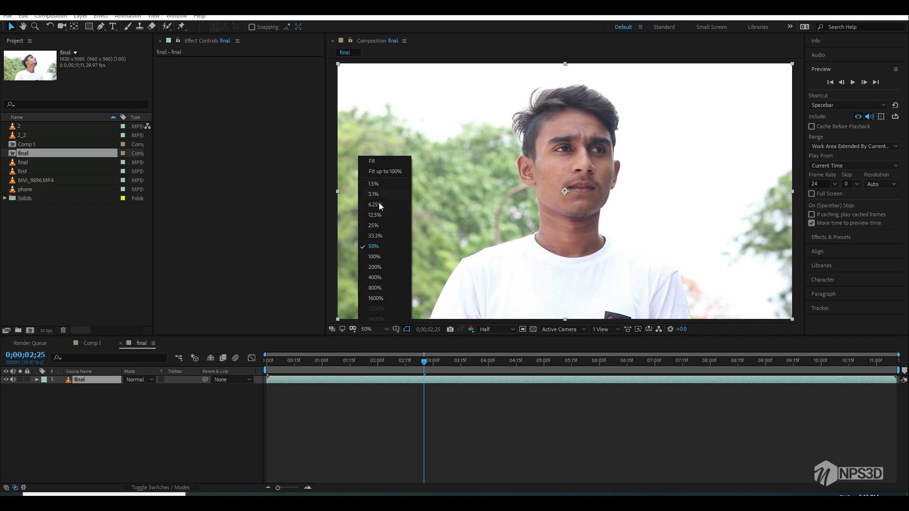
{"action": "left_click", "coordinate": [374, 165]}
Step: Scrub through the "final" composition to the turned face and start the work area at 0;00;06;29
{"action": "left_click_drag", "start_coordinate": [351, 368], "coordinate": [654, 376]}
{"action": "key", "text": "b"}
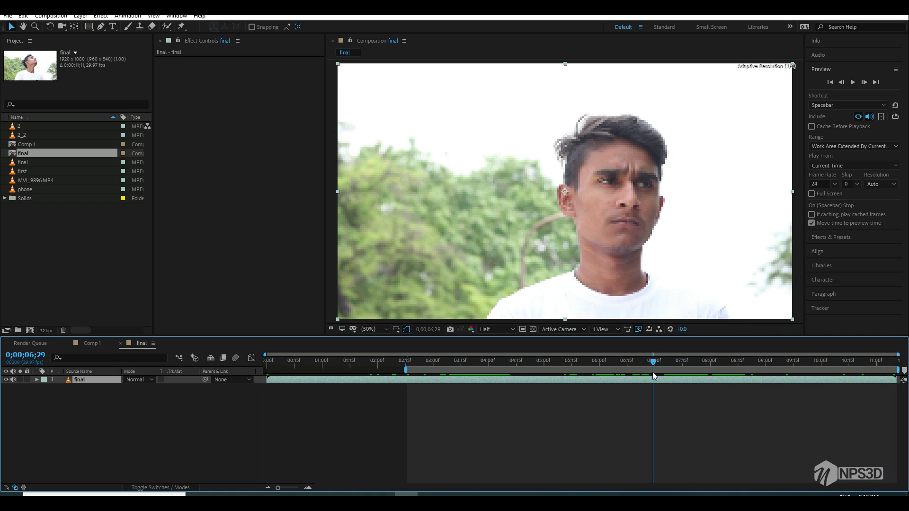
{"action": "key", "text": "b"}
{"action": "right_click", "coordinate": [665, 370]}
{"action": "left_click", "coordinate": [688, 387]}
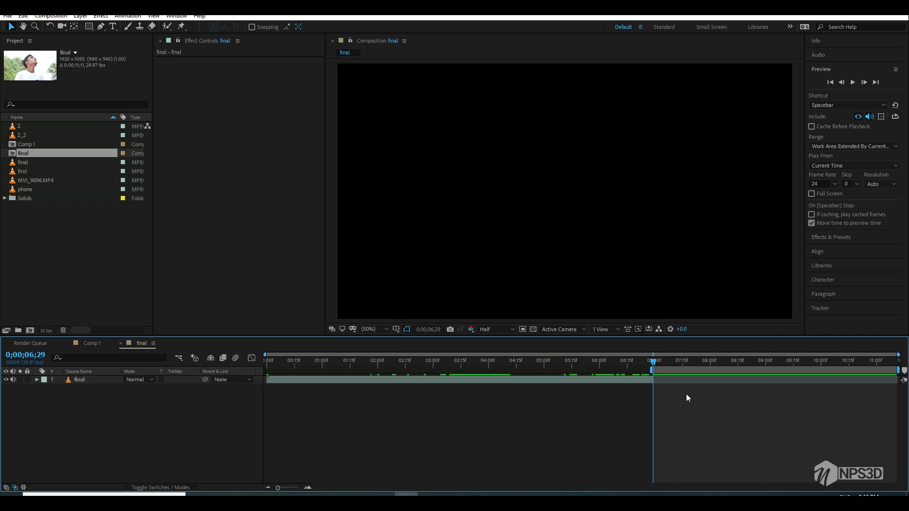
{"action": "key", "text": "ctrl+z"}
Step: Trim the composition to the work area, then play the shortened clip and return to its first frame
{"action": "right_click", "coordinate": [658, 369]}
{"action": "left_click", "coordinate": [681, 396]}
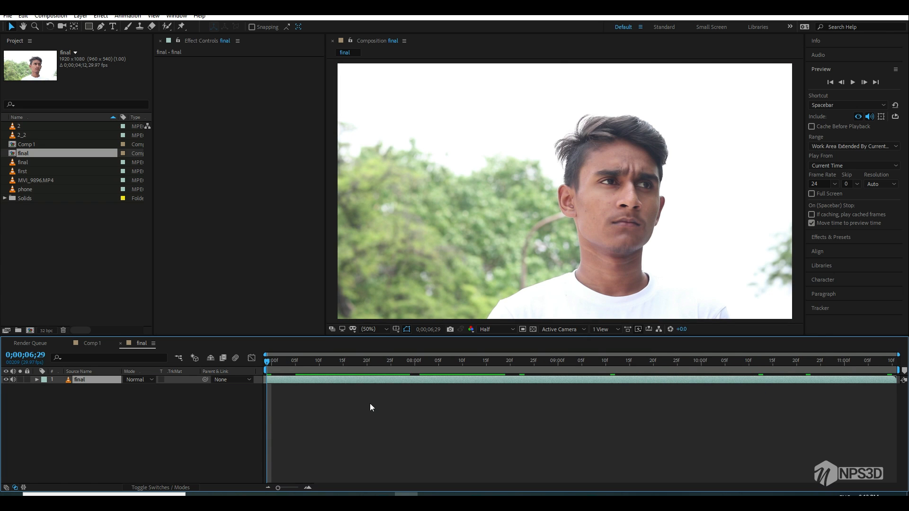
{"action": "key", "text": "space"}
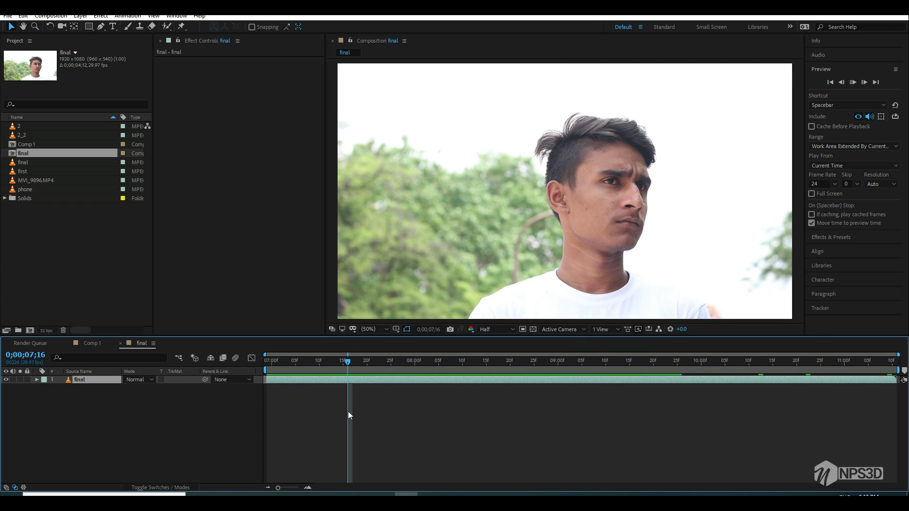
{"action": "key", "text": "space"}
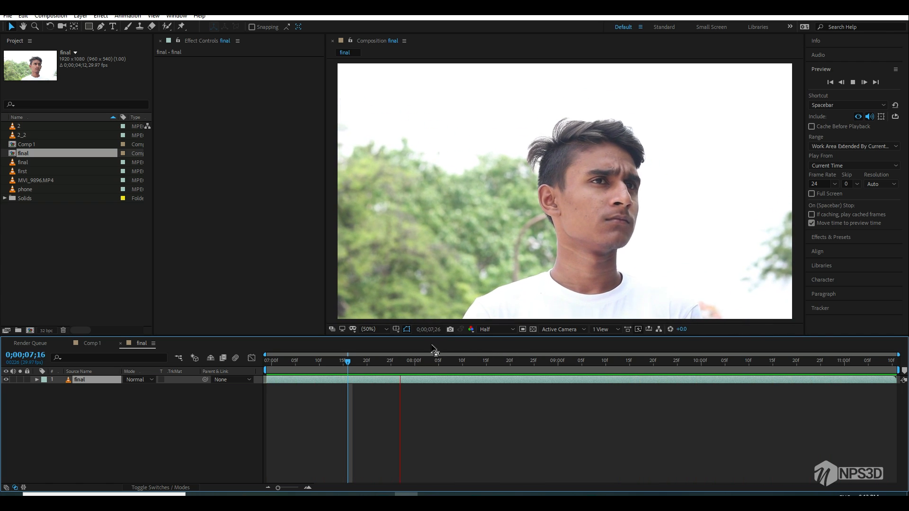
{"action": "key", "text": "space"}
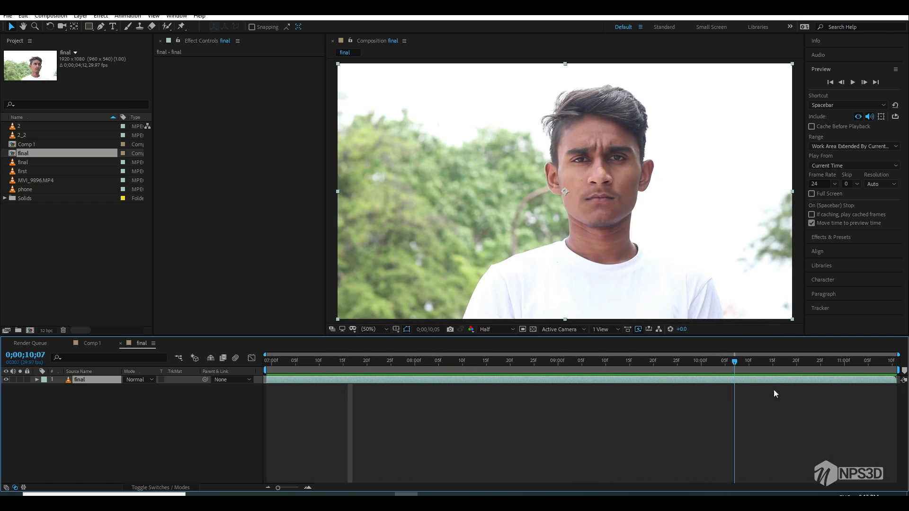
{"action": "left_click_drag", "start_coordinate": [773, 390], "coordinate": [262, 400]}
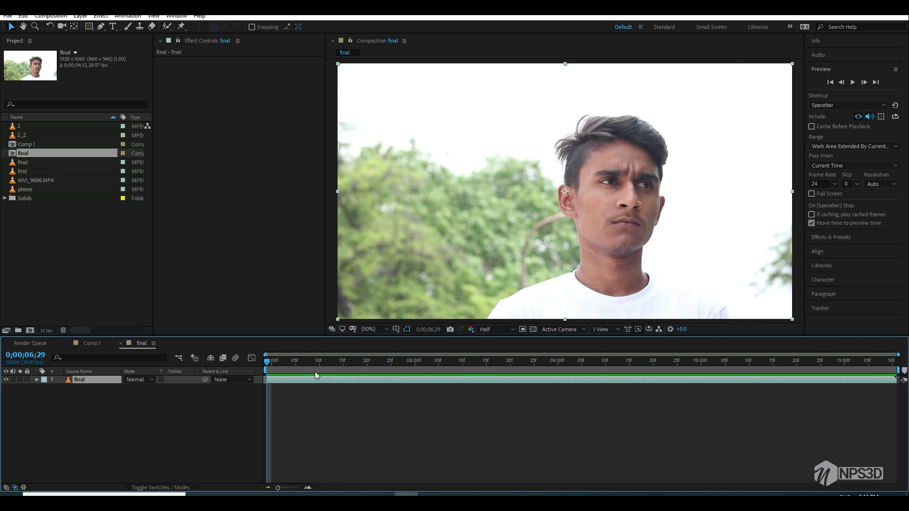
{"action": "left_click_drag", "start_coordinate": [305, 365], "coordinate": [200, 433]}
Step: Set the composition's preview resolution to Full and duplicate the "final" layer
{"action": "left_click", "coordinate": [488, 330]}
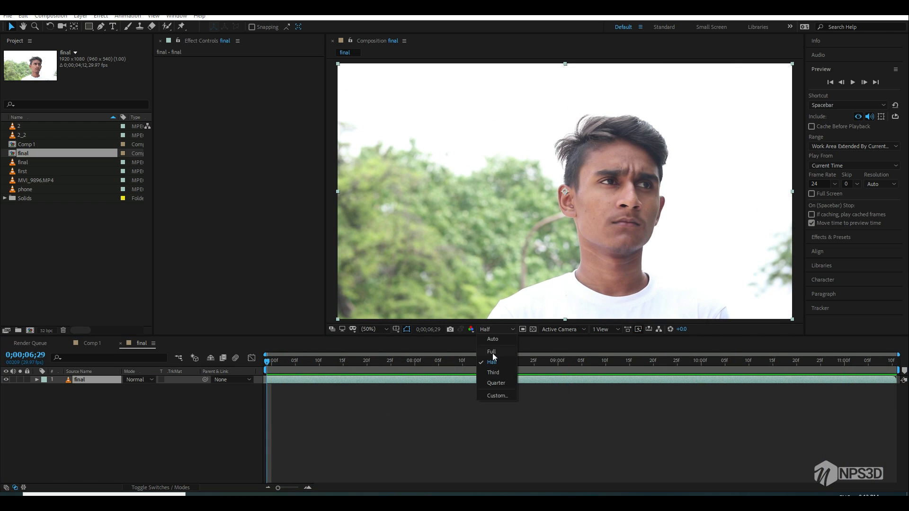
{"action": "left_click", "coordinate": [492, 354]}
{"action": "left_click", "coordinate": [57, 386]}
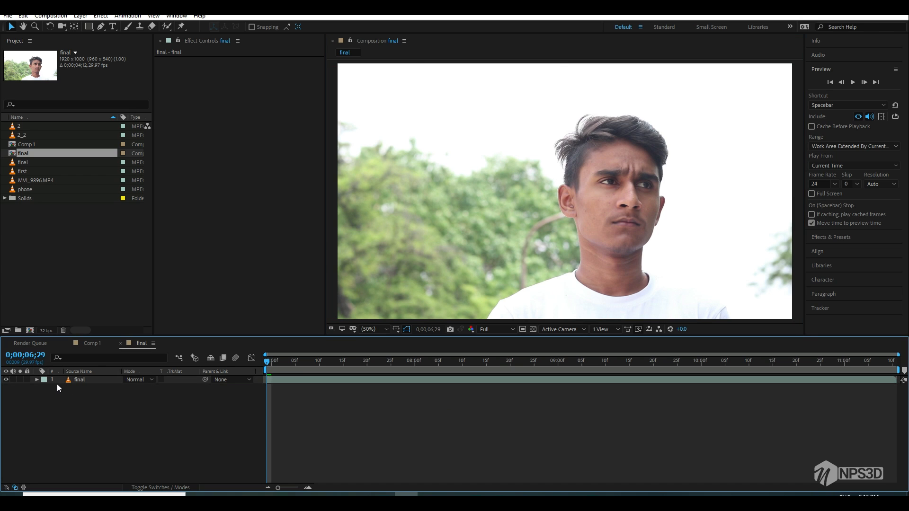
{"action": "left_click_drag", "start_coordinate": [296, 366], "coordinate": [266, 372]}
{"action": "left_click", "coordinate": [82, 379]}
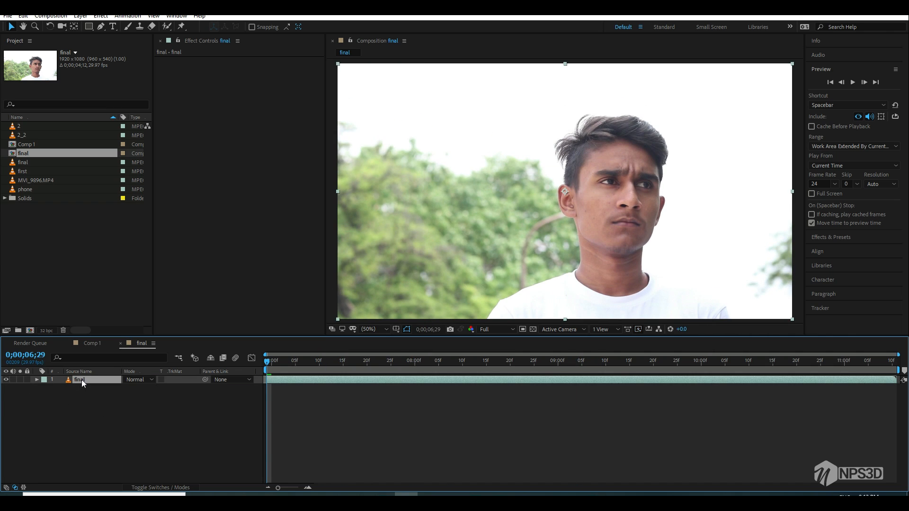
{"action": "key", "text": "ctrl+d"}
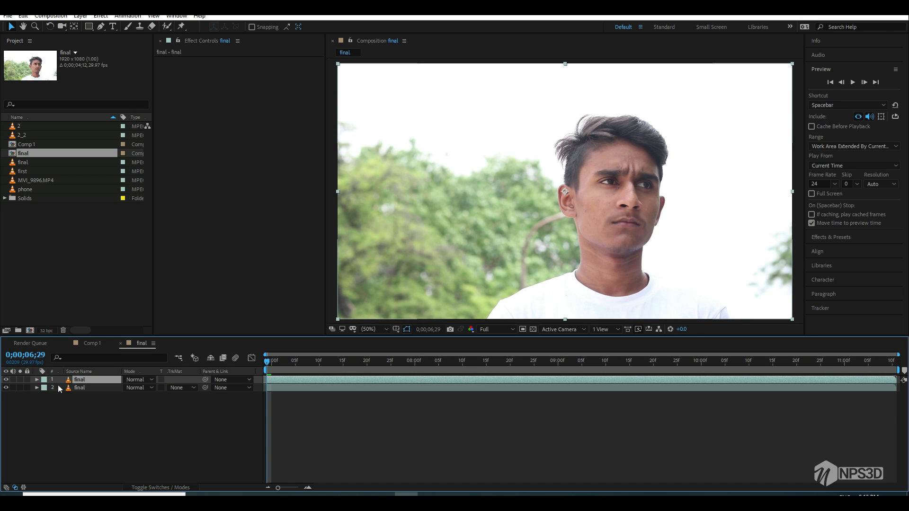
Step: Pre-compose the upper copy as "final Comp 1" with all attributes moved into it, and hide the lower "final" layer
{"action": "key", "text": "ctrl+shift+c"}
{"action": "left_click", "coordinate": [390, 256]}
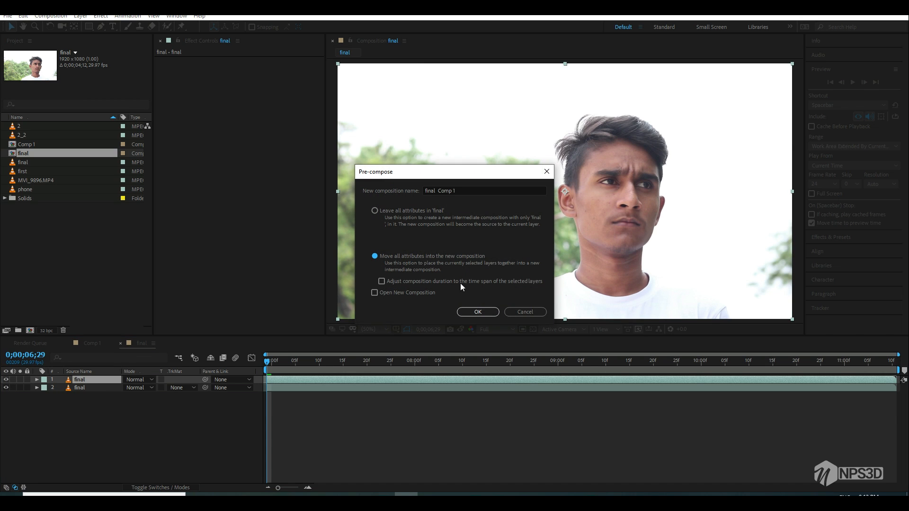
{"action": "left_click", "coordinate": [479, 311]}
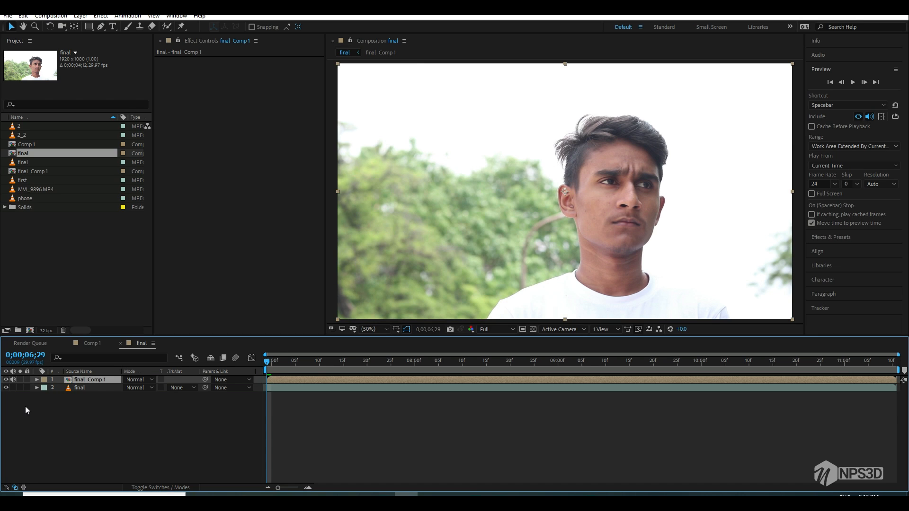
{"action": "left_click", "coordinate": [6, 388]}
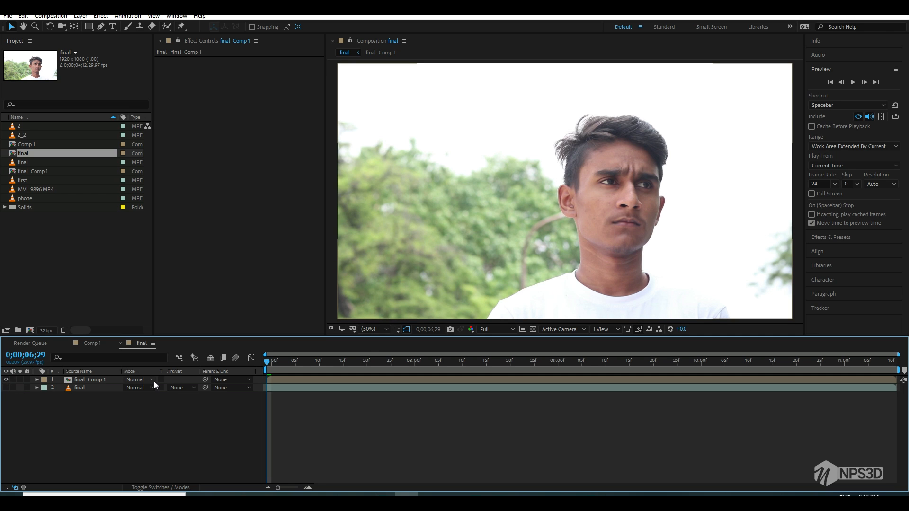
Step: Scrub repeatedly through the whole composition to examine how the head turns and moves in the shot
{"action": "left_click_drag", "start_coordinate": [455, 365], "coordinate": [501, 365]}
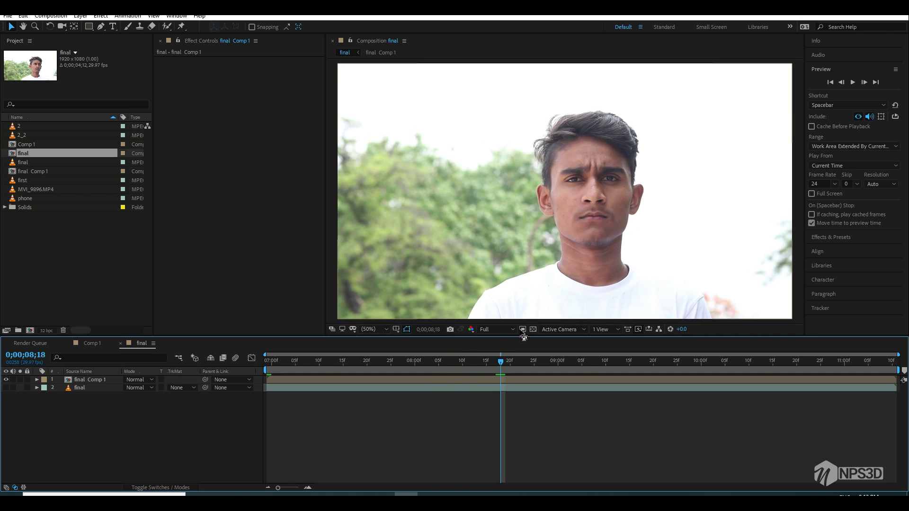
{"action": "left_click_drag", "start_coordinate": [353, 368], "coordinate": [739, 370]}
{"action": "left_click", "coordinate": [86, 380]}
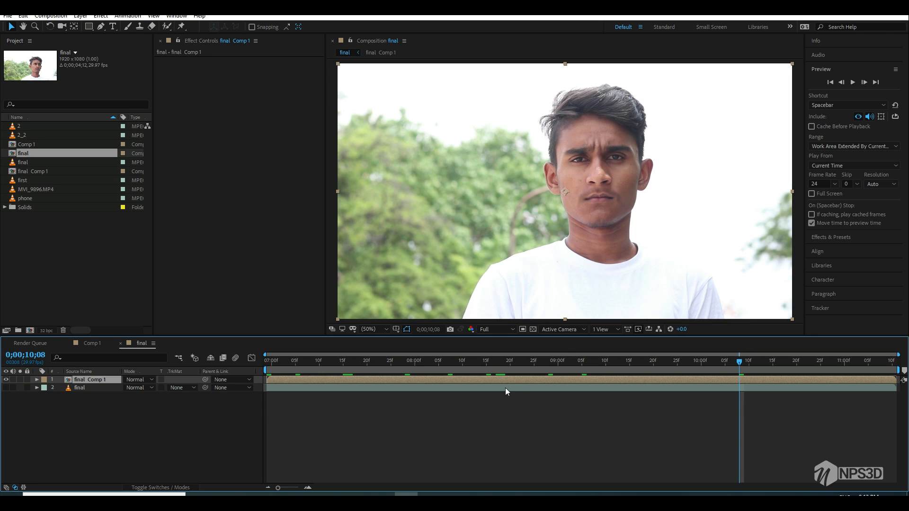
{"action": "left_click_drag", "start_coordinate": [504, 367], "coordinate": [586, 365]}
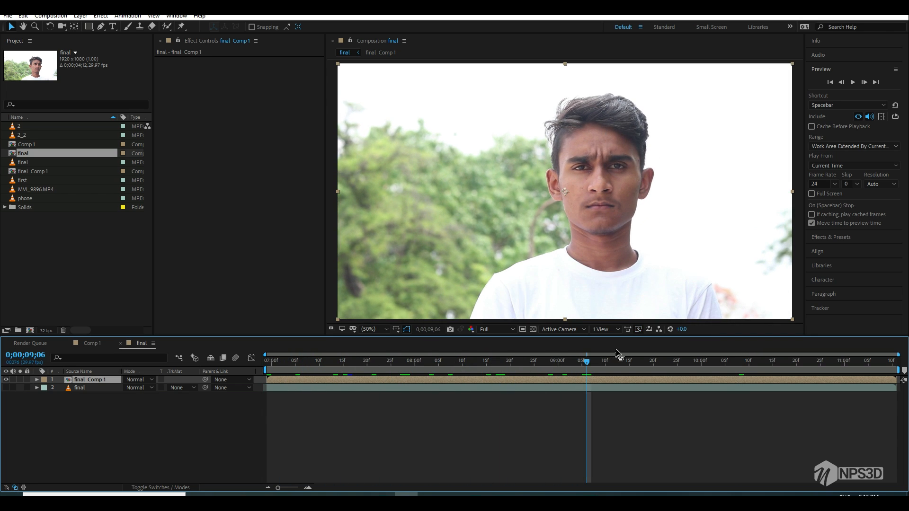
{"action": "left_click_drag", "start_coordinate": [506, 368], "coordinate": [778, 367]}
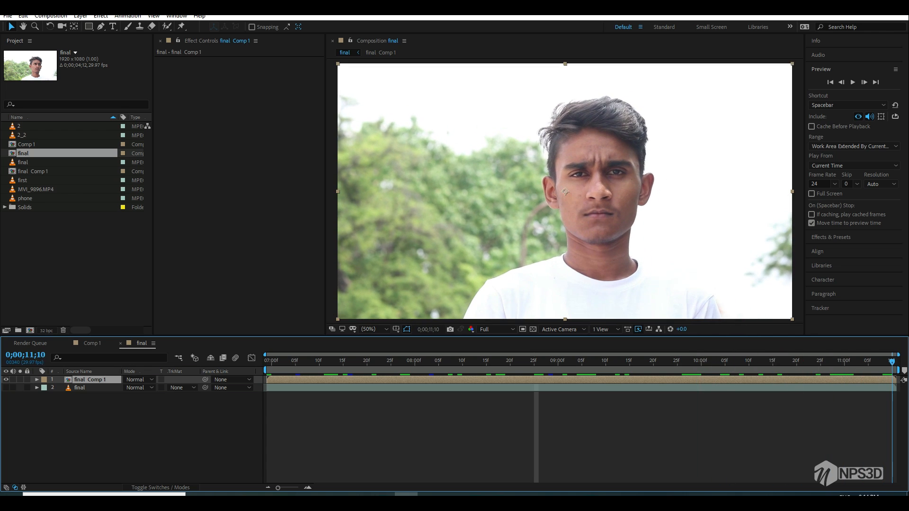
{"action": "left_click_drag", "start_coordinate": [288, 408], "coordinate": [244, 450]}
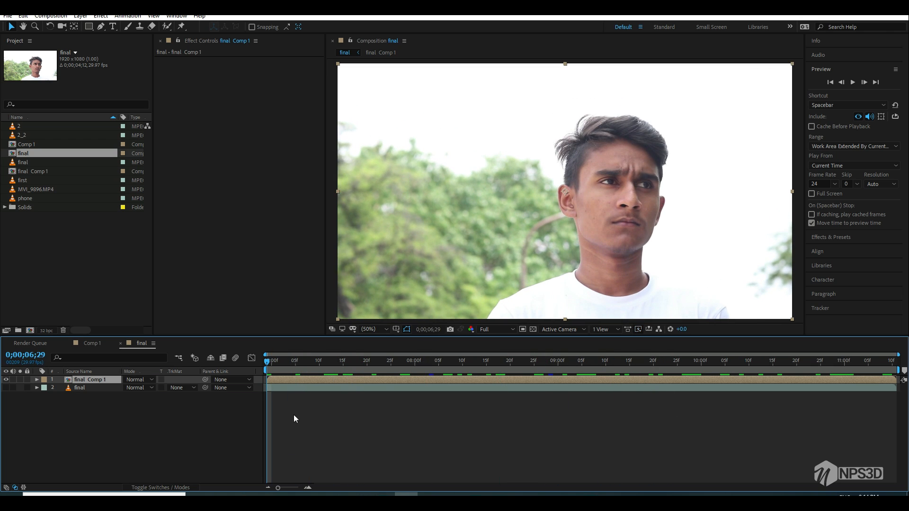
{"action": "left_click_drag", "start_coordinate": [286, 363], "coordinate": [896, 363]}
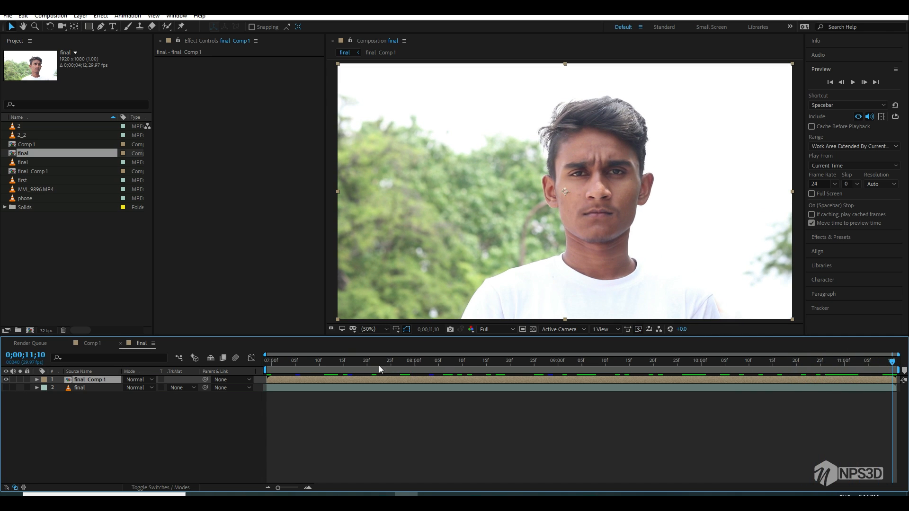
{"action": "left_click_drag", "start_coordinate": [378, 365], "coordinate": [759, 370]}
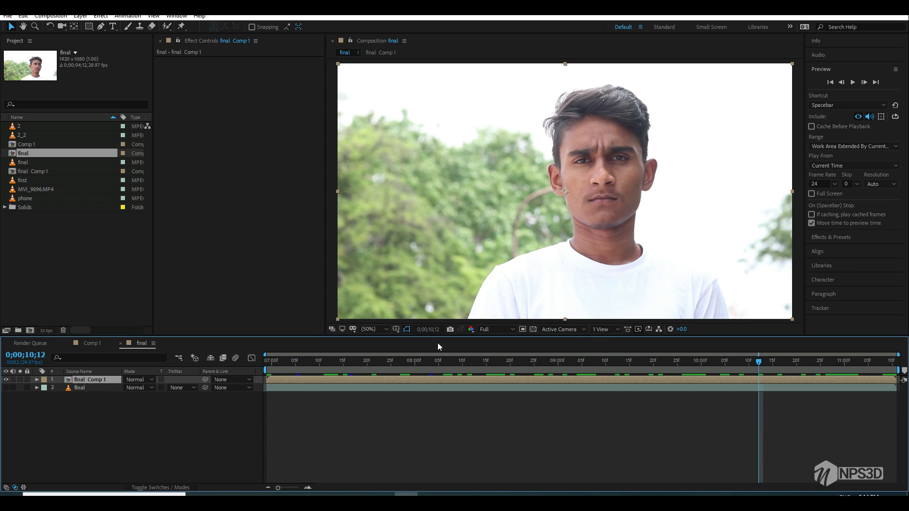
{"action": "left_click_drag", "start_coordinate": [347, 371], "coordinate": [899, 378]}
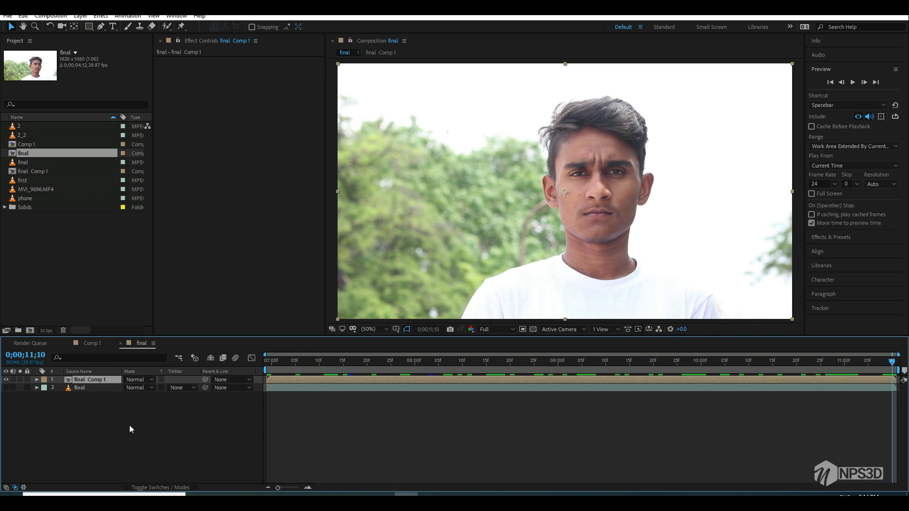
Step: Rename the pre-composed layer in the "final" composition to "mask"
{"action": "left_click", "coordinate": [119, 439]}
{"action": "left_click", "coordinate": [58, 386]}
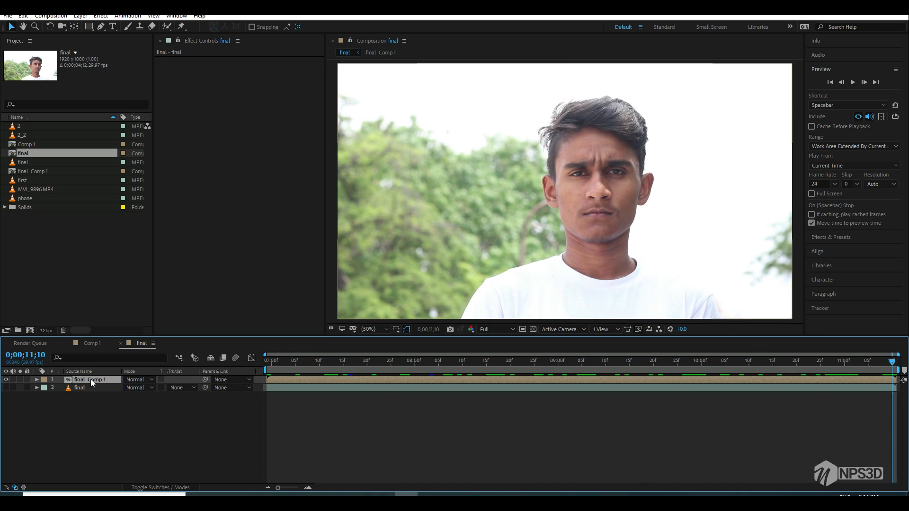
{"action": "left_click", "coordinate": [89, 379]}
{"action": "double_click", "coordinate": [87, 380]}
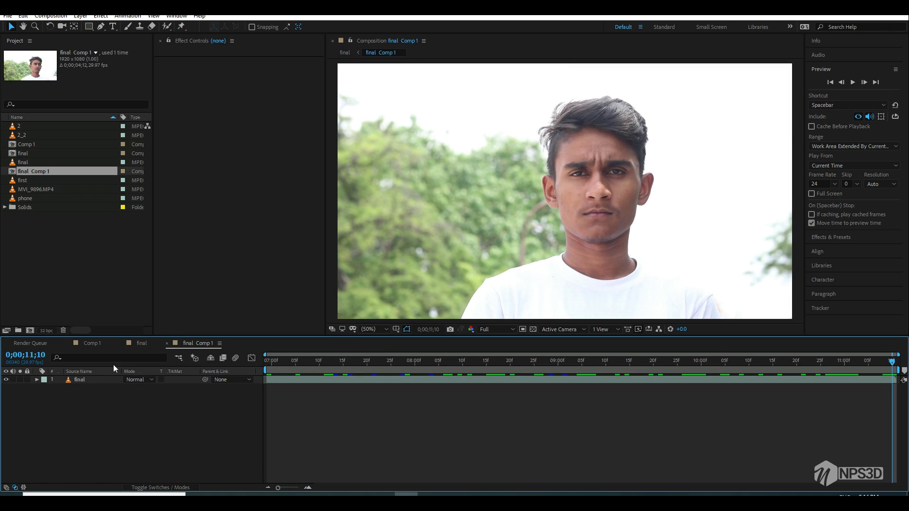
{"action": "left_click", "coordinate": [142, 343]}
{"action": "right_click", "coordinate": [93, 383]}
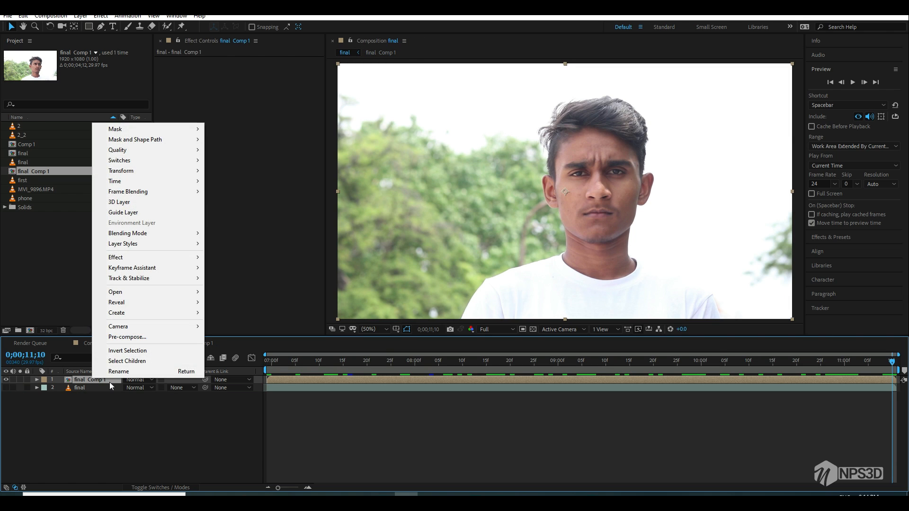
{"action": "left_click", "coordinate": [114, 373]}
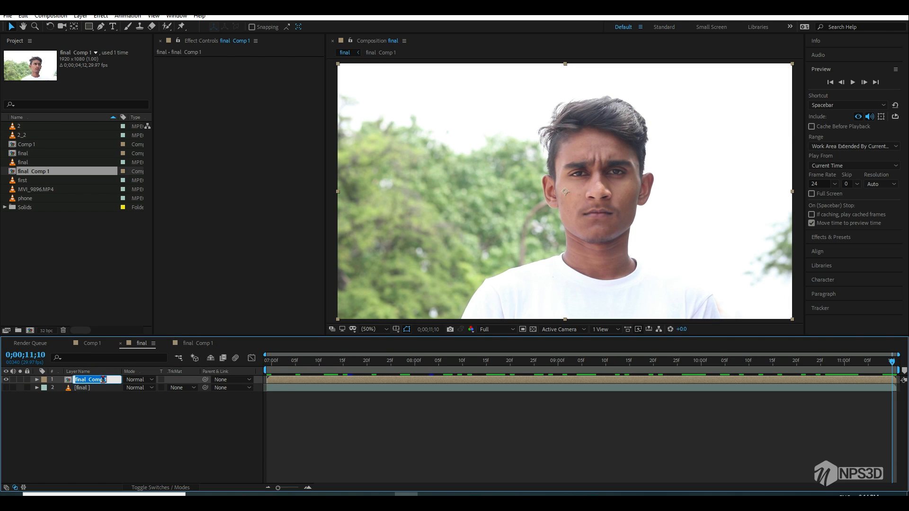
{"action": "type", "text": "mask"}
{"action": "key", "text": "Return"}
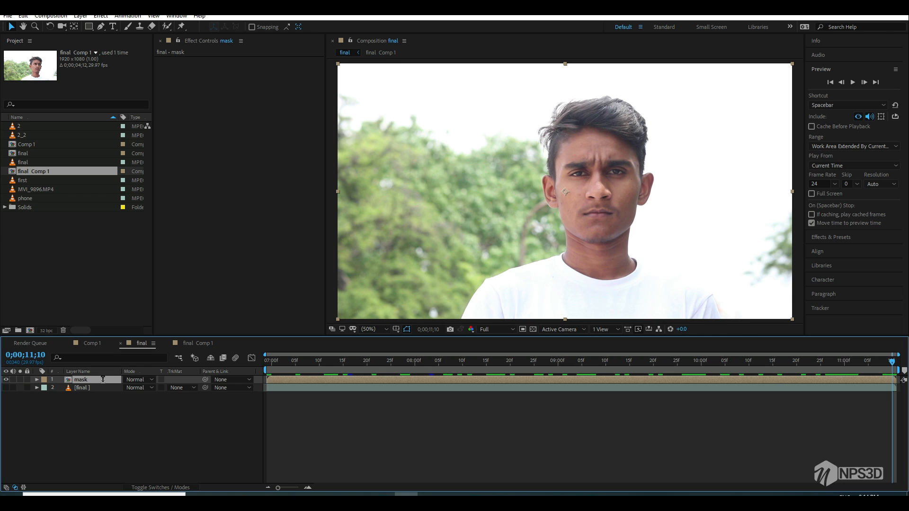
Step: Open the "mask" pre-composition and, at 0;00;09;01, draw an elliptical mask around the whole head on the "final" layer
{"action": "double_click", "coordinate": [103, 380]}
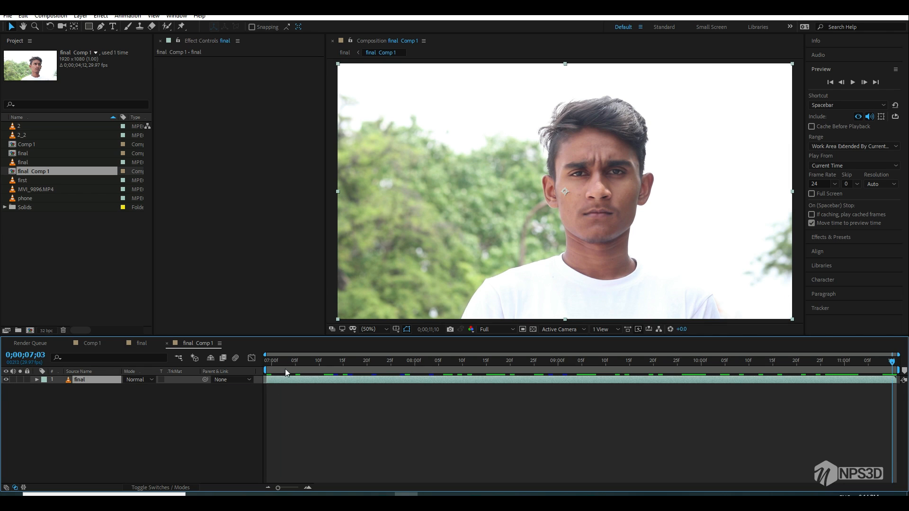
{"action": "left_click_drag", "start_coordinate": [285, 372], "coordinate": [563, 369]}
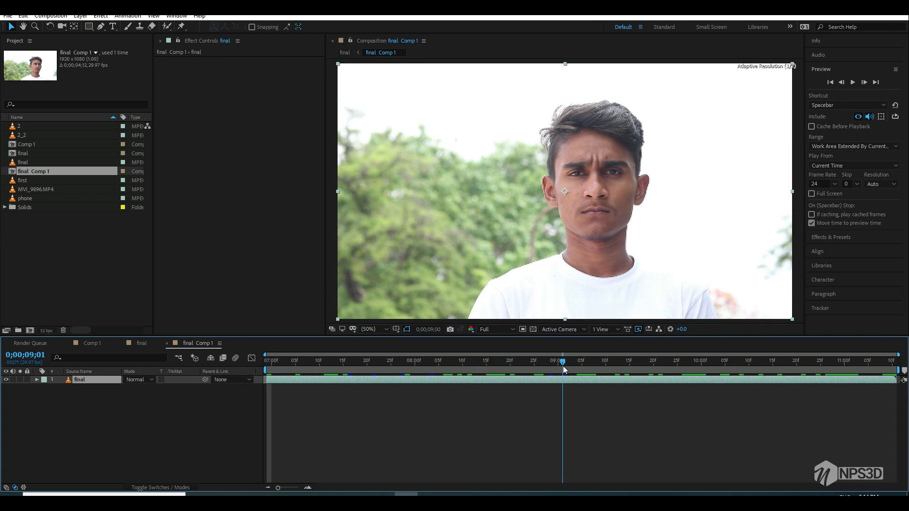
{"action": "left_click_drag", "start_coordinate": [91, 30], "coordinate": [125, 53]}
{"action": "left_click_drag", "start_coordinate": [555, 121], "coordinate": [636, 229]}
{"action": "key", "text": "ctrl+z"}
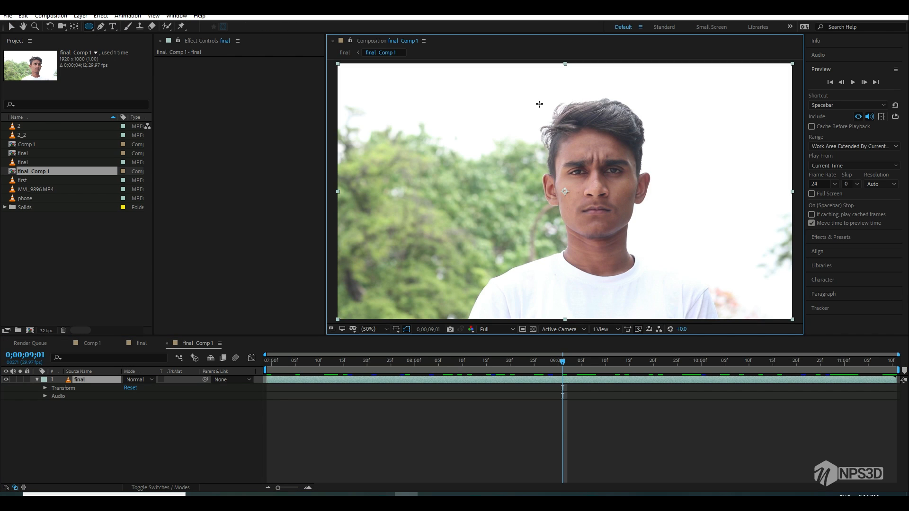
{"action": "left_click_drag", "start_coordinate": [534, 94], "coordinate": [655, 244]}
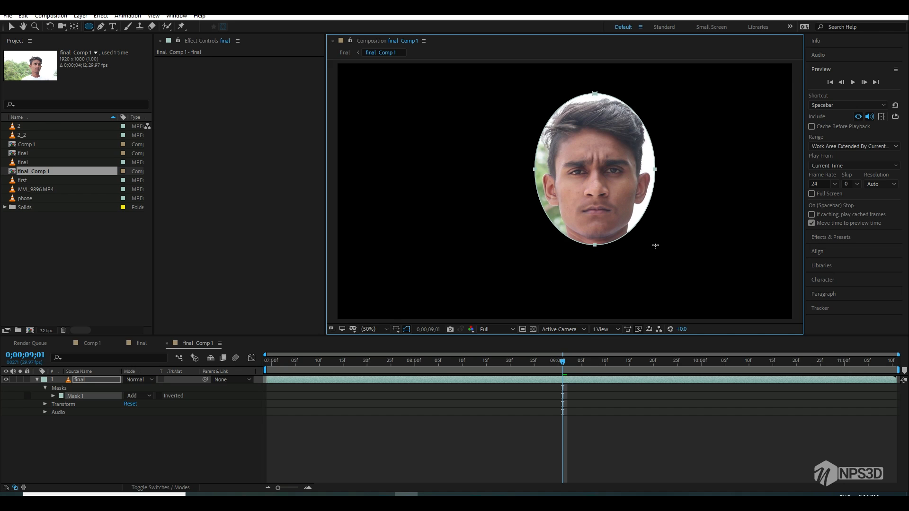
Step: Adjust the mask's side, top and bottom points to fit closer to the head, and enable Mask Path keyframing at 0;00;09;01
{"action": "left_click_drag", "start_coordinate": [532, 169], "coordinate": [549, 169]}
{"action": "left_click_drag", "start_coordinate": [595, 93], "coordinate": [590, 95]}
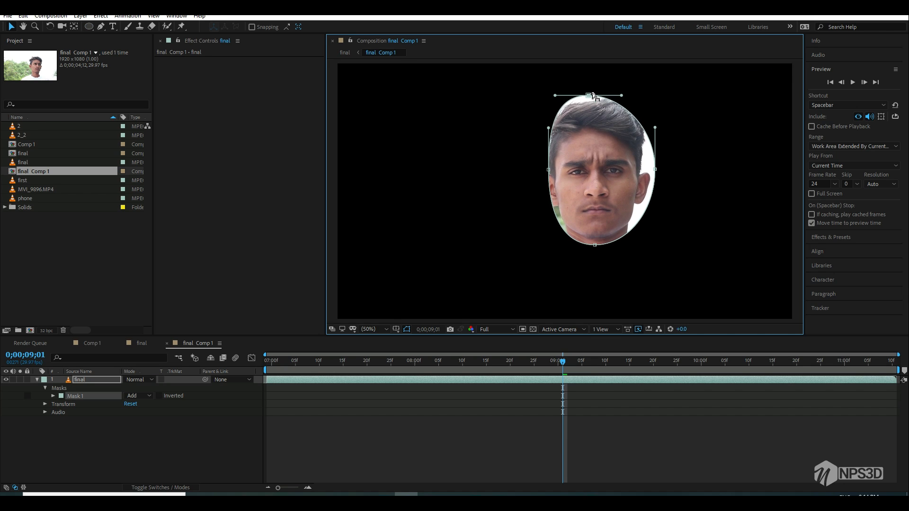
{"action": "left_click_drag", "start_coordinate": [548, 169], "coordinate": [545, 170]}
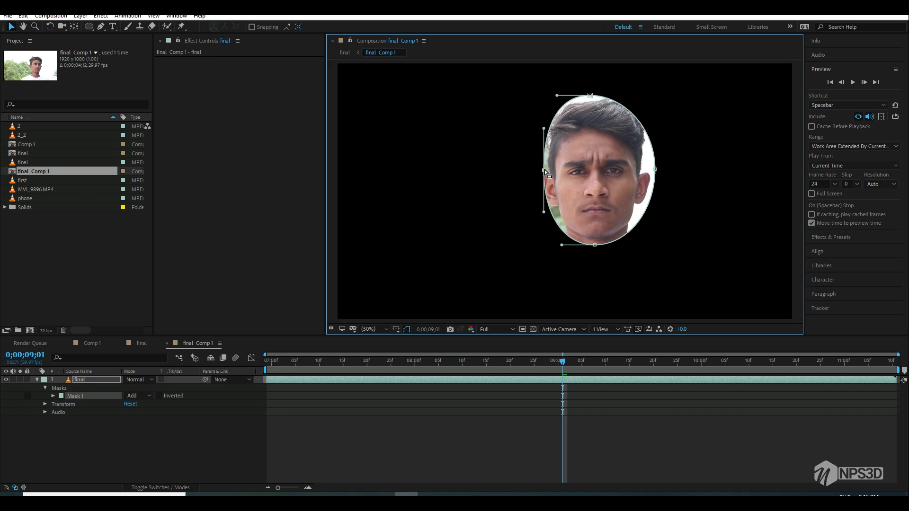
{"action": "left_click_drag", "start_coordinate": [596, 247], "coordinate": [596, 243]}
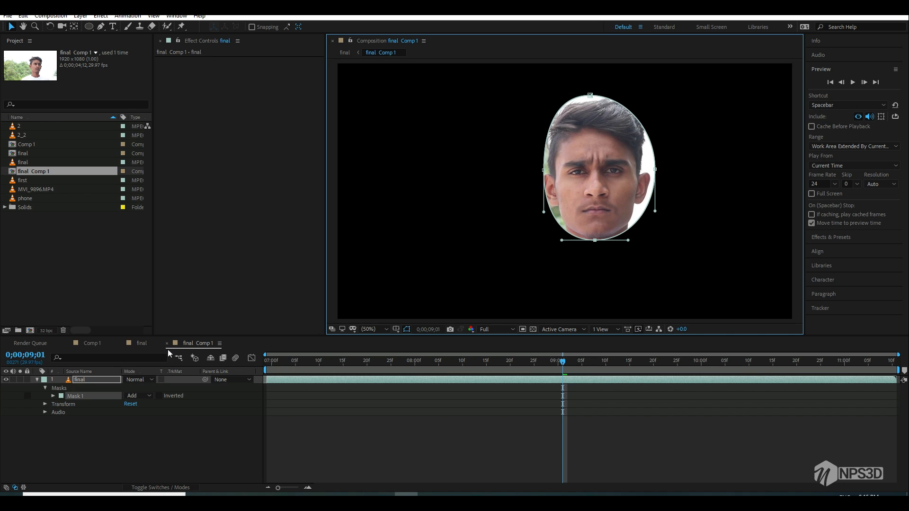
{"action": "key", "text": "m"}
{"action": "left_click", "coordinate": [69, 395]}
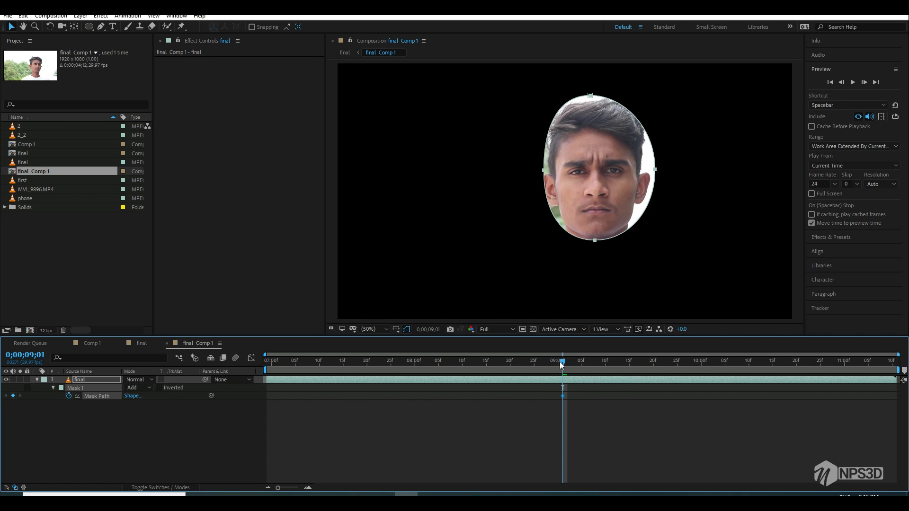
Step: Reposition the mask over the head at two times between 0;00;09;01 and 0;00;08;00, keyframing the Mask Path at each
{"action": "left_click_drag", "start_coordinate": [562, 365], "coordinate": [413, 365]}
{"action": "key", "text": "Down"}
{"action": "key", "text": "Down"}
{"action": "key", "text": "Down"}
{"action": "key", "text": "Down"}
{"action": "key", "text": "Down"}
{"action": "key", "text": "Down"}
{"action": "key", "text": "Down"}
{"action": "key", "text": "Down"}
{"action": "key", "text": "Down"}
{"action": "key", "text": "Down"}
{"action": "key", "text": "Down"}
{"action": "key", "text": "Down"}
{"action": "key", "text": "Down"}
{"action": "key", "text": "Down"}
{"action": "key", "text": "Left"}
{"action": "key", "text": "Left"}
{"action": "key", "text": "Left"}
{"action": "key", "text": "Left"}
{"action": "key", "text": "Left"}
{"action": "key", "text": "Left"}
{"action": "key", "text": "Left"}
{"action": "key", "text": "Left"}
{"action": "key", "text": "Down"}
{"action": "key", "text": "Down"}
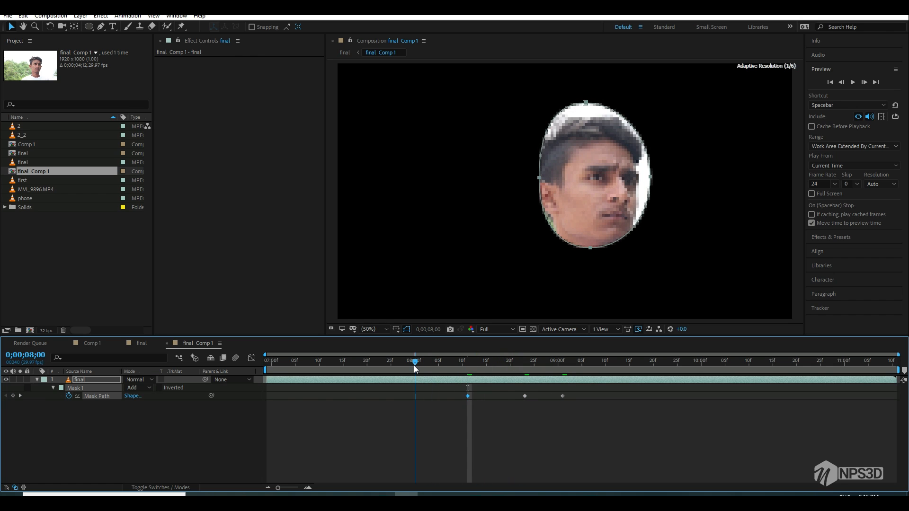
Step: Nudge the mask over the head at 0;00;08;00 to keyframe its path there
{"action": "key", "text": "Right"}
{"action": "key", "text": "Right"}
{"action": "key", "text": "Down"}
{"action": "key", "text": "Down"}
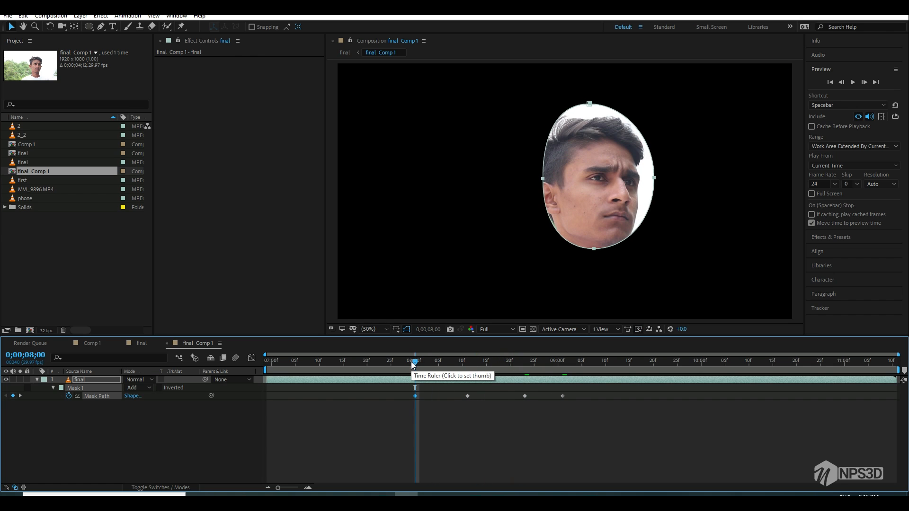
Step: Shift the mask downward to enclose the head at 0;00;07;22, keyframing its path there
{"action": "left_click_drag", "start_coordinate": [413, 364], "coordinate": [377, 364]}
{"action": "key", "text": "Left"}
{"action": "key", "text": "Left"}
{"action": "key", "text": "Left"}
{"action": "key", "text": "Left"}
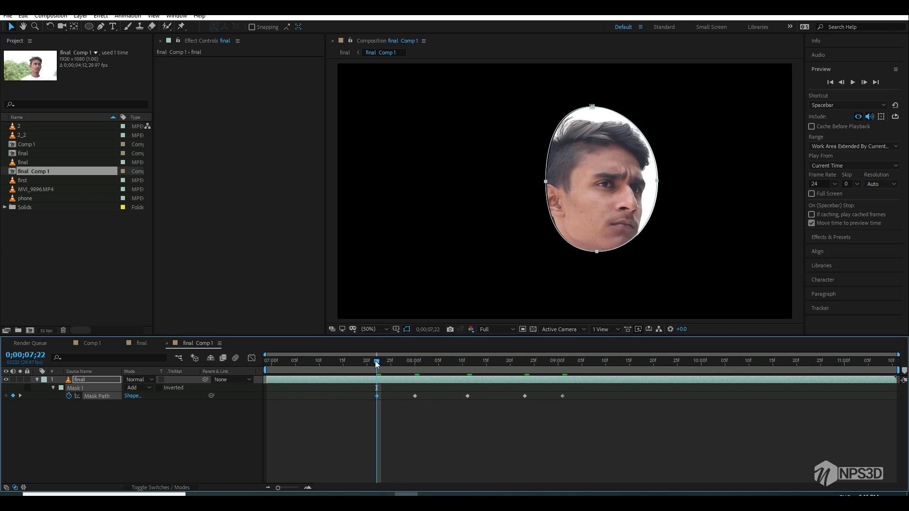
{"action": "key", "text": "Down"}
{"action": "key", "text": "Down"}
{"action": "key", "text": "Down"}
{"action": "key", "text": "Down"}
{"action": "key", "text": "Down"}
{"action": "key", "text": "Down"}
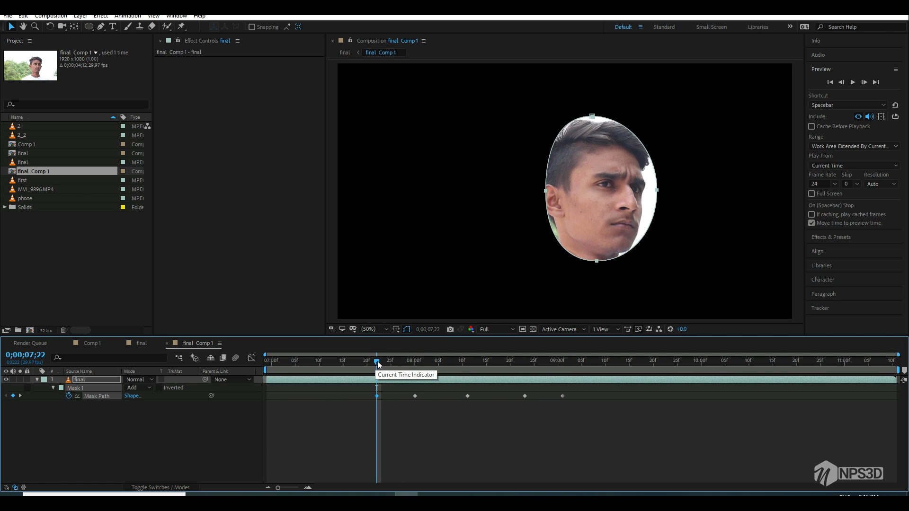
{"action": "key", "text": "Up"}
{"action": "key", "text": "Up"}
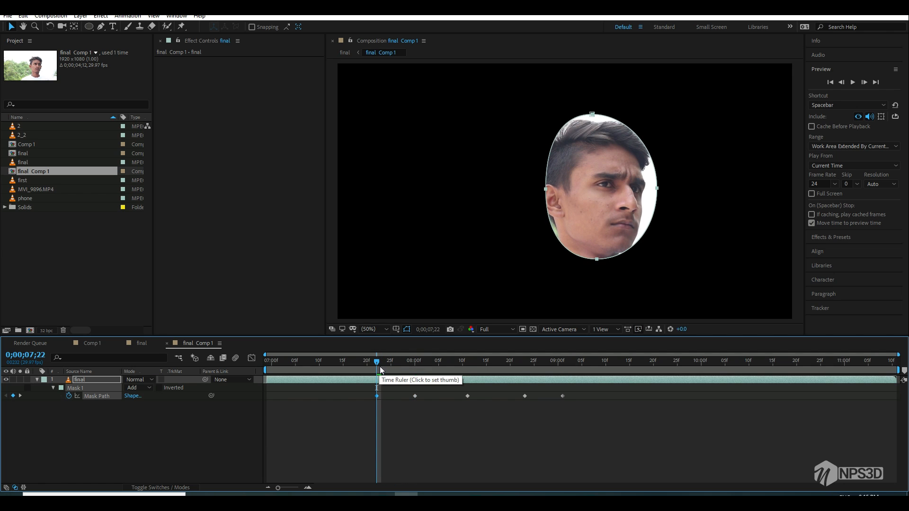
Step: Move the mask to follow the head at 0;00;07;10, keyframing its path there
{"action": "left_click_drag", "start_coordinate": [380, 368], "coordinate": [321, 366]}
{"action": "key", "text": "Left"}
{"action": "key", "text": "Left"}
{"action": "key", "text": "Down"}
{"action": "key", "text": "Down"}
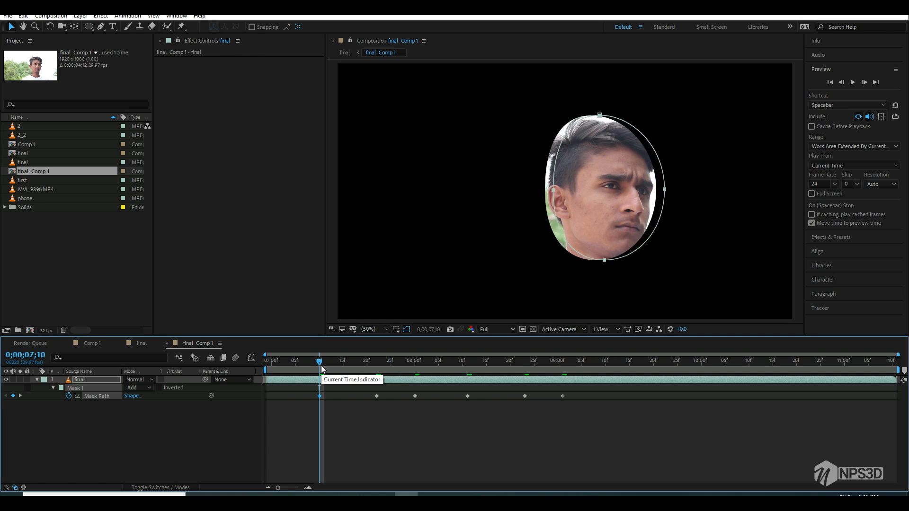
Step: Keyframe the Mask Path at 0;00;06;29 and throughout the rest of the composition so the mask follows the head
{"action": "left_click_drag", "start_coordinate": [322, 369], "coordinate": [258, 370]}
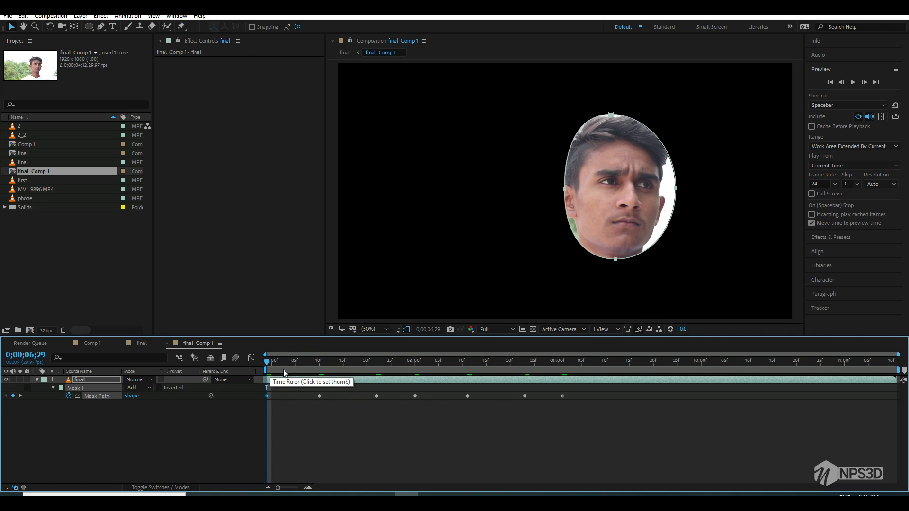
{"action": "left_click_drag", "start_coordinate": [291, 368], "coordinate": [564, 379]}
{"action": "left_click_drag", "start_coordinate": [286, 366], "coordinate": [263, 367]}
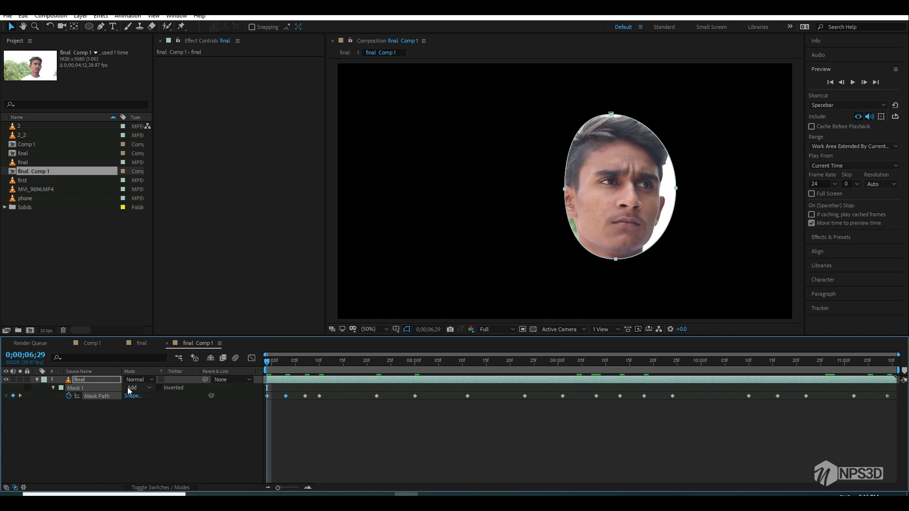
Step: Return to the "final" composition and apply the 3D Camera Tracker effect to the "mask" layer
{"action": "left_click", "coordinate": [141, 344]}
{"action": "left_click", "coordinate": [59, 414]}
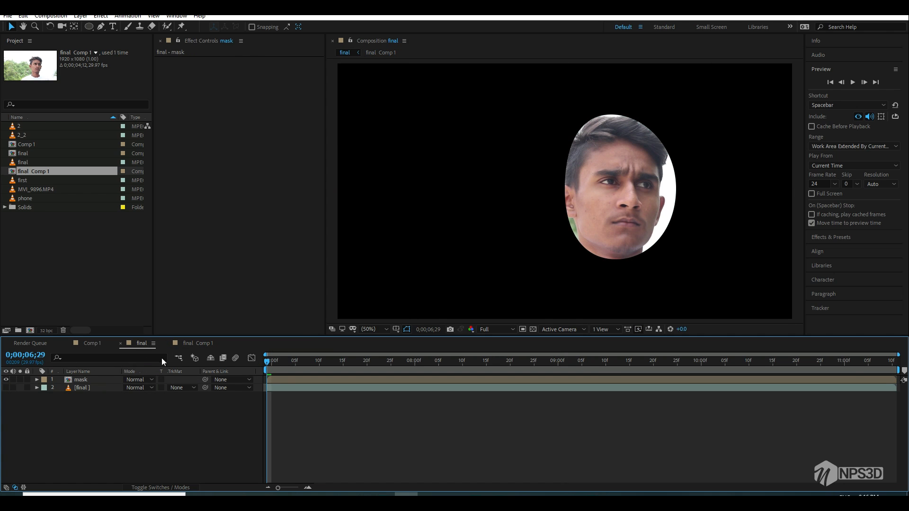
{"action": "left_click", "coordinate": [89, 379]}
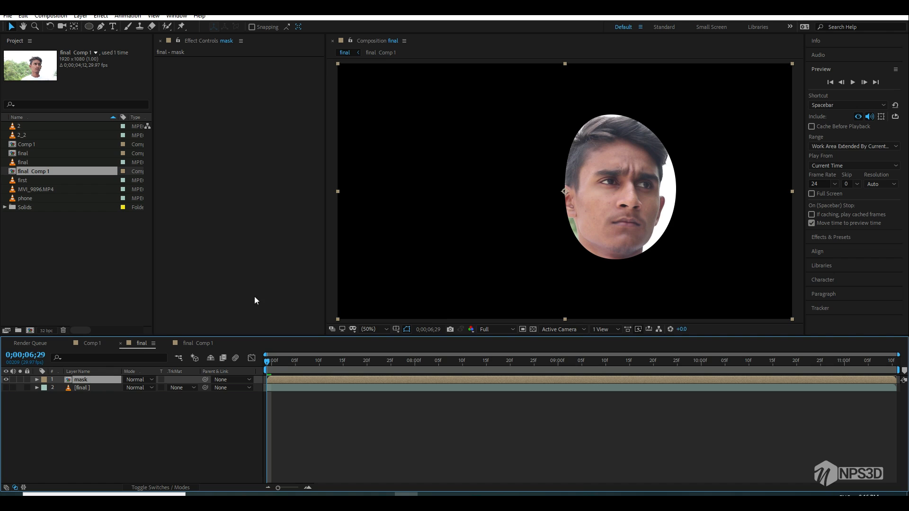
{"action": "left_click", "coordinate": [226, 255]}
{"action": "key", "text": "ctrl+space"}
{"action": "type", "text": "3d"}
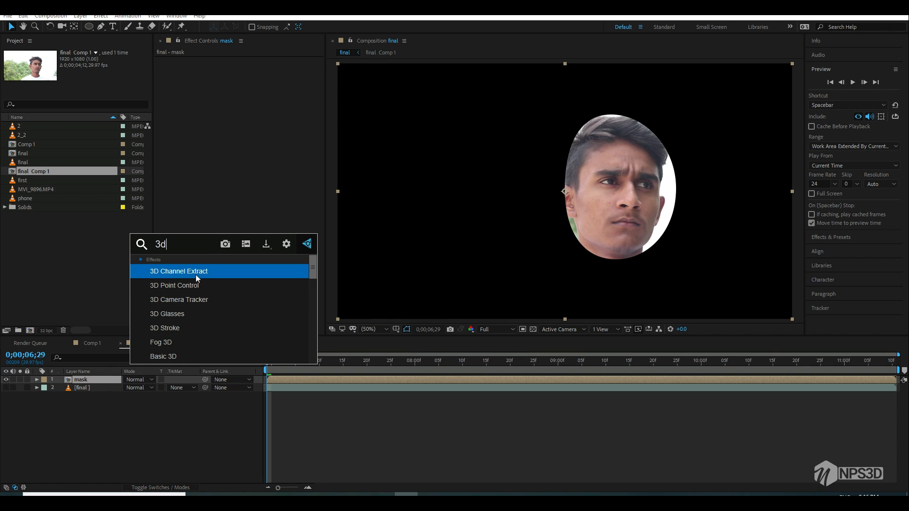
{"action": "left_click", "coordinate": [189, 300]}
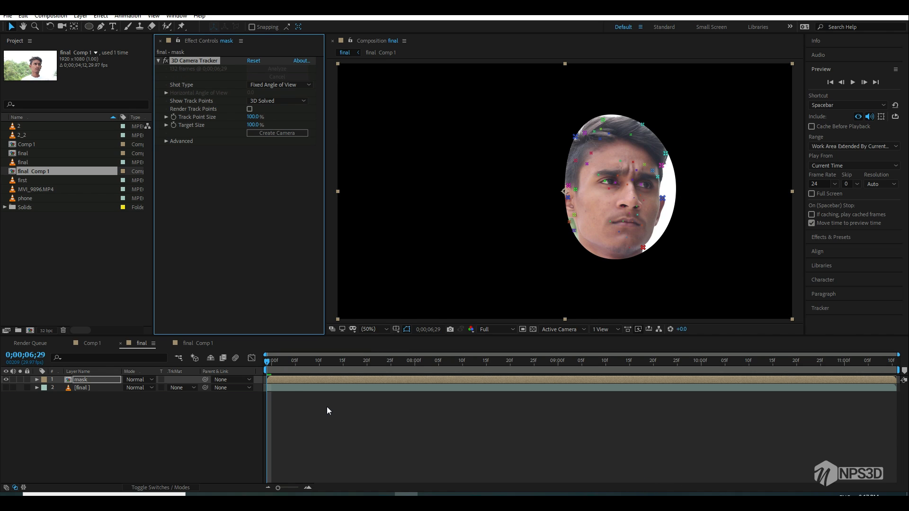
Step: Examine the track points through the shot and the 3D Camera Tracker's average error in its Advanced settings
{"action": "left_click", "coordinate": [277, 368]}
{"action": "key", "text": "space"}
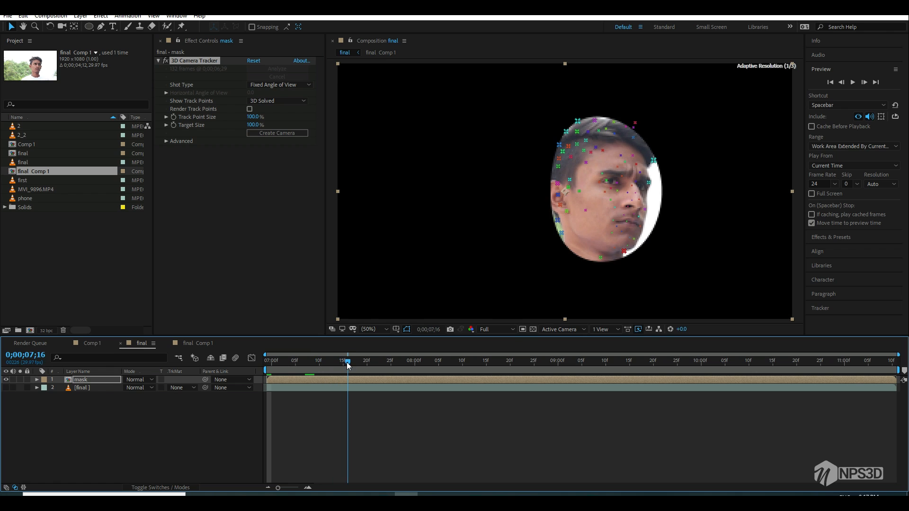
{"action": "left_click", "coordinate": [166, 141]}
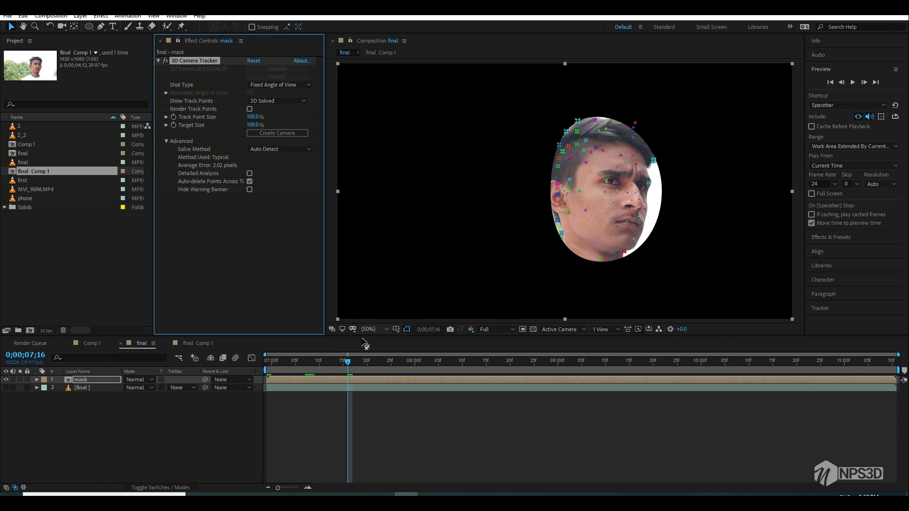
{"action": "key", "text": "space"}
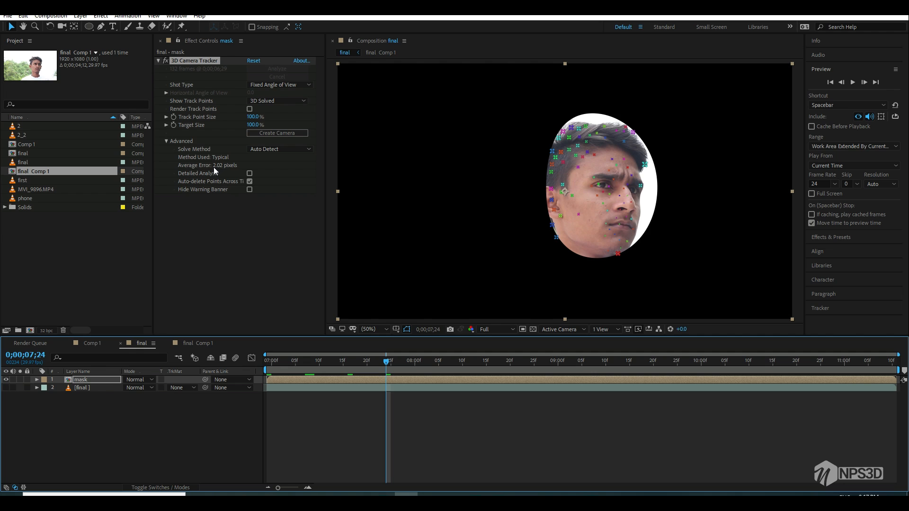
{"action": "left_click_drag", "start_coordinate": [373, 362], "coordinate": [777, 364]}
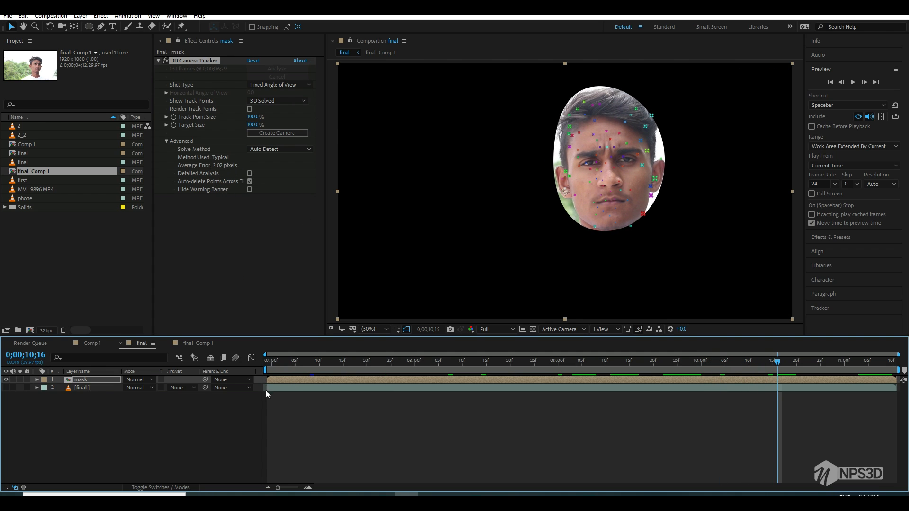
Step: Go back into the "final Comp 1" pre-composition and apply the Curves effect to its "final" layer
{"action": "left_click", "coordinate": [188, 343]}
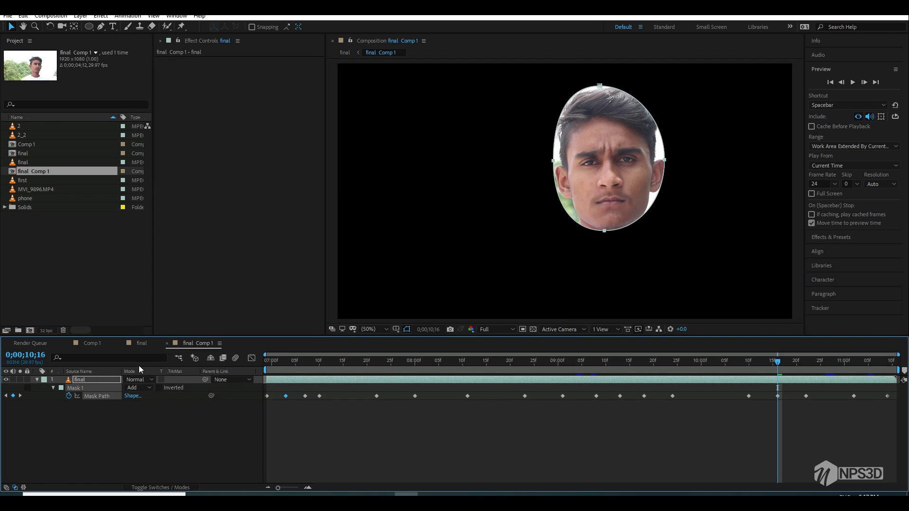
{"action": "left_click", "coordinate": [124, 348]}
{"action": "double_click", "coordinate": [94, 380]}
{"action": "left_click", "coordinate": [69, 382]}
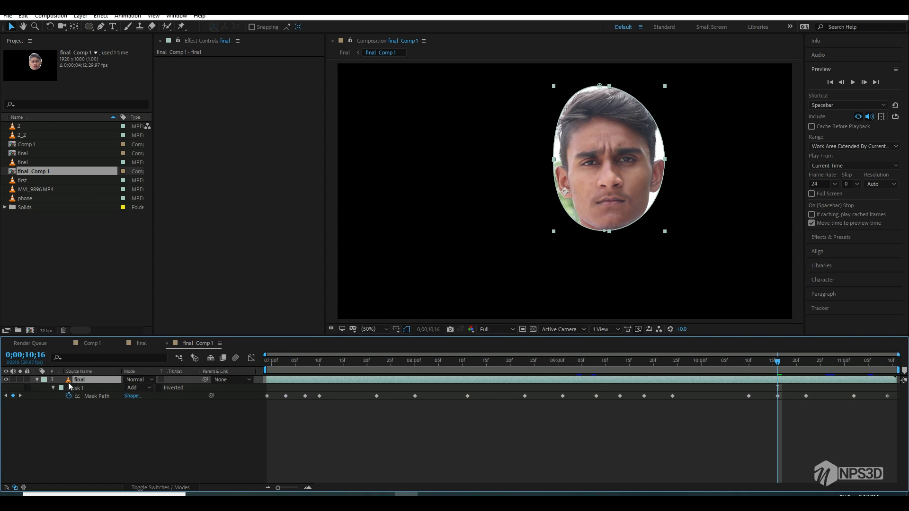
{"action": "left_click", "coordinate": [37, 380]}
{"action": "left_click", "coordinate": [67, 396]}
{"action": "left_click", "coordinate": [78, 382]}
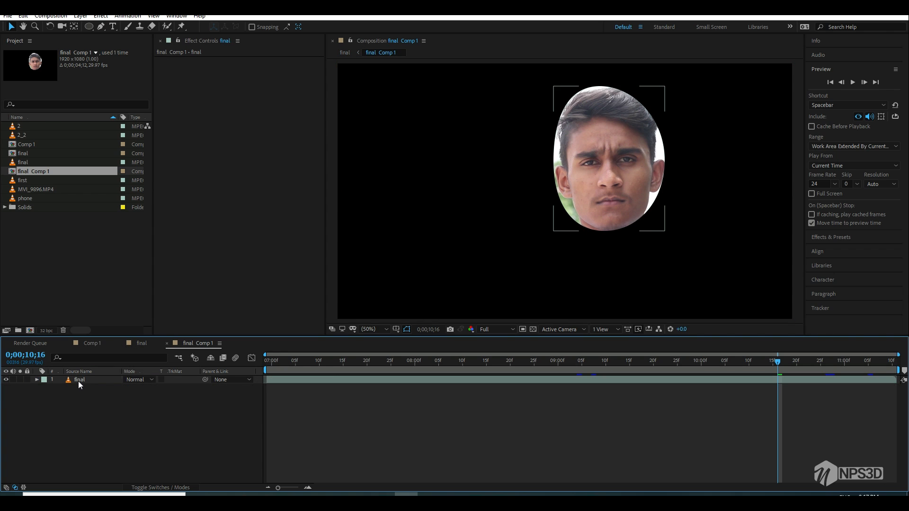
{"action": "left_click", "coordinate": [230, 234]}
{"action": "key", "text": "ctrl+space"}
{"action": "type", "text": "cur"}
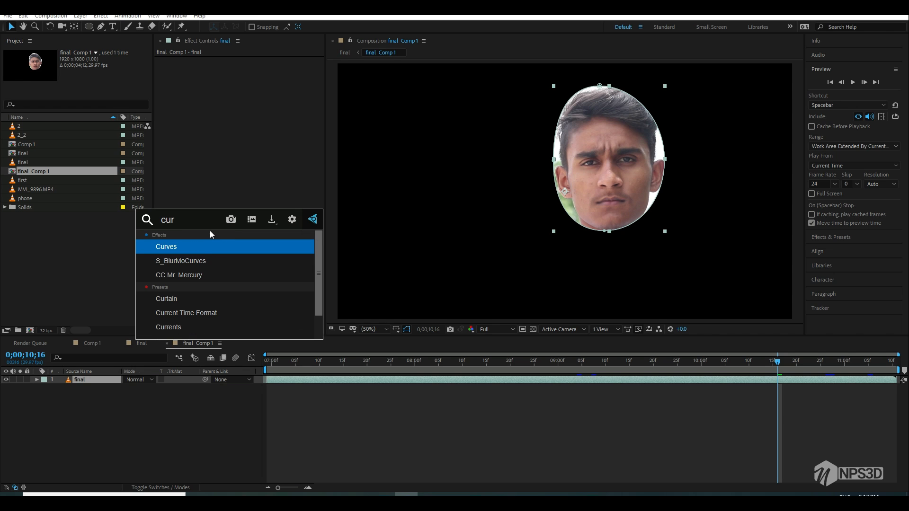
{"action": "key", "text": "Return"}
Step: Raise the contrast with the RGB curve by pulling the shadows well down and adding a point in the upper midtones
{"action": "left_click_drag", "start_coordinate": [207, 183], "coordinate": [207, 198]}
{"action": "left_click_drag", "start_coordinate": [251, 152], "coordinate": [248, 150]}
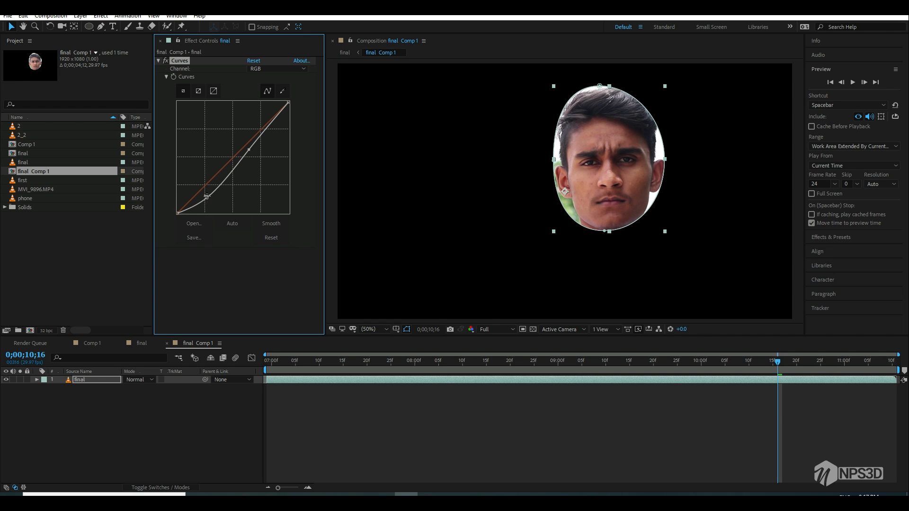
{"action": "left_click_drag", "start_coordinate": [208, 196], "coordinate": [210, 205]}
Step: Return to the "final" composition and rerun the 3D Camera Tracker analysis on the "mask" layer
{"action": "left_click", "coordinate": [139, 348]}
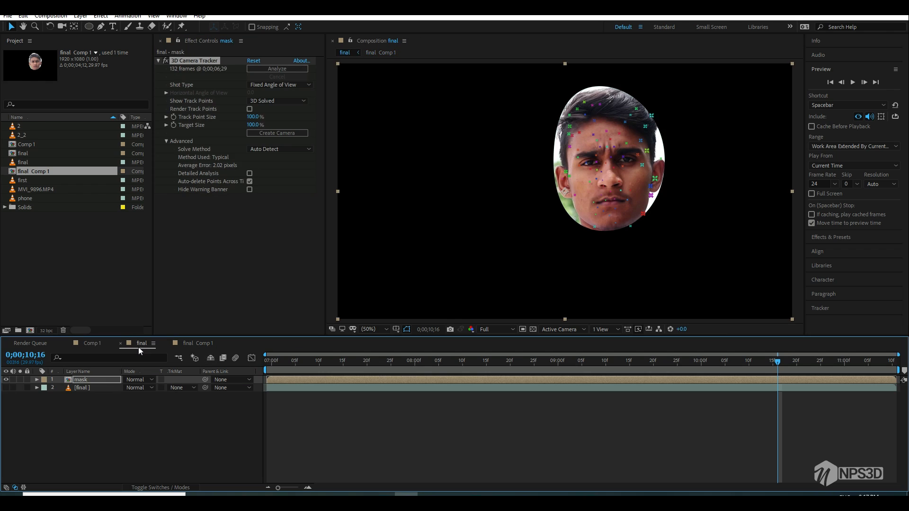
{"action": "left_click", "coordinate": [260, 70]}
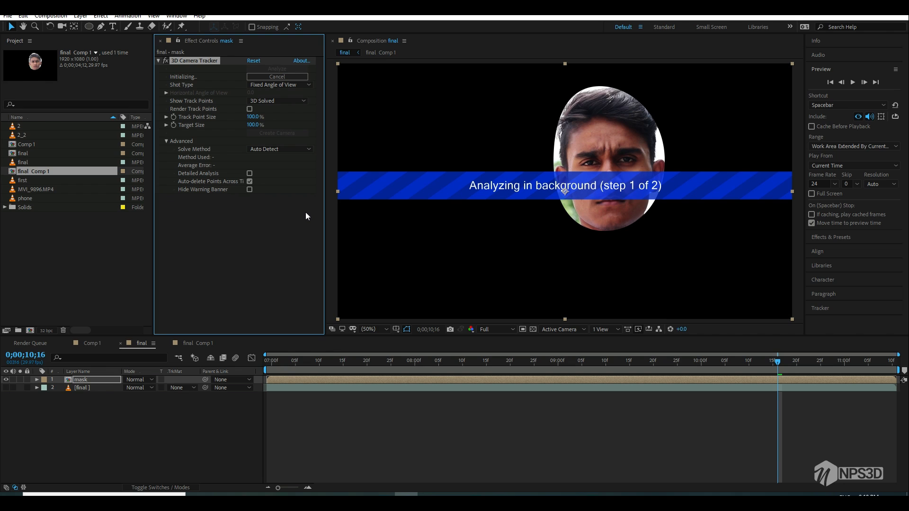
{"action": "left_click", "coordinate": [22, 17]}
{"action": "mouse_move", "coordinate": [43, 215]}
{"action": "left_click", "coordinate": [213, 216]}
{"action": "left_click", "coordinate": [485, 271]}
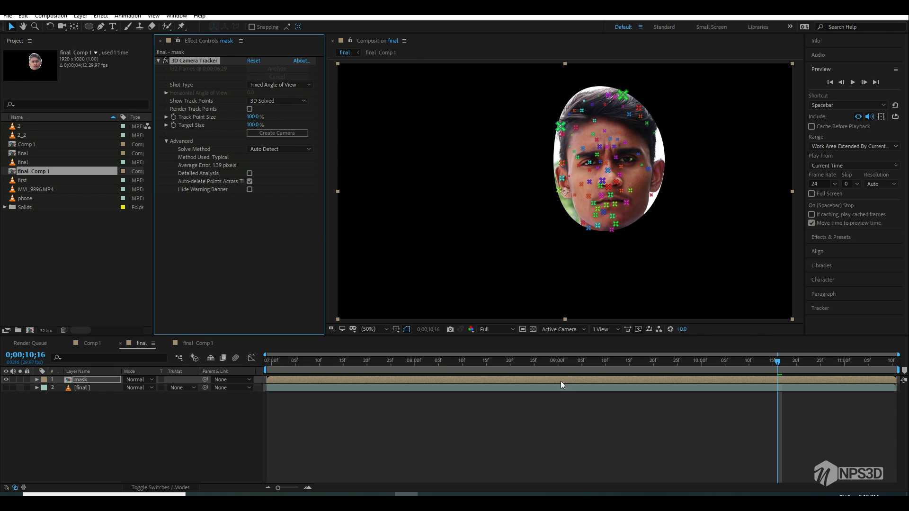
Step: Delete stray track points around the neck and mask edge at 0;00;08;05 and 0;00;07;18
{"action": "left_click_drag", "start_coordinate": [533, 361], "coordinate": [436, 370]}
{"action": "left_click", "coordinate": [595, 245]}
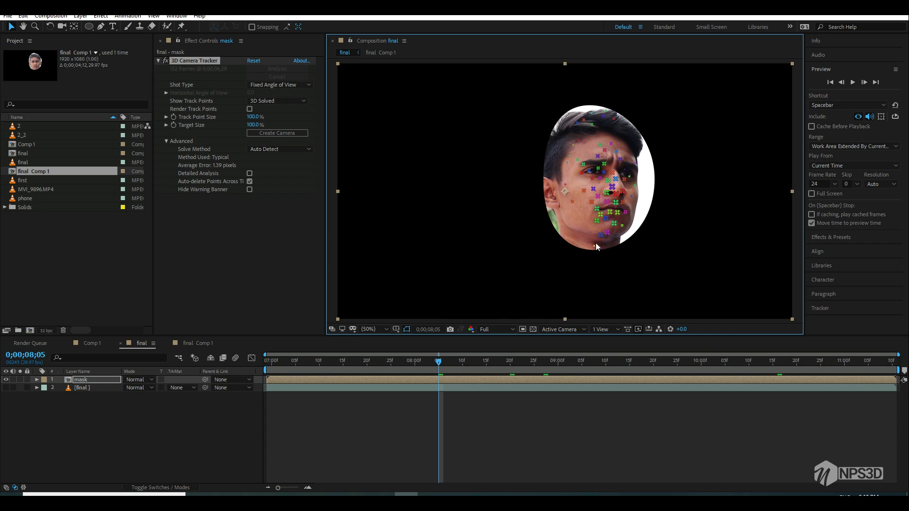
{"action": "key", "text": "Delete"}
{"action": "key", "text": "Delete"}
{"action": "left_click_drag", "start_coordinate": [445, 365], "coordinate": [356, 373]}
{"action": "left_click", "coordinate": [562, 238]}
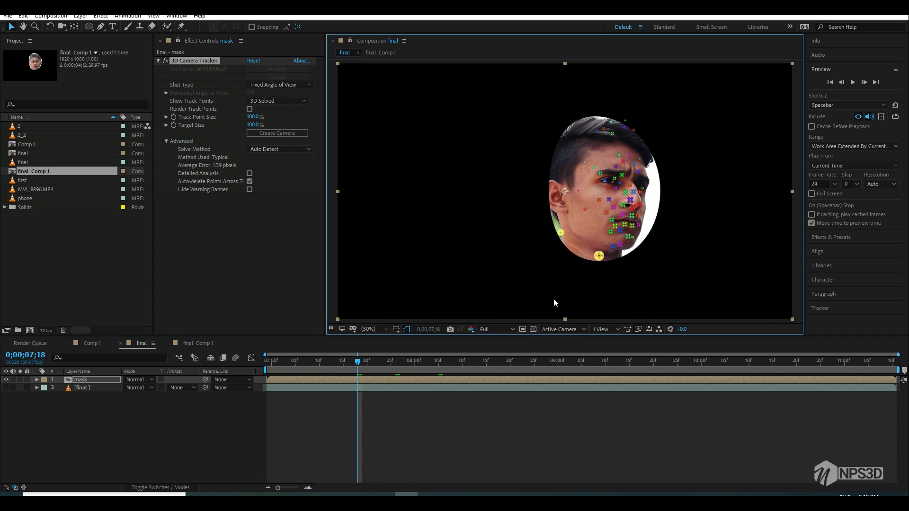
{"action": "key", "text": "Delete"}
Step: Delete the group of track points along the lower jaw and chin edge at 0;00;09;19
{"action": "left_click_drag", "start_coordinate": [358, 374], "coordinate": [648, 373]}
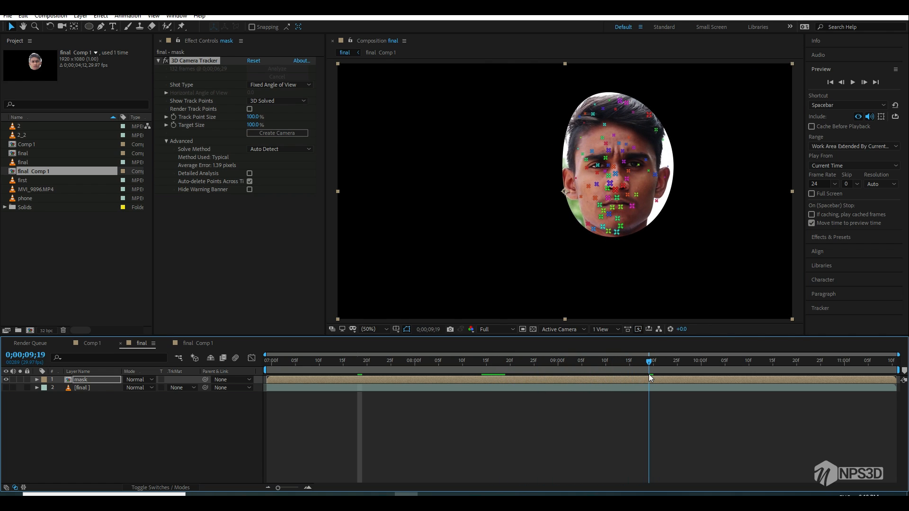
{"action": "left_click", "coordinate": [587, 231]}
{"action": "left_click_drag", "start_coordinate": [587, 231], "coordinate": [623, 239]}
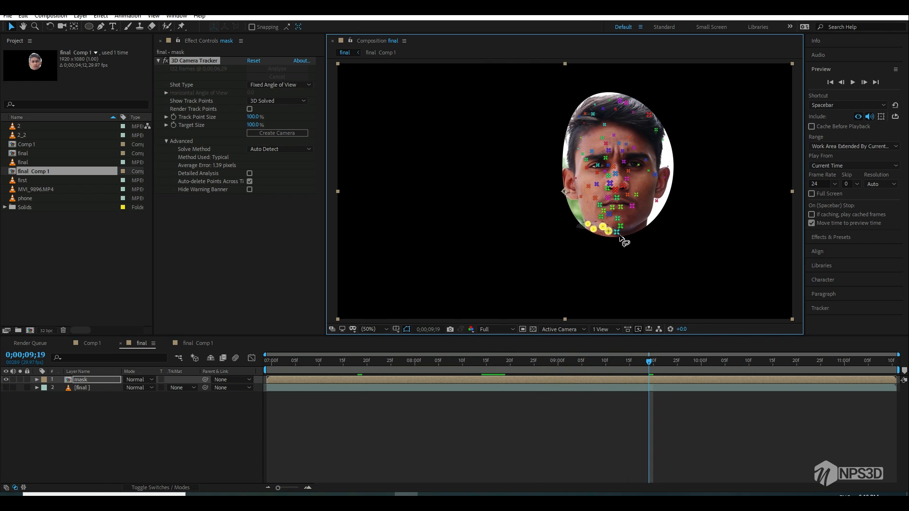
{"action": "key", "text": "Delete"}
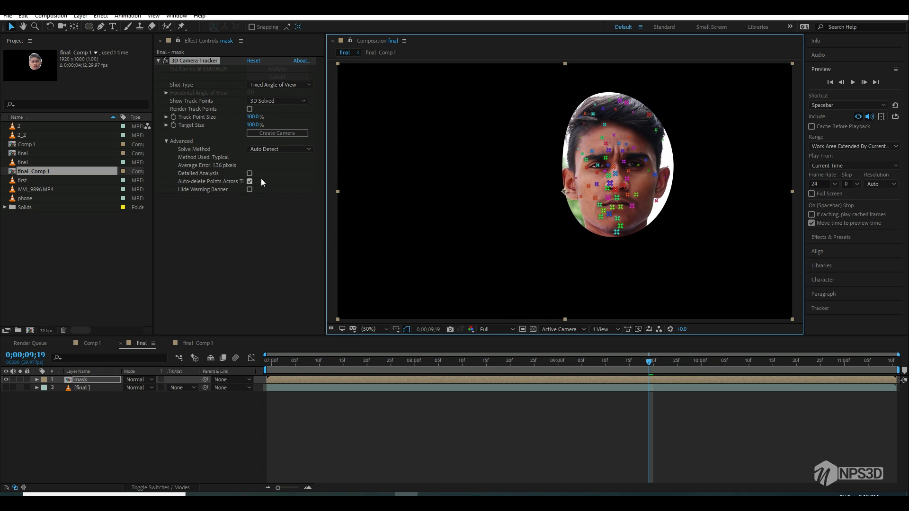
Step: Enable Detailed Analysis for the 3D Camera Tracker to reanalyze the shot, and deselect the "mask" layer
{"action": "left_click", "coordinate": [681, 238]}
{"action": "left_click", "coordinate": [250, 173]}
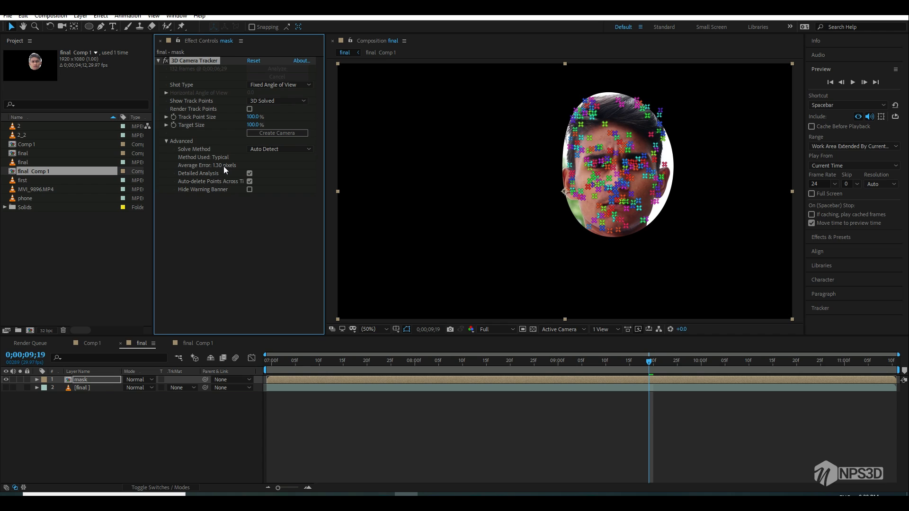
{"action": "left_click", "coordinate": [60, 399]}
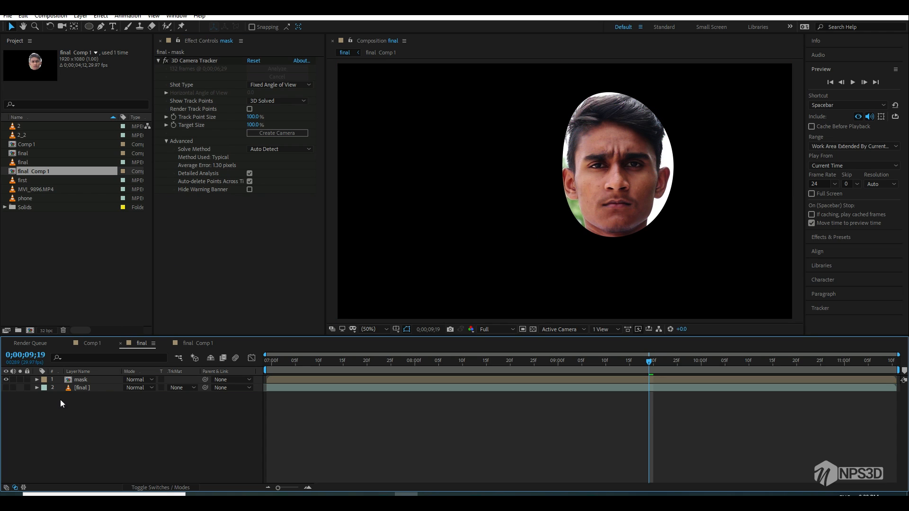
Step: Make the "final" footage layer visible beneath the "mask" layer and rename it "bg"
{"action": "left_click", "coordinate": [7, 386]}
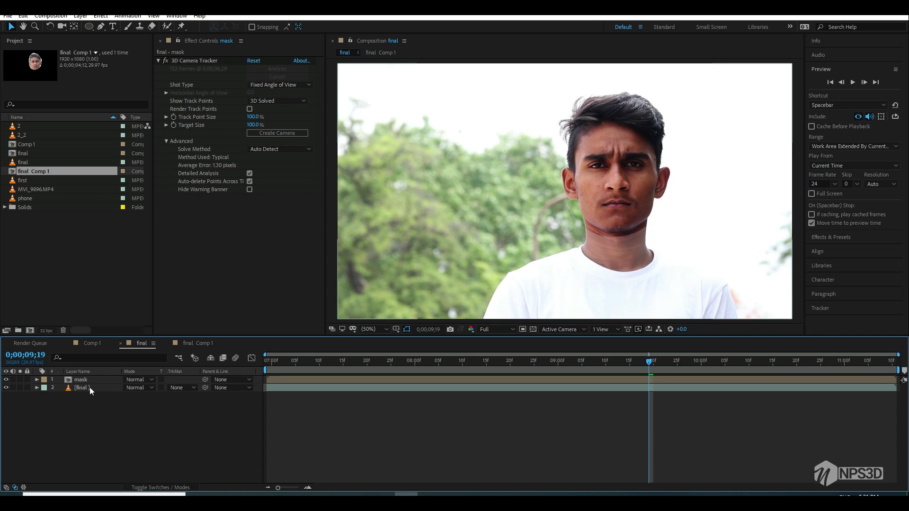
{"action": "left_click", "coordinate": [90, 387]}
{"action": "key", "text": "Return"}
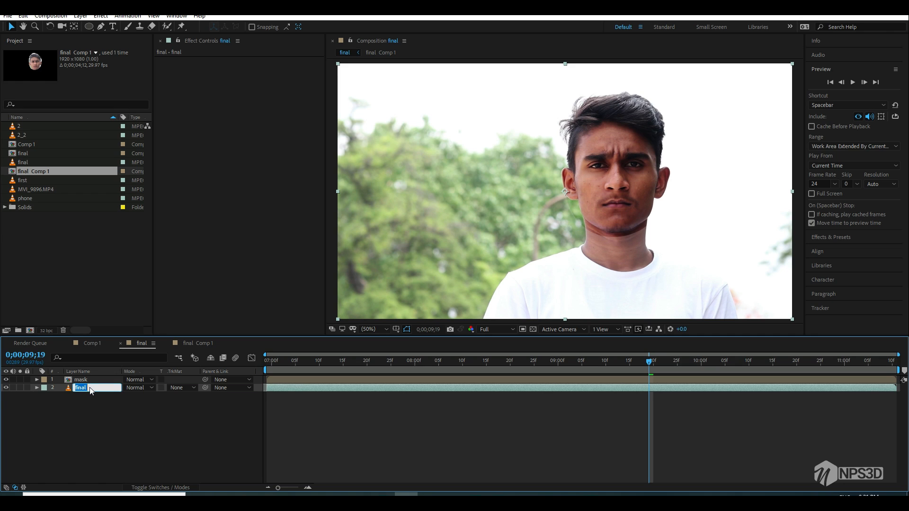
{"action": "type", "text": "bg"}
{"action": "key", "text": "Return"}
Step: Display the track points with only the "mask" layer visible and set the 3D Camera Tracker's Target Size to 35%
{"action": "left_click", "coordinate": [6, 379]}
{"action": "left_click", "coordinate": [84, 380]}
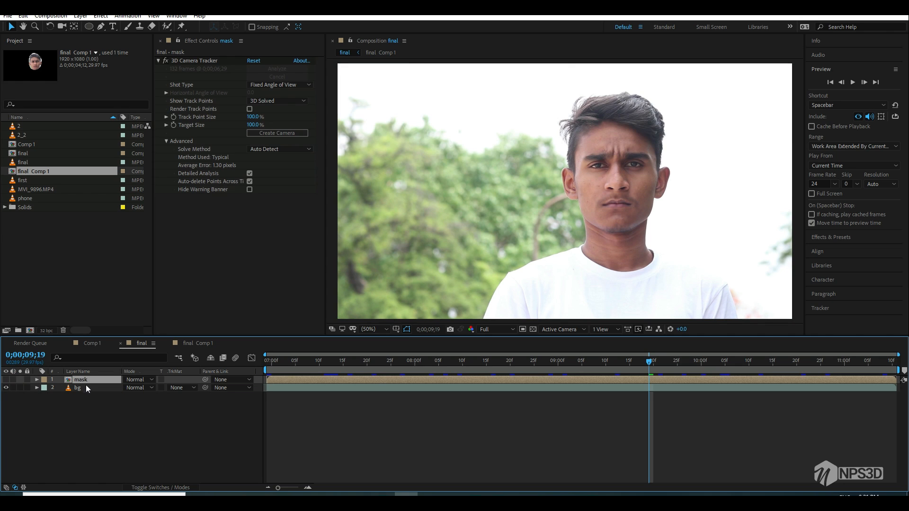
{"action": "left_click", "coordinate": [212, 62]}
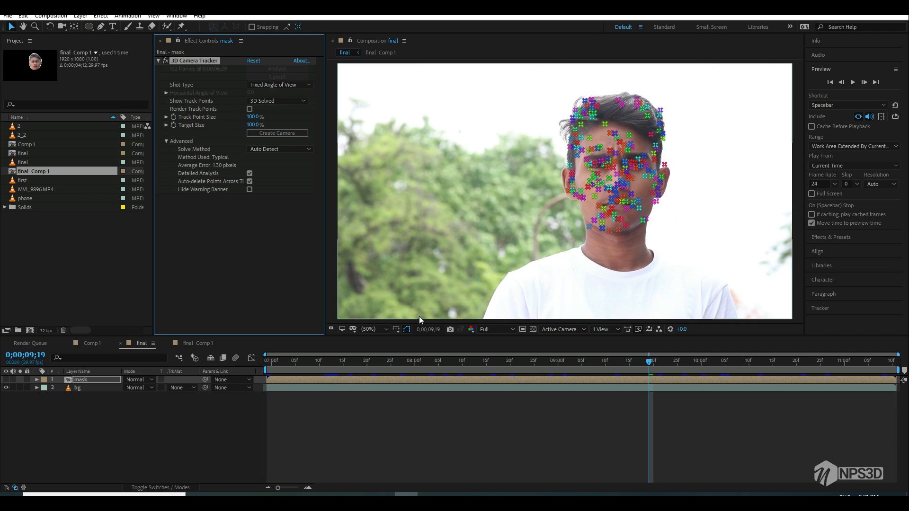
{"action": "left_click", "coordinate": [6, 388]}
{"action": "left_click", "coordinate": [5, 379]}
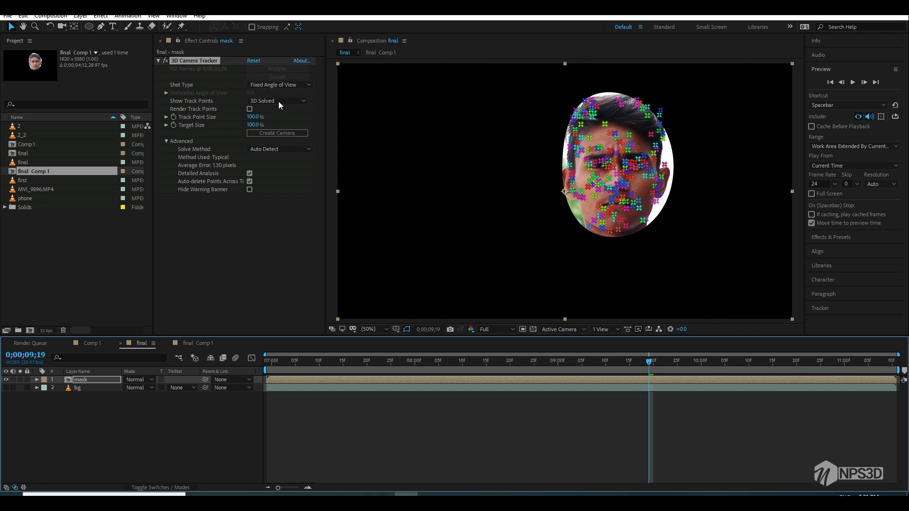
{"action": "left_click_drag", "start_coordinate": [251, 124], "coordinate": [225, 130]}
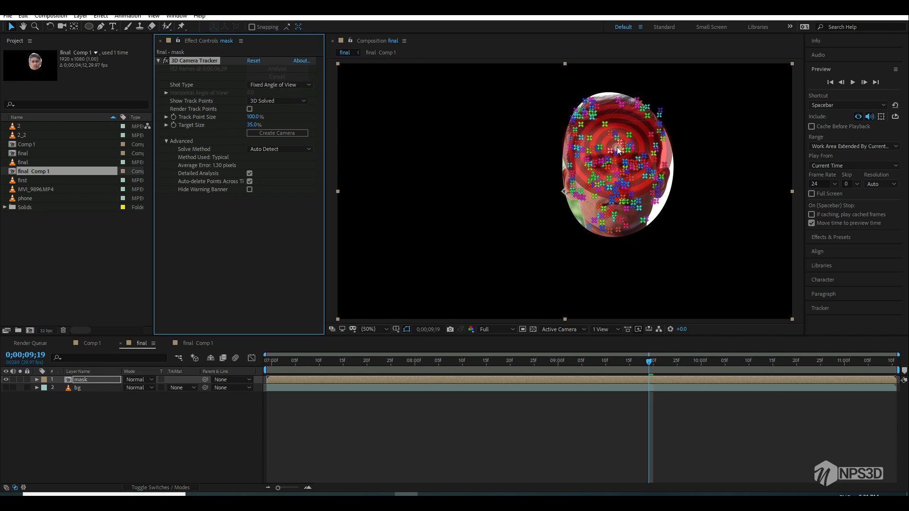
{"action": "right_click", "coordinate": [625, 127]}
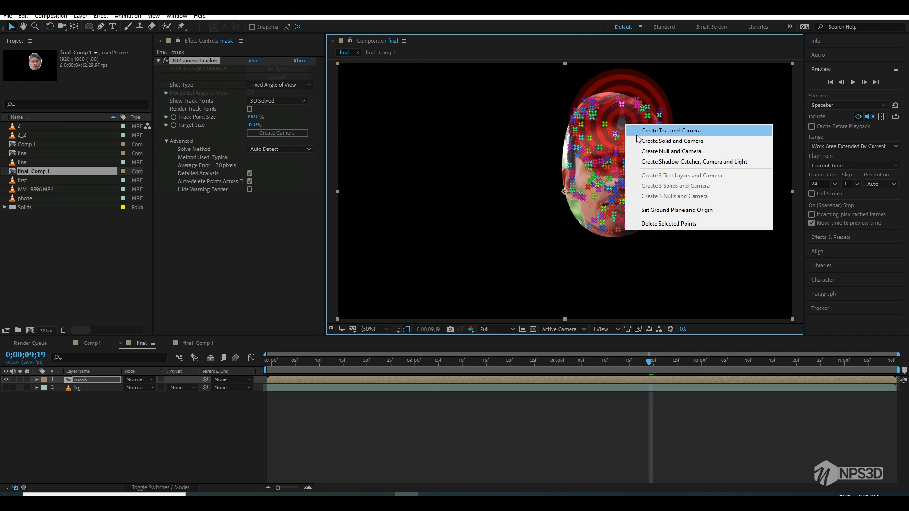
{"action": "left_click", "coordinate": [662, 138]}
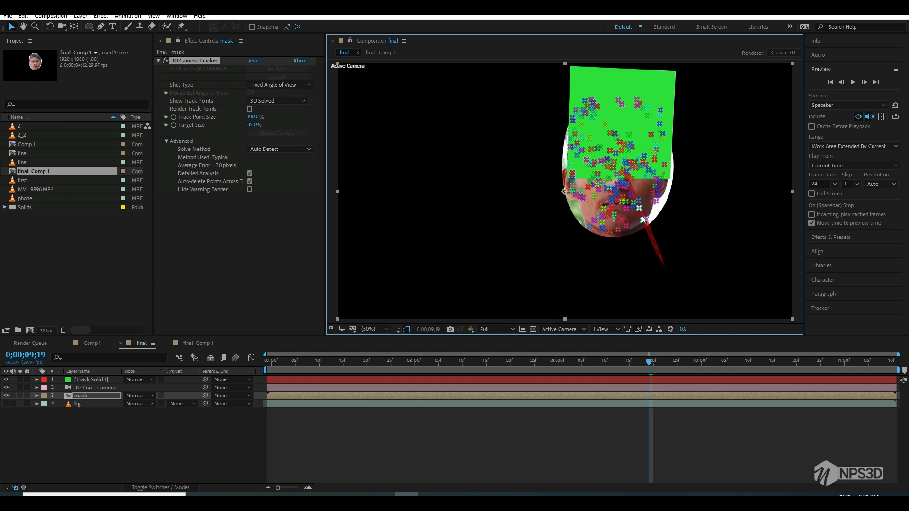
{"action": "key", "text": "ctrl+z"}
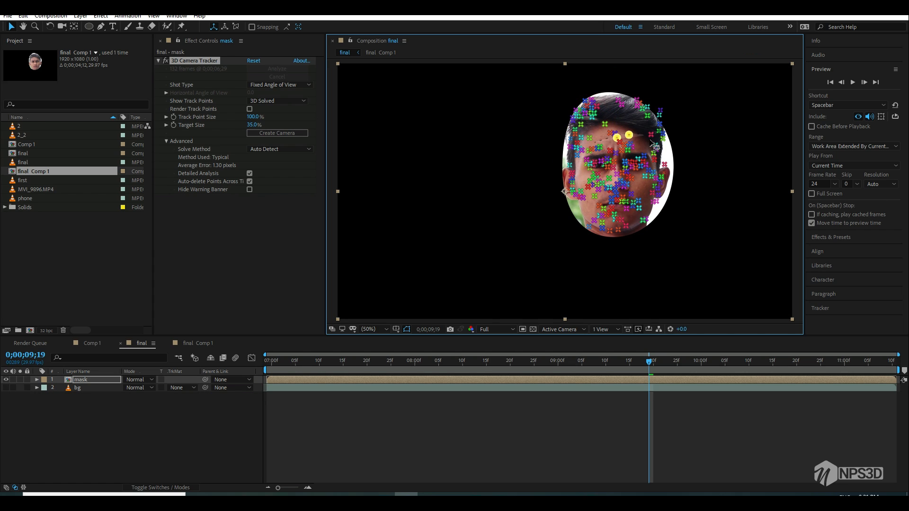
Step: Select the track points across the face at 0;00;09;19 and create a solid and camera from them
{"action": "left_click_drag", "start_coordinate": [655, 146], "coordinate": [579, 159]}
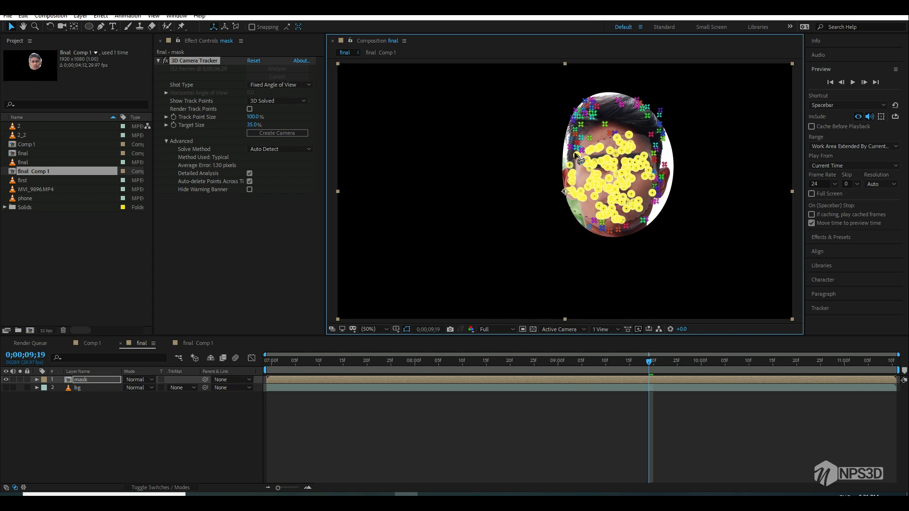
{"action": "right_click", "coordinate": [606, 164]}
{"action": "left_click", "coordinate": [628, 181]}
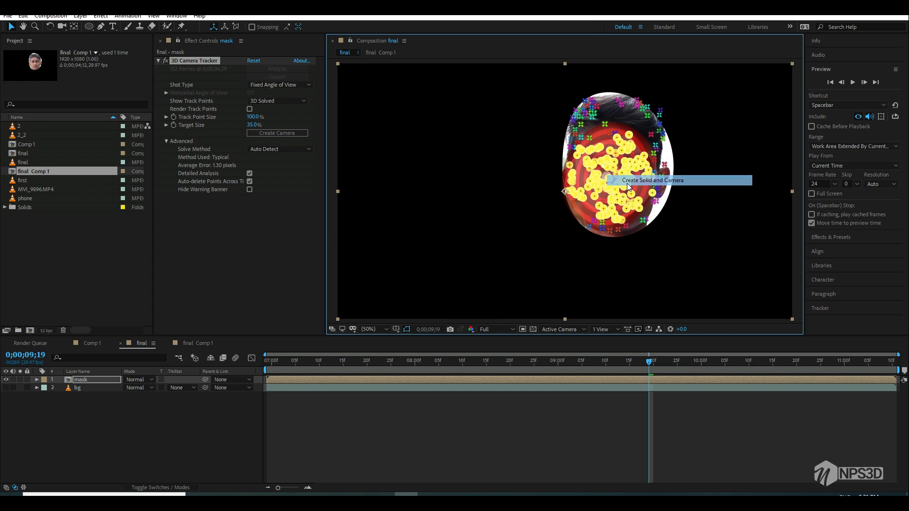
Step: Scale the track solid to 206% and set its Y Rotation to -34°
{"action": "left_click", "coordinate": [103, 379]}
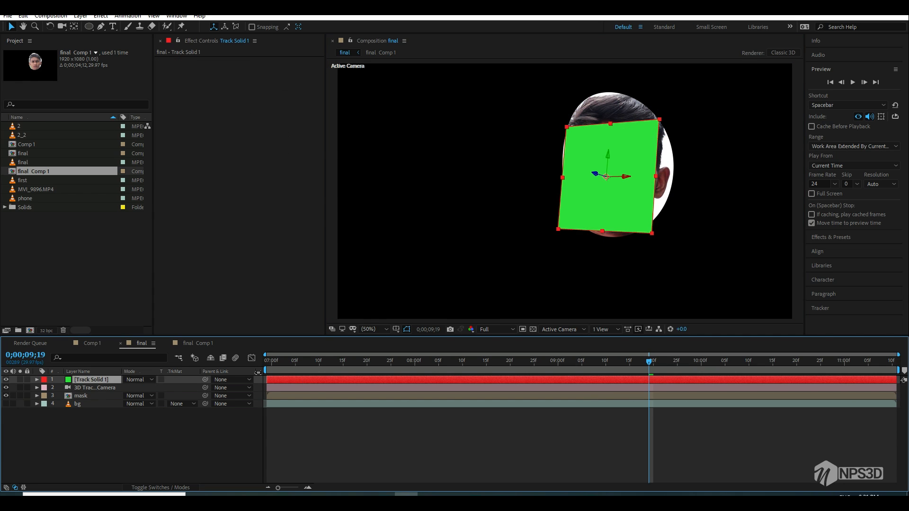
{"action": "key", "text": "s"}
{"action": "left_click_drag", "start_coordinate": [139, 387], "coordinate": [187, 387]}
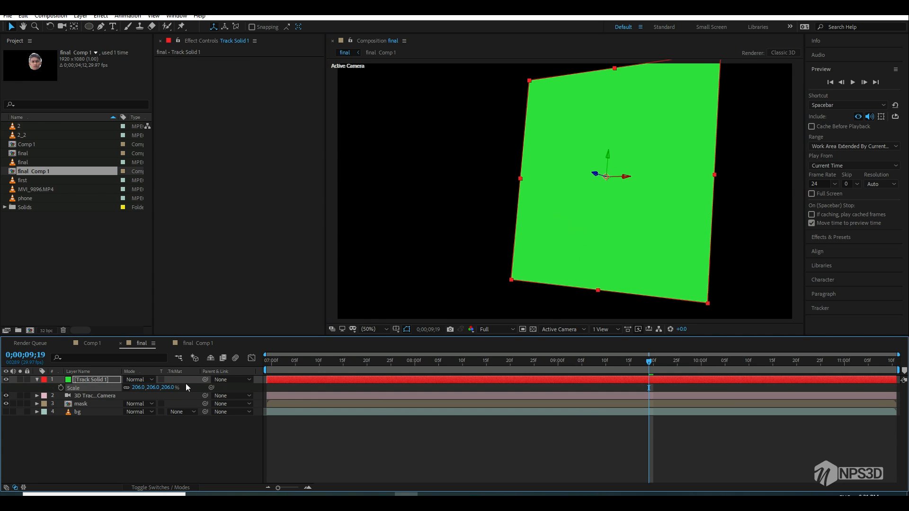
{"action": "key", "text": "r"}
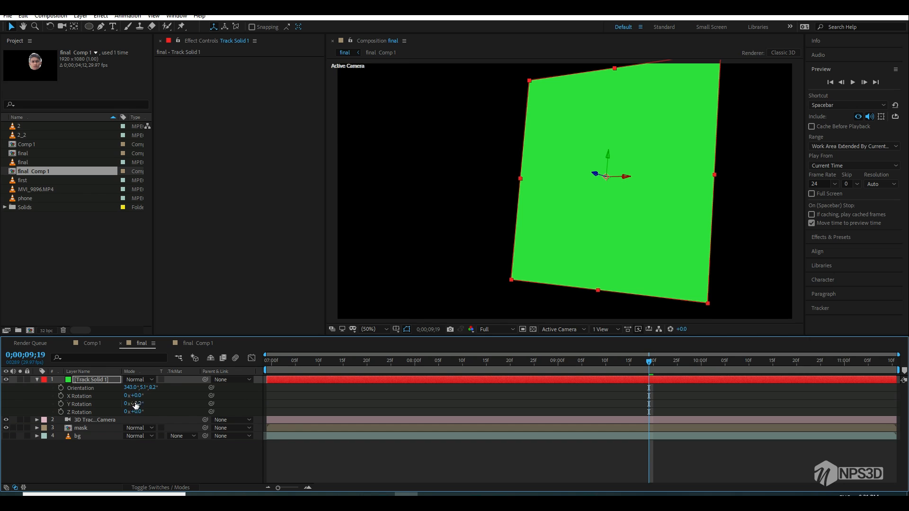
{"action": "left_click_drag", "start_coordinate": [138, 404], "coordinate": [104, 404]}
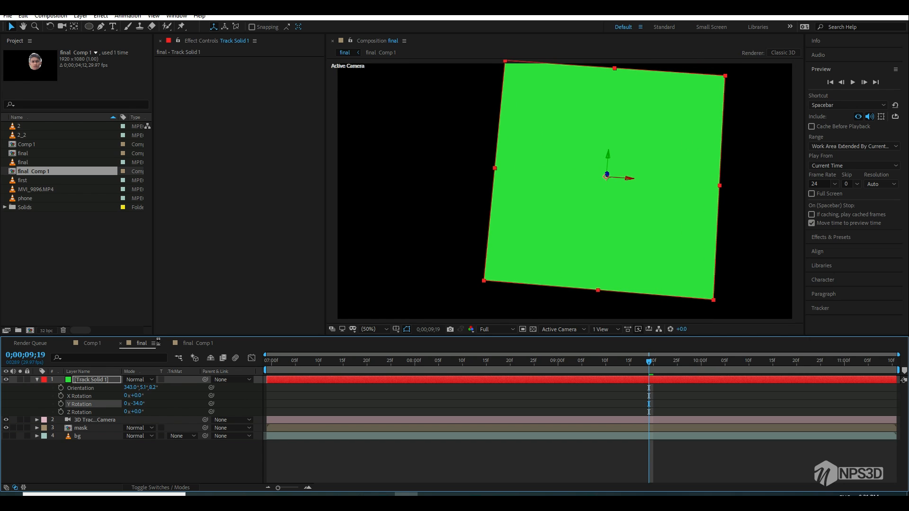
Step: Apply the Grid effect to the track solid and preview its motion from the start of the composition
{"action": "key", "text": "ctrl+space"}
{"action": "type", "text": "grid"}
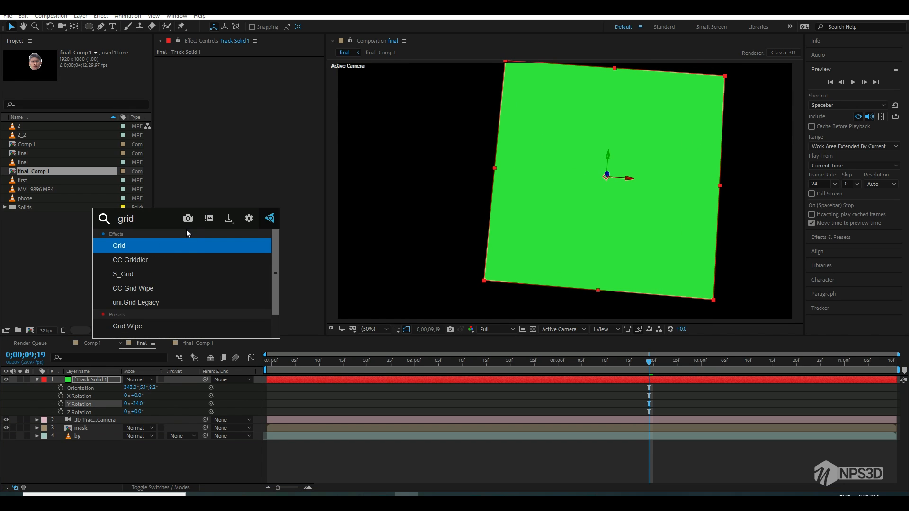
{"action": "key", "text": "Return"}
{"action": "left_click_drag", "start_coordinate": [369, 365], "coordinate": [178, 383]}
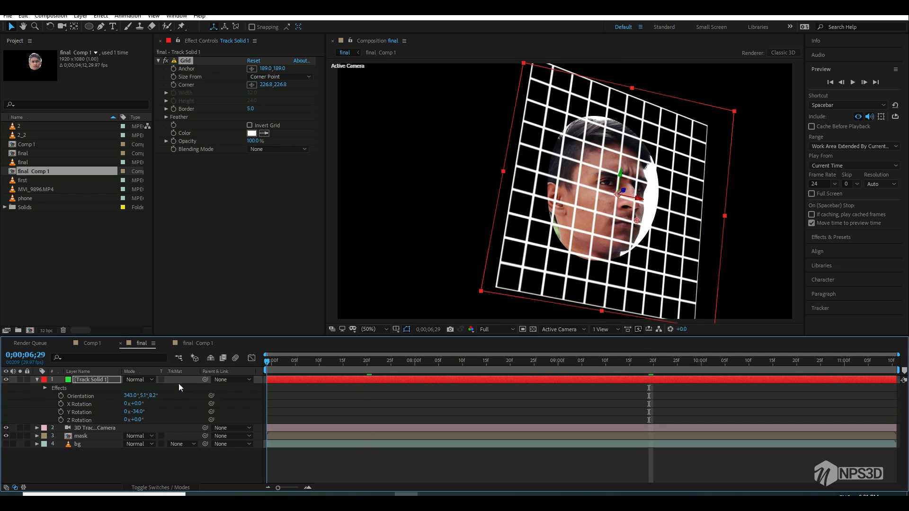
{"action": "key", "text": "space"}
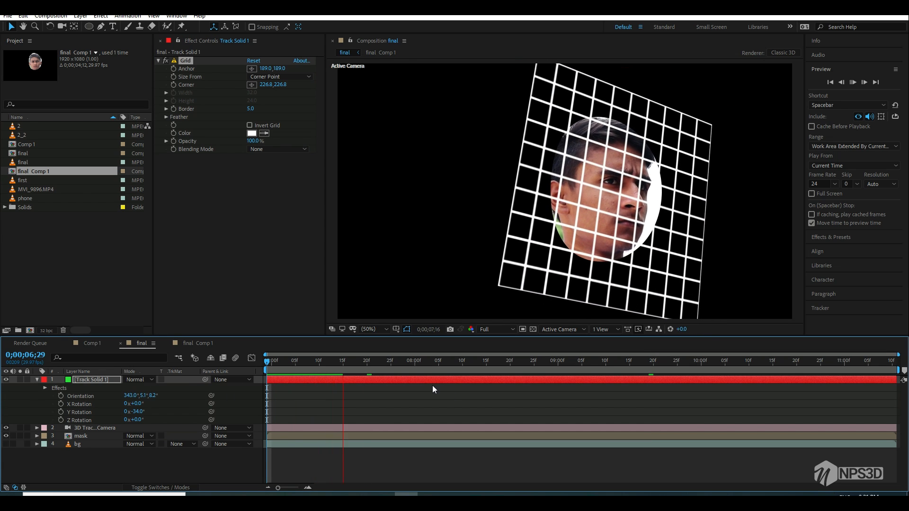
{"action": "key", "text": "space"}
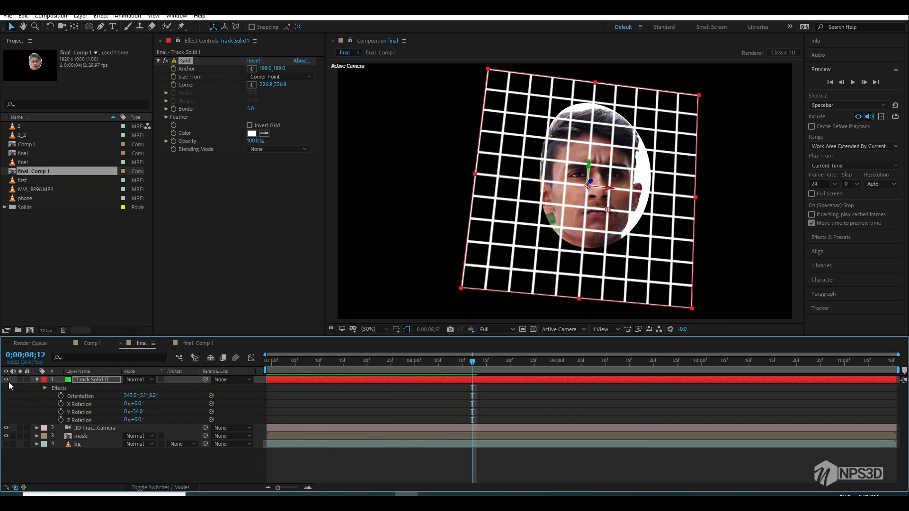
Step: Show the "bg" footage instead of the "mask" layer and play back the grid over the full shot
{"action": "left_click", "coordinate": [6, 436]}
{"action": "left_click", "coordinate": [5, 443]}
{"action": "key", "text": "space"}
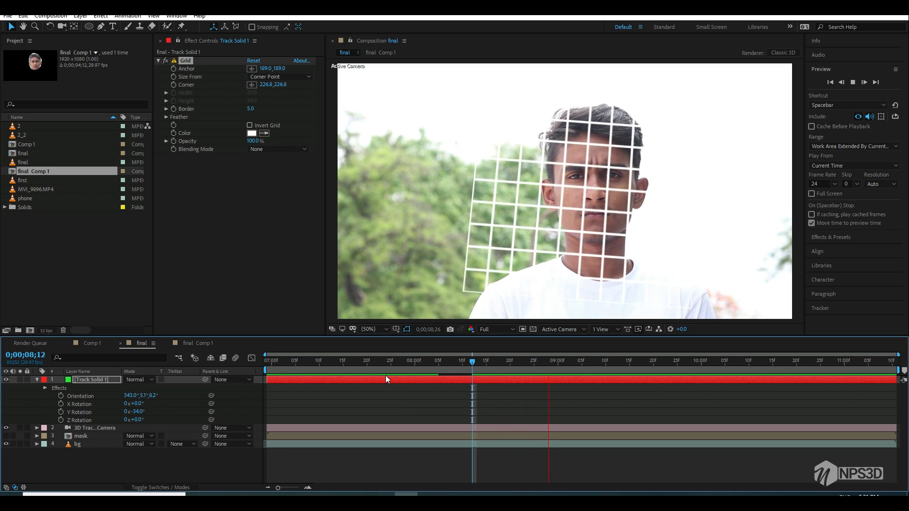
{"action": "key", "text": "space"}
Step: Hide the "bg" layer and the grid track solid, and make the "mask" layer visible again
{"action": "left_click", "coordinate": [6, 445]}
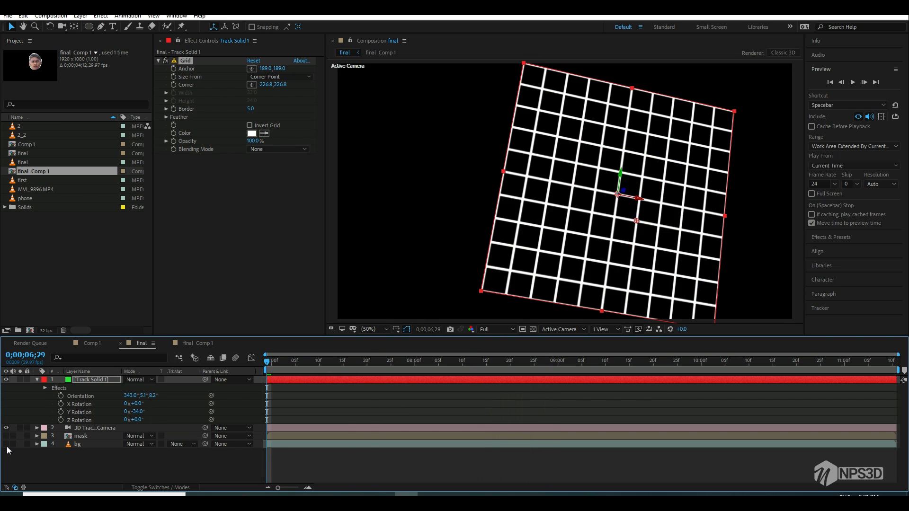
{"action": "left_click", "coordinate": [98, 430]}
{"action": "left_click", "coordinate": [86, 436]}
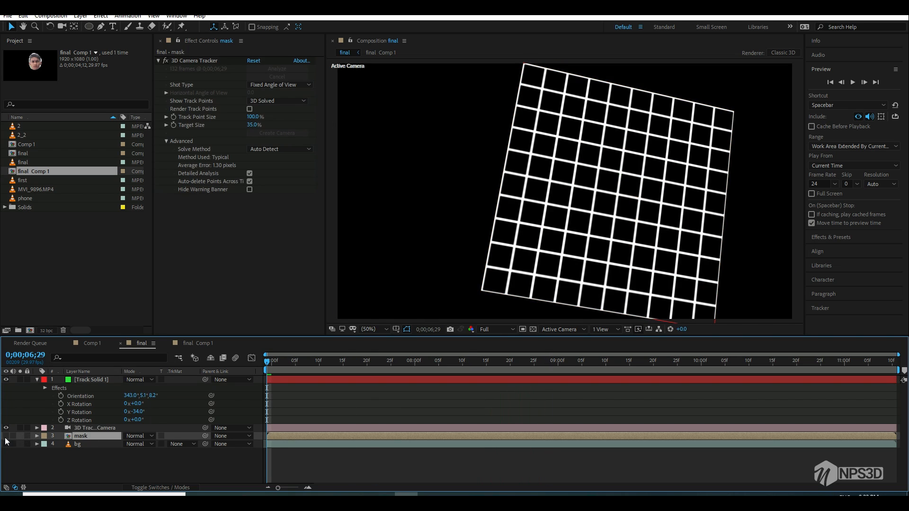
{"action": "left_click", "coordinate": [7, 436]}
{"action": "left_click", "coordinate": [6, 380]}
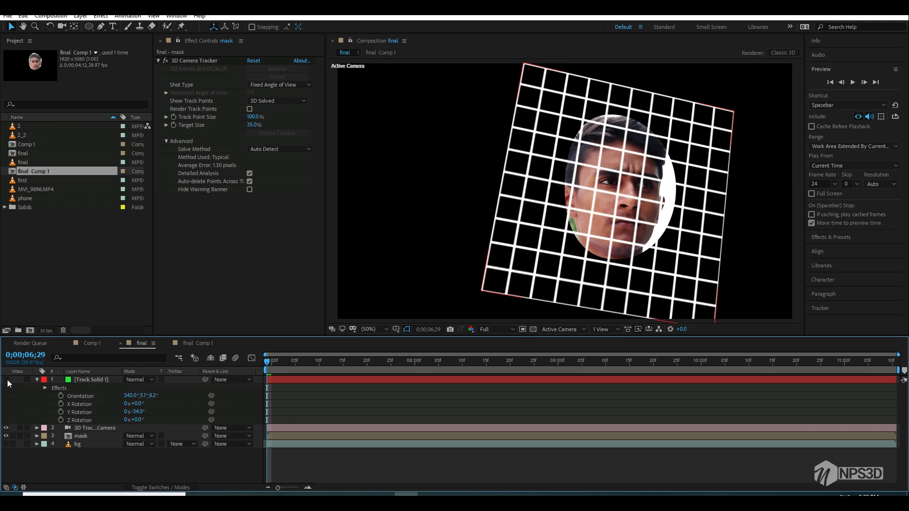
Step: Create a solid from the tracker points around the mouth and chin at 0;00;06;29, scrub to 0;00;08;20, and hide the solid
{"action": "left_click", "coordinate": [90, 428]}
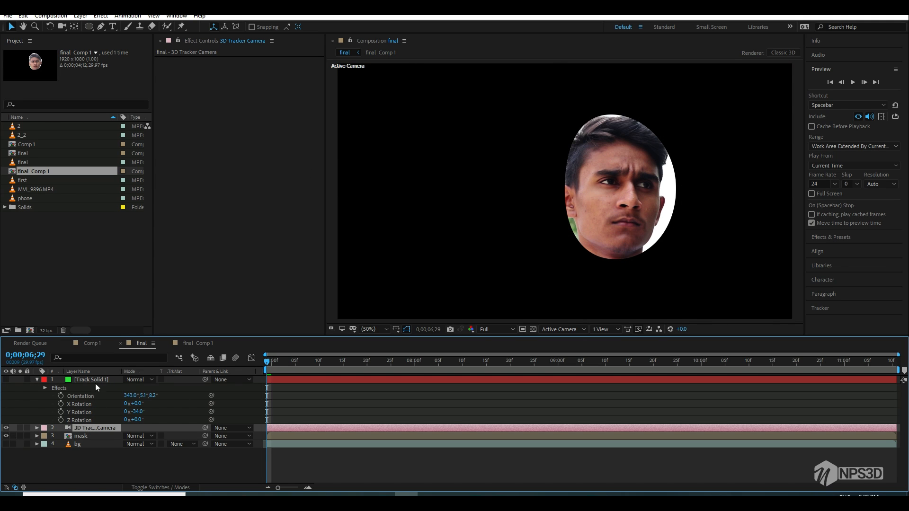
{"action": "left_click", "coordinate": [82, 435]}
{"action": "left_click", "coordinate": [194, 61]}
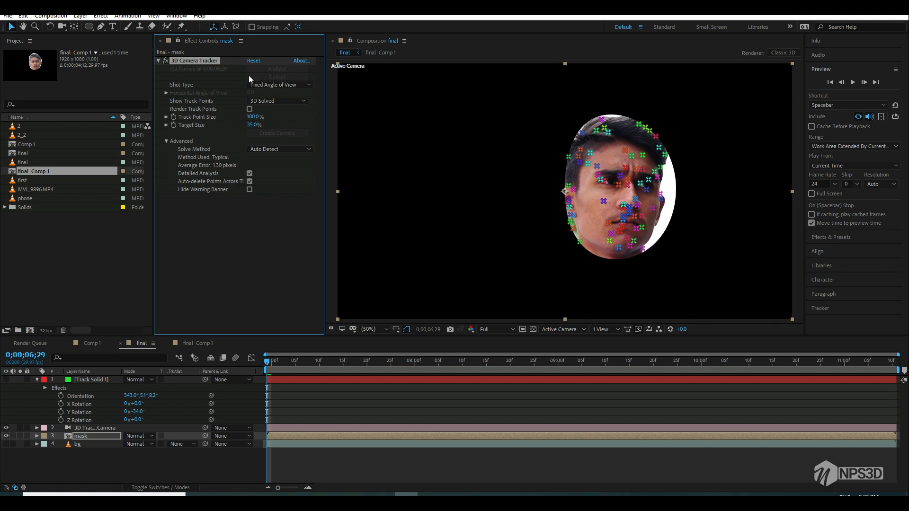
{"action": "right_click", "coordinate": [634, 226]}
{"action": "left_click", "coordinate": [663, 242]}
{"action": "left_click_drag", "start_coordinate": [445, 364], "coordinate": [510, 364]}
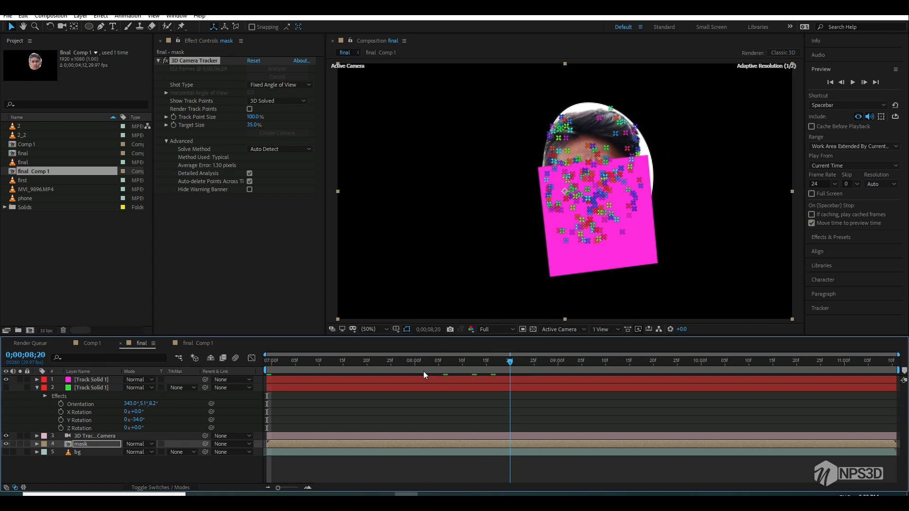
{"action": "left_click", "coordinate": [7, 379]}
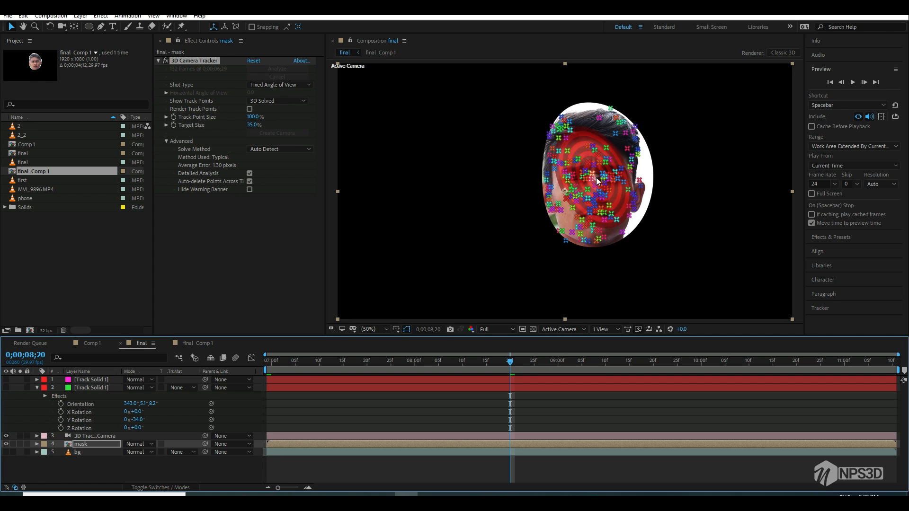
Step: Create another solid from selected forehead and lower-face track points at 0;00;08;20, and hide it
{"action": "left_click", "coordinate": [567, 151]}
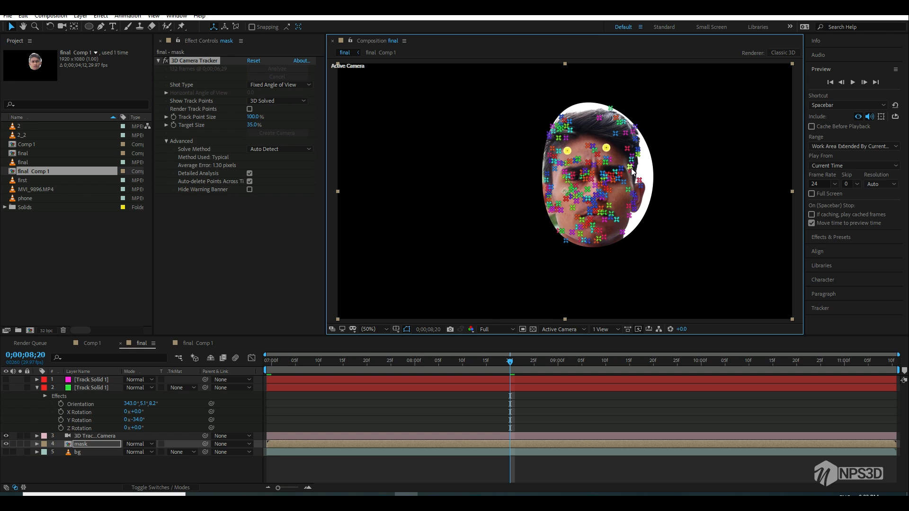
{"action": "left_click", "coordinate": [611, 207], "text": "shift"}
{"action": "right_click", "coordinate": [582, 177]}
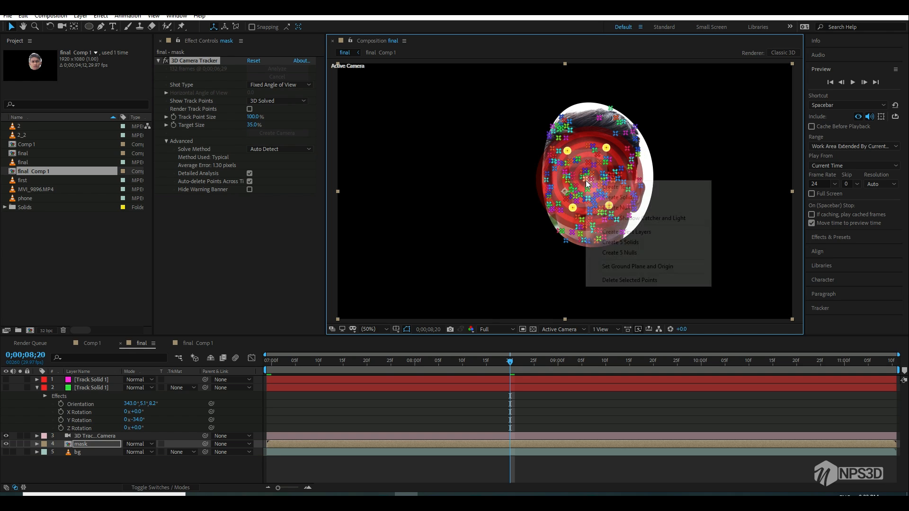
{"action": "left_click", "coordinate": [615, 197]}
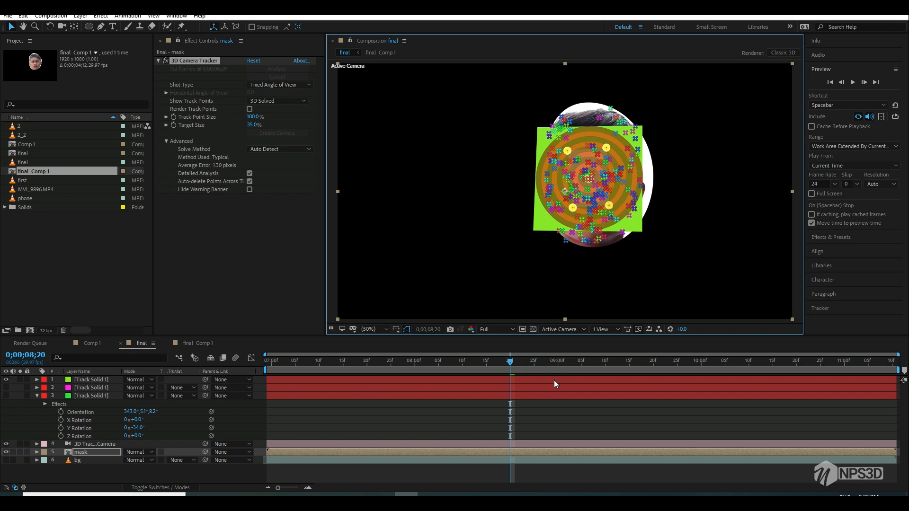
{"action": "left_click", "coordinate": [6, 379]}
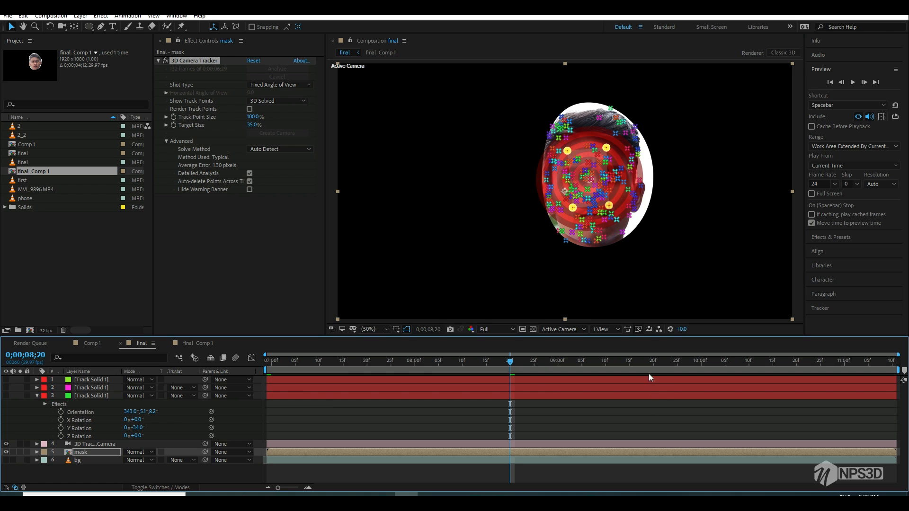
Step: Create a solid at 0;00;10;10 from track points spread over the forehead, cheeks, mouth and jaw of the face
{"action": "left_click_drag", "start_coordinate": [654, 361], "coordinate": [748, 363]}
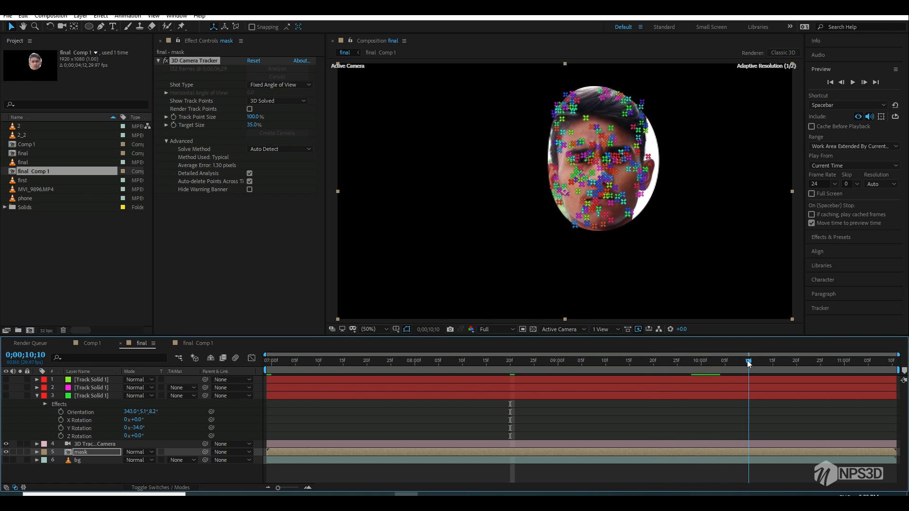
{"action": "left_click", "coordinate": [572, 139]}
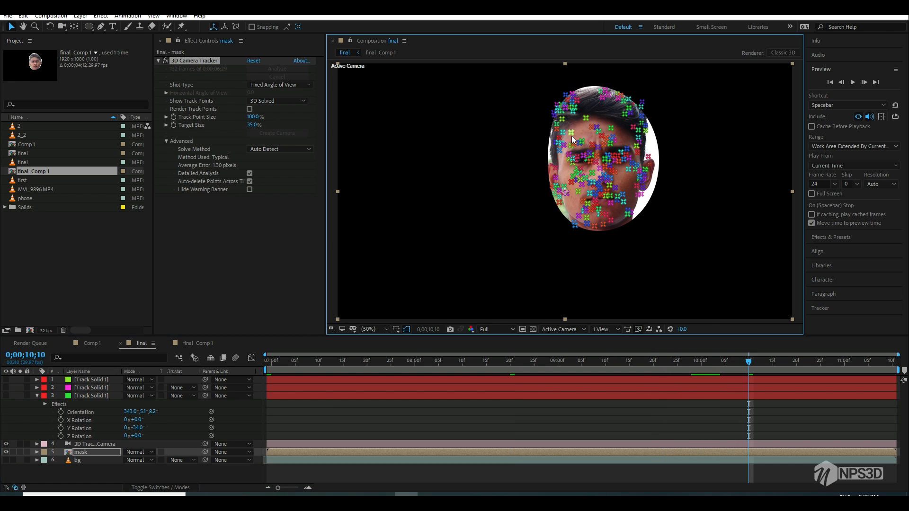
{"action": "left_click", "coordinate": [571, 145], "text": "shift"}
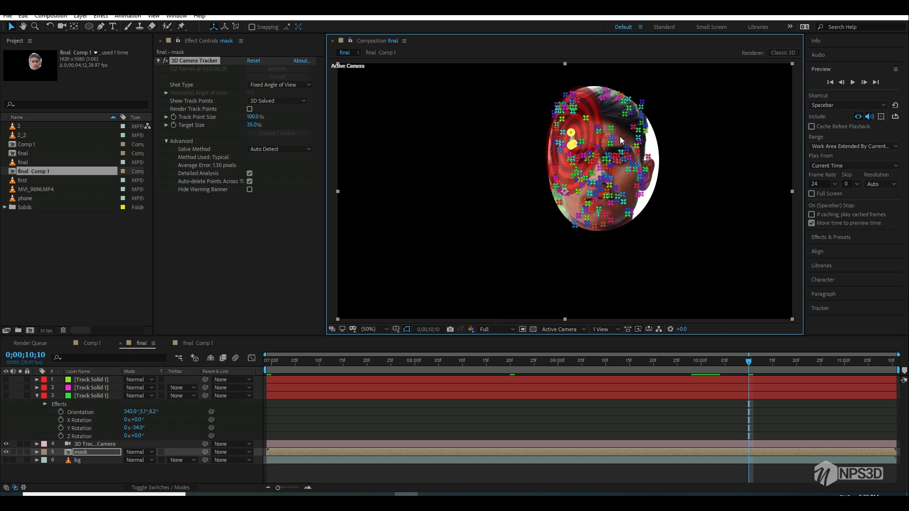
{"action": "left_click", "coordinate": [611, 129], "text": "shift"}
{"action": "left_click", "coordinate": [610, 144], "text": "shift"}
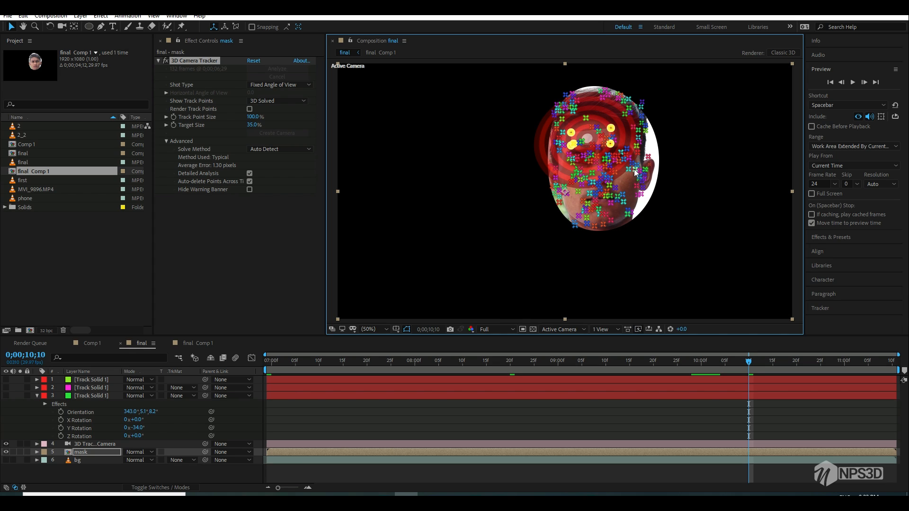
{"action": "left_click", "coordinate": [634, 171], "text": "shift"}
{"action": "left_click", "coordinate": [627, 214], "text": "shift"}
{"action": "left_click", "coordinate": [617, 197], "text": "shift"}
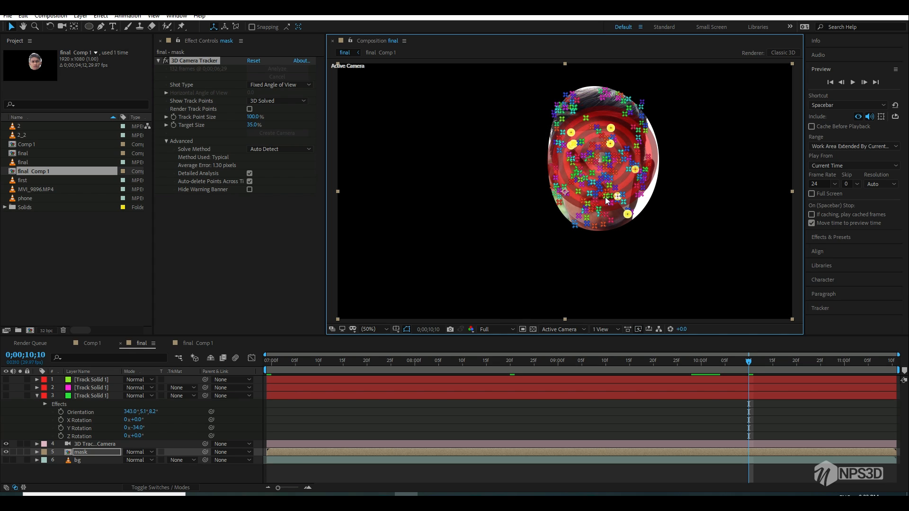
{"action": "left_click", "coordinate": [587, 204], "text": "shift"}
{"action": "left_click", "coordinate": [587, 218], "text": "shift"}
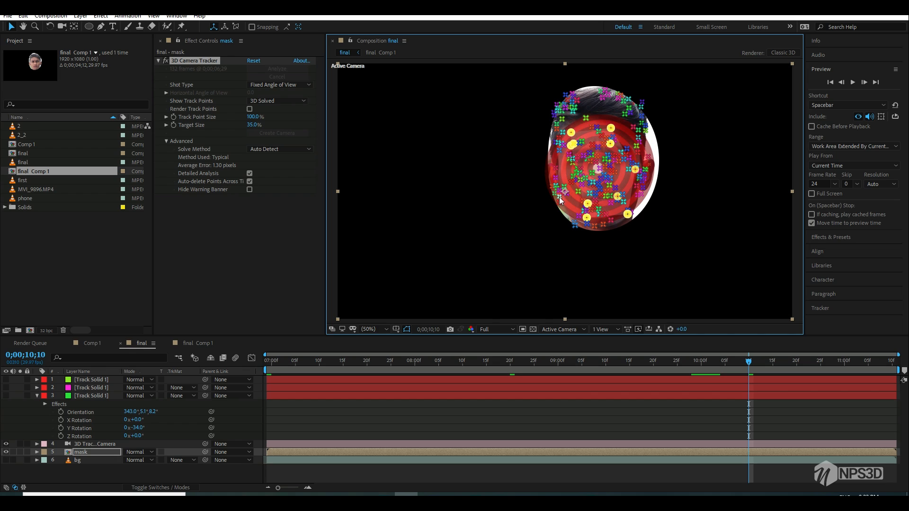
{"action": "left_click", "coordinate": [564, 187], "text": "shift"}
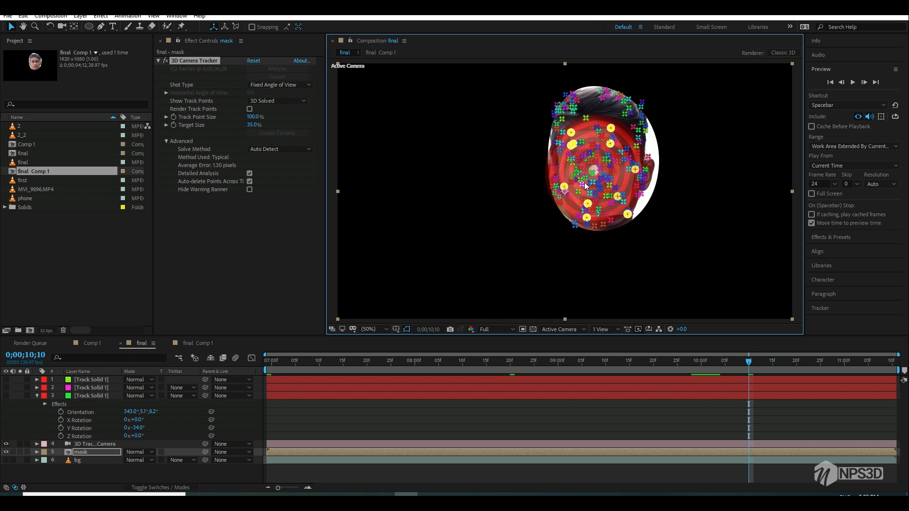
{"action": "right_click", "coordinate": [613, 174]}
{"action": "left_click", "coordinate": [631, 188]}
{"action": "left_click", "coordinate": [37, 404]}
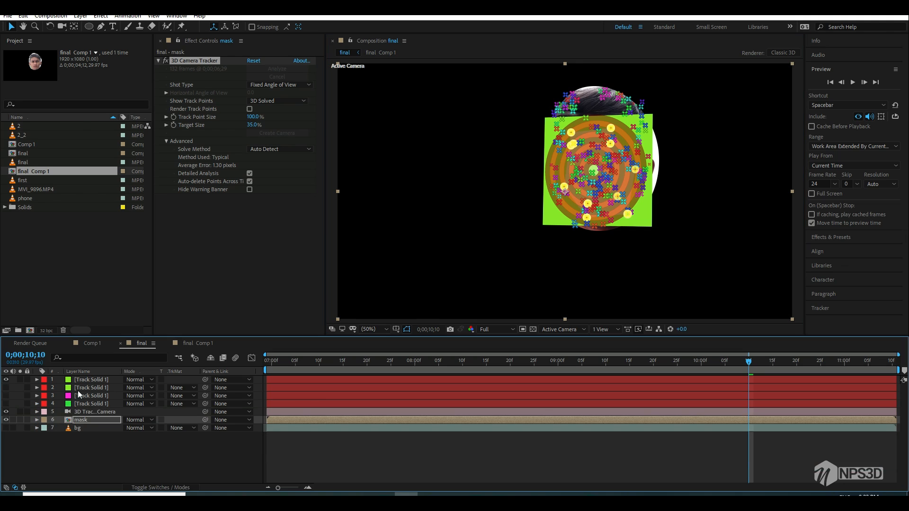
Step: Play back the new track solid from 0;00;06;29, and show the second track solid in its place
{"action": "left_click_drag", "start_coordinate": [332, 362], "coordinate": [164, 379]}
{"action": "key", "text": "space"}
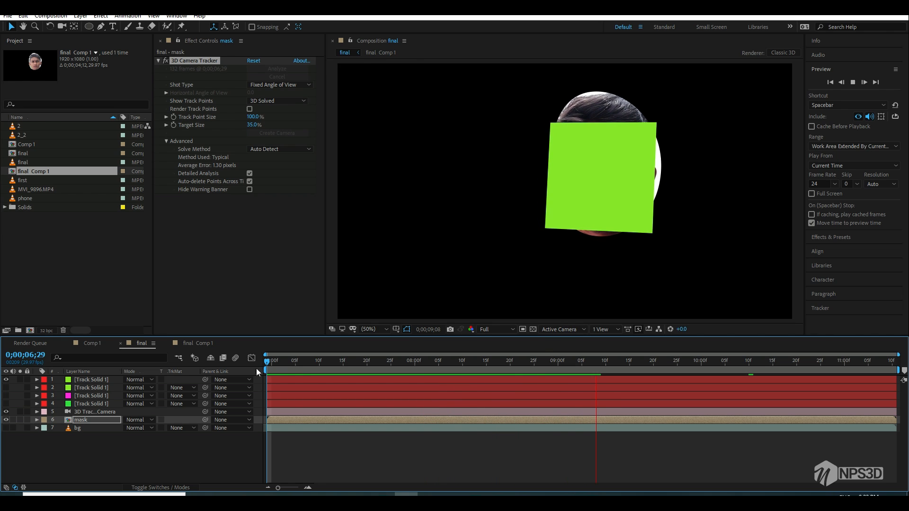
{"action": "key", "text": "space"}
{"action": "left_click", "coordinate": [5, 379]}
{"action": "left_click", "coordinate": [6, 388]}
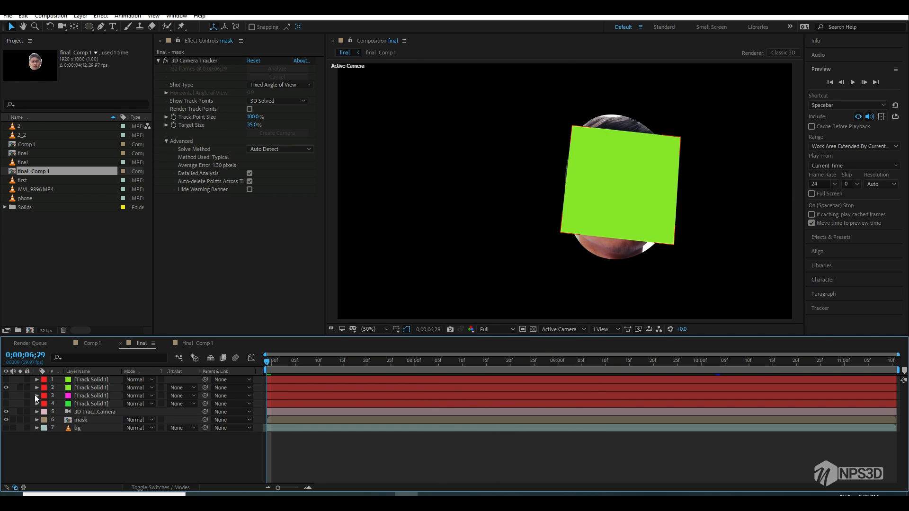
Step: Scale the visible track solid to 169% and apply the Grid effect to it
{"action": "left_click", "coordinate": [104, 388]}
{"action": "key", "text": "s"}
{"action": "left_click_drag", "start_coordinate": [137, 396], "coordinate": [169, 381]}
{"action": "key", "text": "ctrl+space"}
{"action": "type", "text": "gri"}
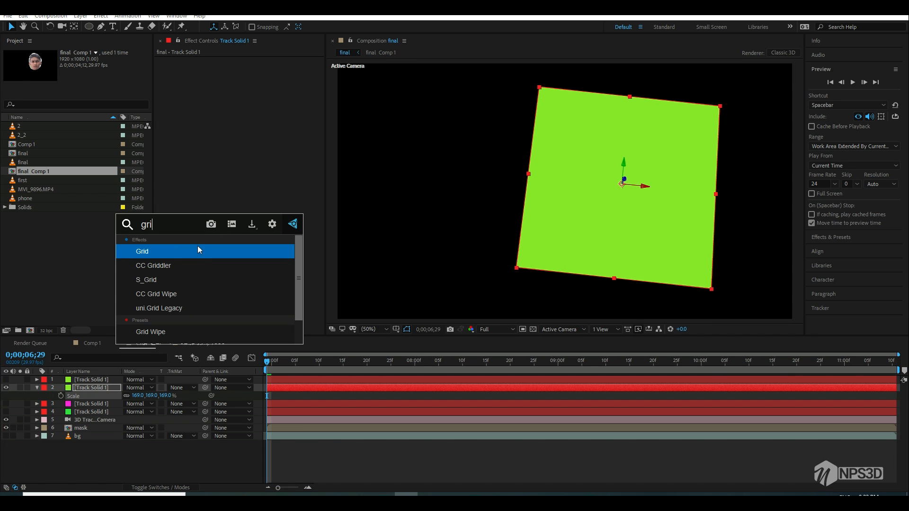
{"action": "left_click", "coordinate": [197, 247]}
Step: Play back the grid over the face, return to 0;00;06;29 and save the project
{"action": "key", "text": "space"}
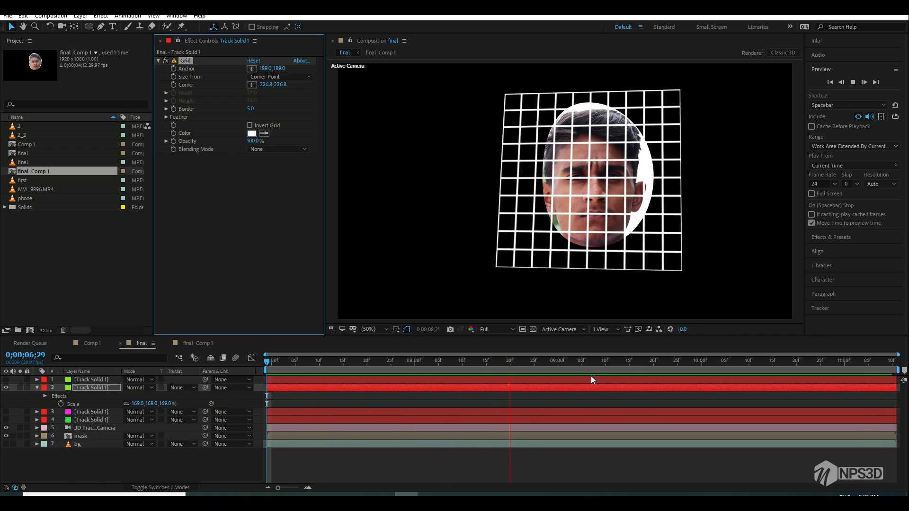
{"action": "left_click_drag", "start_coordinate": [476, 365], "coordinate": [257, 379]}
{"action": "key", "text": "ctrl+s"}
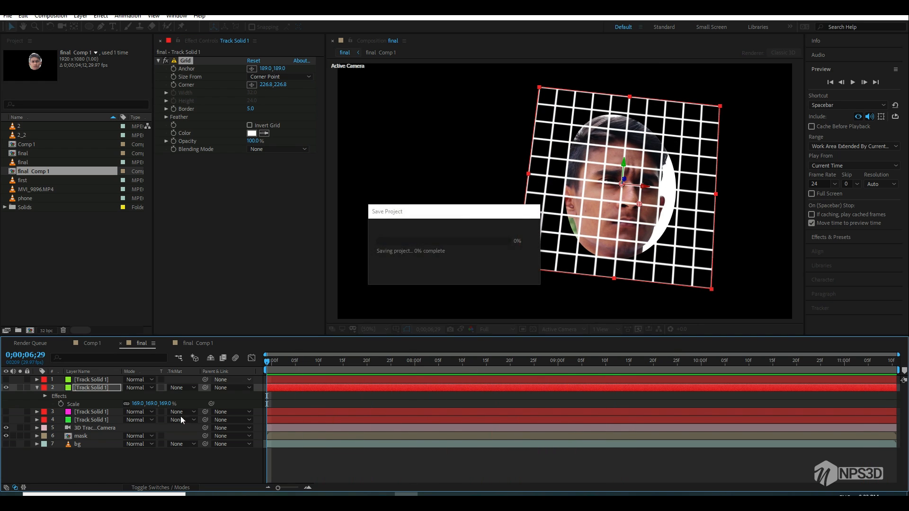
Step: Move the grid track solid to the top of the layer stack and rename it "main"
{"action": "left_click_drag", "start_coordinate": [100, 388], "coordinate": [101, 377]}
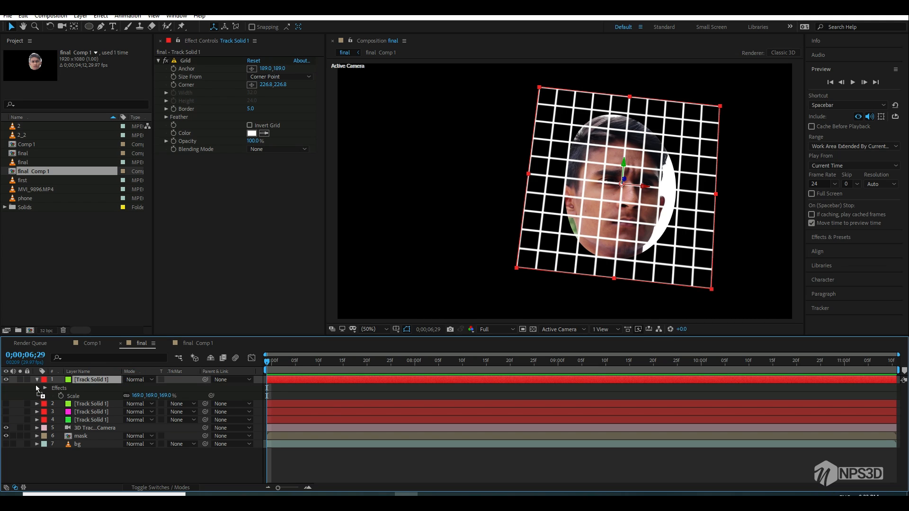
{"action": "type", "text": "main"}
{"action": "key", "text": "Return"}
{"action": "left_click", "coordinate": [36, 379]}
Step: Hide the "main" layer and create a 1920 x 1080 black solid named "e3d"
{"action": "right_click", "coordinate": [37, 353]}
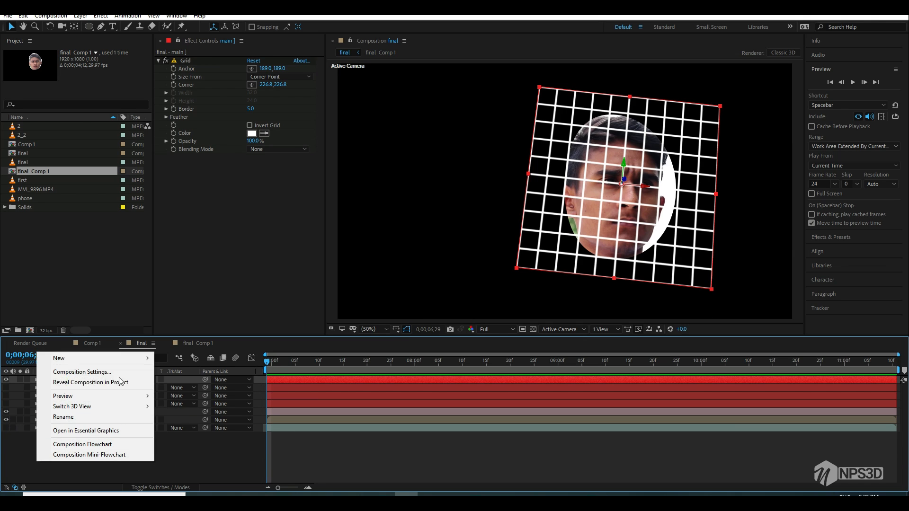
{"action": "mouse_move", "coordinate": [47, 358]}
{"action": "left_click", "coordinate": [9, 380]}
{"action": "right_click", "coordinate": [66, 361]}
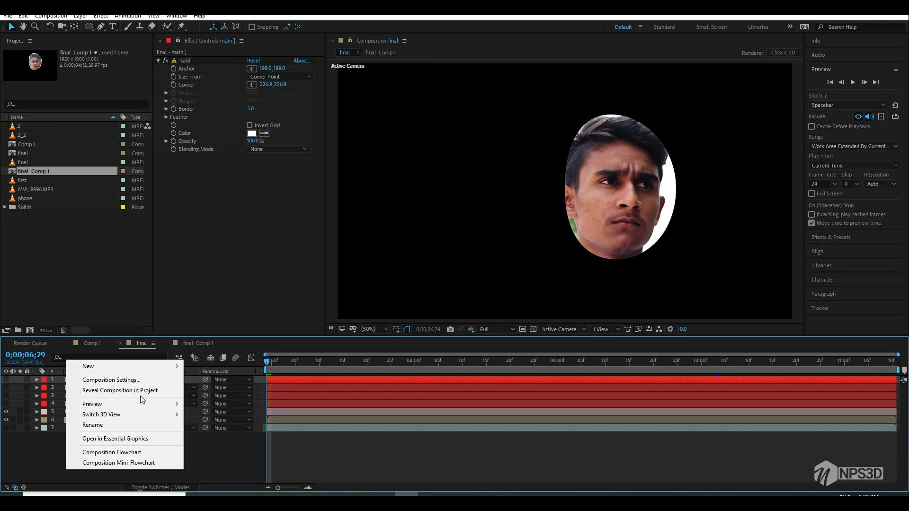
{"action": "mouse_move", "coordinate": [142, 366]}
{"action": "left_click", "coordinate": [215, 385]}
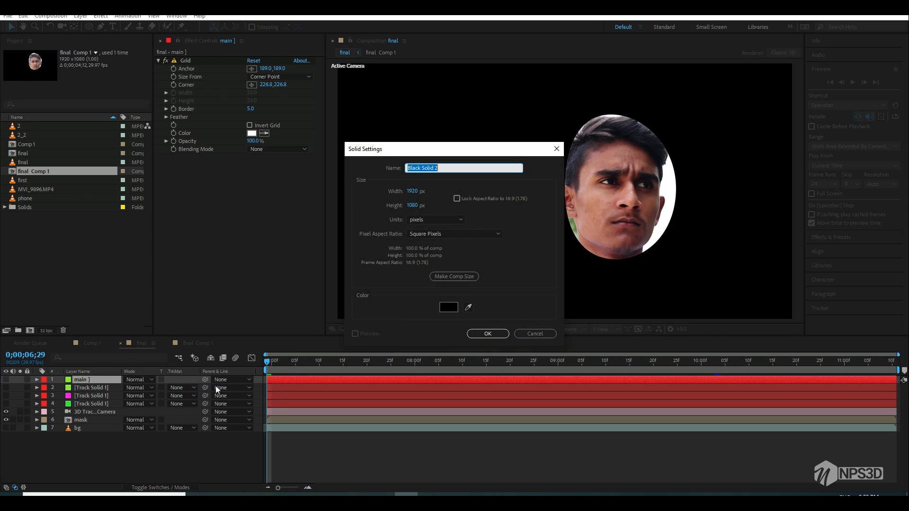
{"action": "type", "text": "e3d"}
{"action": "key", "text": "Return"}
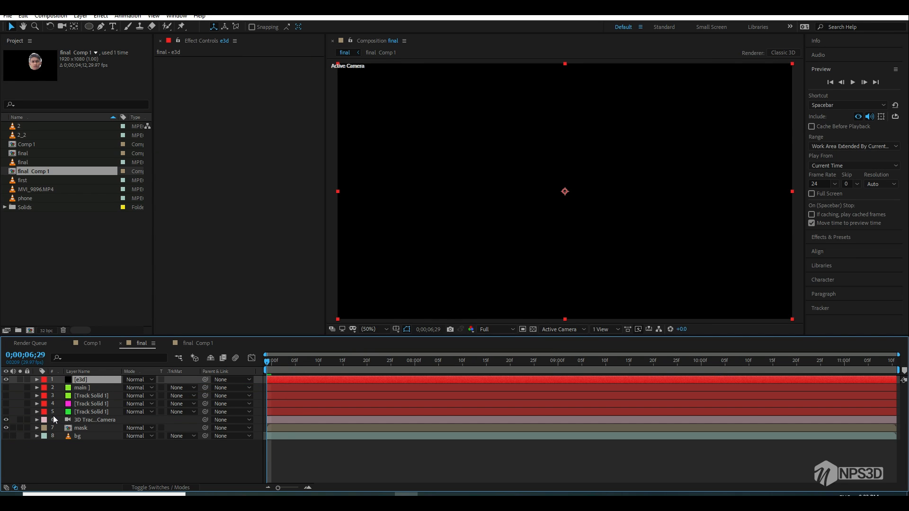
Step: Set the "e3d" layer's label colour to Green and the three remaining track solids' labels to Dark Green
{"action": "left_click", "coordinate": [44, 380]}
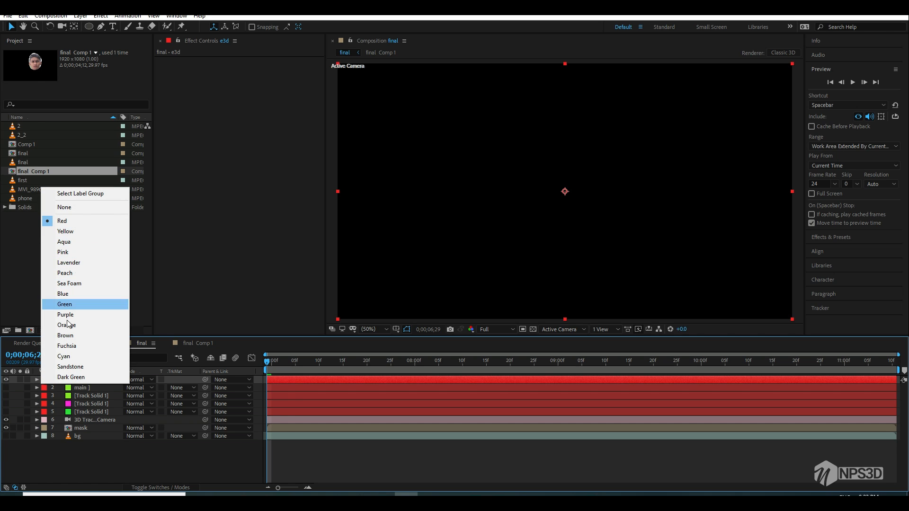
{"action": "left_click", "coordinate": [66, 303]}
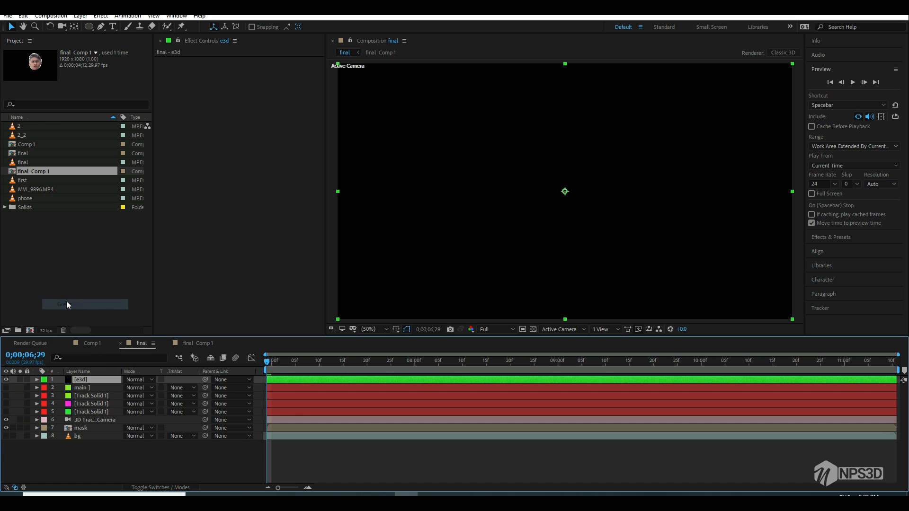
{"action": "left_click", "coordinate": [46, 389]}
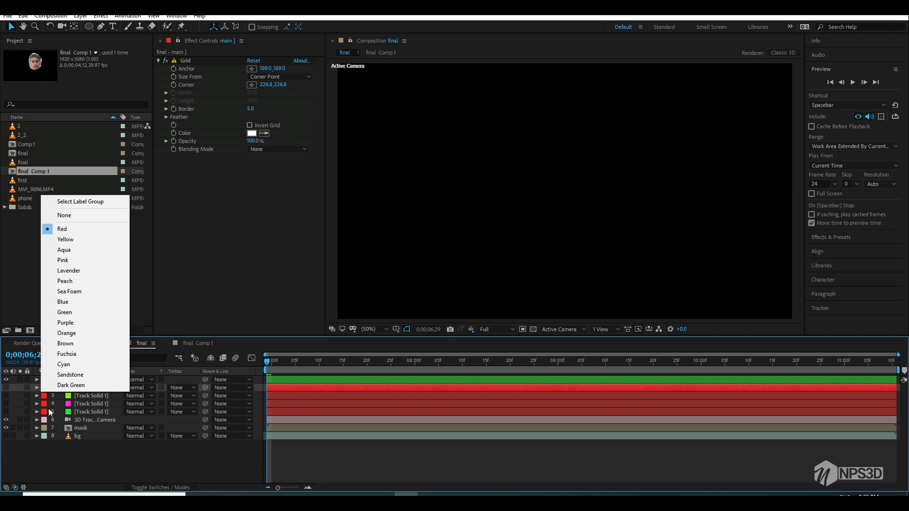
{"action": "left_click", "coordinate": [85, 403]}
{"action": "left_click", "coordinate": [85, 402]}
{"action": "left_click", "coordinate": [86, 411]}
{"action": "left_click", "coordinate": [84, 396], "text": "shift"}
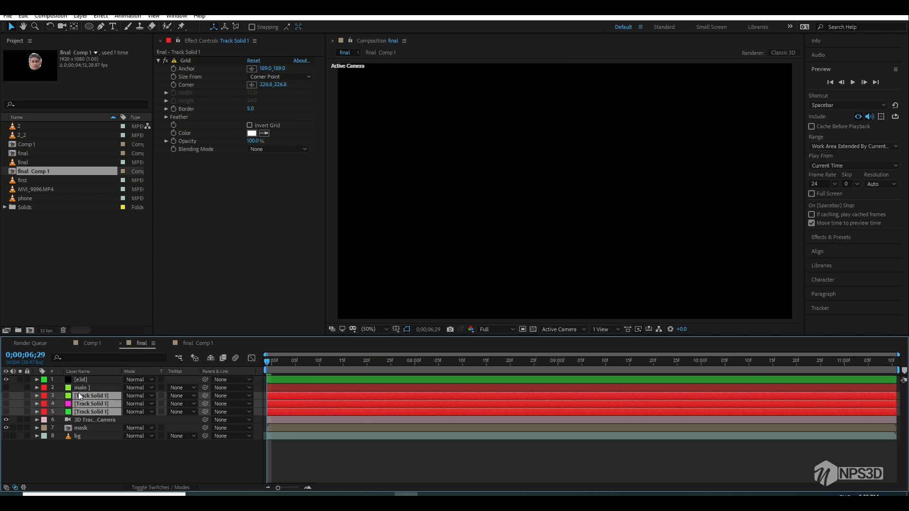
{"action": "left_click", "coordinate": [45, 397]}
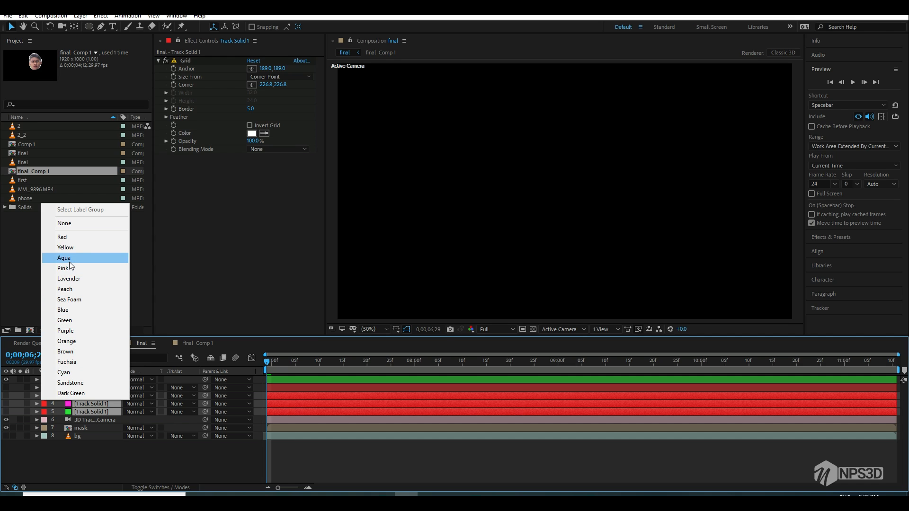
{"action": "left_click", "coordinate": [71, 393]}
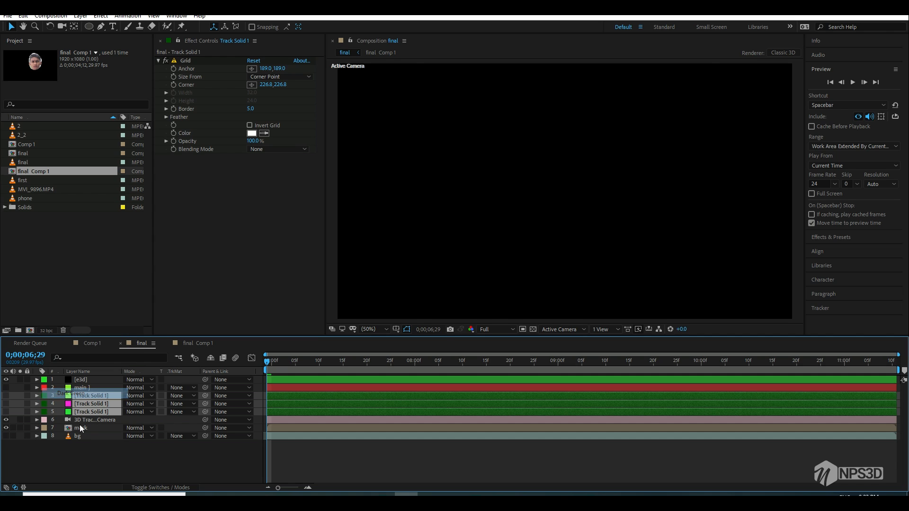
{"action": "left_click", "coordinate": [72, 455]}
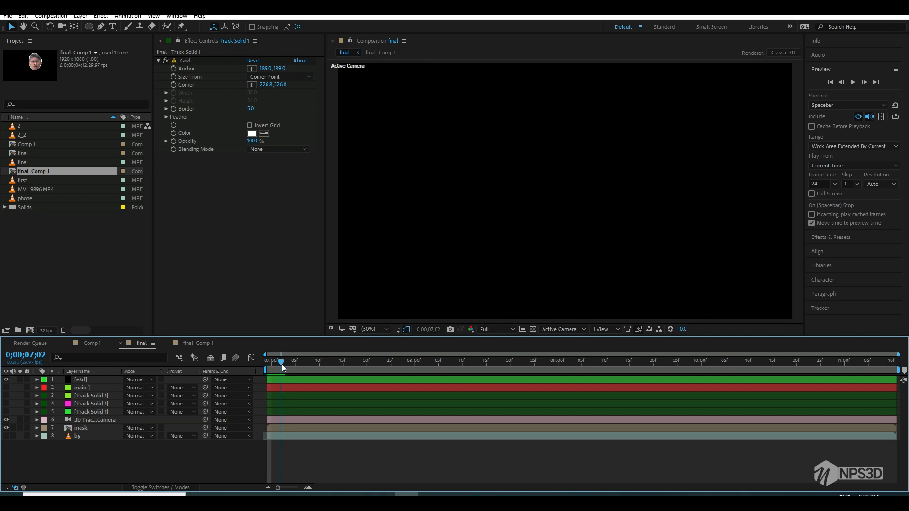
{"action": "left_click", "coordinate": [87, 380]}
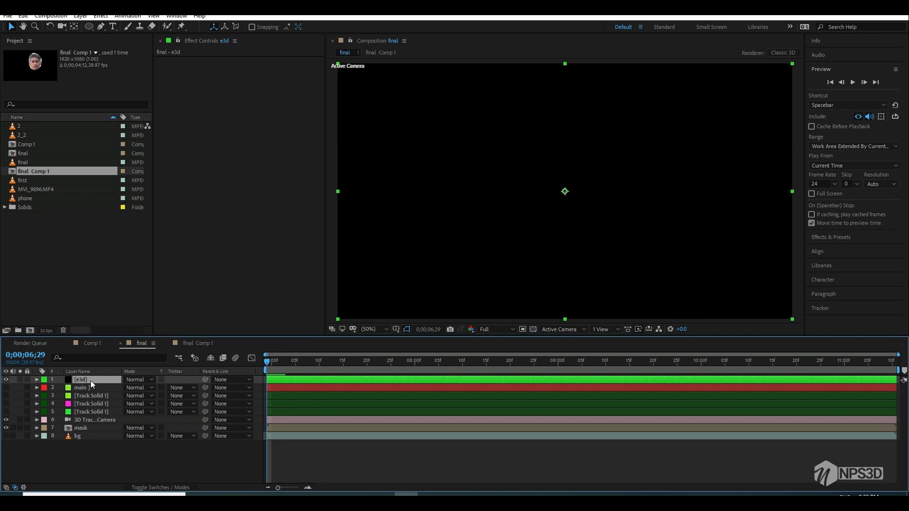
{"action": "left_click_drag", "start_coordinate": [330, 368], "coordinate": [234, 375]}
{"action": "left_click", "coordinate": [65, 456]}
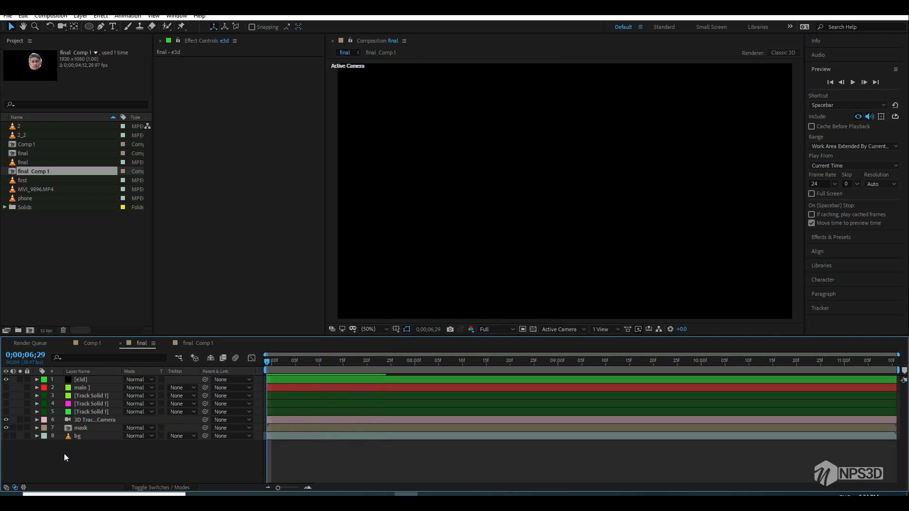
Step: Apply the Element effect to the "e3d" solid
{"action": "left_click", "coordinate": [104, 381]}
{"action": "key", "text": "ctrl+space"}
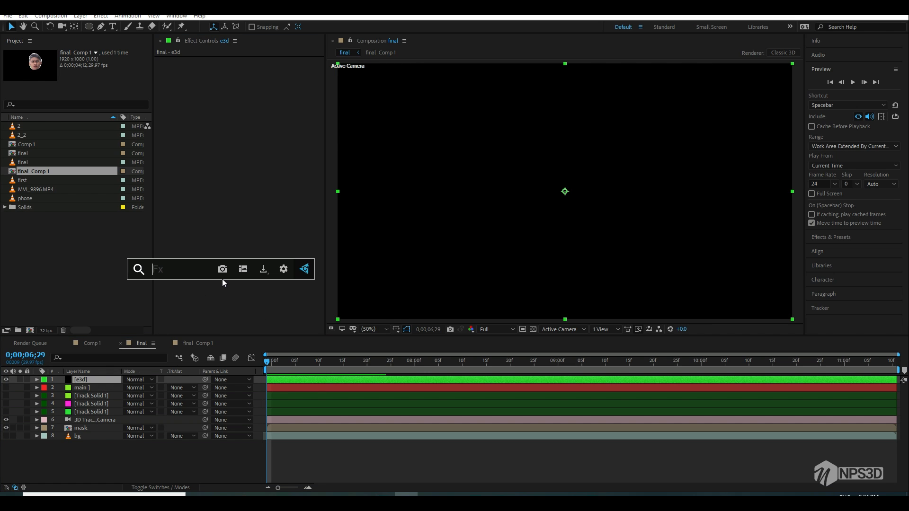
{"action": "type", "text": "ele"}
{"action": "key", "text": "Return"}
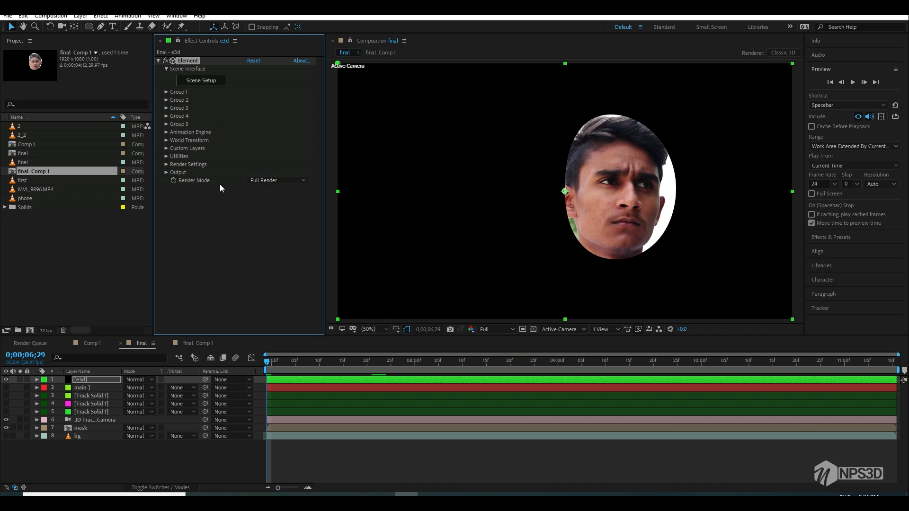
Step: Show the "bg" footage instead of the "mask" layer and move to 0;00;08;20
{"action": "left_click", "coordinate": [6, 435]}
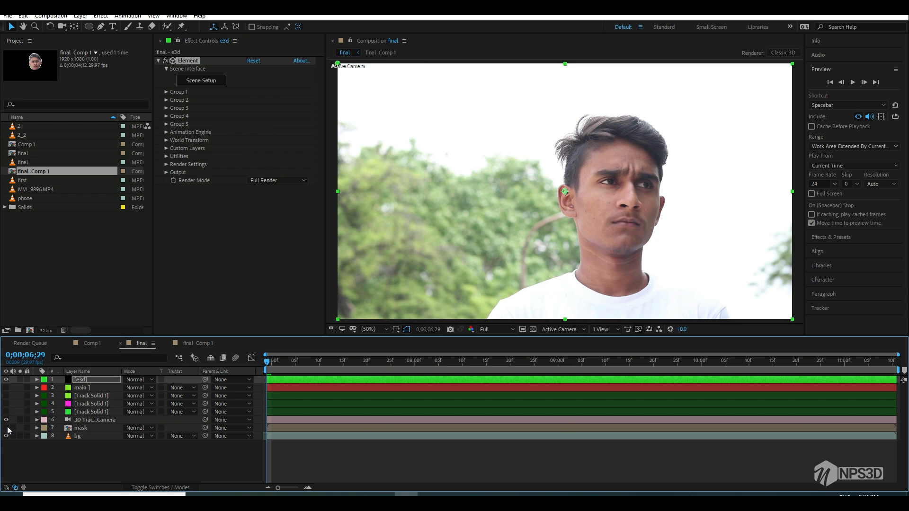
{"action": "left_click_drag", "start_coordinate": [400, 368], "coordinate": [510, 367]}
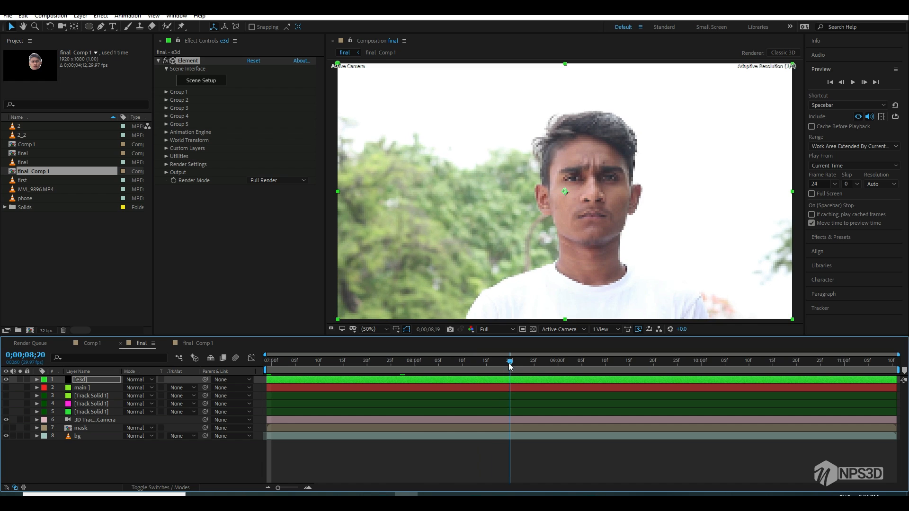
Step: Open the Element scene setup and import the helmet model HEML1.obj from the game-ready-scifi-helmet source folder
{"action": "left_click", "coordinate": [207, 84]}
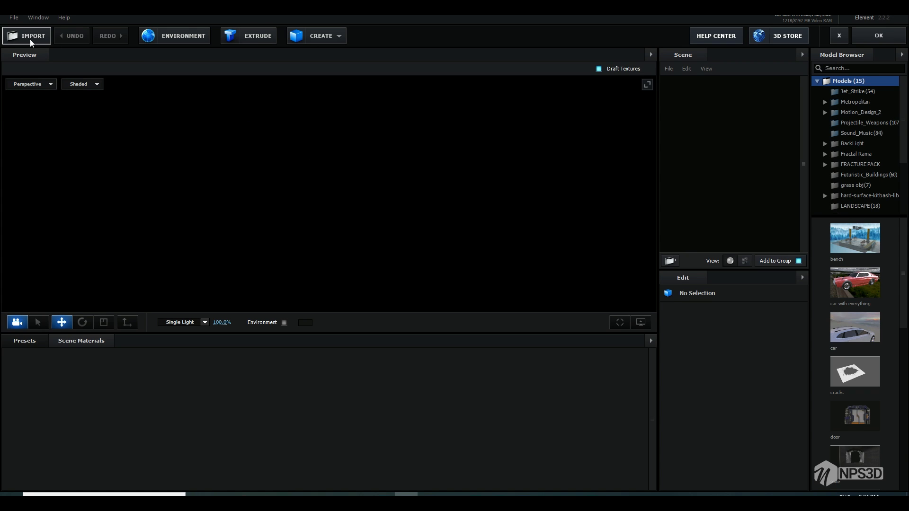
{"action": "left_click", "coordinate": [14, 18]}
{"action": "mouse_move", "coordinate": [90, 31]}
{"action": "left_click", "coordinate": [125, 30]}
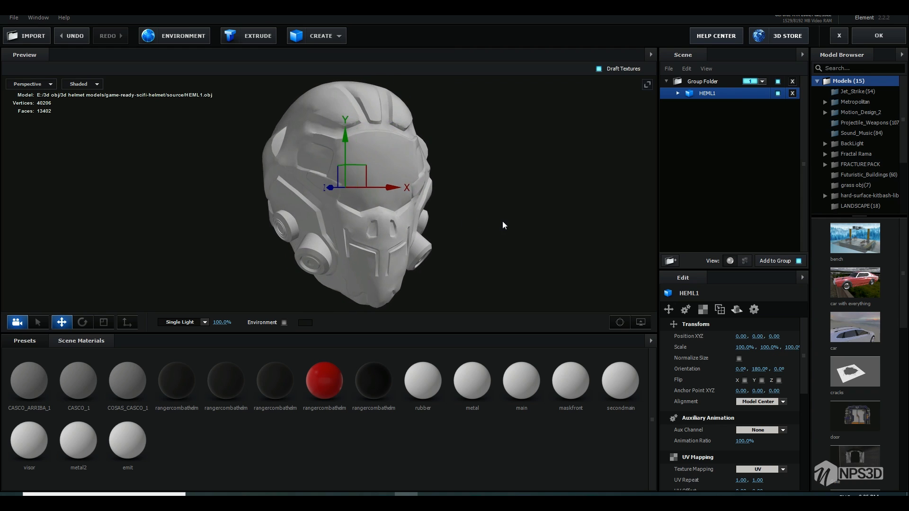
Step: Turn on Normalize Size and Optimize Mesh for the HEML1 helmet model
{"action": "left_click", "coordinate": [739, 358]}
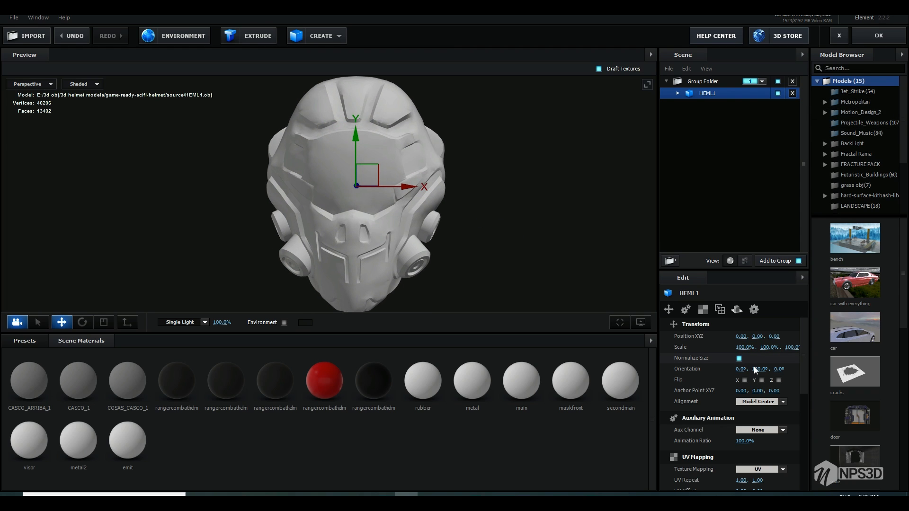
{"action": "scroll", "coordinate": [800, 393], "scroll_direction": "down", "scroll_amount": 3}
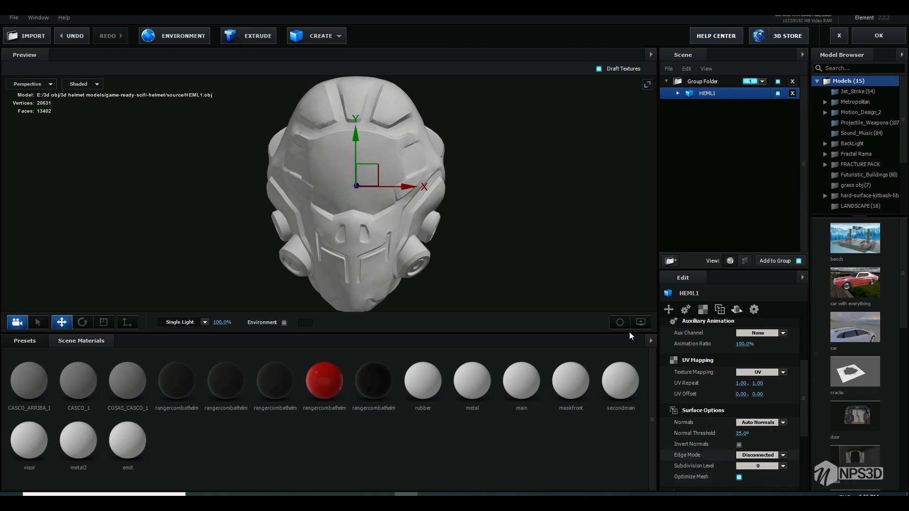
Step: Remove the unused materials from the Element scene
{"action": "left_click_drag", "start_coordinate": [537, 210], "coordinate": [551, 208]}
{"action": "left_click_drag", "start_coordinate": [430, 189], "coordinate": [564, 354]}
{"action": "left_click_drag", "start_coordinate": [529, 255], "coordinate": [525, 222]}
{"action": "left_click_drag", "start_coordinate": [483, 231], "coordinate": [555, 226]}
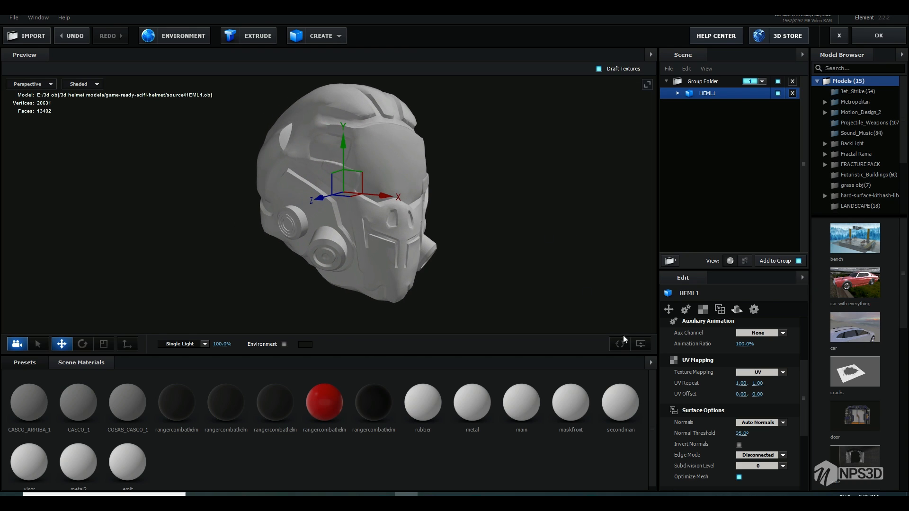
{"action": "left_click_drag", "start_coordinate": [644, 355], "coordinate": [645, 358]}
{"action": "left_click", "coordinate": [648, 362]}
{"action": "left_click", "coordinate": [672, 377]}
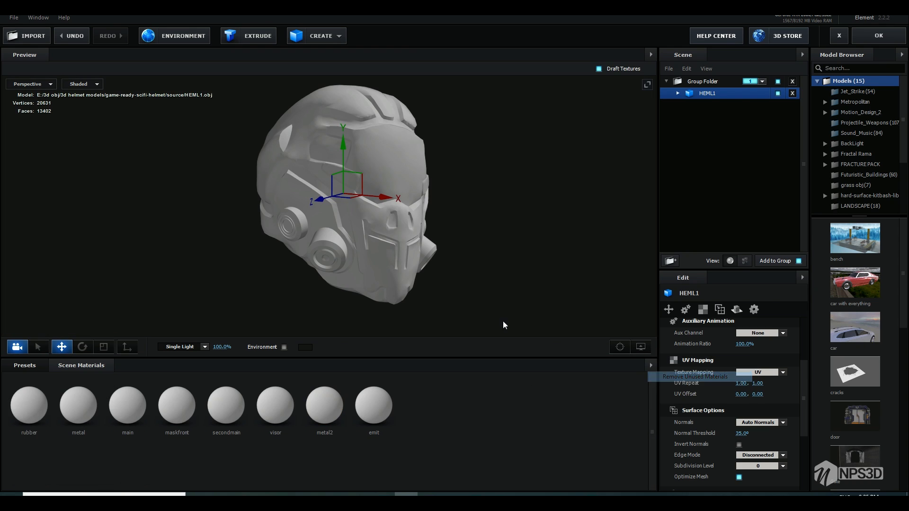
Step: Apply the clean military metal preset from the Pro_Shaders_2 Metal folder to the helmet shell and turn off Draft Textures
{"action": "left_click_drag", "start_coordinate": [495, 299], "coordinate": [473, 241]}
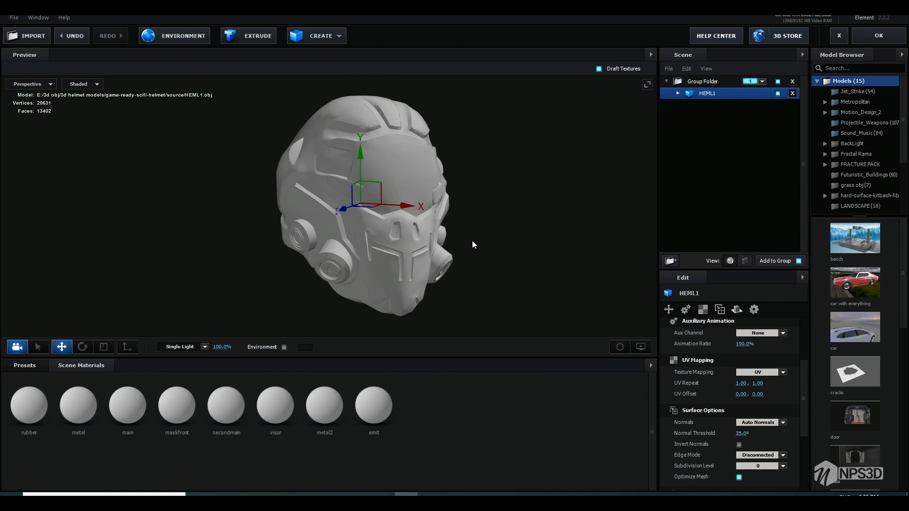
{"action": "left_click", "coordinate": [16, 370]}
{"action": "left_click", "coordinate": [34, 410]}
{"action": "left_click", "coordinate": [59, 461]}
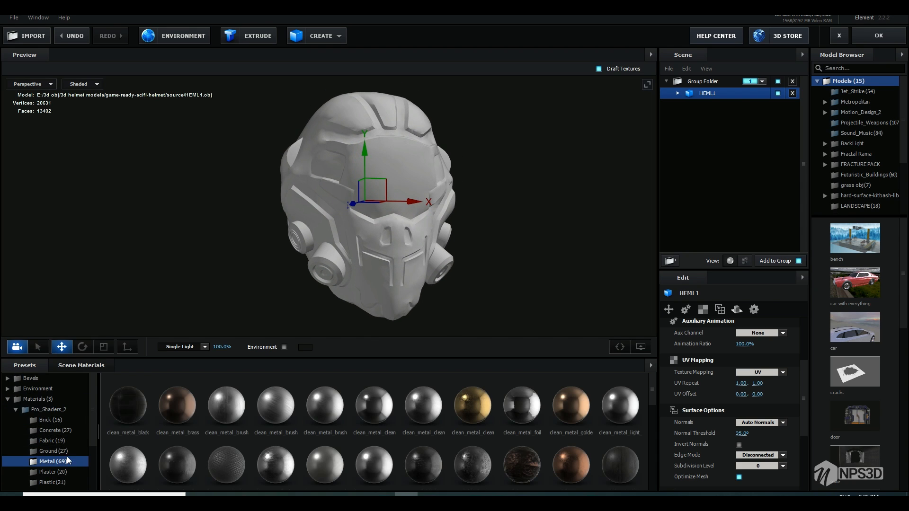
{"action": "mouse_move", "coordinate": [324, 296]}
{"action": "left_mouse_down"}
{"action": "mouse_move", "coordinate": [326, 282]}
{"action": "mouse_move", "coordinate": [326, 308]}
{"action": "left_mouse_up"}
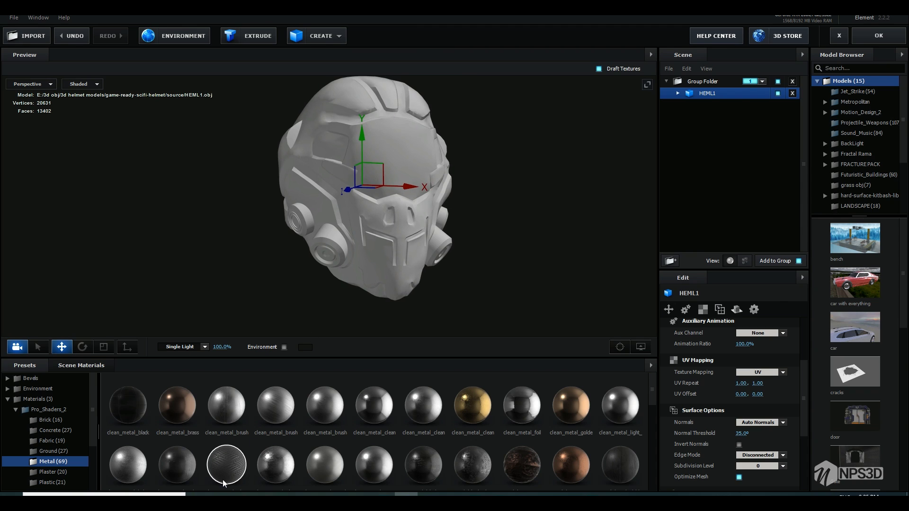
{"action": "left_click_drag", "start_coordinate": [225, 483], "coordinate": [372, 243]}
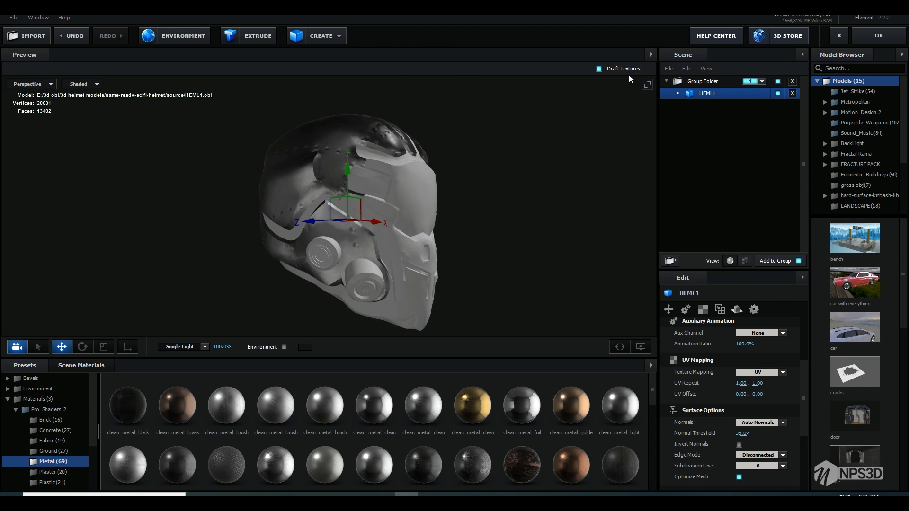
{"action": "left_click", "coordinate": [598, 69]}
{"action": "left_click_drag", "start_coordinate": [561, 169], "coordinate": [490, 197]}
Step: Set the UV Repeat of the HEML1 helmet to 3.00 in both directions
{"action": "left_click_drag", "start_coordinate": [177, 405], "coordinate": [728, 95]}
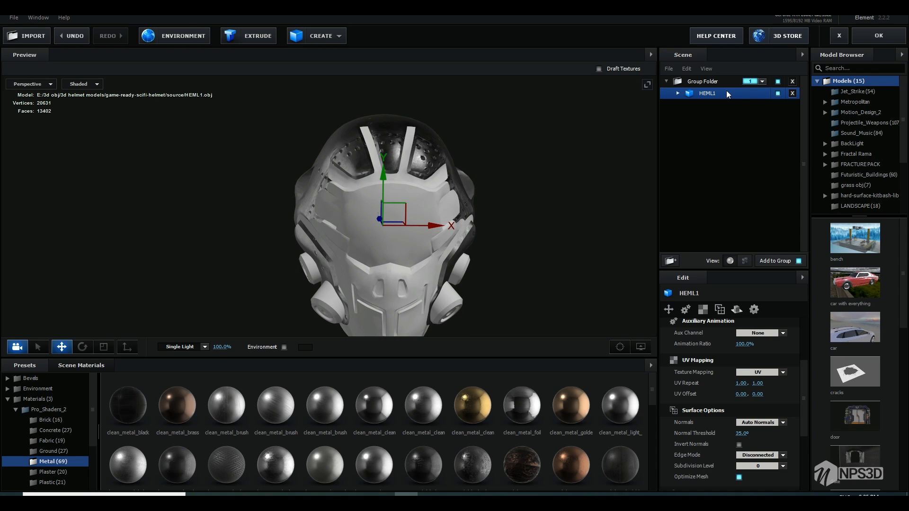
{"action": "left_click", "coordinate": [701, 309]}
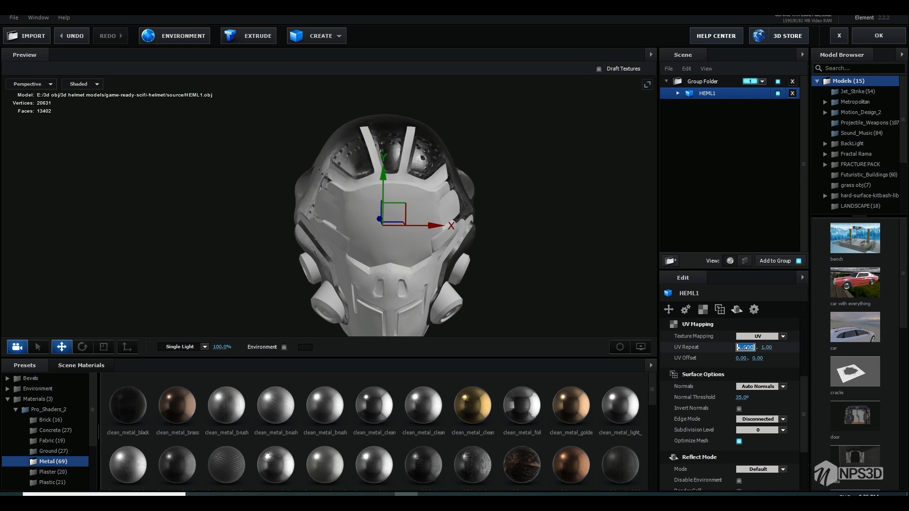
{"action": "key", "text": "Return"}
{"action": "key", "text": "Return"}
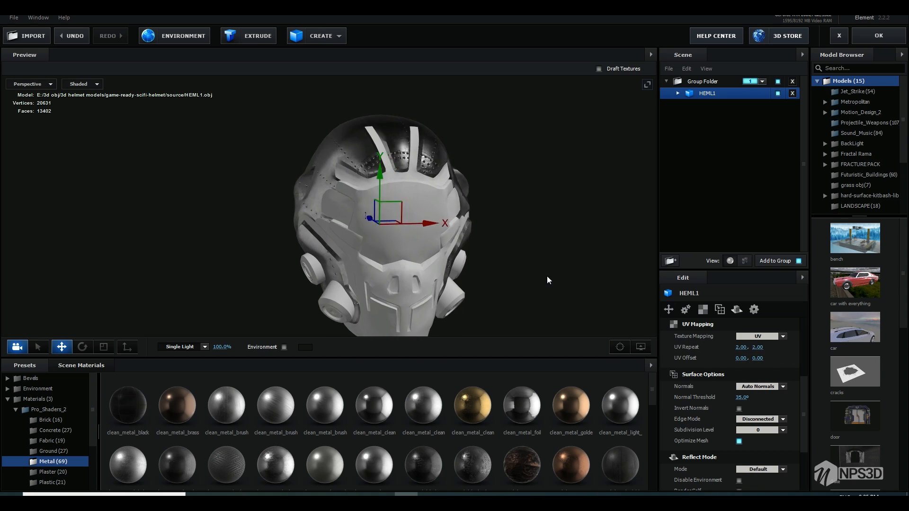
{"action": "left_click_drag", "start_coordinate": [602, 270], "coordinate": [402, 276]}
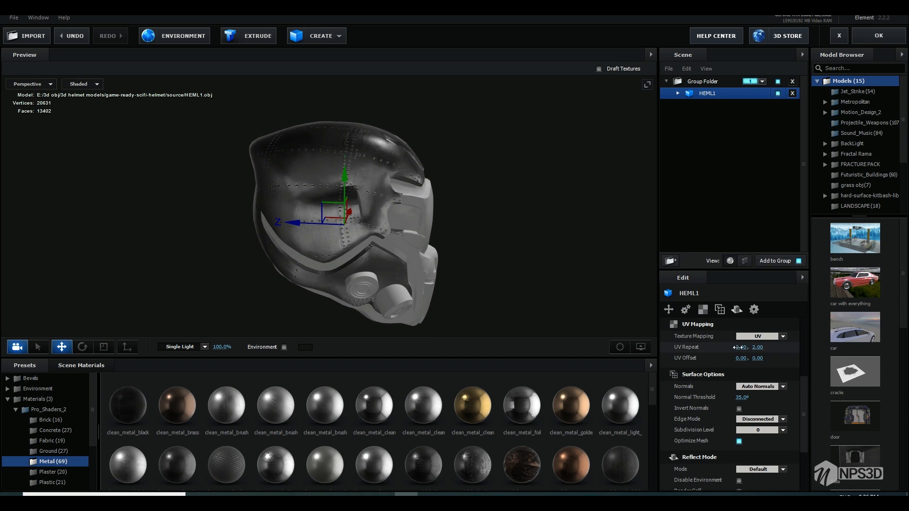
{"action": "type", "text": "3"}
{"action": "key", "text": "Return"}
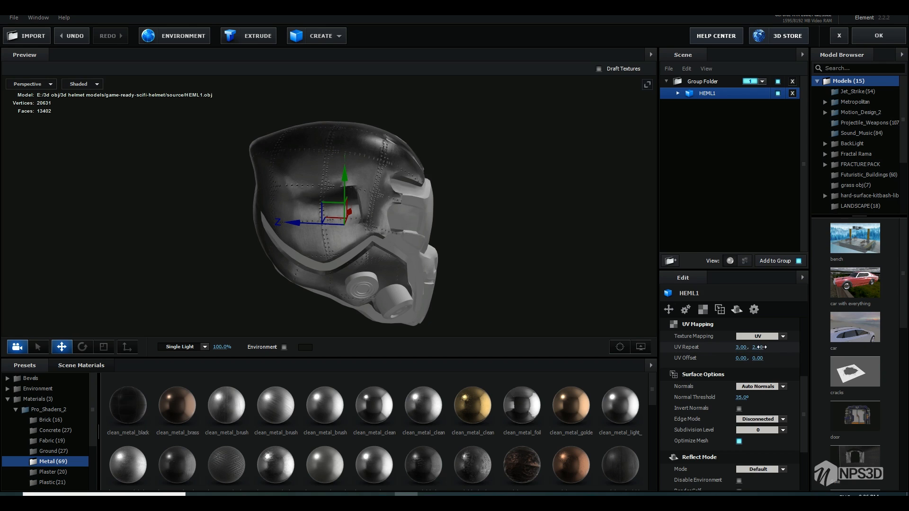
{"action": "left_click_drag", "start_coordinate": [762, 347], "coordinate": [764, 347]}
Step: Try the clean metal plate and metal_black_chips presets on the helmet shell, then apply the brushed black metal preset instead
{"action": "left_click_drag", "start_coordinate": [501, 290], "coordinate": [422, 308]}
{"action": "mouse_move", "coordinate": [268, 412]}
{"action": "left_mouse_down"}
{"action": "mouse_move", "coordinate": [284, 404]}
{"action": "mouse_move", "coordinate": [307, 411]}
{"action": "mouse_move", "coordinate": [354, 171]}
{"action": "left_mouse_up"}
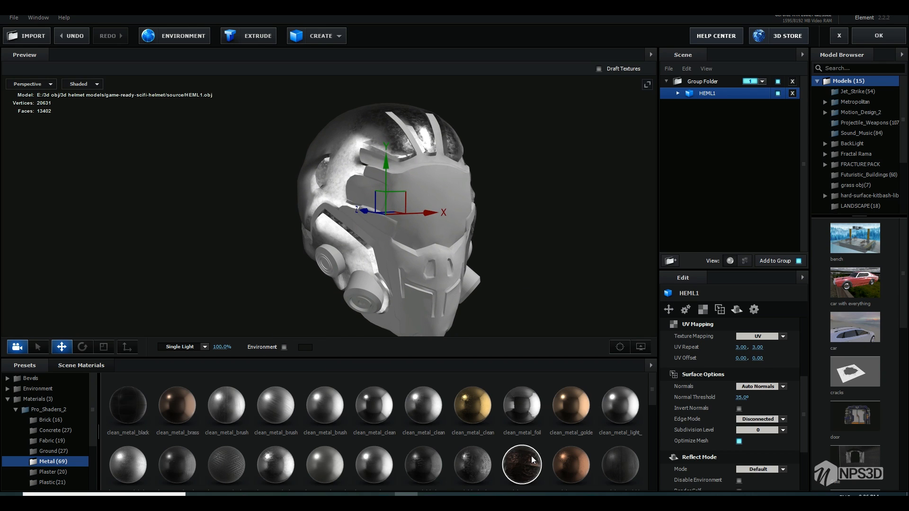
{"action": "left_click_drag", "start_coordinate": [473, 463], "coordinate": [416, 134]}
{"action": "left_click_drag", "start_coordinate": [496, 178], "coordinate": [427, 178]}
{"action": "left_click_drag", "start_coordinate": [617, 469], "coordinate": [491, 152]}
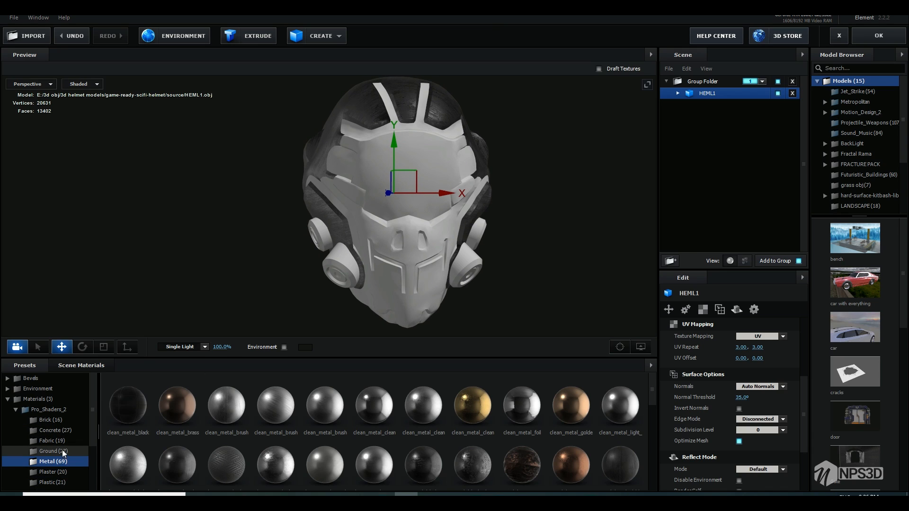
Step: Apply a dark scratched plastic preset from the Pro_Shaders_2 Plastic folder to the helmet's front mask
{"action": "left_click_drag", "start_coordinate": [90, 422], "coordinate": [93, 449]}
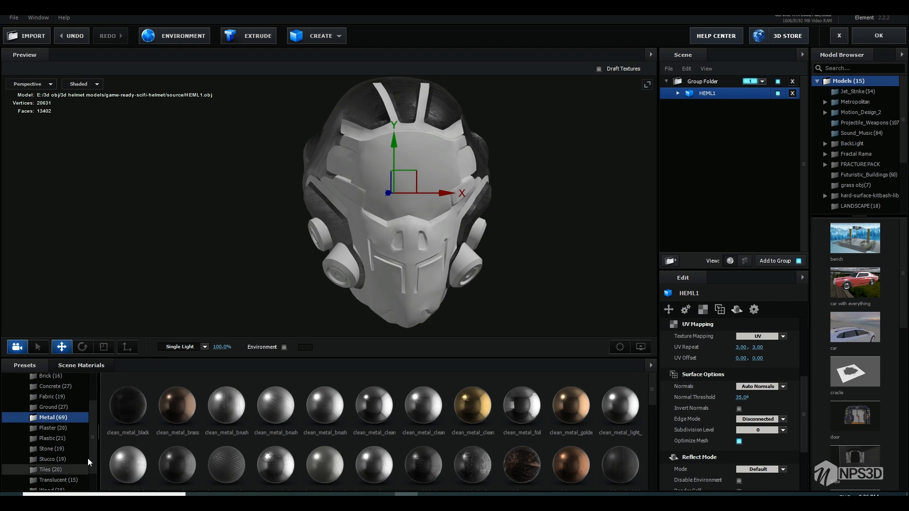
{"action": "mouse_move", "coordinate": [94, 452]}
{"action": "left_mouse_down"}
{"action": "mouse_move", "coordinate": [95, 467]}
{"action": "mouse_move", "coordinate": [92, 442]}
{"action": "left_mouse_up"}
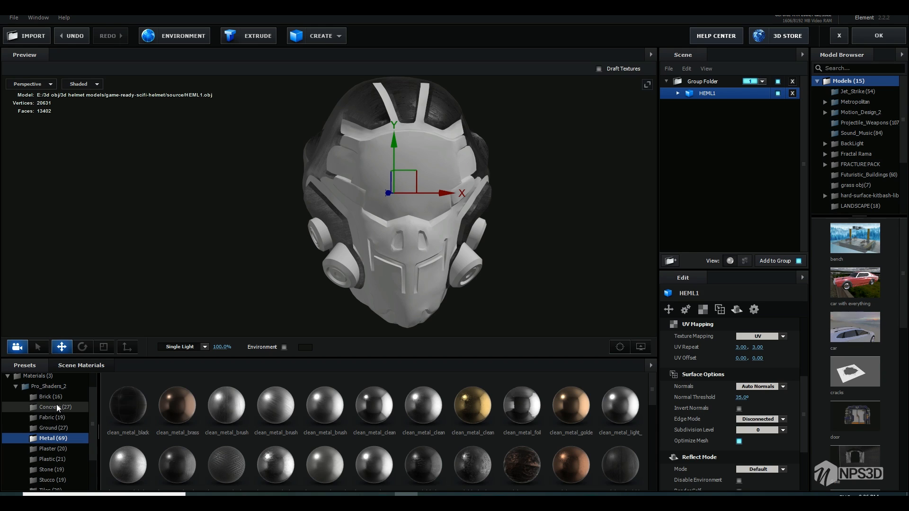
{"action": "left_click", "coordinate": [59, 458]}
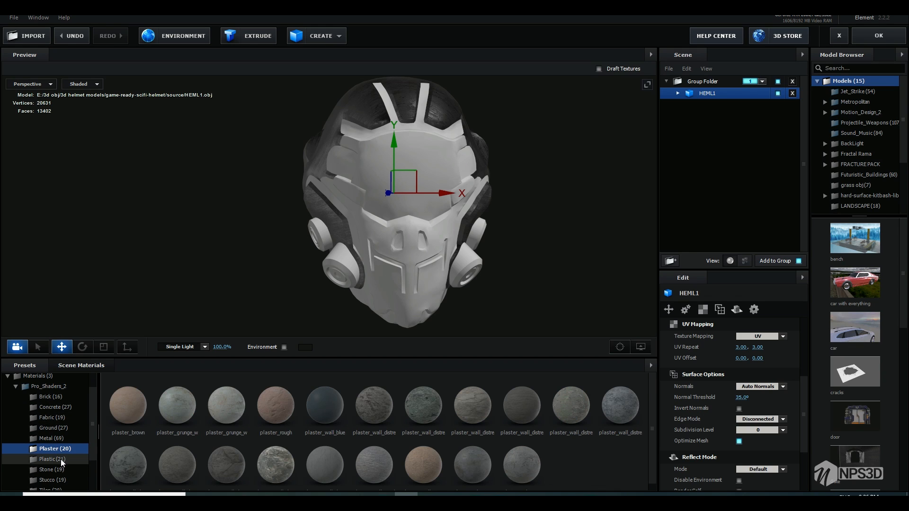
{"action": "scroll", "coordinate": [646, 427], "scroll_direction": "down", "scroll_amount": 1}
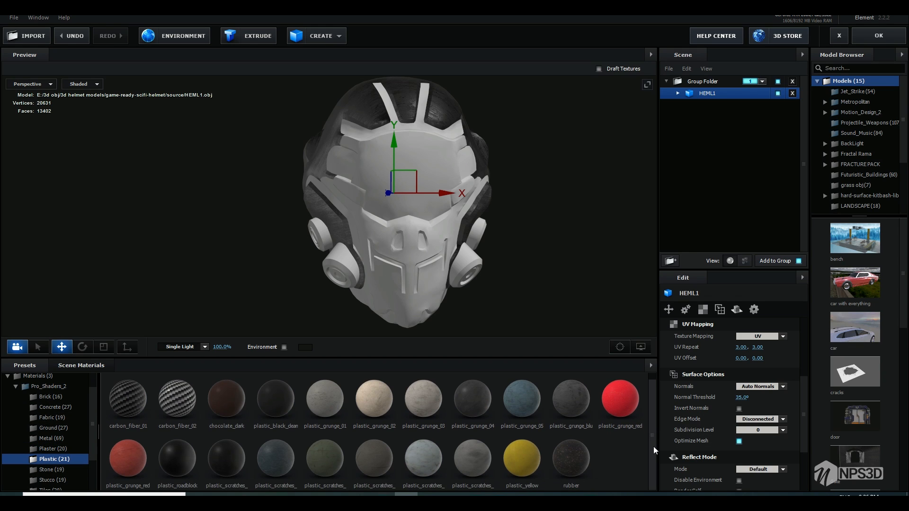
{"action": "left_click_drag", "start_coordinate": [399, 308], "coordinate": [452, 310]}
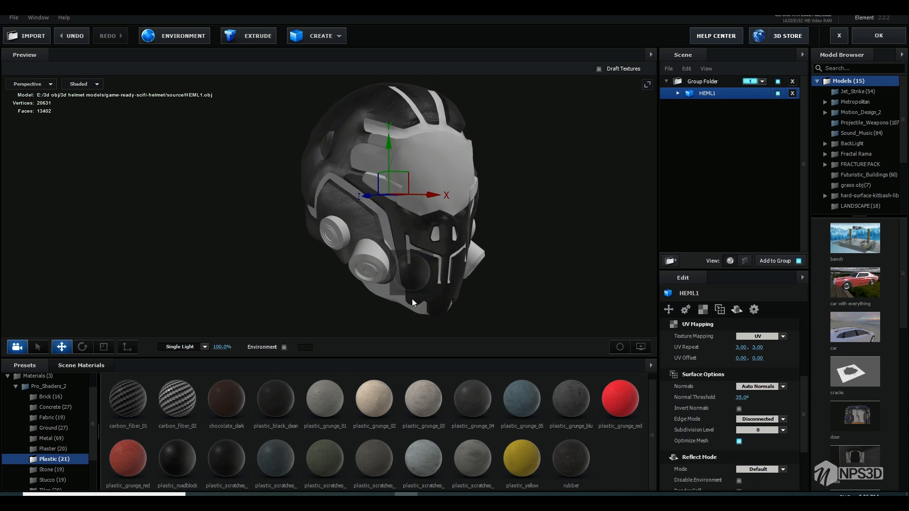
{"action": "left_click_drag", "start_coordinate": [426, 265], "coordinate": [349, 370]}
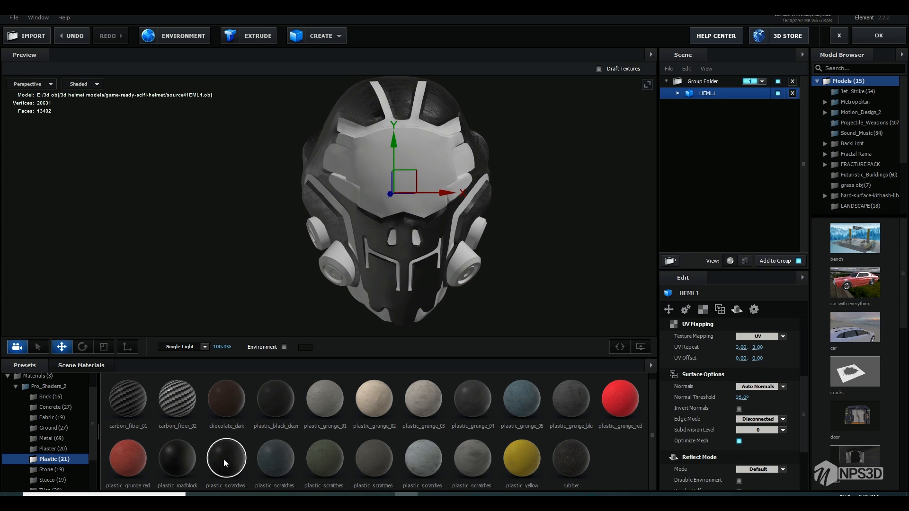
{"action": "left_click_drag", "start_coordinate": [408, 295], "coordinate": [413, 306]}
Step: Reuse dark scene materials on the helmet's lower jaw and its narrow trim strips
{"action": "left_click", "coordinate": [90, 365]}
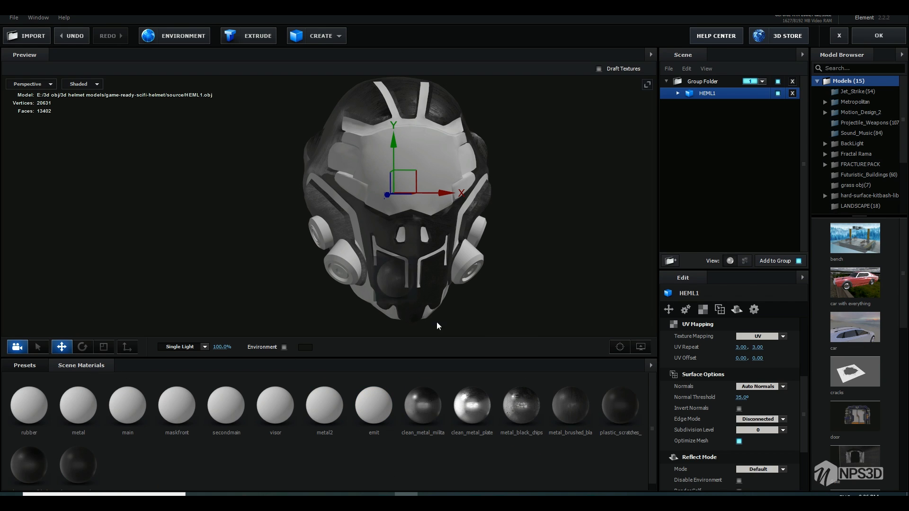
{"action": "left_click_drag", "start_coordinate": [367, 296], "coordinate": [407, 289]}
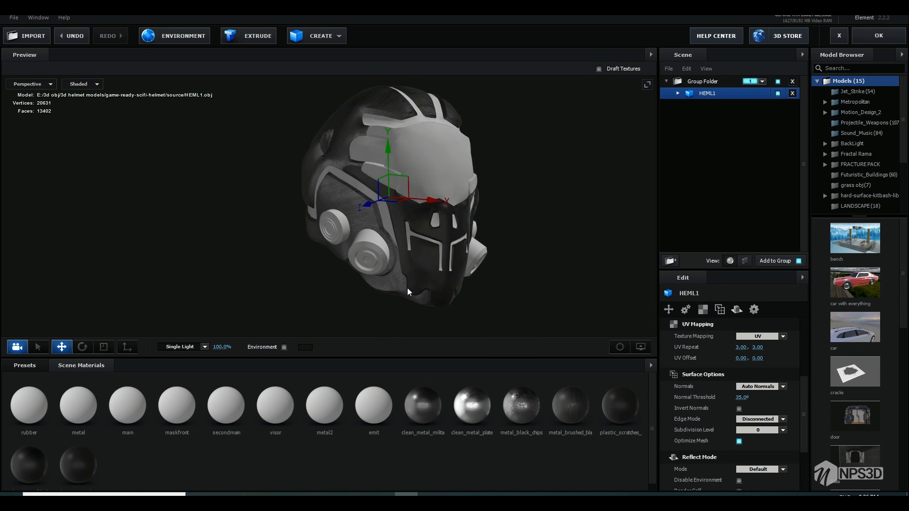
{"action": "mouse_move", "coordinate": [392, 230]}
{"action": "left_mouse_down"}
{"action": "mouse_move", "coordinate": [415, 229]}
{"action": "mouse_move", "coordinate": [405, 246]}
{"action": "mouse_move", "coordinate": [384, 244]}
{"action": "mouse_move", "coordinate": [393, 243]}
{"action": "left_mouse_up"}
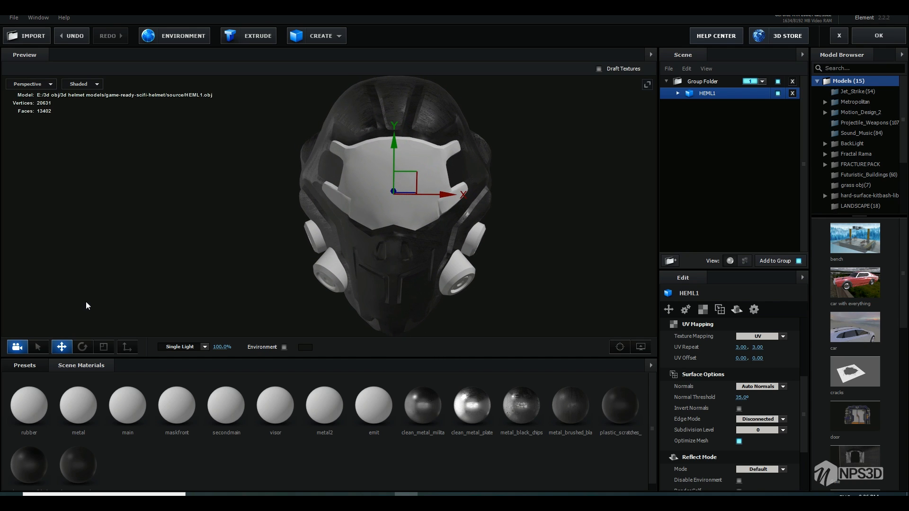
Step: Try a shiny metal preset on the helmet's trim strips, then apply the dark rusty metal preset from the Metal folder instead
{"action": "left_click", "coordinate": [24, 365]}
{"action": "left_click", "coordinate": [59, 418]}
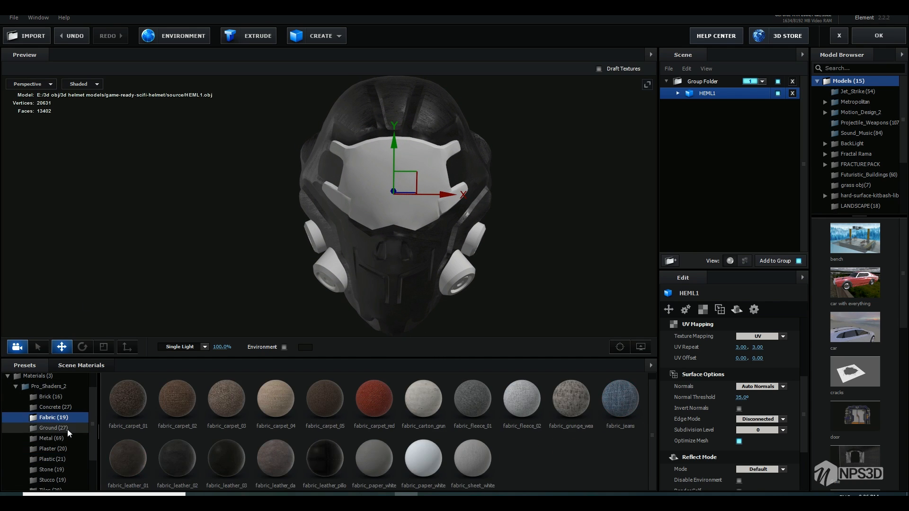
{"action": "left_click", "coordinate": [67, 428]}
{"action": "left_click", "coordinate": [55, 407]}
{"action": "left_click", "coordinate": [64, 460]}
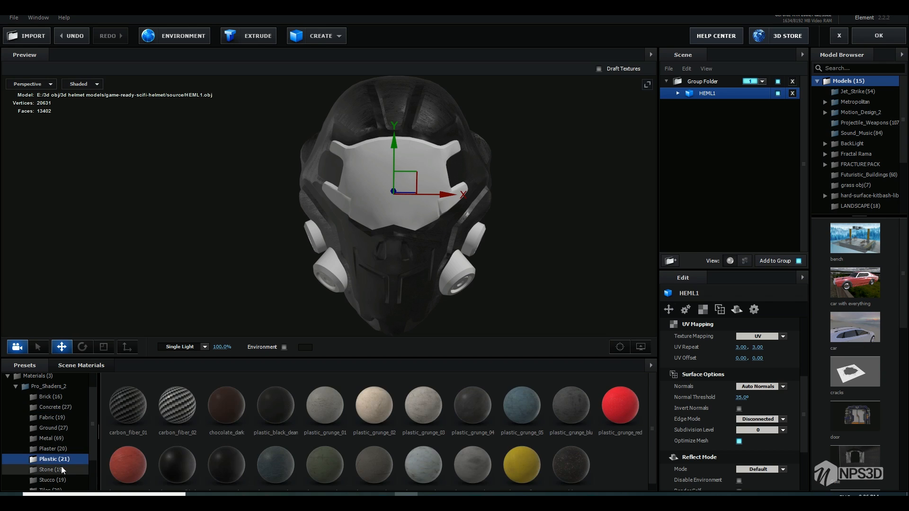
{"action": "left_click", "coordinate": [56, 396]}
{"action": "left_click", "coordinate": [51, 439]}
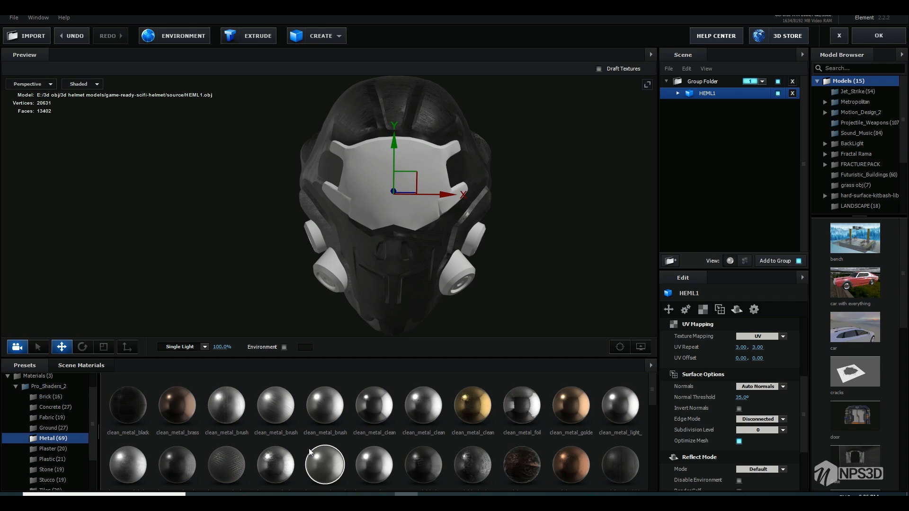
{"action": "mouse_move", "coordinate": [279, 463]}
{"action": "left_mouse_down"}
{"action": "mouse_move", "coordinate": [343, 251]}
{"action": "mouse_move", "coordinate": [331, 170]}
{"action": "mouse_move", "coordinate": [365, 179]}
{"action": "mouse_move", "coordinate": [341, 181]}
{"action": "left_mouse_up"}
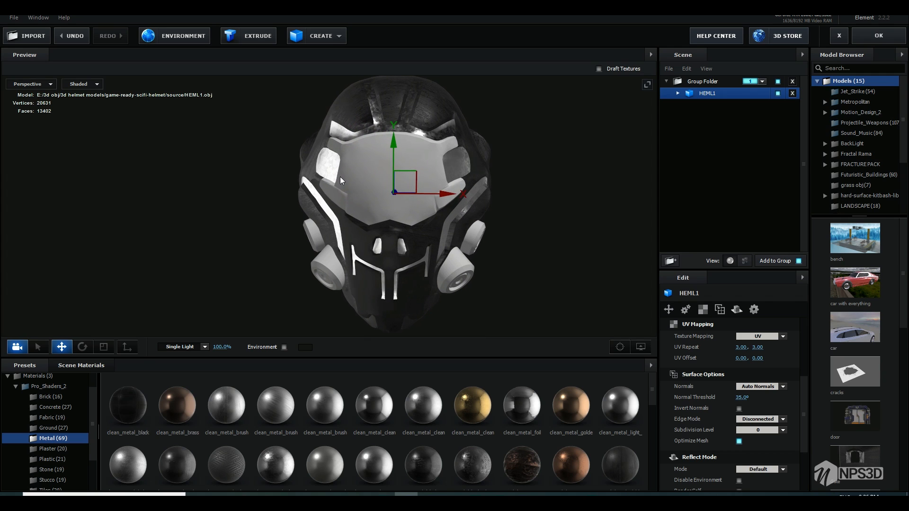
{"action": "left_click_drag", "start_coordinate": [521, 464], "coordinate": [470, 155]}
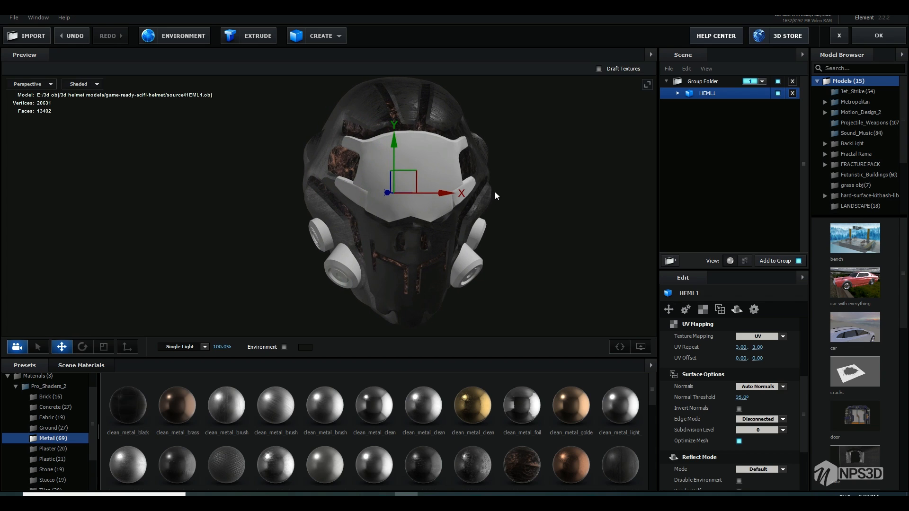
Step: Apply the Black_Gloss preset from the Physical materials to the visor and a shiny metal preset to the small pieces beside it
{"action": "left_click", "coordinate": [17, 387]}
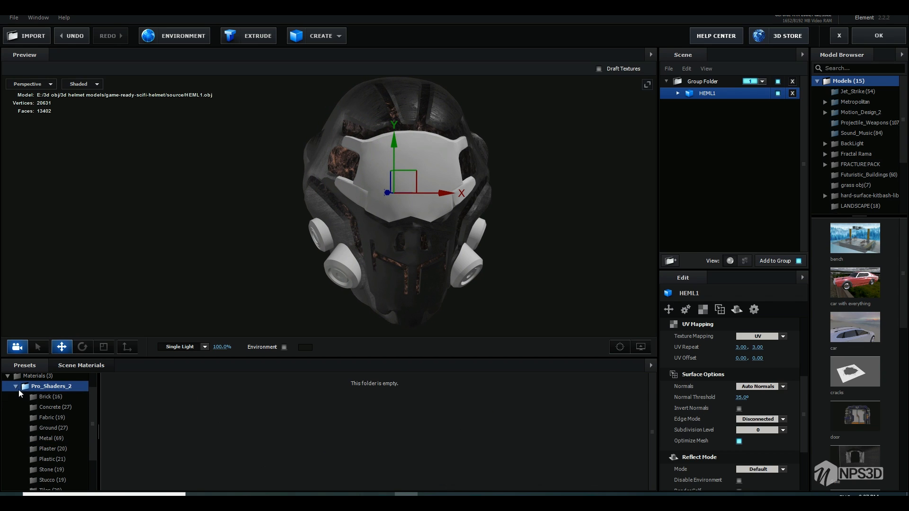
{"action": "left_click", "coordinate": [47, 430]}
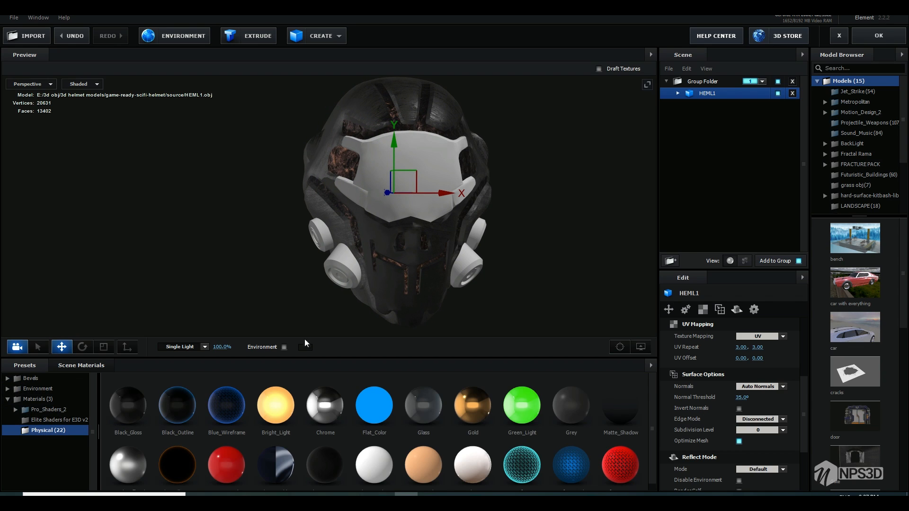
{"action": "left_click_drag", "start_coordinate": [282, 321], "coordinate": [309, 317]}
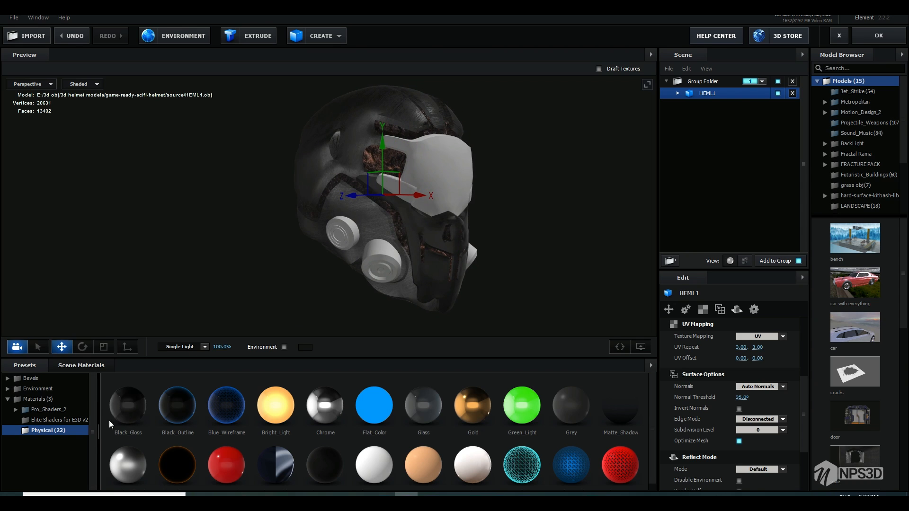
{"action": "left_click_drag", "start_coordinate": [411, 283], "coordinate": [398, 381]}
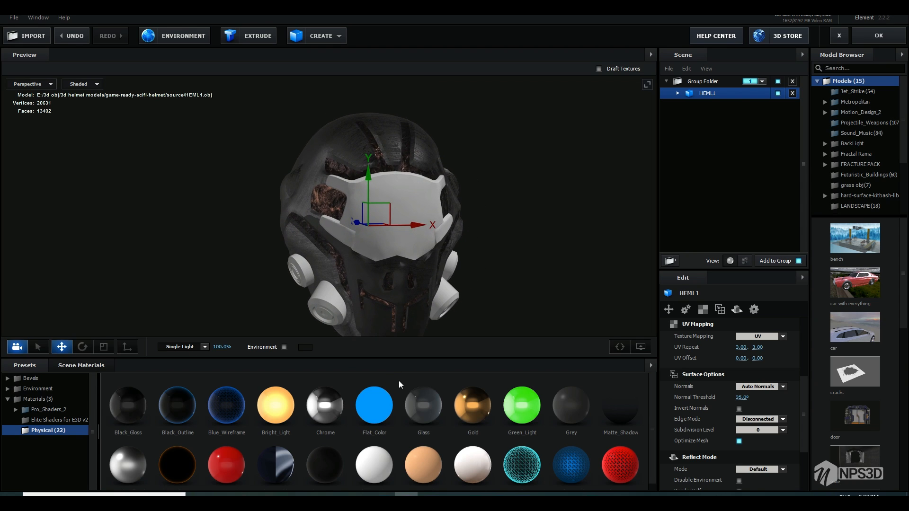
{"action": "left_click_drag", "start_coordinate": [148, 411], "coordinate": [403, 244]}
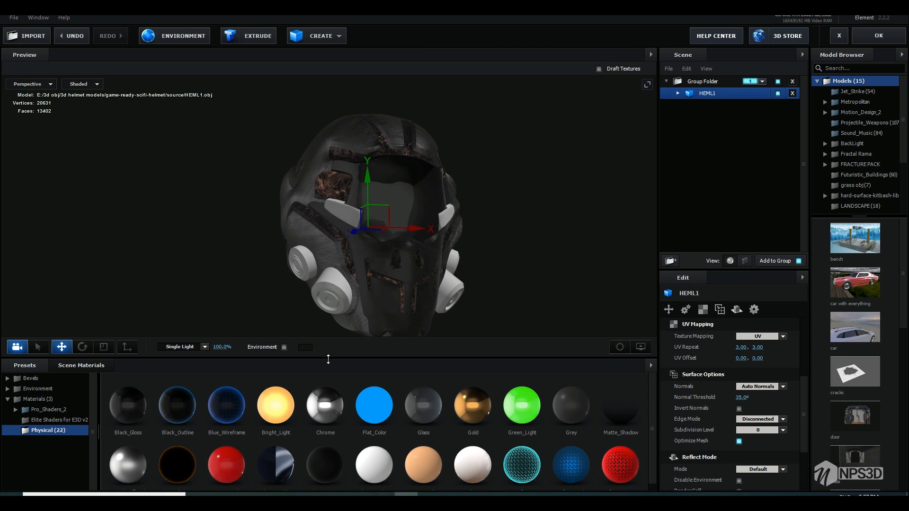
{"action": "left_click_drag", "start_coordinate": [344, 214], "coordinate": [372, 315]}
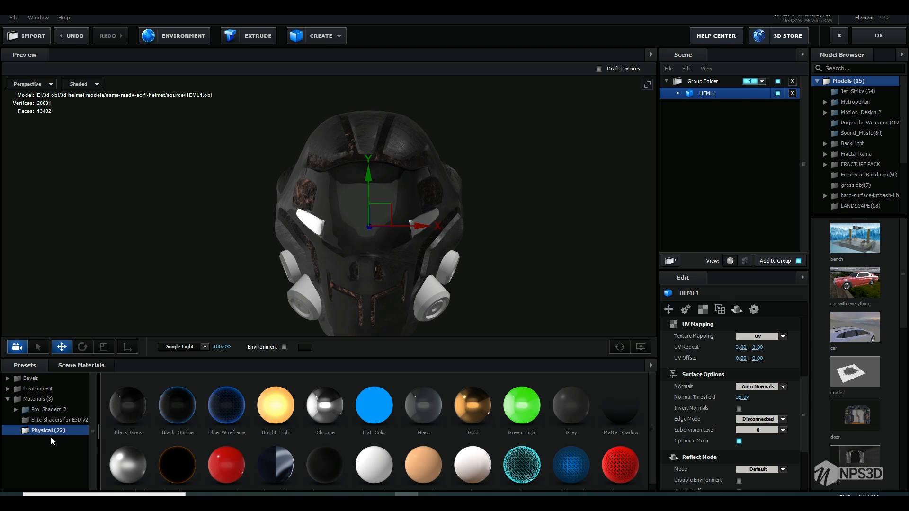
Step: Apply the metal_black_chips scene material to the round filters on the helmet's sides
{"action": "left_click", "coordinate": [97, 366]}
{"action": "left_click_drag", "start_coordinate": [520, 408], "coordinate": [308, 279]}
{"action": "left_click_drag", "start_coordinate": [349, 303], "coordinate": [374, 295]}
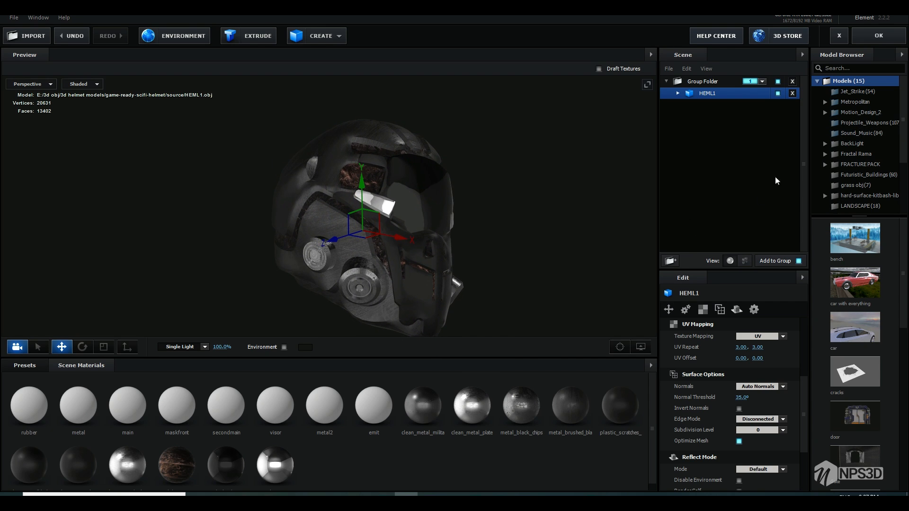
Step: Apply the Bright_Light preset from the Physical materials to the glowing rings of the helmet's side filters
{"action": "left_click", "coordinate": [26, 365]}
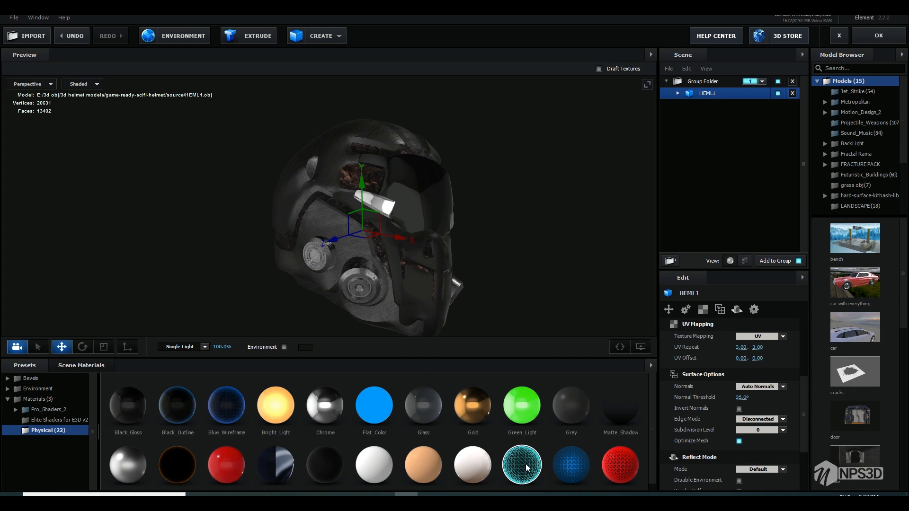
{"action": "scroll", "coordinate": [650, 416], "scroll_direction": "down", "scroll_amount": 1}
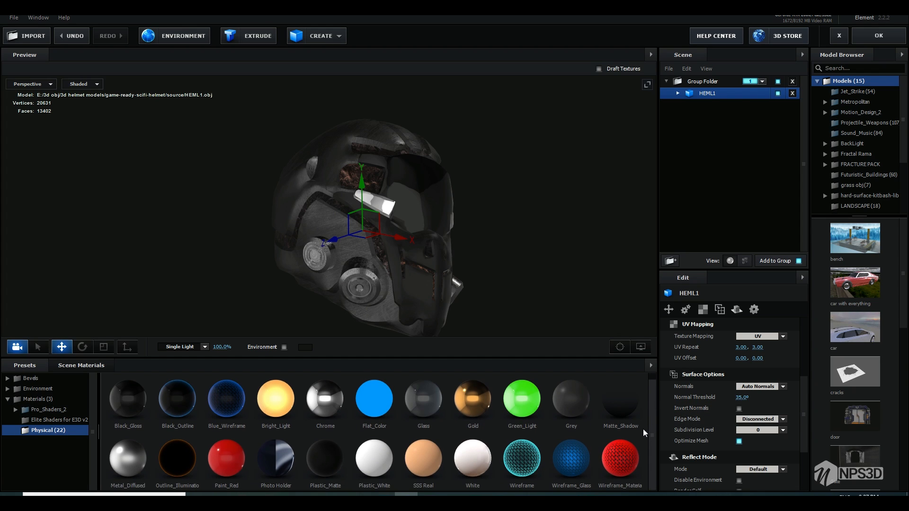
{"action": "left_click_drag", "start_coordinate": [276, 400], "coordinate": [341, 314]}
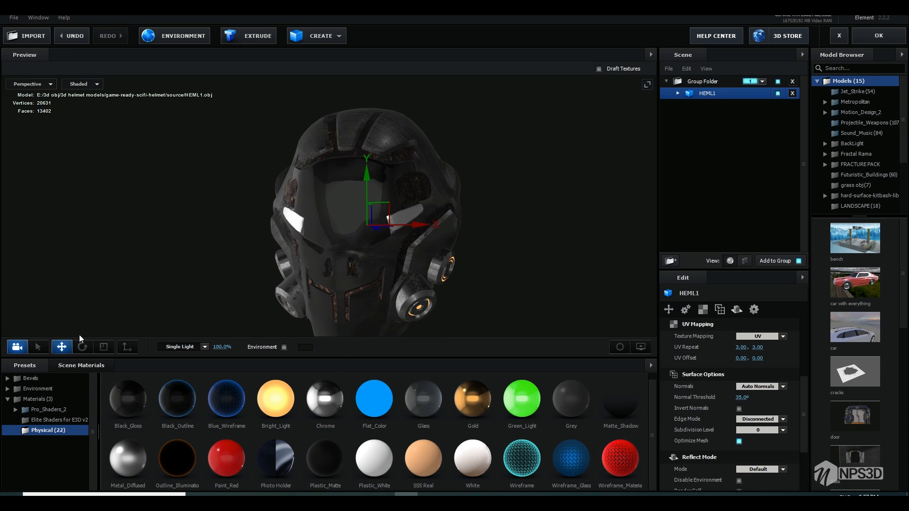
Step: Apply the clean_metal_plate scene material to the small pieces beside the visor and inspect the helmet from another angle
{"action": "left_click", "coordinate": [81, 366]}
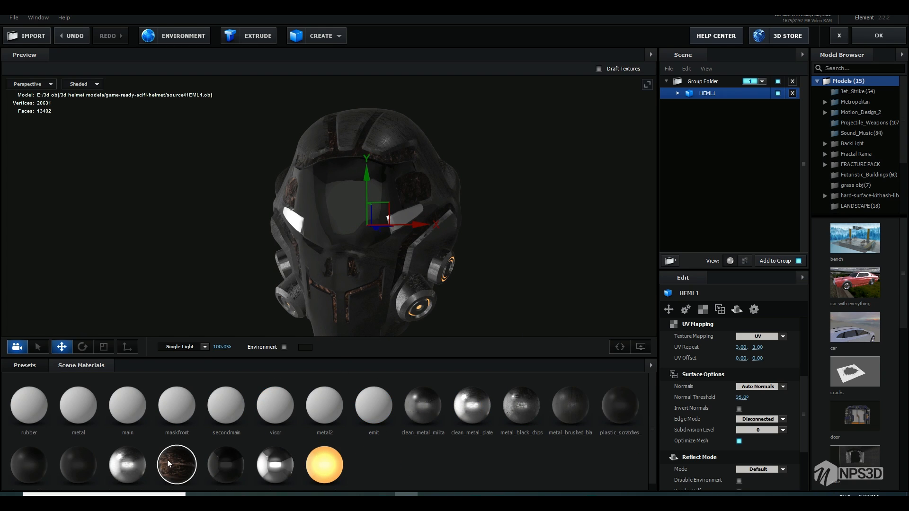
{"action": "left_click_drag", "start_coordinate": [131, 464], "coordinate": [405, 214]}
{"action": "left_click_drag", "start_coordinate": [516, 224], "coordinate": [543, 268]}
Step: Remove the unused materials from the scene and accept the scene setup
{"action": "left_click", "coordinate": [651, 366]}
{"action": "left_click", "coordinate": [658, 376]}
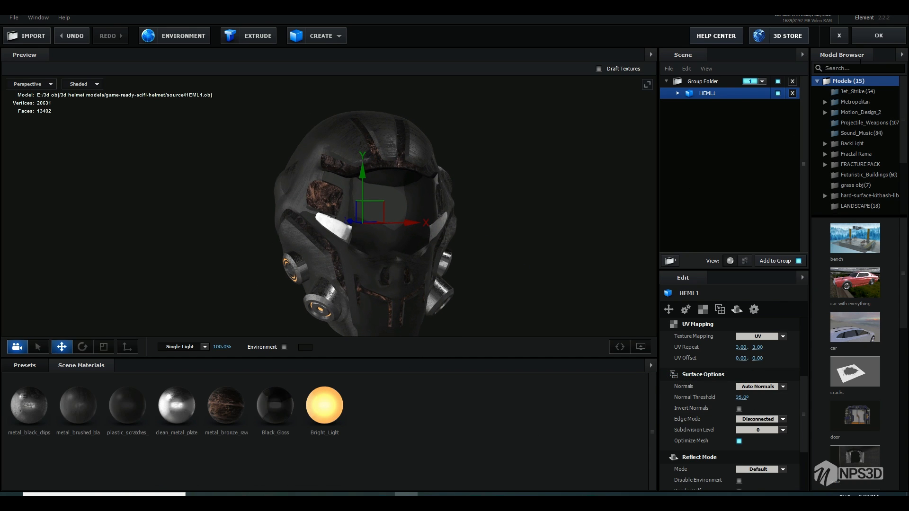
{"action": "left_click", "coordinate": [867, 32]}
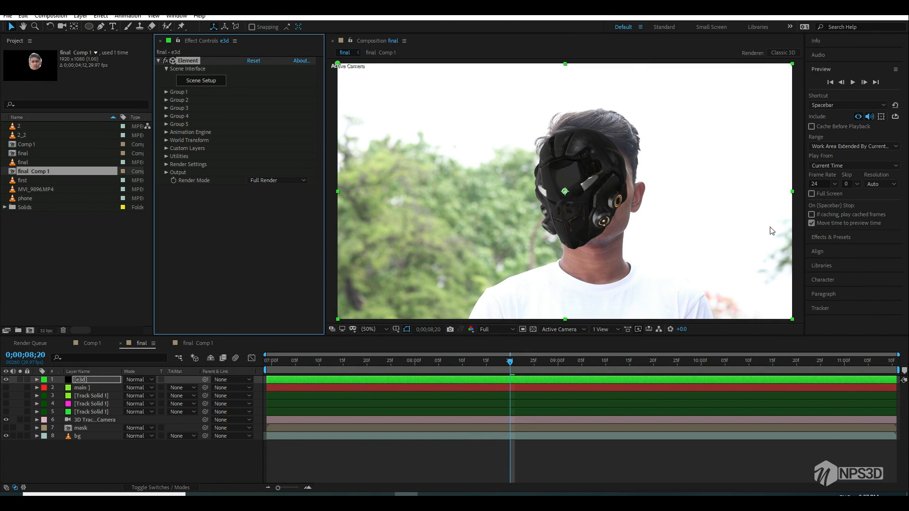
Step: Create a group null for Group 1 of the Element effect on the e3d layer
{"action": "left_click", "coordinate": [166, 92]}
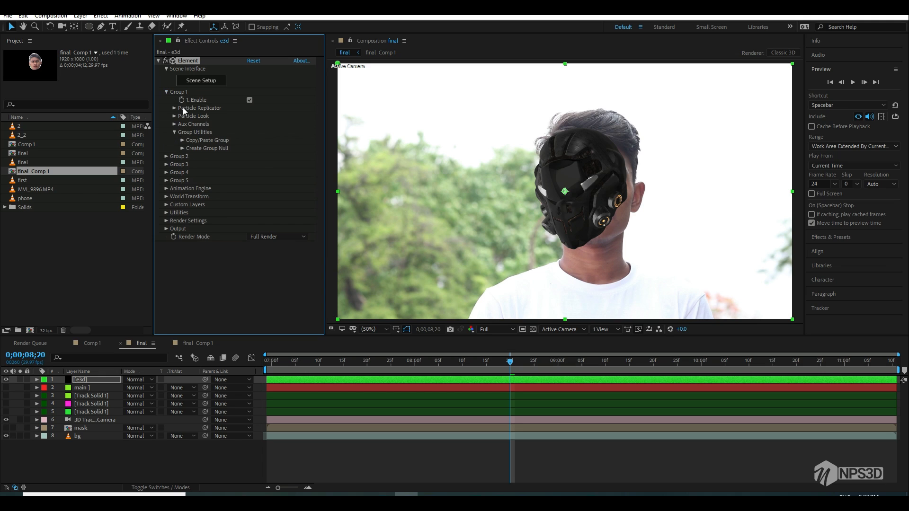
{"action": "left_click", "coordinate": [180, 149]}
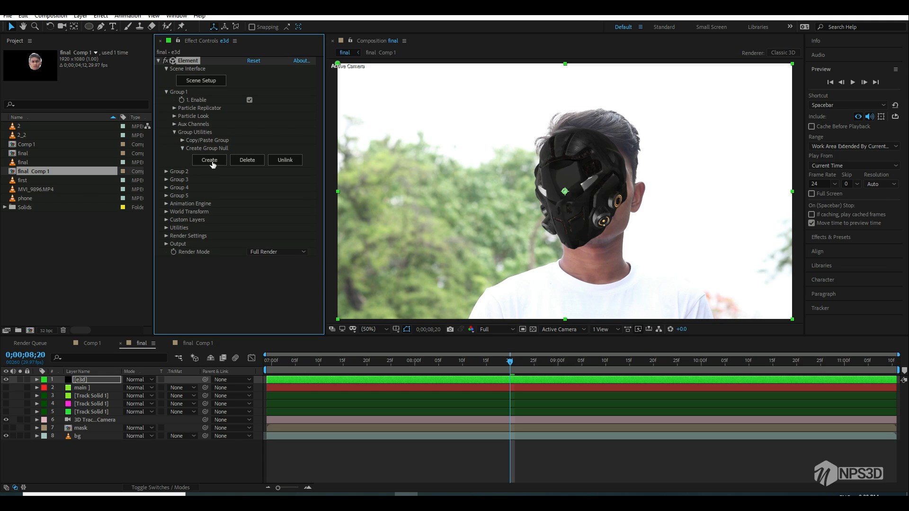
{"action": "left_click", "coordinate": [210, 160]}
{"action": "left_click", "coordinate": [79, 380]}
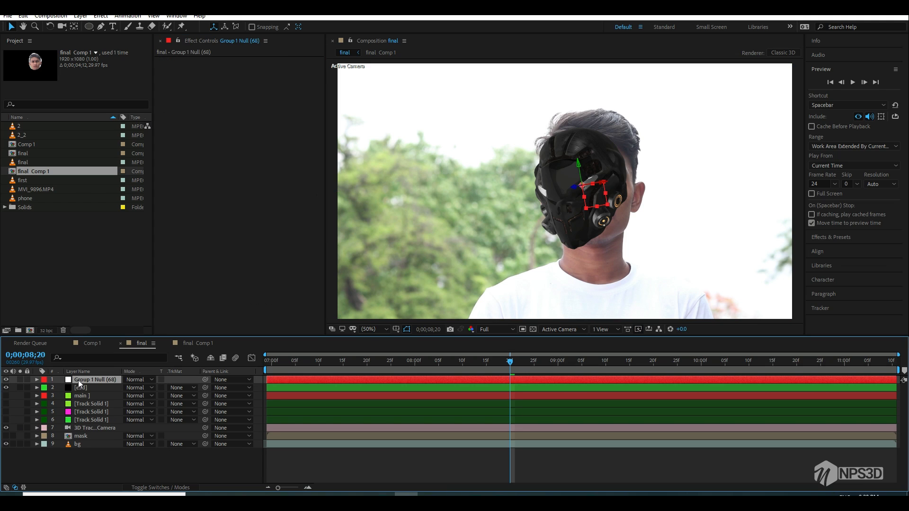
Step: Reveal the Position properties of the group null and the main track solid layer
{"action": "key", "text": "p"}
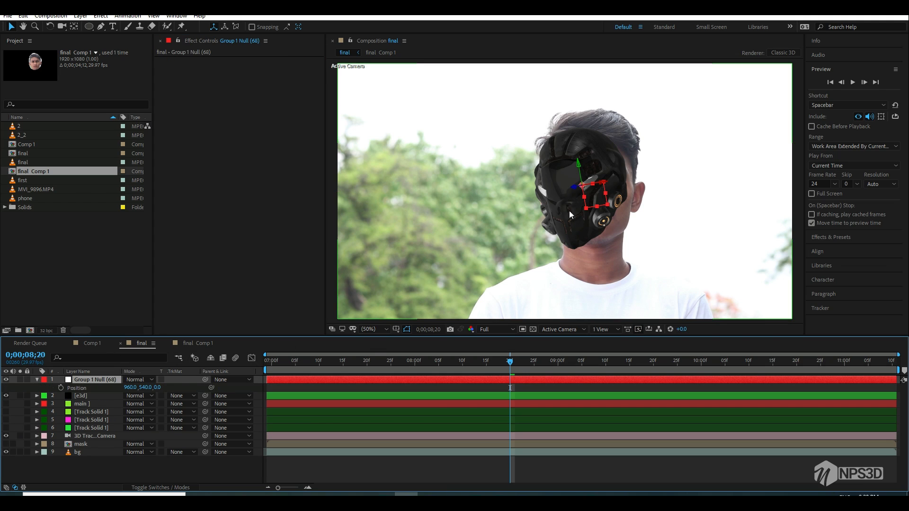
{"action": "left_click", "coordinate": [92, 395]}
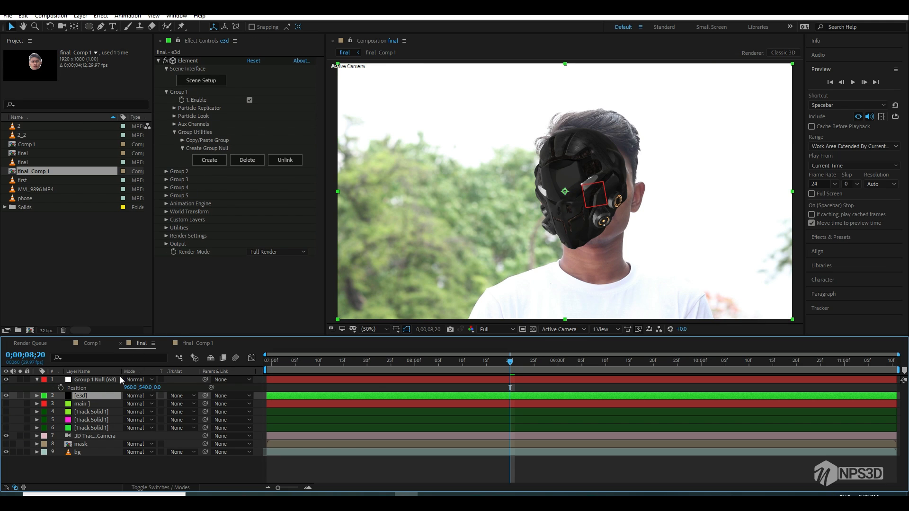
{"action": "left_click", "coordinate": [87, 380]}
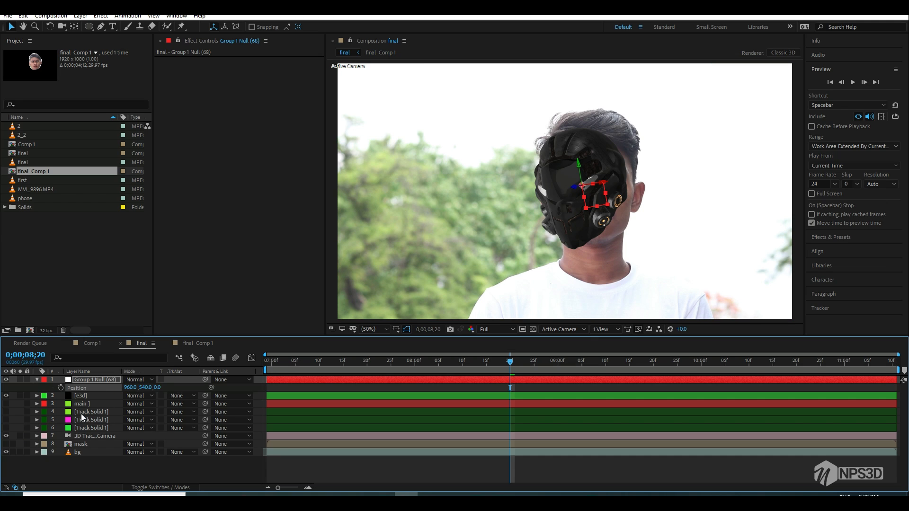
{"action": "left_click", "coordinate": [81, 405]}
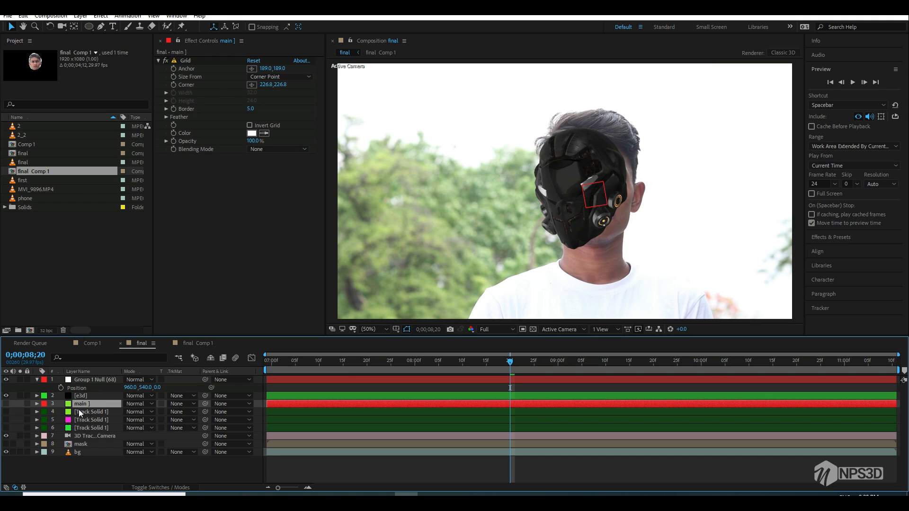
{"action": "key", "text": "p"}
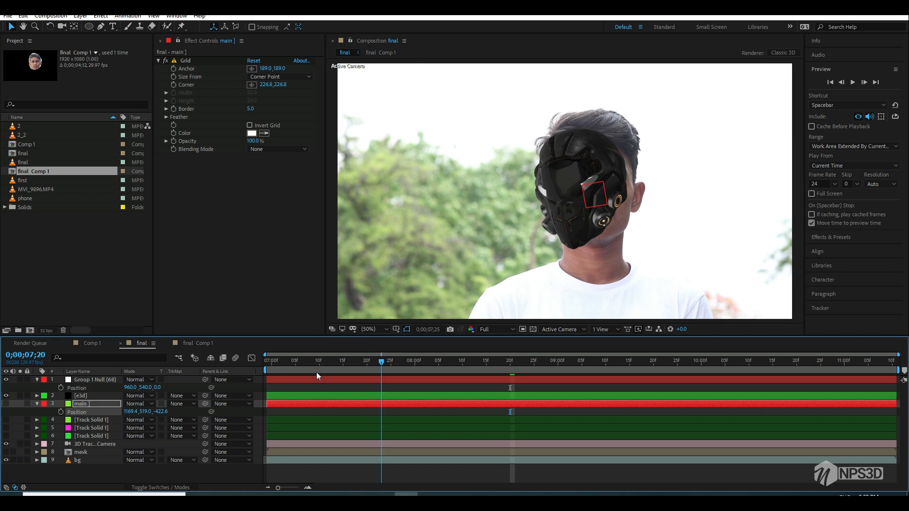
Step: Set the preview resolution to Half and play the composition from its start
{"action": "left_click_drag", "start_coordinate": [316, 372], "coordinate": [265, 372]}
{"action": "left_click", "coordinate": [487, 330]}
{"action": "left_click", "coordinate": [488, 353]}
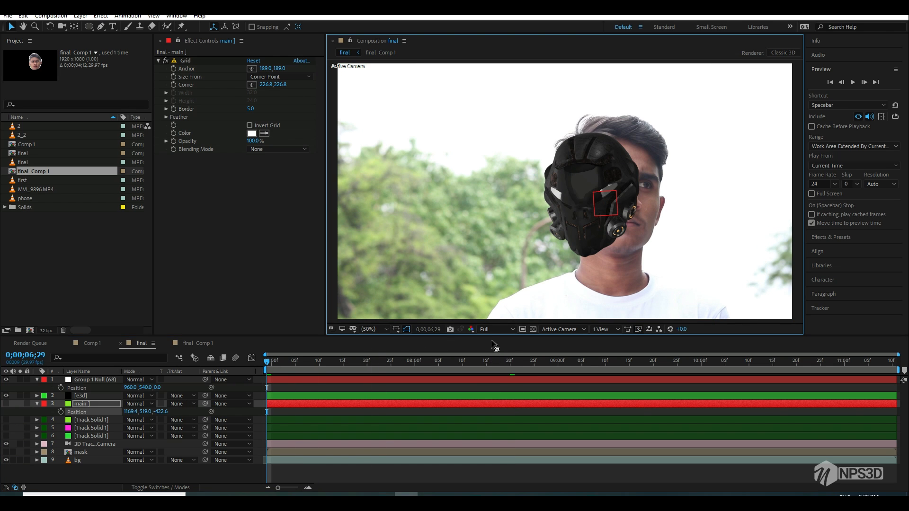
{"action": "left_click", "coordinate": [495, 329]}
{"action": "left_click", "coordinate": [492, 361]}
{"action": "key", "text": "space"}
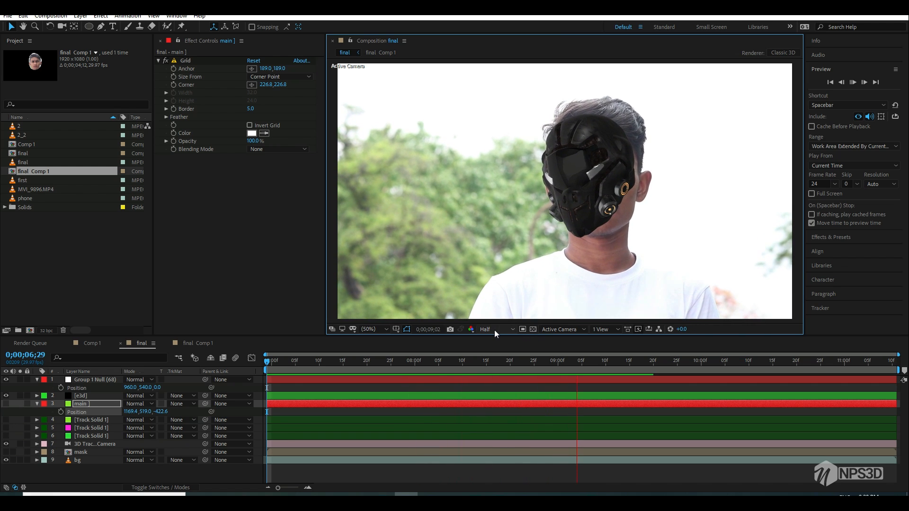
{"action": "left_click_drag", "start_coordinate": [500, 364], "coordinate": [193, 373]}
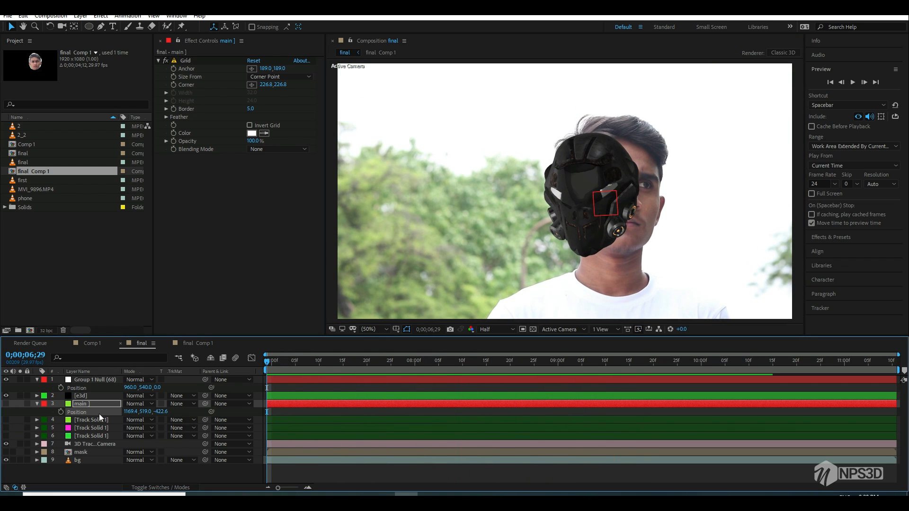
Step: Paste the main layer's position (1169.4, 519.0, -422.6) into the group null's Position and preview the result
{"action": "left_click", "coordinate": [87, 388]}
{"action": "key", "text": "ctrl+v"}
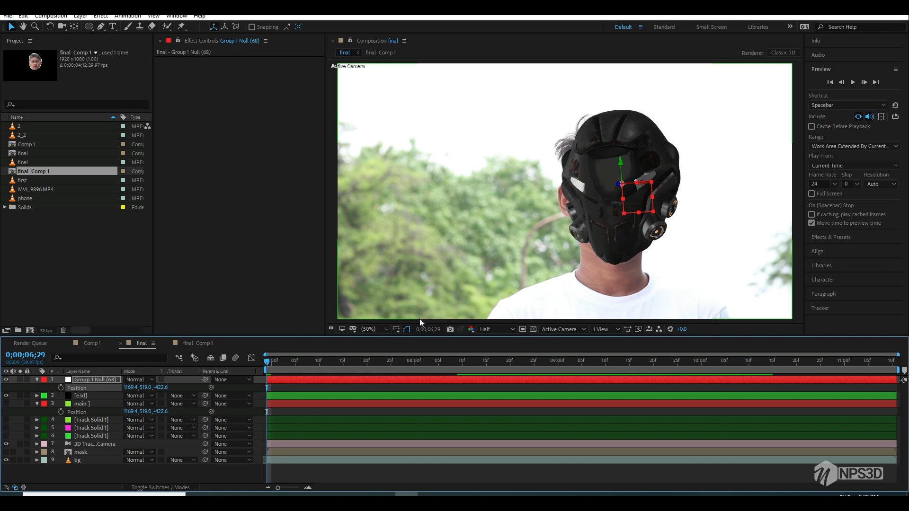
{"action": "key", "text": "space"}
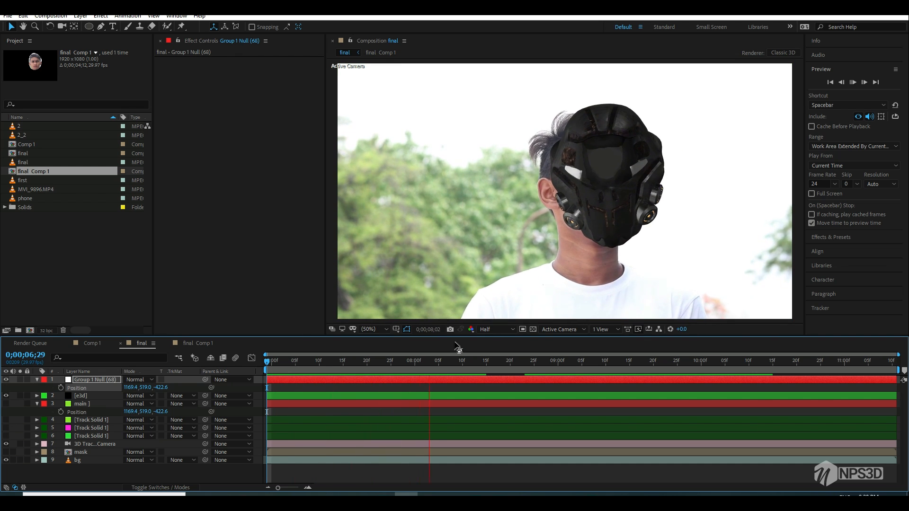
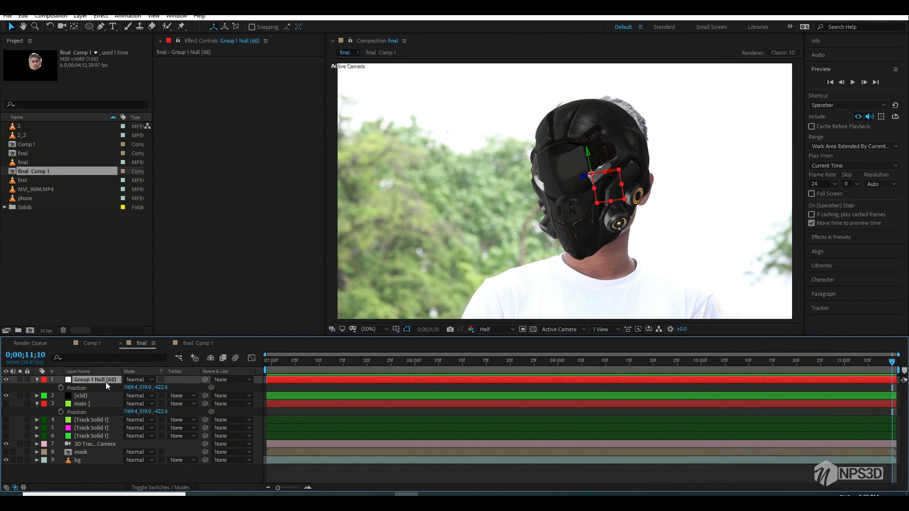
Step: Rotate the group null at 0;00;11;10 to a Y Rotation of -24° and a Z Rotation of 9°
{"action": "key", "text": "r"}
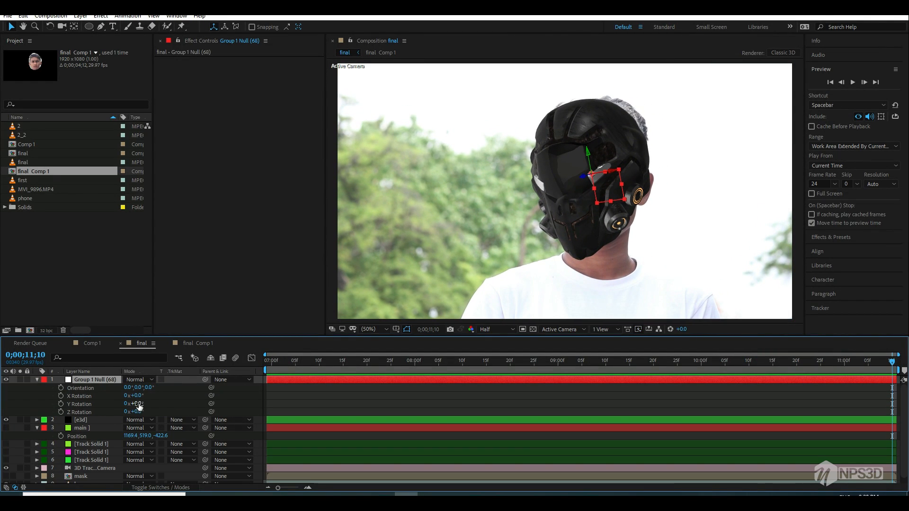
{"action": "left_click_drag", "start_coordinate": [138, 406], "coordinate": [137, 405]}
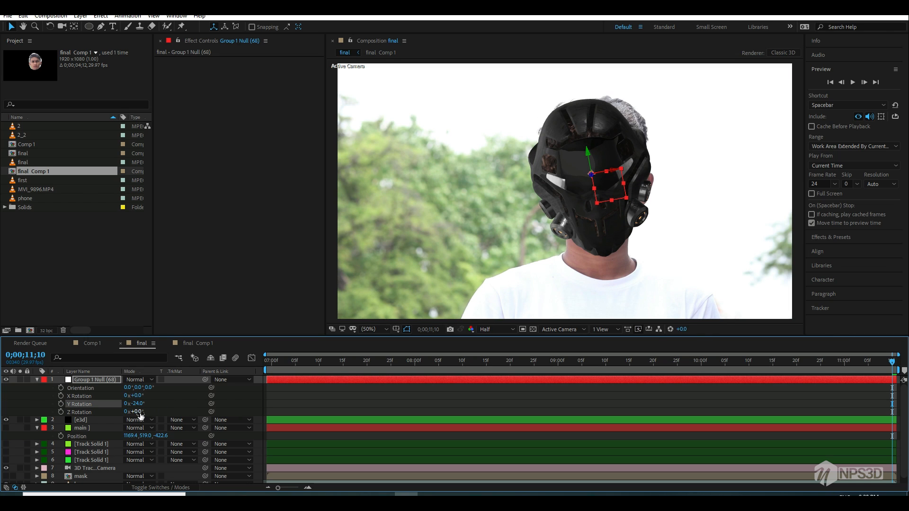
{"action": "left_click_drag", "start_coordinate": [141, 415], "coordinate": [152, 409]}
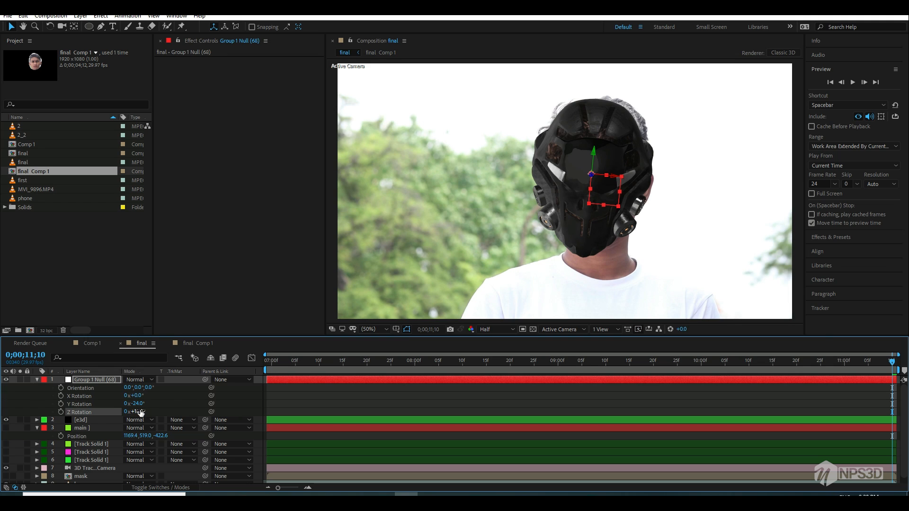
{"action": "left_click_drag", "start_coordinate": [141, 413], "coordinate": [151, 414]}
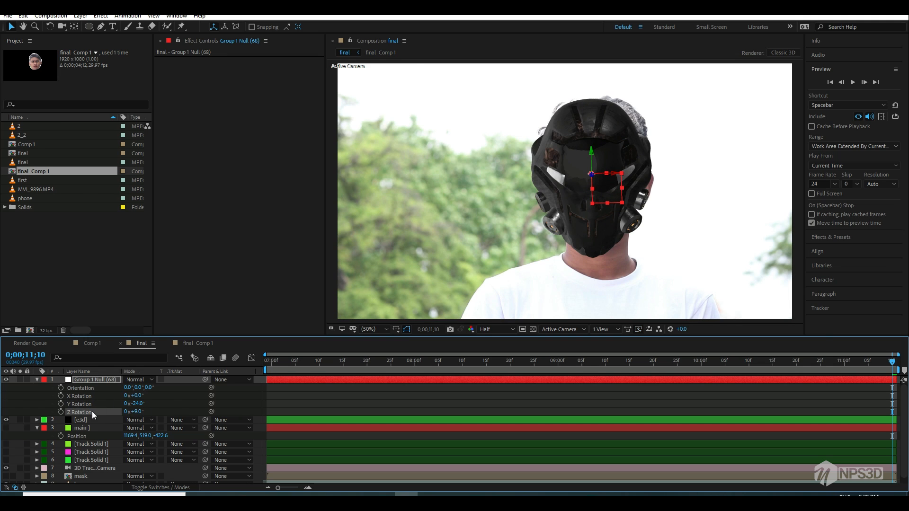
Step: Scale the group null up to 113% to enlarge the helmet
{"action": "left_click", "coordinate": [85, 420]}
{"action": "left_click", "coordinate": [174, 116]}
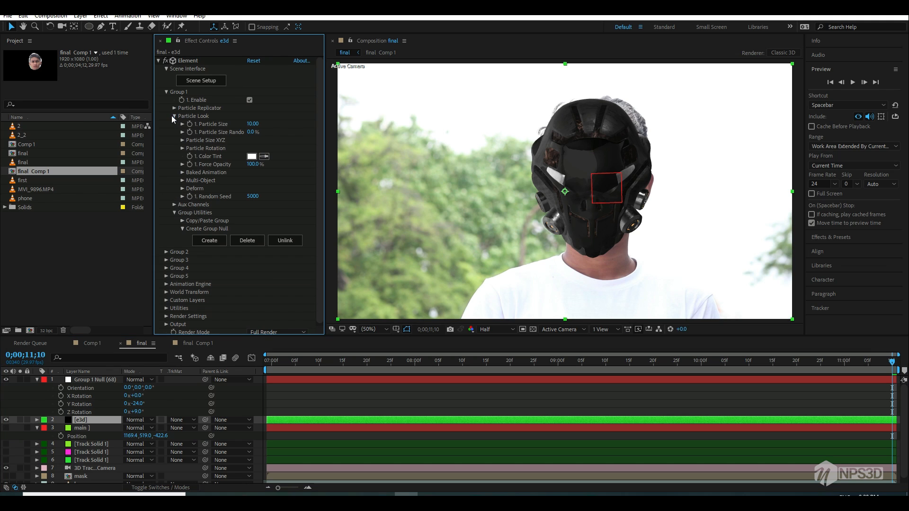
{"action": "left_click", "coordinate": [94, 380]}
{"action": "key", "text": "s"}
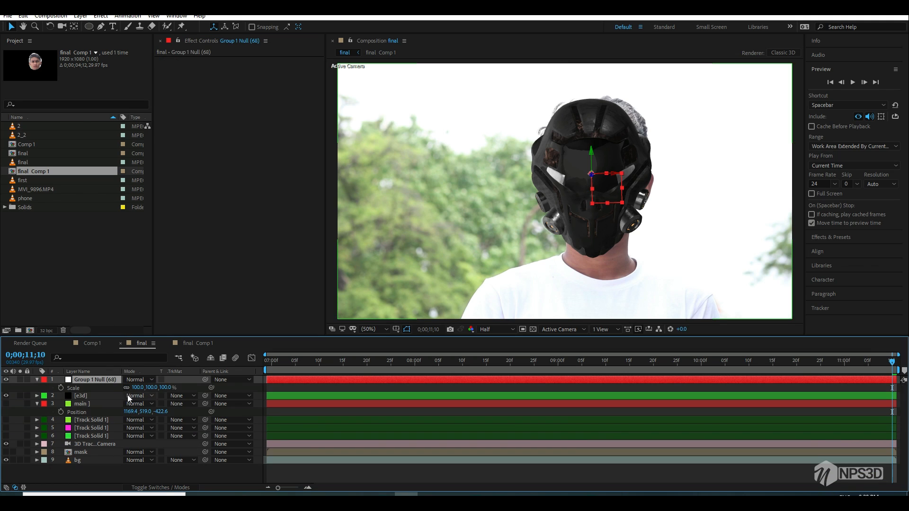
{"action": "left_click_drag", "start_coordinate": [136, 387], "coordinate": [144, 388]}
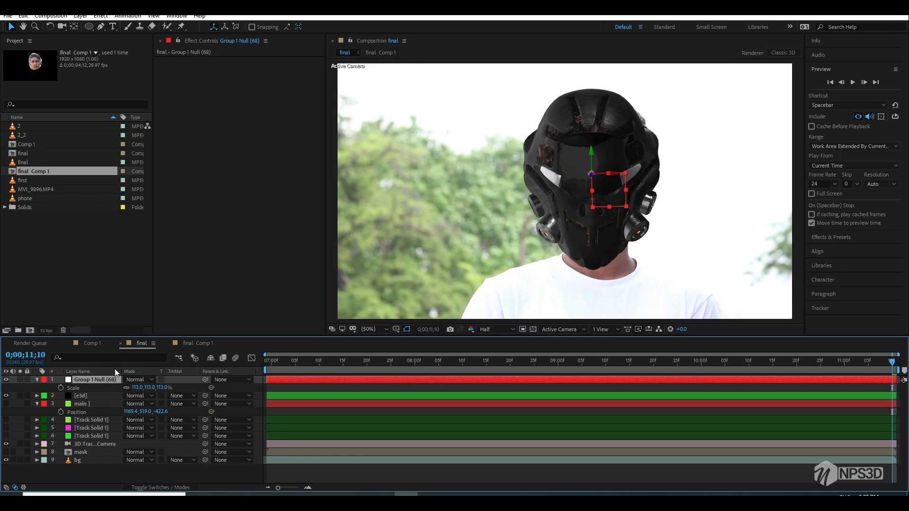
Step: Nudge the group null slightly sideways and play the composition from its start to check the helmet's tracking
{"action": "left_click_drag", "start_coordinate": [618, 178], "coordinate": [622, 178]}
{"action": "key", "text": "Home"}
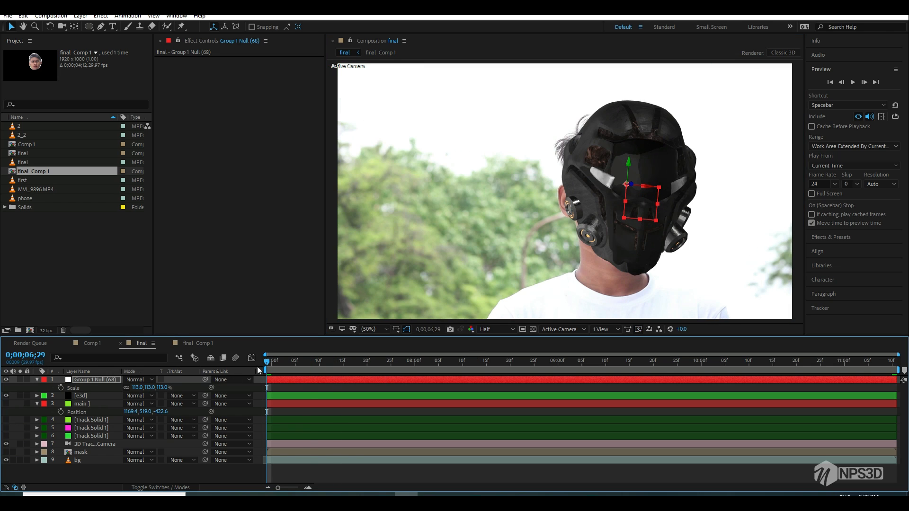
{"action": "key", "text": "space"}
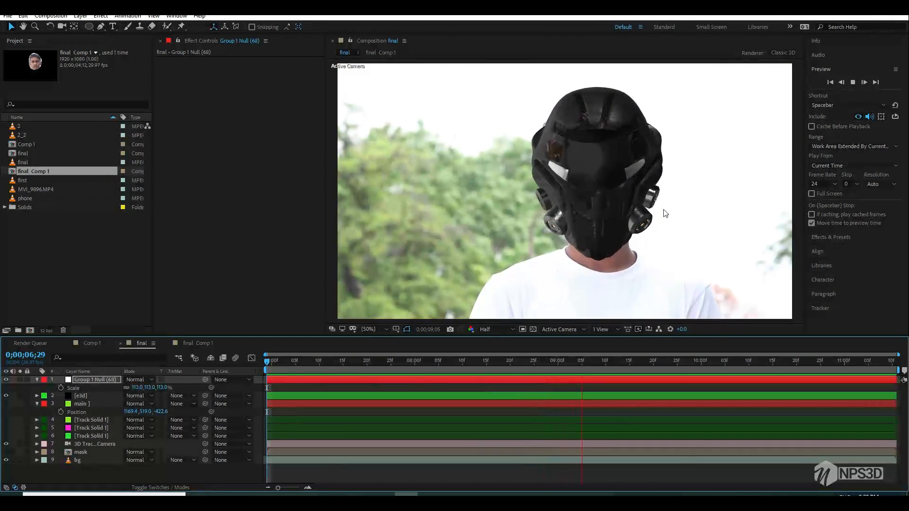
{"action": "key", "text": "space"}
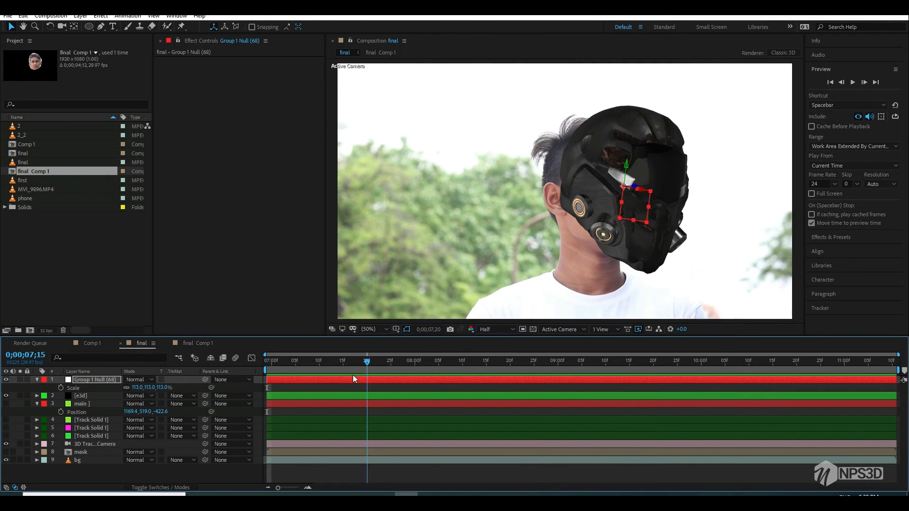
Step: Move the group null at 0;00;07;13 so the helmet covers the whole head, and preview the tracked shot
{"action": "left_click_drag", "start_coordinate": [305, 363], "coordinate": [334, 362]}
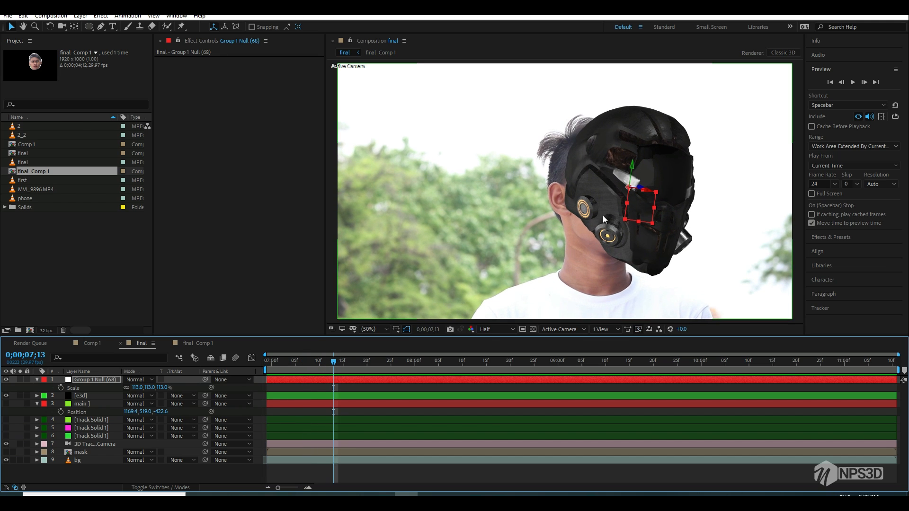
{"action": "left_click", "coordinate": [97, 395]}
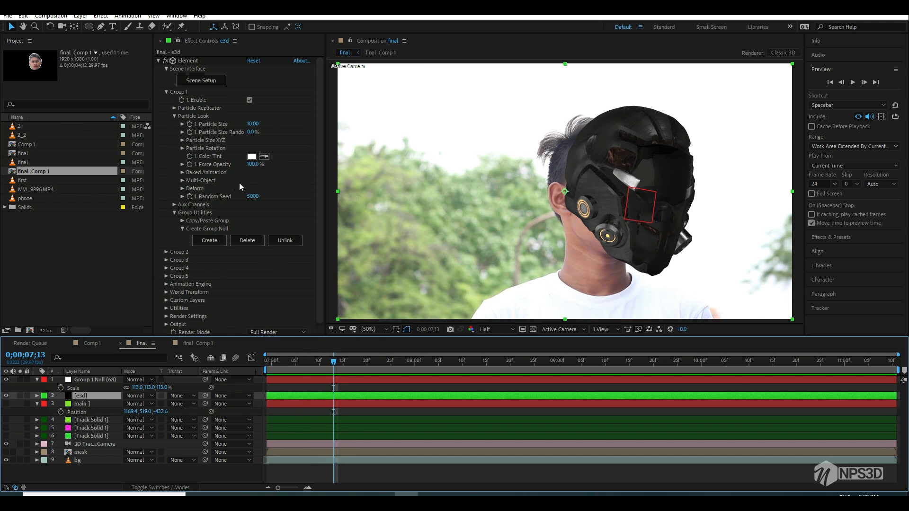
{"action": "left_click", "coordinate": [89, 380]}
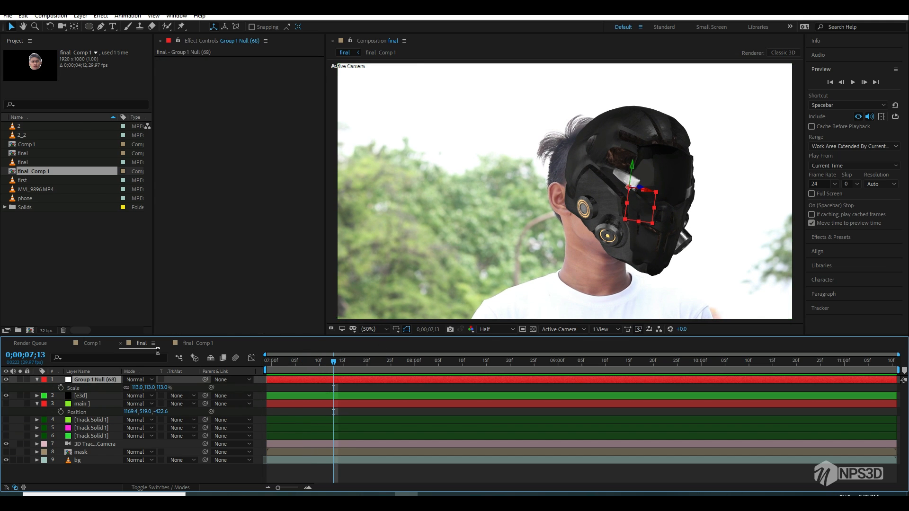
{"action": "left_click_drag", "start_coordinate": [643, 189], "coordinate": [597, 191]}
{"action": "key", "text": "space"}
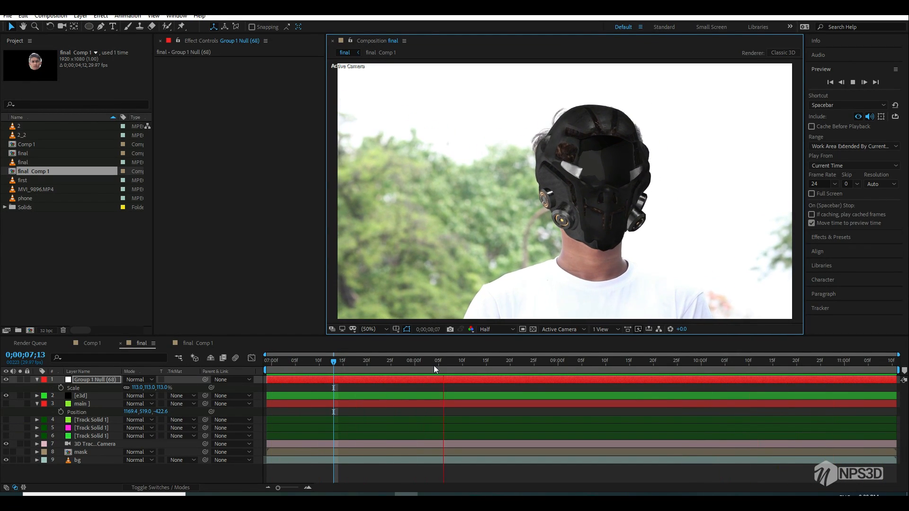
{"action": "key", "text": "space"}
{"action": "left_click", "coordinate": [80, 396]}
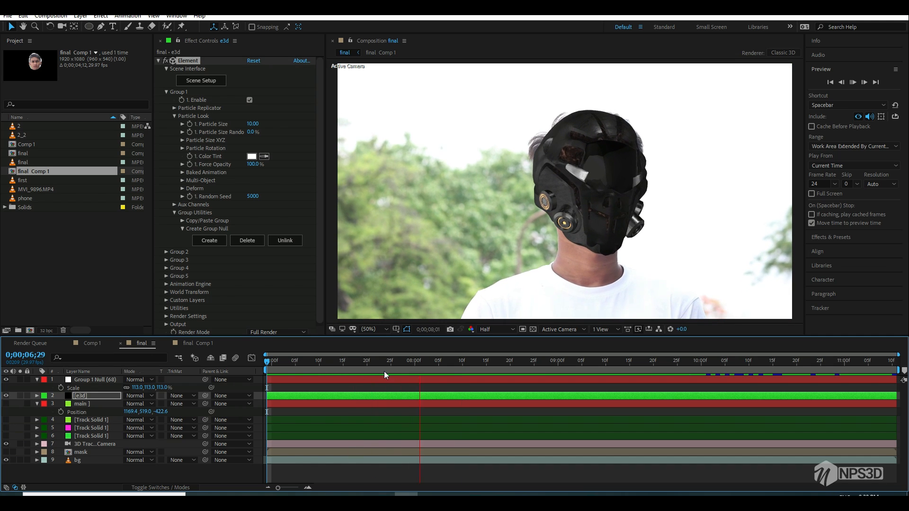
Step: Scale the group null up to 125% at 0;00;06;29 and play the composition to check the helmet's fit
{"action": "key", "text": "space"}
{"action": "key", "text": "Home"}
{"action": "left_click", "coordinate": [109, 381]}
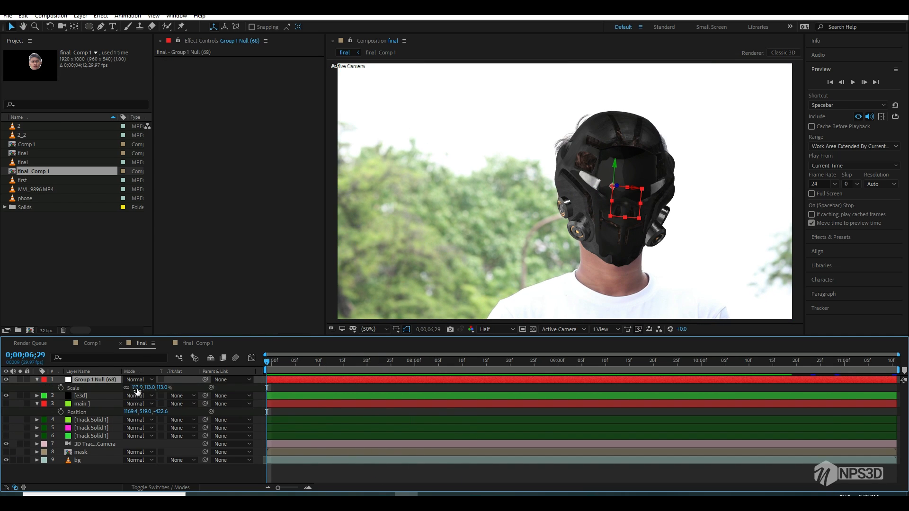
{"action": "left_click_drag", "start_coordinate": [137, 391], "coordinate": [240, 397]}
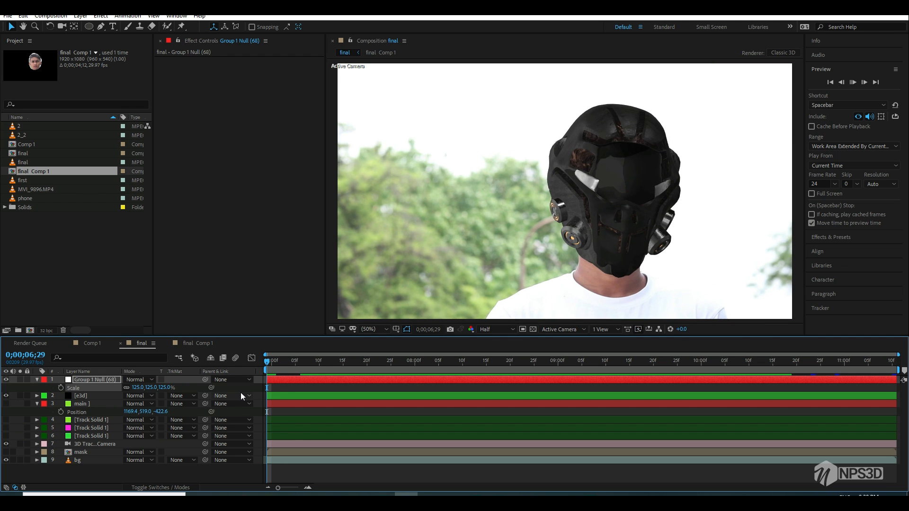
{"action": "key", "text": "space"}
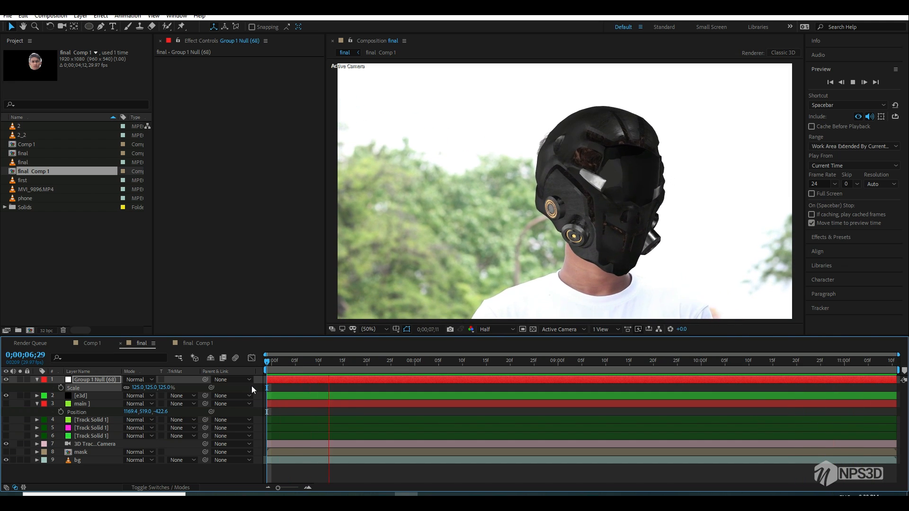
Step: Scale the group null up to 132% at 0;00;07;14, preview the tracked shot, and save the project
{"action": "left_click_drag", "start_coordinate": [311, 370], "coordinate": [338, 371]}
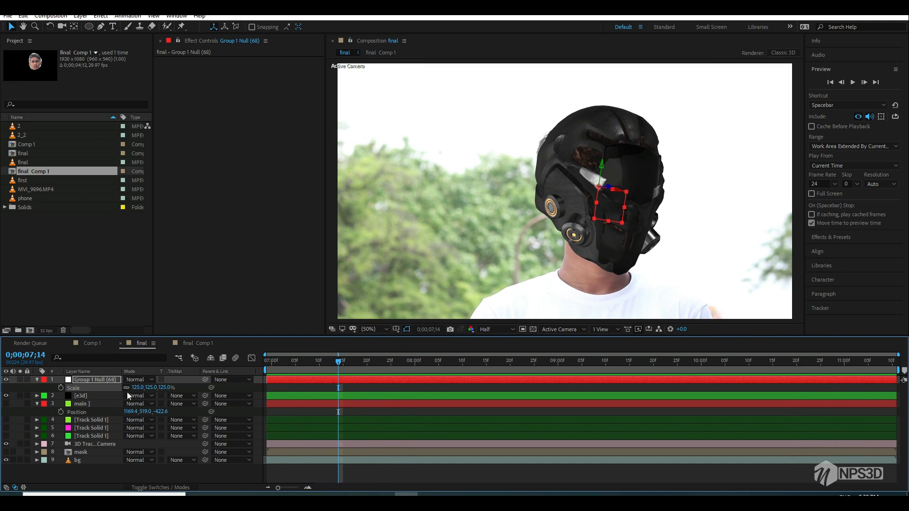
{"action": "left_click_drag", "start_coordinate": [138, 389], "coordinate": [142, 389]}
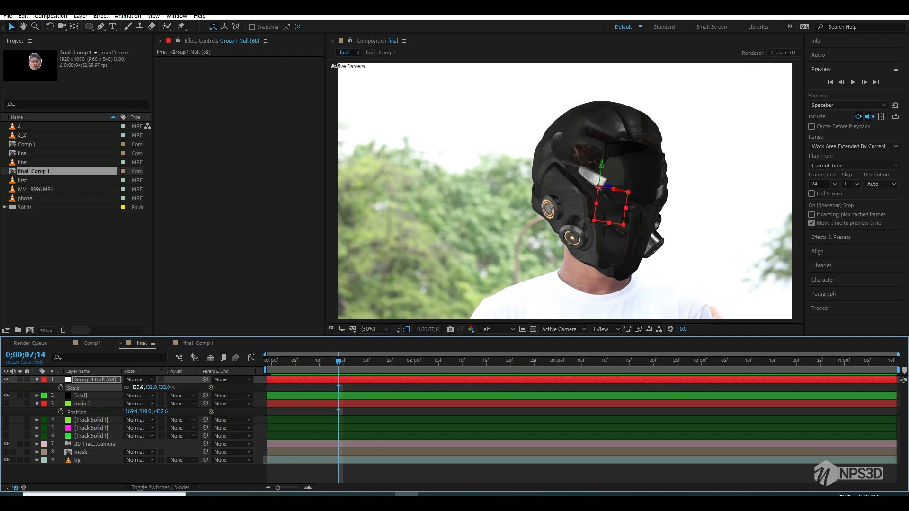
{"action": "key", "text": "space"}
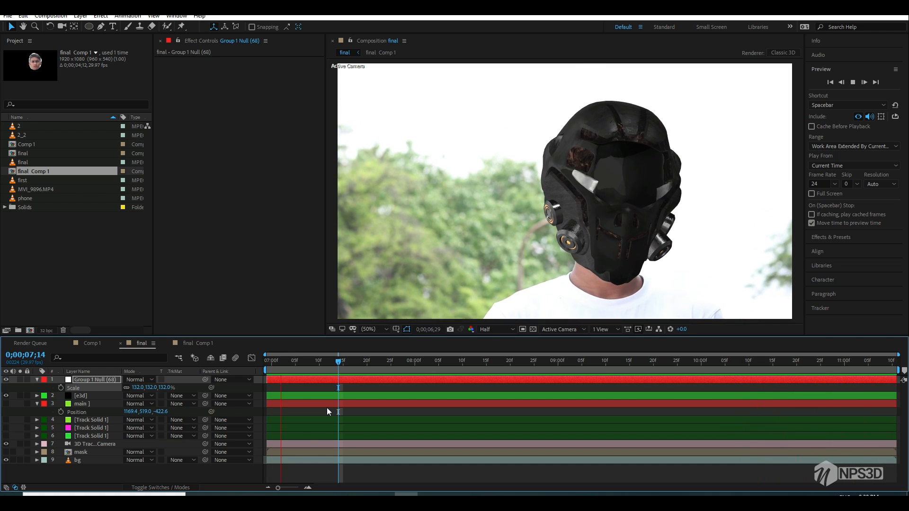
{"action": "left_click_drag", "start_coordinate": [301, 372], "coordinate": [640, 366]}
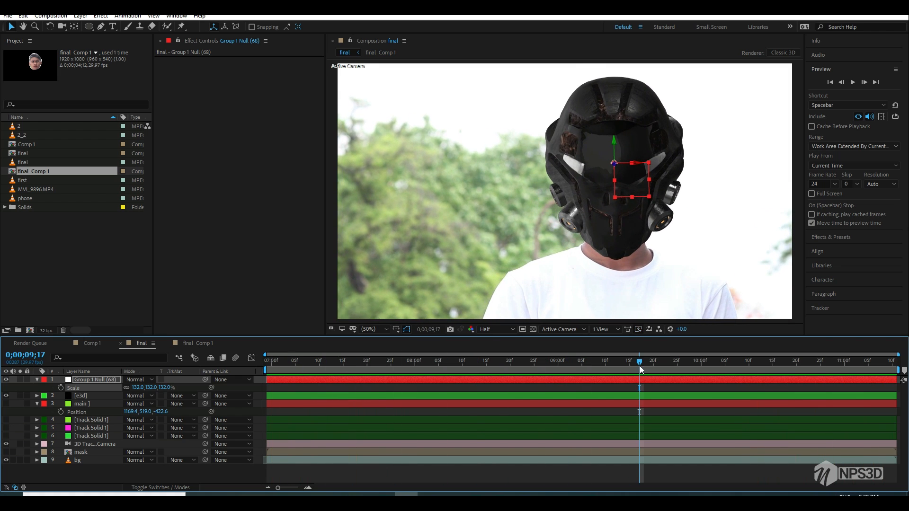
{"action": "key", "text": "ctrl+s"}
Step: Rotate the group null at 0;00;09;15 to an X Rotation of -15° and a Z Rotation of 4°
{"action": "left_click", "coordinate": [37, 403]}
{"action": "left_click_drag", "start_coordinate": [391, 361], "coordinate": [628, 373]}
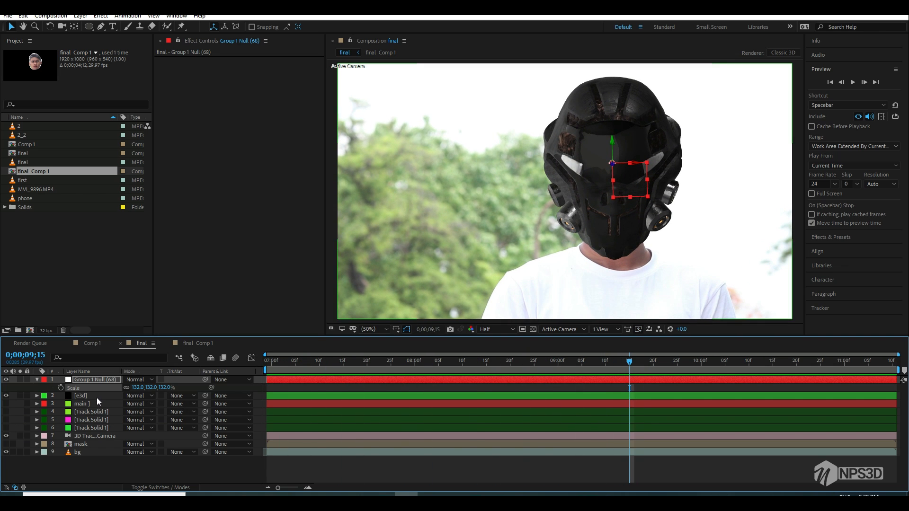
{"action": "key", "text": "r"}
{"action": "left_click_drag", "start_coordinate": [138, 396], "coordinate": [133, 395]}
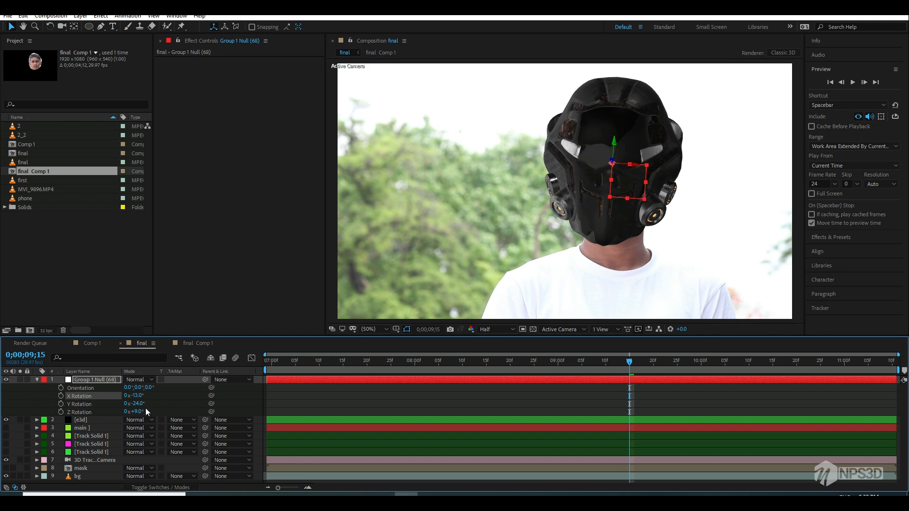
{"action": "left_click", "coordinate": [137, 396]}
{"action": "type", "text": "-15"}
{"action": "left_click", "coordinate": [157, 403]}
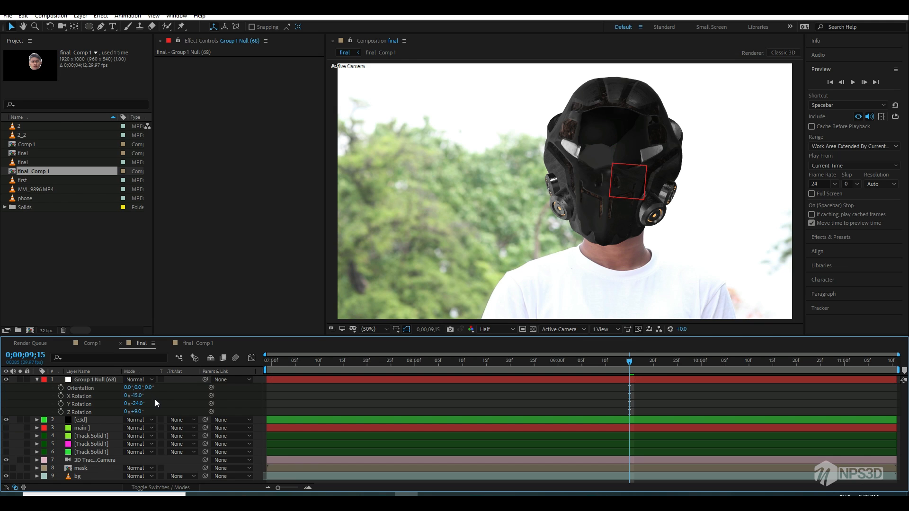
{"action": "left_click_drag", "start_coordinate": [141, 412], "coordinate": [134, 412]}
Step: Lower the e3d layer's opacity to 59% and play the composition to check the helmet's alignment with the face
{"action": "left_click", "coordinate": [84, 419]}
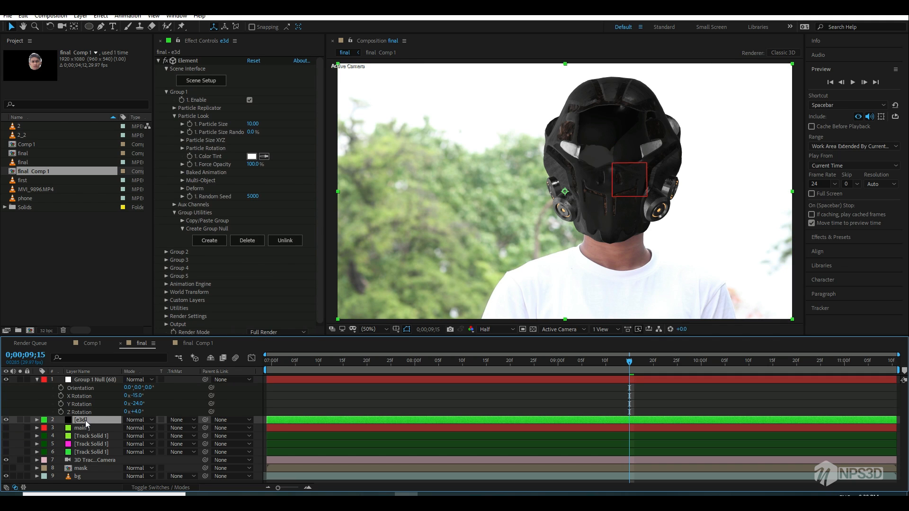
{"action": "key", "text": "t"}
{"action": "left_click_drag", "start_coordinate": [127, 428], "coordinate": [107, 429]}
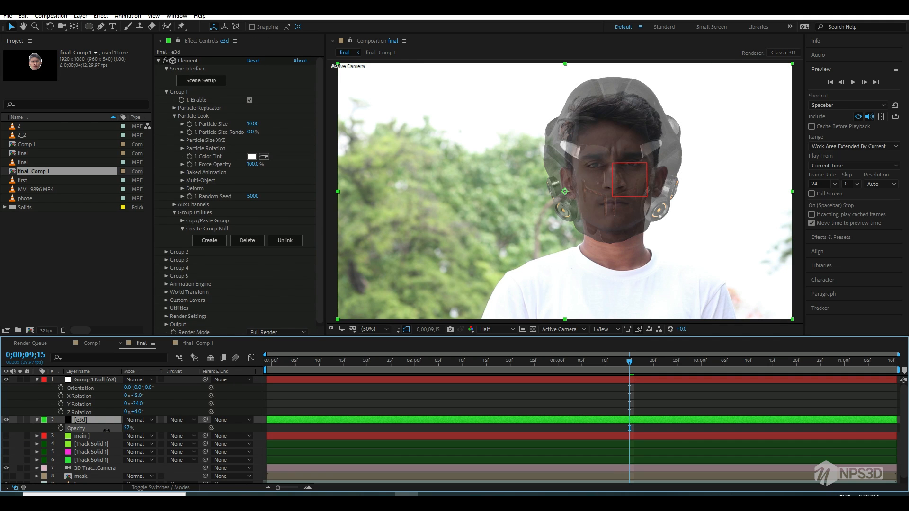
{"action": "key", "text": "Home"}
{"action": "key", "text": "space"}
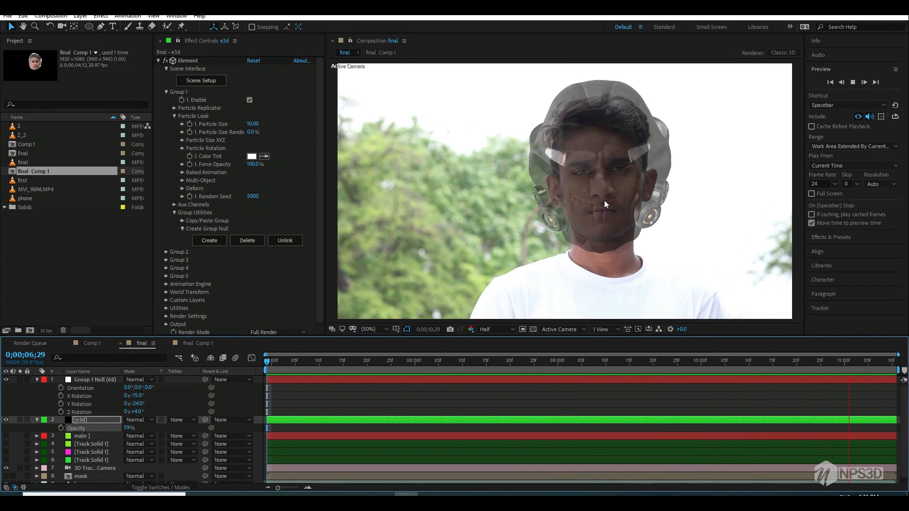
Step: Restore the e3d layer's opacity to 100%, preview the shot, and save the project
{"action": "left_click", "coordinate": [83, 421]}
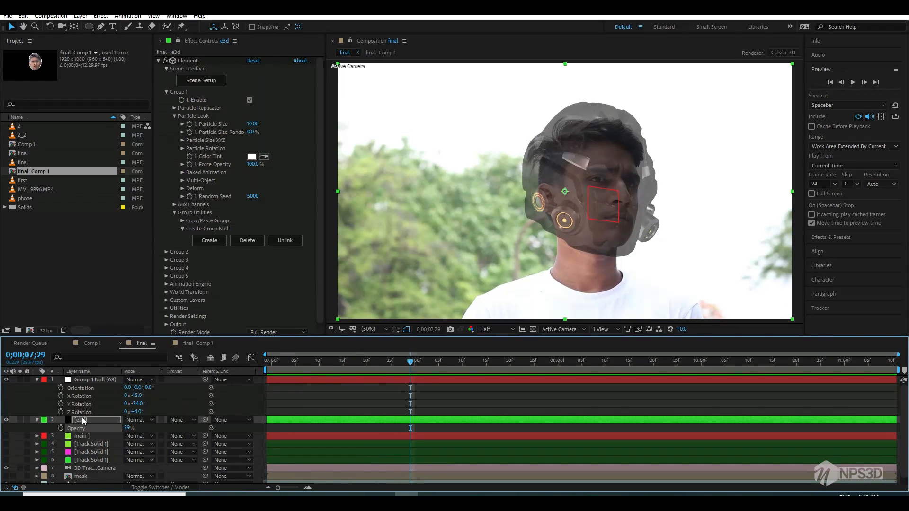
{"action": "left_click_drag", "start_coordinate": [128, 427], "coordinate": [221, 431]}
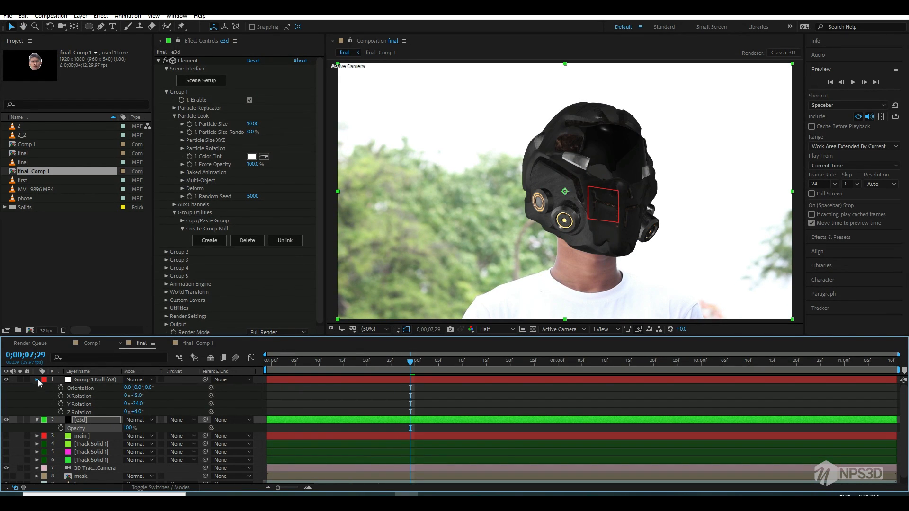
{"action": "left_click", "coordinate": [37, 379]}
{"action": "key", "text": "space"}
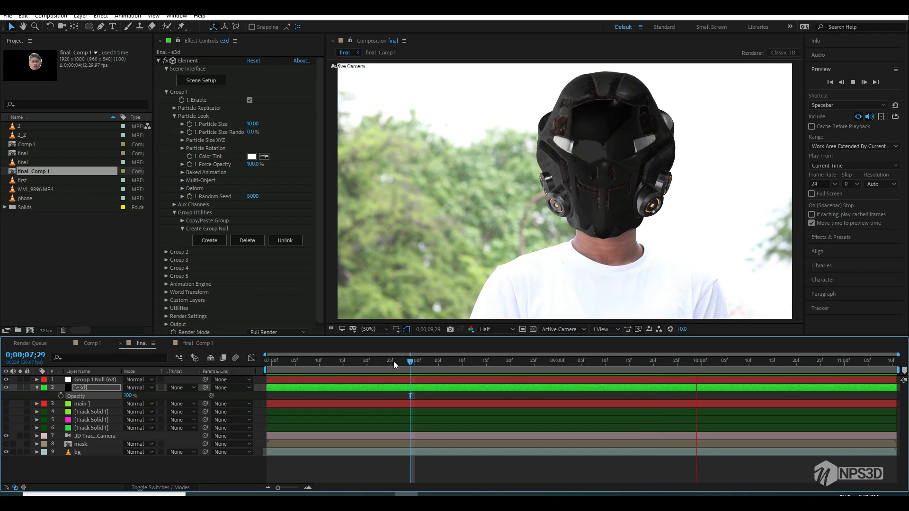
{"action": "key", "text": "space"}
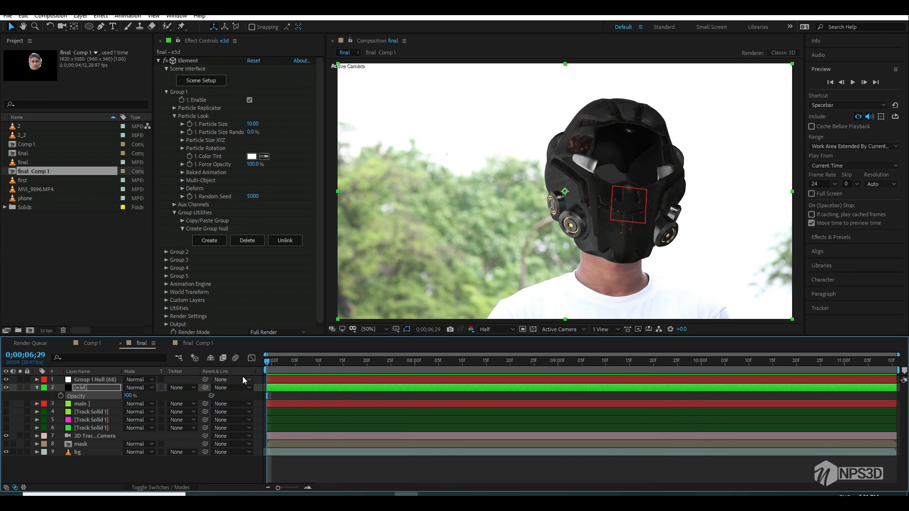
{"action": "key", "text": "ctrl+s"}
Step: Collapse the Group 1 settings and scrub the composition to 0;00;11;06 to examine the helmet against the footage
{"action": "left_click", "coordinate": [167, 92]}
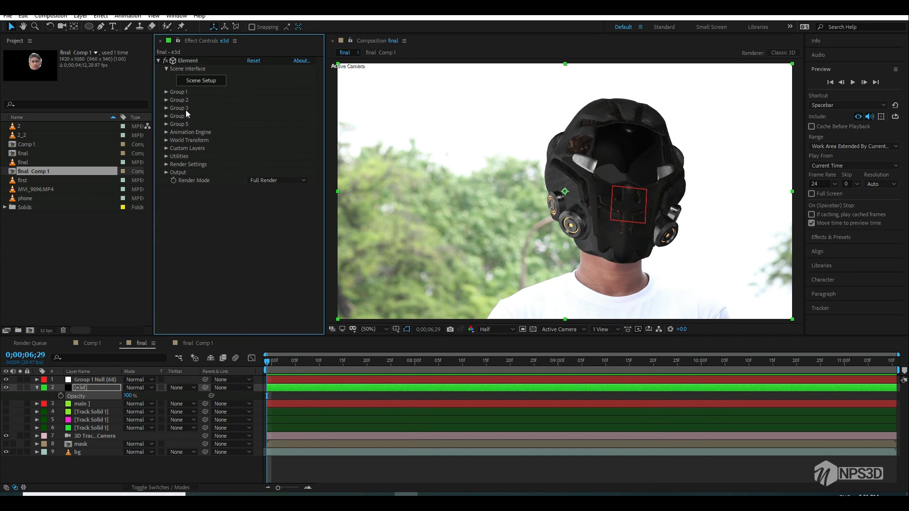
{"action": "left_click_drag", "start_coordinate": [294, 370], "coordinate": [765, 356]}
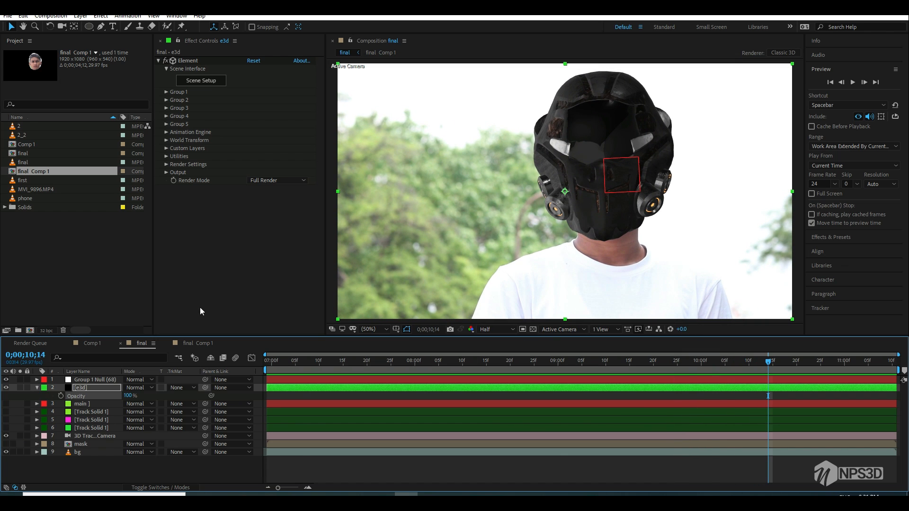
{"action": "left_click_drag", "start_coordinate": [285, 362], "coordinate": [873, 363]}
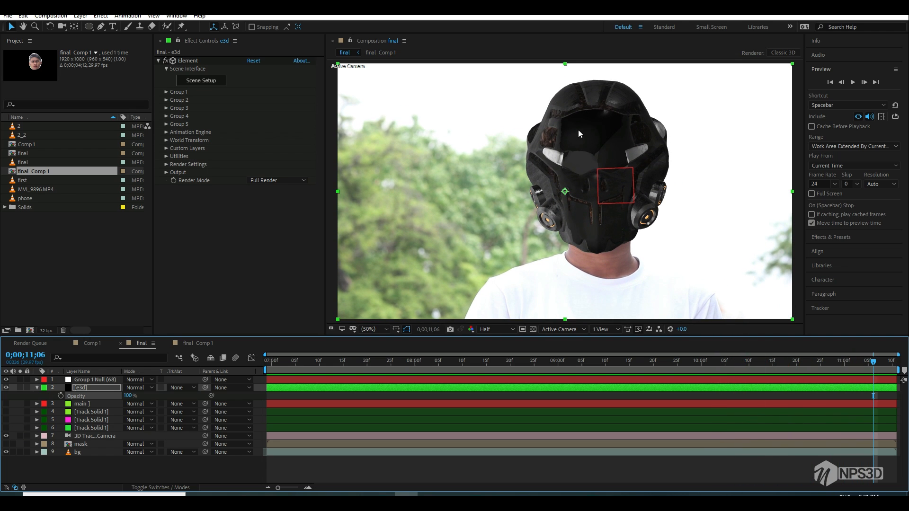
Step: Open the Element Scene Setup and browse the environment presets in the V1_Environment folder
{"action": "left_click", "coordinate": [207, 81]}
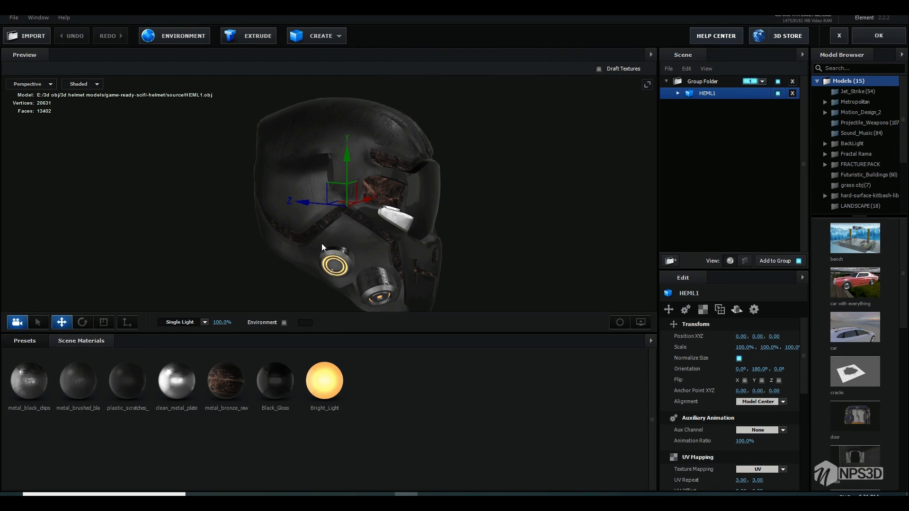
{"action": "left_click_drag", "start_coordinate": [321, 243], "coordinate": [293, 230]}
{"action": "left_click", "coordinate": [37, 343]}
{"action": "left_click", "coordinate": [47, 365]}
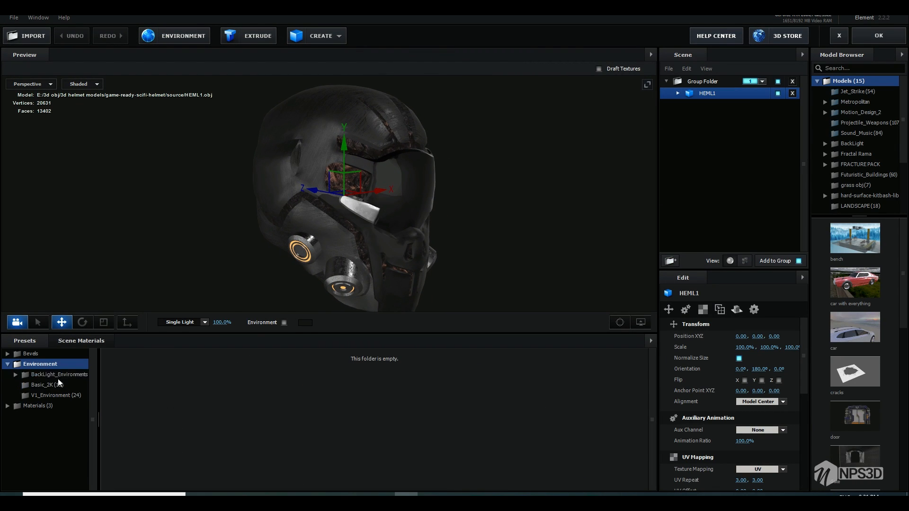
{"action": "left_click", "coordinate": [57, 374]}
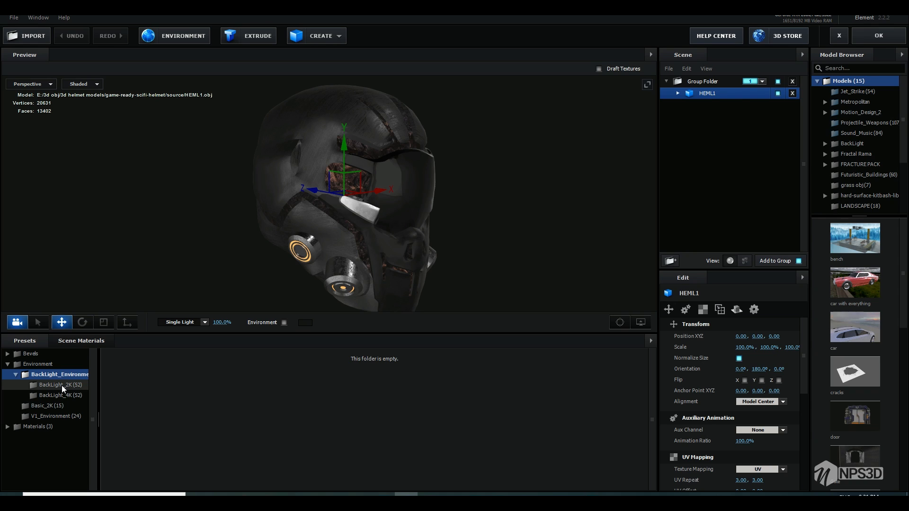
{"action": "left_click", "coordinate": [47, 416]}
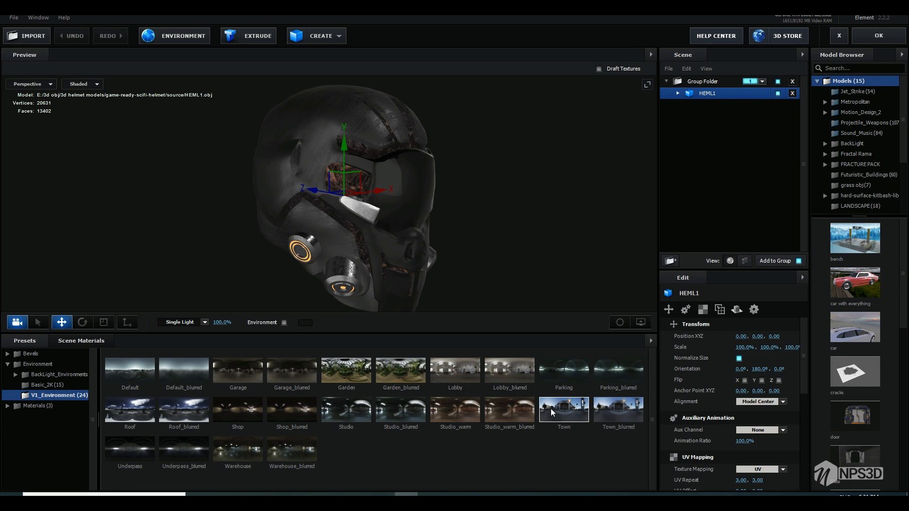
Step: Try the Town environment preset on the helmet and replace it with the Roof preset
{"action": "left_click", "coordinate": [550, 410]}
{"action": "left_click_drag", "start_coordinate": [513, 279], "coordinate": [465, 280]}
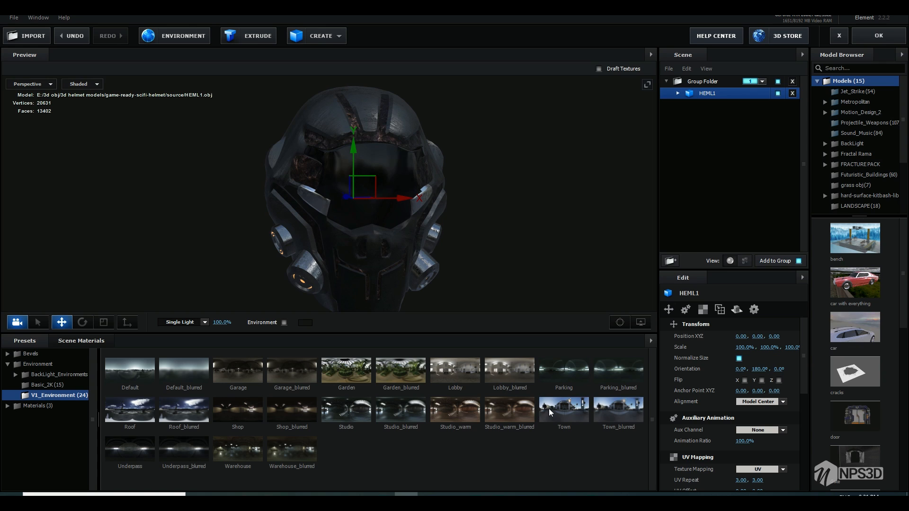
{"action": "left_click", "coordinate": [164, 410]}
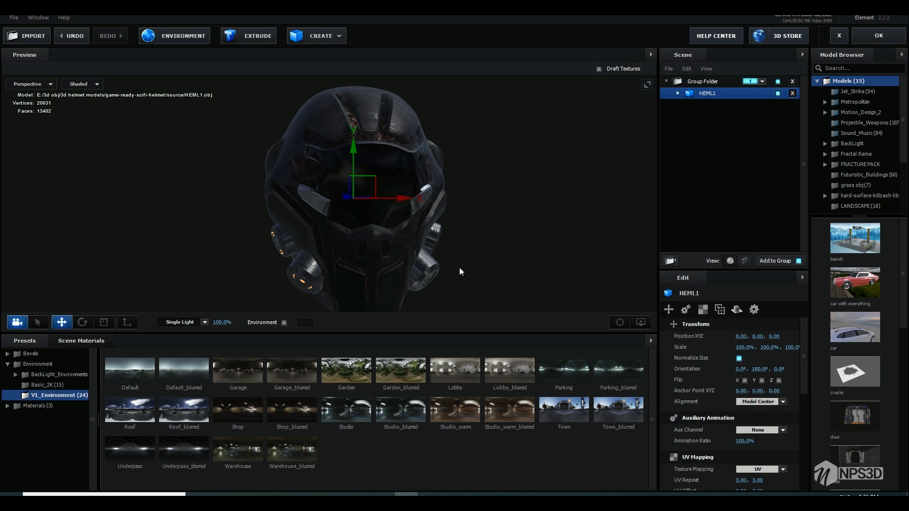
{"action": "left_click_drag", "start_coordinate": [459, 268], "coordinate": [449, 198]}
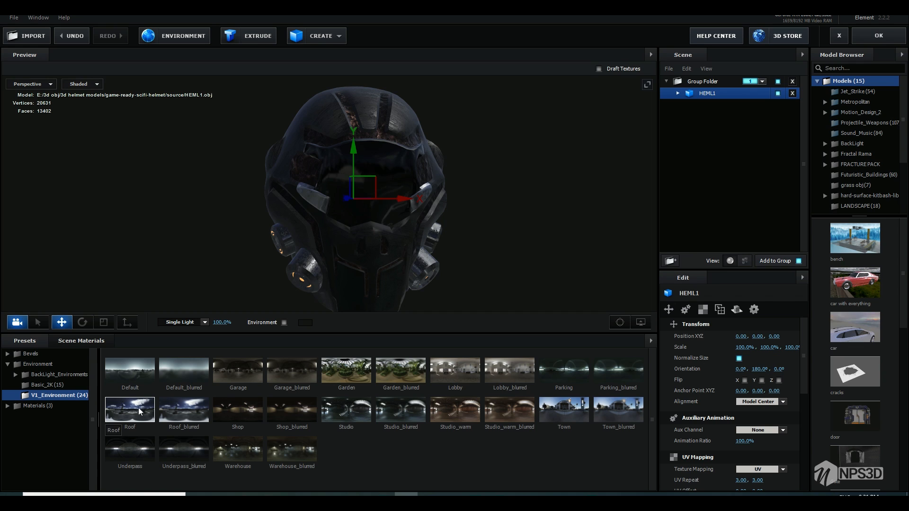
{"action": "left_click_drag", "start_coordinate": [382, 297], "coordinate": [197, 332]}
Step: Set the Roof environment texture's Contrast to -6%, Brightness to 24% and Saturation to 0%, and apply the settings
{"action": "left_click", "coordinate": [187, 36]}
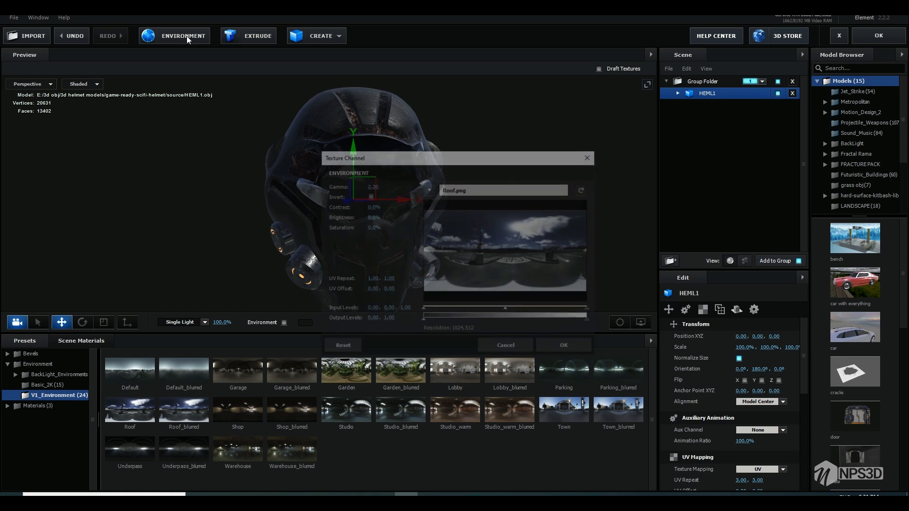
{"action": "left_click_drag", "start_coordinate": [430, 158], "coordinate": [579, 154]}
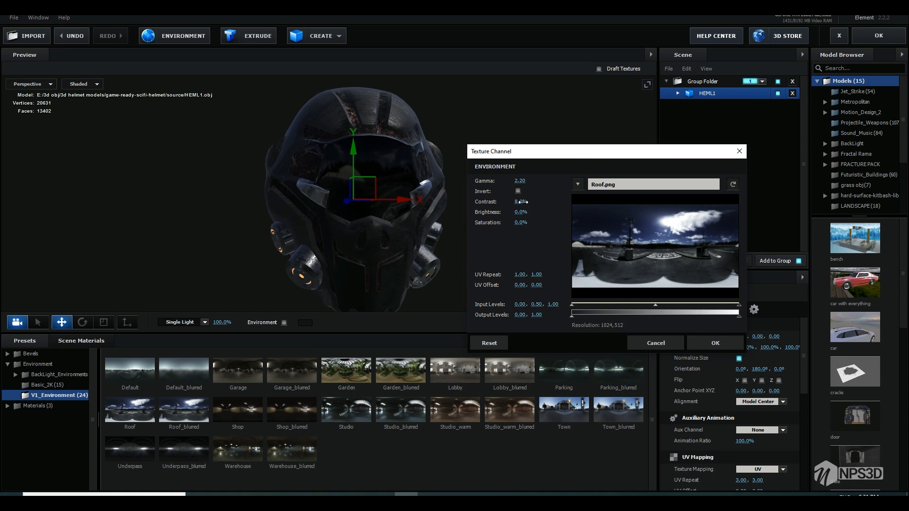
{"action": "left_click_drag", "start_coordinate": [521, 202], "coordinate": [530, 213]}
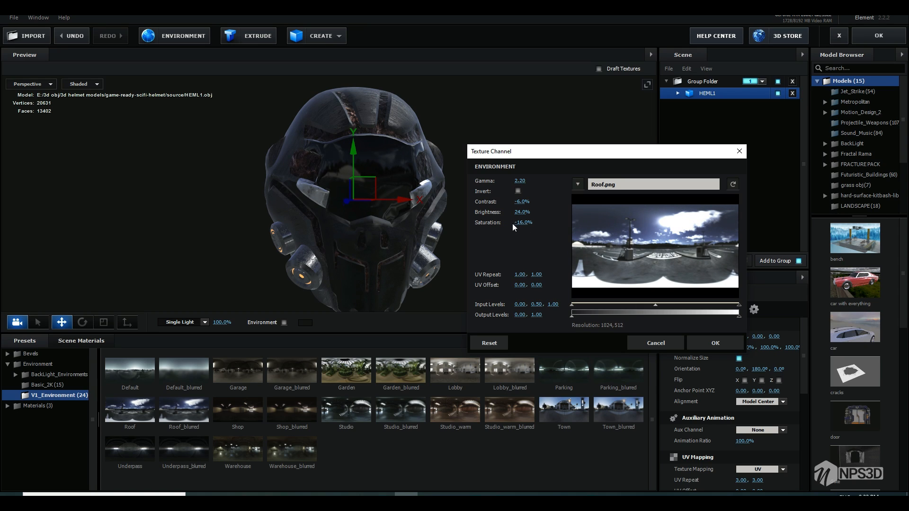
{"action": "left_click", "coordinate": [523, 223]}
{"action": "type", "text": "0"}
{"action": "key", "text": "Return"}
{"action": "mouse_move", "coordinate": [516, 180]}
{"action": "left_mouse_down"}
{"action": "mouse_move", "coordinate": [525, 180]}
{"action": "mouse_move", "coordinate": [509, 179]}
{"action": "left_mouse_up"}
{"action": "left_click", "coordinate": [522, 181]}
{"action": "left_click", "coordinate": [715, 343]}
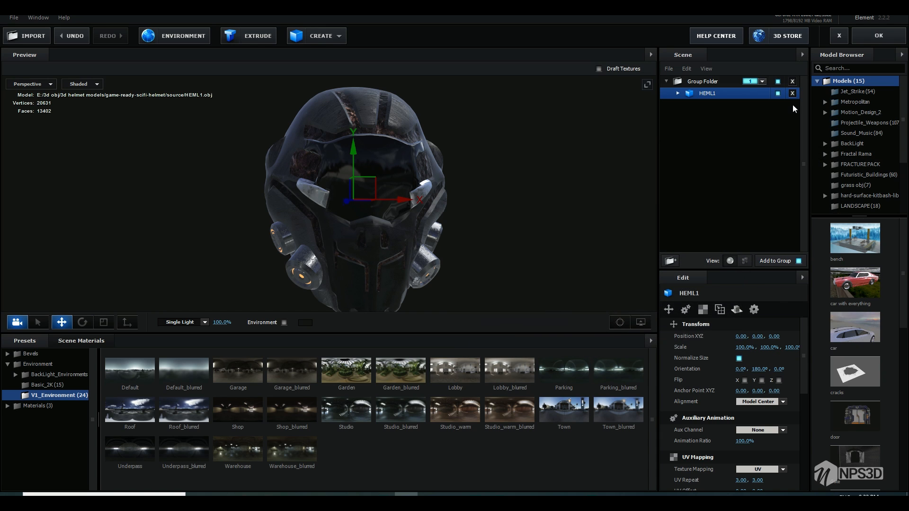
Step: Accept the Element scene setup, go to 0;00;08;16 and set the Physical Environment gamma to 0.40
{"action": "left_click", "coordinate": [871, 37]}
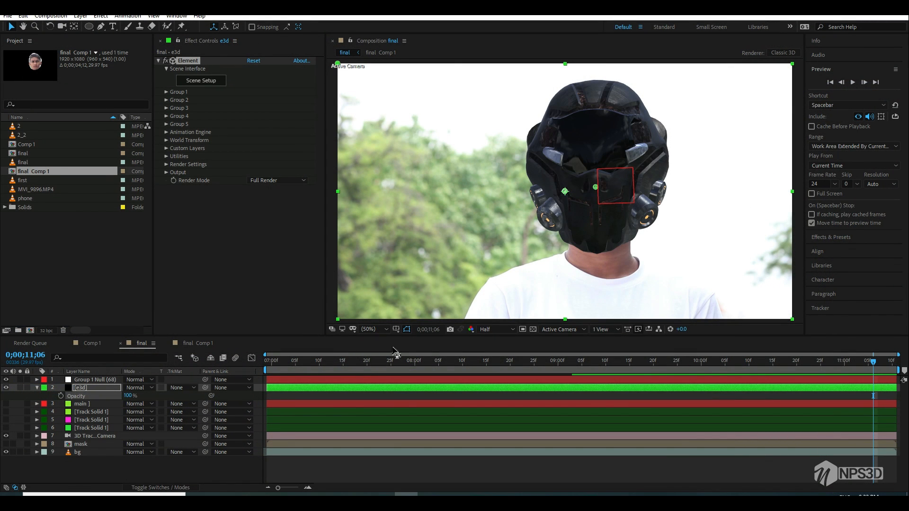
{"action": "left_click_drag", "start_coordinate": [396, 355], "coordinate": [491, 362]}
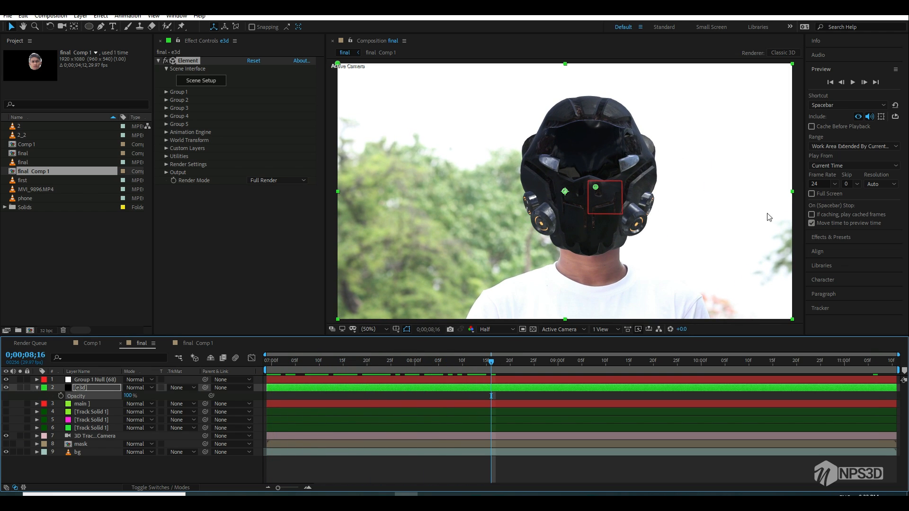
{"action": "left_click", "coordinate": [166, 164]}
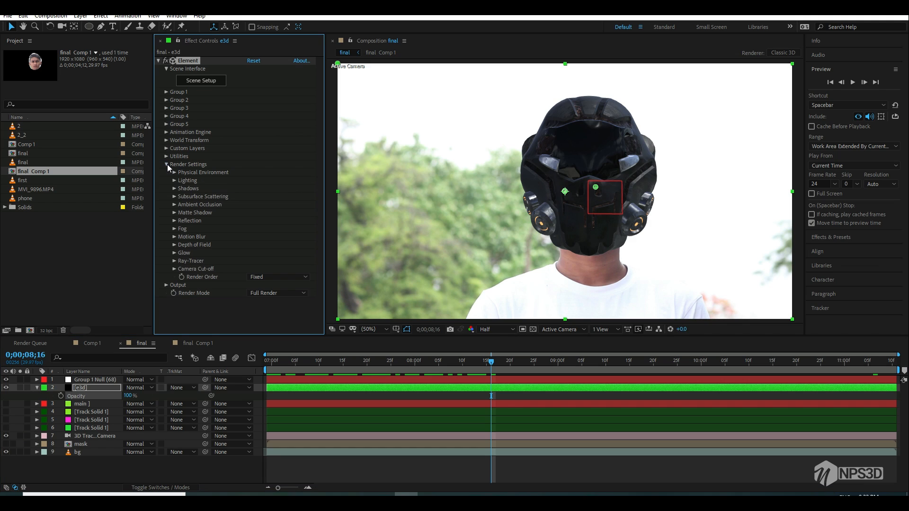
{"action": "left_click", "coordinate": [174, 172]}
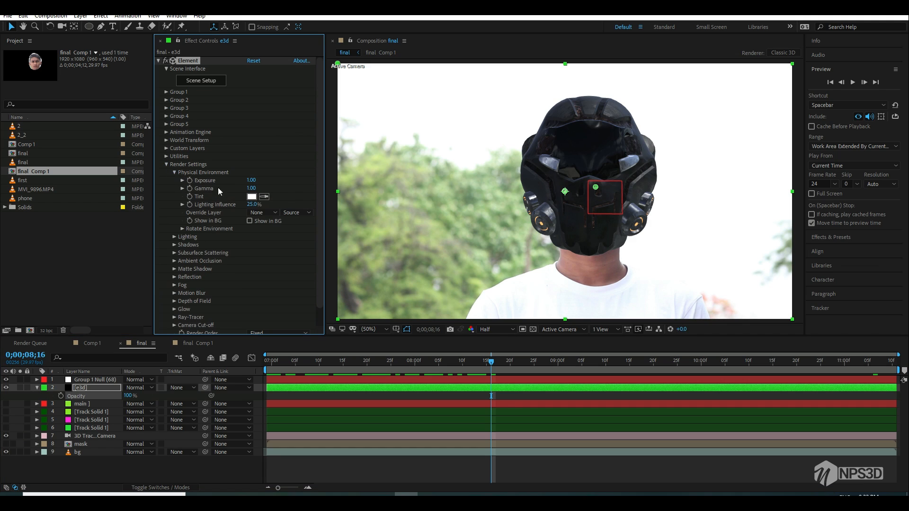
{"action": "left_click", "coordinate": [251, 188]}
{"action": "key", "text": "Return"}
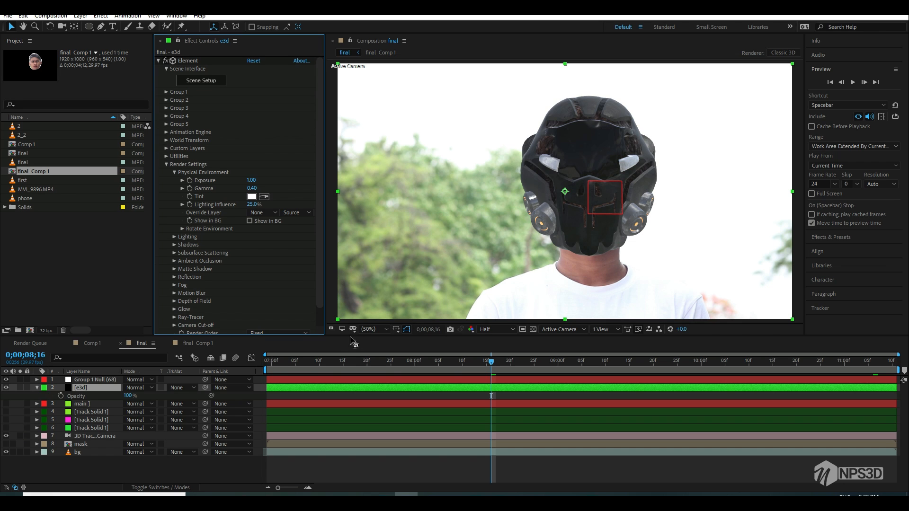
Step: Preview the helmet shot from near the start of the timeline, stopping at 0;00;09;08
{"action": "left_click", "coordinate": [300, 360]}
{"action": "key", "text": "space"}
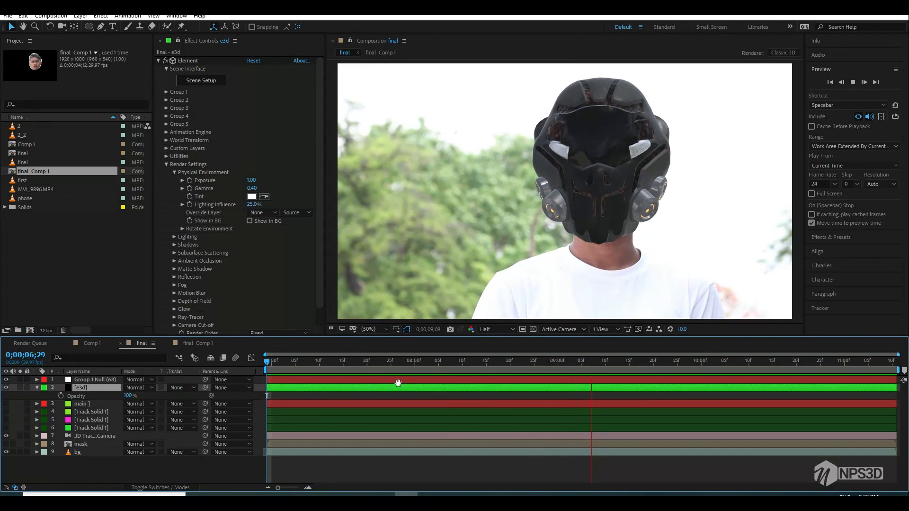
{"action": "key", "text": "space"}
Step: Set the Physical Environment exposure to 1.05 and the environment's Y rotation to 356°
{"action": "left_click", "coordinate": [182, 228]}
{"action": "mouse_move", "coordinate": [256, 245]}
{"action": "left_mouse_down"}
{"action": "mouse_move", "coordinate": [278, 245]}
{"action": "mouse_move", "coordinate": [156, 257]}
{"action": "mouse_move", "coordinate": [263, 243]}
{"action": "left_mouse_up"}
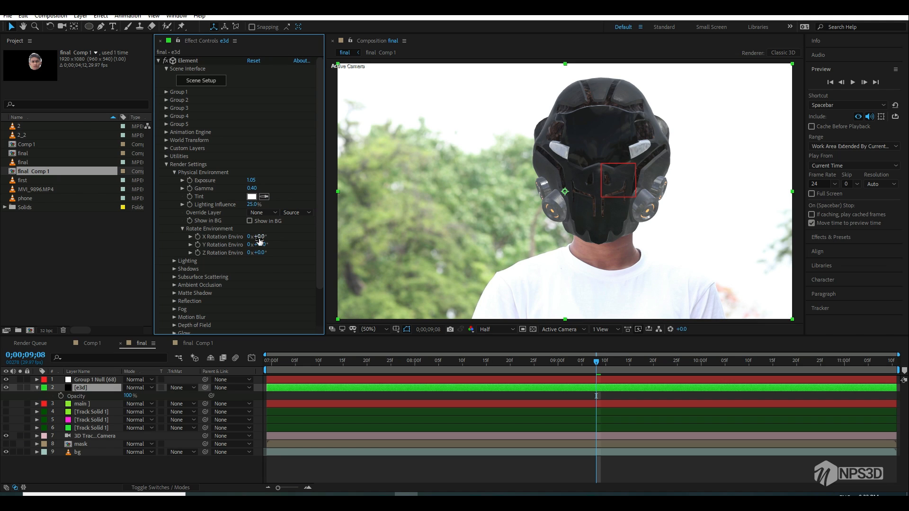
{"action": "left_click_drag", "start_coordinate": [256, 237], "coordinate": [289, 234]}
{"action": "left_click_drag", "start_coordinate": [257, 245], "coordinate": [412, 225]}
{"action": "mouse_move", "coordinate": [258, 253]}
{"action": "left_mouse_down"}
{"action": "mouse_move", "coordinate": [309, 250]}
{"action": "mouse_move", "coordinate": [271, 252]}
{"action": "left_mouse_up"}
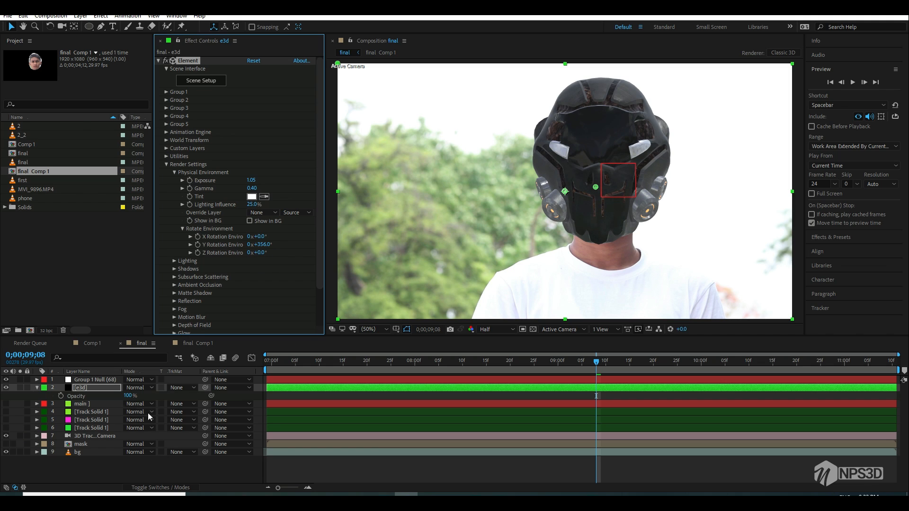
Step: Add a point light with a near-white color to the final composition
{"action": "right_click", "coordinate": [105, 464]}
{"action": "mouse_move", "coordinate": [189, 360]}
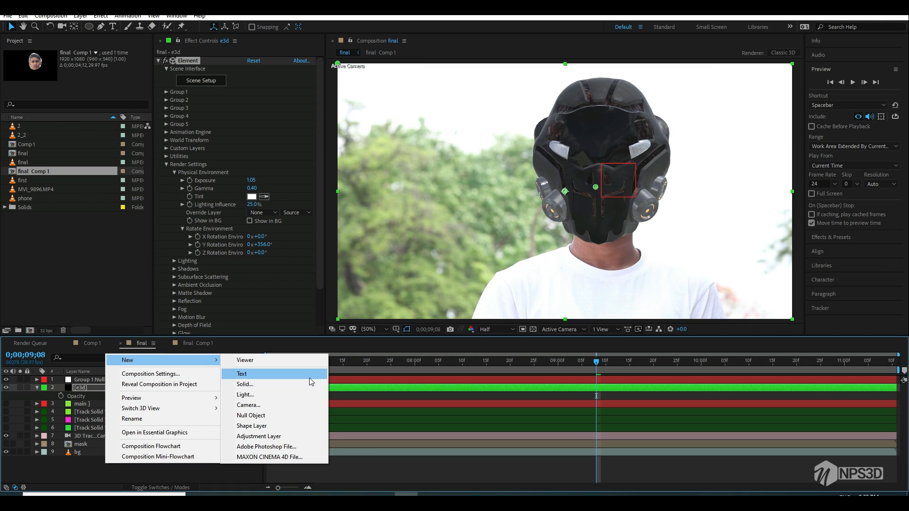
{"action": "left_click", "coordinate": [272, 395]}
{"action": "left_click", "coordinate": [275, 183]}
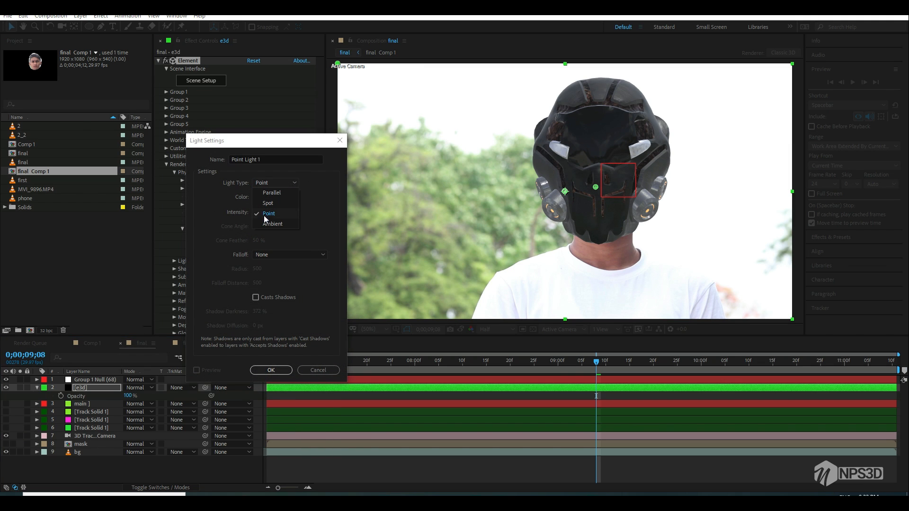
{"action": "left_click", "coordinate": [275, 215]}
{"action": "left_click", "coordinate": [258, 198]}
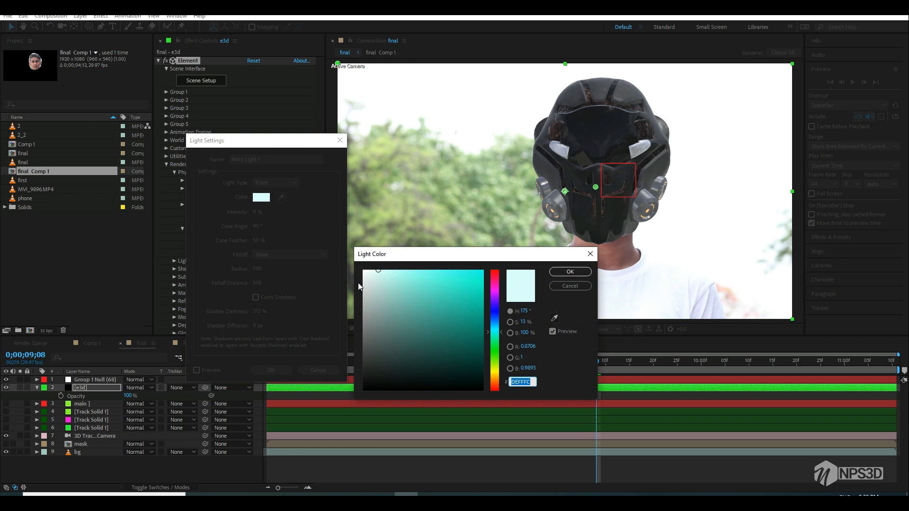
{"action": "left_click", "coordinate": [570, 271]}
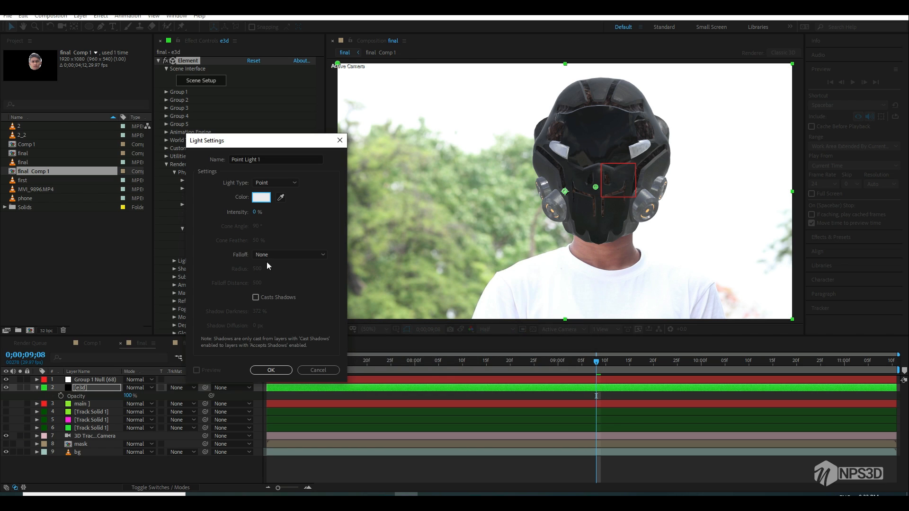
{"action": "left_click", "coordinate": [255, 213]}
{"action": "left_click", "coordinate": [271, 370]}
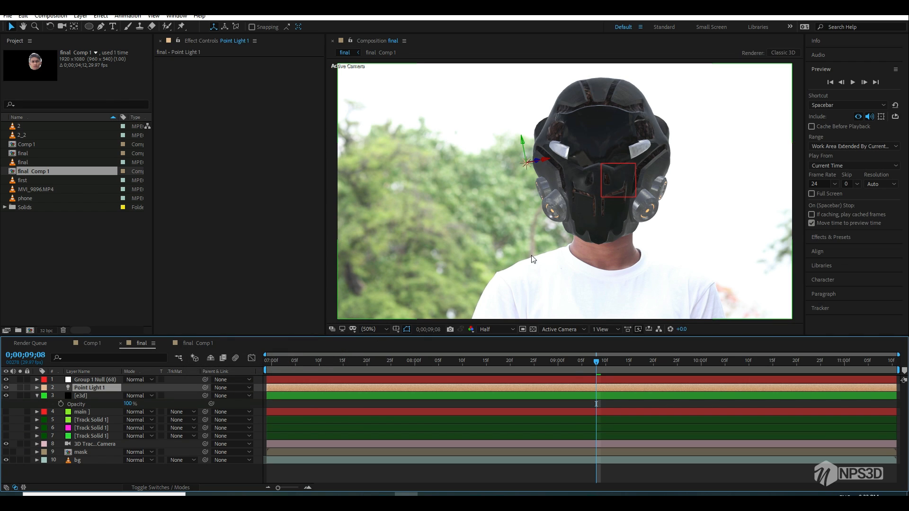
Step: Move the point light to the right of the helmet and set its intensity to 898%
{"action": "left_click_drag", "start_coordinate": [549, 163], "coordinate": [771, 122]}
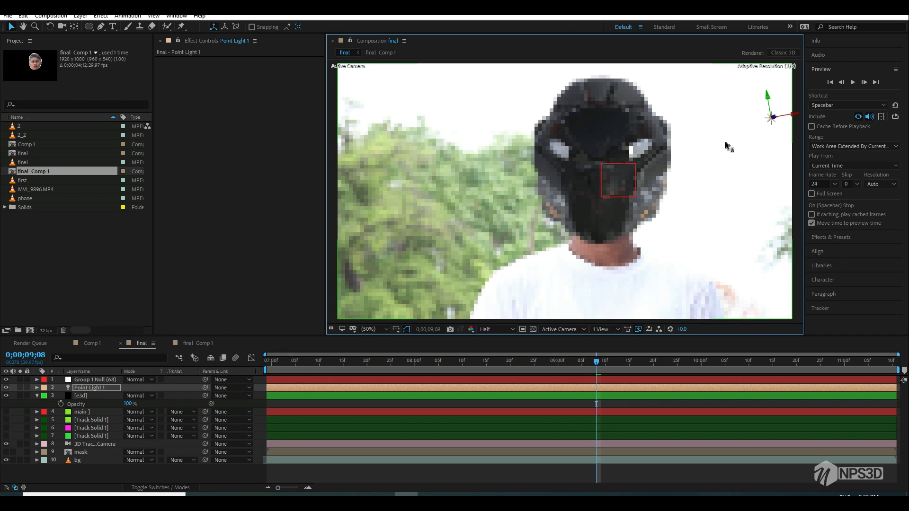
{"action": "double_click", "coordinate": [90, 388]}
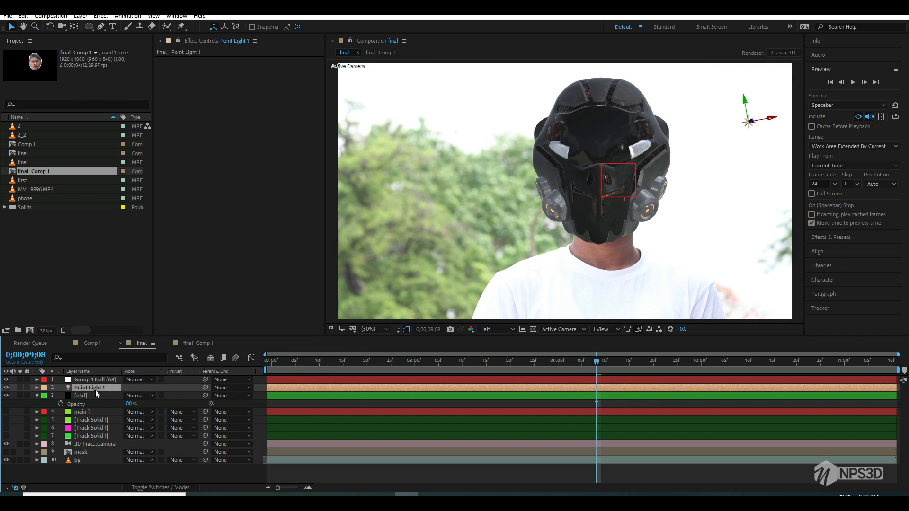
{"action": "left_click_drag", "start_coordinate": [256, 216], "coordinate": [614, 195]}
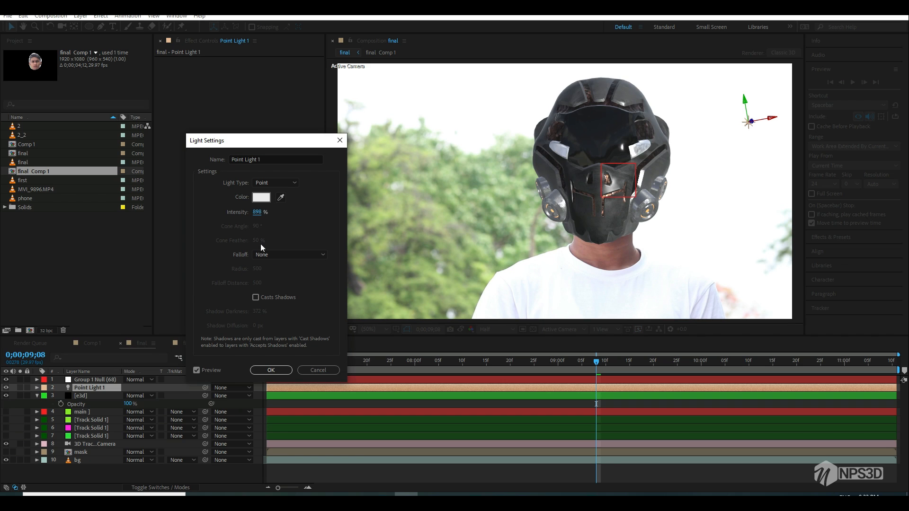
{"action": "left_click", "coordinate": [271, 369]}
Step: Switch to Custom View 1 and raise the point light above the level of the helmet
{"action": "left_click", "coordinate": [564, 328]}
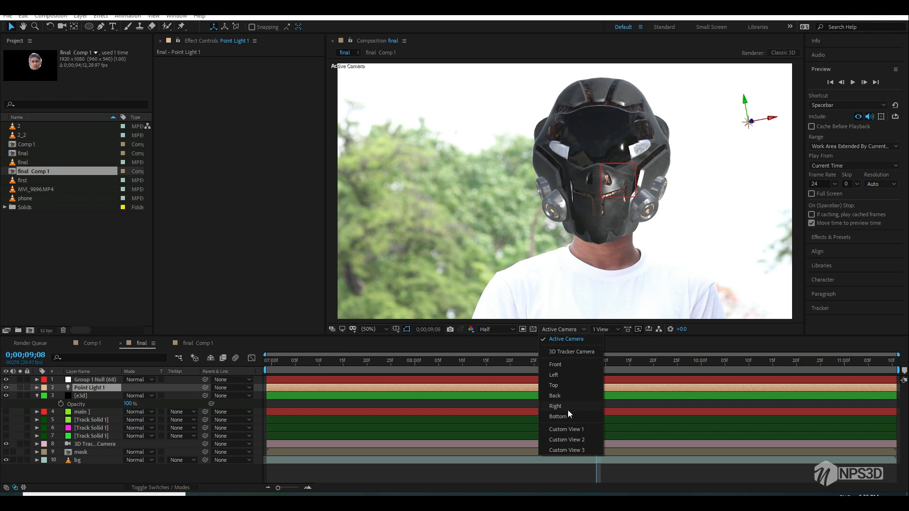
{"action": "left_click", "coordinate": [568, 429]}
{"action": "key", "text": "c"}
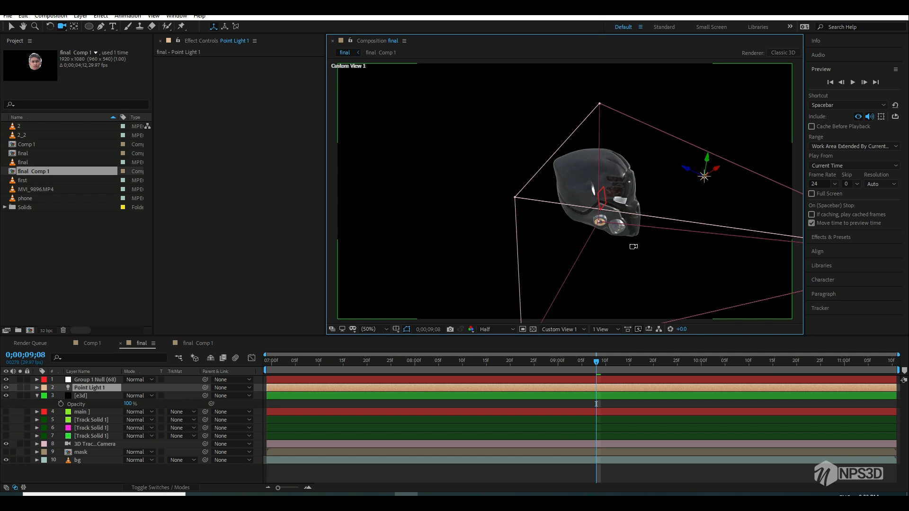
{"action": "mouse_move", "coordinate": [634, 247]}
{"action": "left_mouse_down"}
{"action": "mouse_move", "coordinate": [596, 243]}
{"action": "mouse_move", "coordinate": [619, 242]}
{"action": "left_mouse_up"}
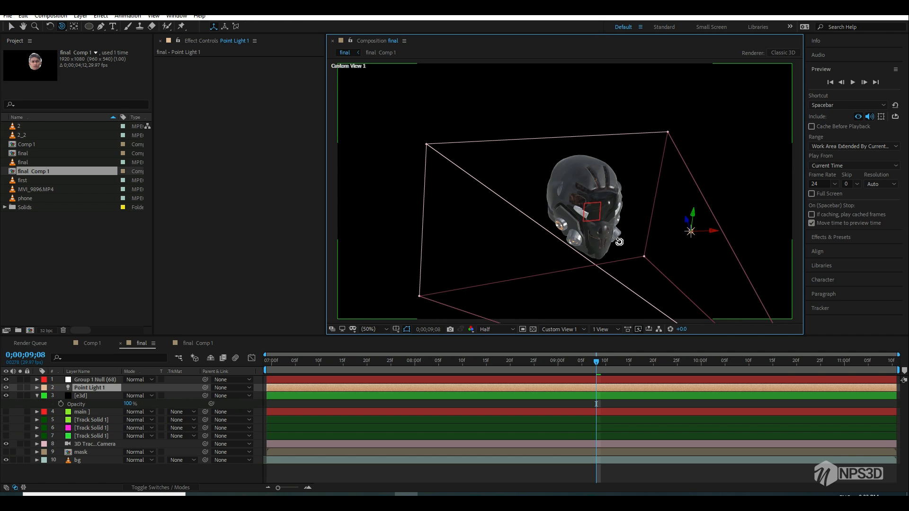
{"action": "key", "text": "v"}
{"action": "left_click_drag", "start_coordinate": [686, 220], "coordinate": [641, 104]}
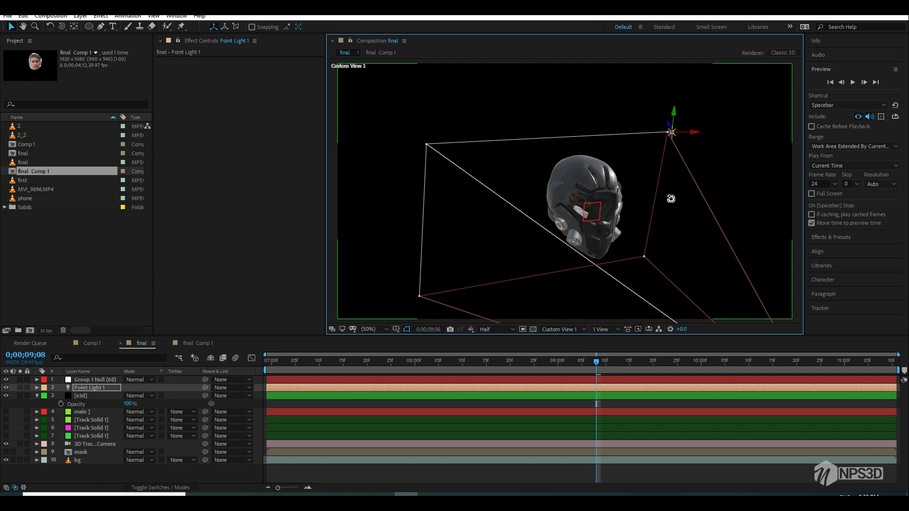
Step: Check the point light from the other side of the helmet, raise it further and return to the Active Camera view
{"action": "key", "text": "c"}
{"action": "left_click_drag", "start_coordinate": [671, 199], "coordinate": [613, 205]}
{"action": "key", "text": "v"}
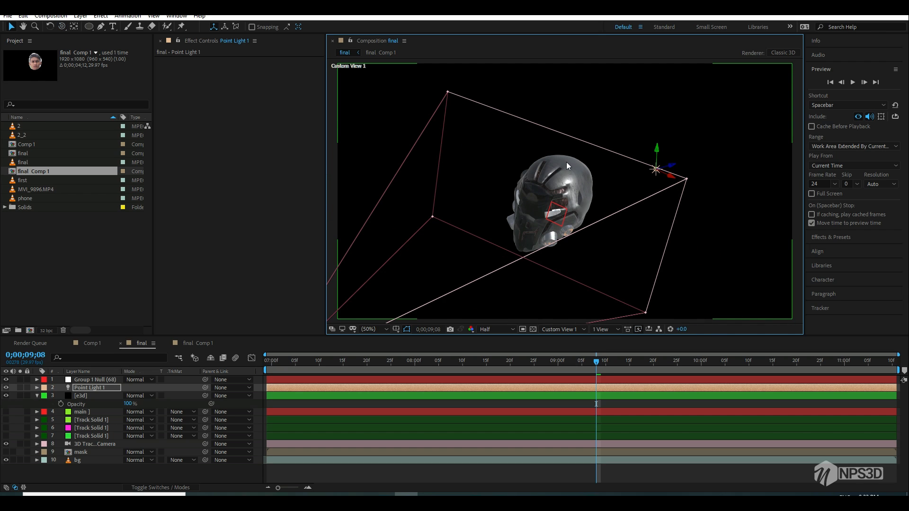
{"action": "left_click_drag", "start_coordinate": [659, 153], "coordinate": [661, 114]}
{"action": "left_click", "coordinate": [560, 329]}
{"action": "left_click", "coordinate": [561, 339]}
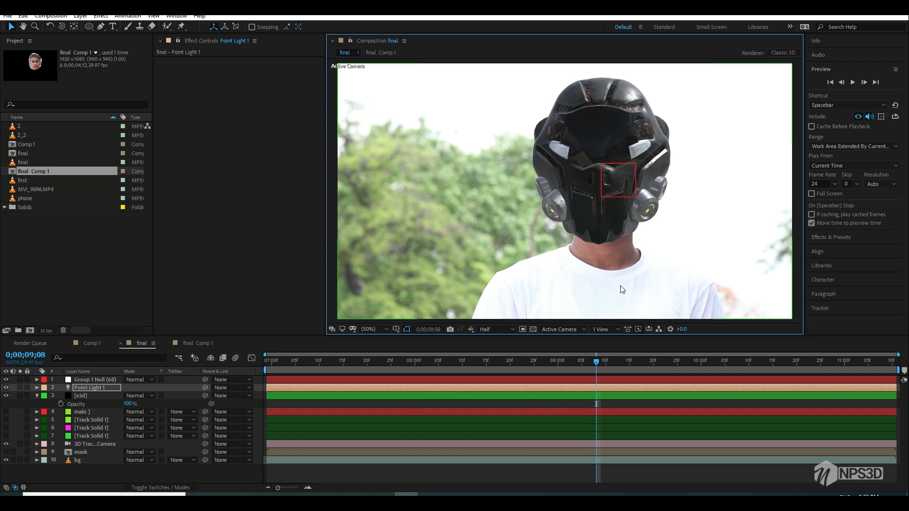
Step: Compare the helmet with the point light's visibility off and on
{"action": "left_click", "coordinate": [7, 388]}
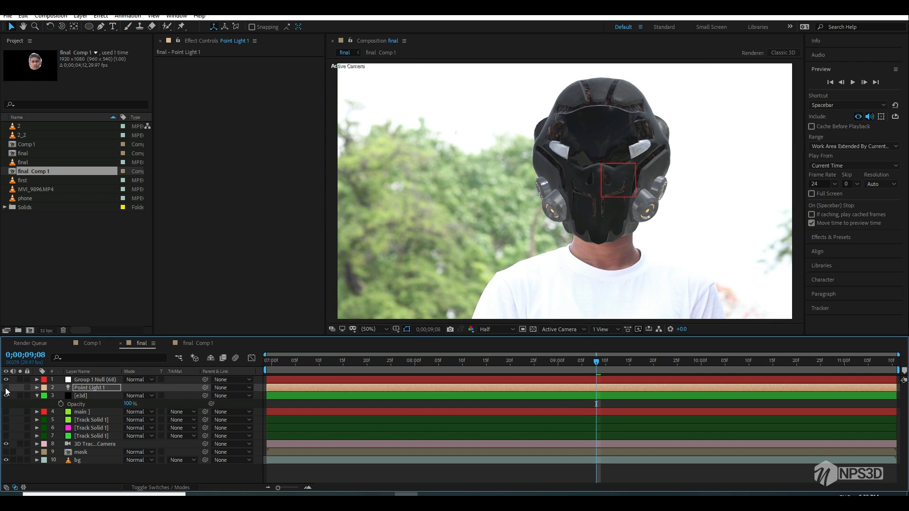
{"action": "left_click", "coordinate": [7, 388]}
{"action": "left_click", "coordinate": [7, 388]}
{"action": "left_click", "coordinate": [7, 388]}
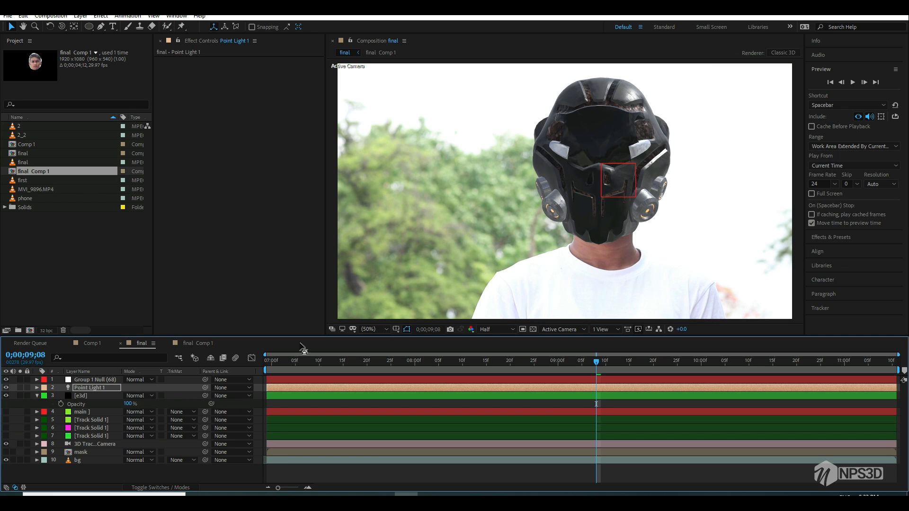
Step: Open the environment texture settings in the e3d layer's scene setup and set contrast to -31% and brightness to 166%
{"action": "left_click", "coordinate": [81, 395]}
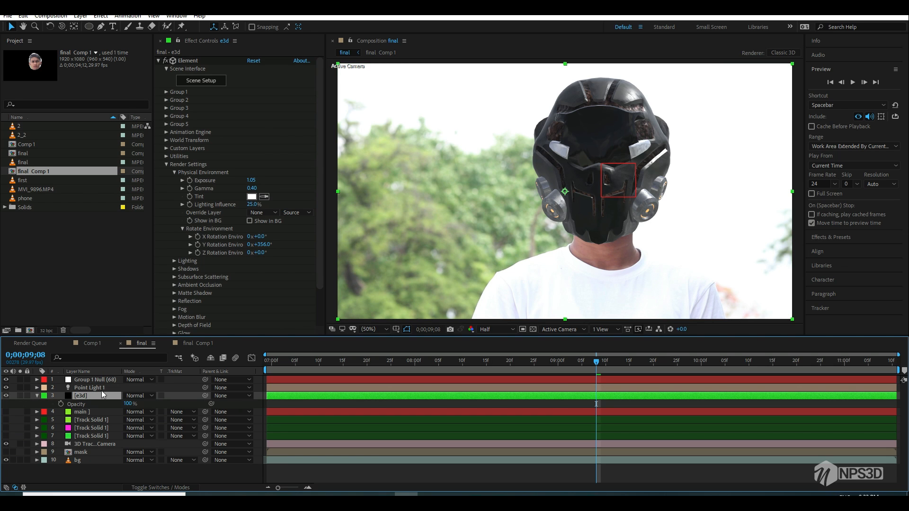
{"action": "left_click", "coordinate": [211, 82]}
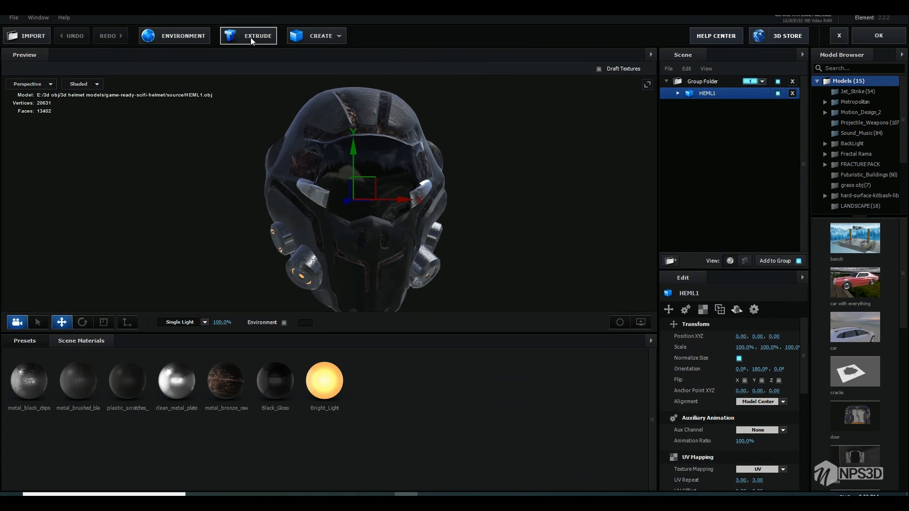
{"action": "left_click", "coordinate": [166, 37]}
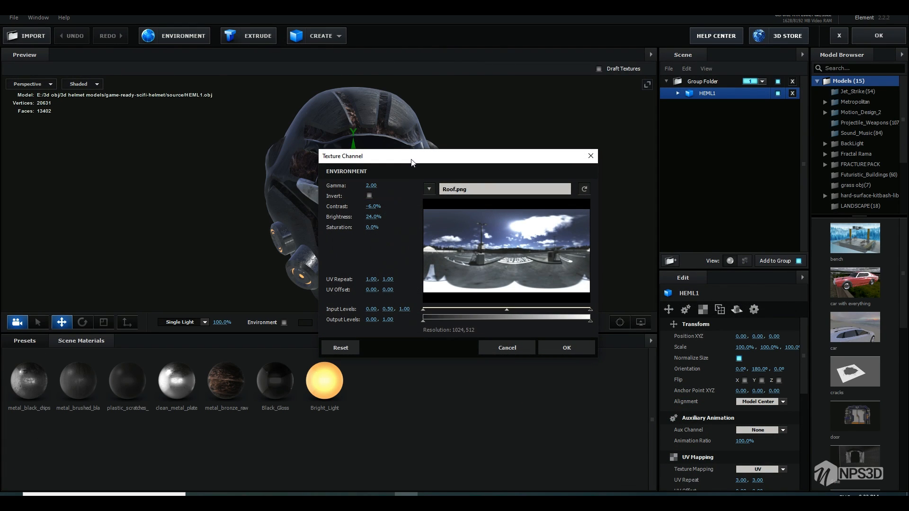
{"action": "left_click_drag", "start_coordinate": [411, 162], "coordinate": [707, 169]}
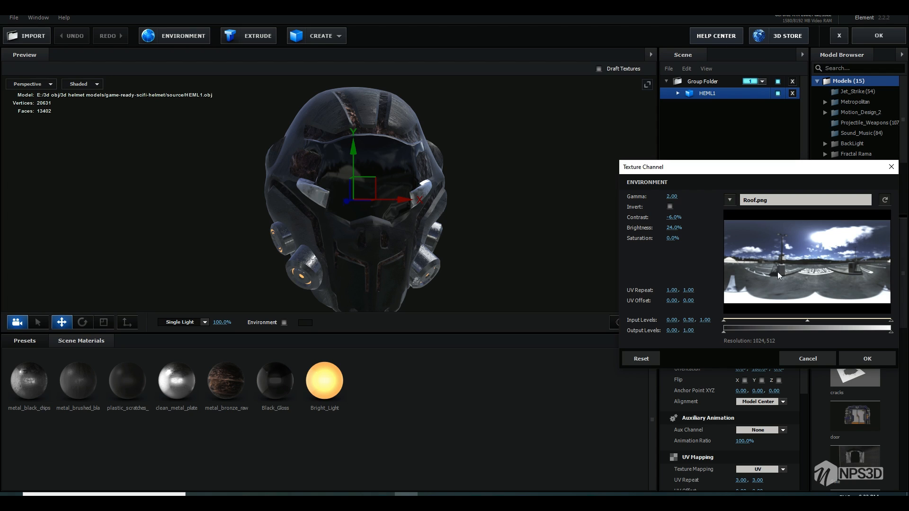
{"action": "left_click_drag", "start_coordinate": [713, 172], "coordinate": [704, 169]}
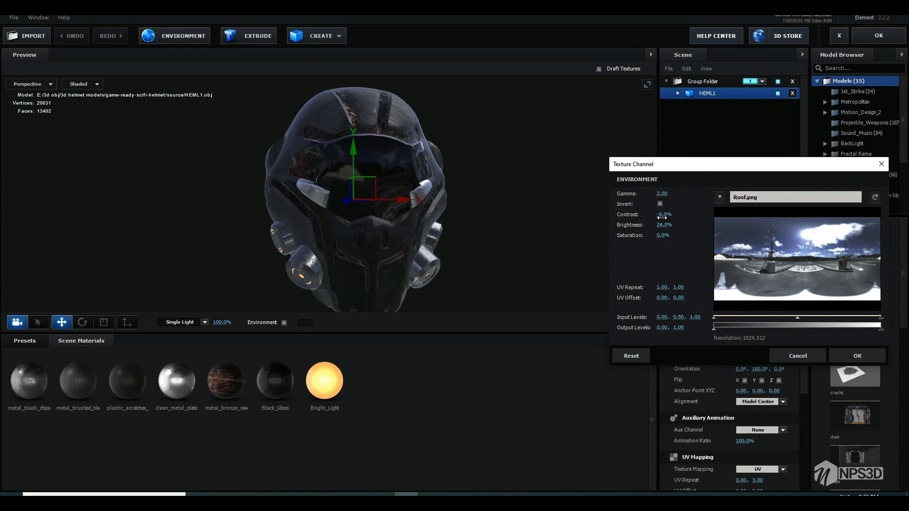
{"action": "left_click_drag", "start_coordinate": [662, 217], "coordinate": [726, 220]}
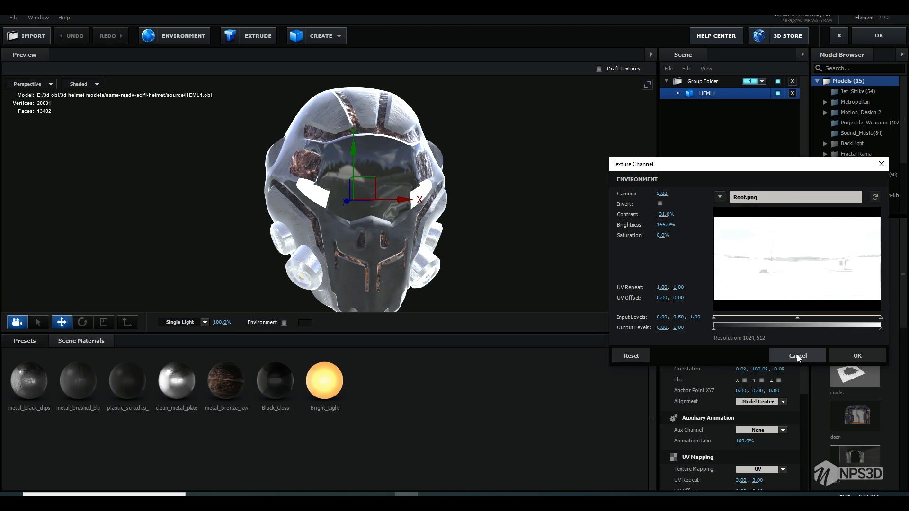
Step: Set the environment texture's brightness to 15% and accept the texture settings
{"action": "left_click", "coordinate": [662, 225]}
{"action": "type", "text": "1."}
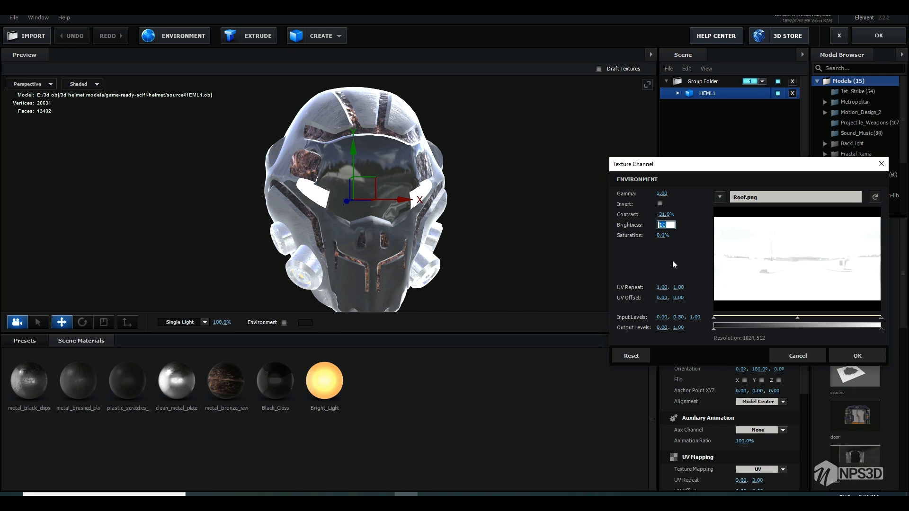
{"action": "type", "text": "0"}
{"action": "key", "text": "Return"}
{"action": "mouse_move", "coordinate": [663, 225]}
{"action": "left_mouse_down"}
{"action": "mouse_move", "coordinate": [641, 226]}
{"action": "mouse_move", "coordinate": [676, 225]}
{"action": "mouse_move", "coordinate": [665, 226]}
{"action": "left_mouse_up"}
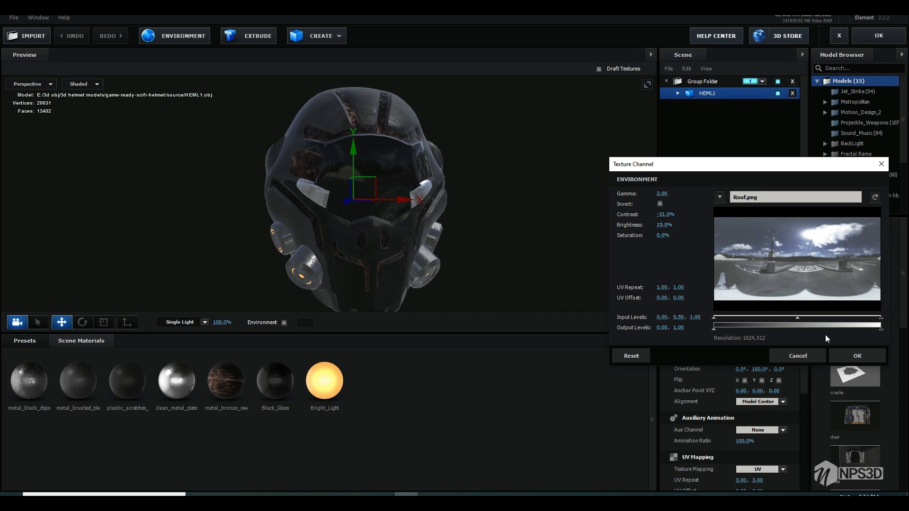
{"action": "left_click", "coordinate": [843, 350]}
Step: Replace the Roof.png environment texture with quarry_02_4k.hdr from the hdri folder on the OTHERS (E:) drive
{"action": "left_click", "coordinate": [172, 35]}
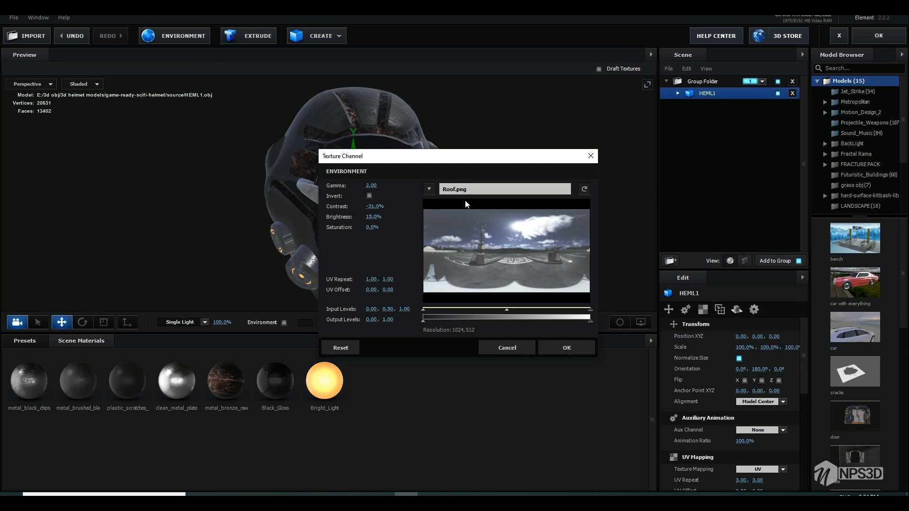
{"action": "left_click", "coordinate": [469, 190]}
{"action": "left_click", "coordinate": [298, 346]}
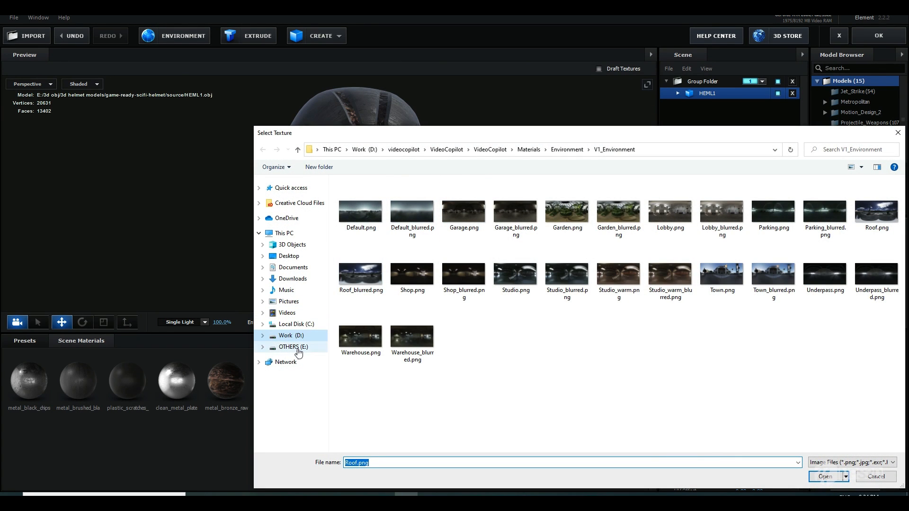
{"action": "double_click", "coordinate": [494, 348]}
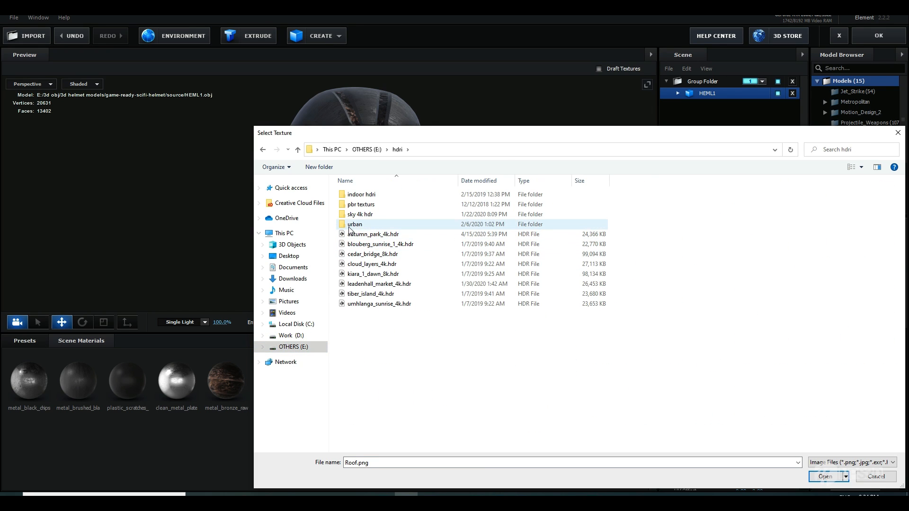
{"action": "left_click", "coordinate": [376, 234]}
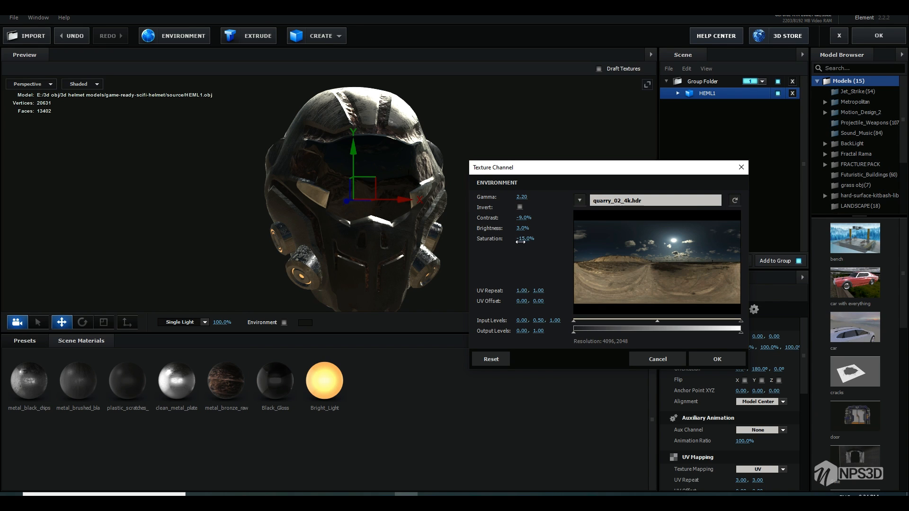
Step: Set the environment texture's saturation to -31% and contrast to -24%, accept the settings and close the scene setup
{"action": "left_click_drag", "start_coordinate": [521, 241], "coordinate": [504, 245]}
{"action": "left_click_drag", "start_coordinate": [523, 218], "coordinate": [517, 221]}
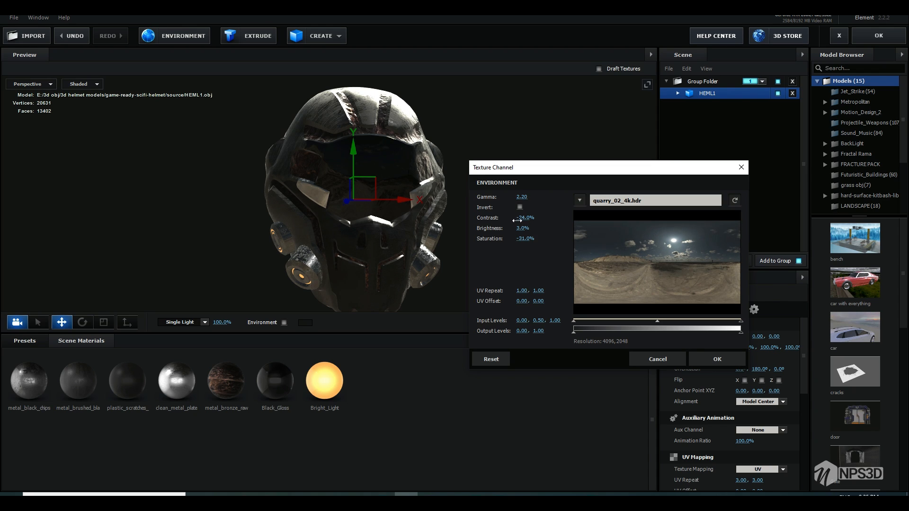
{"action": "left_click", "coordinate": [717, 359]}
{"action": "left_click", "coordinate": [870, 40]}
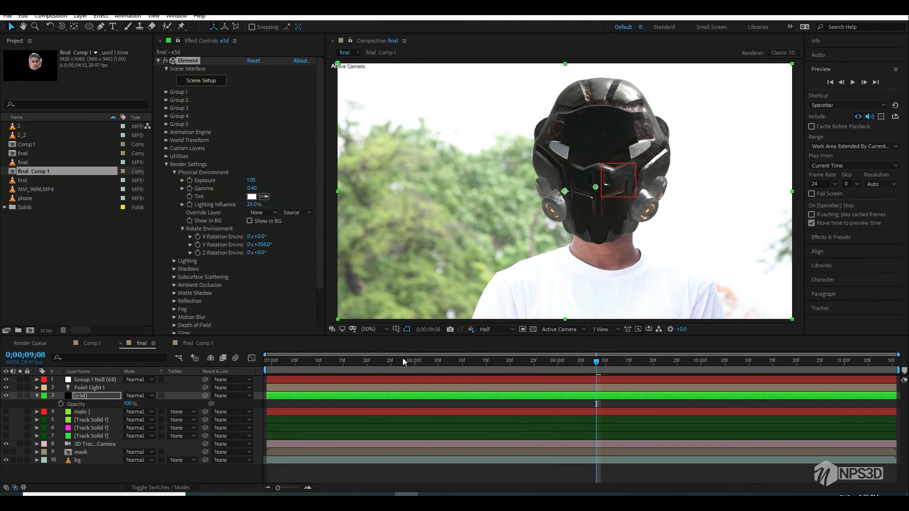
Step: Play back the final composition to review the helmet under the new environment, stop playback and save the project
{"action": "key", "text": "space"}
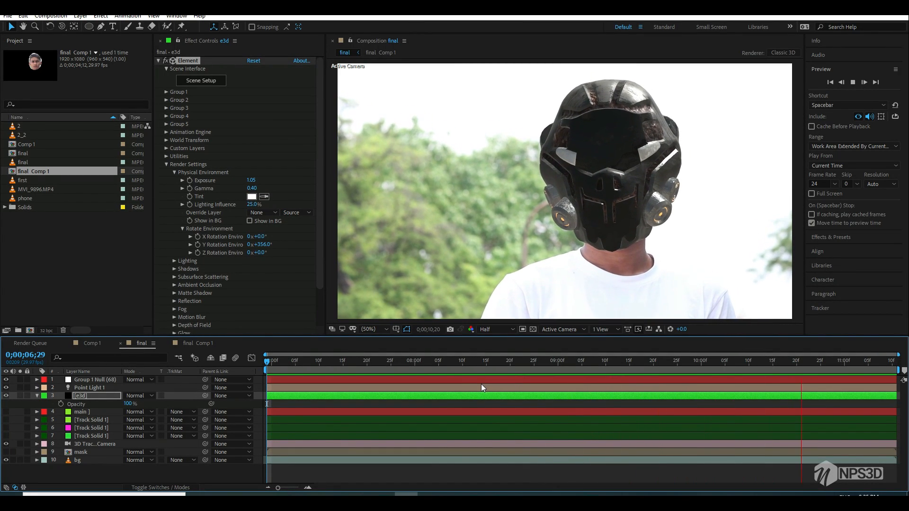
{"action": "key", "text": "space"}
{"action": "key", "text": "ctrl+s"}
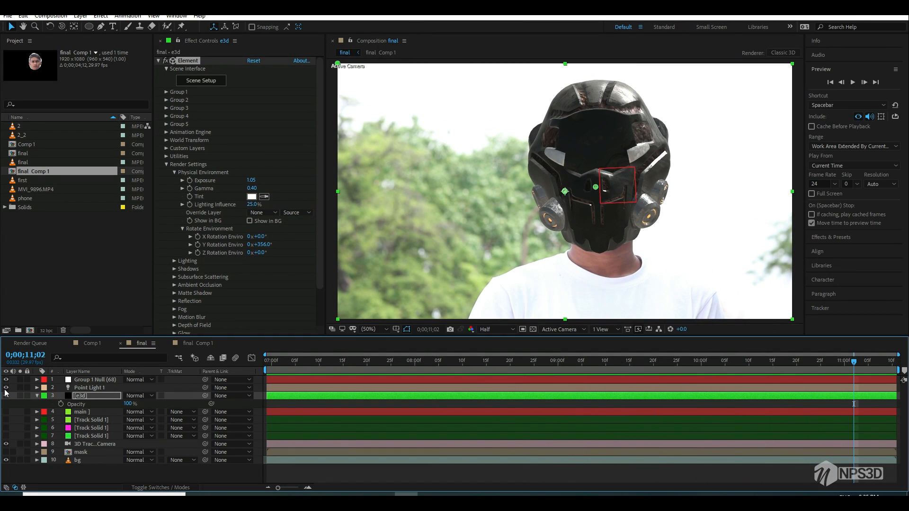
Step: Compare the helmet with Point Light 1 hidden and shown, leave the light on and save the project
{"action": "left_click", "coordinate": [5, 387]}
{"action": "left_click", "coordinate": [6, 388]}
{"action": "left_click", "coordinate": [5, 387]}
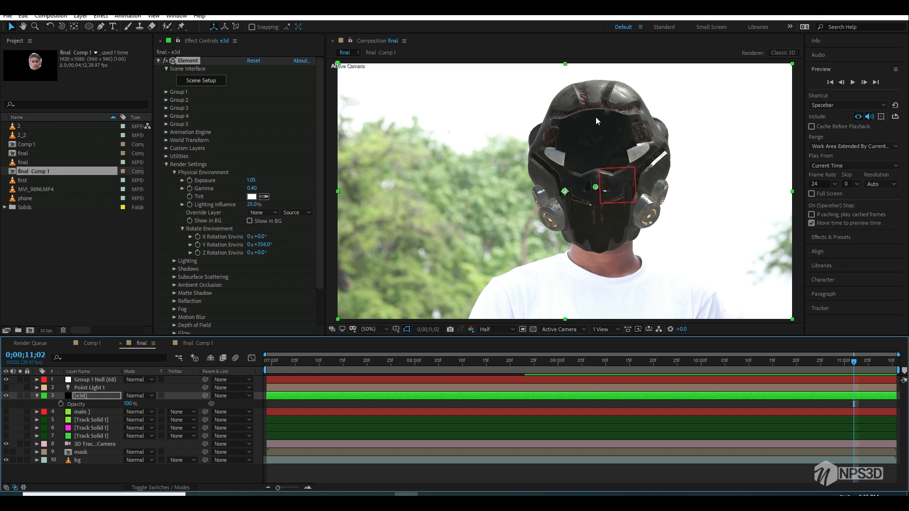
{"action": "left_click", "coordinate": [6, 387]}
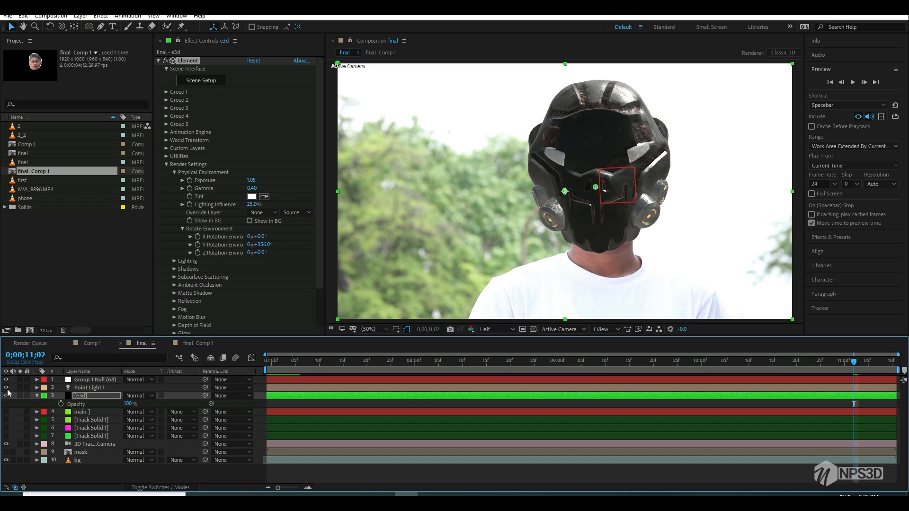
{"action": "key", "text": "ctrl+s"}
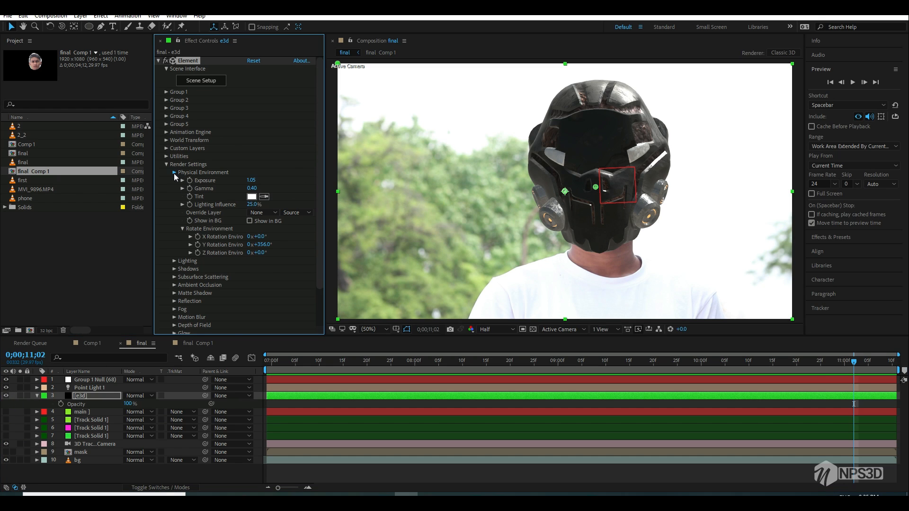
Step: Enable ambient occlusion in the e3d layer's render settings and raise the SSAO intensity to 29.3
{"action": "left_click", "coordinate": [175, 173]}
{"action": "left_click", "coordinate": [173, 205]}
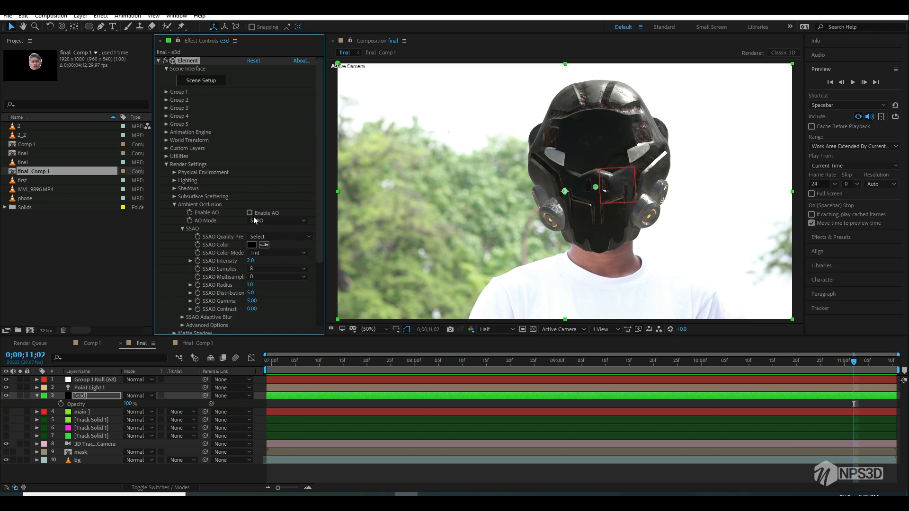
{"action": "left_click", "coordinate": [250, 213]}
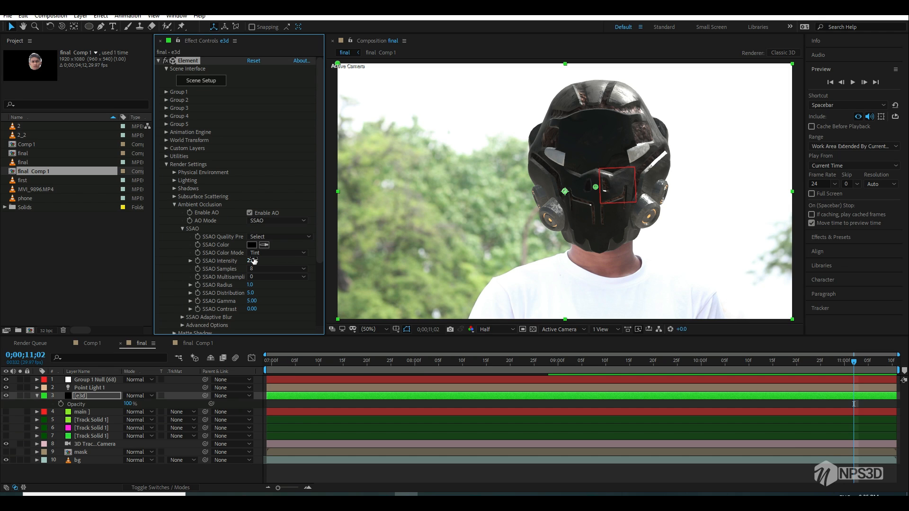
{"action": "left_click_drag", "start_coordinate": [249, 261], "coordinate": [337, 261]}
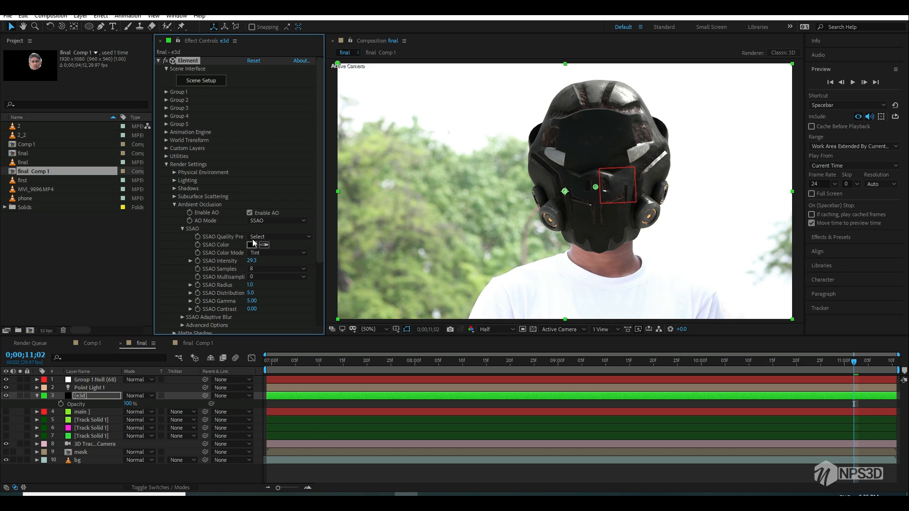
Step: Switch the ambient occlusion mode to Ray-Traced and set the RTAO contrast to 0.8
{"action": "left_click", "coordinate": [268, 222]}
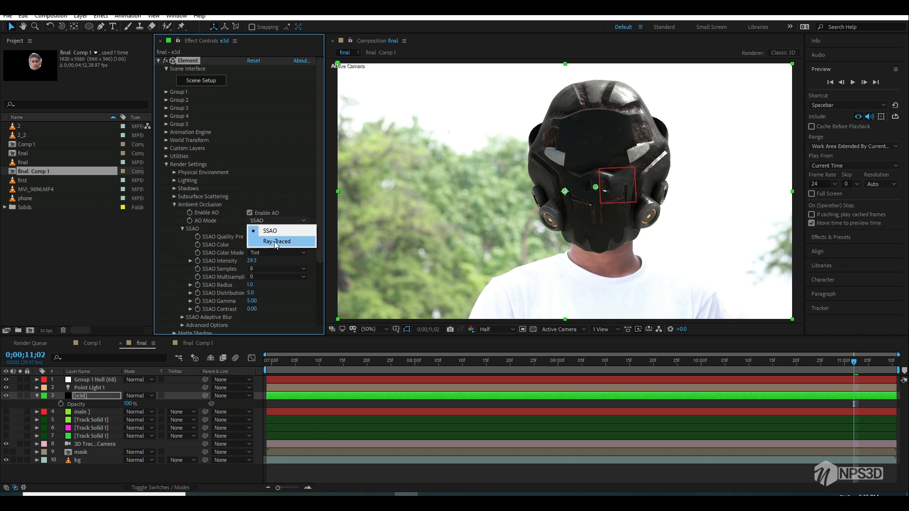
{"action": "left_click", "coordinate": [276, 242]}
{"action": "scroll", "coordinate": [271, 242], "scroll_direction": "down", "scroll_amount": 1}
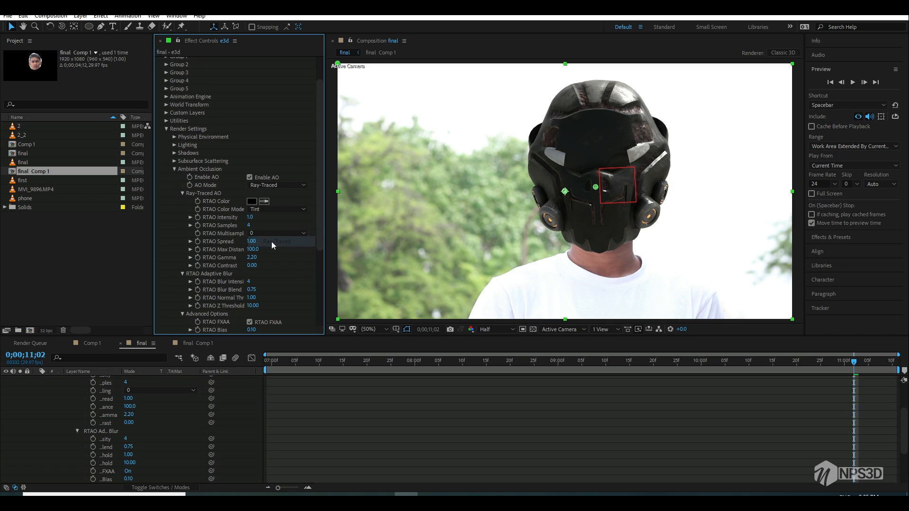
{"action": "left_click", "coordinate": [252, 266]}
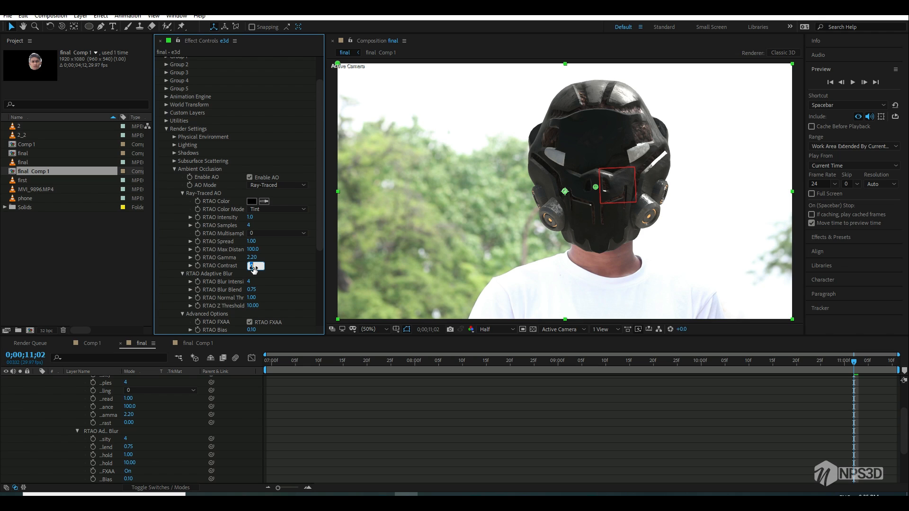
{"action": "type", "text": "0.8"}
{"action": "key", "text": "Return"}
Step: Move to 0;00;08;00 and compare the helmet with ambient occlusion disabled and enabled
{"action": "left_click", "coordinate": [329, 367]}
{"action": "left_click_drag", "start_coordinate": [328, 367], "coordinate": [415, 367]}
{"action": "left_click", "coordinate": [258, 178]}
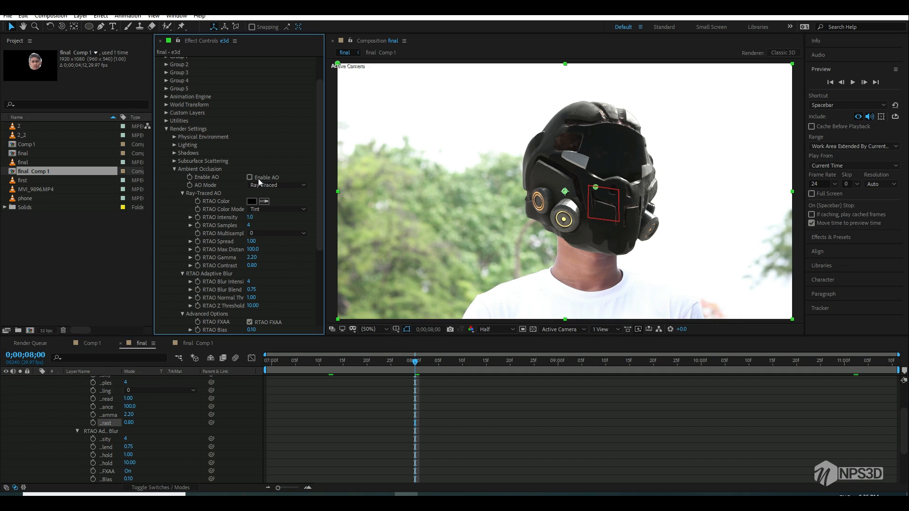
{"action": "left_click", "coordinate": [258, 178]}
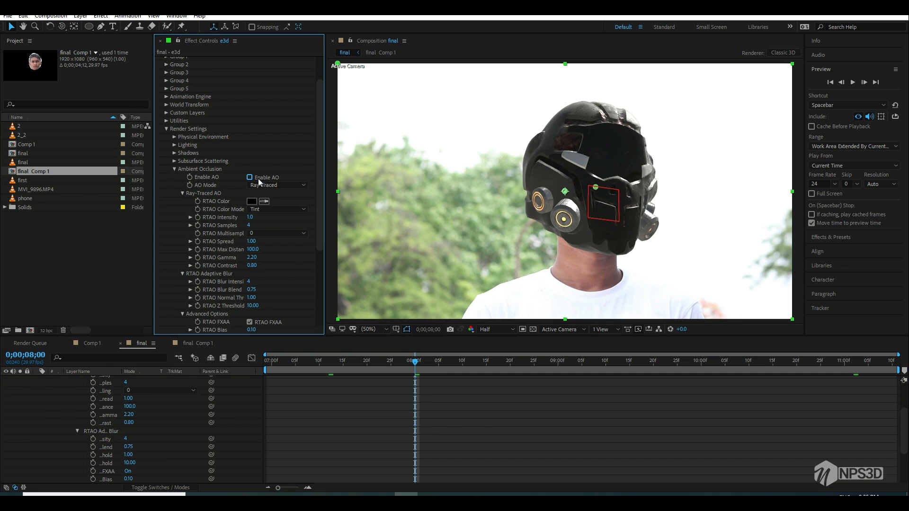
{"action": "left_click", "coordinate": [253, 250]}
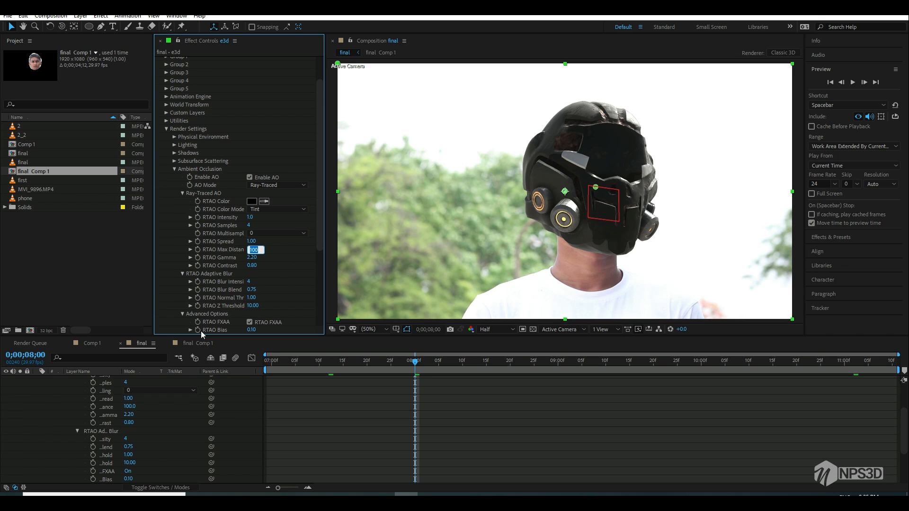
Step: Collapse the e3d layer's expanded properties and compare the shot with the e3d layer hidden and shown
{"action": "left_click", "coordinate": [77, 431]}
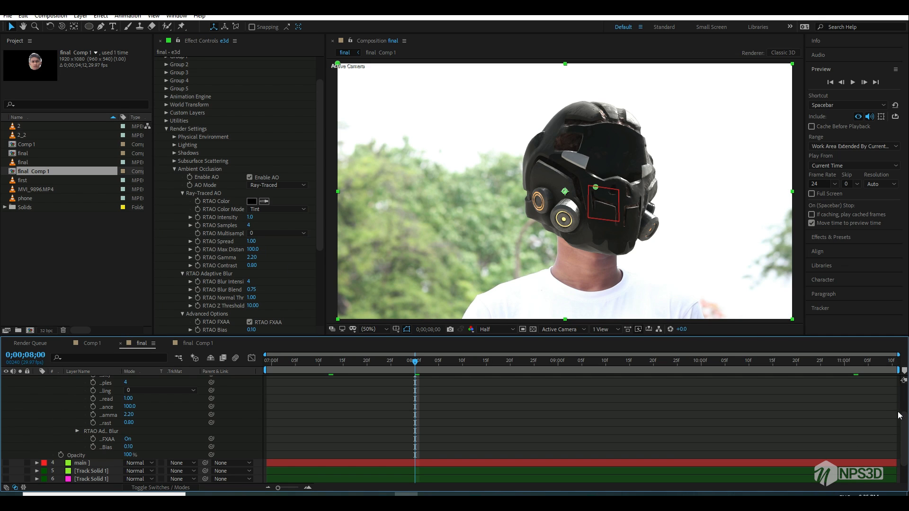
{"action": "left_click_drag", "start_coordinate": [903, 416], "coordinate": [904, 386]}
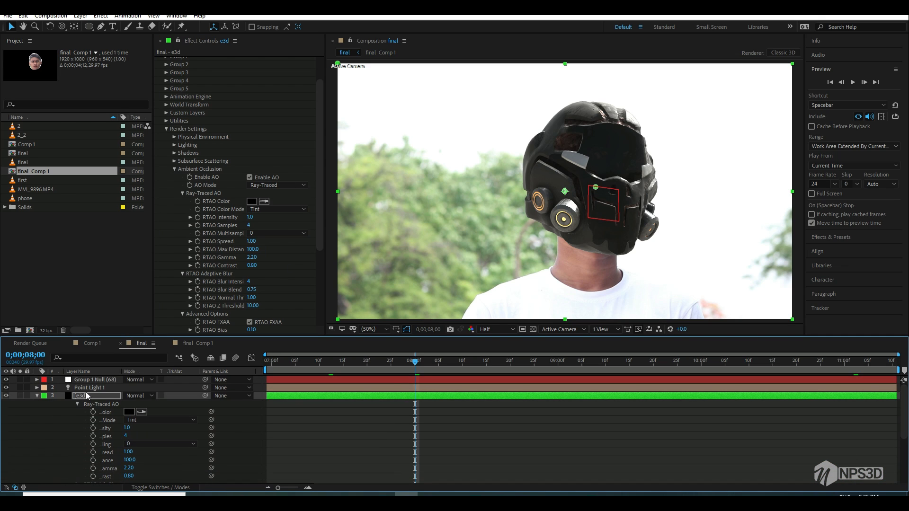
{"action": "left_click", "coordinate": [36, 395]}
{"action": "left_click", "coordinate": [6, 396]}
{"action": "left_click", "coordinate": [6, 396]}
{"action": "left_click", "coordinate": [6, 396]}
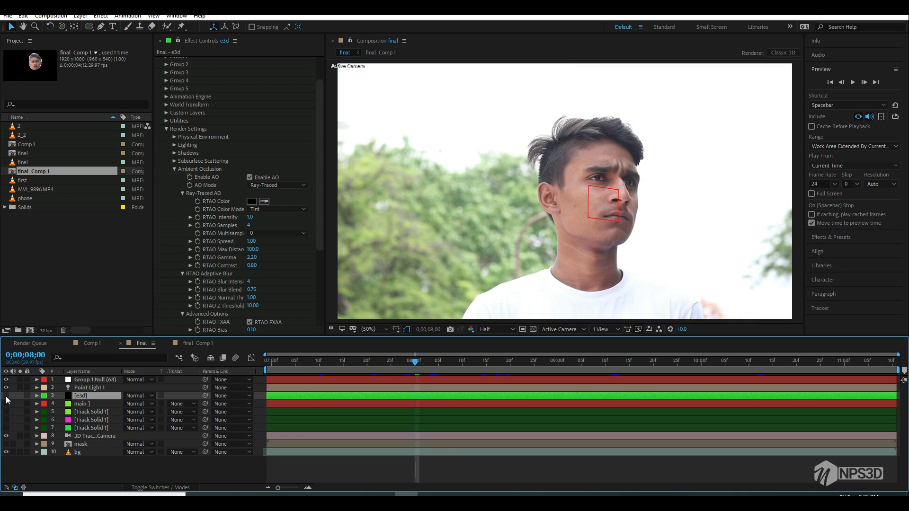
{"action": "left_click", "coordinate": [5, 396]}
{"action": "left_click", "coordinate": [6, 396]}
{"action": "left_click", "coordinate": [6, 396]}
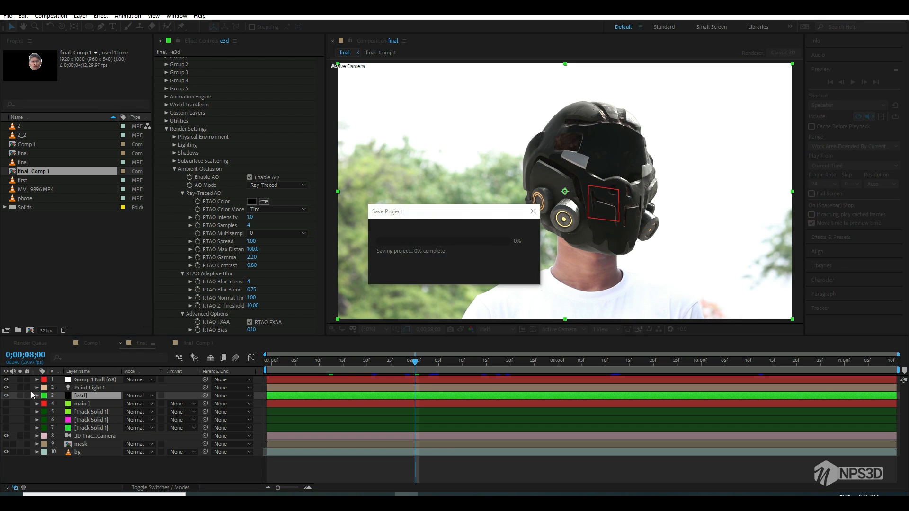
{"action": "left_click", "coordinate": [175, 169]}
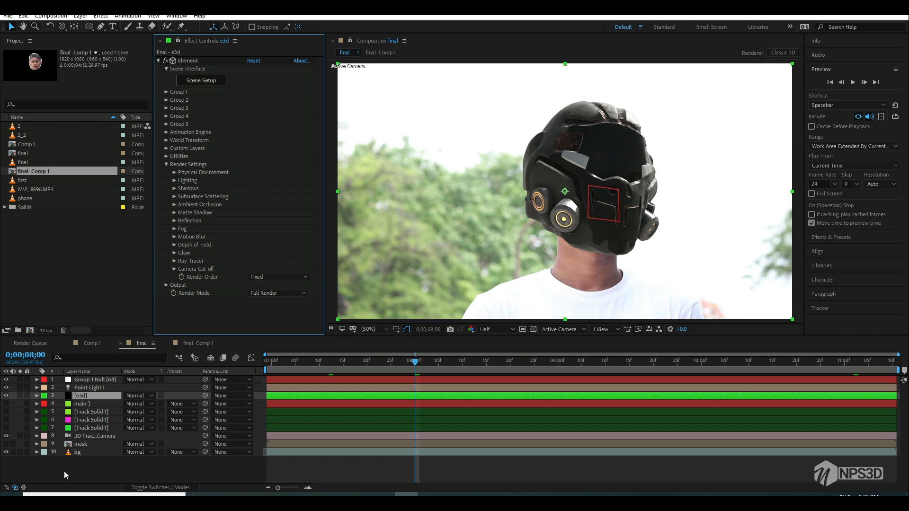
Step: Create a new square composition, Comp 2, with a height of 1080 px to match its width
{"action": "left_click", "coordinate": [30, 330]}
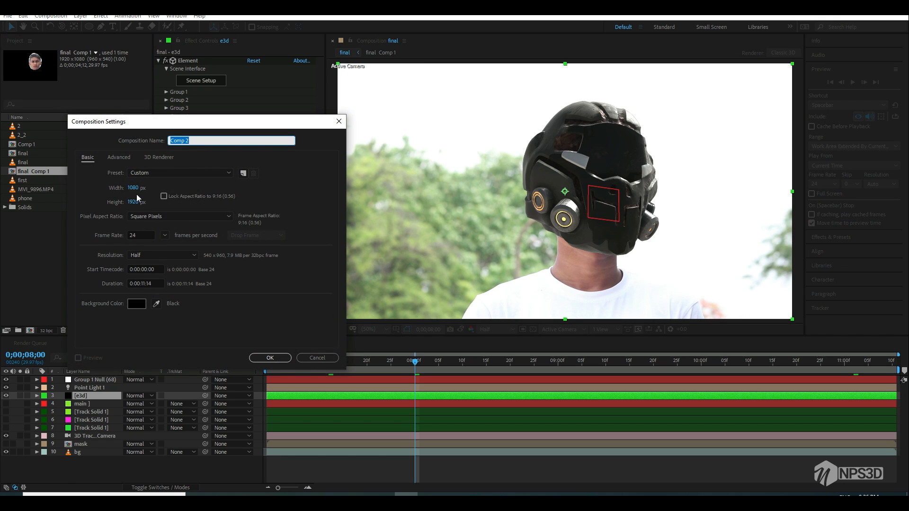
{"action": "left_click", "coordinate": [134, 202]}
{"action": "type", "text": "1080"}
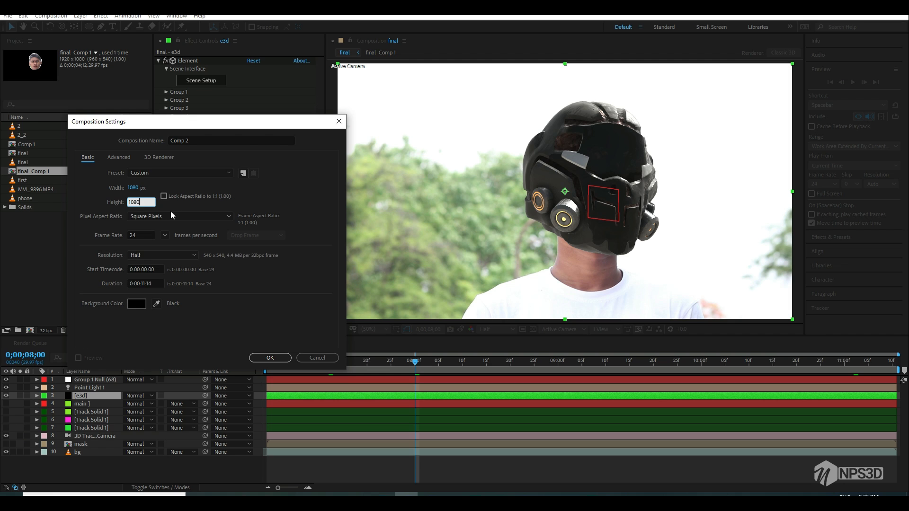
{"action": "left_click", "coordinate": [270, 357]}
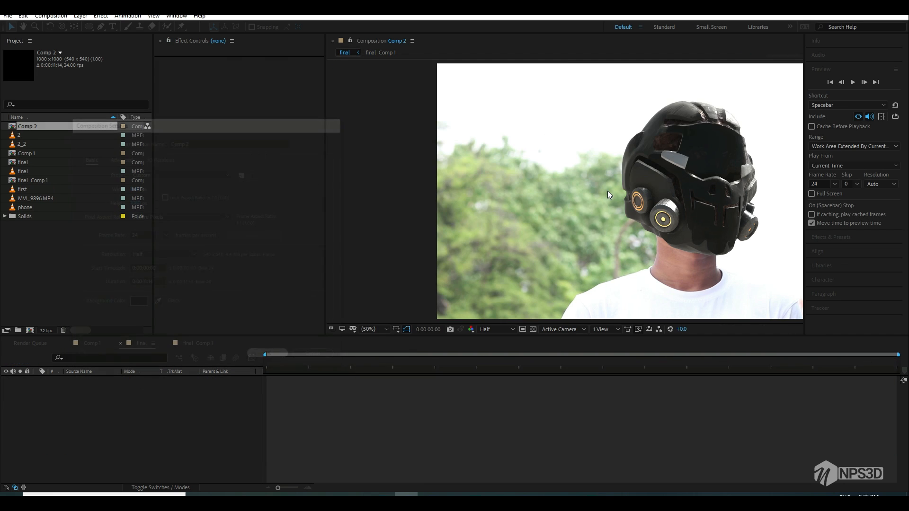
Step: Add a black 1080 × 1080 px solid to Comp 2
{"action": "right_click", "coordinate": [222, 379]}
{"action": "right_click", "coordinate": [201, 396]}
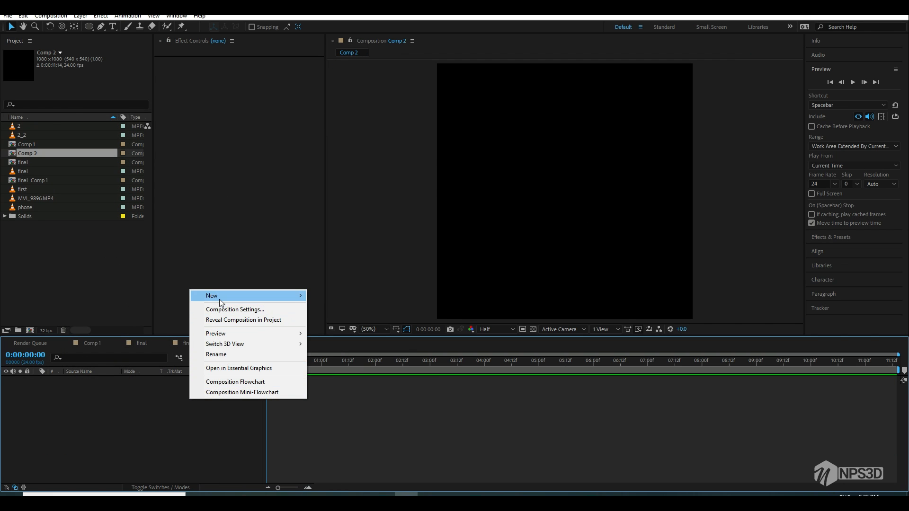
{"action": "mouse_move", "coordinate": [239, 298]}
{"action": "left_click", "coordinate": [330, 319]}
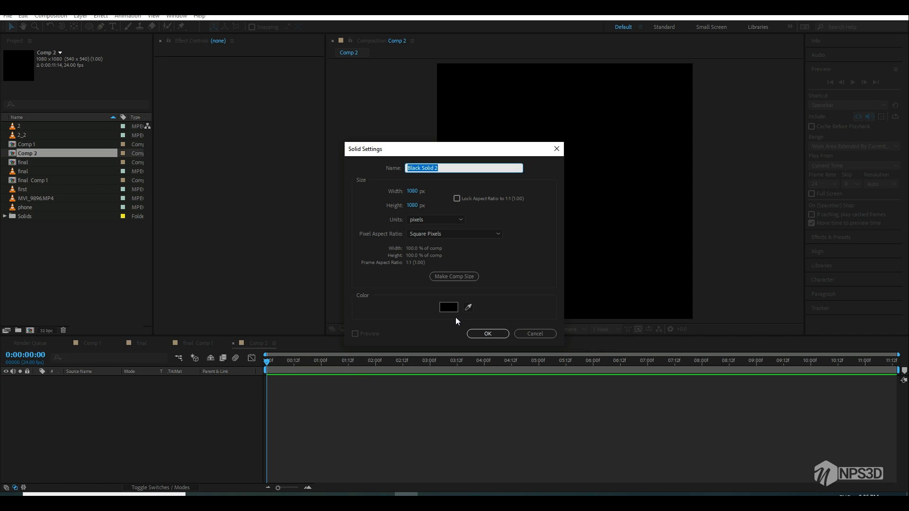
{"action": "left_click", "coordinate": [448, 307]}
{"action": "left_click", "coordinate": [569, 272]}
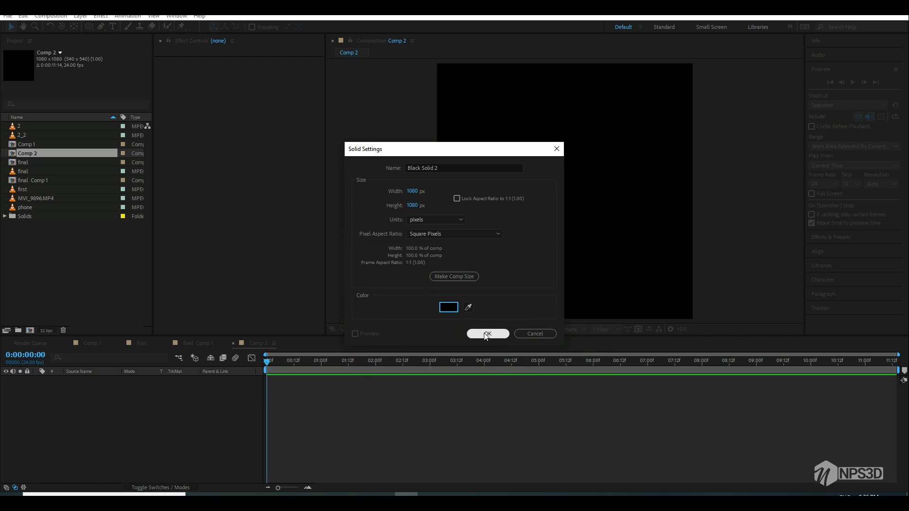
{"action": "left_click", "coordinate": [487, 331]}
Step: Rename the black solid layer in Comp 2 as bg
{"action": "mouse_move", "coordinate": [91, 380]}
{"action": "left_mouse_down"}
{"action": "mouse_move", "coordinate": [91, 442]}
{"action": "mouse_move", "coordinate": [87, 379]}
{"action": "left_mouse_up"}
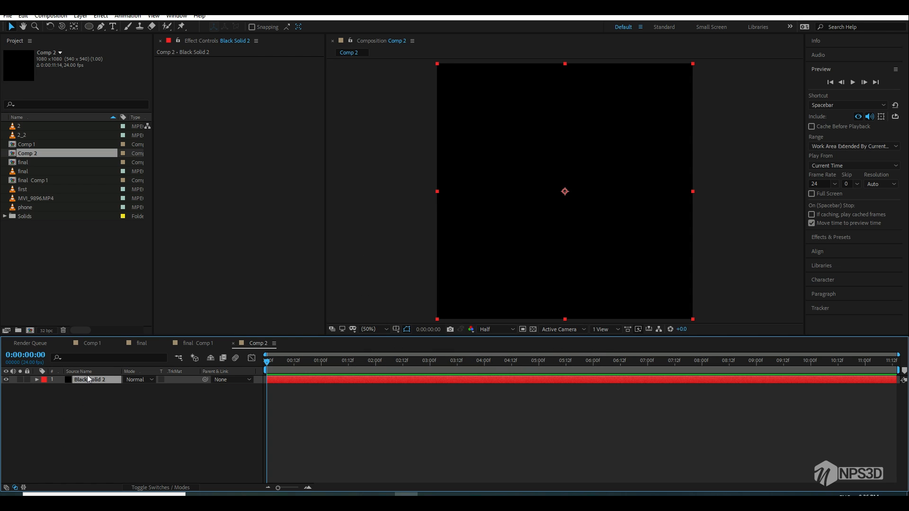
{"action": "key", "text": "Return"}
{"action": "type", "text": "bg"}
{"action": "left_click", "coordinate": [89, 407]}
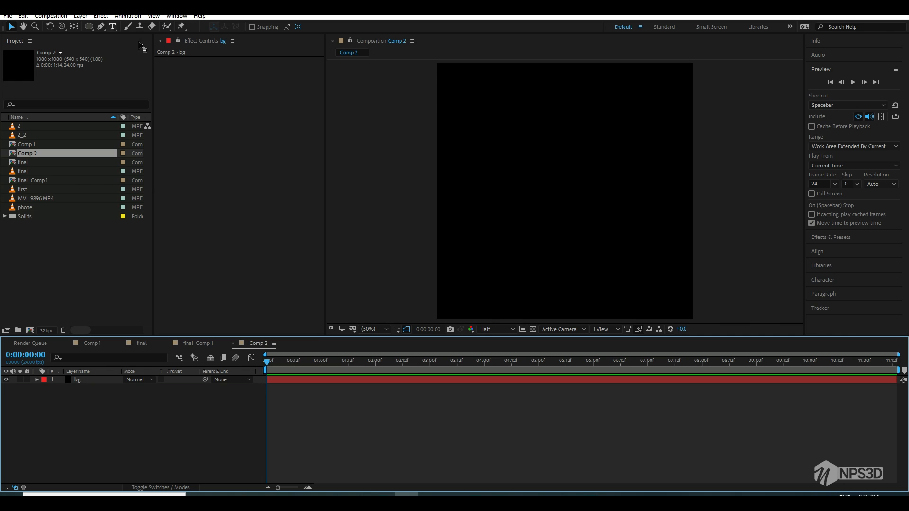
Step: Add a yellow (FFEB3E) 1080 × 1080 px solid above the bg layer in Comp 2
{"action": "right_click", "coordinate": [138, 393]}
{"action": "mouse_move", "coordinate": [161, 311]}
{"action": "left_click", "coordinate": [277, 336]}
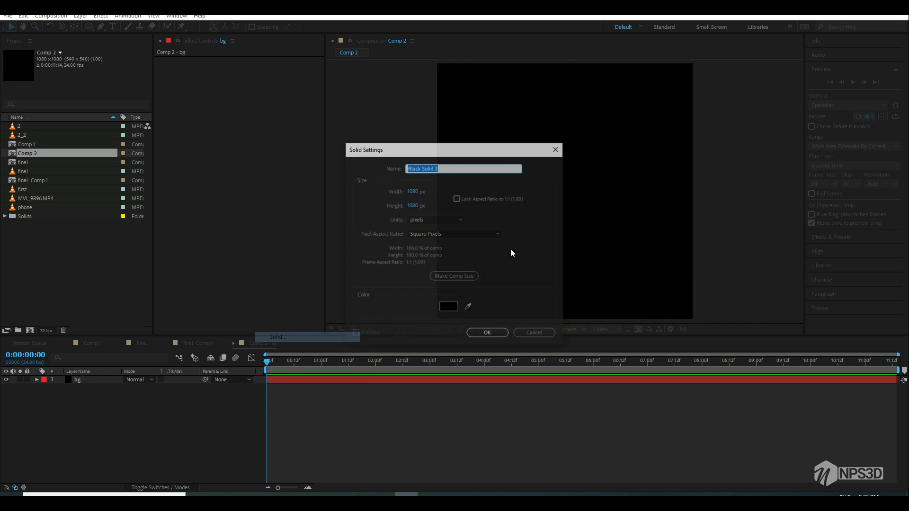
{"action": "left_click", "coordinate": [449, 306]}
{"action": "left_click", "coordinate": [494, 370]}
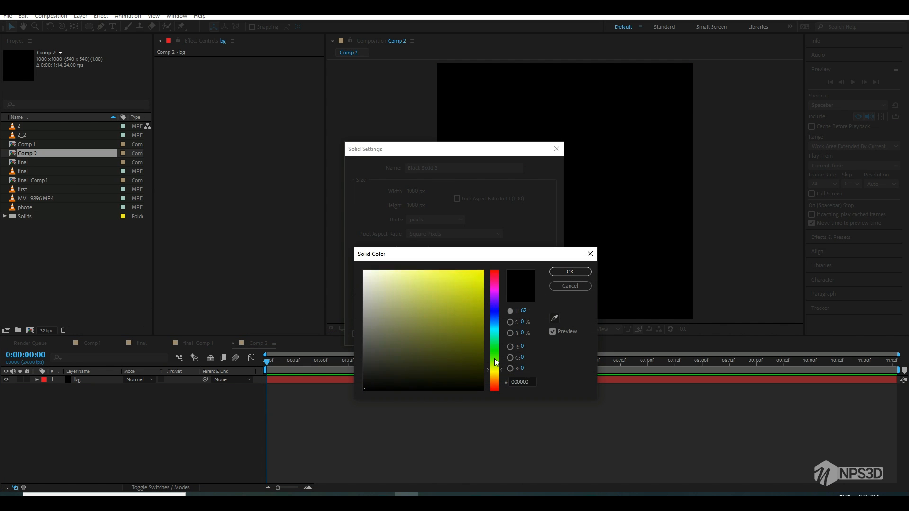
{"action": "left_click_drag", "start_coordinate": [495, 362], "coordinate": [498, 375]}
{"action": "left_click", "coordinate": [459, 301]}
{"action": "left_click", "coordinate": [570, 272]}
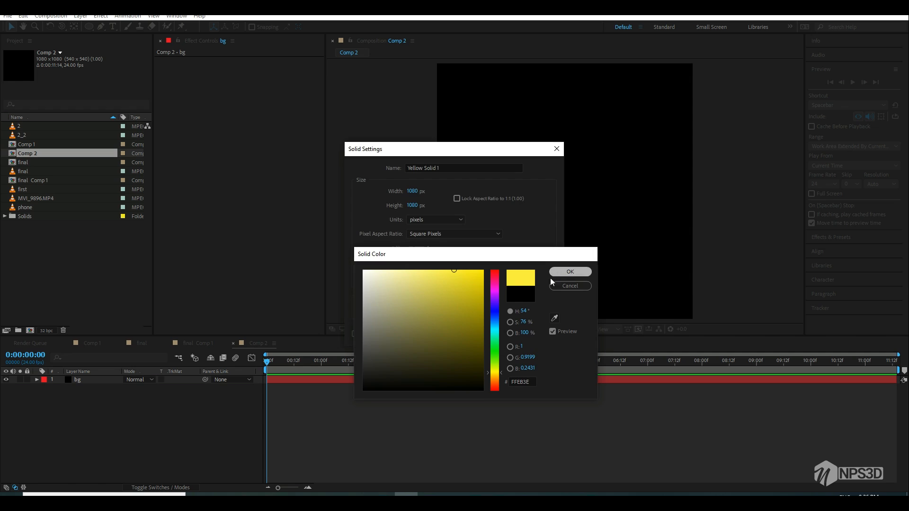
{"action": "left_click", "coordinate": [485, 336]}
Step: Mask the yellow solid to a small circle centred in the composition with the Ellipse tool
{"action": "key", "text": "q"}
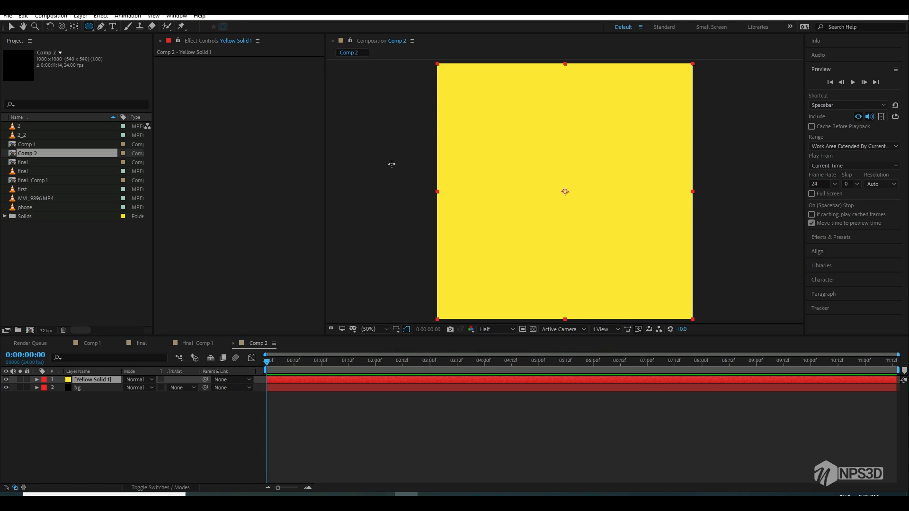
{"action": "left_click_drag", "start_coordinate": [564, 191], "coordinate": [578, 209]}
Step: Move the circle layer about 160 px up and 180 px left to serve as the left eye
{"action": "left_click", "coordinate": [101, 379]}
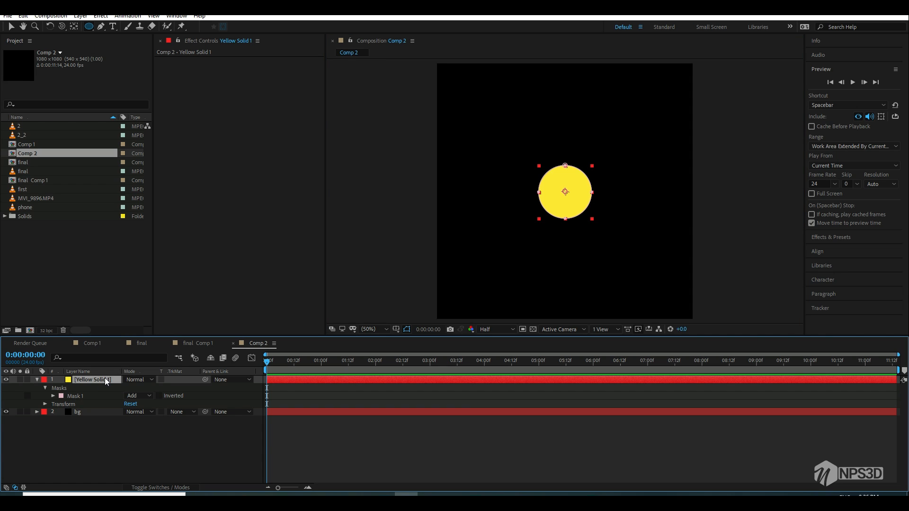
{"action": "key", "text": "shift+Up"}
{"action": "key", "text": "shift+Up"}
{"action": "key", "text": "shift+Up"}
{"action": "key", "text": "shift+Up"}
{"action": "key", "text": "shift+Up"}
{"action": "key", "text": "shift+Up"}
{"action": "key", "text": "shift+Up"}
{"action": "key", "text": "shift+Up"}
{"action": "key", "text": "shift+Up"}
{"action": "key", "text": "shift+Up"}
{"action": "key", "text": "shift+Up"}
{"action": "key", "text": "shift+Up"}
{"action": "key", "text": "shift+Left"}
{"action": "key", "text": "shift+Left"}
{"action": "key", "text": "shift+Left"}
{"action": "key", "text": "shift+Left"}
{"action": "key", "text": "shift+Left"}
{"action": "key", "text": "shift+Left"}
{"action": "key", "text": "shift+Left"}
{"action": "key", "text": "shift+Left"}
{"action": "key", "text": "shift+Left"}
{"action": "key", "text": "shift+Left"}
{"action": "key", "text": "shift+Left"}
{"action": "key", "text": "shift+Left"}
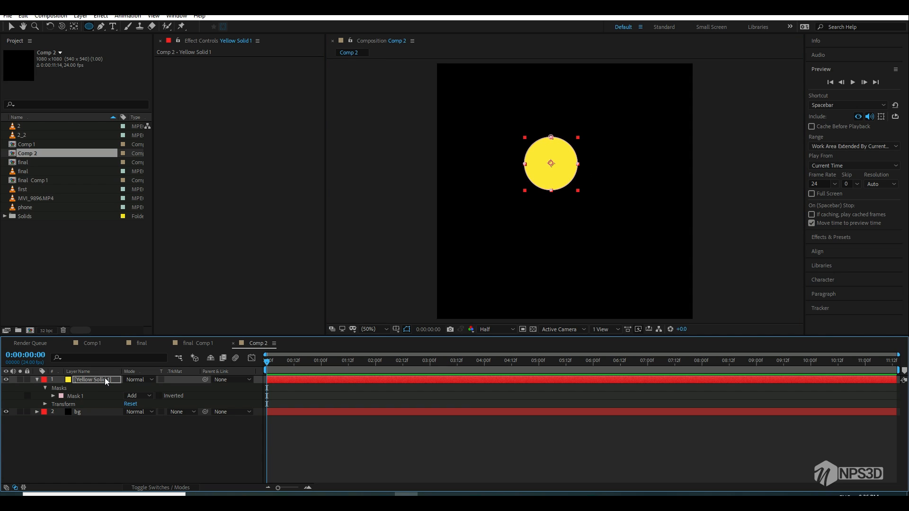
{"action": "key", "text": "shift+Up"}
{"action": "key", "text": "shift+Up"}
{"action": "key", "text": "shift+Up"}
{"action": "key", "text": "shift+Up"}
{"action": "key", "text": "shift+Left"}
{"action": "key", "text": "shift+Left"}
{"action": "key", "text": "shift+Left"}
{"action": "key", "text": "shift+Left"}
{"action": "key", "text": "shift+Left"}
{"action": "key", "text": "shift+Left"}
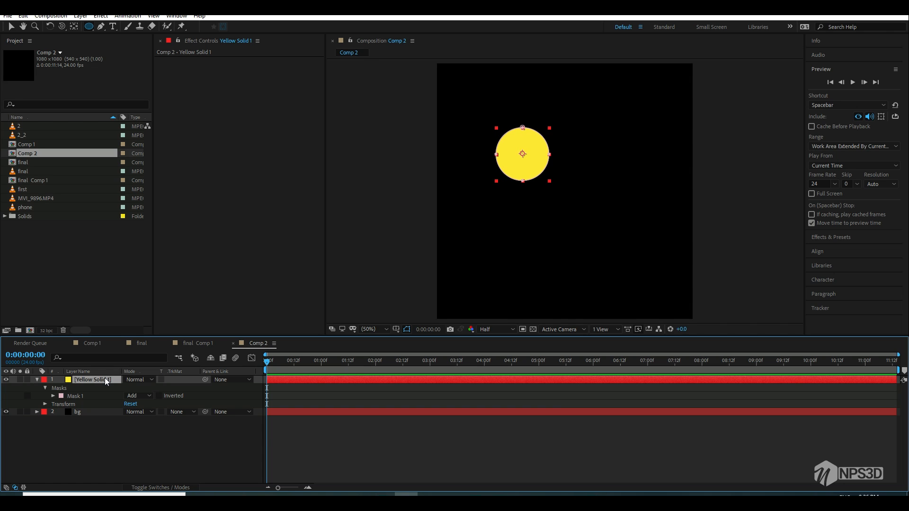
Step: Duplicate the circle layer and move the copy straight right, clear of the original, as the right eye
{"action": "key", "text": "ctrl+d"}
{"action": "key", "text": "shift+Right"}
{"action": "key", "text": "shift+Right"}
{"action": "key", "text": "shift+Right"}
{"action": "key", "text": "shift+Right"}
{"action": "key", "text": "shift+Right"}
{"action": "key", "text": "shift+Right"}
{"action": "key", "text": "shift+Right"}
{"action": "key", "text": "shift+Right"}
{"action": "key", "text": "shift+Right"}
{"action": "key", "text": "shift+Right"}
{"action": "key", "text": "shift+Right"}
{"action": "key", "text": "shift+Right"}
{"action": "key", "text": "shift+Right"}
{"action": "key", "text": "shift+Right"}
{"action": "key", "text": "shift+Right"}
{"action": "key", "text": "shift+Right"}
{"action": "key", "text": "shift+Right"}
{"action": "key", "text": "shift+Right"}
{"action": "key", "text": "shift+Right"}
{"action": "key", "text": "shift+Right"}
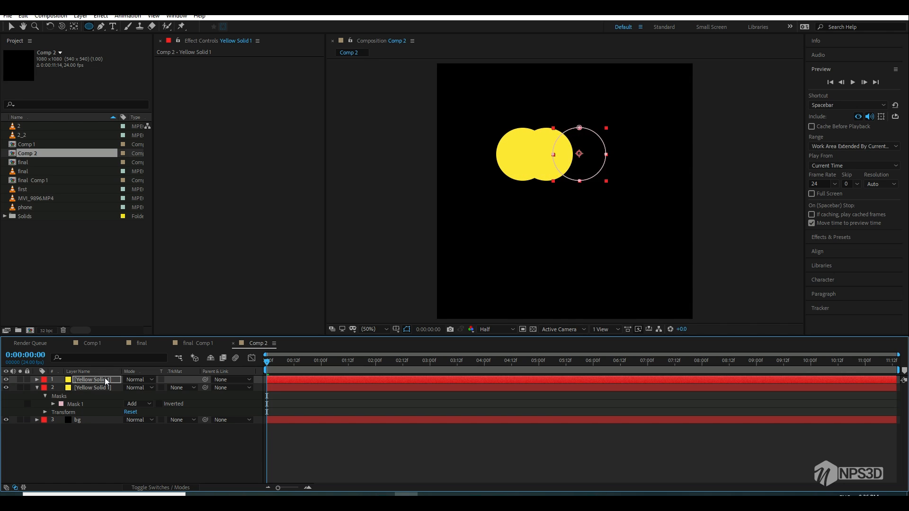
{"action": "key", "text": "shift+Right"}
{"action": "key", "text": "shift+Right"}
{"action": "key", "text": "shift+Right"}
{"action": "key", "text": "shift+Right"}
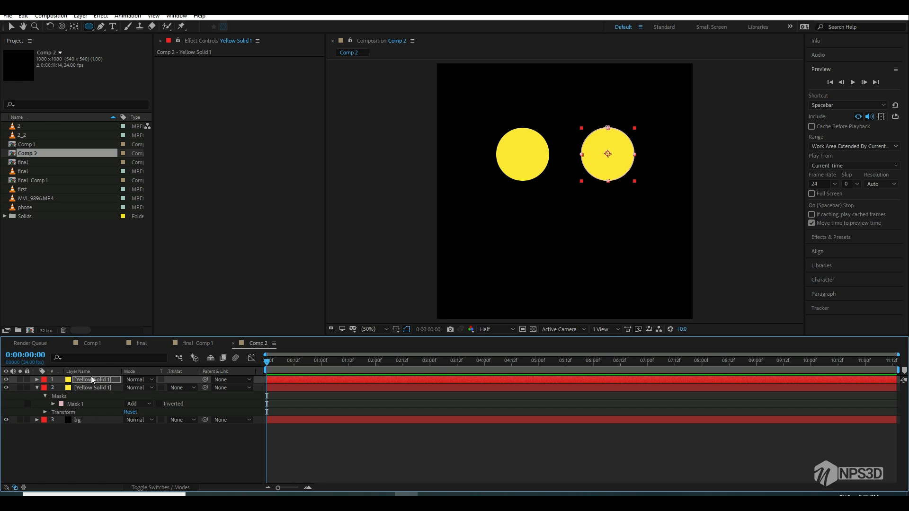
Step: Nudge the left eye circle 20 px to the right
{"action": "left_click", "coordinate": [92, 386]}
{"action": "key", "text": "shift+Right"}
{"action": "key", "text": "shift+Right"}
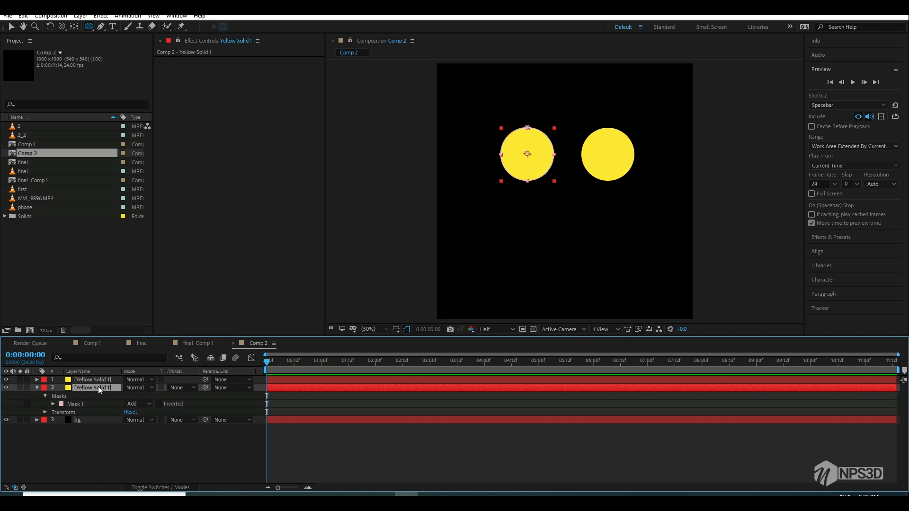
Step: Duplicate the right eye layer and place the copy below the eyes, roughly centred between them
{"action": "left_click", "coordinate": [98, 379]}
{"action": "key", "text": "ctrl+d"}
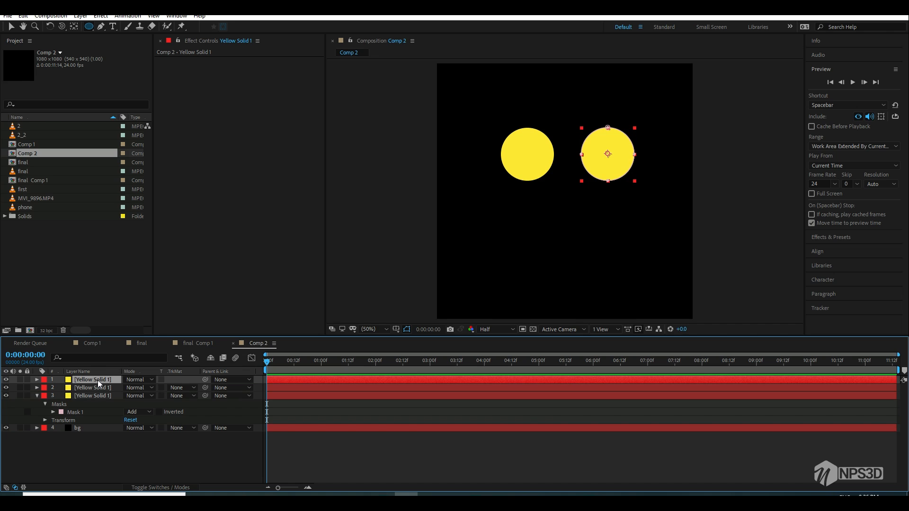
{"action": "key", "text": "shift+Left"}
{"action": "key", "text": "shift+Left"}
{"action": "key", "text": "shift+Left"}
{"action": "key", "text": "shift+Left"}
{"action": "key", "text": "shift+Down"}
{"action": "key", "text": "shift+Down"}
{"action": "key", "text": "shift+Down"}
{"action": "key", "text": "shift+Down"}
{"action": "key", "text": "shift+Down"}
{"action": "key", "text": "shift+Down"}
{"action": "key", "text": "shift+Down"}
{"action": "key", "text": "shift+Down"}
{"action": "key", "text": "shift+Down"}
{"action": "key", "text": "shift+Down"}
{"action": "key", "text": "shift+Down"}
{"action": "key", "text": "shift+Down"}
{"action": "key", "text": "shift+Down"}
{"action": "key", "text": "shift+Down"}
{"action": "key", "text": "shift+Down"}
{"action": "key", "text": "shift+Down"}
{"action": "key", "text": "shift+Down"}
{"action": "key", "text": "shift+Down"}
{"action": "key", "text": "shift+Down"}
{"action": "key", "text": "shift+Down"}
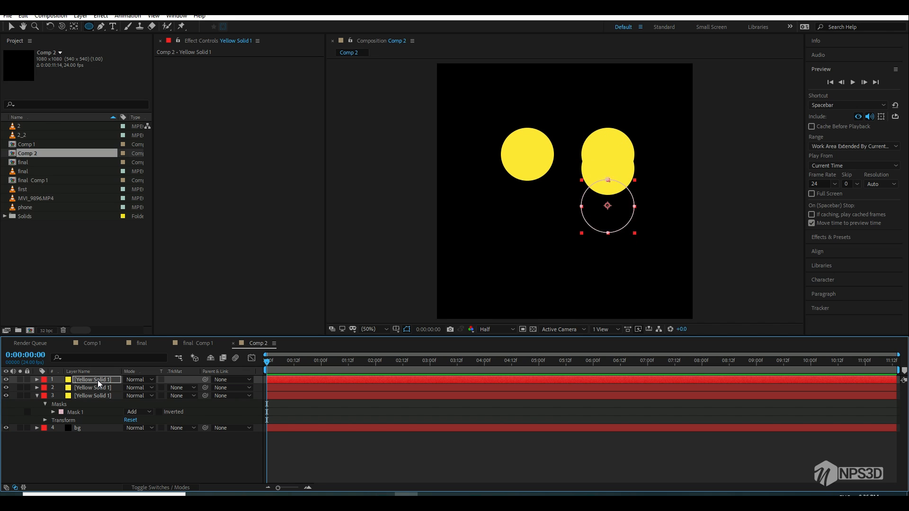
{"action": "key", "text": "shift+Left"}
{"action": "key", "text": "shift+Left"}
{"action": "key", "text": "shift+Left"}
{"action": "key", "text": "shift+Left"}
{"action": "key", "text": "shift+Left"}
{"action": "key", "text": "shift+Left"}
{"action": "key", "text": "shift+Left"}
{"action": "key", "text": "shift+Left"}
{"action": "key", "text": "shift+Left"}
{"action": "key", "text": "shift+Left"}
{"action": "key", "text": "shift+Up"}
{"action": "key", "text": "shift+Up"}
{"action": "key", "text": "shift+Up"}
{"action": "key", "text": "shift+Up"}
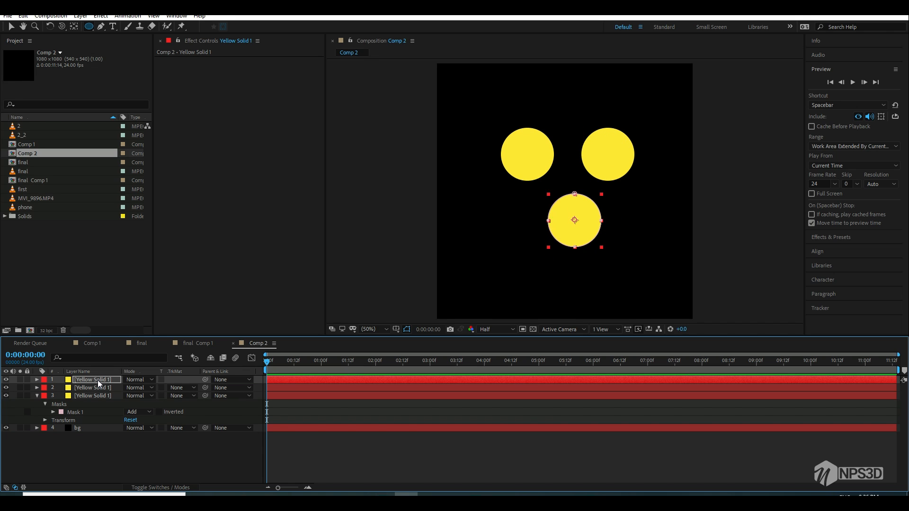
{"action": "key", "text": "shift+Left"}
{"action": "key", "text": "shift+Left"}
{"action": "key", "text": "shift+Right"}
{"action": "key", "text": "shift+Right"}
{"action": "key", "text": "shift+Left"}
{"action": "key", "text": "shift+Left"}
Step: Reshape the lower circle's mask points into a wide smiling mouth with raised corners
{"action": "key", "text": "v"}
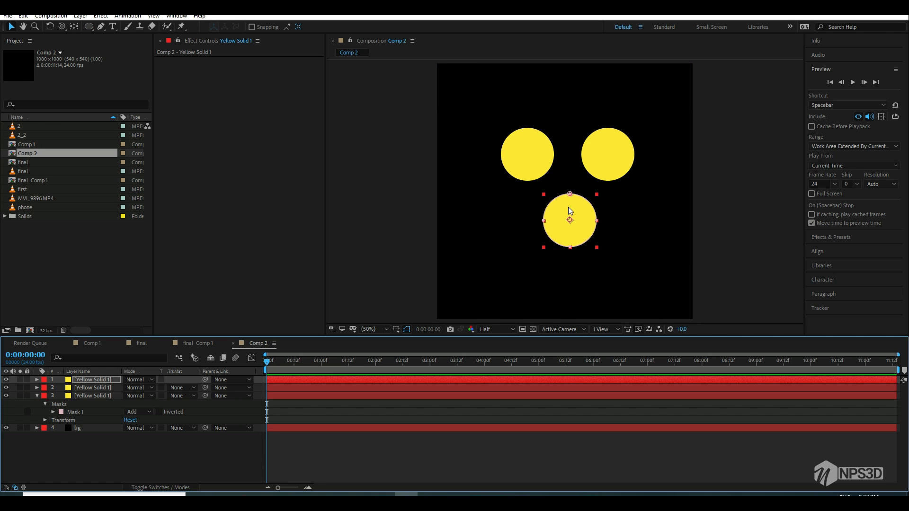
{"action": "left_click_drag", "start_coordinate": [570, 195], "coordinate": [521, 221]}
{"action": "mouse_move", "coordinate": [596, 220]}
{"action": "left_mouse_down"}
{"action": "mouse_move", "coordinate": [608, 204]}
{"action": "mouse_move", "coordinate": [613, 215]}
{"action": "left_mouse_up"}
{"action": "left_click", "coordinate": [521, 220]}
{"action": "left_click_drag", "start_coordinate": [521, 221], "coordinate": [516, 216]}
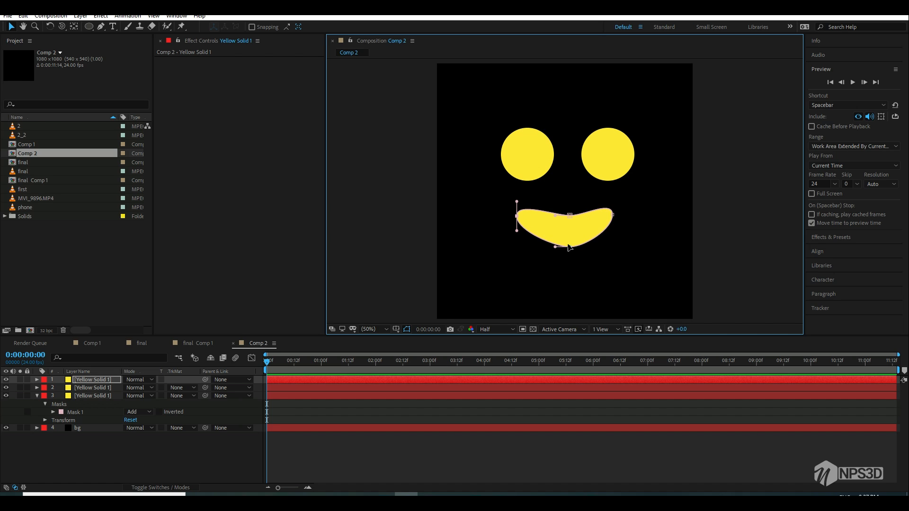
{"action": "left_click_drag", "start_coordinate": [569, 246], "coordinate": [567, 215]}
{"action": "left_click", "coordinate": [234, 428]}
Step: Close the final Comp 1 composition's timeline and return to Comp 2
{"action": "left_click", "coordinate": [195, 443]}
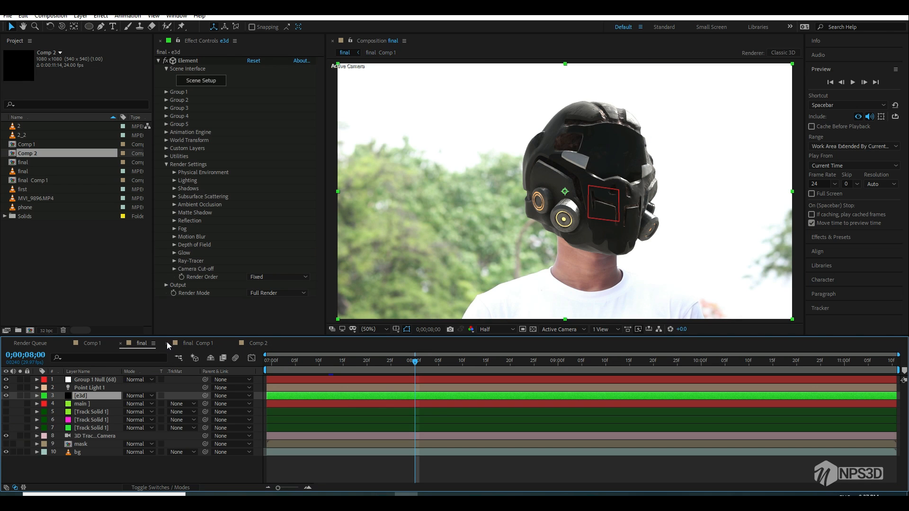
{"action": "left_click", "coordinate": [168, 343]}
{"action": "left_click", "coordinate": [198, 345]}
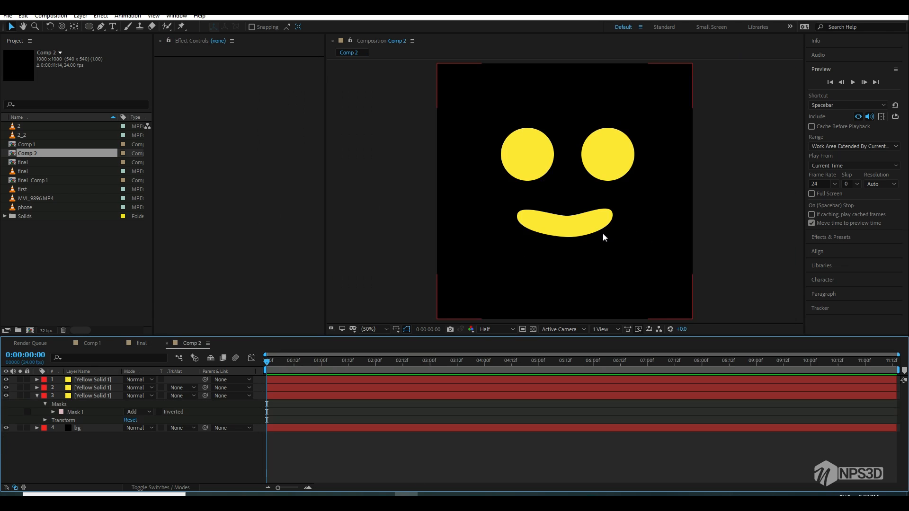
Step: Hide the mouth layer so that only the two eyes are shown
{"action": "left_click", "coordinate": [6, 395]}
{"action": "left_click", "coordinate": [6, 396]}
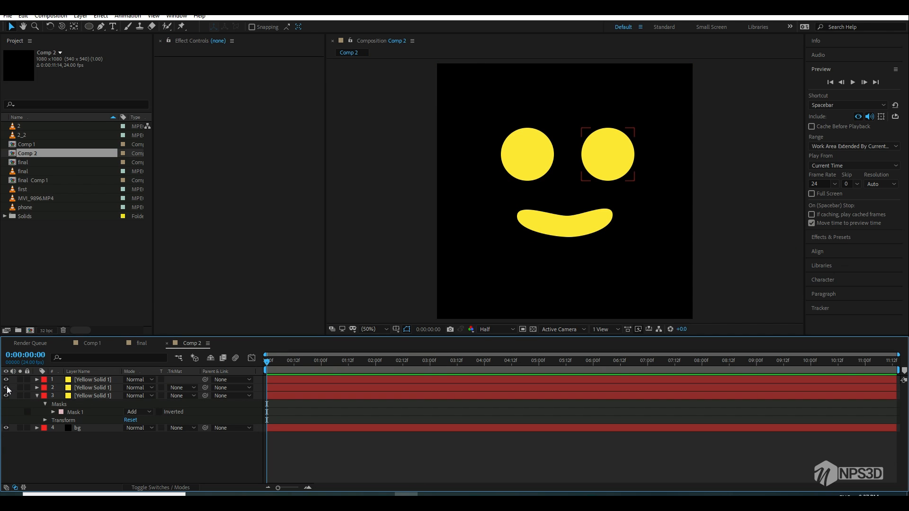
{"action": "left_click", "coordinate": [6, 379]}
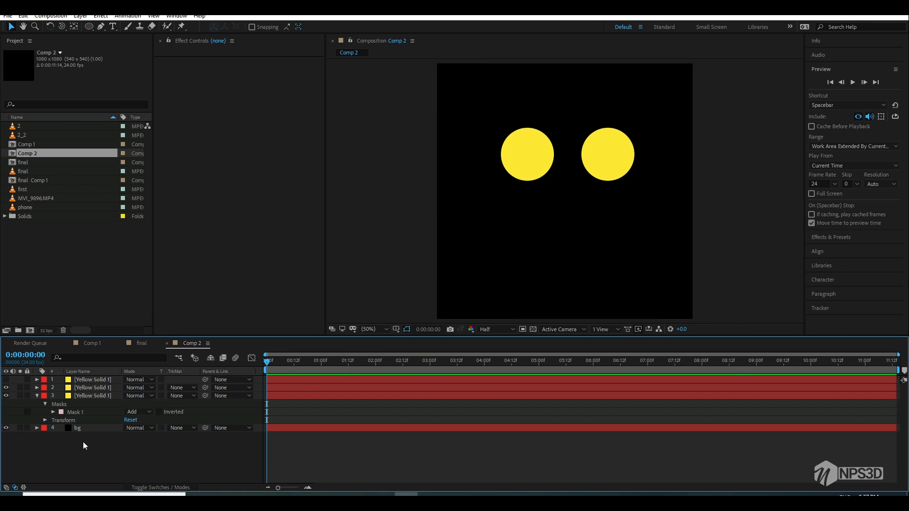
Step: Collapse the left eye layer's properties and add an adjustment layer above all layers in Comp 2
{"action": "left_click", "coordinate": [37, 396]}
{"action": "right_click", "coordinate": [55, 437]}
{"action": "mouse_move", "coordinate": [122, 326]}
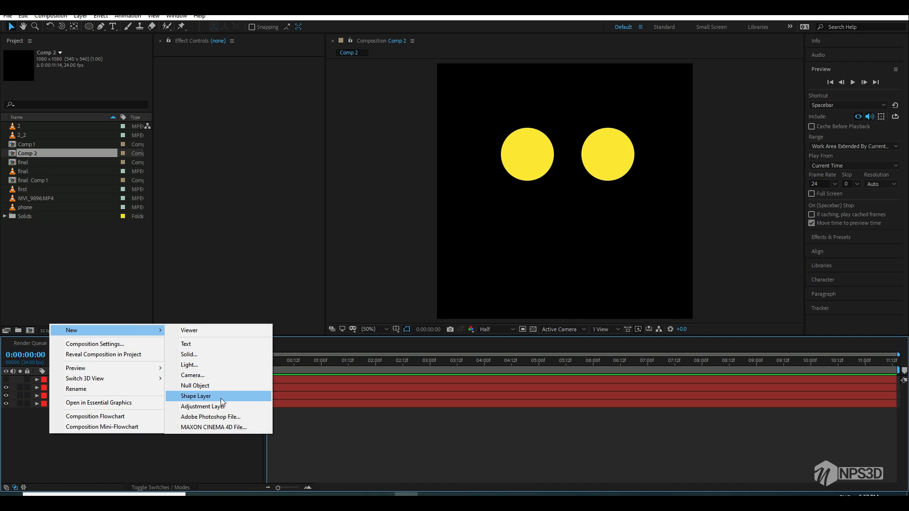
{"action": "left_click", "coordinate": [221, 407]}
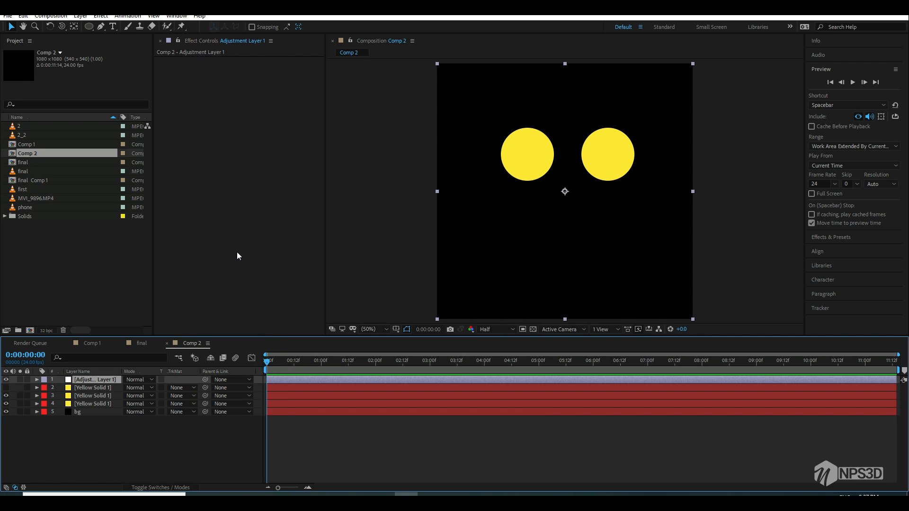
Step: Apply CC Ball Action to the adjustment layer with a grid spacing of 2
{"action": "key", "text": "ctrl+space"}
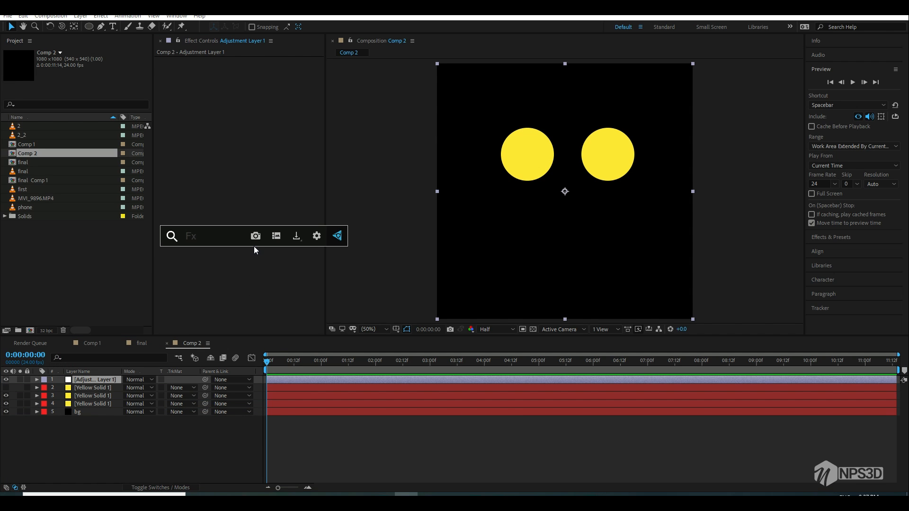
{"action": "type", "text": "cc v"}
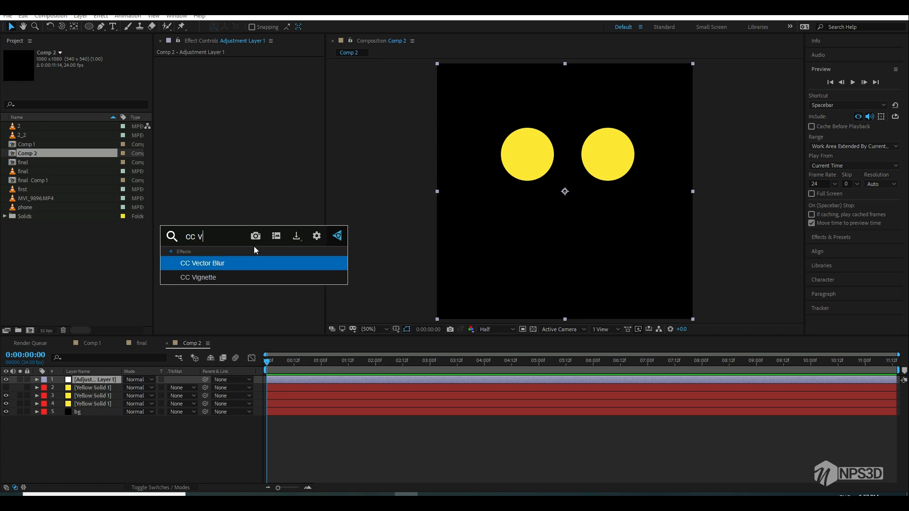
{"action": "key", "text": "BackSpace"}
{"action": "type", "text": "bal"}
{"action": "key", "text": "Return"}
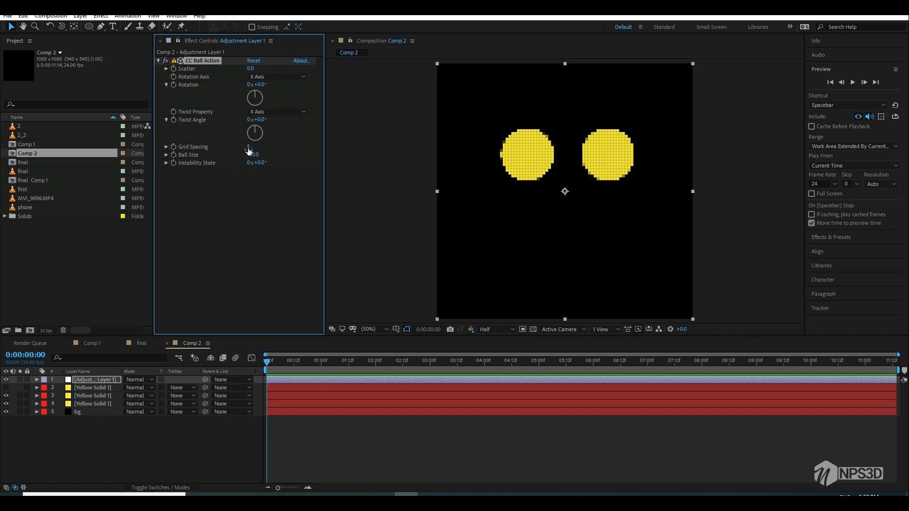
{"action": "type", "text": "2"}
{"action": "left_click", "coordinate": [255, 235]}
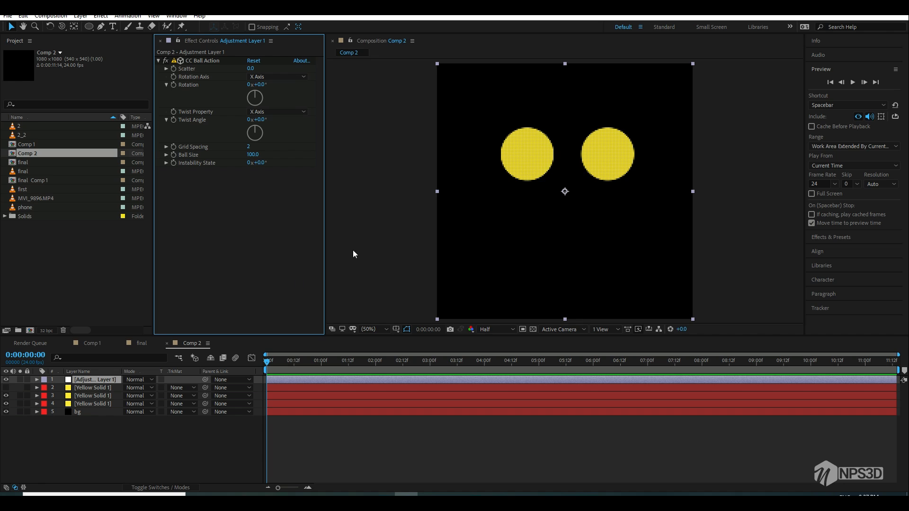
Step: Delete the hidden mouth layer from Comp 2
{"action": "left_click_drag", "start_coordinate": [285, 364], "coordinate": [240, 371]}
{"action": "left_click", "coordinate": [80, 389]}
{"action": "left_click", "coordinate": [81, 394]}
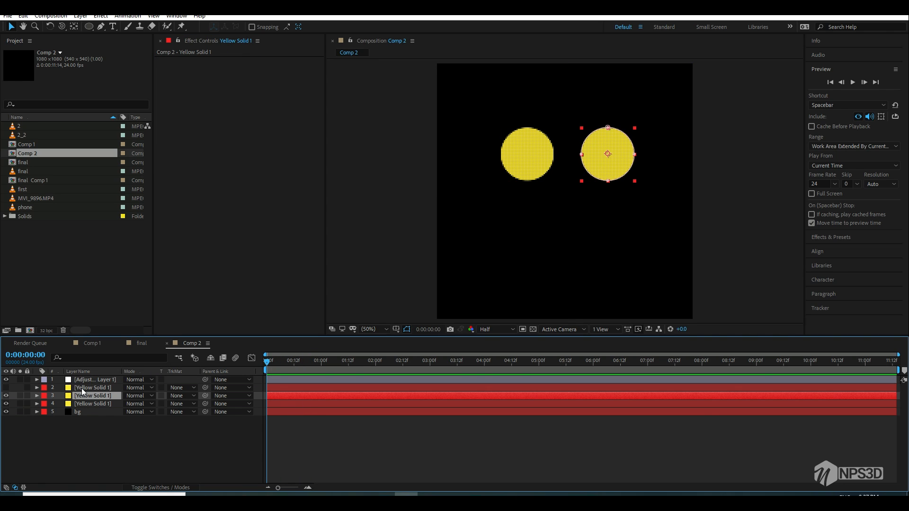
{"action": "left_click", "coordinate": [81, 388]}
{"action": "key", "text": "Delete"}
Step: Keyframe the right eye layer's opacity to 100% at 0:00:01:00, 0% at 0:00:01:01 and 100% at 0:00:01:02
{"action": "left_click", "coordinate": [86, 388]}
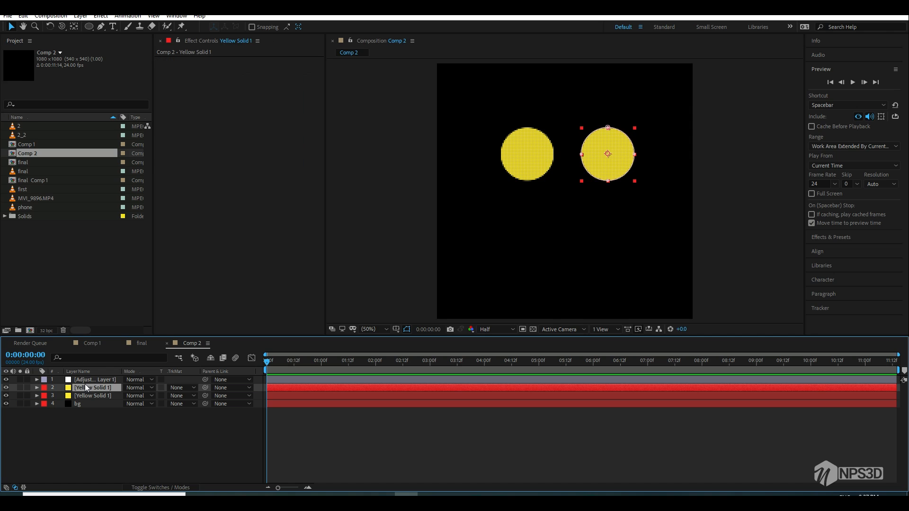
{"action": "key", "text": "t"}
{"action": "left_click_drag", "start_coordinate": [298, 371], "coordinate": [322, 368]}
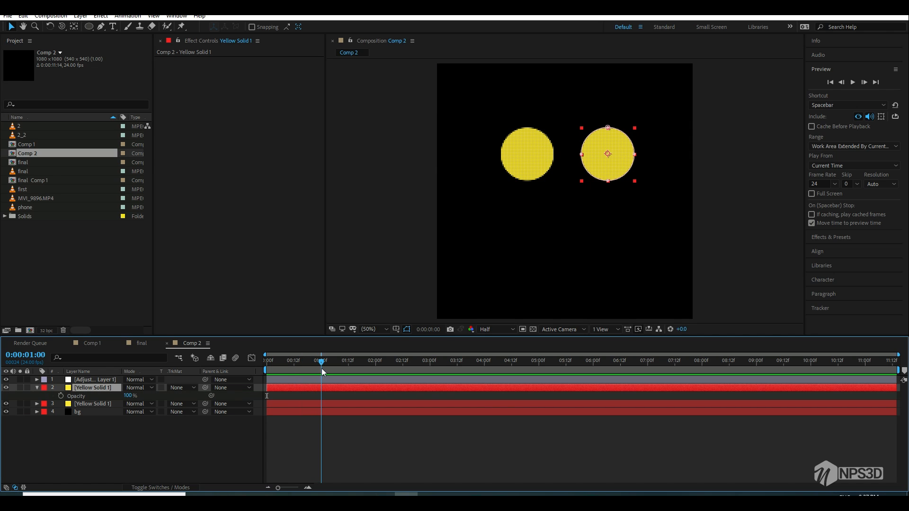
{"action": "left_click", "coordinate": [61, 400]}
{"action": "left_click_drag", "start_coordinate": [321, 370], "coordinate": [324, 369]}
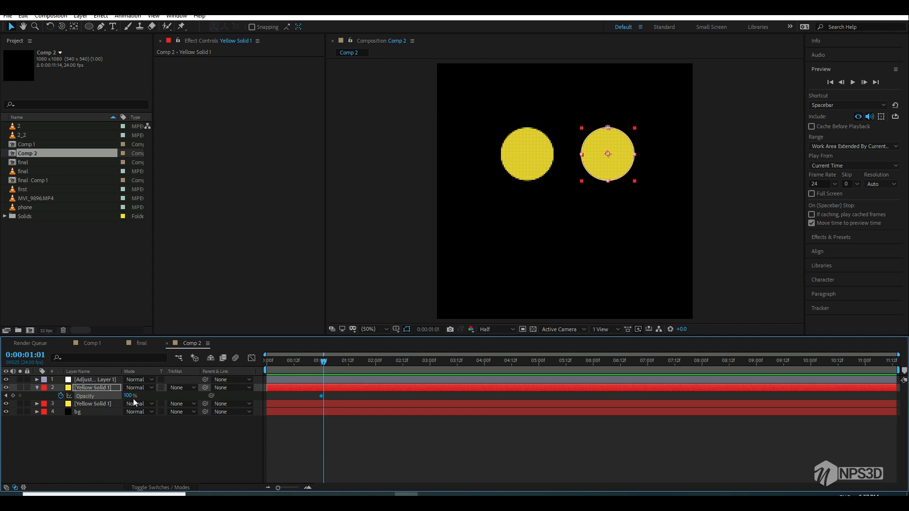
{"action": "left_click_drag", "start_coordinate": [128, 396], "coordinate": [66, 403]}
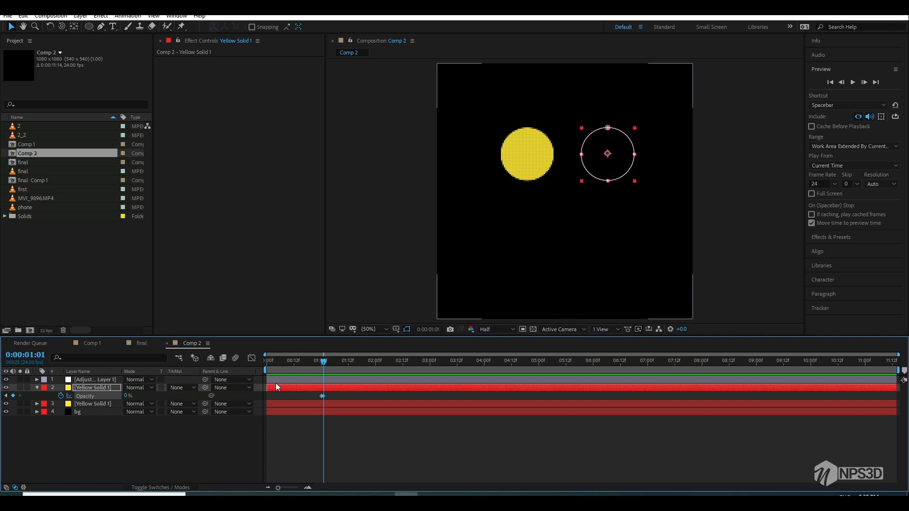
{"action": "left_click", "coordinate": [326, 388]}
{"action": "left_click", "coordinate": [325, 369]}
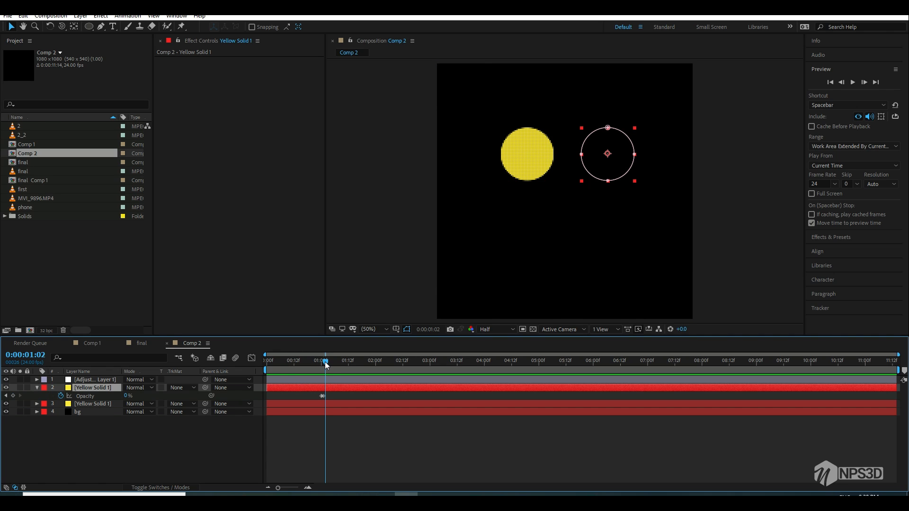
{"action": "left_click_drag", "start_coordinate": [127, 395], "coordinate": [275, 396]}
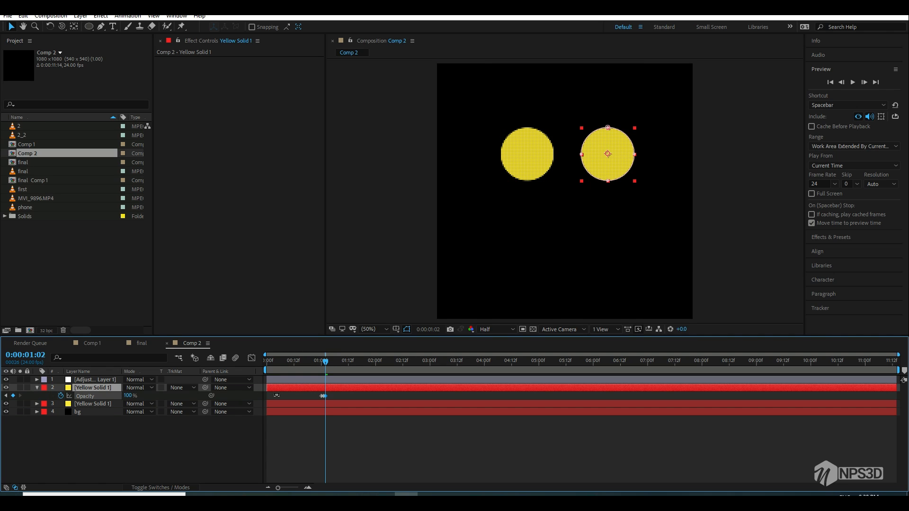
Step: Try copying the right eye's three opacity keyframes to the left eye layer at 0:00:01:00
{"action": "left_click_drag", "start_coordinate": [330, 394], "coordinate": [310, 396]}
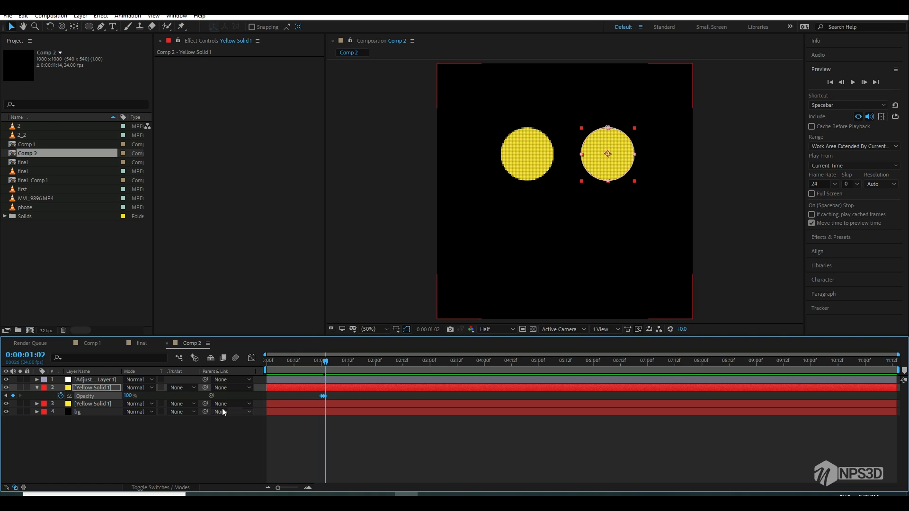
{"action": "left_click_drag", "start_coordinate": [328, 366], "coordinate": [322, 365]}
{"action": "left_click", "coordinate": [315, 406]}
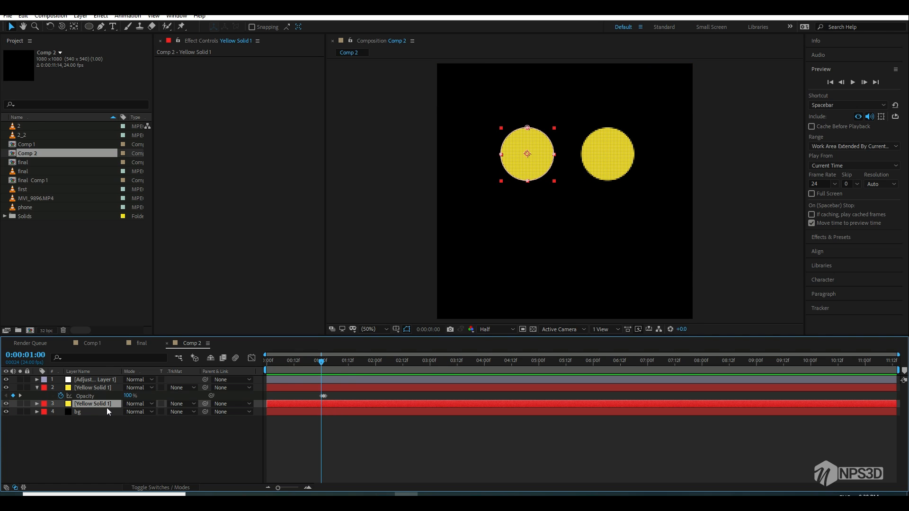
{"action": "key", "text": "ctrl+v"}
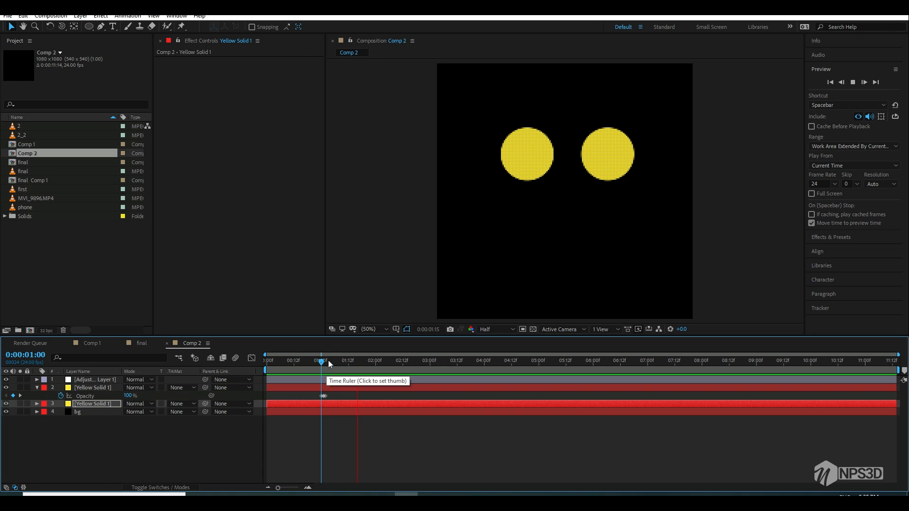
{"action": "left_click", "coordinate": [320, 363]}
{"action": "key", "text": "u"}
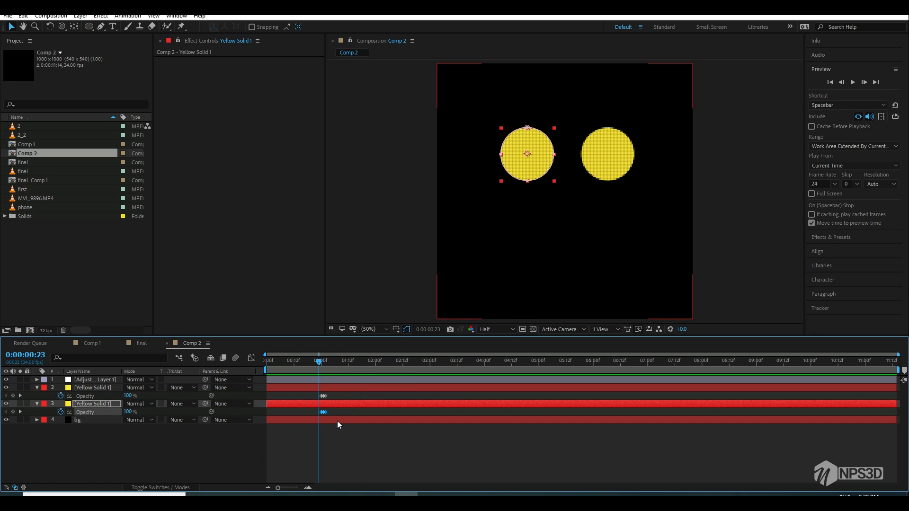
{"action": "key", "text": "Delete"}
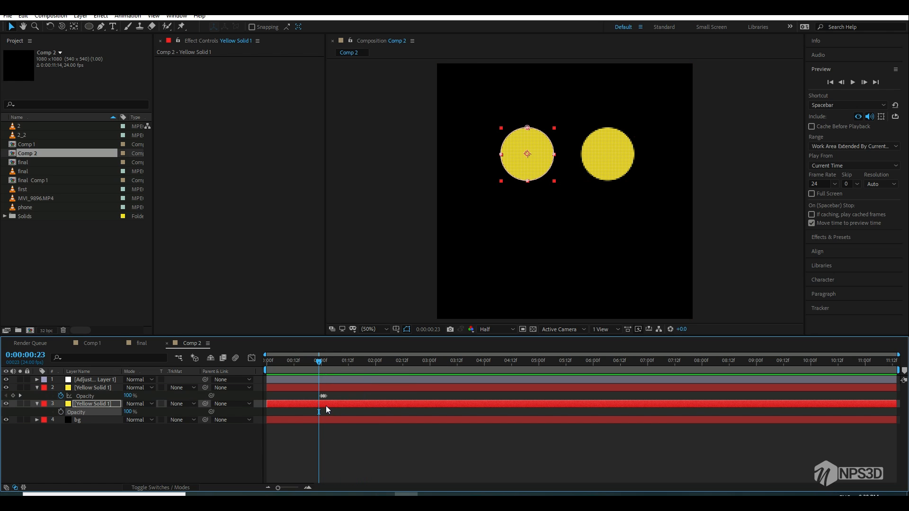
Step: Spread the right eye's three opacity keyframes four frames apart and copy them to the left eye layer at 0:00:01:00
{"action": "left_click_drag", "start_coordinate": [337, 394], "coordinate": [323, 395]}
{"action": "left_click_drag", "start_coordinate": [281, 486], "coordinate": [291, 487]}
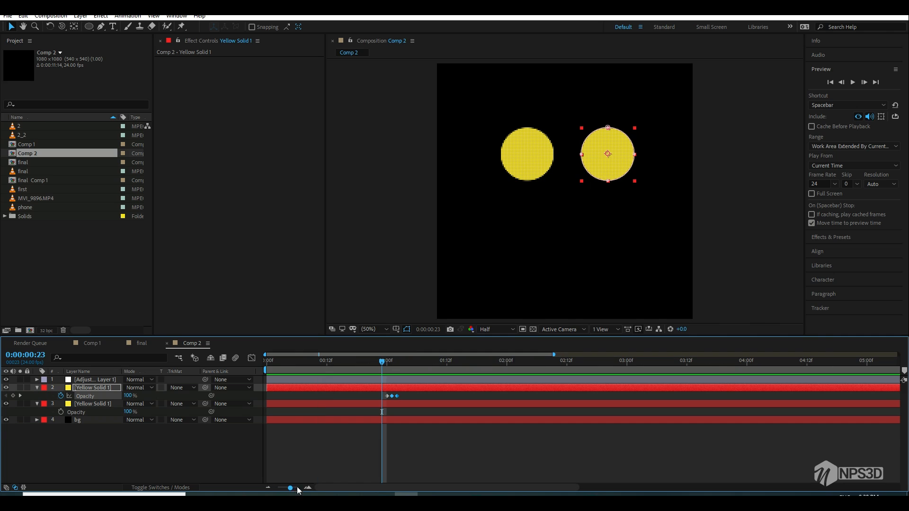
{"action": "left_click_drag", "start_coordinate": [396, 396], "coordinate": [385, 371]}
{"action": "left_click", "coordinate": [416, 398]}
{"action": "left_click_drag", "start_coordinate": [439, 394], "coordinate": [382, 400]}
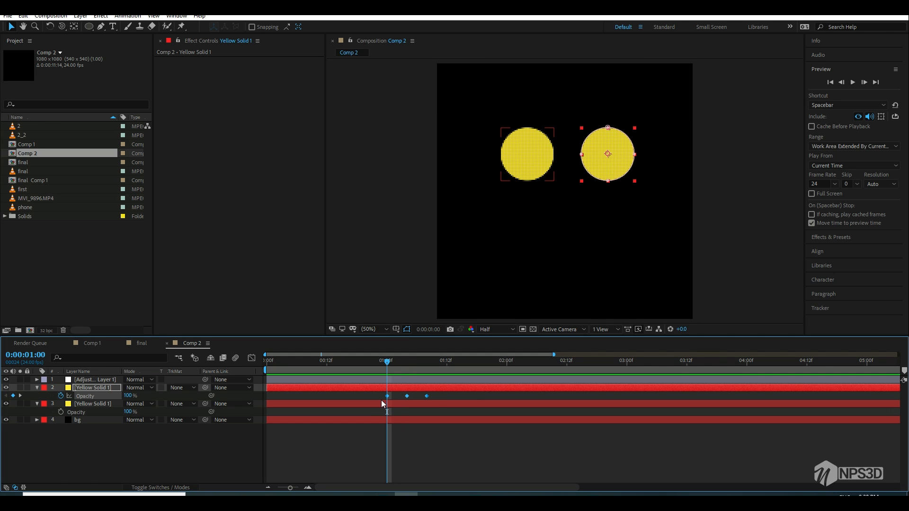
{"action": "left_click", "coordinate": [391, 403]}
{"action": "key", "text": "ctrl+v"}
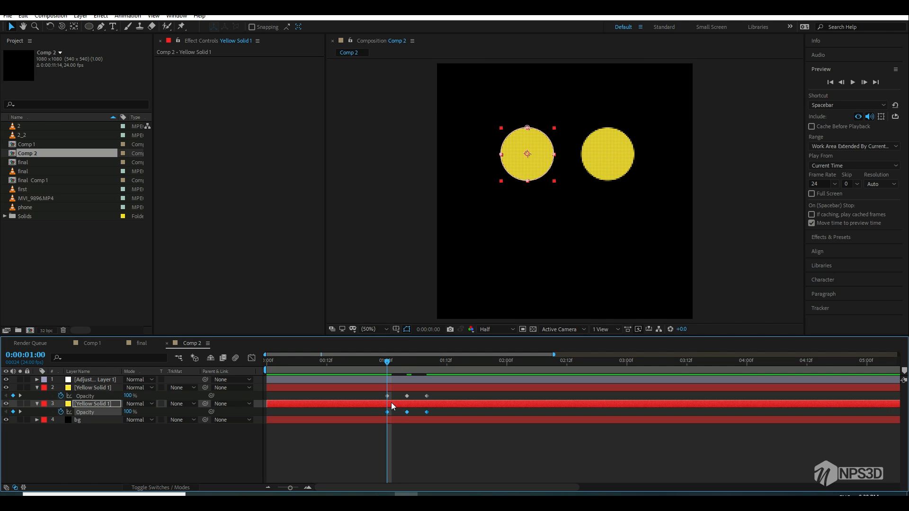
Step: Preview the blink and tighten both eyes' opacity keyframes to three frames apart, with the 0% keyframes at 0:00:01:03
{"action": "key", "text": "space"}
{"action": "left_click", "coordinate": [384, 360]}
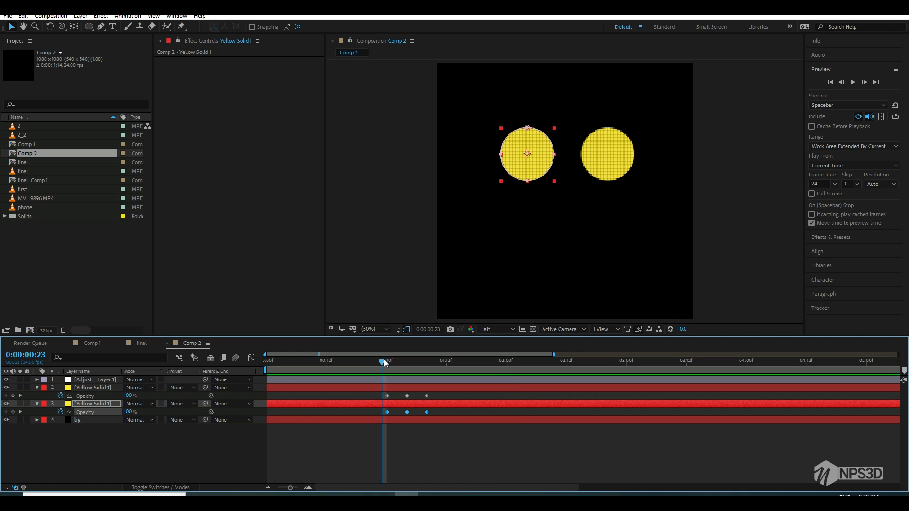
{"action": "key", "text": "space"}
{"action": "left_click", "coordinate": [384, 360]}
{"action": "key", "text": "space"}
{"action": "key", "text": "space"}
{"action": "left_click_drag", "start_coordinate": [387, 362], "coordinate": [400, 360]}
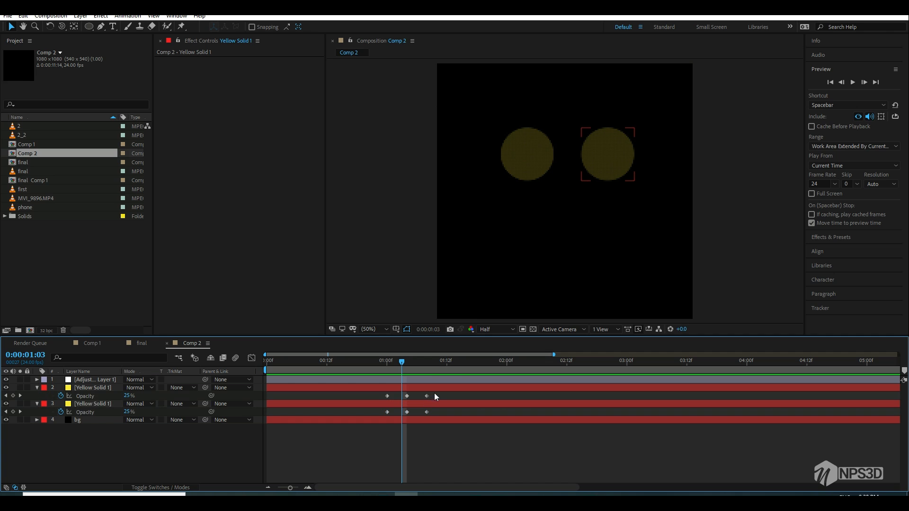
{"action": "left_click_drag", "start_coordinate": [434, 393], "coordinate": [419, 410]}
{"action": "left_click", "coordinate": [423, 429]}
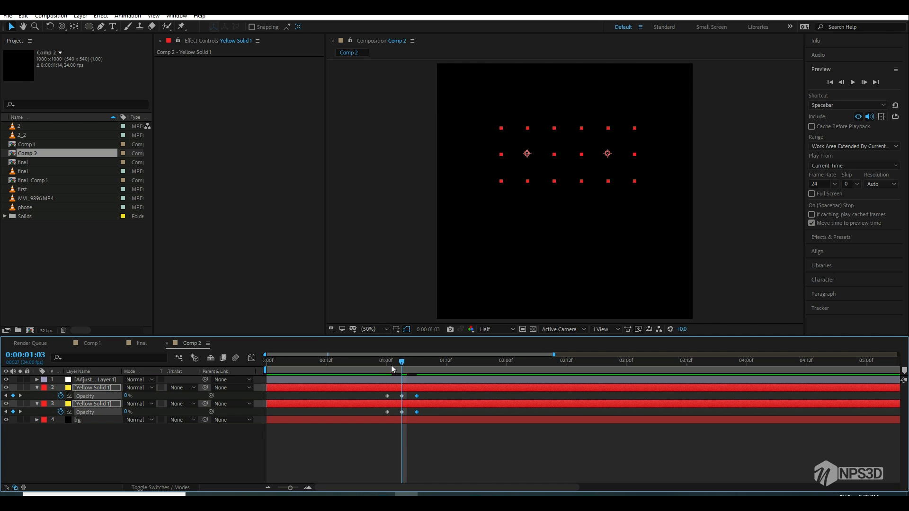
{"action": "left_click_drag", "start_coordinate": [391, 366], "coordinate": [387, 366]}
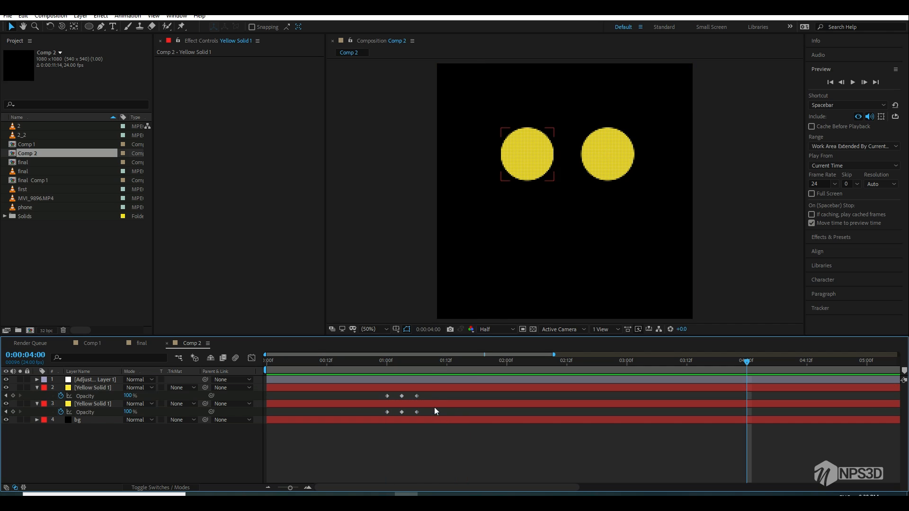
Step: Repeat the blink by copying the three opacity keyframes to both eye layers at 0:00:04:00
{"action": "left_click_drag", "start_coordinate": [428, 394], "coordinate": [381, 399]}
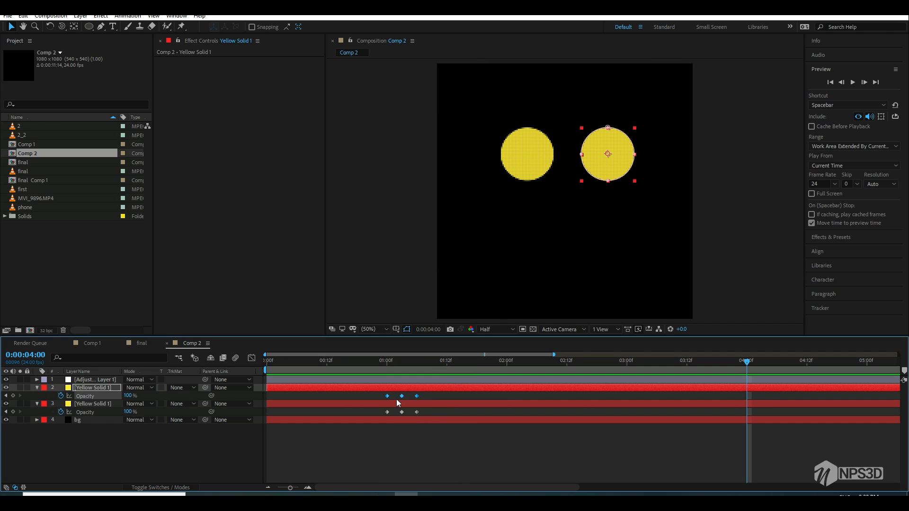
{"action": "left_click", "coordinate": [759, 390]}
{"action": "key", "text": "ctrl+v"}
{"action": "left_click", "coordinate": [754, 405]}
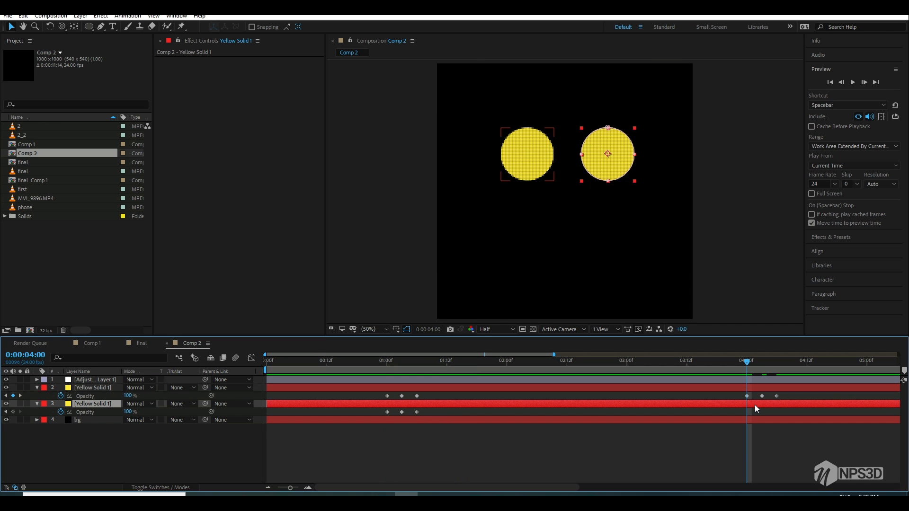
{"action": "key", "text": "ctrl+v"}
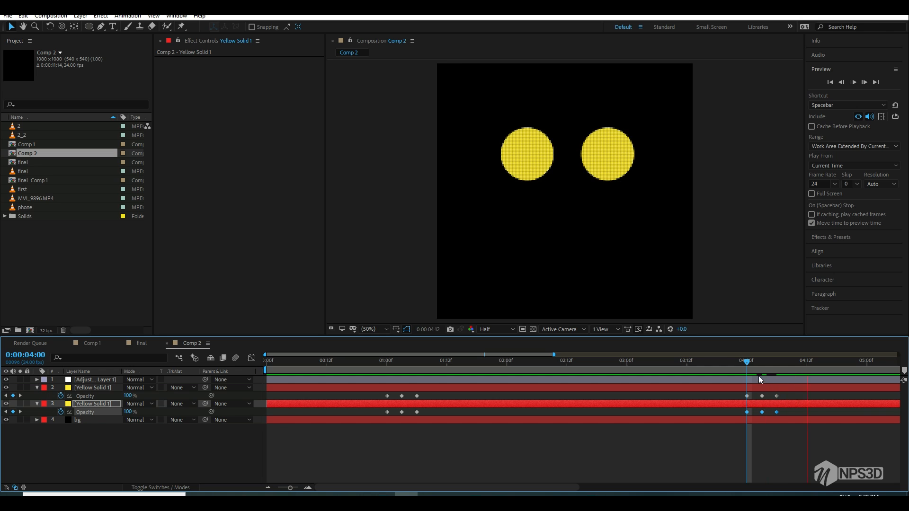
{"action": "left_click_drag", "start_coordinate": [750, 363], "coordinate": [268, 362]}
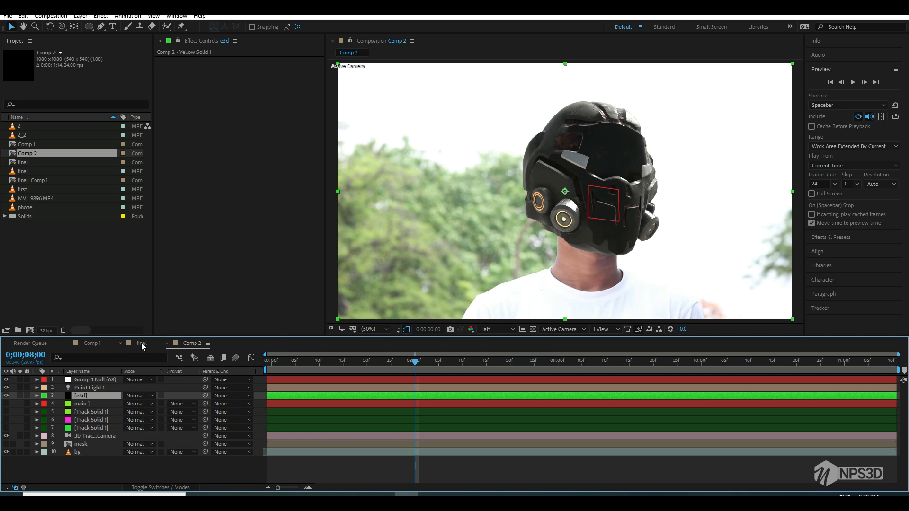
Step: Rename Comp 2 as "eye texture" and add it below the bg layer in the final composition
{"action": "left_click", "coordinate": [142, 345]}
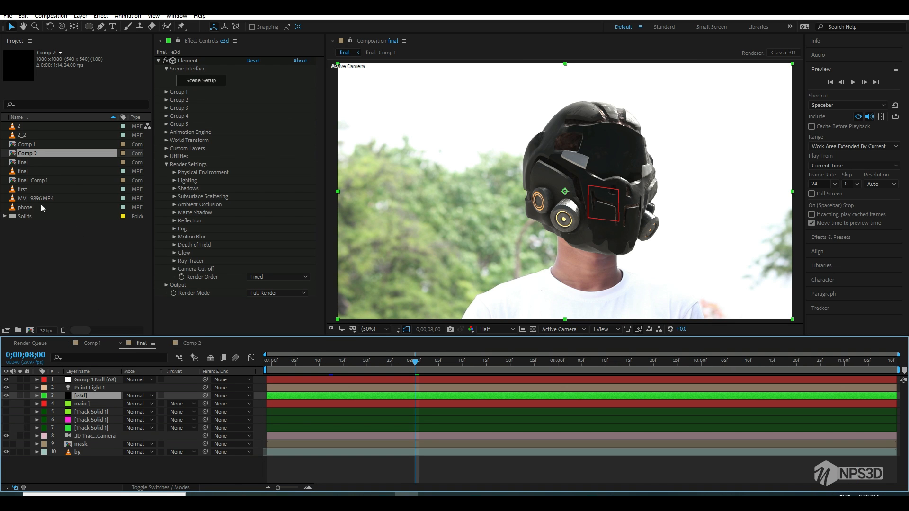
{"action": "left_click", "coordinate": [33, 145]}
{"action": "left_click", "coordinate": [32, 154]}
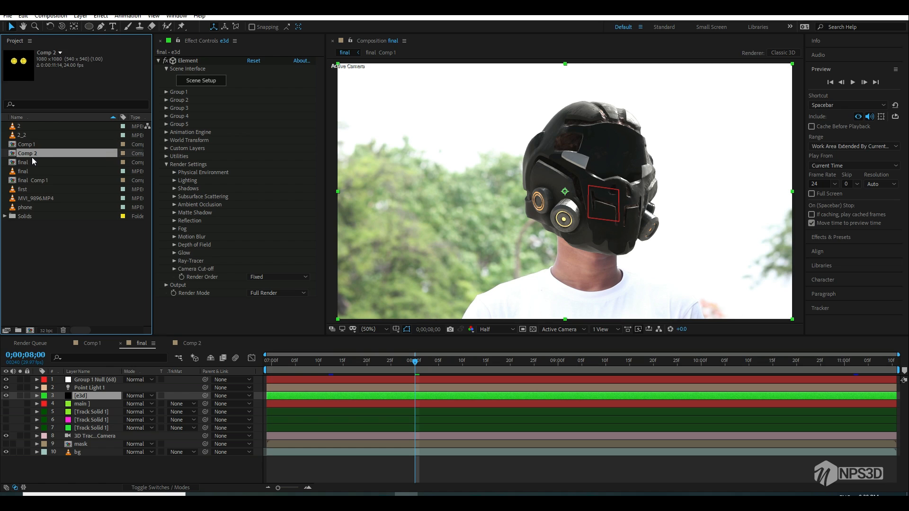
{"action": "key", "text": "Return"}
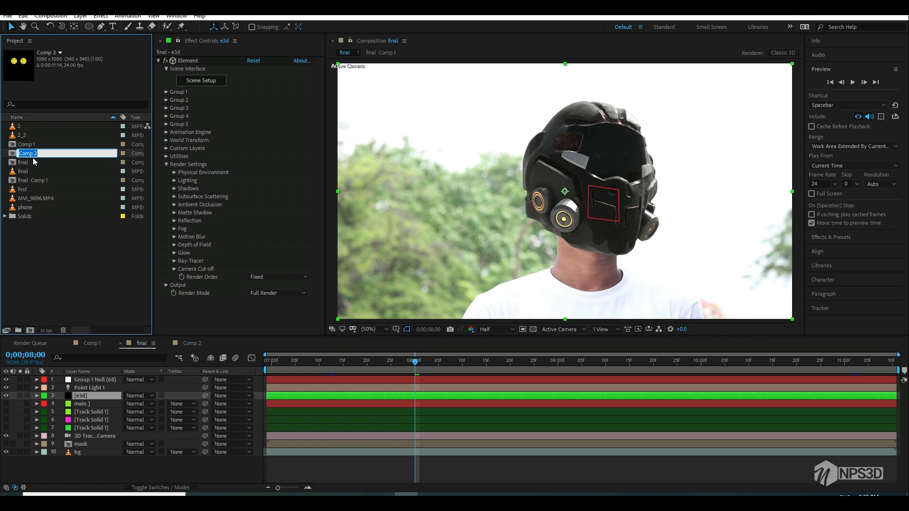
{"action": "type", "text": "eye texture"}
{"action": "key", "text": "Return"}
{"action": "left_click_drag", "start_coordinate": [42, 154], "coordinate": [74, 459]}
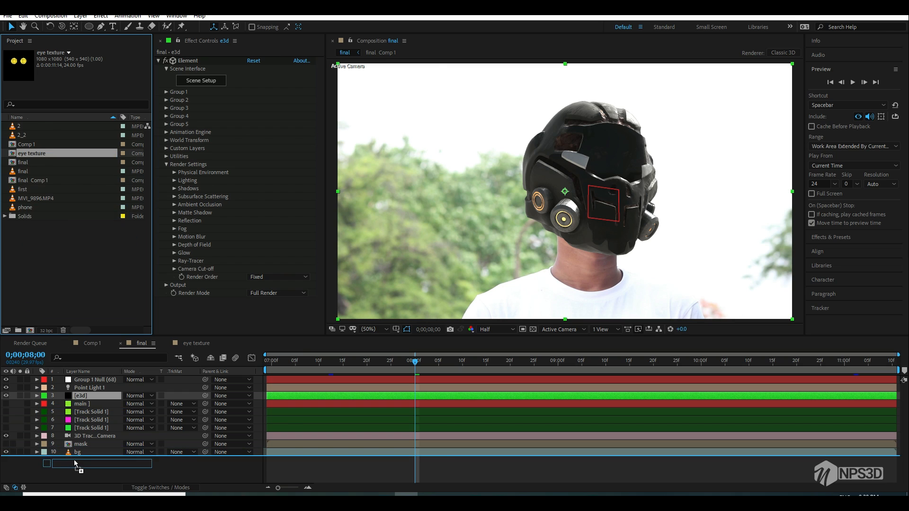
Step: Assign the eye texture layer as Layer 1 of the Element effect's Custom Texture Maps on the e3d layer
{"action": "left_click", "coordinate": [78, 397]}
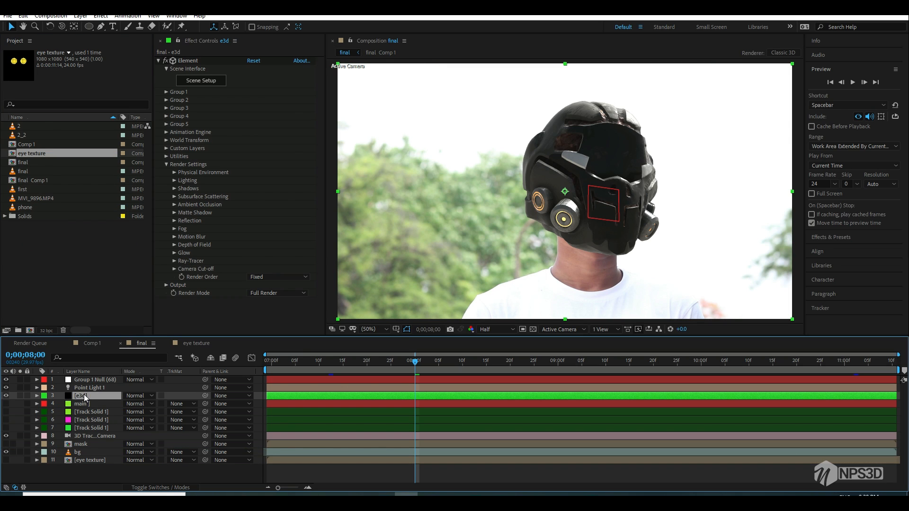
{"action": "left_click", "coordinate": [166, 148]}
{"action": "left_click", "coordinate": [175, 164]}
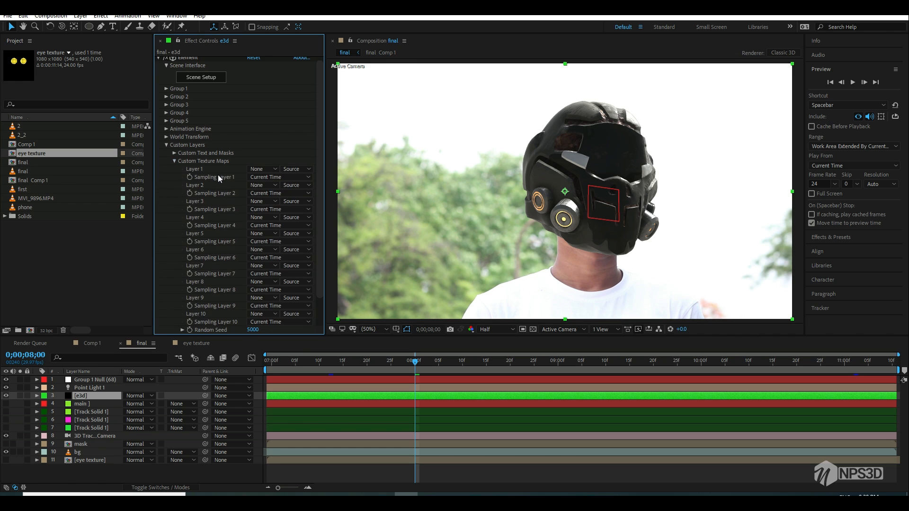
{"action": "left_click", "coordinate": [255, 169]}
{"action": "left_click", "coordinate": [274, 279]}
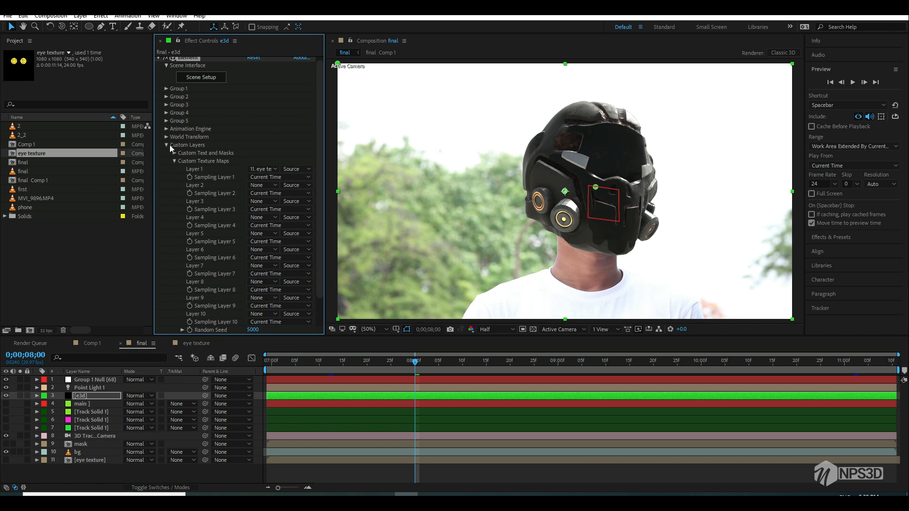
{"action": "left_click", "coordinate": [166, 145]}
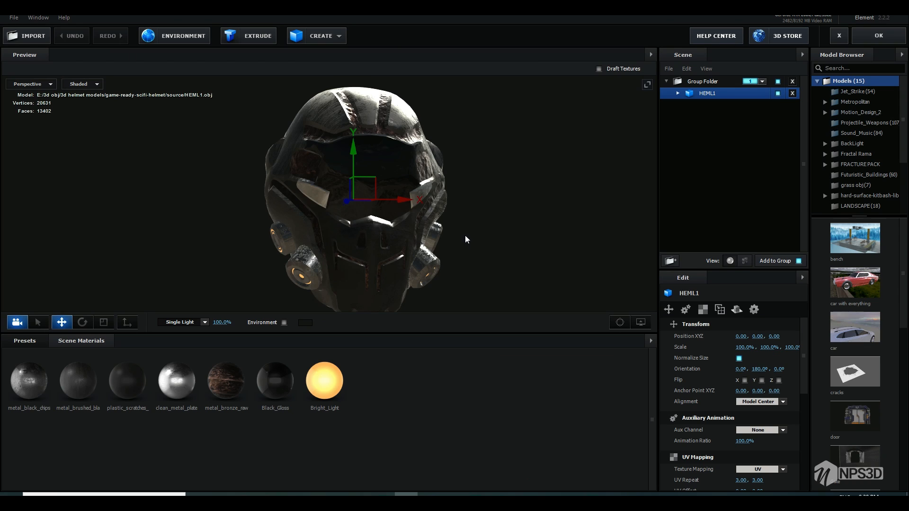
Step: Check the Black_Gloss visor material in the Element scene and duplicate the HEML1 helmet model
{"action": "left_click_drag", "start_coordinate": [464, 236], "coordinate": [487, 216]}
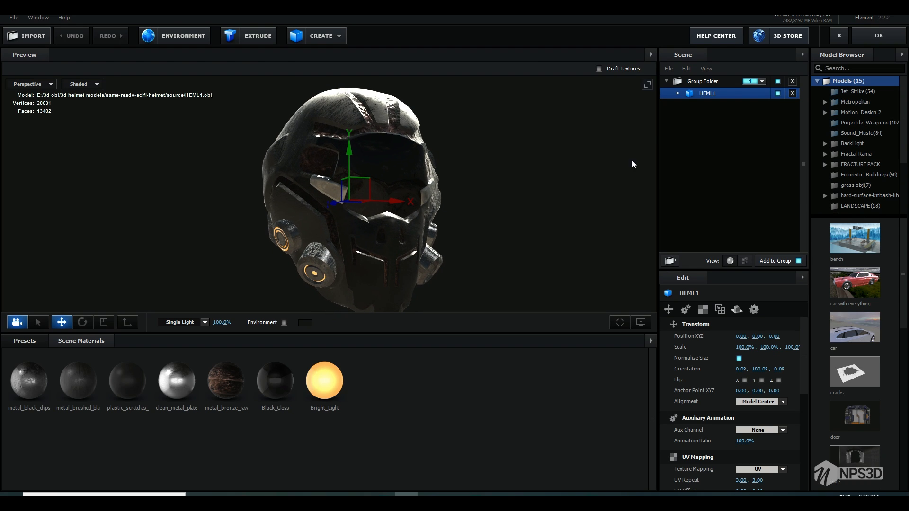
{"action": "left_click", "coordinate": [678, 94]}
{"action": "left_click", "coordinate": [724, 164]}
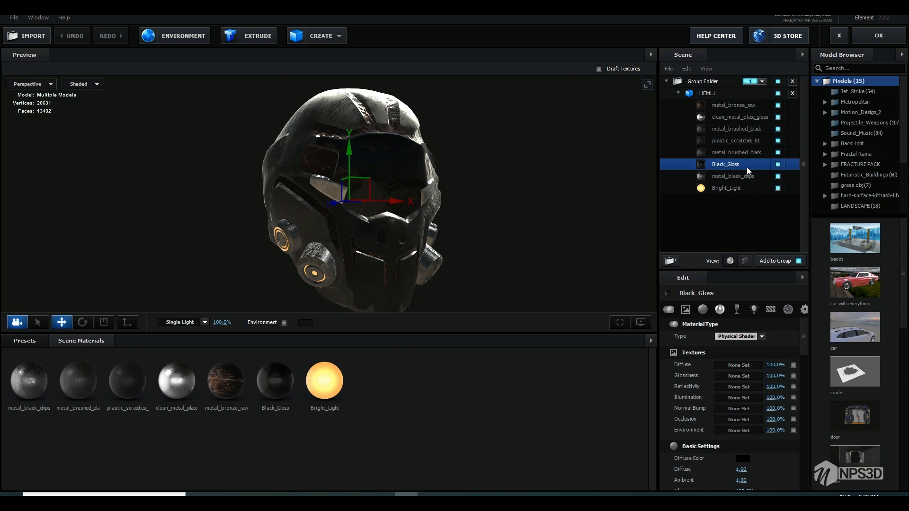
{"action": "left_click", "coordinate": [678, 94]}
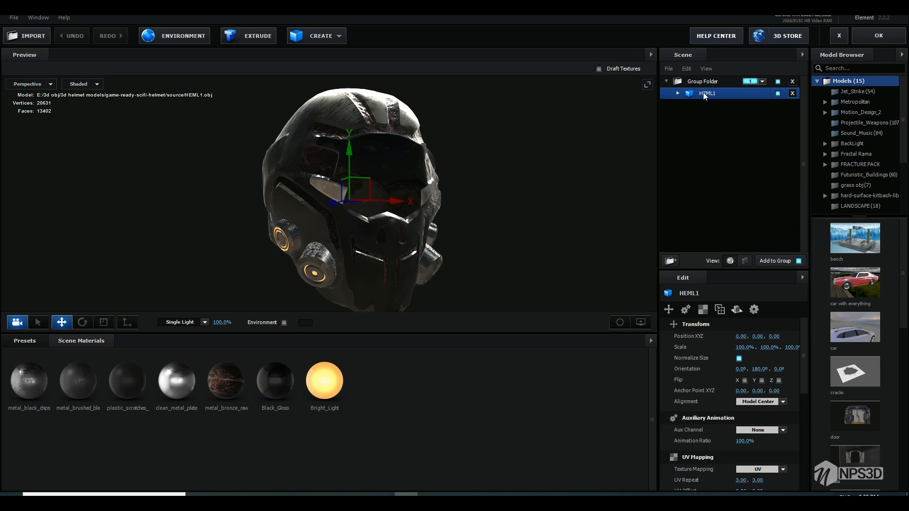
{"action": "mouse_move", "coordinate": [536, 160]}
{"action": "left_mouse_down"}
{"action": "mouse_move", "coordinate": [490, 160]}
{"action": "mouse_move", "coordinate": [525, 167]}
{"action": "mouse_move", "coordinate": [537, 158]}
{"action": "left_mouse_up"}
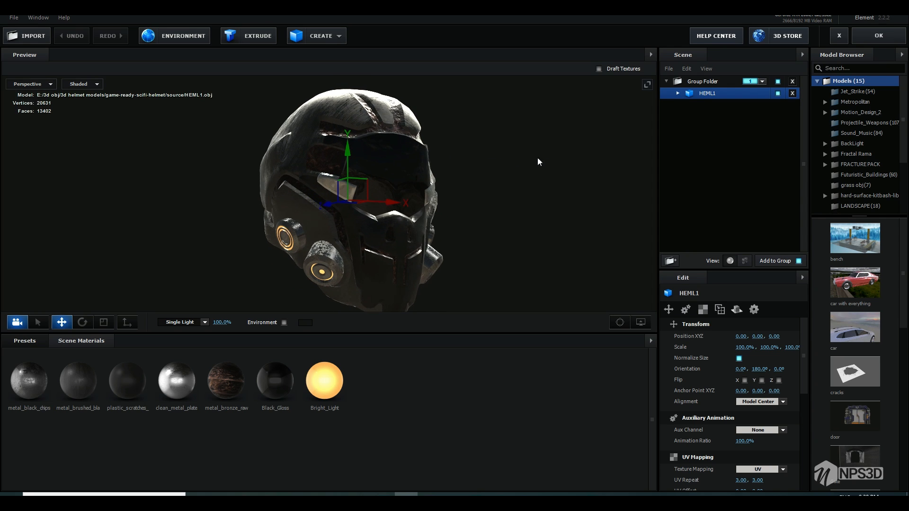
{"action": "right_click", "coordinate": [702, 95]}
{"action": "left_click", "coordinate": [725, 140]}
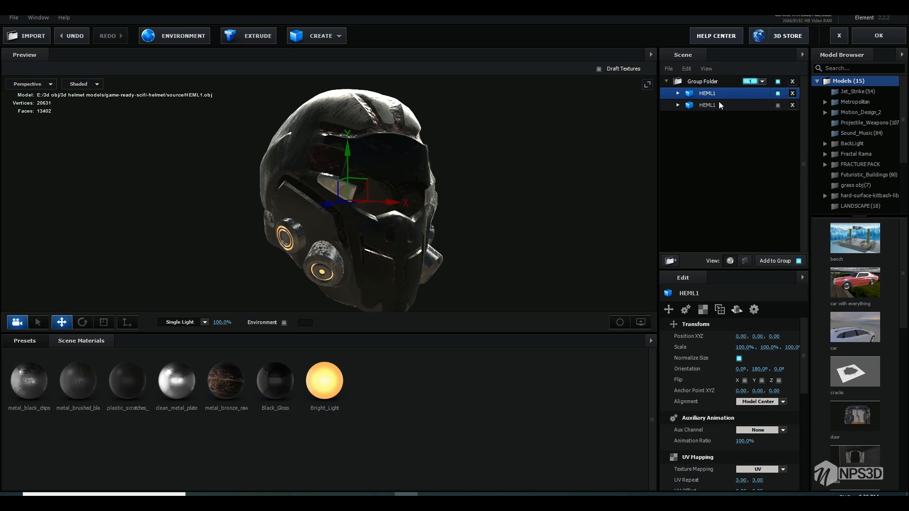
Step: Isolate the Black_Gloss material in the visible HEML1 model so that only the visor is shown
{"action": "left_click", "coordinate": [677, 94]}
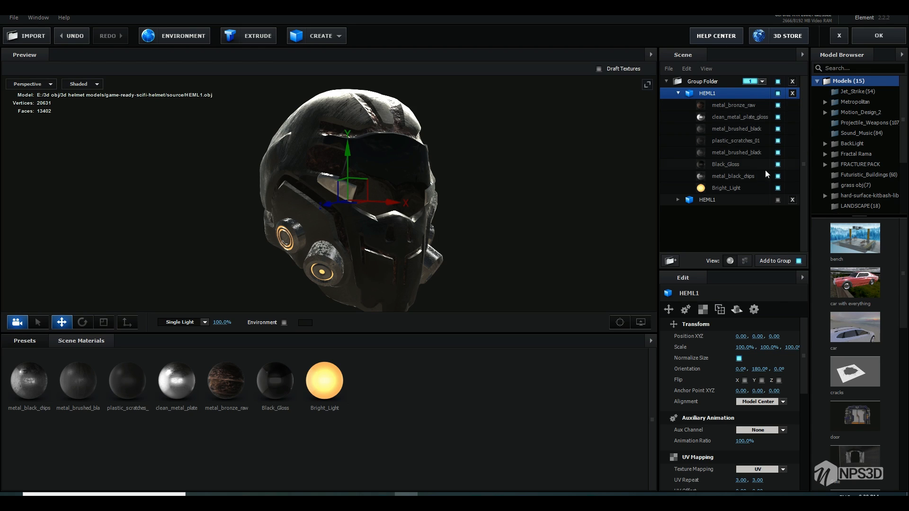
{"action": "left_click", "coordinate": [777, 164]}
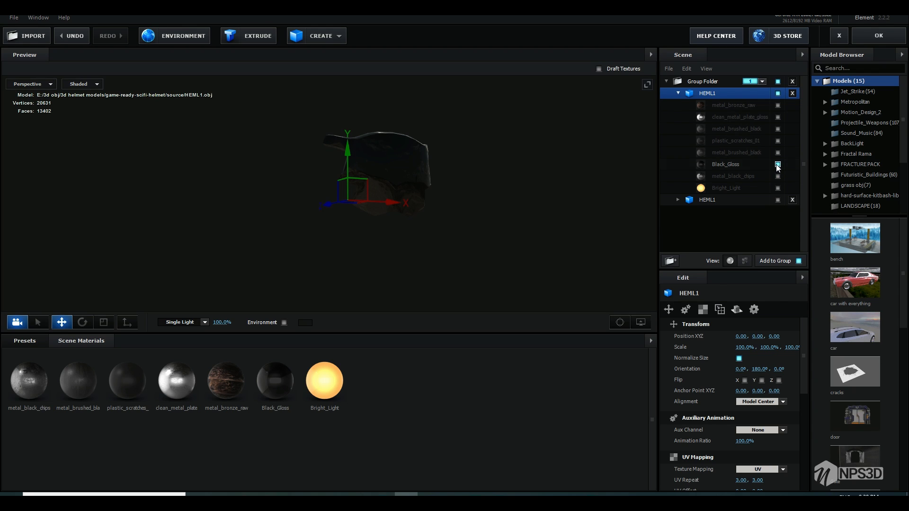
{"action": "left_click", "coordinate": [777, 164]}
{"action": "left_click", "coordinate": [776, 164]}
{"action": "left_click", "coordinate": [678, 93]}
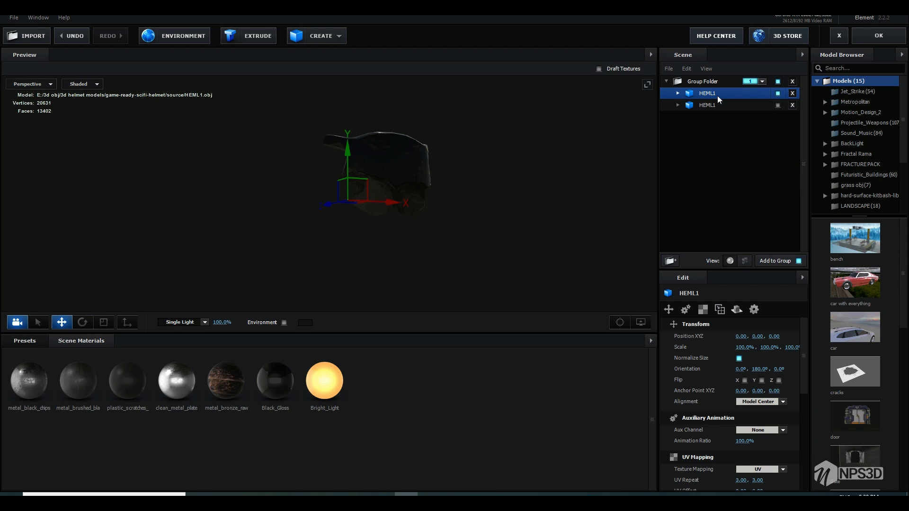
Step: Rename the isolated visor model as "eye" and select the hidden HEML1 model
{"action": "double_click", "coordinate": [717, 96]}
{"action": "type", "text": "e"}
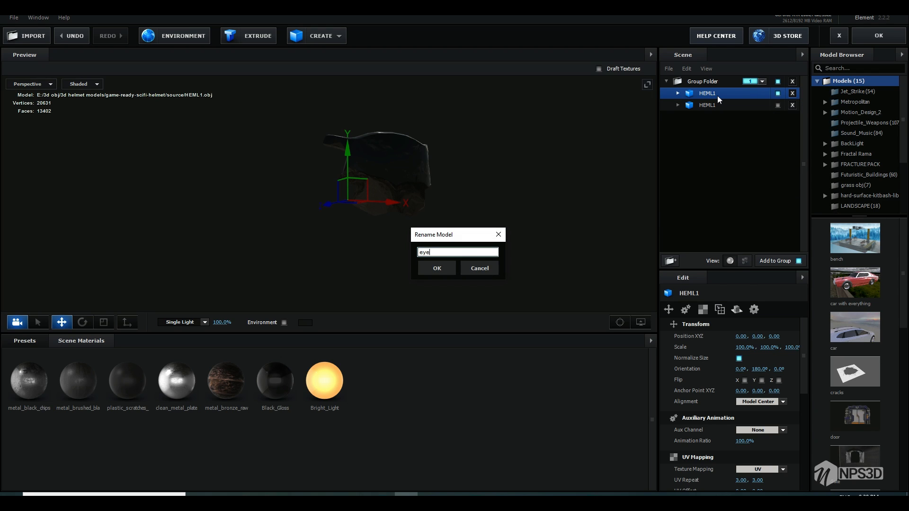
{"action": "type", "text": "ye"}
{"action": "key", "text": "Return"}
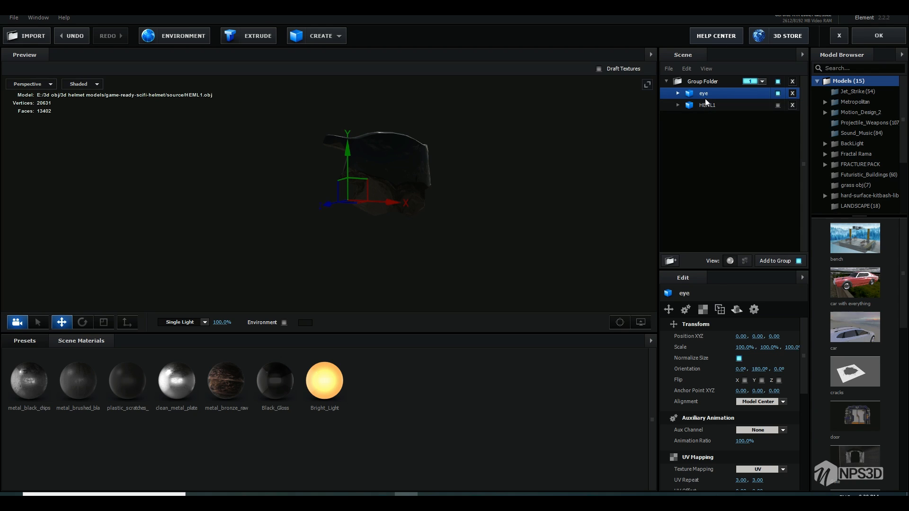
{"action": "left_click", "coordinate": [705, 106]}
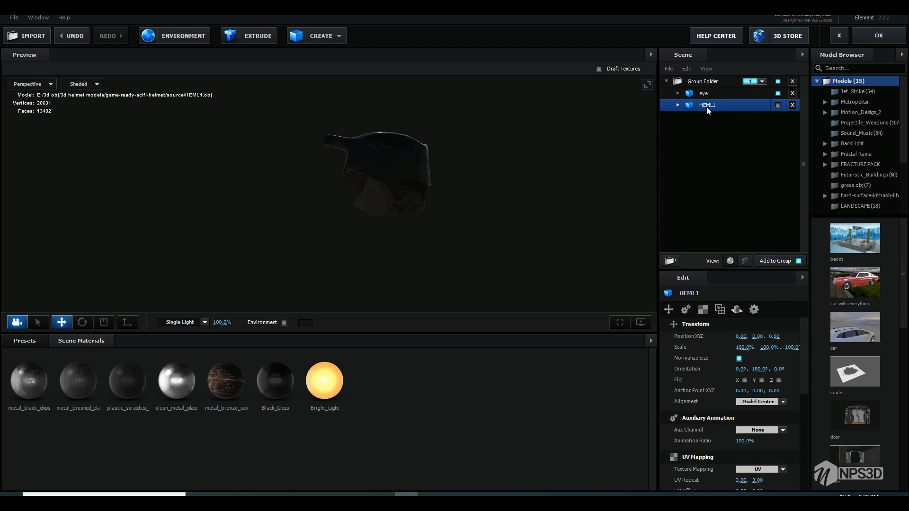
Step: Make the HEML1 model visible and hide the eye model to check the helmet without its visor
{"action": "left_click", "coordinate": [678, 105]}
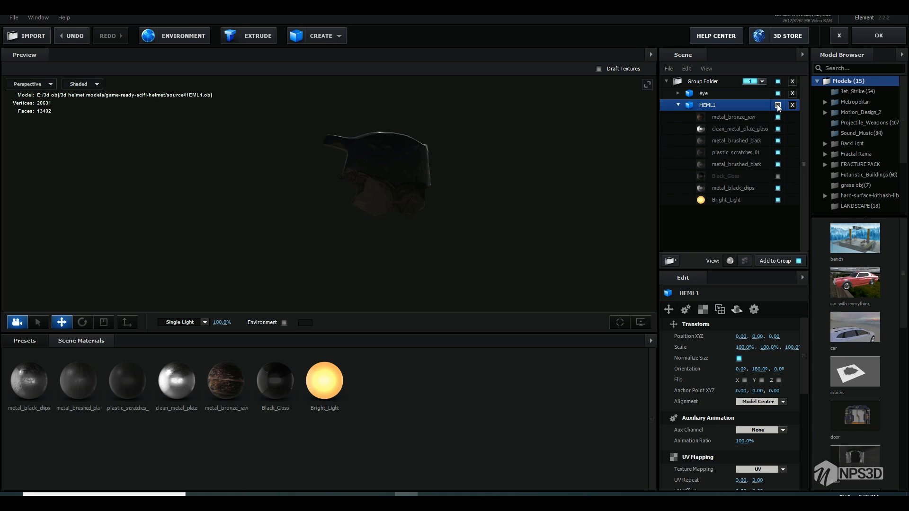
{"action": "left_click", "coordinate": [777, 104]}
{"action": "left_click", "coordinate": [678, 105]}
{"action": "left_click", "coordinate": [777, 93]}
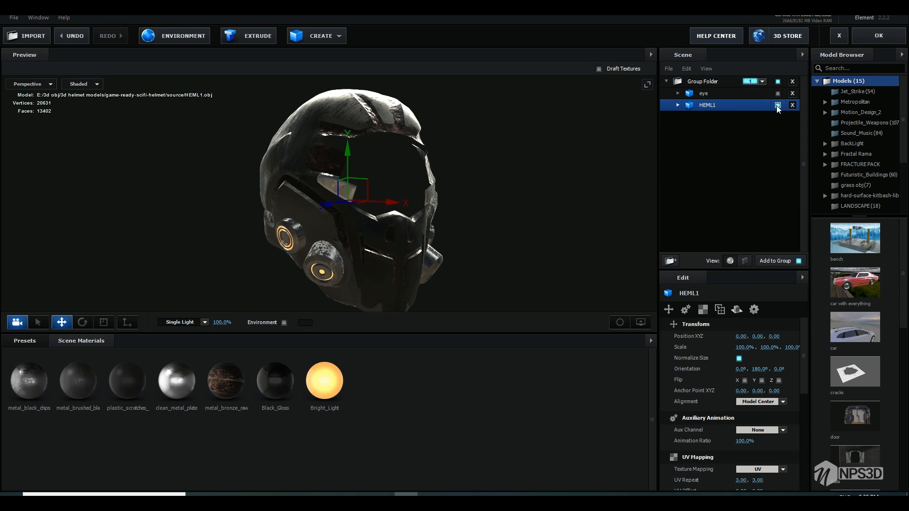
{"action": "left_click", "coordinate": [777, 105]}
{"action": "left_click", "coordinate": [777, 105]}
{"action": "left_click_drag", "start_coordinate": [629, 129], "coordinate": [479, 161]}
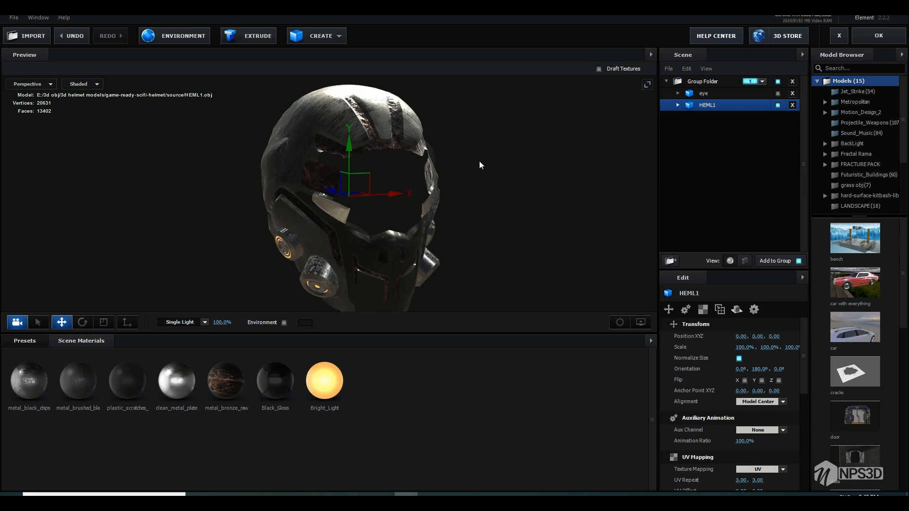
Step: Show the eye model together with HEML1 and inspect the complete helmet from several angles
{"action": "left_click", "coordinate": [748, 94]}
{"action": "left_click", "coordinate": [777, 93]}
{"action": "left_click_drag", "start_coordinate": [527, 93], "coordinate": [478, 166]}
{"action": "left_click", "coordinate": [709, 106]}
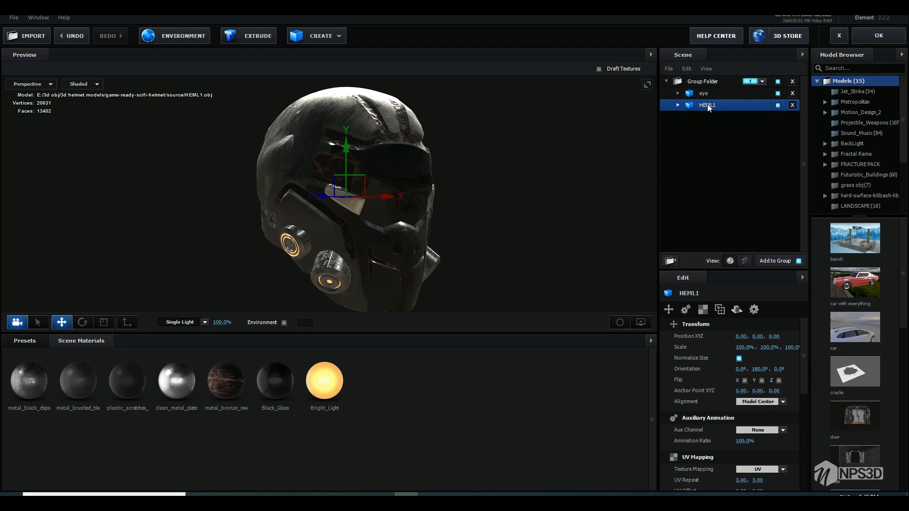
{"action": "left_click_drag", "start_coordinate": [493, 171], "coordinate": [489, 170]}
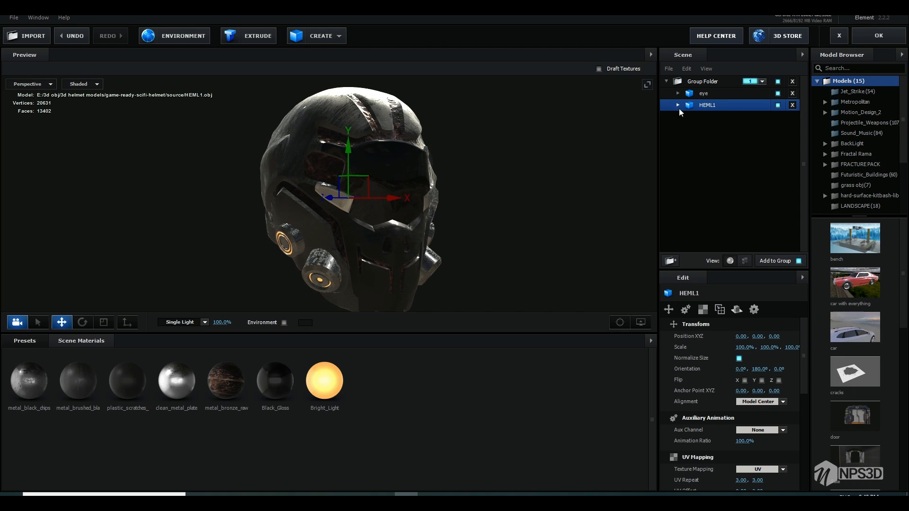
Step: Assign Custom Layer 1 [eye texture] as the Illumination texture of the eye model's Black_Gloss material and set its illumination Intensity to about 264%
{"action": "left_click", "coordinate": [692, 97]}
{"action": "left_click", "coordinate": [702, 309]}
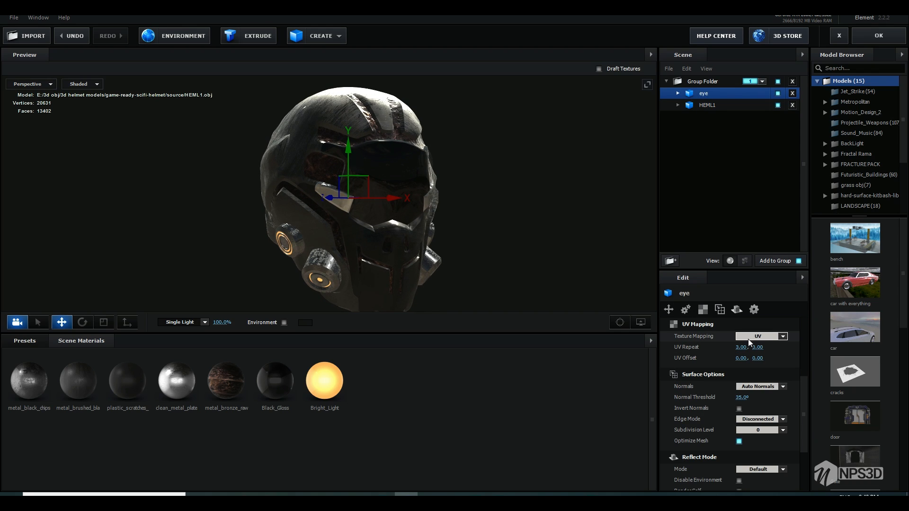
{"action": "left_click", "coordinate": [722, 163]}
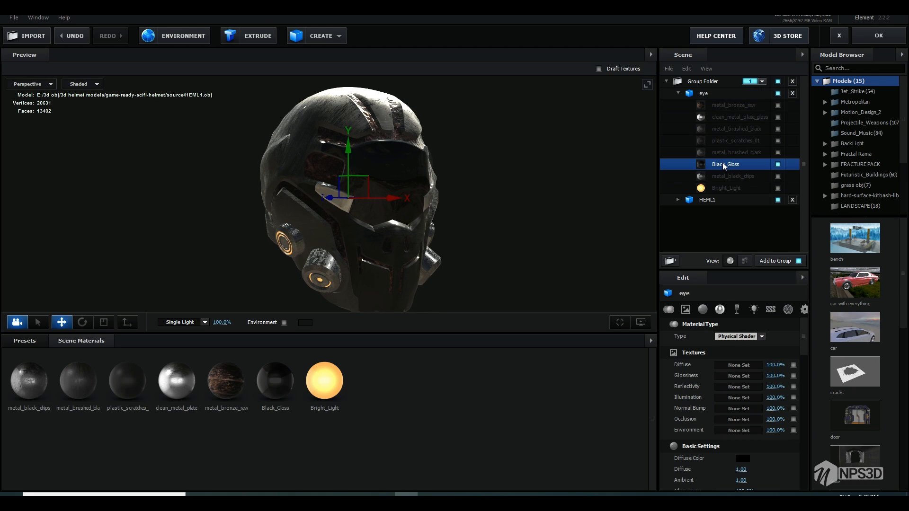
{"action": "left_click", "coordinate": [730, 398]}
{"action": "left_click", "coordinate": [735, 320]}
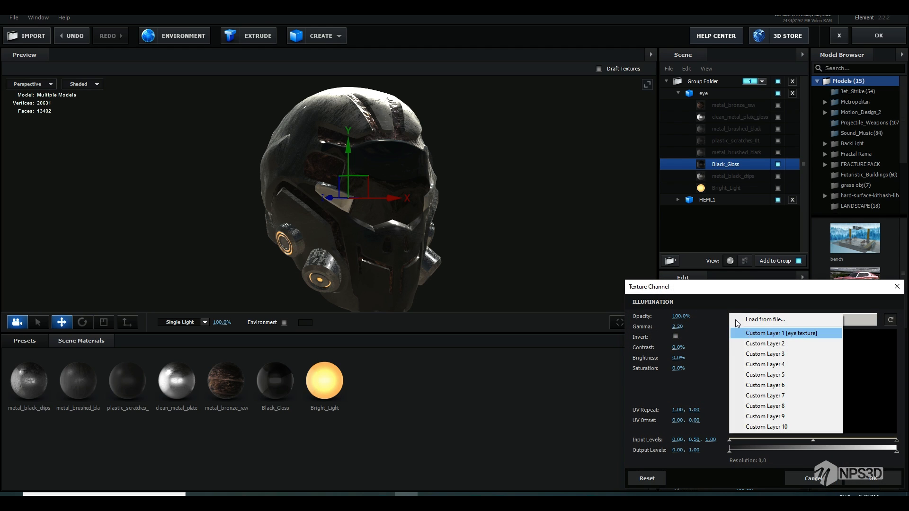
{"action": "left_click", "coordinate": [759, 333]}
{"action": "left_click", "coordinate": [856, 480]}
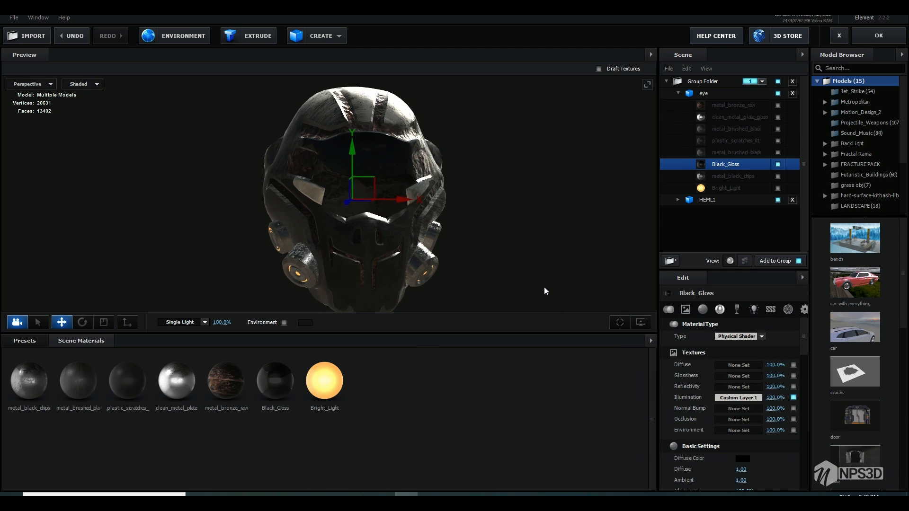
{"action": "left_click_drag", "start_coordinate": [804, 346], "coordinate": [798, 389]}
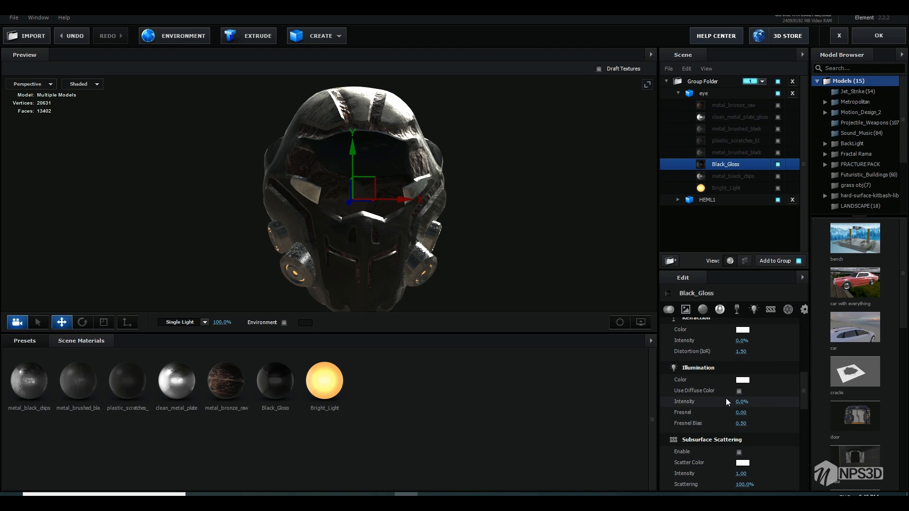
{"action": "left_click_drag", "start_coordinate": [741, 401], "coordinate": [857, 392]}
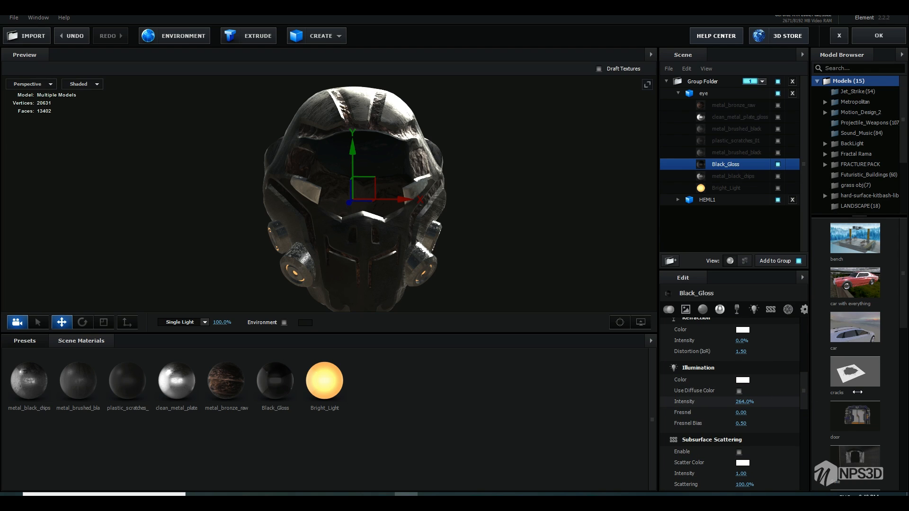
Step: Set the eye model's UV Repeat to 1.00, 1.00
{"action": "left_click", "coordinate": [678, 93]}
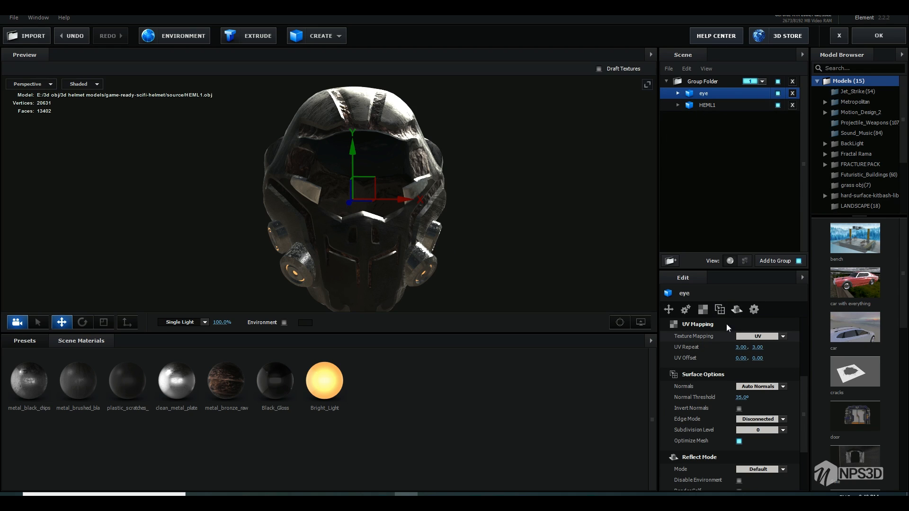
{"action": "left_click_drag", "start_coordinate": [741, 347], "coordinate": [689, 354]}
{"action": "left_click", "coordinate": [744, 347]}
{"action": "type", "text": "1"}
{"action": "left_click", "coordinate": [777, 350]}
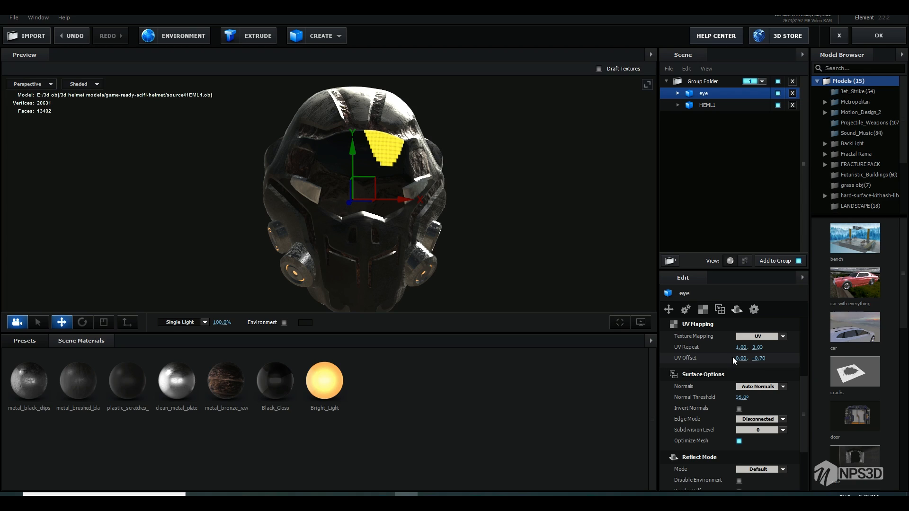
{"action": "left_click_drag", "start_coordinate": [742, 357], "coordinate": [743, 357]}
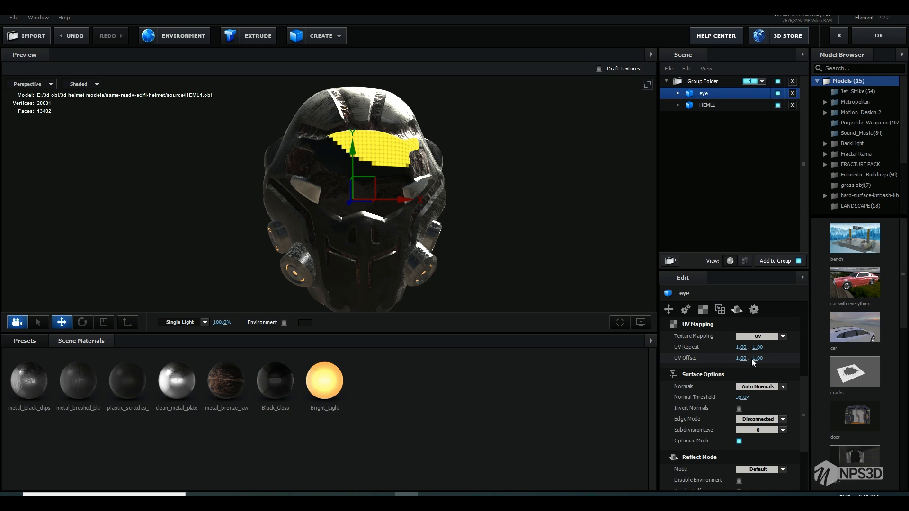
Step: Set the eye model's UV Offset to 0 in both directions and accept the Element scene
{"action": "left_click", "coordinate": [758, 358]}
{"action": "type", "text": "0"}
{"action": "left_click", "coordinate": [792, 367]}
{"action": "left_click", "coordinate": [742, 358]}
{"action": "type", "text": "0"}
{"action": "left_click", "coordinate": [787, 369]}
{"action": "left_click", "coordinate": [870, 27]}
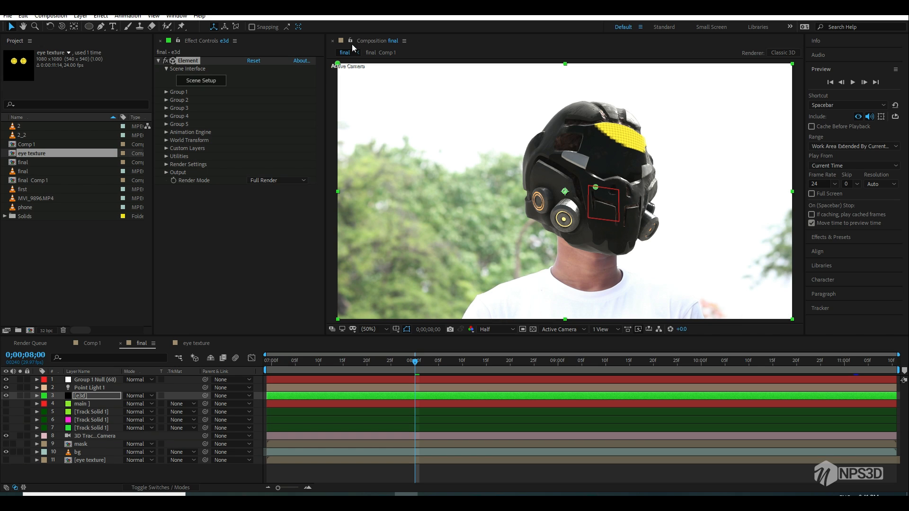
Step: Open the eye texture composition and dock its viewer beside the final composition's viewer
{"action": "left_click", "coordinate": [387, 277]}
{"action": "double_click", "coordinate": [93, 459]}
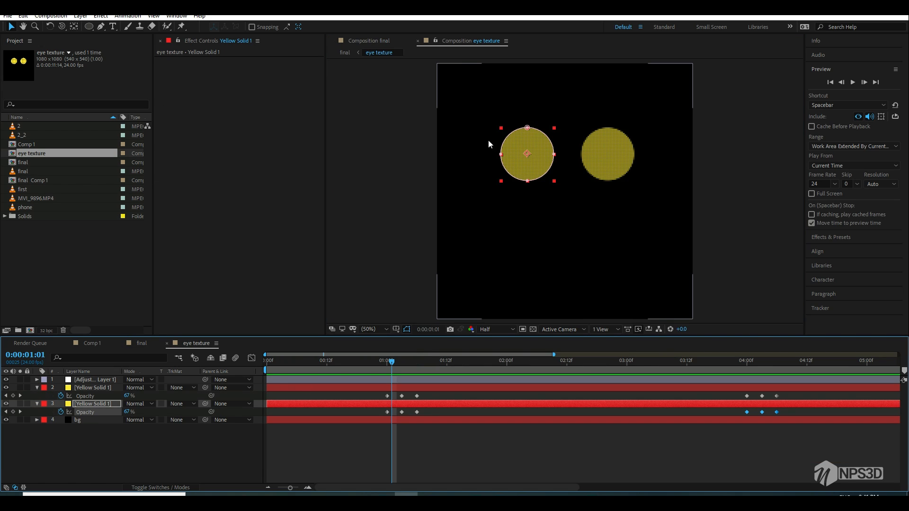
{"action": "left_click", "coordinate": [468, 32]}
{"action": "left_click_drag", "start_coordinate": [687, 177], "coordinate": [796, 192]}
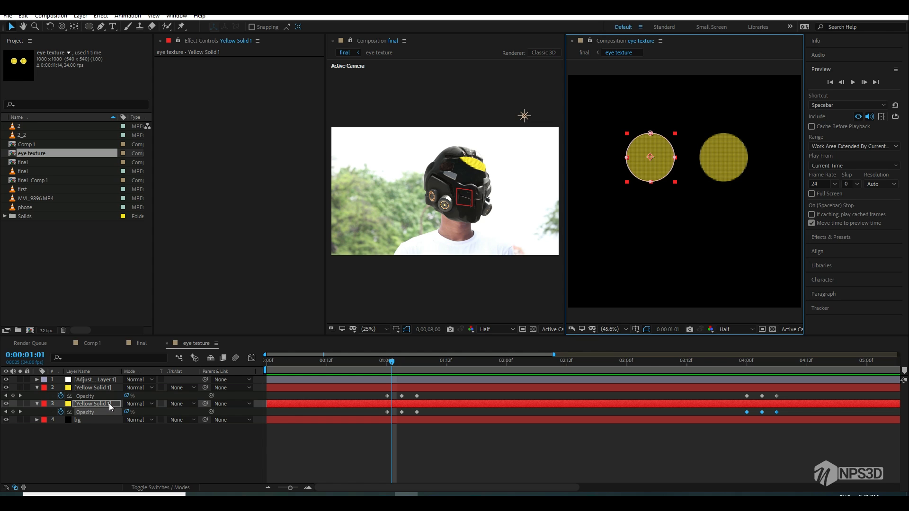
Step: Scale both Yellow Solid 1 eye circles down to 51%
{"action": "left_click", "coordinate": [92, 403]}
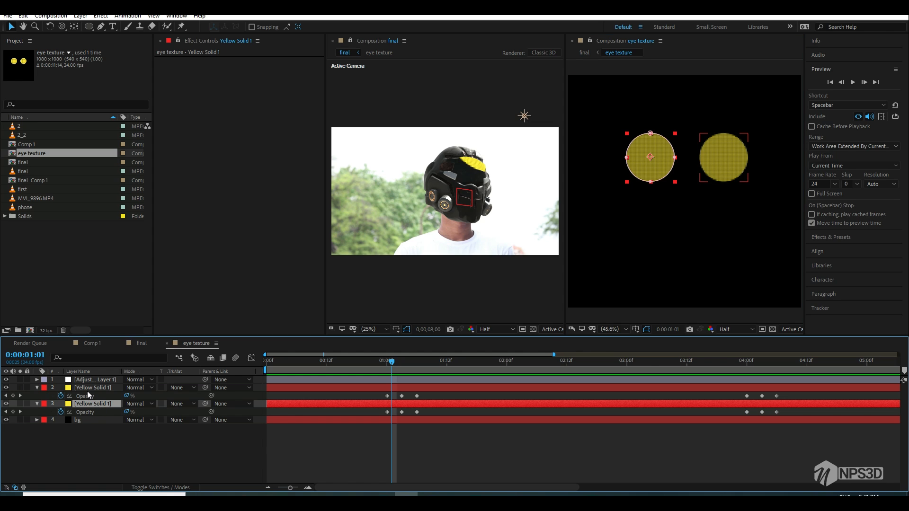
{"action": "left_click", "coordinate": [87, 391], "text": "ctrl"}
{"action": "key", "text": "s"}
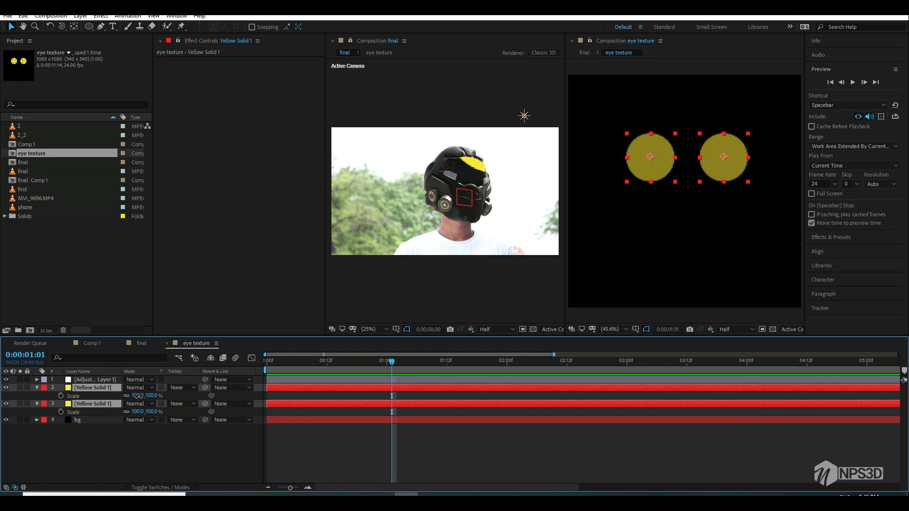
{"action": "left_click_drag", "start_coordinate": [137, 396], "coordinate": [118, 398]}
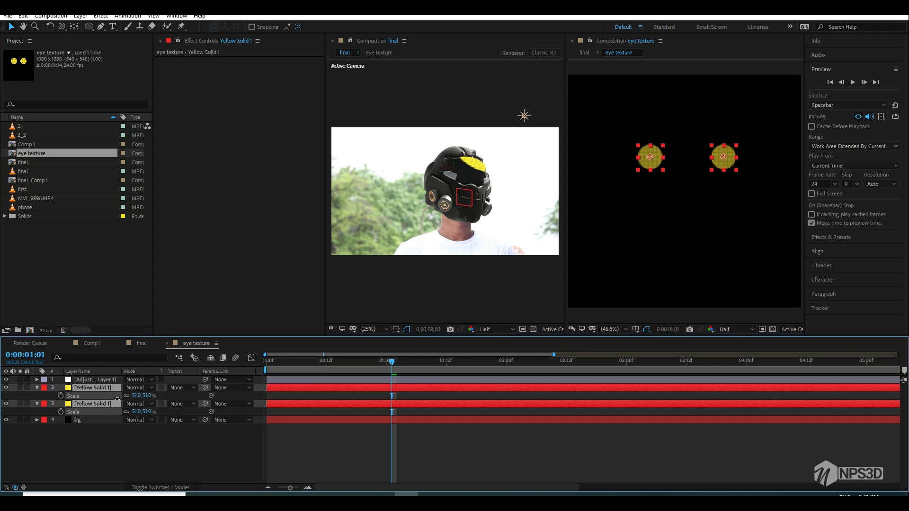
{"action": "left_click", "coordinate": [126, 447]}
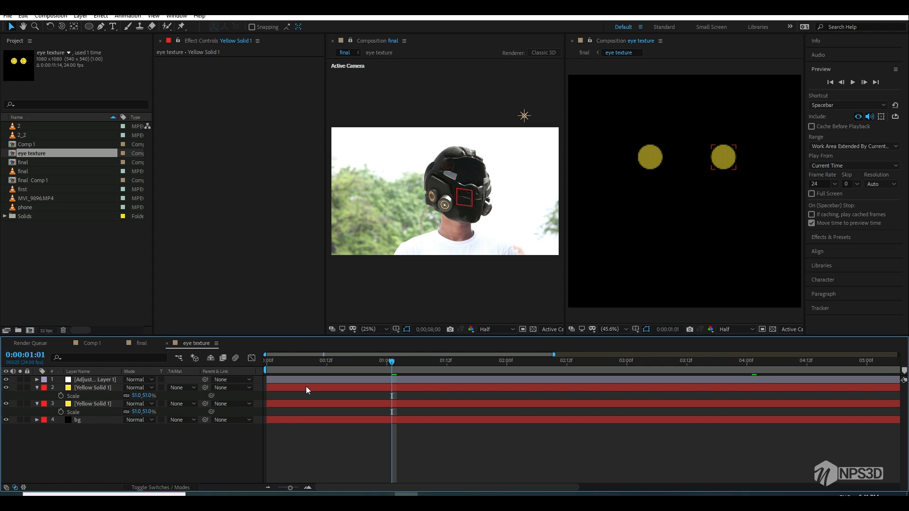
Step: Nudge the right eye circle, the Yellow Solid 1 on layer 2, slightly toward the left eye
{"action": "left_click", "coordinate": [109, 388]}
{"action": "key", "text": "shift+Right"}
{"action": "key", "text": "shift+Right"}
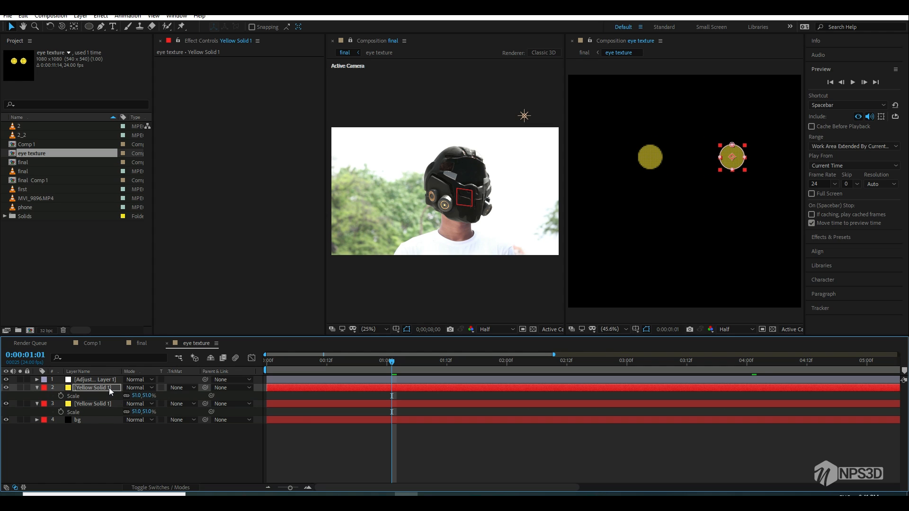
{"action": "key", "text": "shift+Left"}
{"action": "key", "text": "shift+Left"}
{"action": "key", "text": "shift+Left"}
Step: Move the left eye circle, the Yellow Solid 1 on layer 3, horizontally closer to the right eye
{"action": "left_click", "coordinate": [108, 404]}
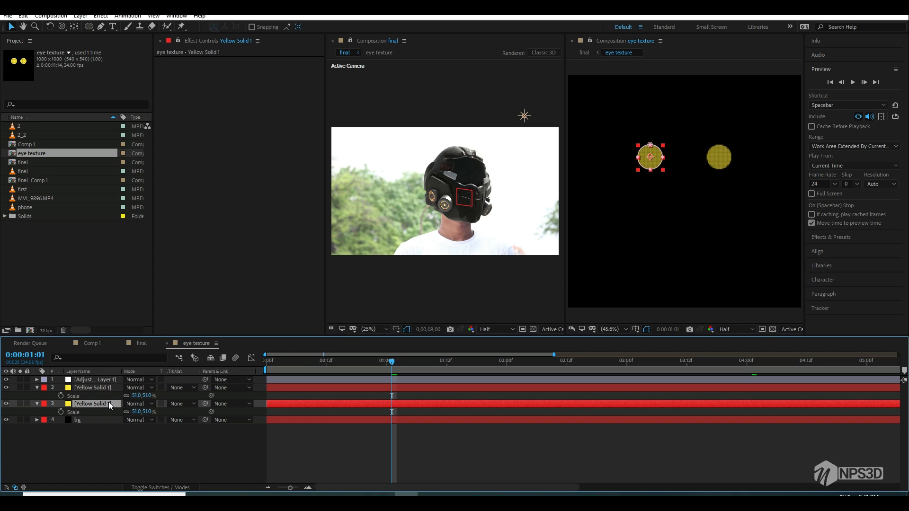
{"action": "key", "text": "shift+Right"}
{"action": "key", "text": "shift+Right"}
{"action": "key", "text": "shift+Right"}
{"action": "key", "text": "shift+Right"}
{"action": "key", "text": "shift+Right"}
{"action": "key", "text": "shift+Right"}
{"action": "key", "text": "shift+Right"}
{"action": "key", "text": "shift+Right"}
{"action": "key", "text": "shift+Right"}
{"action": "key", "text": "shift+Right"}
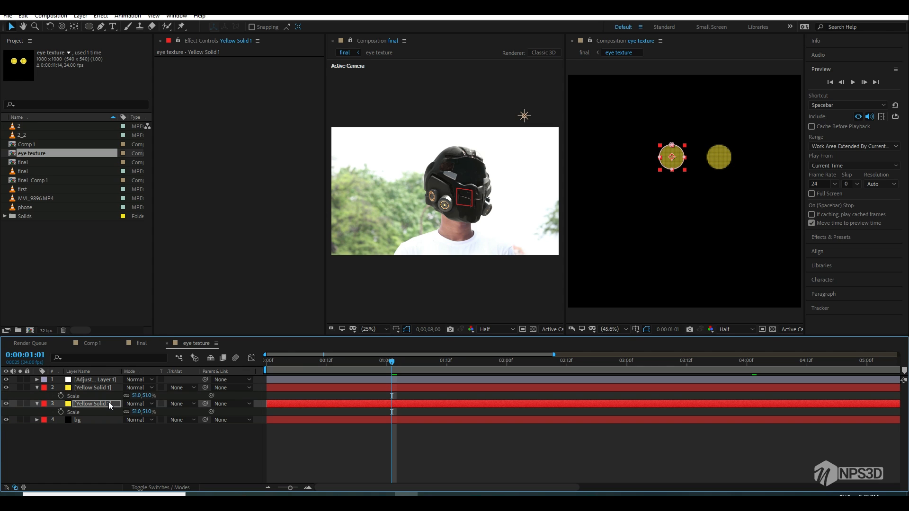
{"action": "left_click", "coordinate": [140, 456]}
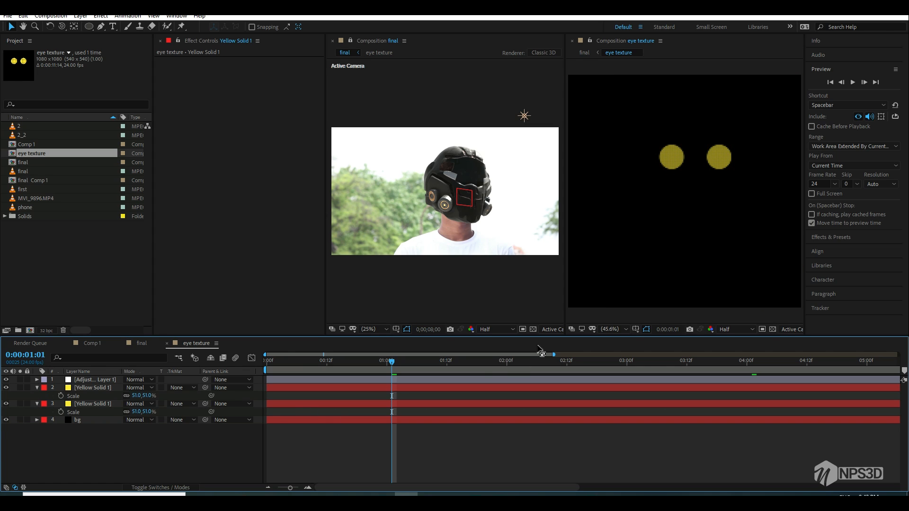
Step: Return to the final composition in a single viewer and open the Element scene setup of the e3d layer
{"action": "left_click", "coordinate": [620, 328]}
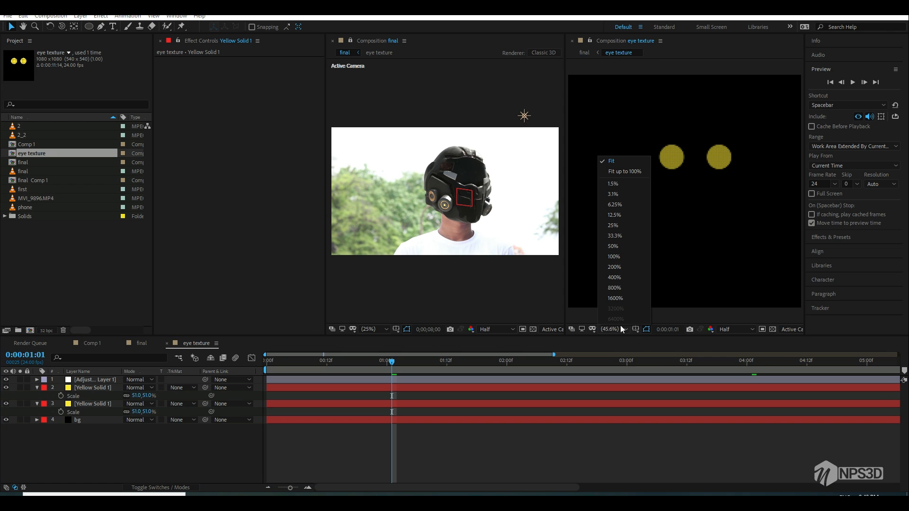
{"action": "left_click", "coordinate": [613, 160]}
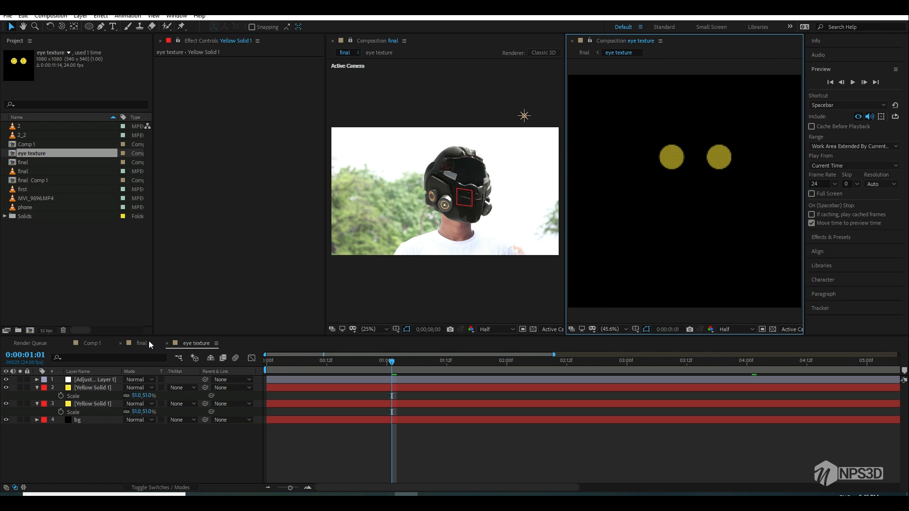
{"action": "left_click", "coordinate": [587, 53]}
{"action": "left_click", "coordinate": [571, 41]}
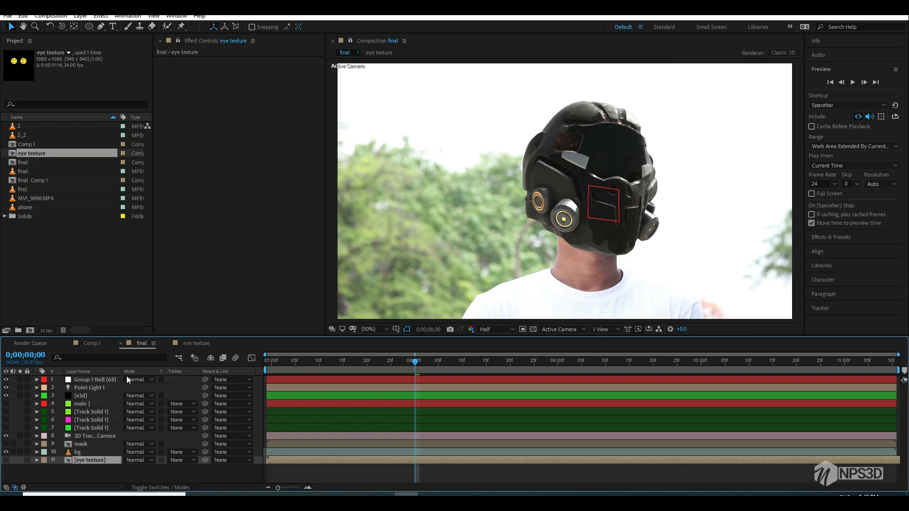
{"action": "left_click", "coordinate": [80, 396]}
{"action": "left_click", "coordinate": [195, 87]}
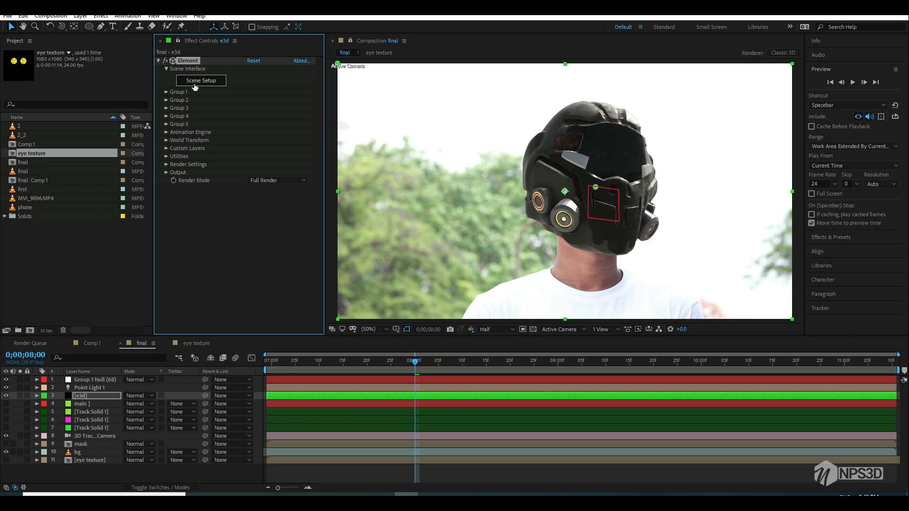
Step: Try shifting the eye model's vertical UV Offset to bring the eye texture onto the visor
{"action": "scroll", "coordinate": [773, 337], "scroll_direction": "down", "scroll_amount": 3}
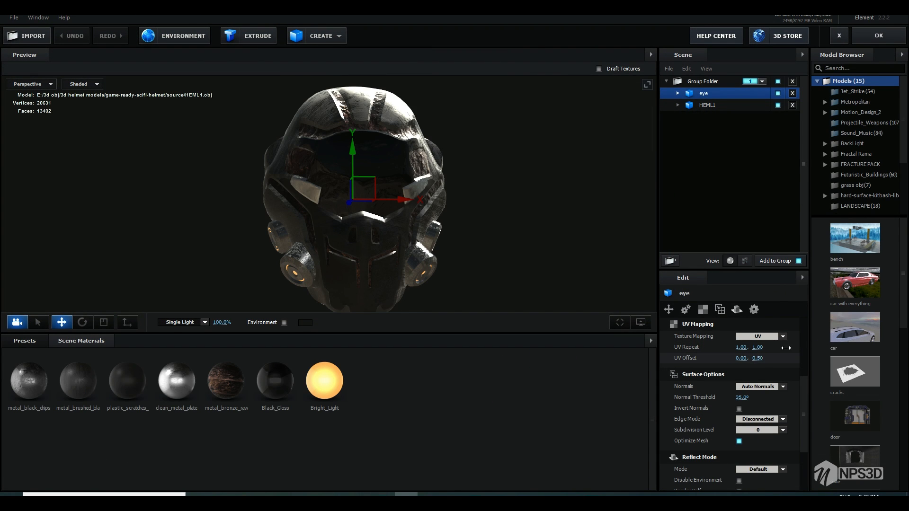
{"action": "left_click_drag", "start_coordinate": [785, 348], "coordinate": [757, 356]}
{"action": "key", "text": "ctrl+z"}
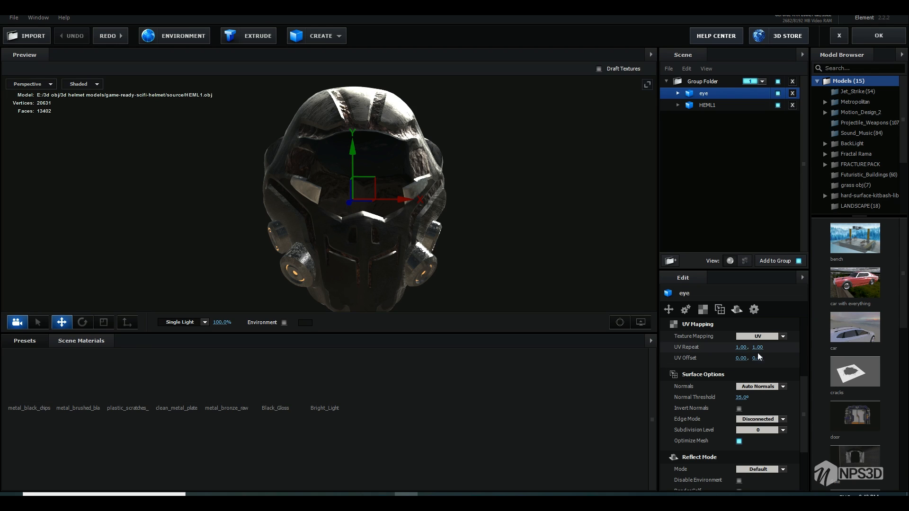
{"action": "key", "text": "ctrl+shift+z"}
Step: Set the eye model's Texture Mapping to Box (Preserve Aspect) and its UV Offset to about 0.15, -0.06 to center both eyes on the visor
{"action": "left_click", "coordinate": [753, 337]}
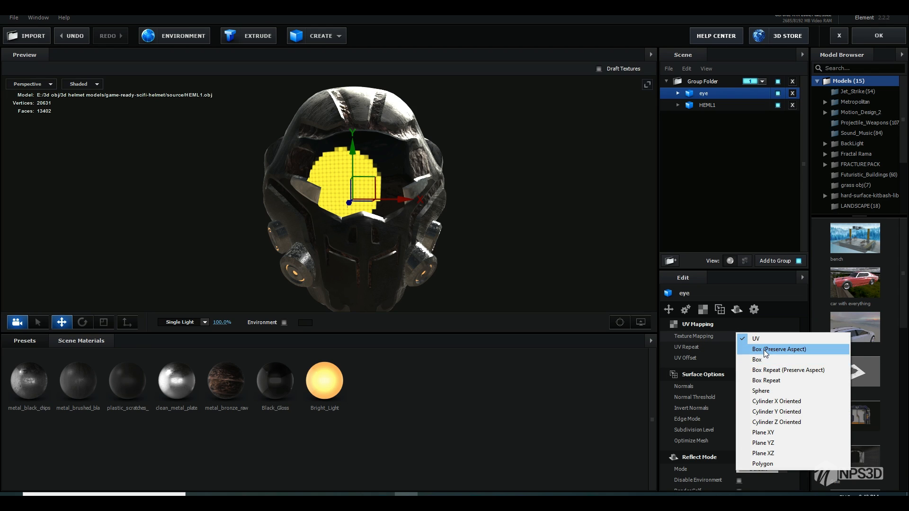
{"action": "left_click", "coordinate": [765, 350]}
{"action": "mouse_move", "coordinate": [759, 359]}
{"action": "left_mouse_down"}
{"action": "mouse_move", "coordinate": [730, 360]}
{"action": "mouse_move", "coordinate": [756, 354]}
{"action": "left_mouse_up"}
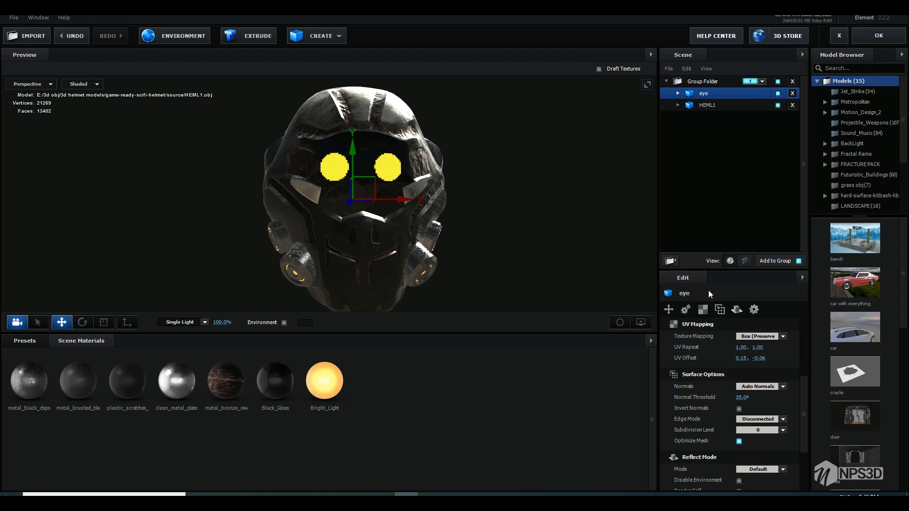
{"action": "left_click_drag", "start_coordinate": [741, 358], "coordinate": [741, 359]}
Step: Check the Aux Channel options in the eye model's Auxiliary Animation settings
{"action": "left_click", "coordinate": [685, 310]}
{"action": "left_click", "coordinate": [700, 333]}
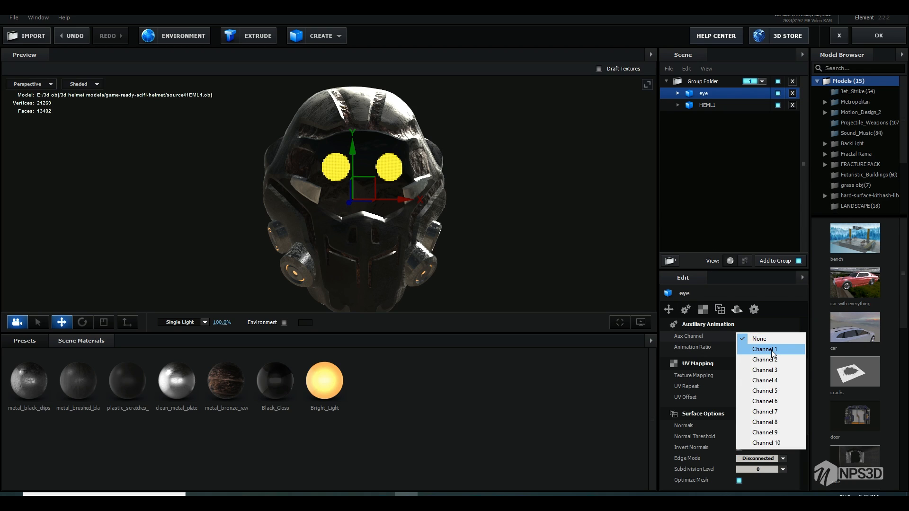
{"action": "left_click", "coordinate": [714, 338]}
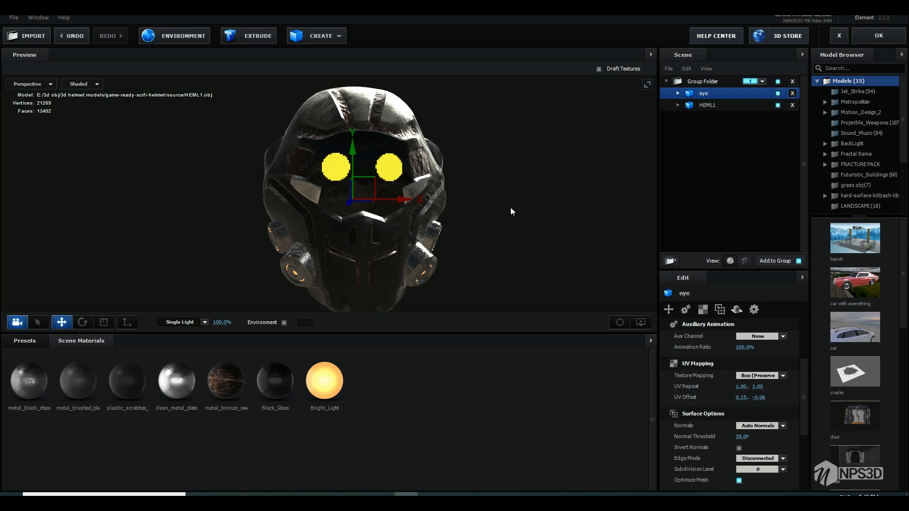
Step: Try shifting the eye model's vertical UV Offset and applying Box (Preserve Aspect) Texture Mapping to the HEML1 helmet, undoing each change
{"action": "left_click_drag", "start_coordinate": [767, 399], "coordinate": [754, 402]}
{"action": "left_click_drag", "start_coordinate": [507, 245], "coordinate": [530, 242]}
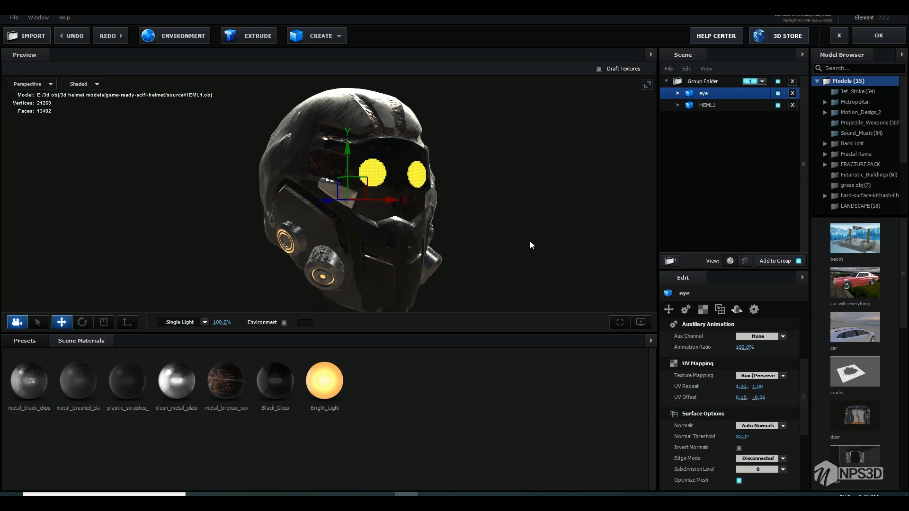
{"action": "left_click", "coordinate": [709, 105]}
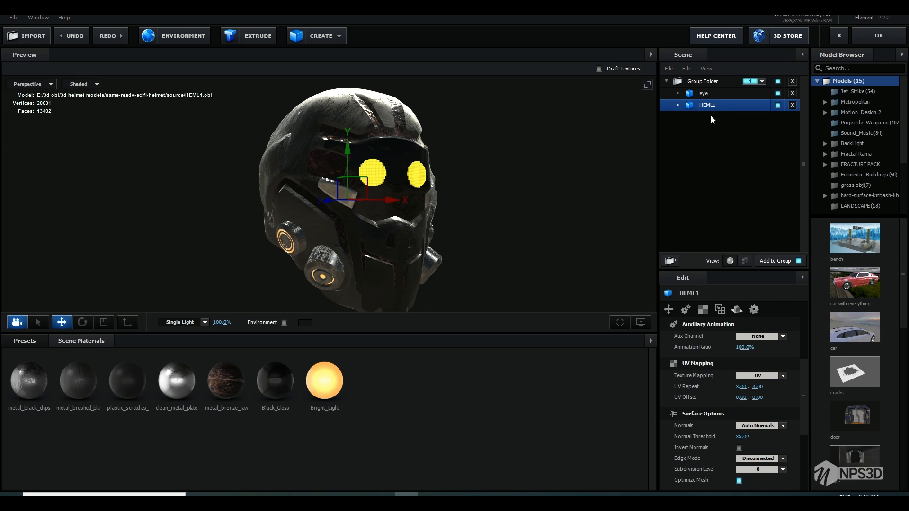
{"action": "left_click", "coordinate": [695, 314]}
{"action": "left_click", "coordinate": [760, 336]}
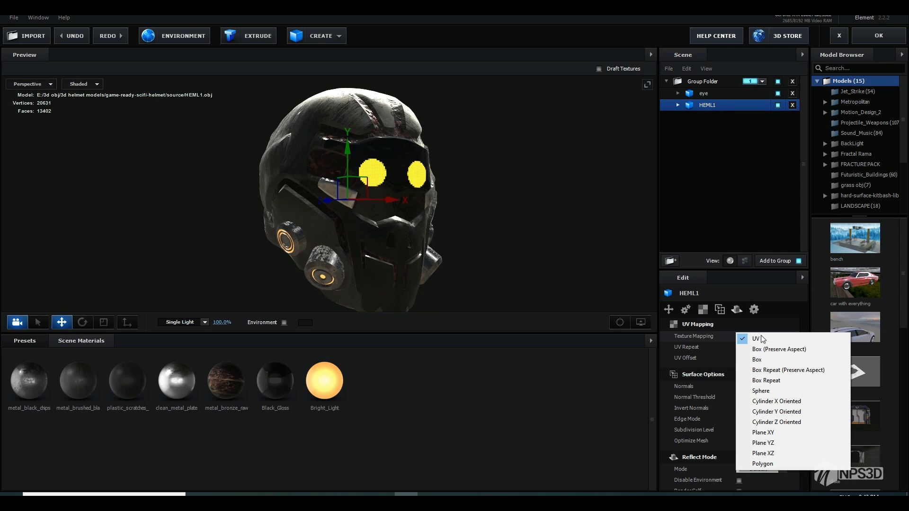
{"action": "left_click", "coordinate": [762, 346]}
{"action": "left_click_drag", "start_coordinate": [591, 248], "coordinate": [544, 228]}
{"action": "key", "text": "ctrl+z"}
{"action": "left_click_drag", "start_coordinate": [481, 267], "coordinate": [508, 267]}
{"action": "left_click_drag", "start_coordinate": [202, 257], "coordinate": [215, 265]}
Step: Reduce the Glossiness of the metal_brushed_black material to about 76% and check the helmet from the front
{"action": "left_click", "coordinate": [78, 380]}
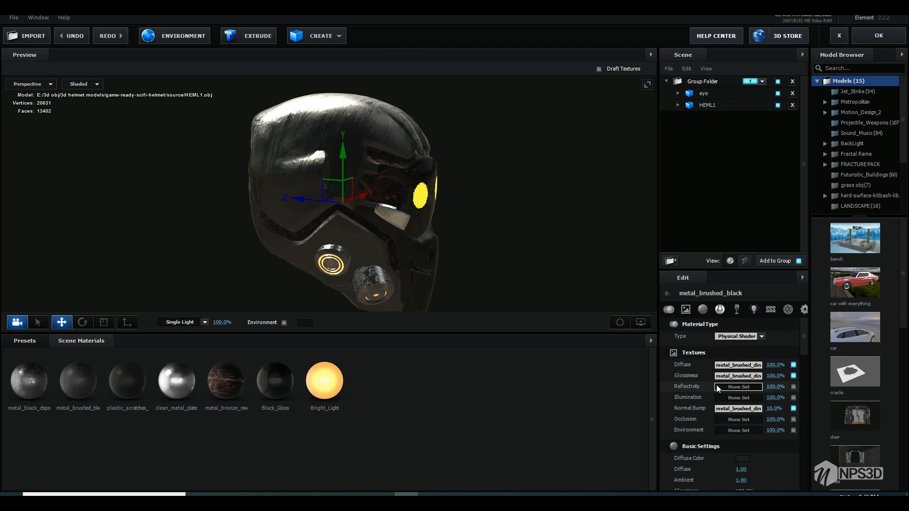
{"action": "left_click_drag", "start_coordinate": [538, 236], "coordinate": [531, 234]}
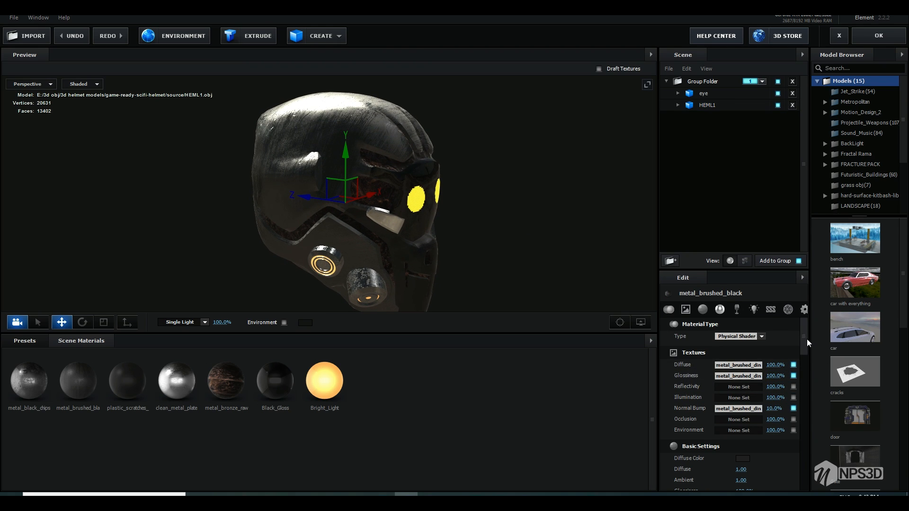
{"action": "left_click_drag", "start_coordinate": [806, 338], "coordinate": [802, 354]}
{"action": "left_click_drag", "start_coordinate": [742, 412], "coordinate": [733, 412]}
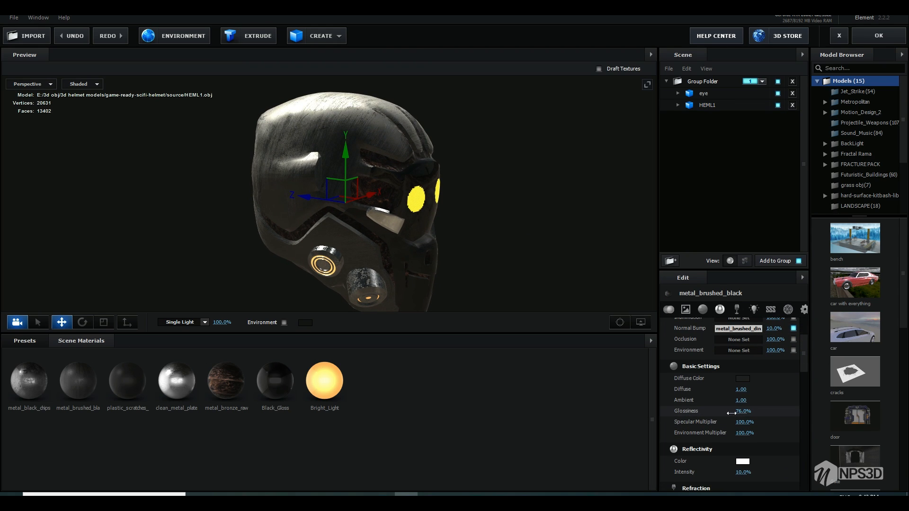
{"action": "left_click_drag", "start_coordinate": [572, 251], "coordinate": [527, 266]}
Step: Set the Reflect Mode of the HEML1 helmet model to Spherical
{"action": "left_click", "coordinate": [714, 104]}
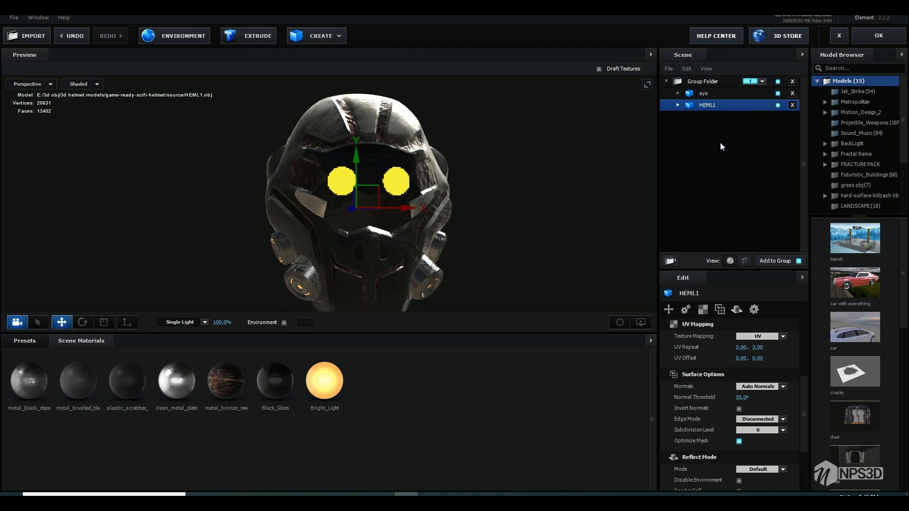
{"action": "left_click", "coordinate": [735, 311]}
{"action": "left_click", "coordinate": [745, 336]}
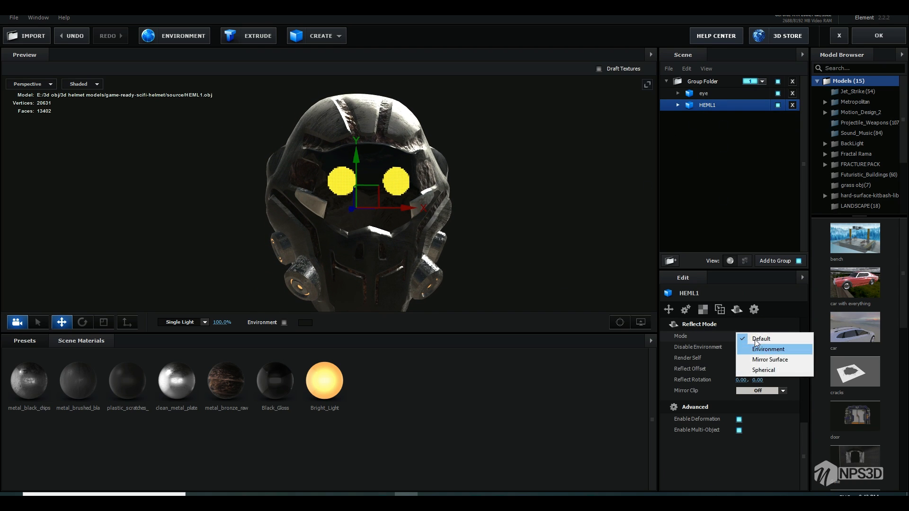
{"action": "left_click", "coordinate": [760, 370]}
{"action": "left_click_drag", "start_coordinate": [563, 267], "coordinate": [536, 264]}
Step: Set the Reflect Mode of the eye model to Spherical as well
{"action": "left_click", "coordinate": [722, 94]}
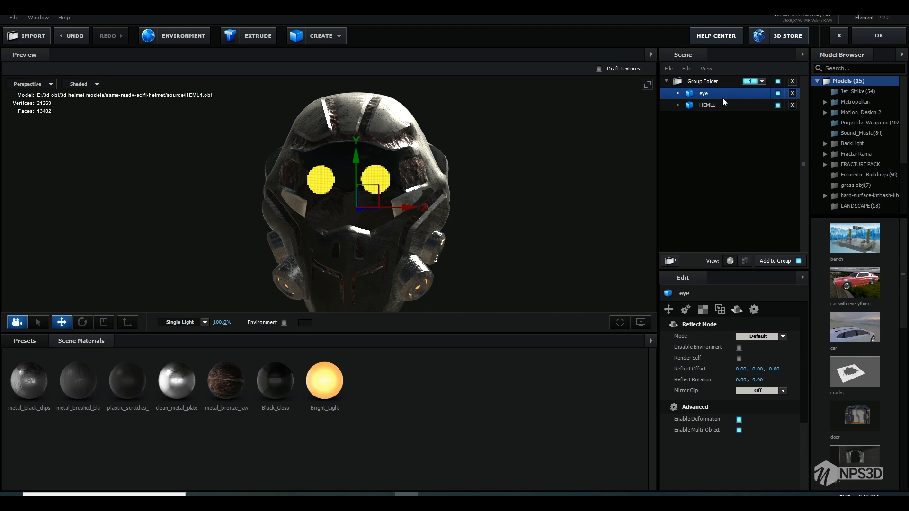
{"action": "left_click", "coordinate": [760, 337]}
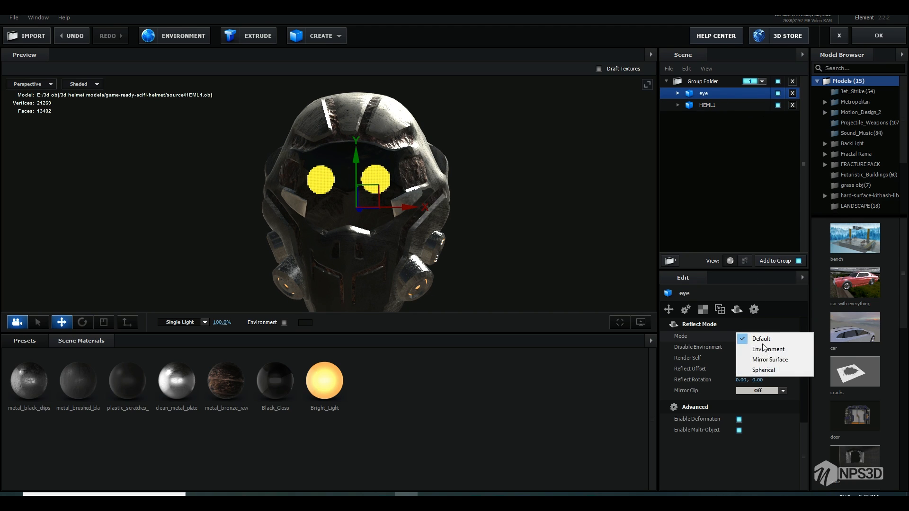
{"action": "left_click", "coordinate": [760, 369]}
{"action": "left_click_drag", "start_coordinate": [380, 235], "coordinate": [368, 236]}
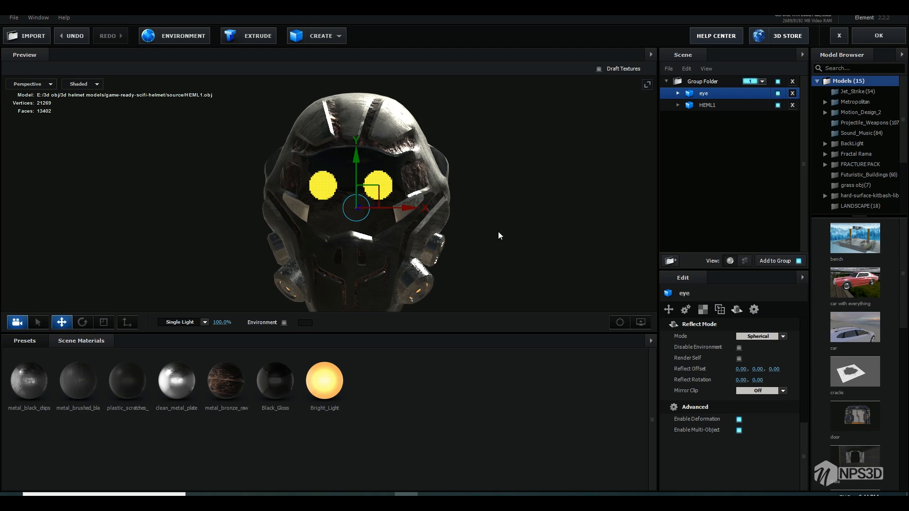
Step: Adjust the HEML1 helmet's Reflect Offset to about 0.00, 0.34, 0.88 and inspect the reflections
{"action": "left_click", "coordinate": [697, 106]}
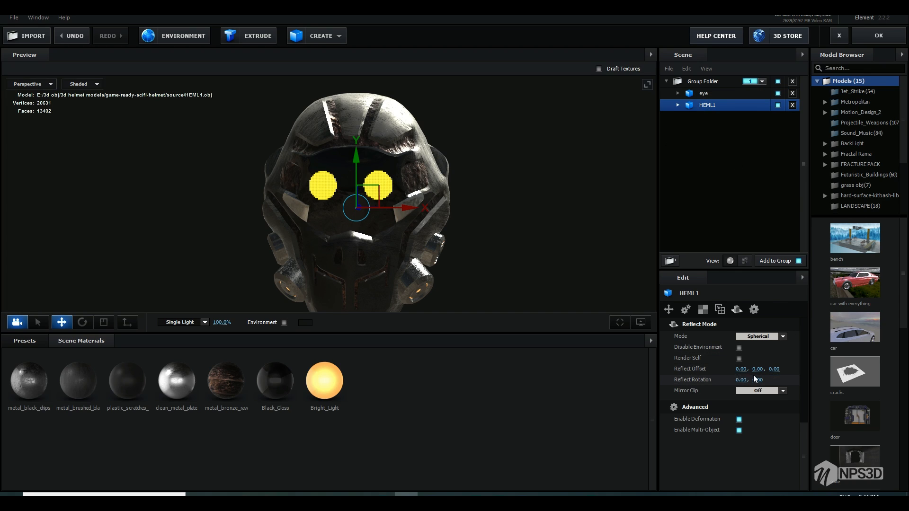
{"action": "left_click_drag", "start_coordinate": [775, 369], "coordinate": [906, 311]}
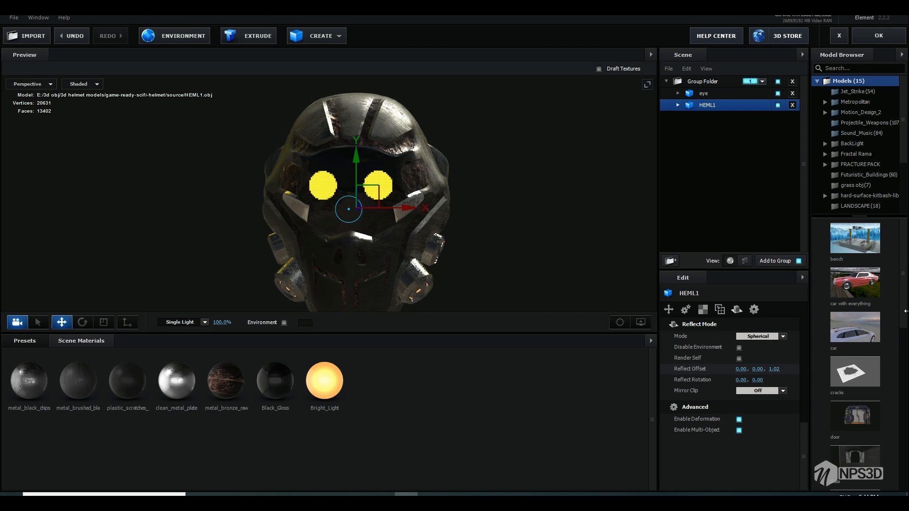
{"action": "left_click_drag", "start_coordinate": [778, 369], "coordinate": [716, 362]}
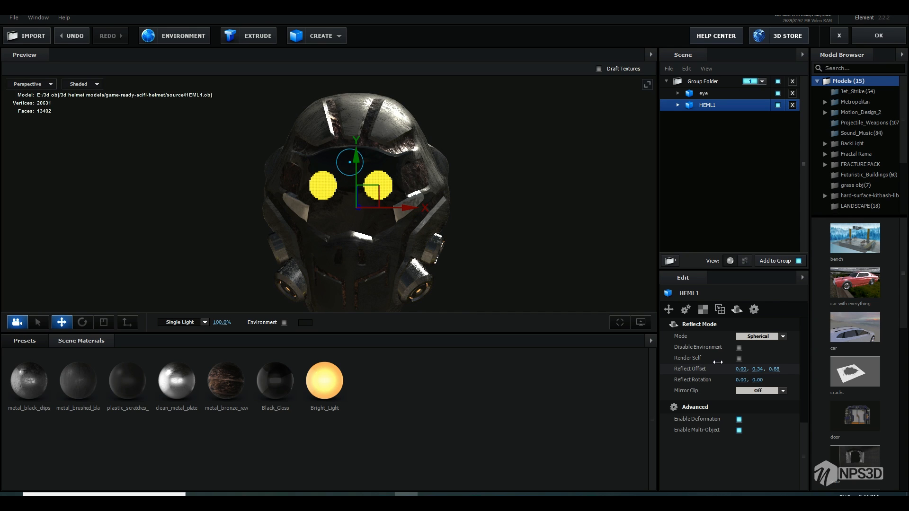
{"action": "left_click_drag", "start_coordinate": [426, 226], "coordinate": [408, 236]}
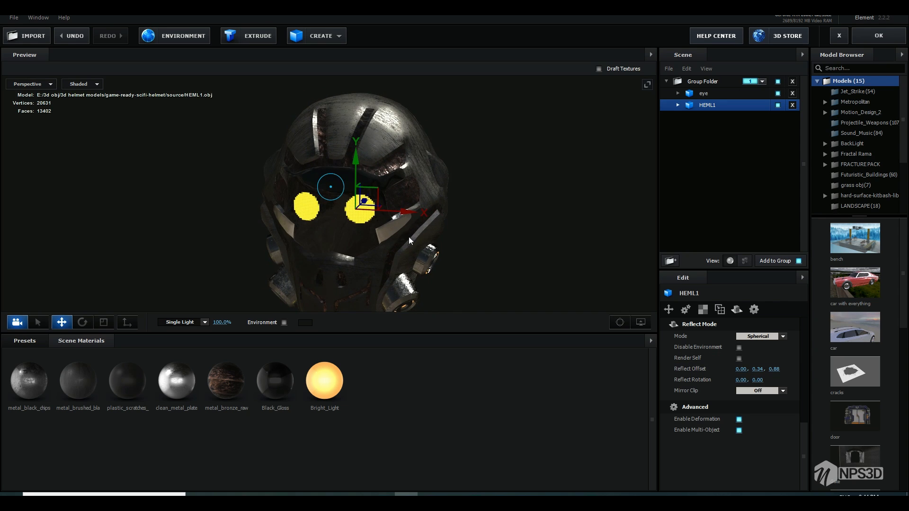
Step: Try a Z Reflect Offset of 9 on the HEML1 helmet, set it to 0, and apply the scene setup to the final composition
{"action": "left_click", "coordinate": [774, 368]}
{"action": "type", "text": "9"}
{"action": "key", "text": "Return"}
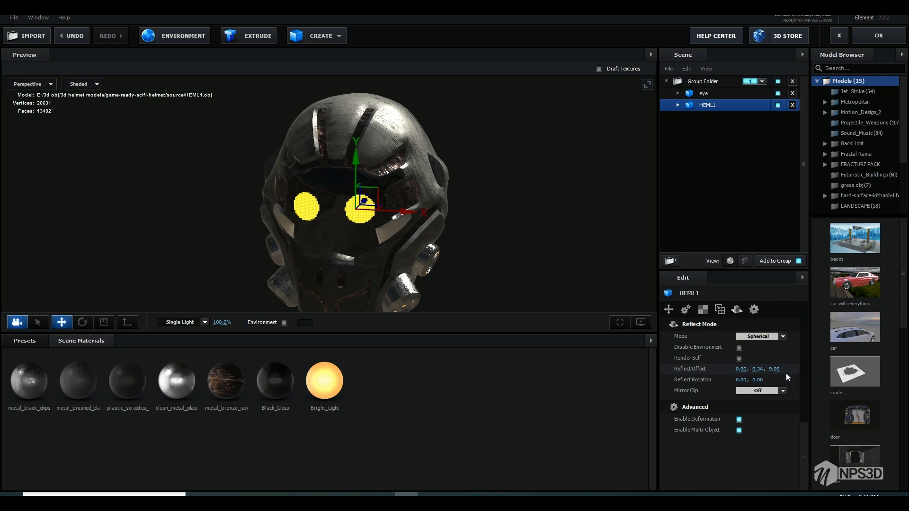
{"action": "left_click", "coordinate": [779, 370]}
{"action": "type", "text": "0"}
{"action": "key", "text": "Return"}
{"action": "left_click", "coordinate": [877, 37]}
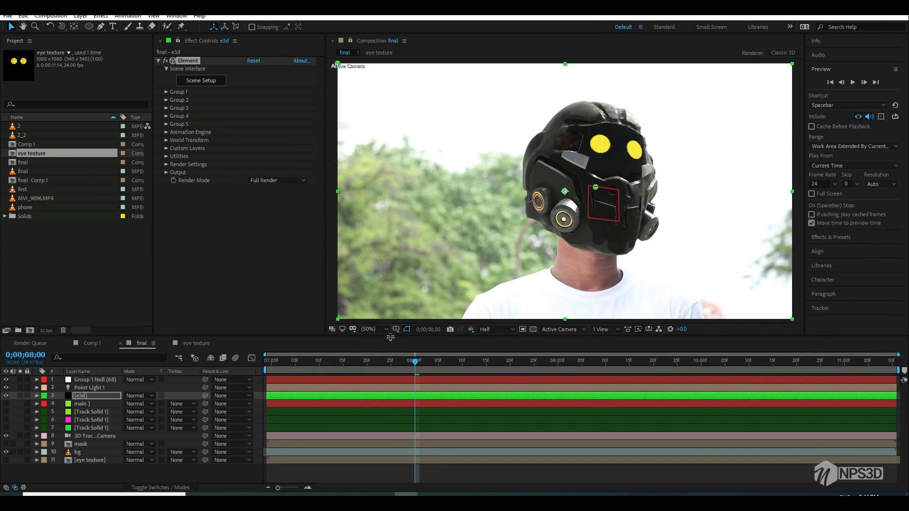
{"action": "left_click_drag", "start_coordinate": [342, 362], "coordinate": [239, 382]}
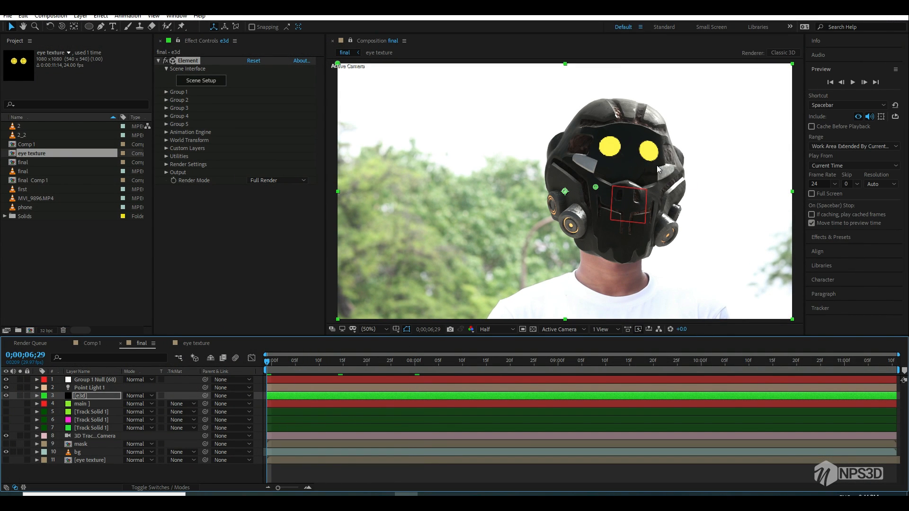
Step: Set the eye model's vertical UV Offset to -0.08 in the Element scene setup and preview the final composition
{"action": "left_click", "coordinate": [196, 80]}
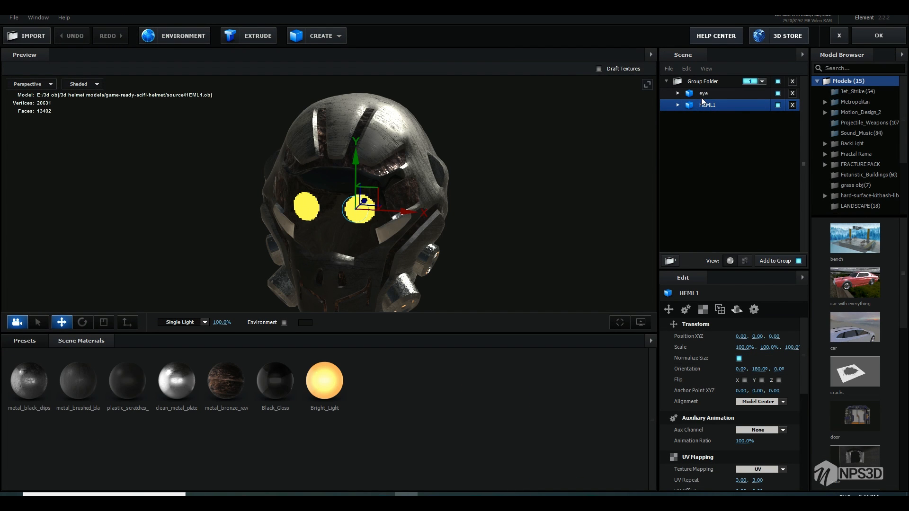
{"action": "left_click", "coordinate": [701, 97]}
{"action": "scroll", "coordinate": [758, 358], "scroll_direction": "down", "scroll_amount": 3}
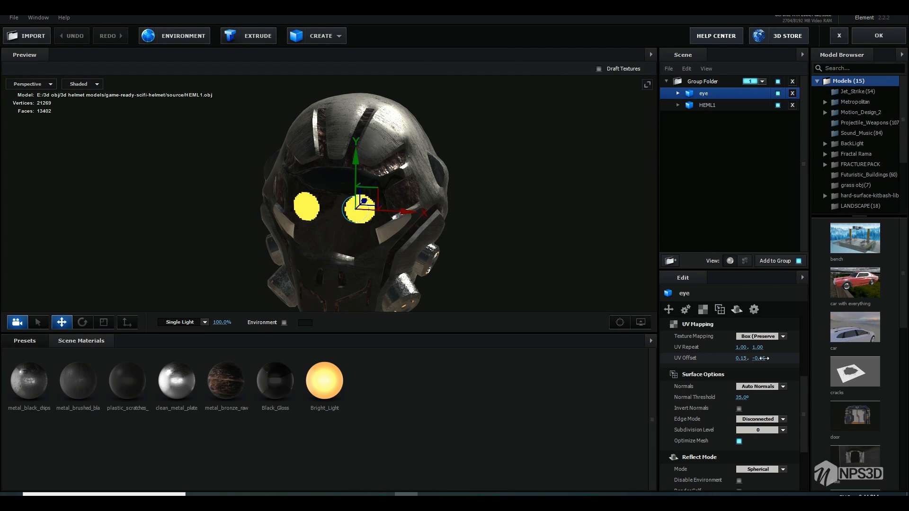
{"action": "left_click_drag", "start_coordinate": [763, 358], "coordinate": [760, 356]}
{"action": "left_click_drag", "start_coordinate": [512, 239], "coordinate": [521, 232]}
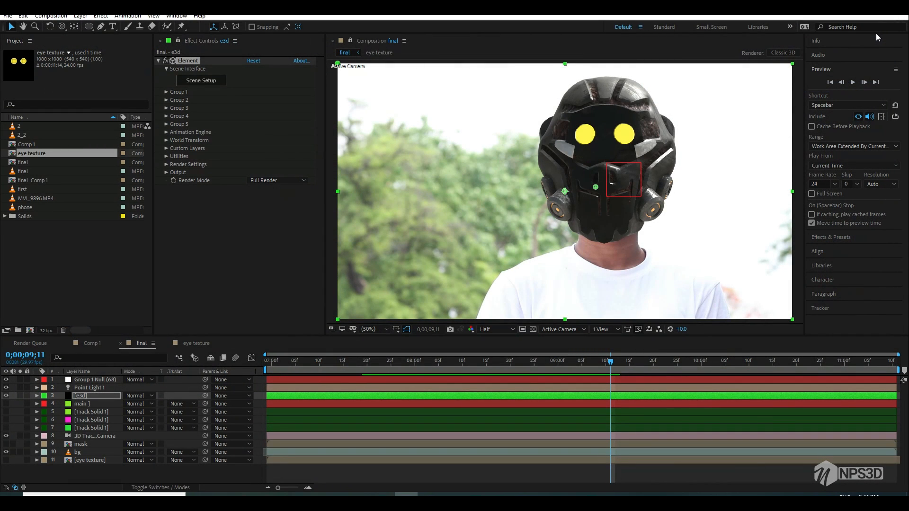
{"action": "key", "text": "space"}
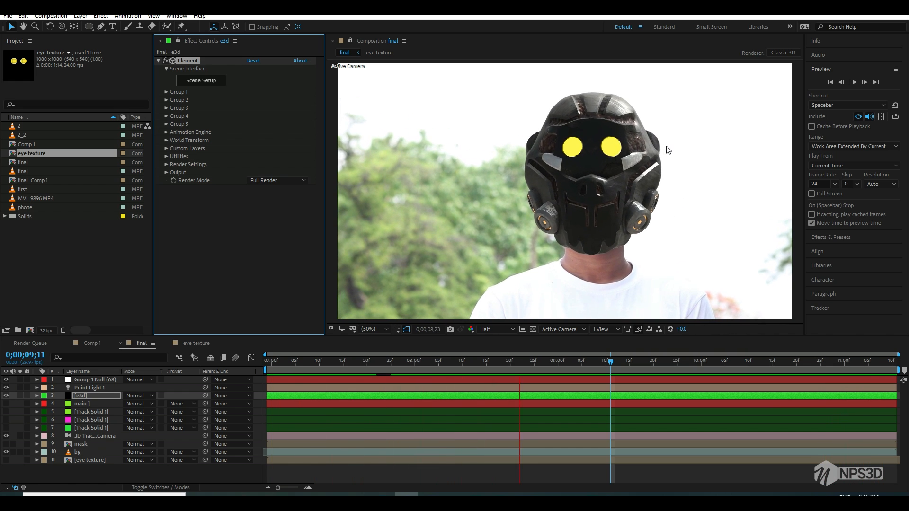
{"action": "key", "text": "space"}
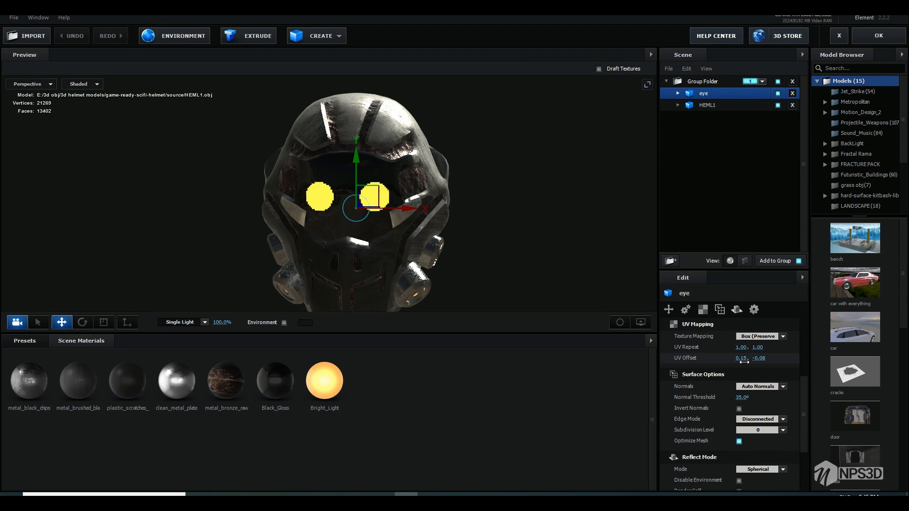
Step: Try shifting the eye model's horizontal UV Offset to move the eyes across the visor, and undo it
{"action": "left_click_drag", "start_coordinate": [742, 360], "coordinate": [746, 359]}
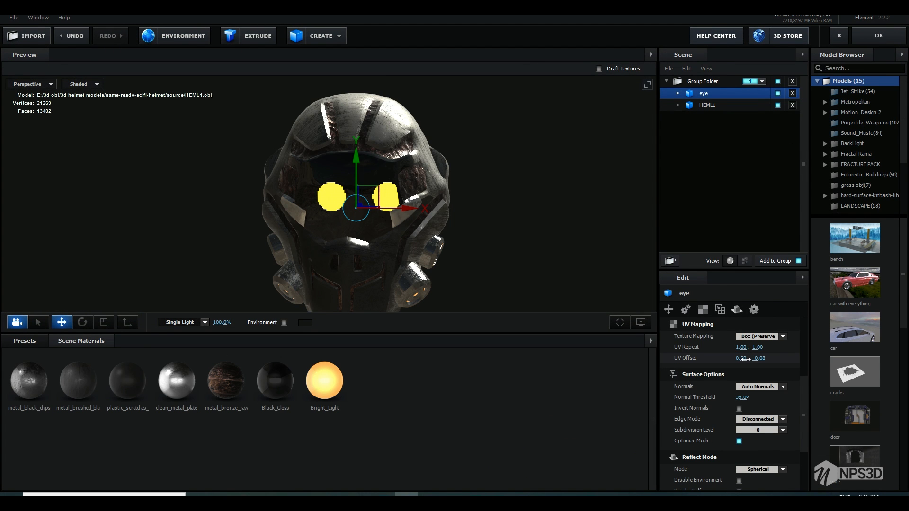
{"action": "key", "text": "ctrl+z"}
{"action": "left_click", "coordinate": [878, 35]}
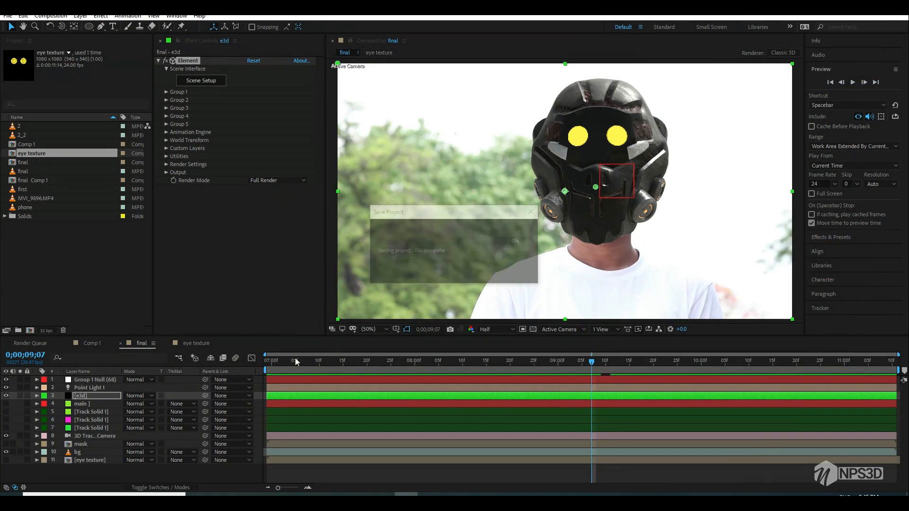
Step: In the eye texture composition, nudge the right-hand yellow eye layer slightly toward the other eye
{"action": "left_click", "coordinate": [197, 344]}
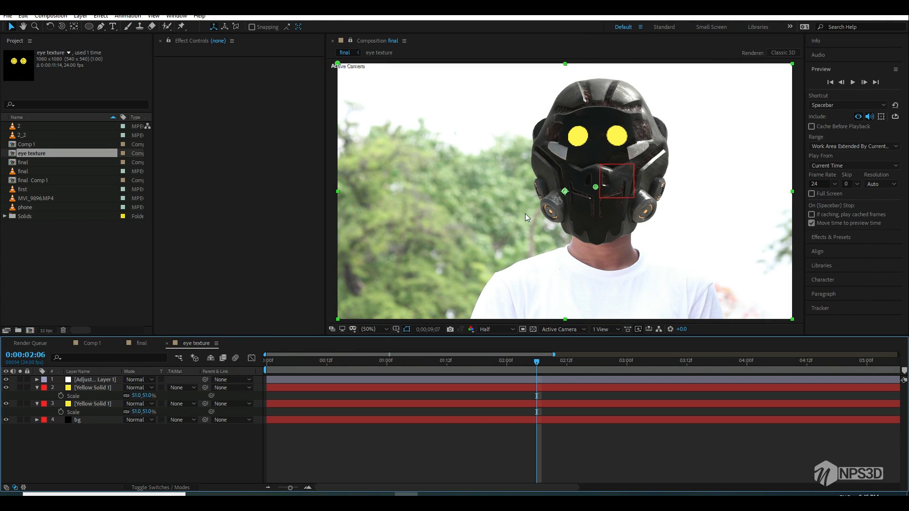
{"action": "left_click", "coordinate": [90, 388]}
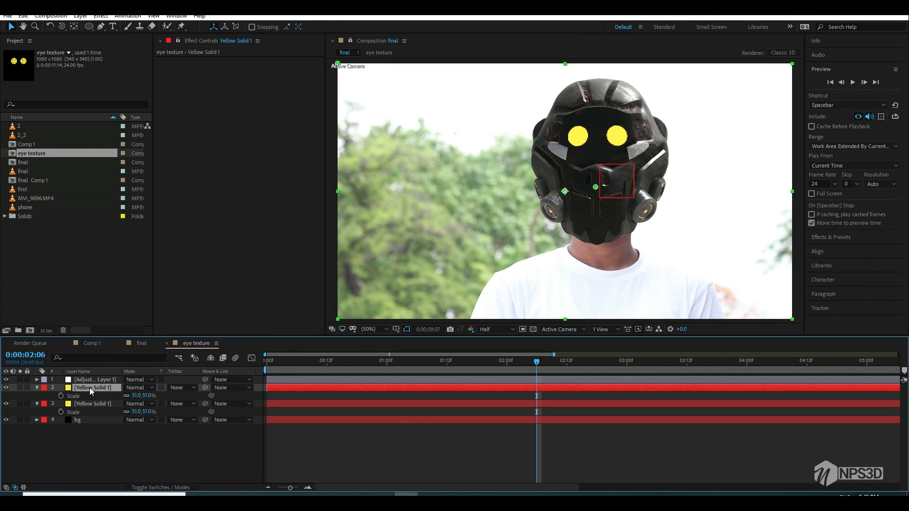
{"action": "left_click", "coordinate": [350, 41]}
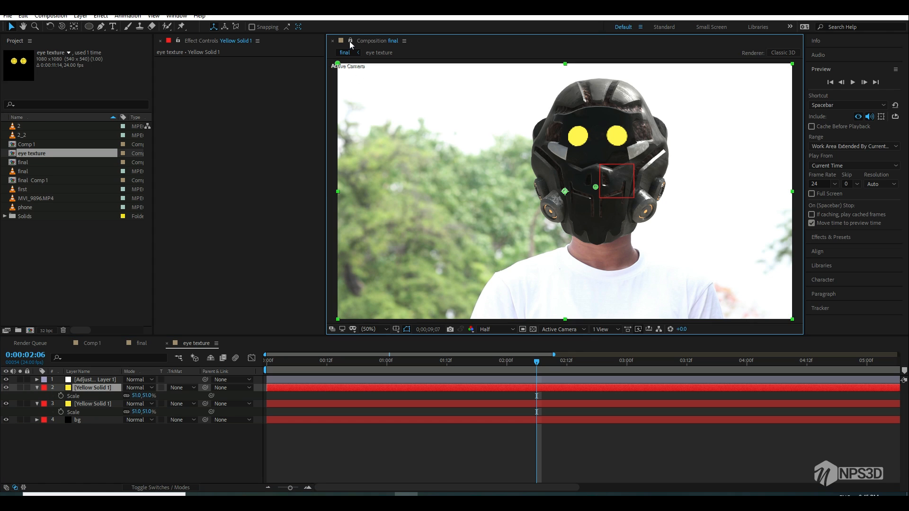
{"action": "key", "text": "Left"}
{"action": "key", "text": "Left"}
{"action": "key", "text": "Left"}
{"action": "key", "text": "Left"}
{"action": "key", "text": "Left"}
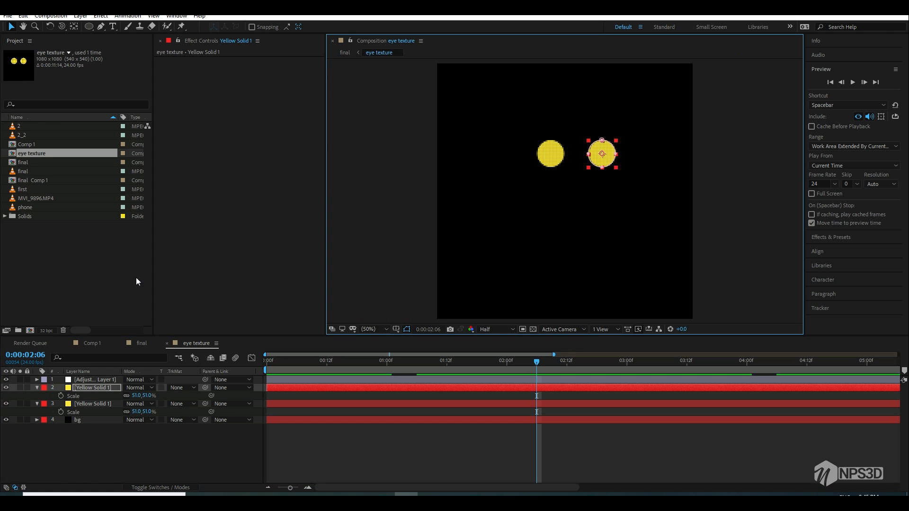
Step: Check the eye spacing on the helmet in the final composition and select the left-hand eye layer in eye texture
{"action": "left_click", "coordinate": [141, 343]}
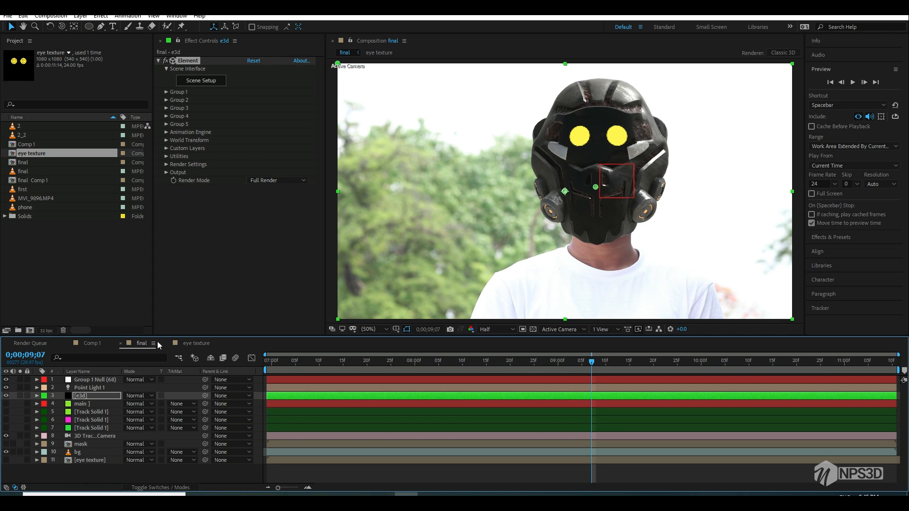
{"action": "left_click", "coordinate": [194, 342]}
{"action": "left_click", "coordinate": [84, 403]}
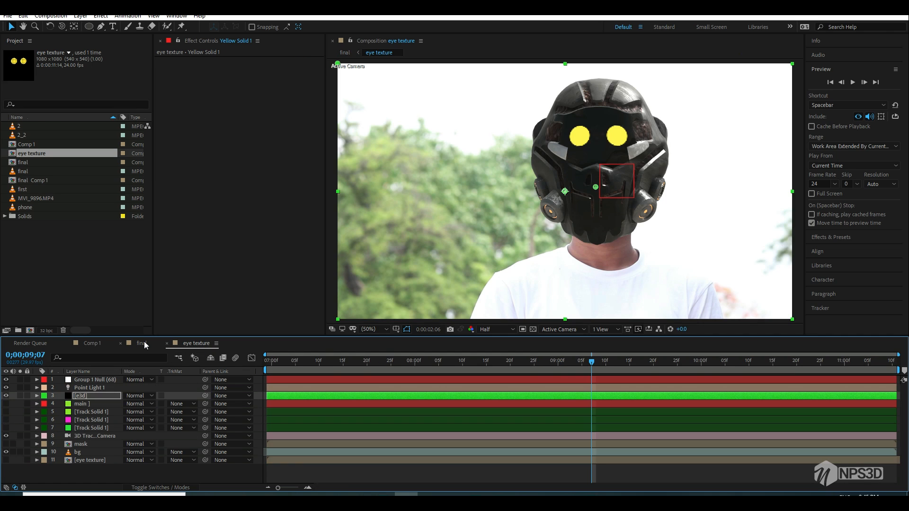
{"action": "left_click", "coordinate": [142, 342]}
{"action": "left_click", "coordinate": [193, 342]}
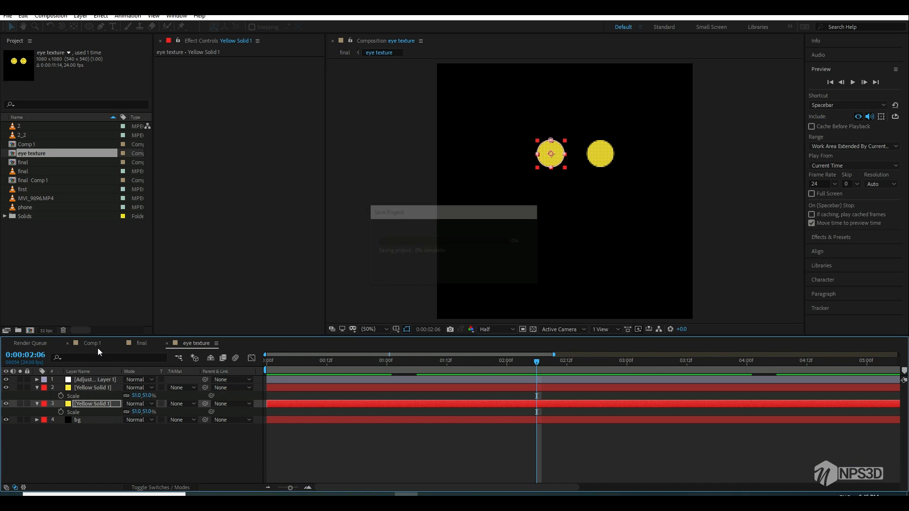
Step: Lock the final composition's viewer and open the eye texture composition in a second viewer docked beside it
{"action": "left_click", "coordinate": [141, 343]}
{"action": "left_click", "coordinate": [351, 41]}
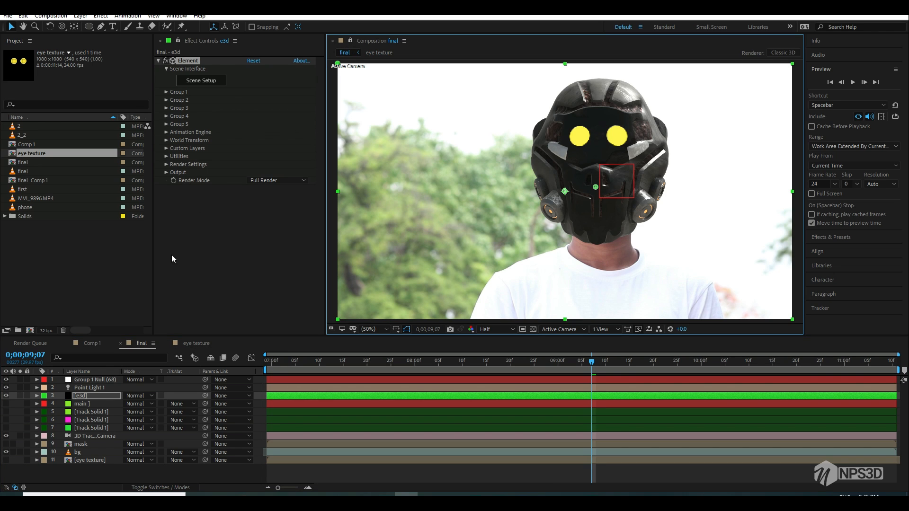
{"action": "double_click", "coordinate": [87, 459]}
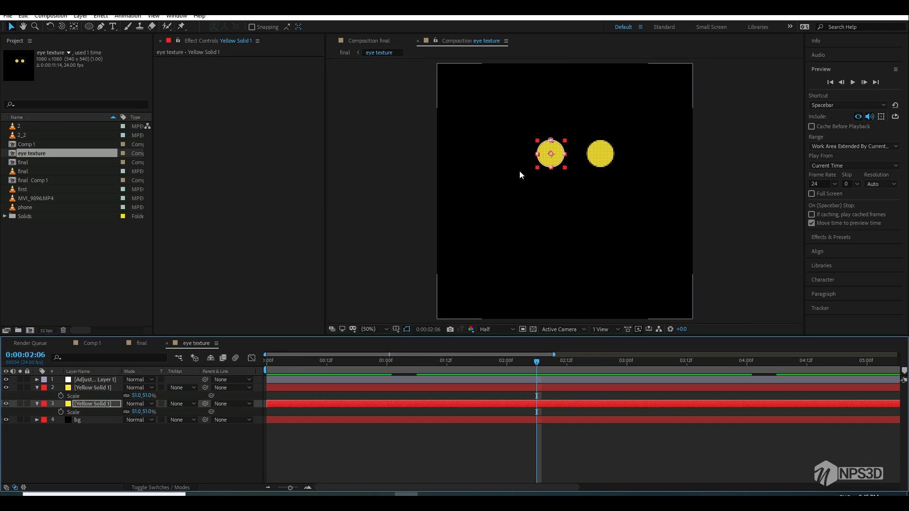
{"action": "left_click", "coordinate": [470, 40]}
{"action": "left_click_drag", "start_coordinate": [470, 39], "coordinate": [795, 209]}
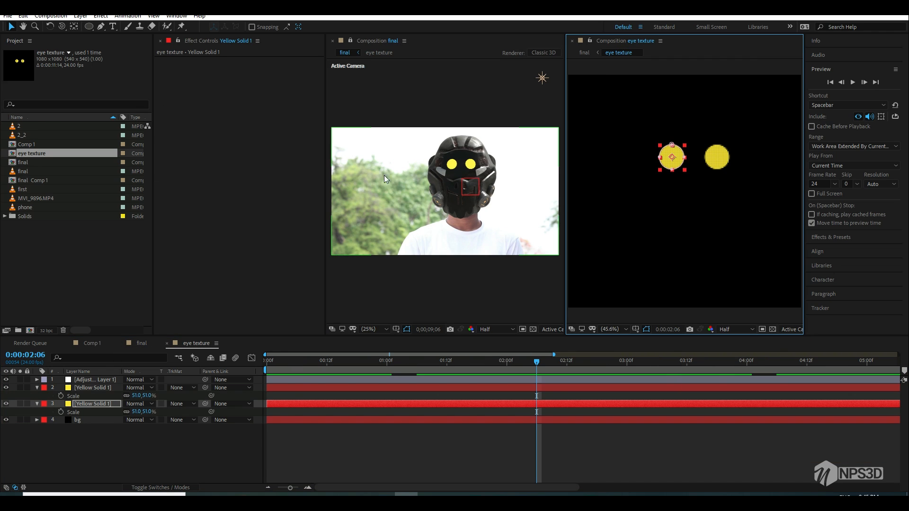
Step: Narrow the Effect Controls and Project panels to enlarge the final viewer, and add a new yellow solid to the eye texture composition
{"action": "left_click_drag", "start_coordinate": [325, 171], "coordinate": [275, 174]}
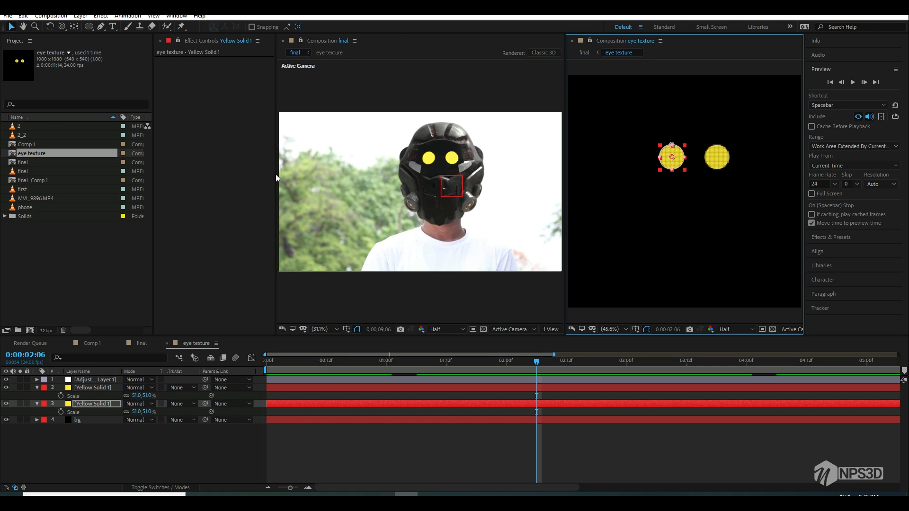
{"action": "left_click_drag", "start_coordinate": [152, 195], "coordinate": [87, 189]}
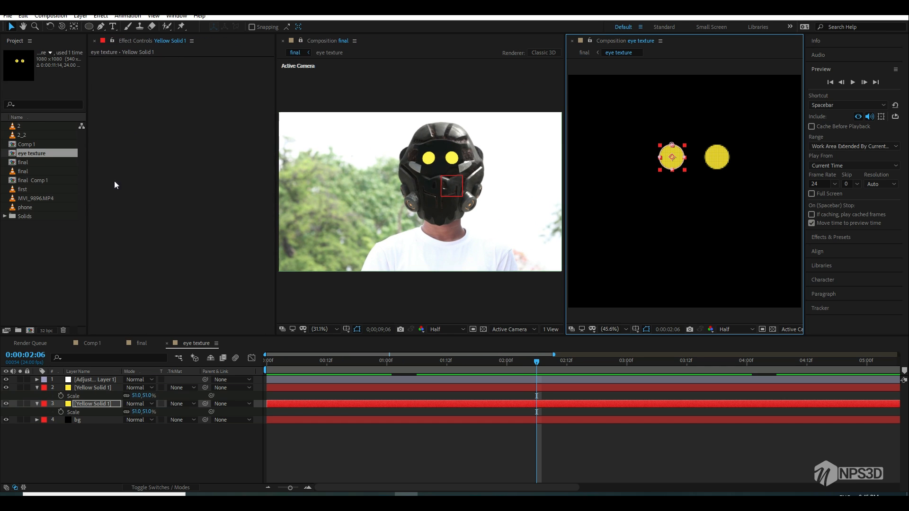
{"action": "right_click", "coordinate": [85, 448]}
{"action": "left_click", "coordinate": [33, 389]}
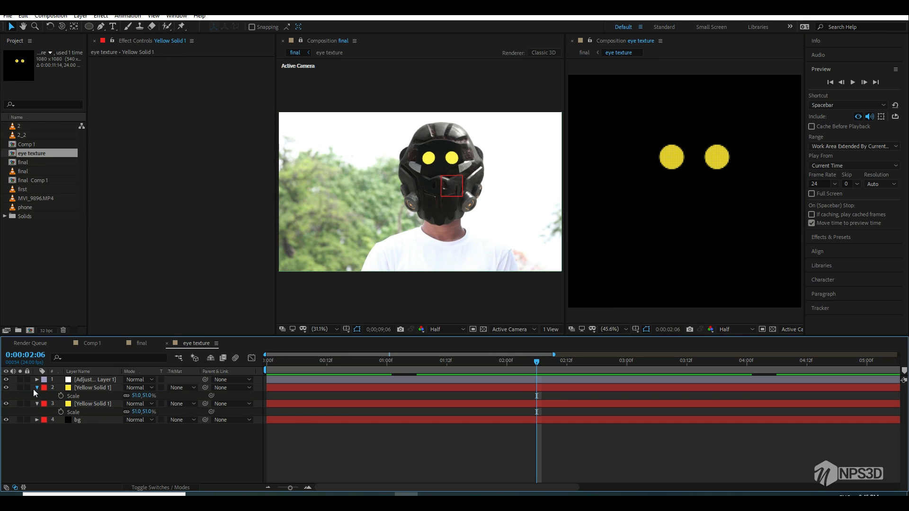
{"action": "left_click", "coordinate": [37, 387]}
{"action": "right_click", "coordinate": [51, 429]}
{"action": "mouse_move", "coordinate": [94, 322]}
{"action": "left_click", "coordinate": [209, 351]}
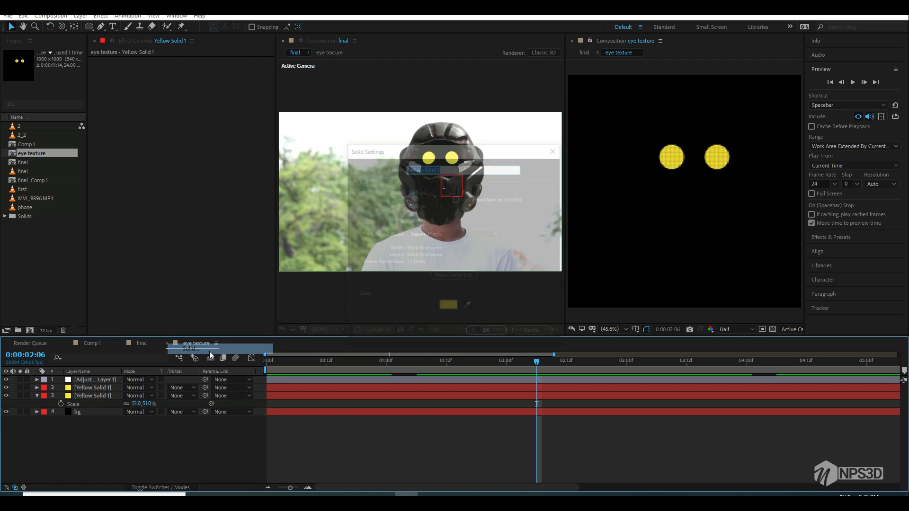
{"action": "left_click", "coordinate": [487, 334]}
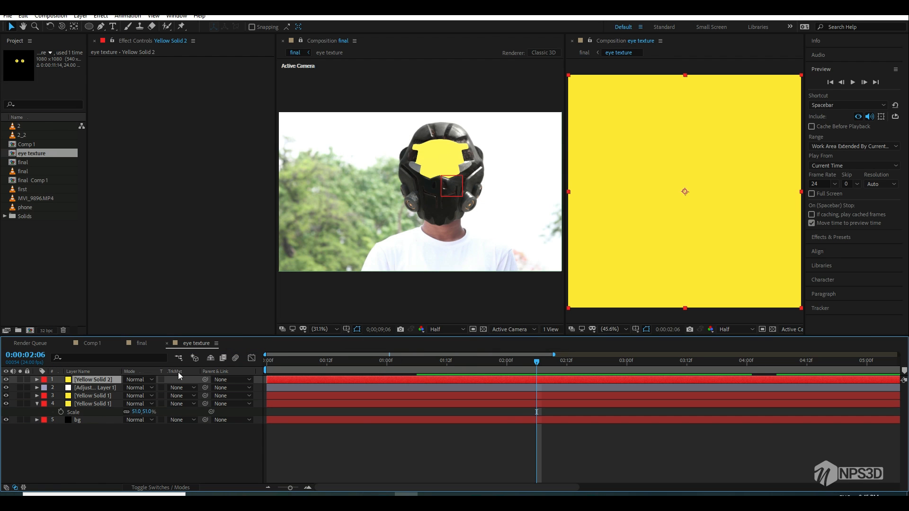
Step: Find the Radio Waves effect by searching for "radio" and apply it to the new yellow solid
{"action": "left_click", "coordinate": [127, 224]}
{"action": "key", "text": "ctrl+space"}
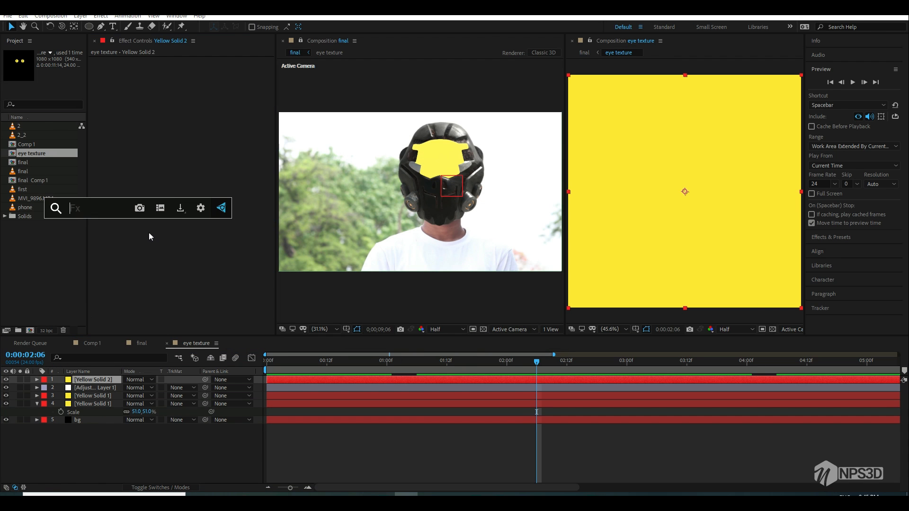
{"action": "type", "text": "cc rad"}
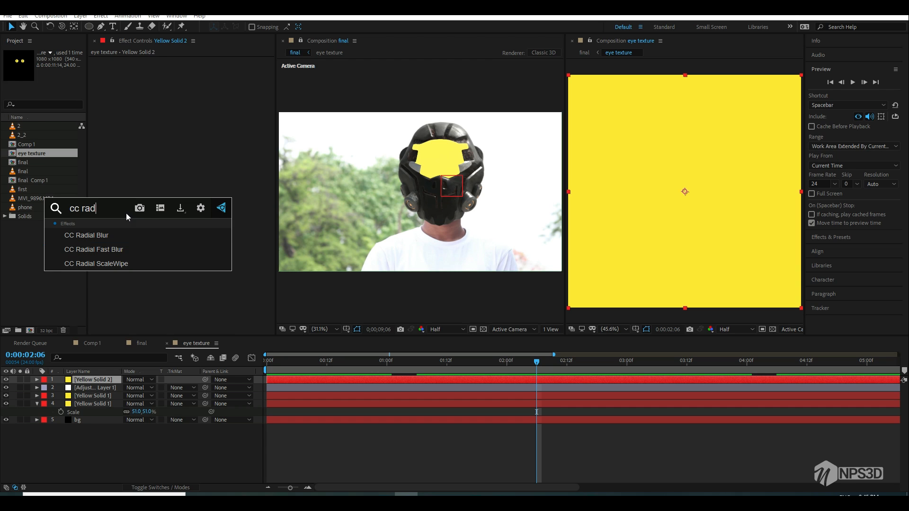
{"action": "left_click_drag", "start_coordinate": [124, 211], "coordinate": [28, 208]}
{"action": "type", "text": "r"}
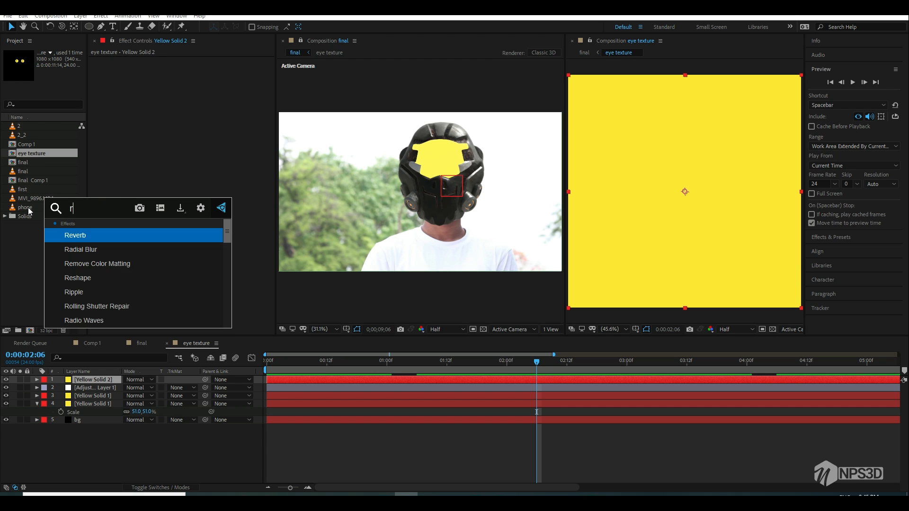
{"action": "type", "text": "adio"}
{"action": "left_click", "coordinate": [86, 233]}
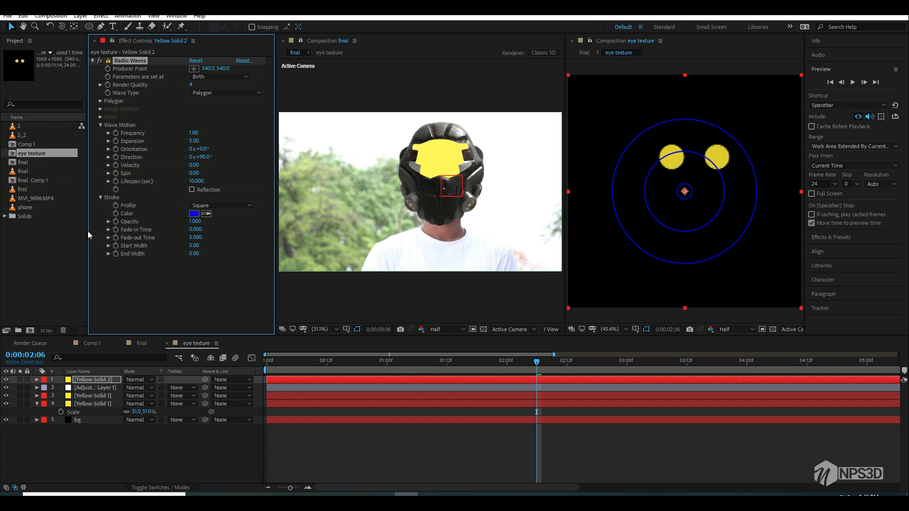
Step: Move to an earlier frame showing the rings and change the Radio Waves stroke color to red
{"action": "left_click_drag", "start_coordinate": [331, 369], "coordinate": [500, 364]}
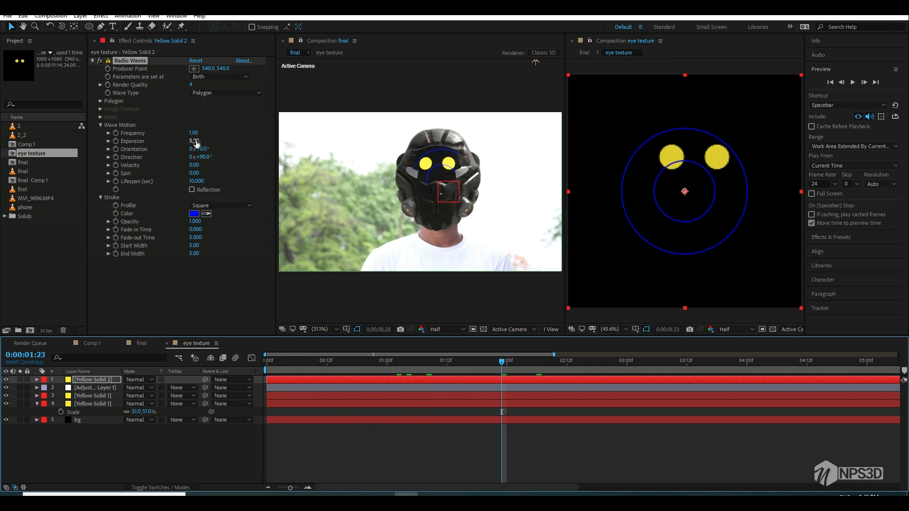
{"action": "left_click", "coordinate": [194, 214]}
{"action": "left_click", "coordinate": [495, 325]}
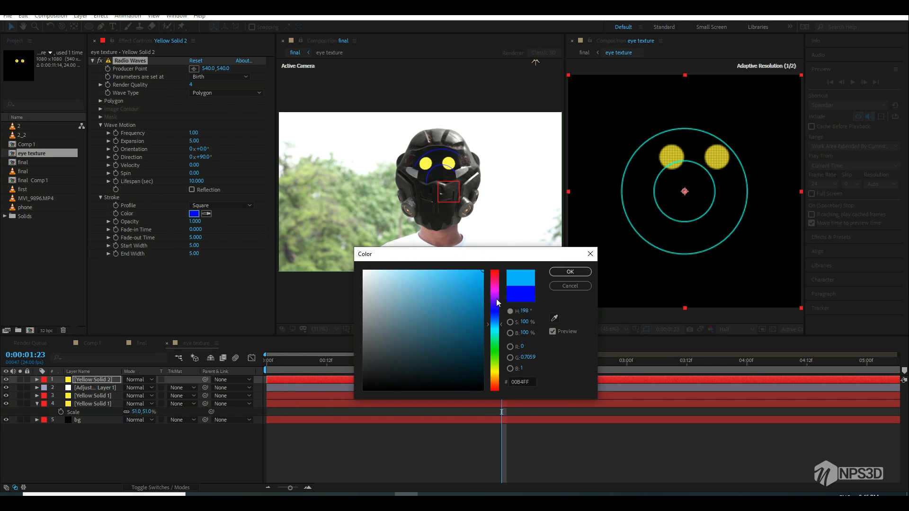
{"action": "left_click_drag", "start_coordinate": [497, 302], "coordinate": [495, 273]}
{"action": "left_click", "coordinate": [573, 271]}
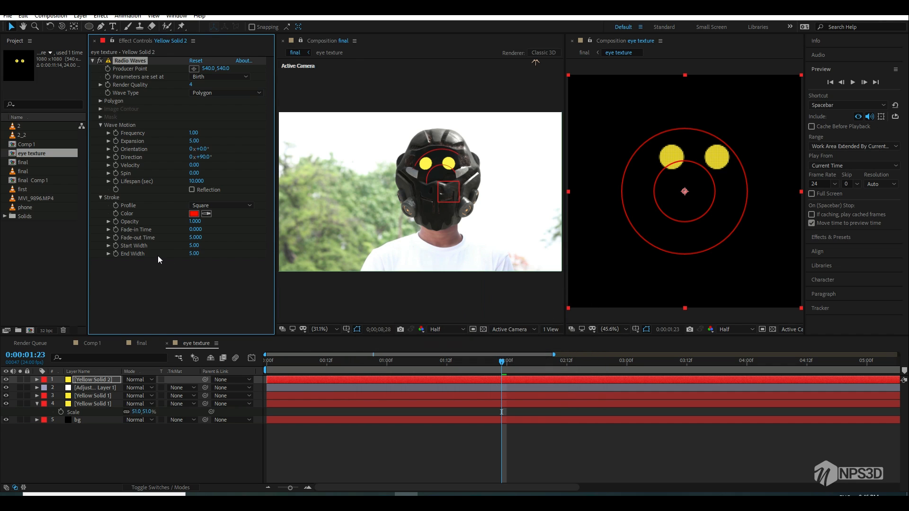
Step: Set the Radio Waves stroke's Start Width to 4 and End Width to 1
{"action": "left_click", "coordinate": [193, 247]}
{"action": "type", "text": "4"}
{"action": "key", "text": "Return"}
{"action": "left_click", "coordinate": [194, 254]}
{"action": "type", "text": "1"}
{"action": "key", "text": "Return"}
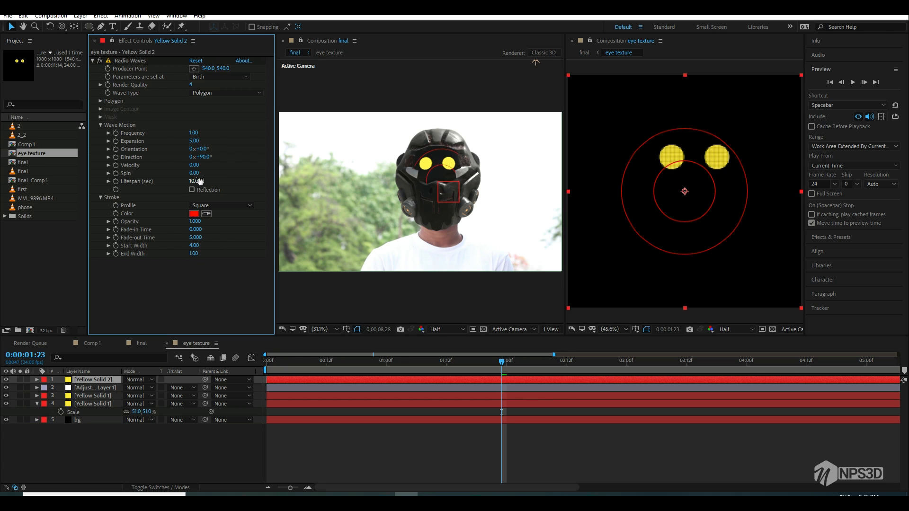
Step: Raise the Radio Waves Frequency to 2.30 and preview the ring animation from the start of the eye texture composition
{"action": "left_click_drag", "start_coordinate": [196, 137], "coordinate": [209, 133]}
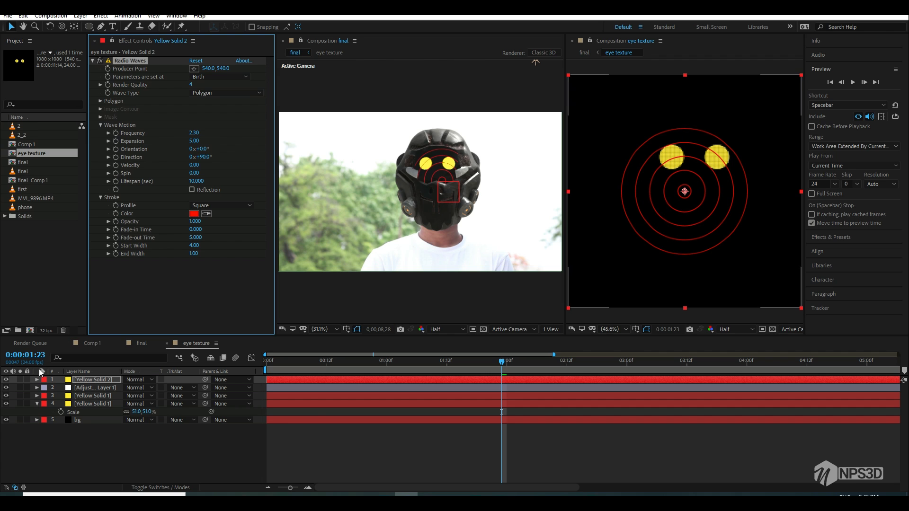
{"action": "left_click_drag", "start_coordinate": [327, 362], "coordinate": [247, 373]}
{"action": "key", "text": "space"}
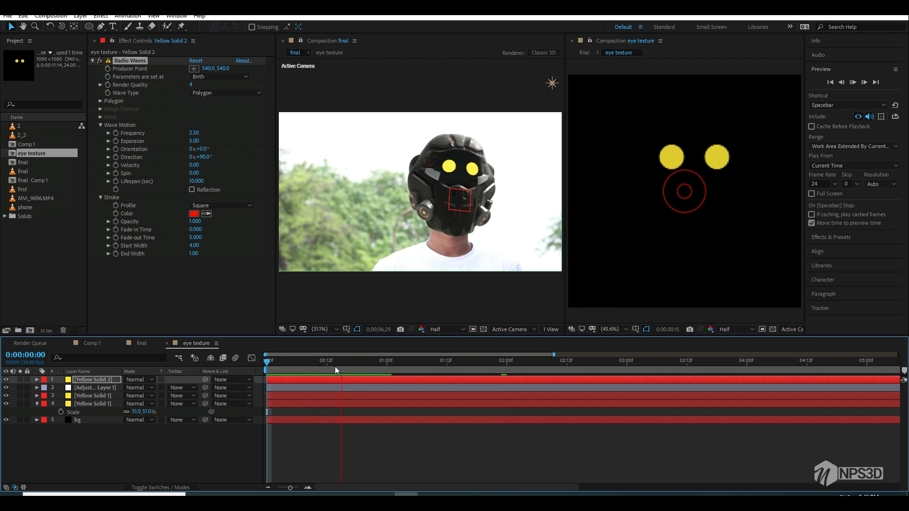
{"action": "left_click", "coordinate": [531, 368]}
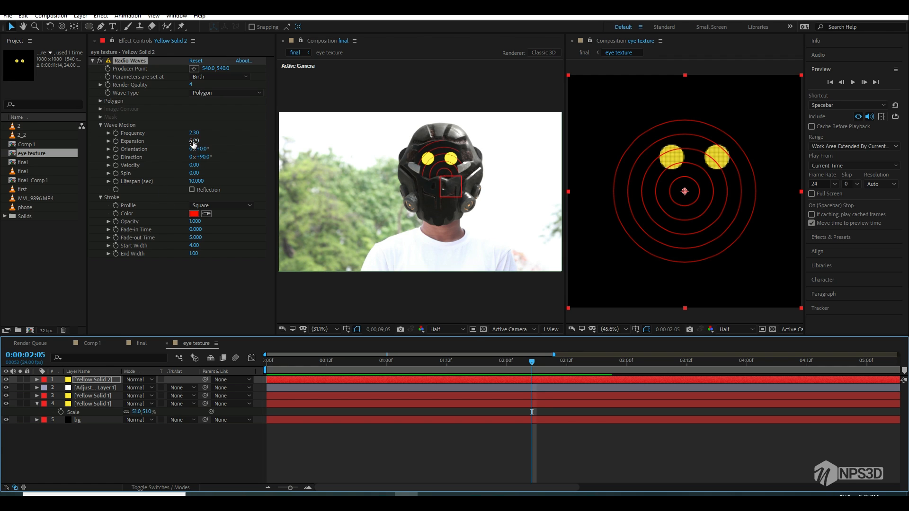
Step: Set the Radio Waves Expansion to 2.40, the Producer Point's X value to 589 and the Lifespan to 2.4 seconds
{"action": "mouse_move", "coordinate": [193, 142]}
{"action": "left_mouse_down"}
{"action": "mouse_move", "coordinate": [205, 139]}
{"action": "mouse_move", "coordinate": [181, 142]}
{"action": "left_mouse_up"}
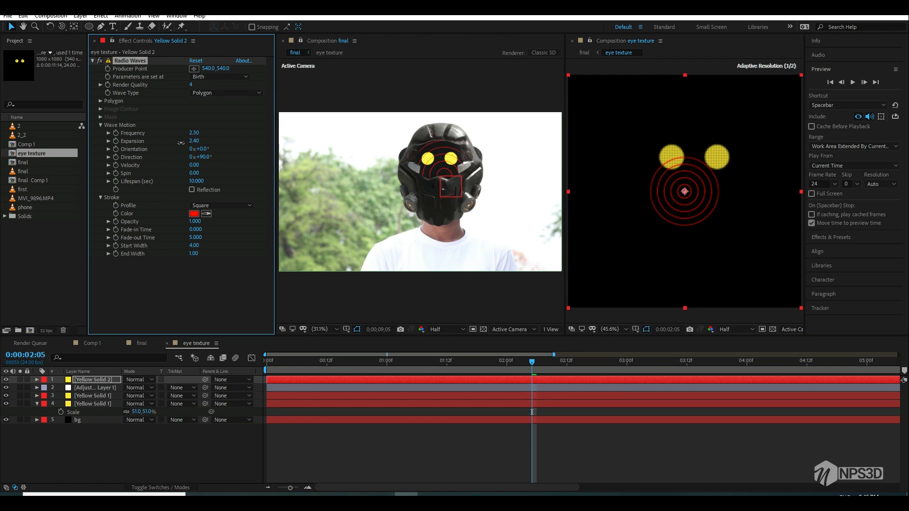
{"action": "left_click_drag", "start_coordinate": [214, 70], "coordinate": [232, 66]}
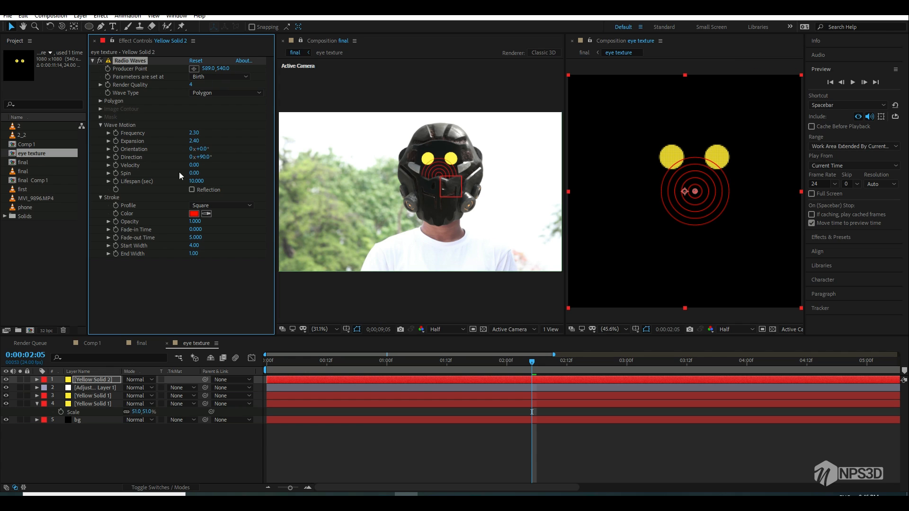
{"action": "left_click_drag", "start_coordinate": [186, 183], "coordinate": [161, 185]}
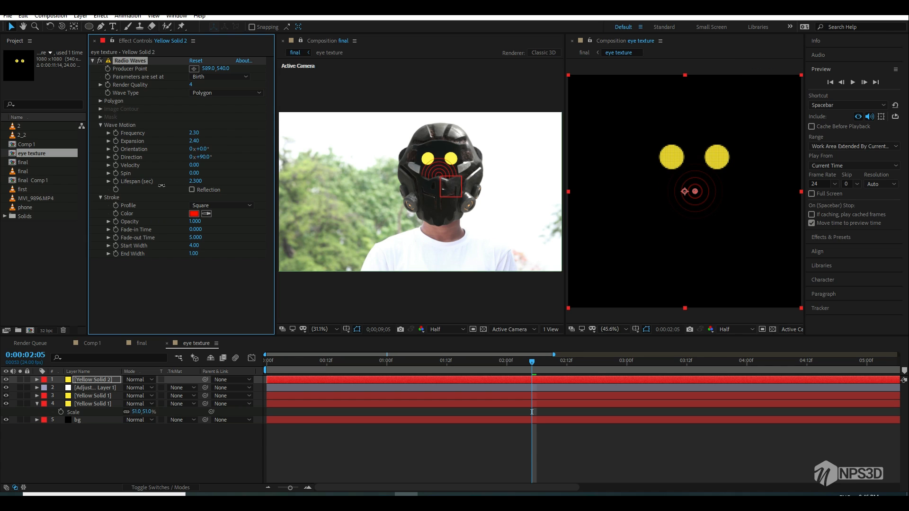
Step: Center the Radio Waves Producer Point on the left-hand yellow eye and set the stroke's Start Width to 15.9
{"action": "left_click", "coordinate": [194, 68]}
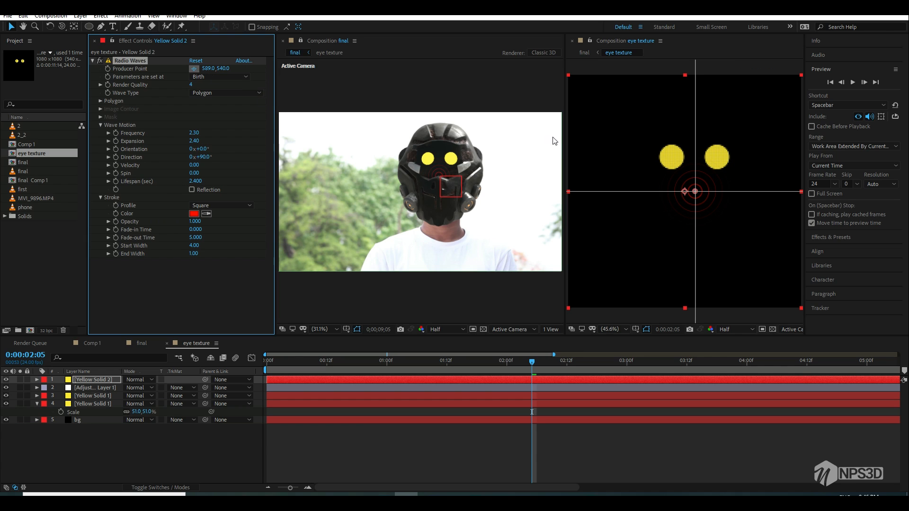
{"action": "left_click", "coordinate": [672, 157]}
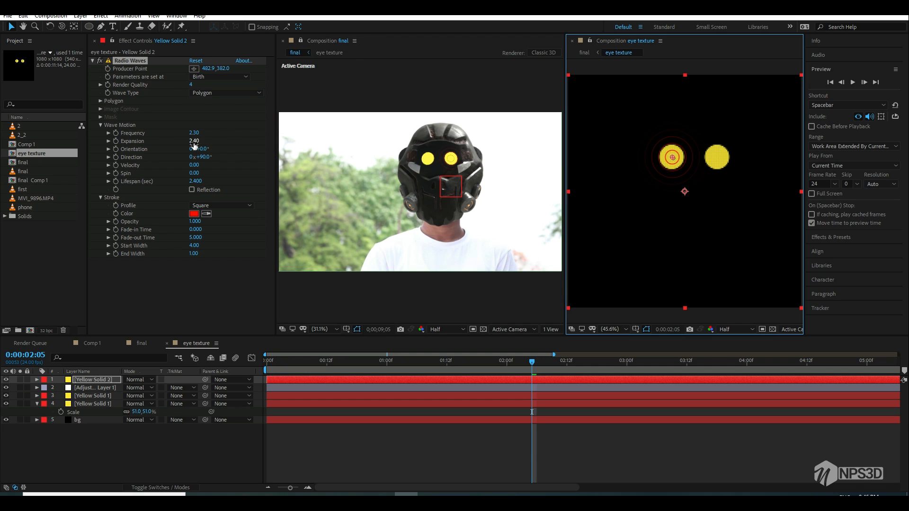
{"action": "left_click", "coordinate": [194, 246]}
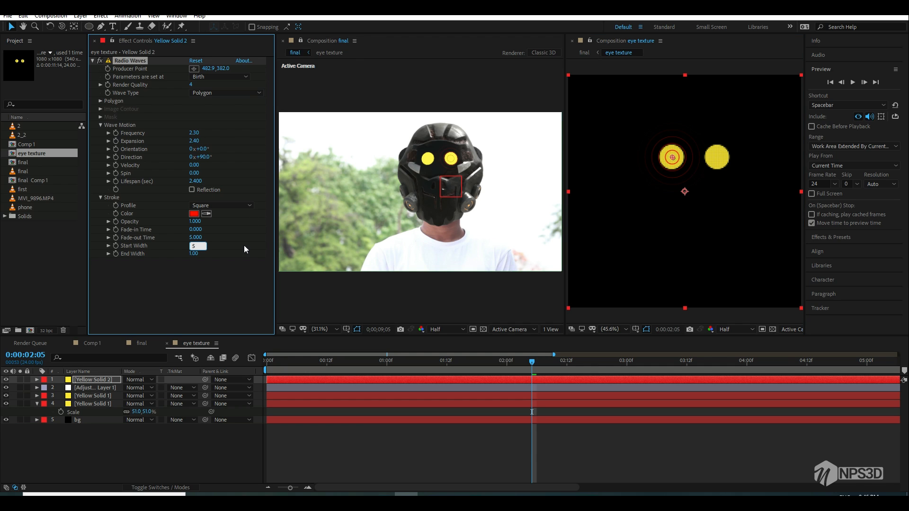
{"action": "type", "text": "15.9"}
{"action": "key", "text": "Return"}
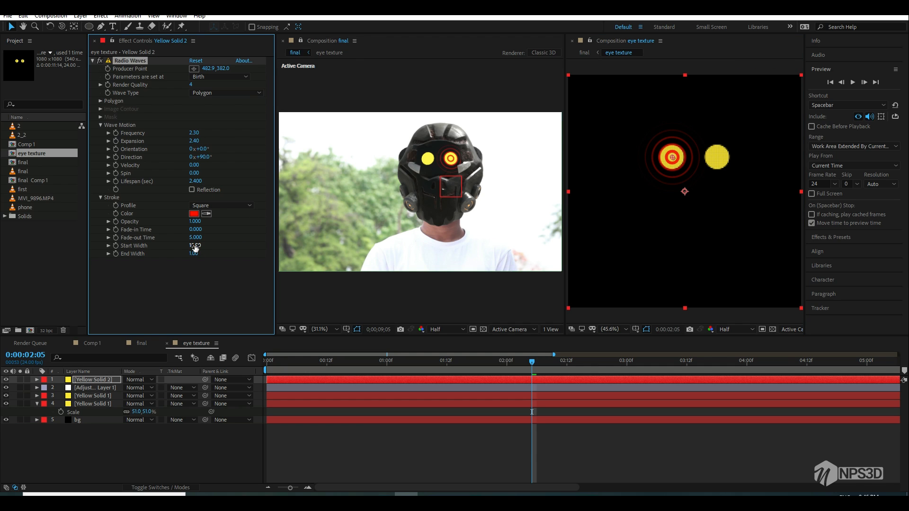
{"action": "left_click", "coordinate": [229, 249]}
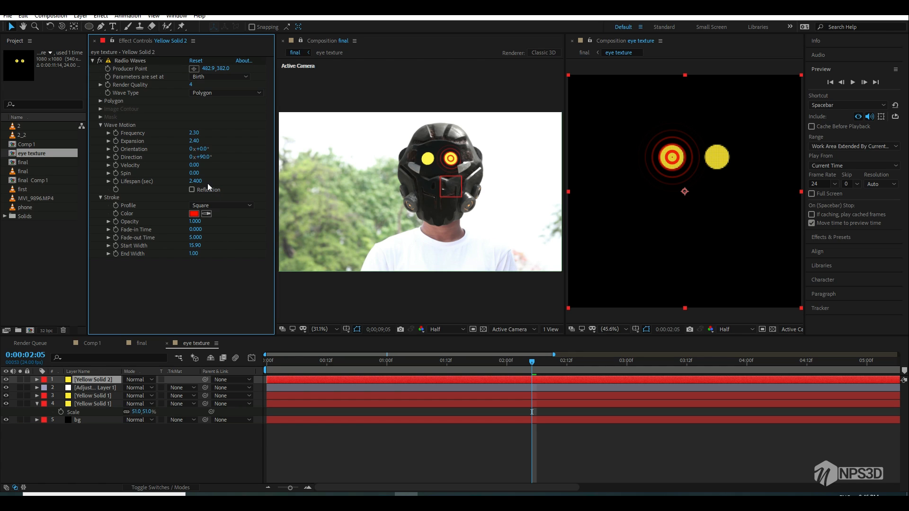
Step: Place the waves layer beneath the adjustment layer, duplicate it, and center the copy's Producer Point on the right-hand eye
{"action": "left_click_drag", "start_coordinate": [89, 379], "coordinate": [96, 389]}
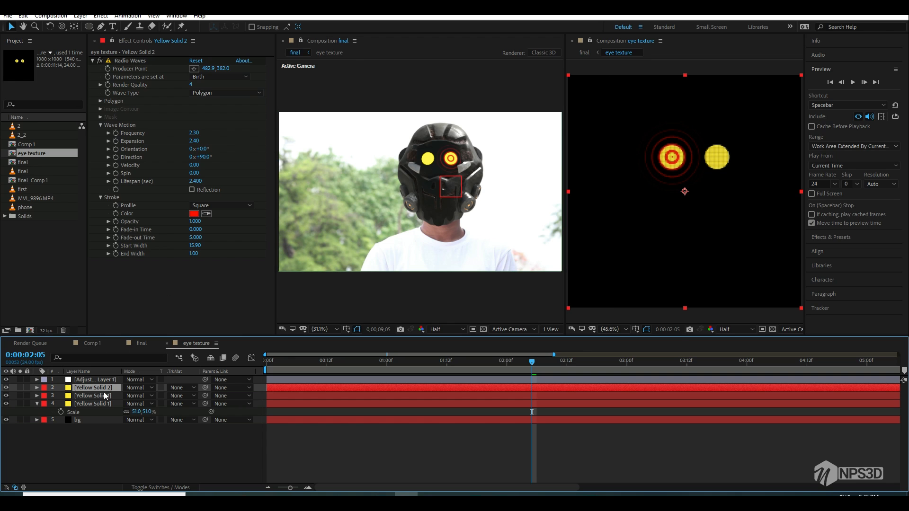
{"action": "key", "text": "ctrl+d"}
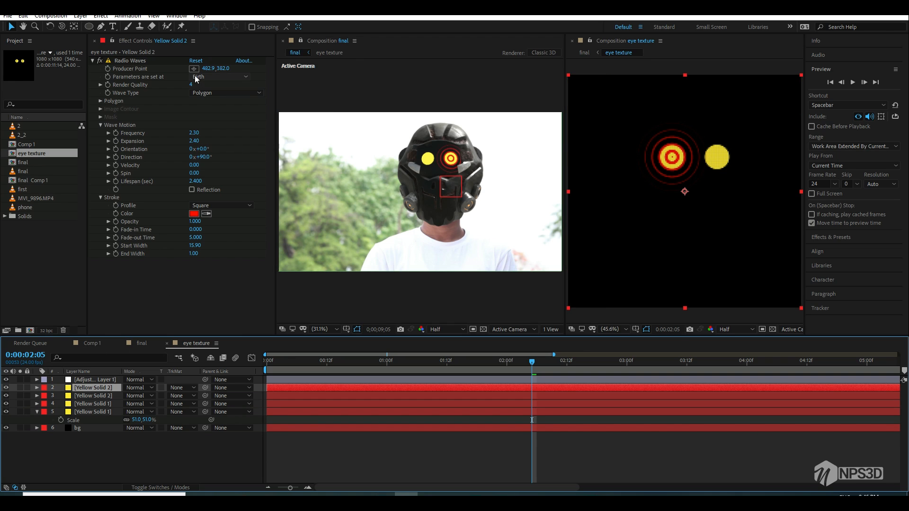
{"action": "left_click", "coordinate": [130, 60]}
{"action": "left_click_drag", "start_coordinate": [673, 157], "coordinate": [717, 157]}
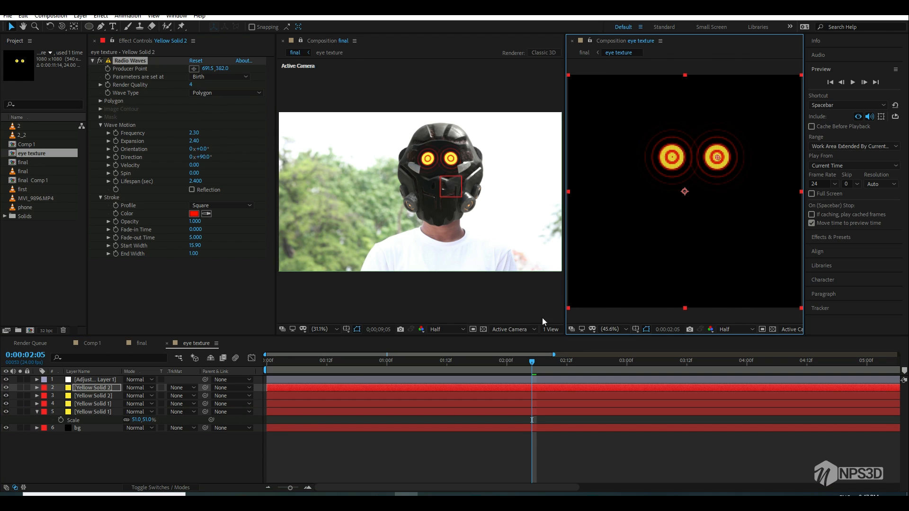
Step: Duplicate the right-hand eye's waves layer and place the copy's Producer Point below the eyes at about 592.7, 647.6
{"action": "left_click", "coordinate": [107, 386]}
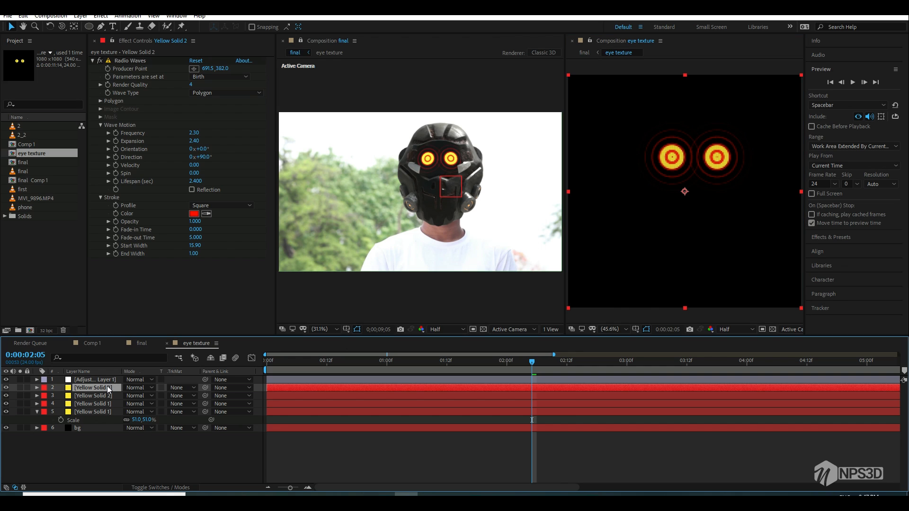
{"action": "key", "text": "ctrl+d"}
{"action": "left_click", "coordinate": [194, 68]}
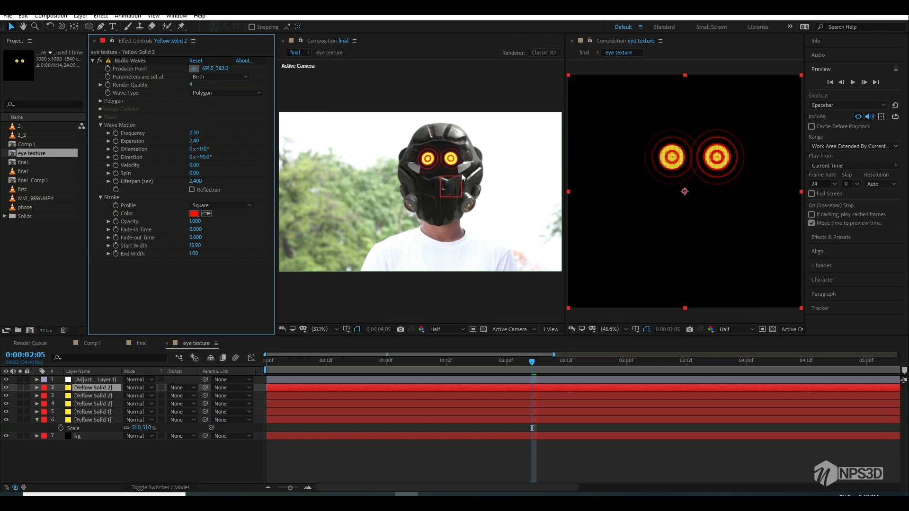
{"action": "left_click", "coordinate": [696, 215]}
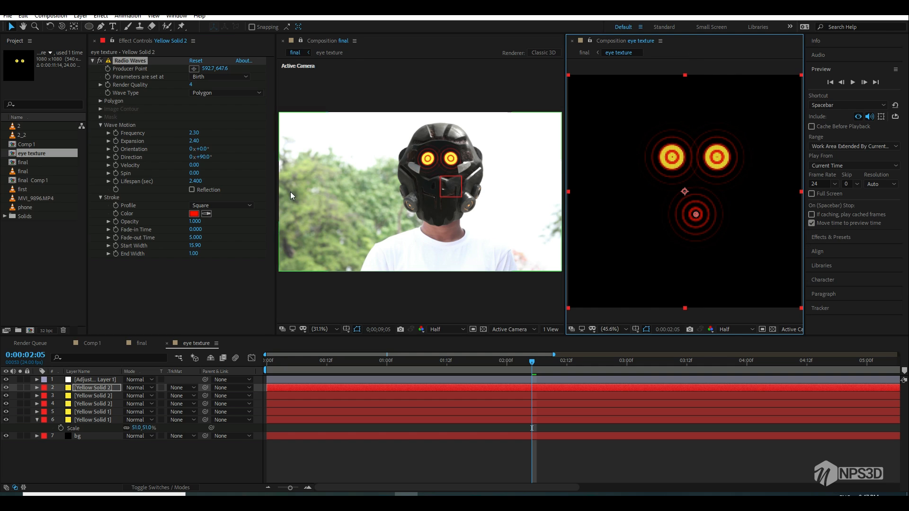
Step: For the waves below the eyes, set the Expansion to 4.00 and the polygon's Sides to 4
{"action": "left_click_drag", "start_coordinate": [198, 140], "coordinate": [203, 141]}
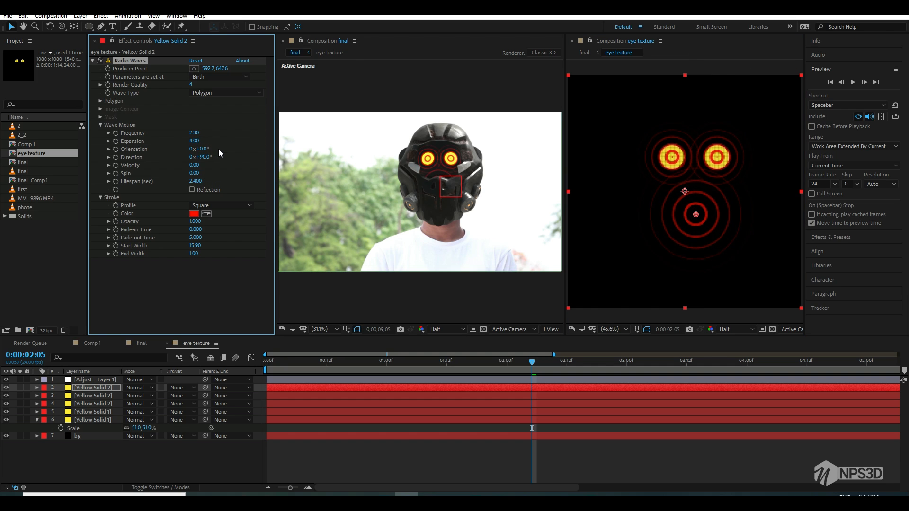
{"action": "left_click", "coordinate": [207, 93]}
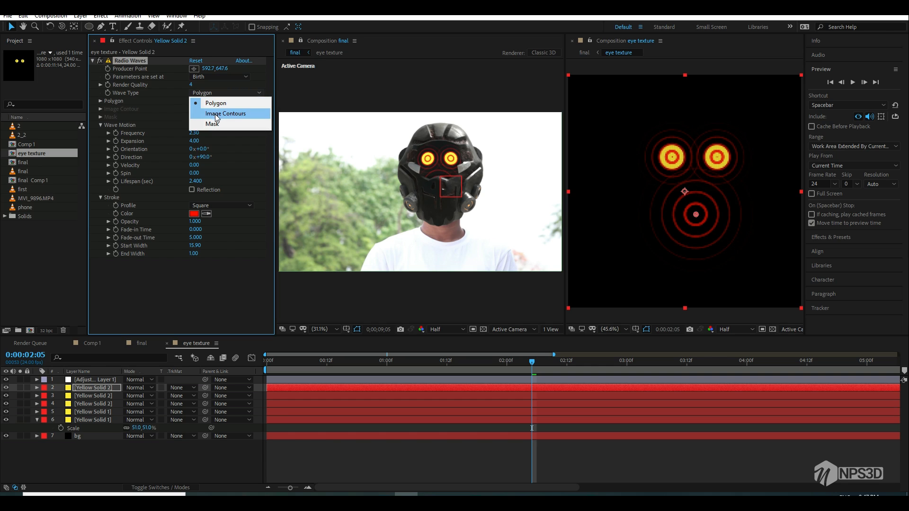
{"action": "left_click", "coordinate": [175, 106]}
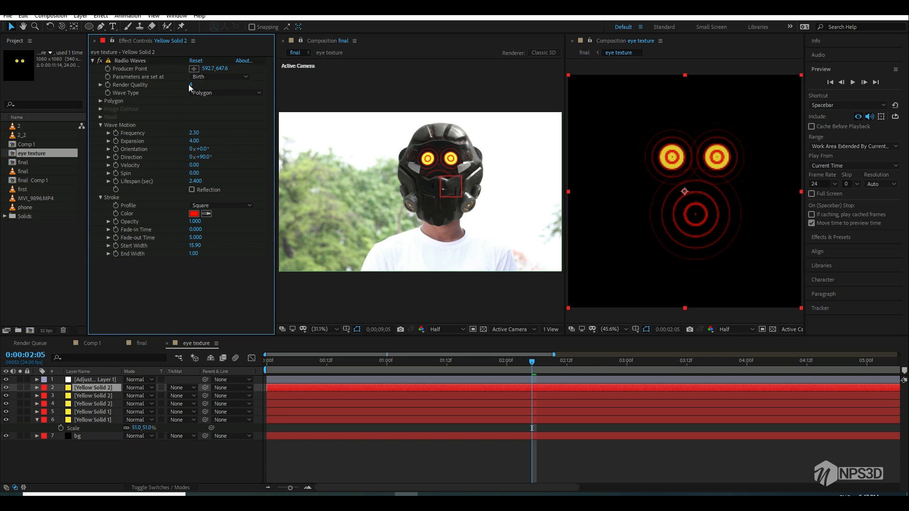
{"action": "left_click", "coordinate": [101, 101]}
{"action": "left_click", "coordinate": [194, 110]}
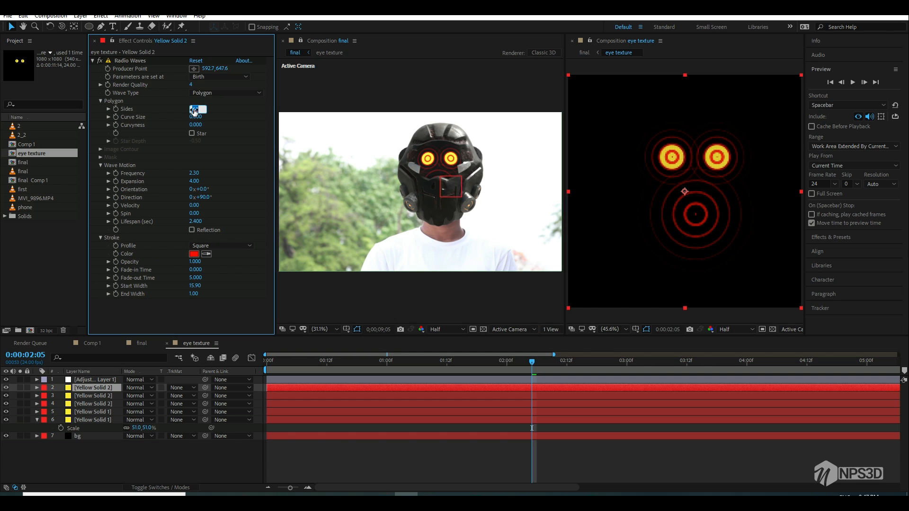
{"action": "key", "text": "Return"}
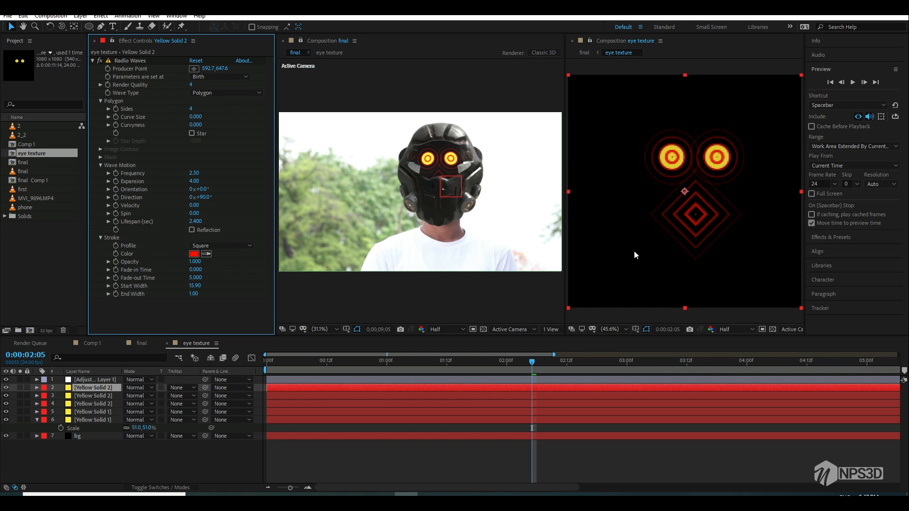
Step: Try setting the polygon Sides of the right-hand eye's Radio Waves layer to 4
{"action": "left_click", "coordinate": [110, 393]}
{"action": "left_click", "coordinate": [101, 101]}
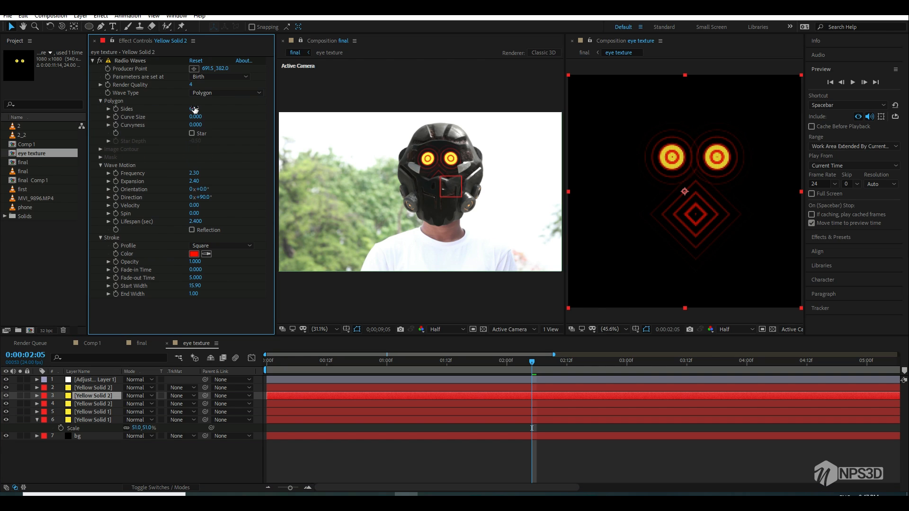
{"action": "type", "text": "4"}
{"action": "key", "text": "Return"}
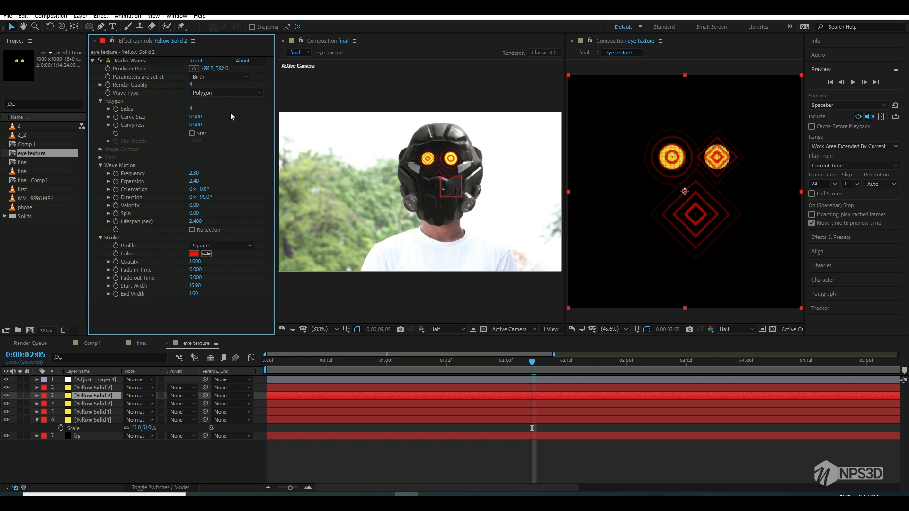
{"action": "key", "text": "ctrl+z"}
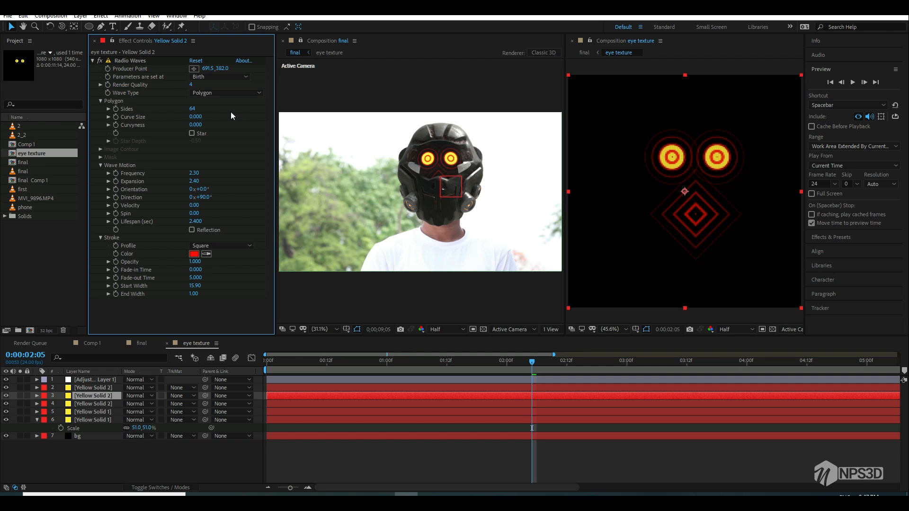
Step: Play back the eye texture composition from its start to check the wave animation
{"action": "left_click", "coordinate": [532, 368]}
{"action": "key", "text": "space"}
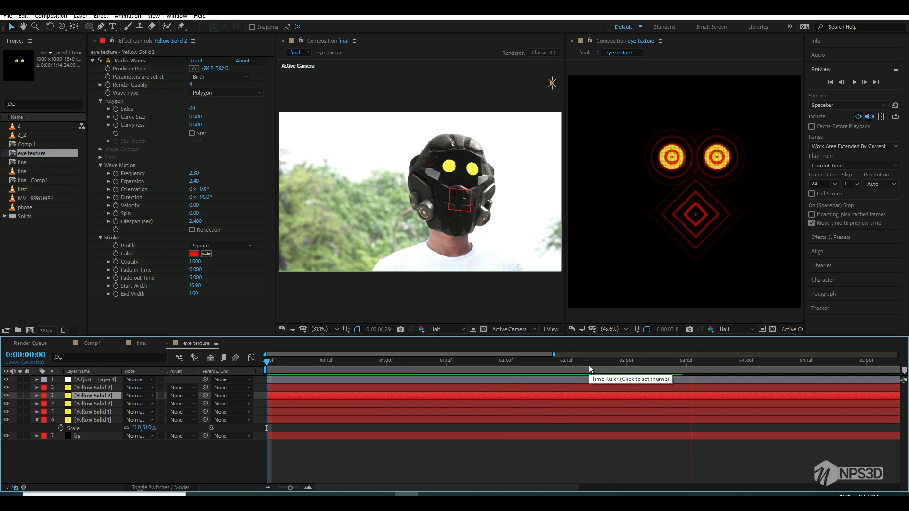
{"action": "key", "text": "space"}
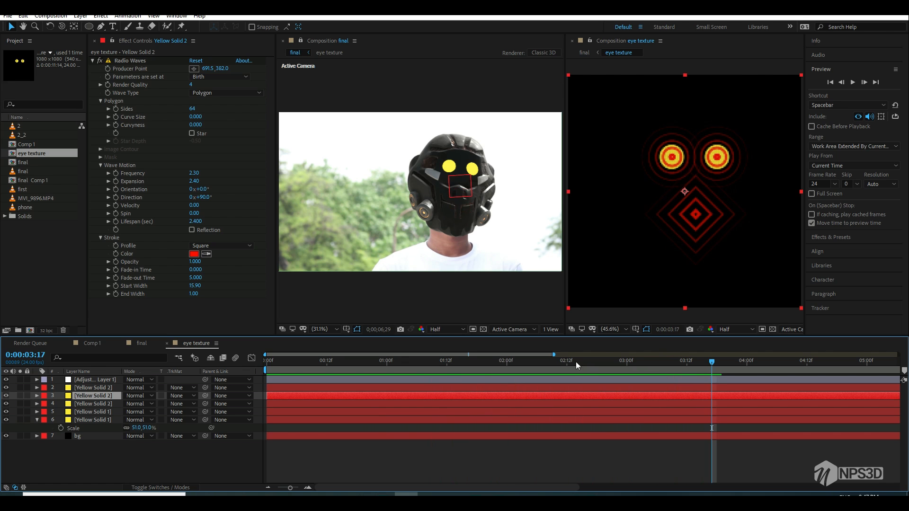
Step: Switch to the final composition and preview the animated eyes on the tracked helmet
{"action": "left_click", "coordinate": [573, 41]}
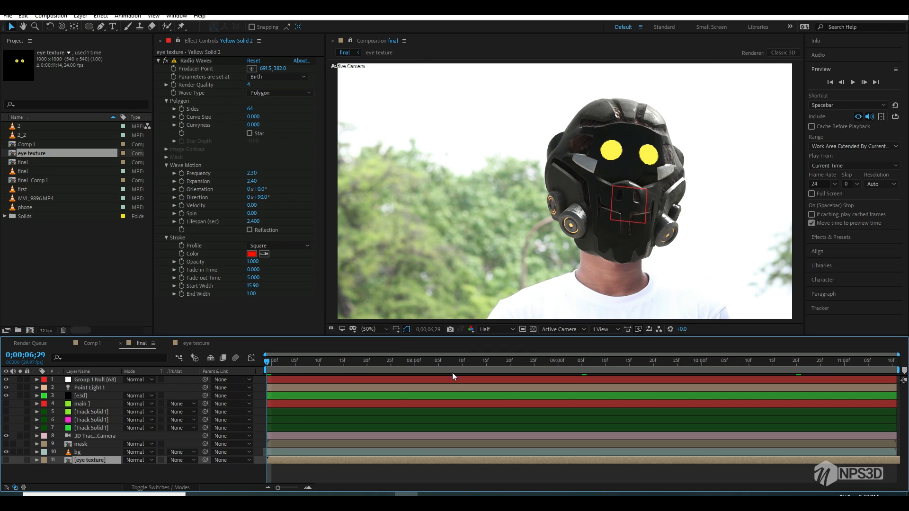
{"action": "key", "text": "space"}
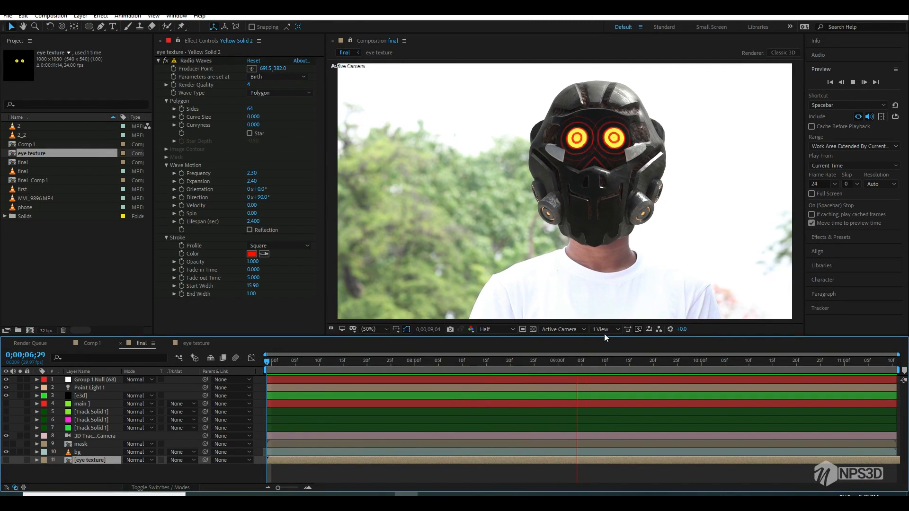
{"action": "key", "text": "space"}
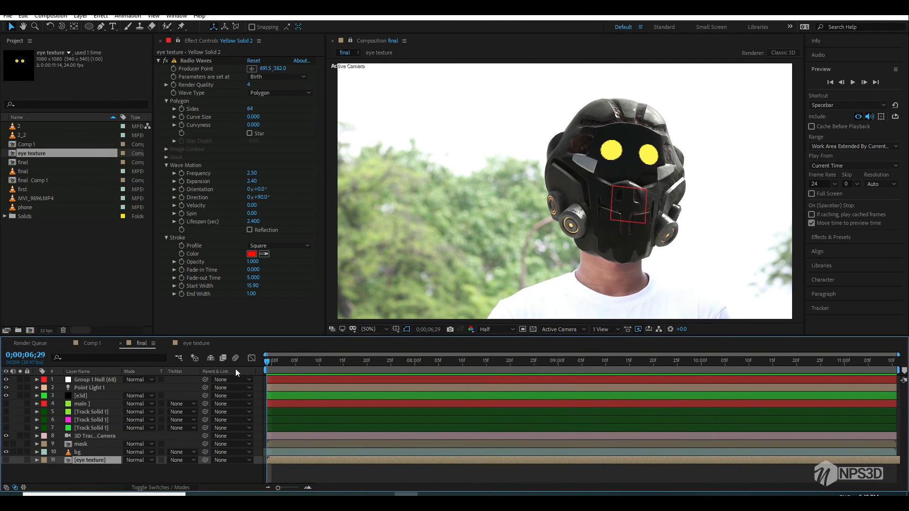
{"action": "left_click_drag", "start_coordinate": [236, 369], "coordinate": [194, 400]}
{"action": "left_click_drag", "start_coordinate": [339, 403], "coordinate": [242, 433]}
{"action": "left_click", "coordinate": [35, 468]}
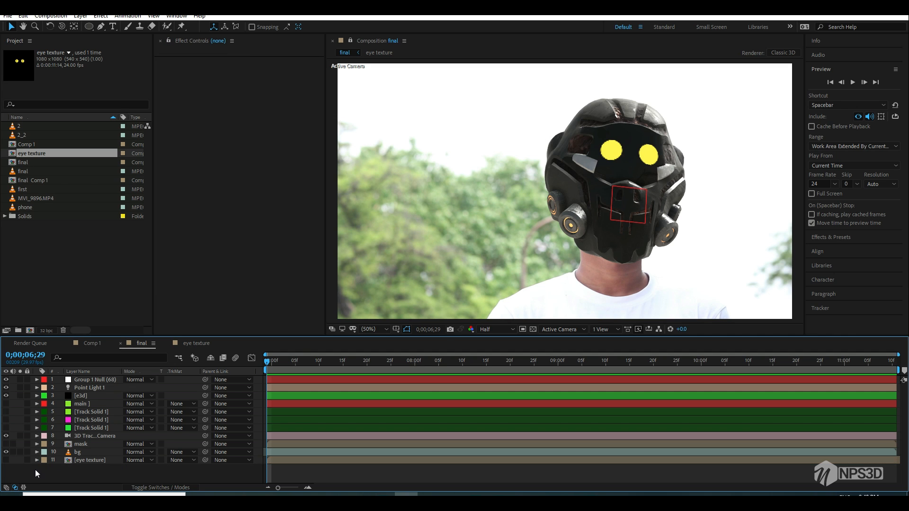
{"action": "left_click_drag", "start_coordinate": [314, 363], "coordinate": [441, 386]}
{"action": "key", "text": "space"}
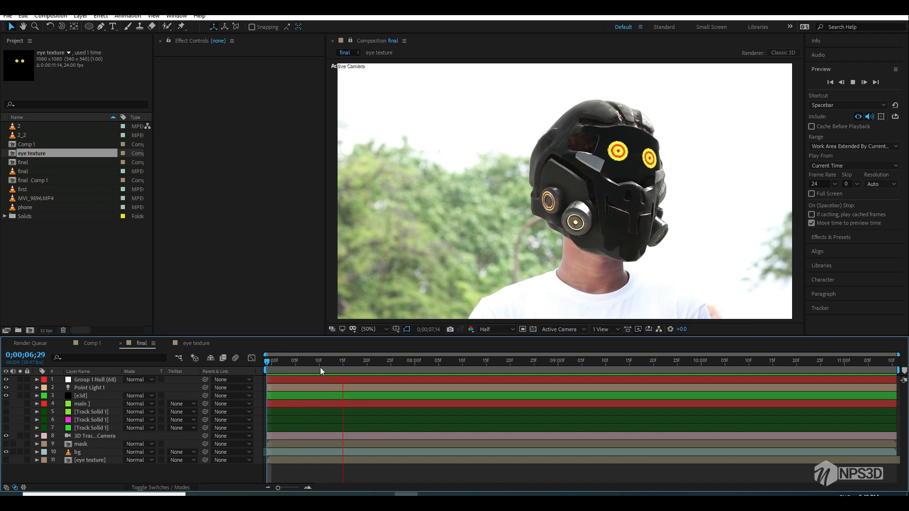
{"action": "key", "text": "space"}
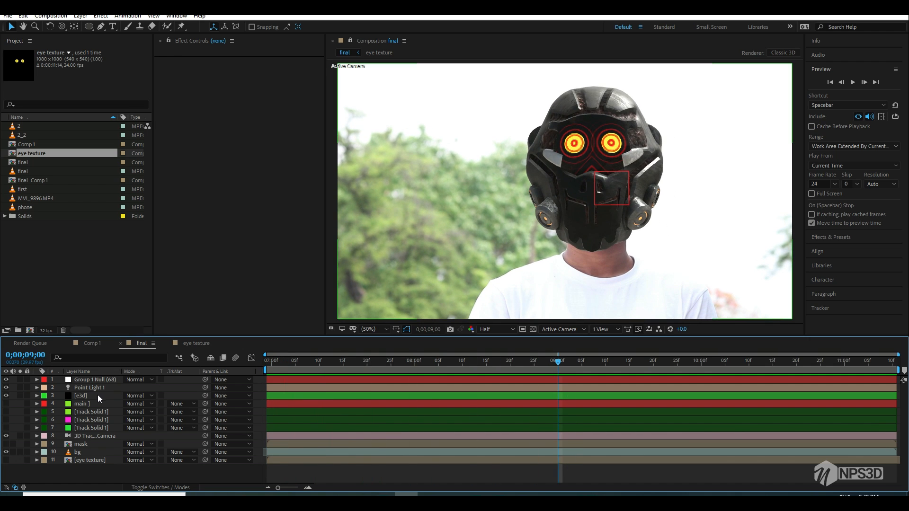
Step: Open the Element 3D scene setup of the e3d layer and browse the Motion_Design_2 Tech_Components models
{"action": "left_click", "coordinate": [98, 396]}
{"action": "left_click", "coordinate": [201, 81]}
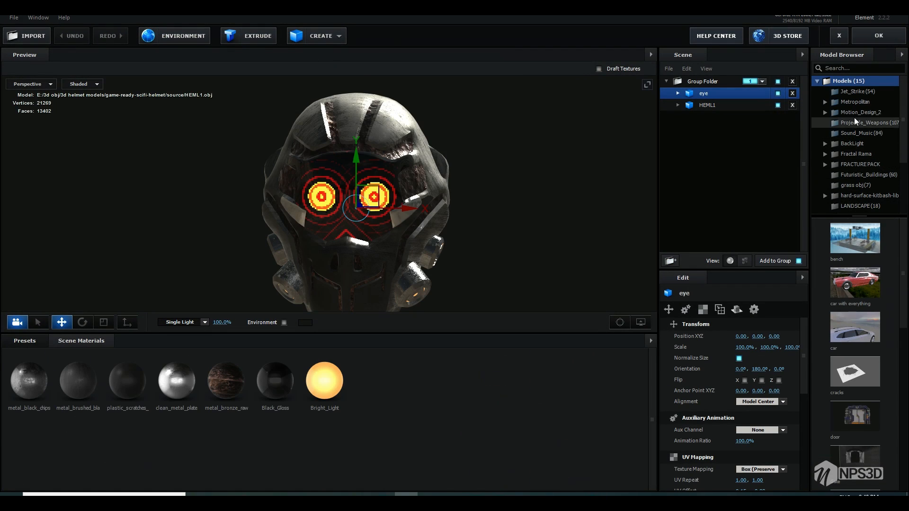
{"action": "left_click", "coordinate": [863, 112]}
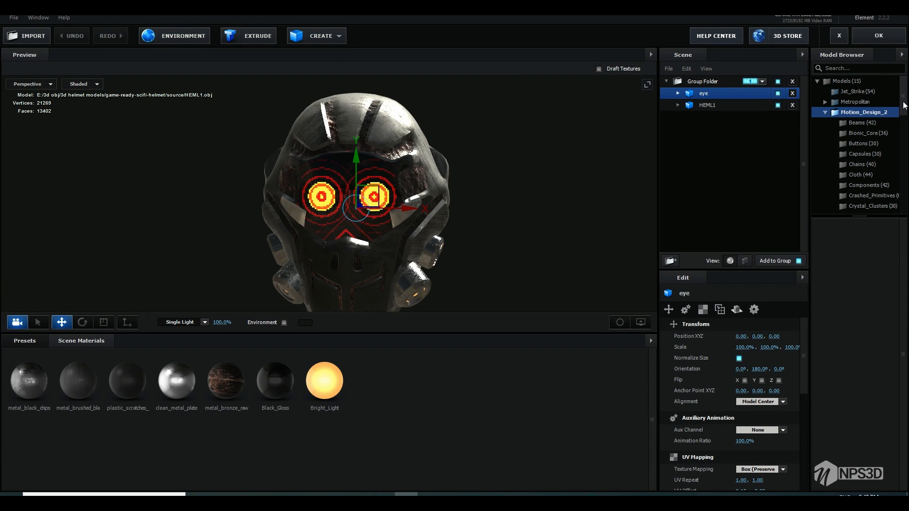
{"action": "left_click_drag", "start_coordinate": [904, 105], "coordinate": [904, 160]}
{"action": "left_click", "coordinate": [884, 145]}
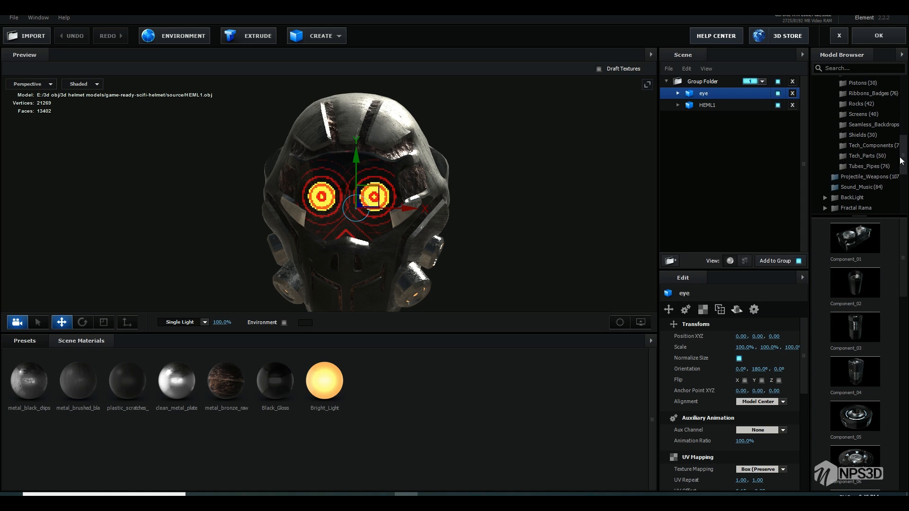
{"action": "left_click", "coordinate": [874, 145]}
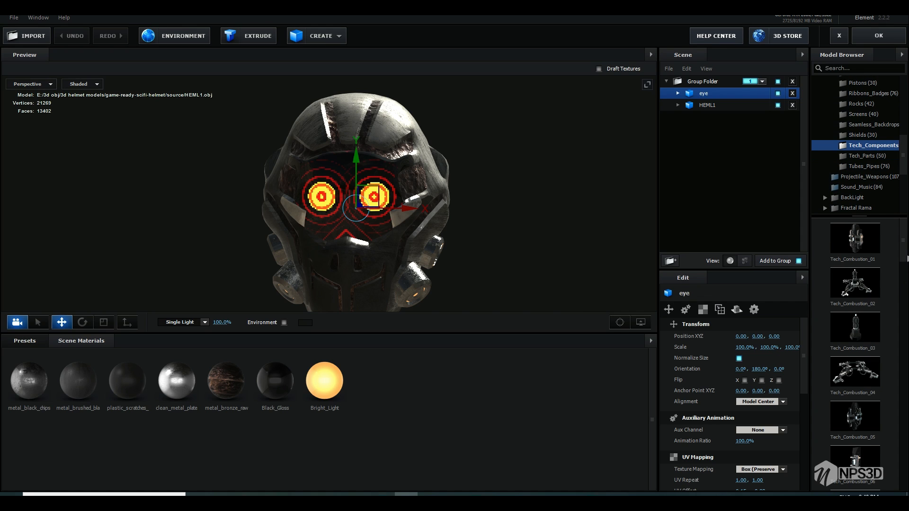
{"action": "left_click_drag", "start_coordinate": [907, 256], "coordinate": [896, 415]}
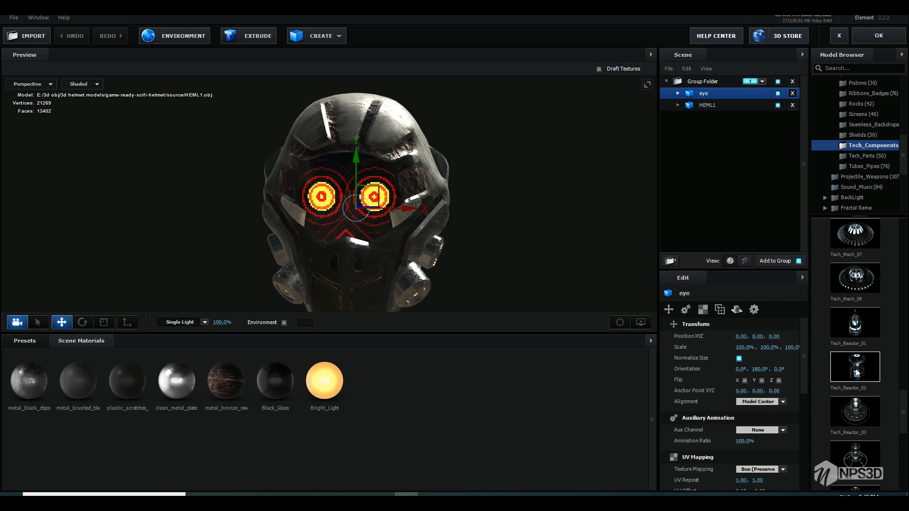
Step: Add the Tech_Reactor_01 model with Normalize Size on and rotate it to point sideways out of the helmet
{"action": "left_click", "coordinate": [845, 331]}
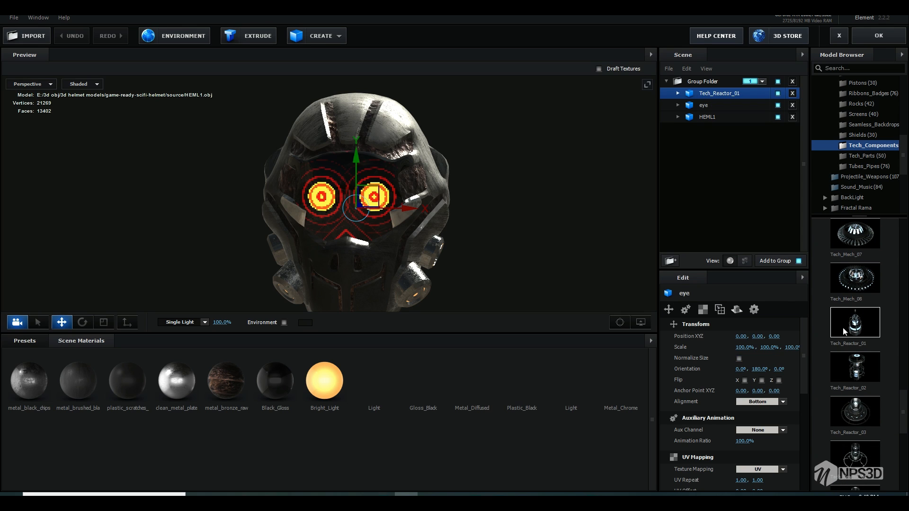
{"action": "left_click", "coordinate": [739, 359]}
{"action": "left_click_drag", "start_coordinate": [803, 365], "coordinate": [803, 407]}
{"action": "left_click_drag", "start_coordinate": [517, 178], "coordinate": [528, 233]}
{"action": "key", "text": "e"}
{"action": "left_click_drag", "start_coordinate": [407, 221], "coordinate": [453, 216]}
Step: Position the reactor against the side of the helmet at about 0.71, 0.11, 0.00
{"action": "key", "text": "w"}
{"action": "left_click_drag", "start_coordinate": [381, 184], "coordinate": [437, 184]}
{"action": "left_click_drag", "start_coordinate": [476, 199], "coordinate": [461, 205]}
{"action": "left_click_drag", "start_coordinate": [803, 377], "coordinate": [743, 348]}
{"action": "left_click_drag", "start_coordinate": [368, 134], "coordinate": [369, 121]}
{"action": "left_click_drag", "start_coordinate": [506, 220], "coordinate": [482, 220]}
{"action": "left_click_drag", "start_coordinate": [416, 171], "coordinate": [452, 171]}
Step: Add the Tech_Rings_03 model with Normalize Size on and rotate it to face sideways
{"action": "left_click_drag", "start_coordinate": [903, 411], "coordinate": [903, 455]}
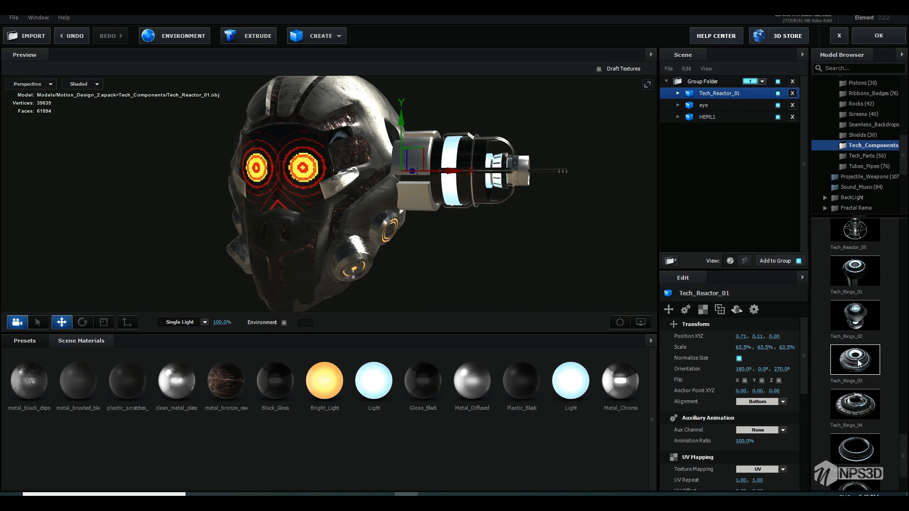
{"action": "left_click", "coordinate": [857, 361]}
{"action": "left_click", "coordinate": [739, 358]}
{"action": "left_click_drag", "start_coordinate": [804, 376], "coordinate": [803, 434]}
{"action": "key", "text": "e"}
{"action": "left_click_drag", "start_coordinate": [363, 221], "coordinate": [445, 303]}
Step: Move the rings model between the side of the helmet and the reactor, raised to the reactor's height
{"action": "key", "text": "w"}
{"action": "left_click_drag", "start_coordinate": [372, 186], "coordinate": [339, 194]}
{"action": "key", "text": "e"}
{"action": "key", "text": "r"}
{"action": "key", "text": "w"}
{"action": "left_click_drag", "start_coordinate": [419, 184], "coordinate": [442, 184]}
{"action": "left_click_drag", "start_coordinate": [392, 133], "coordinate": [392, 120]}
{"action": "mouse_move", "coordinate": [428, 213]}
{"action": "left_mouse_down"}
{"action": "mouse_move", "coordinate": [472, 207]}
{"action": "mouse_move", "coordinate": [426, 210]}
{"action": "left_mouse_up"}
Step: Scale the Tech_Rings_03 model and move it out to the reactor's outer end
{"action": "key", "text": "r"}
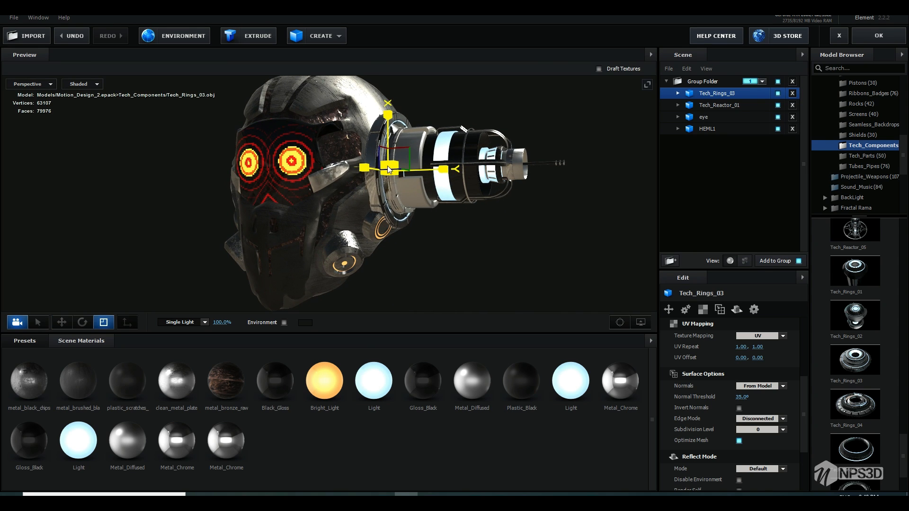
{"action": "left_click_drag", "start_coordinate": [389, 169], "coordinate": [378, 176]}
{"action": "key", "text": "w"}
{"action": "left_click_drag", "start_coordinate": [387, 124], "coordinate": [387, 120]}
{"action": "left_click_drag", "start_coordinate": [426, 170], "coordinate": [327, 166]}
{"action": "key", "text": "e"}
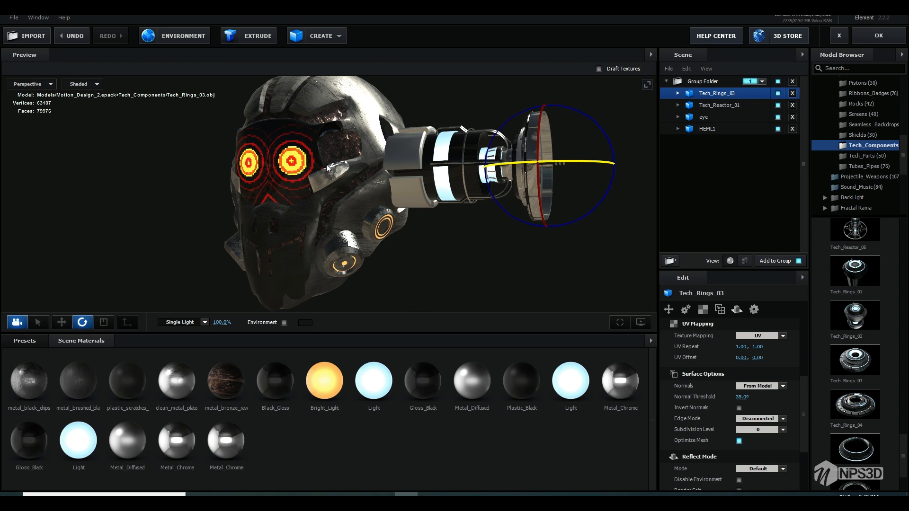
Step: Move the rings clear of the reactor, duplicate them, and turn the copy so the two sit back to back
{"action": "key", "text": "w"}
{"action": "mouse_move", "coordinate": [530, 175]}
{"action": "left_mouse_down"}
{"action": "mouse_move", "coordinate": [594, 167]}
{"action": "mouse_move", "coordinate": [535, 180]}
{"action": "left_mouse_up"}
{"action": "left_click_drag", "start_coordinate": [594, 178], "coordinate": [677, 181]}
{"action": "key", "text": "e"}
{"action": "key", "text": "ctrl+d"}
{"action": "key", "text": "w"}
{"action": "left_click_drag", "start_coordinate": [535, 219], "coordinate": [560, 228]}
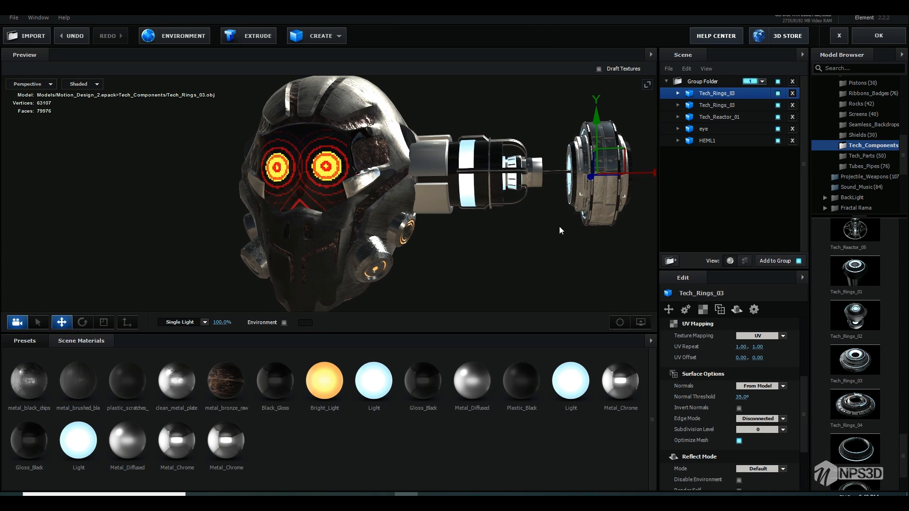
Step: Delete the Tech_Reactor_01 model and move both rings models together close to the side of the helmet
{"action": "left_click", "coordinate": [793, 116]}
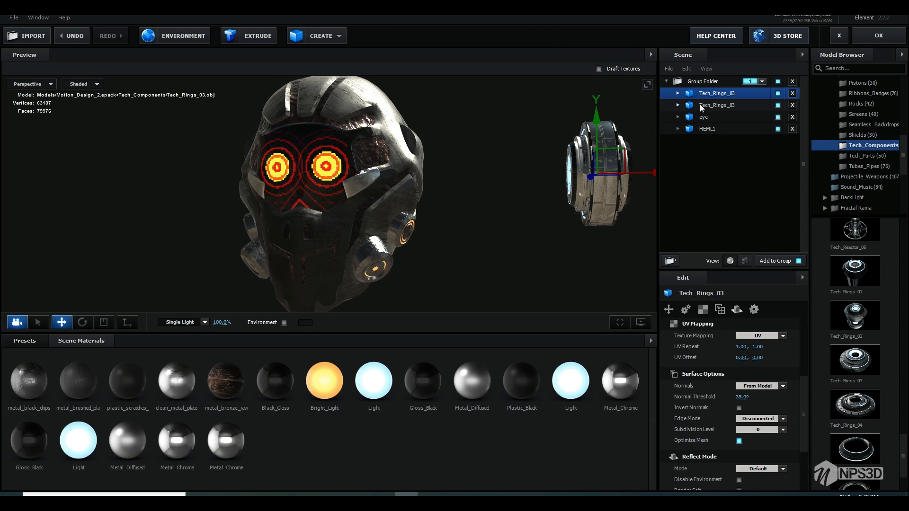
{"action": "left_click", "coordinate": [699, 104], "text": "ctrl"}
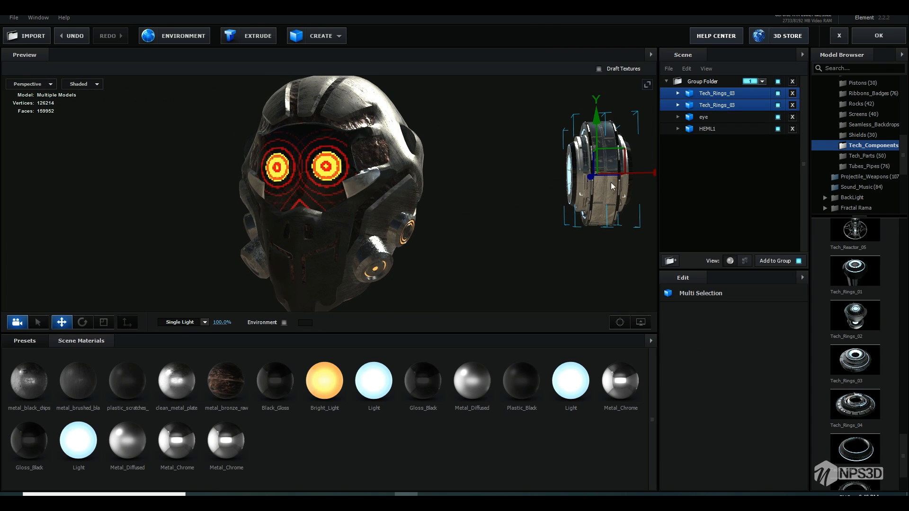
{"action": "left_click_drag", "start_coordinate": [574, 193], "coordinate": [537, 192]}
{"action": "left_click_drag", "start_coordinate": [618, 177], "coordinate": [510, 182]}
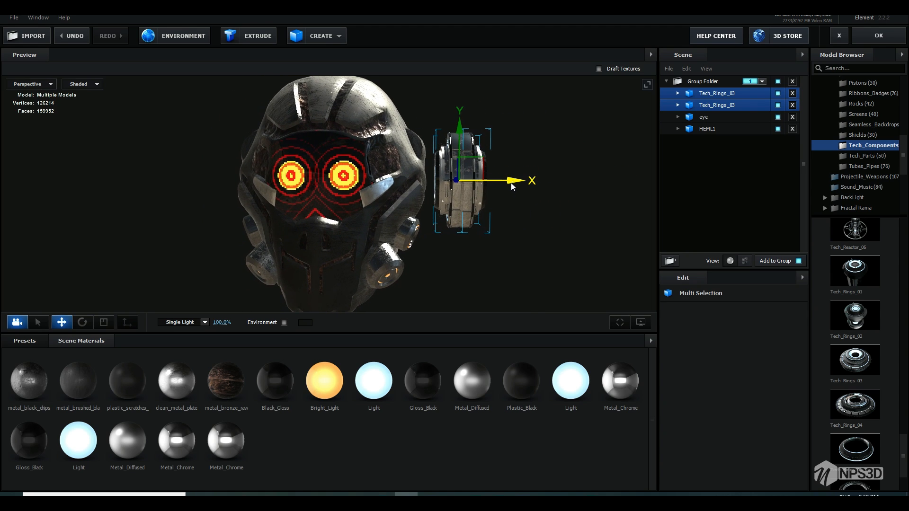
Step: Assign both Tech_Rings_03 models to auxiliary animation Channel 1
{"action": "left_click", "coordinate": [712, 105]}
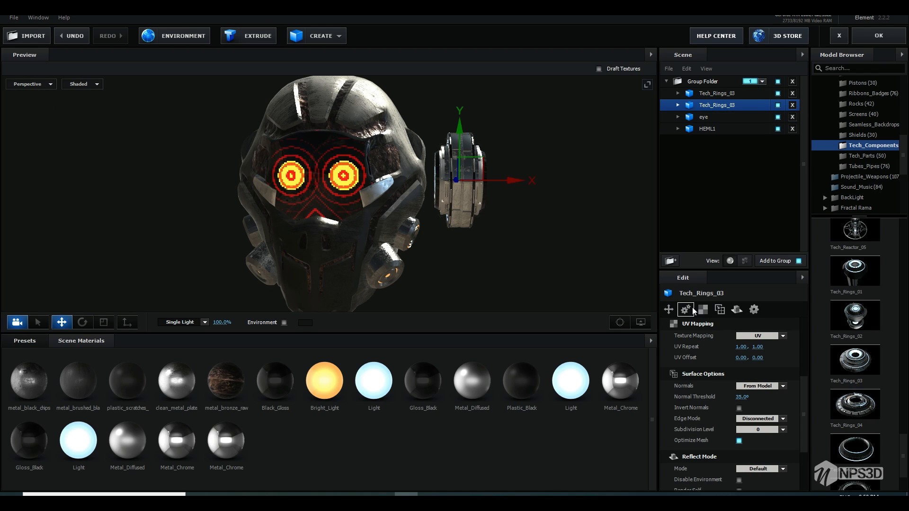
{"action": "scroll", "coordinate": [765, 378], "scroll_direction": "up", "scroll_amount": 1}
{"action": "left_click", "coordinate": [762, 337]}
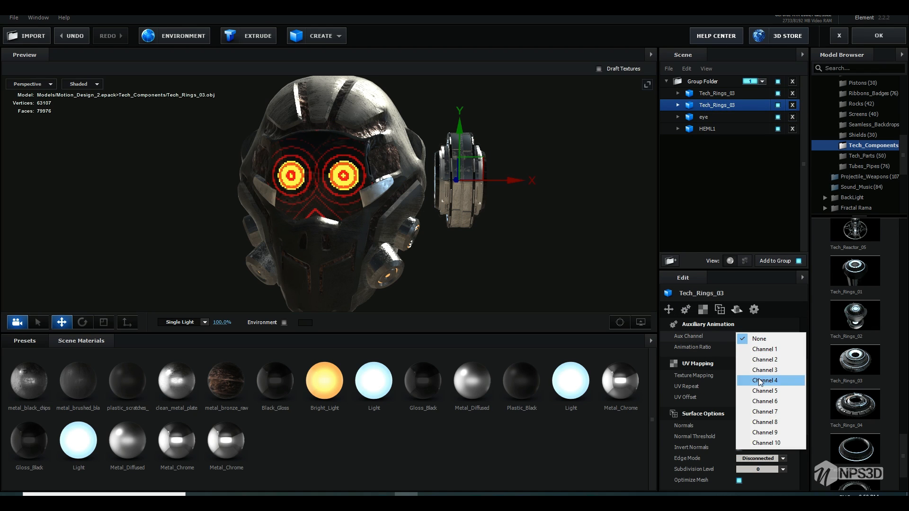
{"action": "left_click", "coordinate": [764, 348]}
{"action": "left_click", "coordinate": [706, 94]}
{"action": "left_click", "coordinate": [758, 336]}
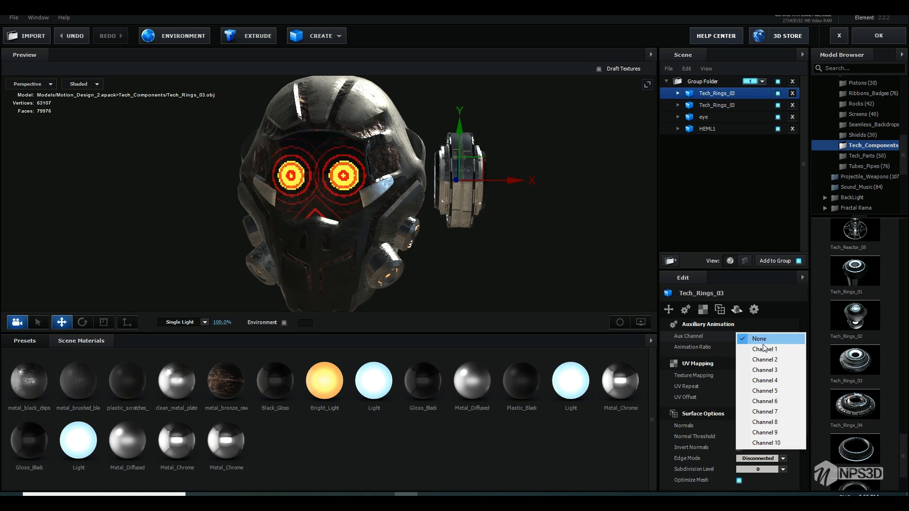
{"action": "left_click", "coordinate": [760, 349]}
{"action": "left_click_drag", "start_coordinate": [804, 361], "coordinate": [805, 434]}
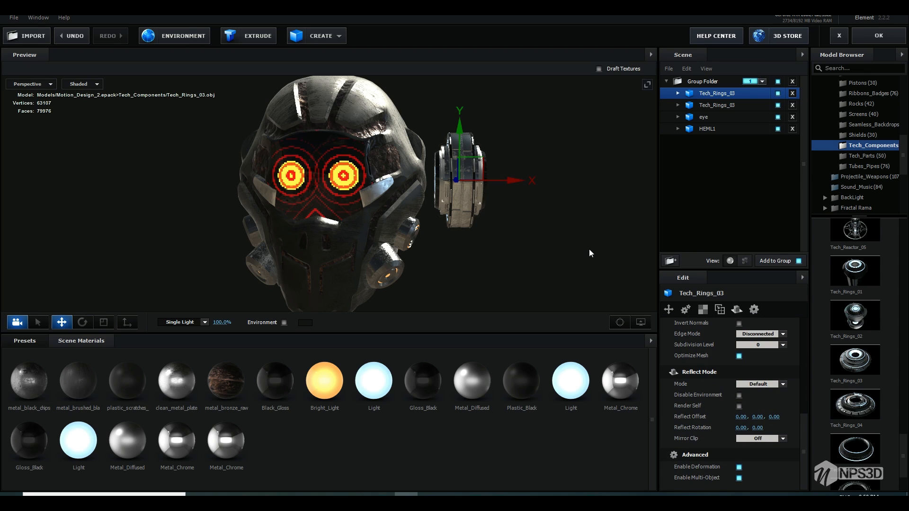
Step: Try placing a copy of a single rings model on the opposite side of the helmet
{"action": "key", "text": "alt+shift"}
{"action": "key", "text": "alt+shift"}
{"action": "key", "text": "alt+shift"}
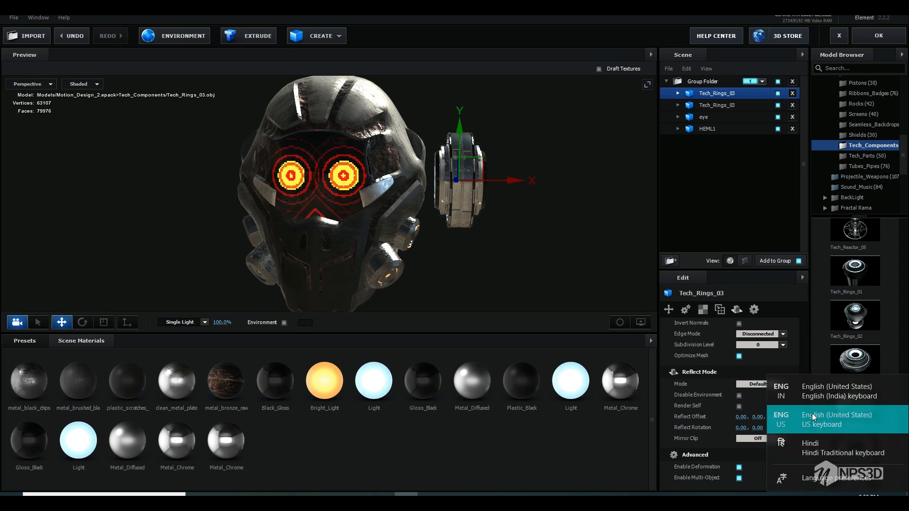
{"action": "left_click_drag", "start_coordinate": [501, 183], "coordinate": [251, 172]}
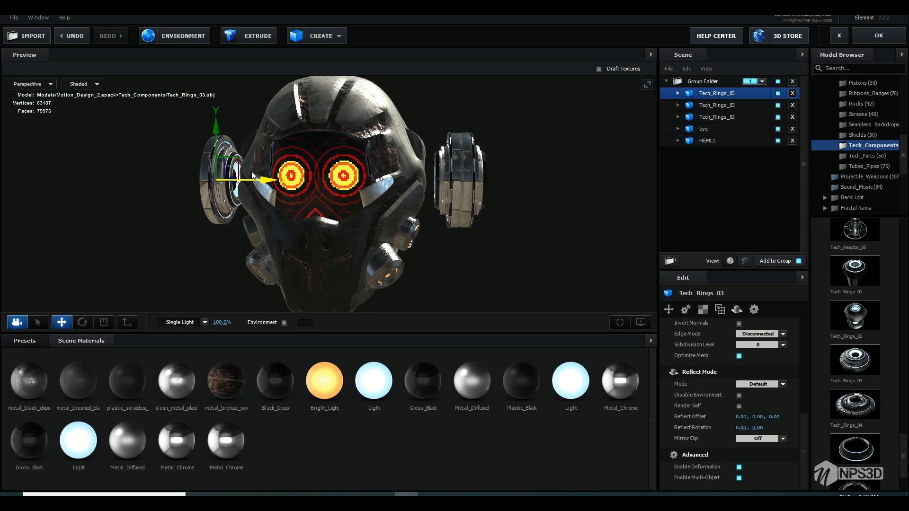
{"action": "key", "text": "ctrl+z"}
Step: Duplicate both Tech_Rings_03 models together and move the copies to the opposite side of the helmet
{"action": "left_click", "coordinate": [718, 105], "text": "ctrl"}
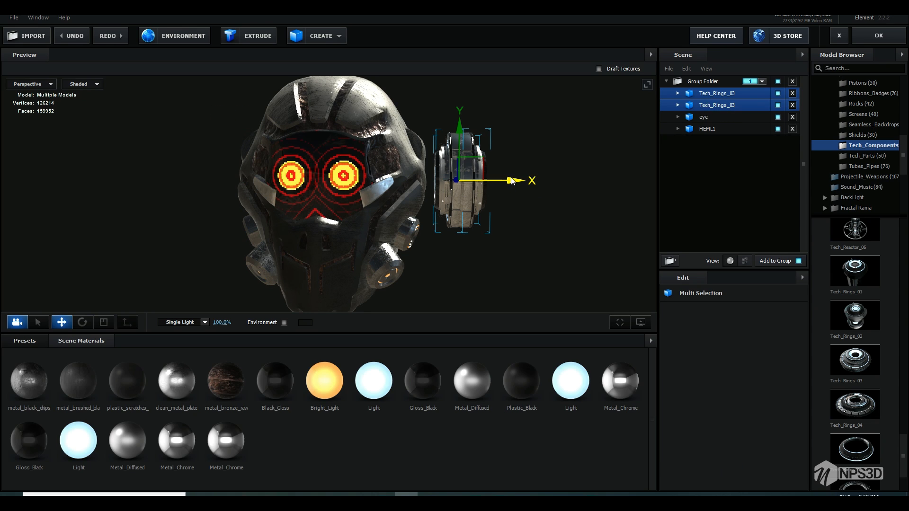
{"action": "key", "text": "ctrl+d"}
{"action": "left_click_drag", "start_coordinate": [515, 182], "coordinate": [275, 183]}
{"action": "left_click_drag", "start_coordinate": [390, 235], "coordinate": [487, 241]}
{"action": "left_click_drag", "start_coordinate": [904, 310], "coordinate": [904, 485]}
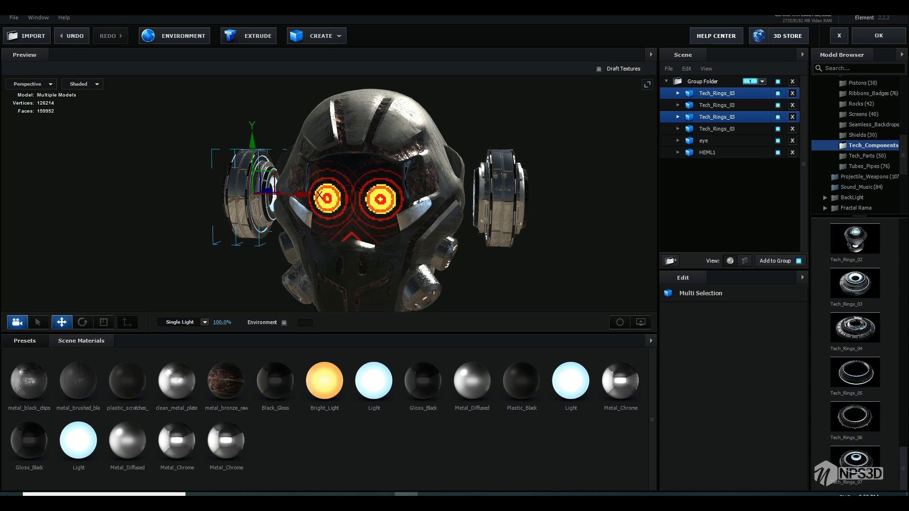
{"action": "left_click_drag", "start_coordinate": [479, 276], "coordinate": [524, 240]}
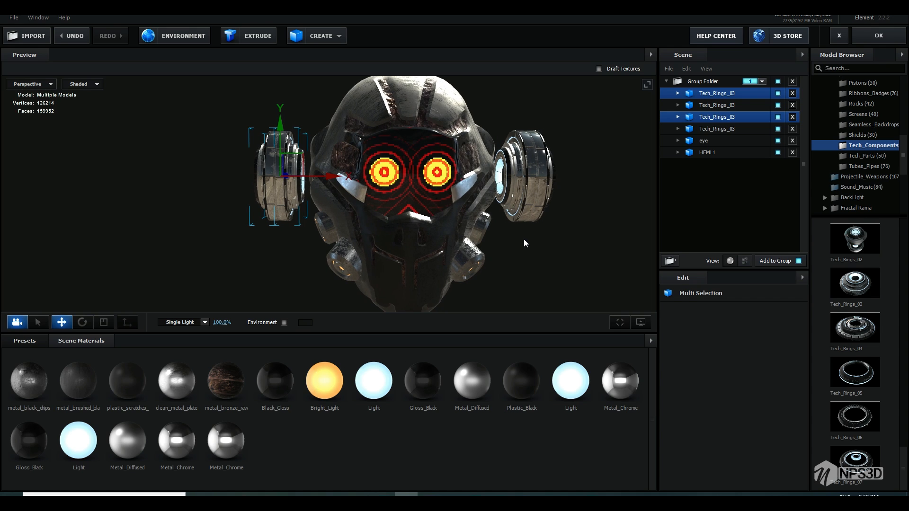
Step: Accept the scene setup and set the first rotation value of Group 1's aux Channel 1 to 129°
{"action": "left_click", "coordinate": [882, 36]}
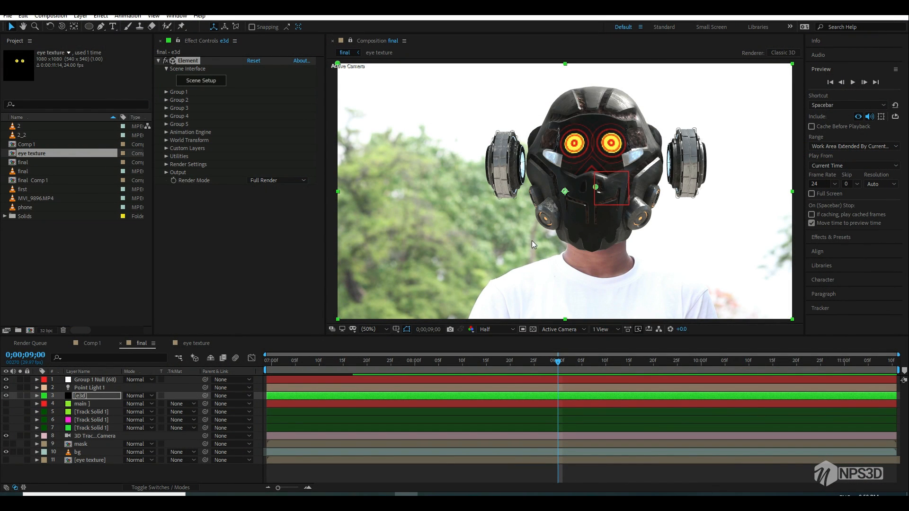
{"action": "left_click", "coordinate": [166, 92]}
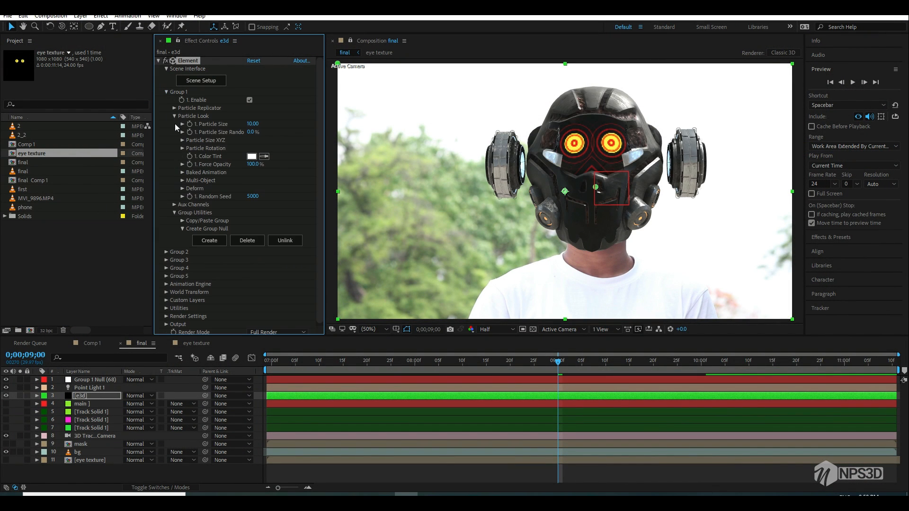
{"action": "left_click", "coordinate": [174, 204]}
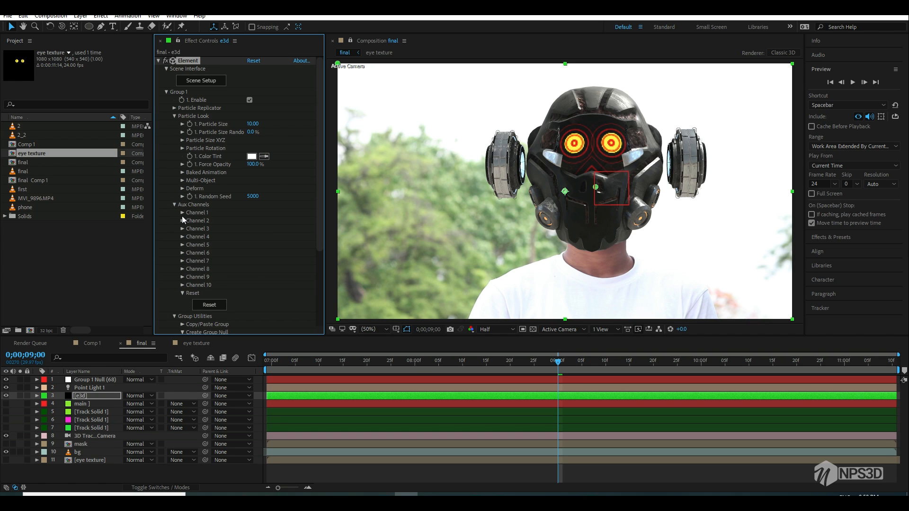
{"action": "left_click", "coordinate": [182, 212]}
{"action": "left_click", "coordinate": [190, 261]}
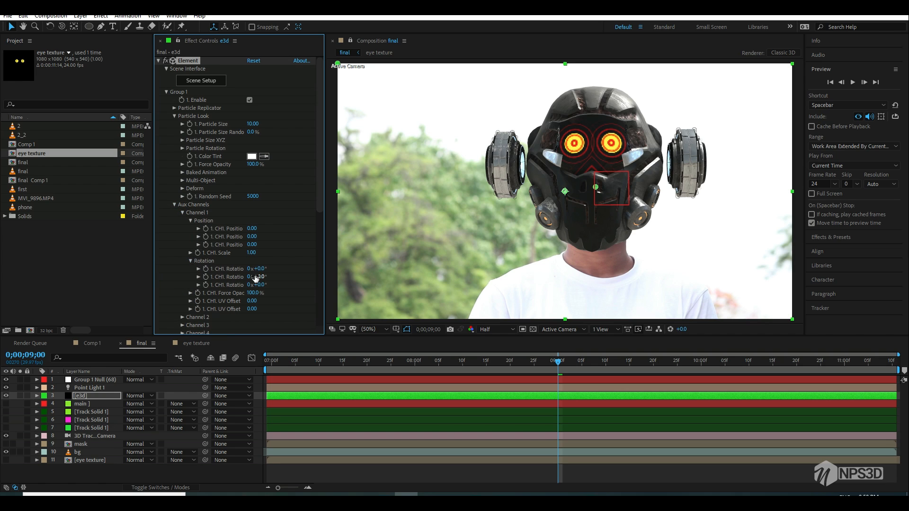
{"action": "left_click_drag", "start_coordinate": [258, 269], "coordinate": [312, 262]}
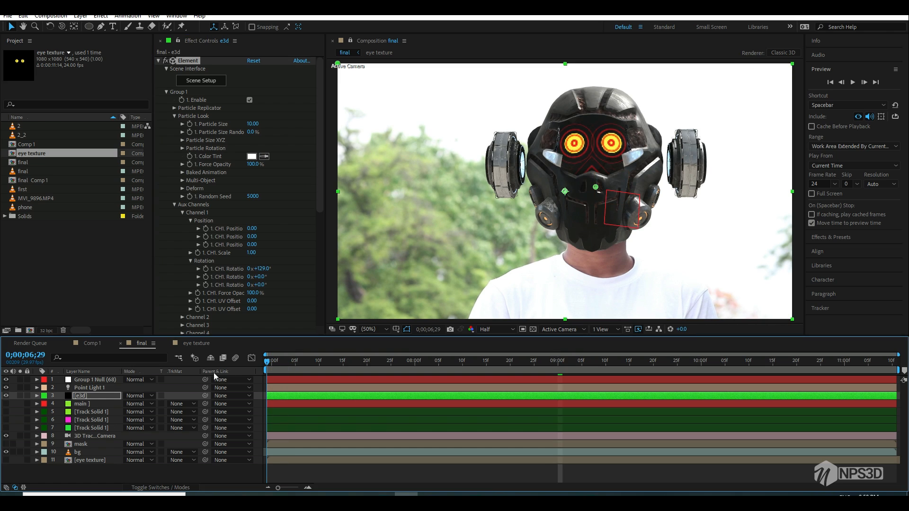
Step: Keyframe the Channel 1 rotation at 0x+129° on the first frame and 1x+129° at 0;00;11;10
{"action": "left_click", "coordinate": [206, 268]}
{"action": "key", "text": "Home"}
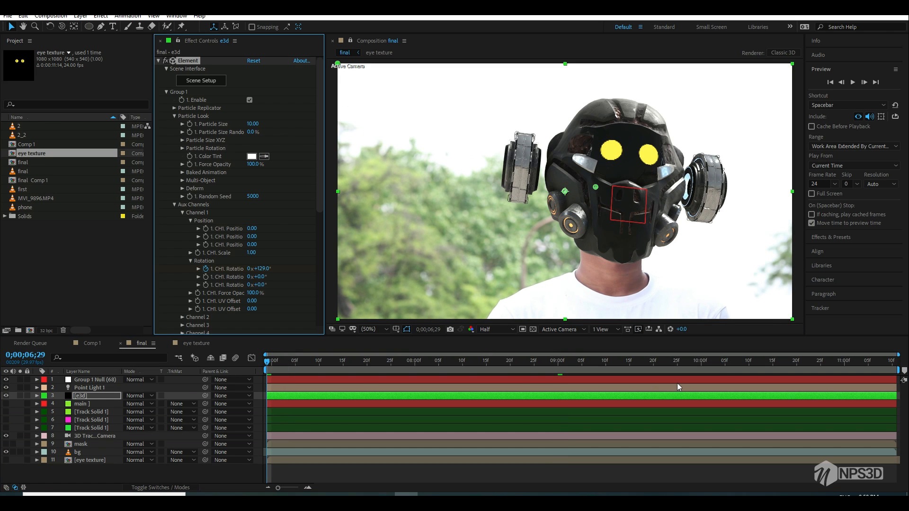
{"action": "left_click_drag", "start_coordinate": [758, 363], "coordinate": [892, 362]}
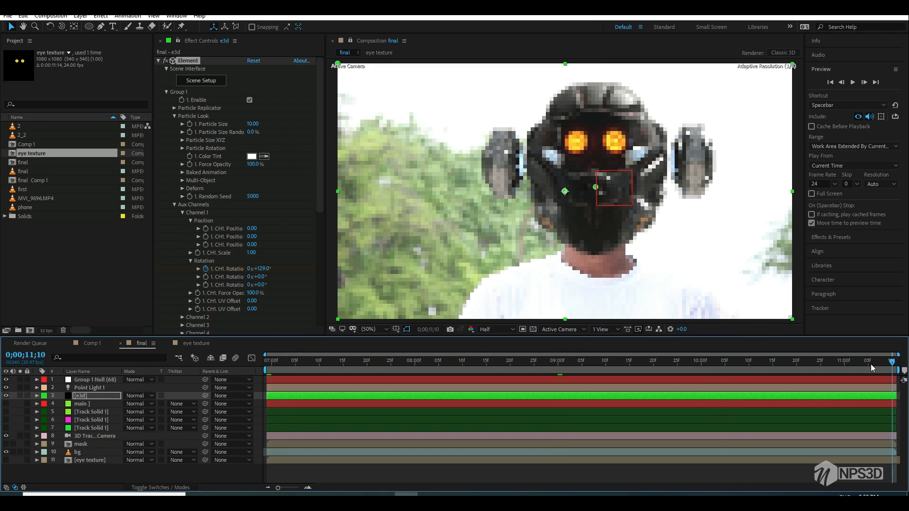
{"action": "left_click", "coordinate": [251, 268]}
{"action": "left_click", "coordinate": [292, 289]}
Step: Preview the animated tech rings from the first frame and collapse the Group 1 settings
{"action": "left_click", "coordinate": [291, 363]}
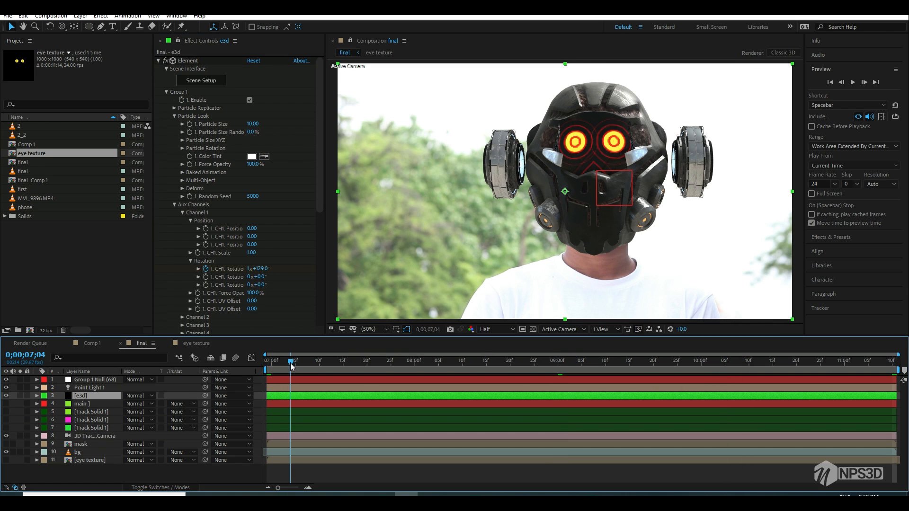
{"action": "key", "text": "Home"}
{"action": "key", "text": "space"}
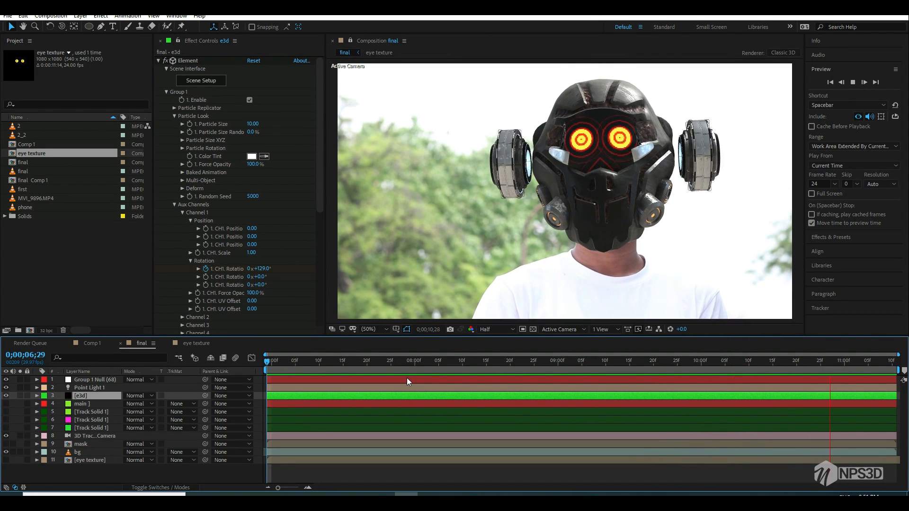
{"action": "key", "text": "space"}
{"action": "left_click", "coordinate": [163, 87]}
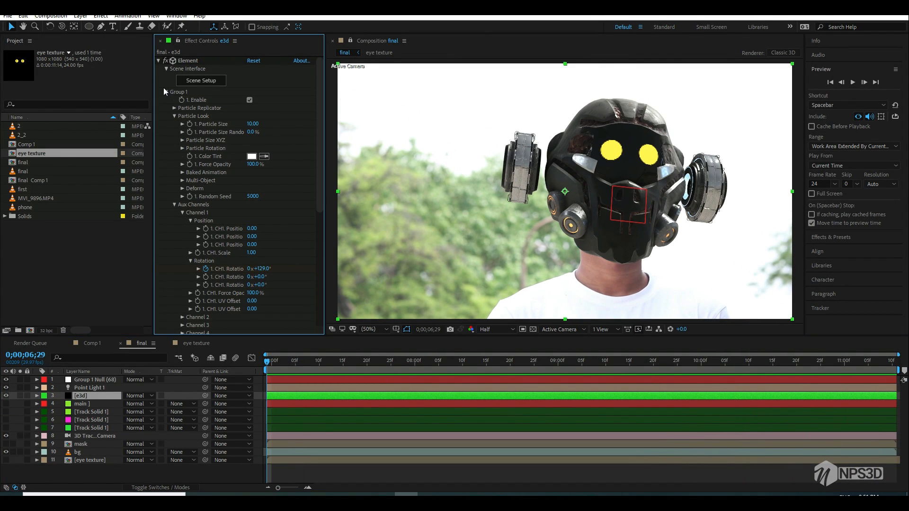
{"action": "left_click", "coordinate": [166, 92]}
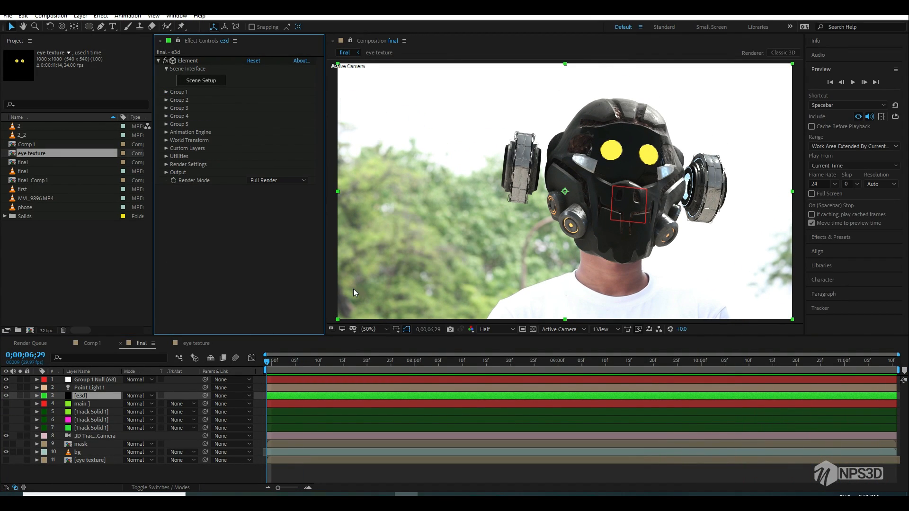
Step: Apply the Shadow/Highlight effect to the bg layer with the time at 0;00;08;22
{"action": "left_click_drag", "start_coordinate": [410, 364], "coordinate": [520, 363]}
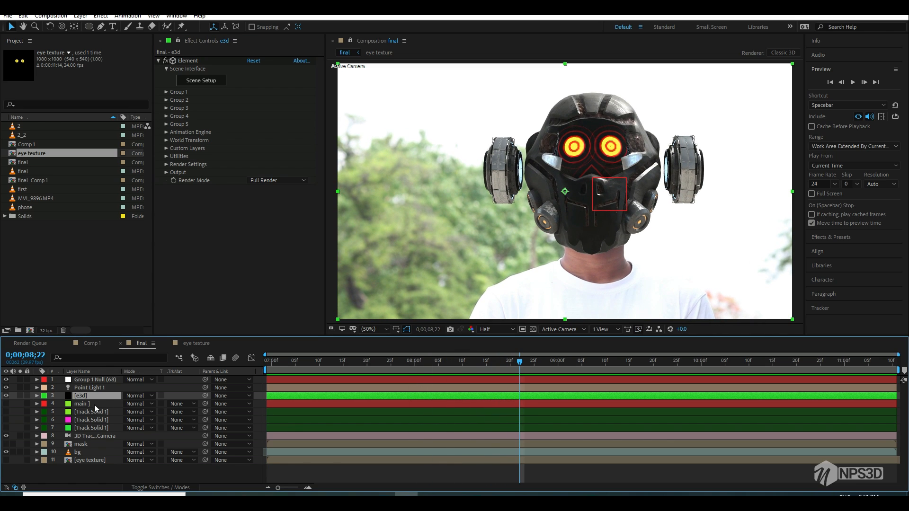
{"action": "left_click", "coordinate": [83, 453]}
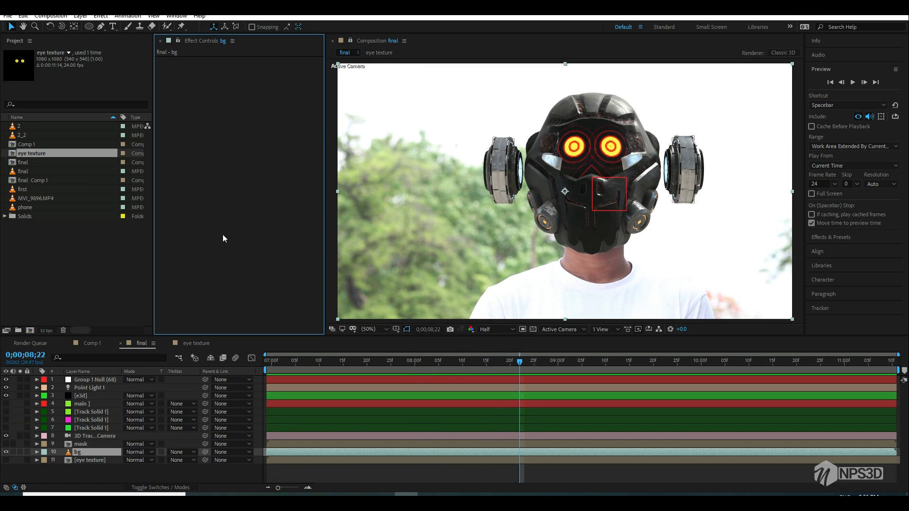
{"action": "key", "text": "ctrl+space"}
{"action": "type", "text": "br"}
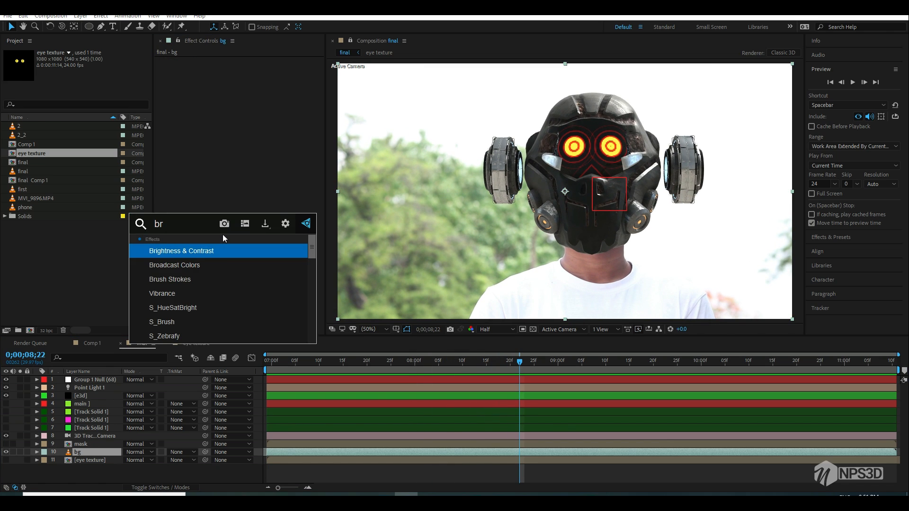
{"action": "key", "text": "BackSpace"}
{"action": "key", "text": "BackSpace"}
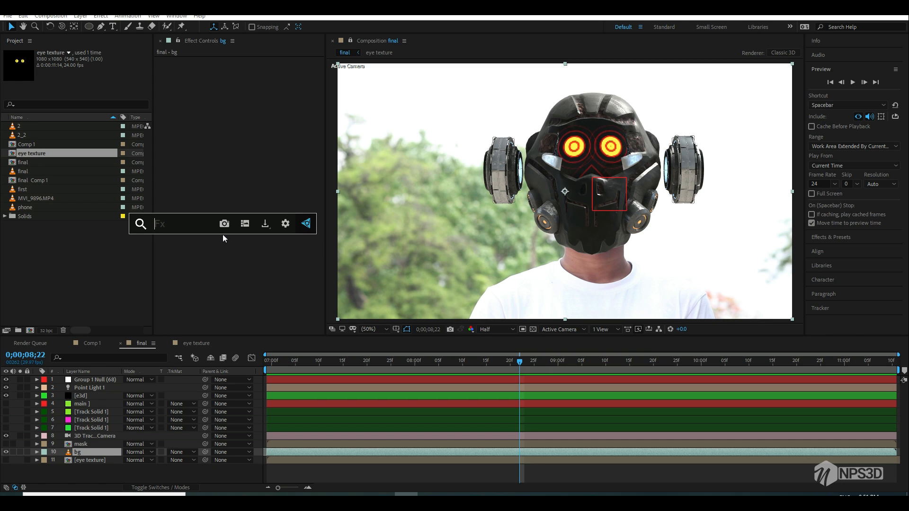
{"action": "type", "text": "high"}
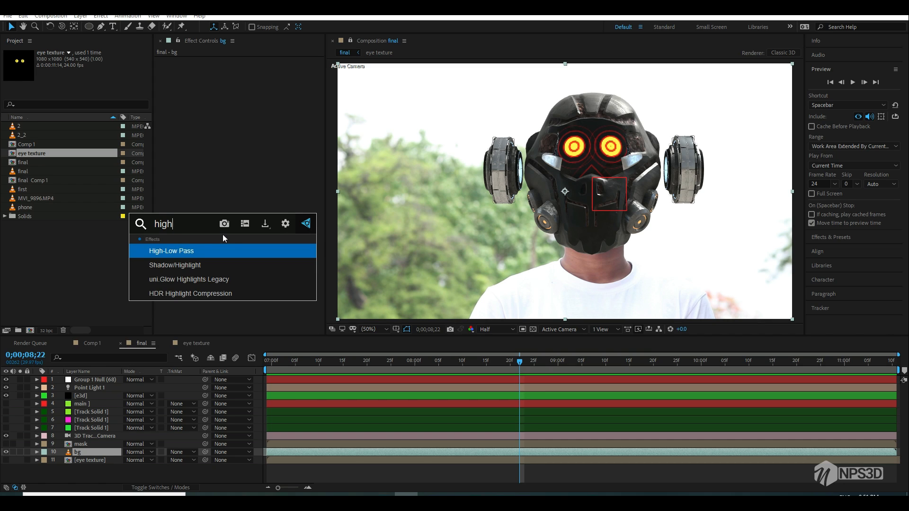
{"action": "left_click", "coordinate": [198, 266]}
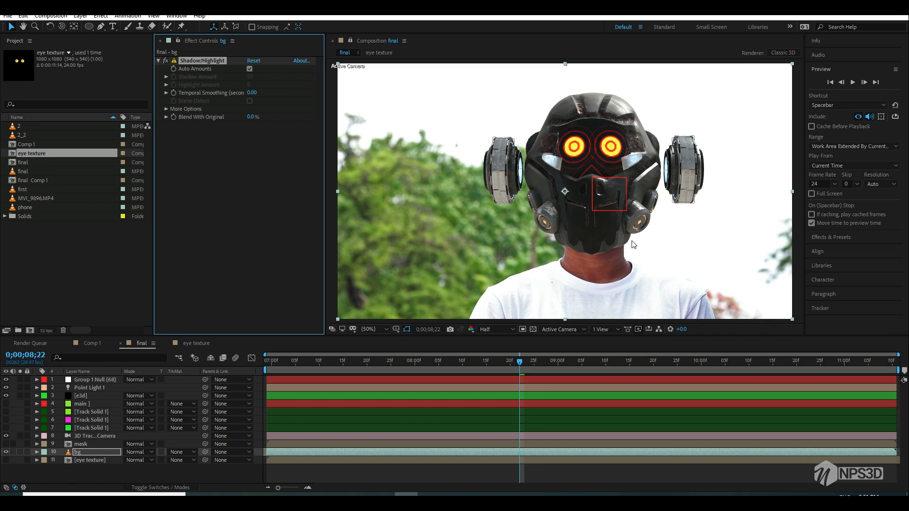
Step: Turn off Auto Amounts in Shadow/Highlight and set Shadow Amount to 100 and Highlight Amount to 45
{"action": "left_click", "coordinate": [249, 69]}
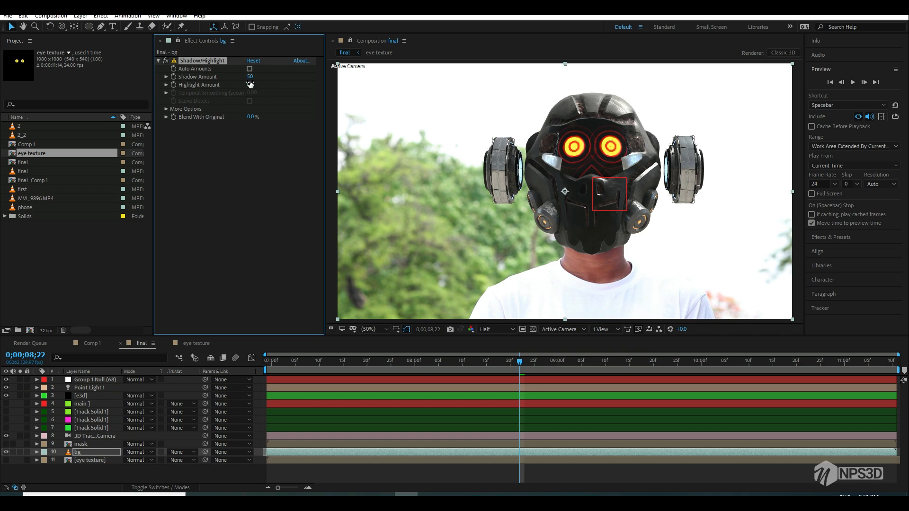
{"action": "left_click", "coordinate": [277, 83]}
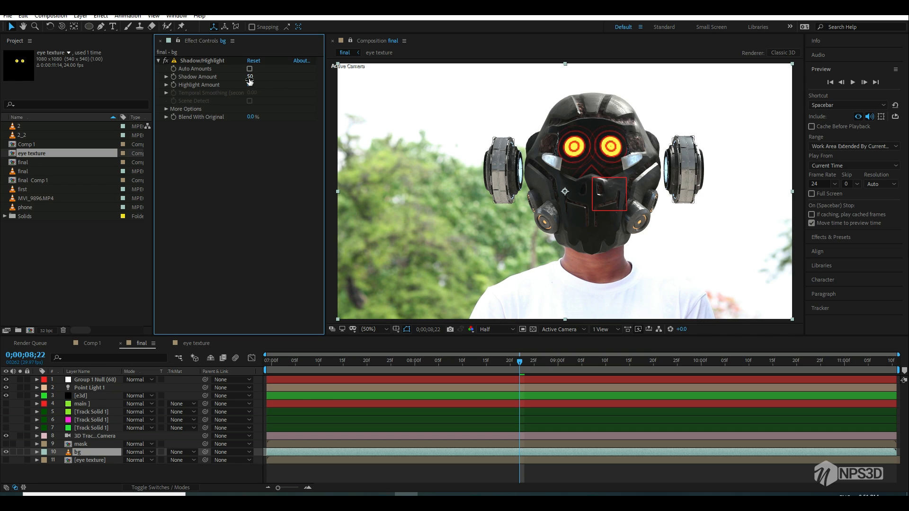
{"action": "left_click_drag", "start_coordinate": [250, 86], "coordinate": [268, 86]}
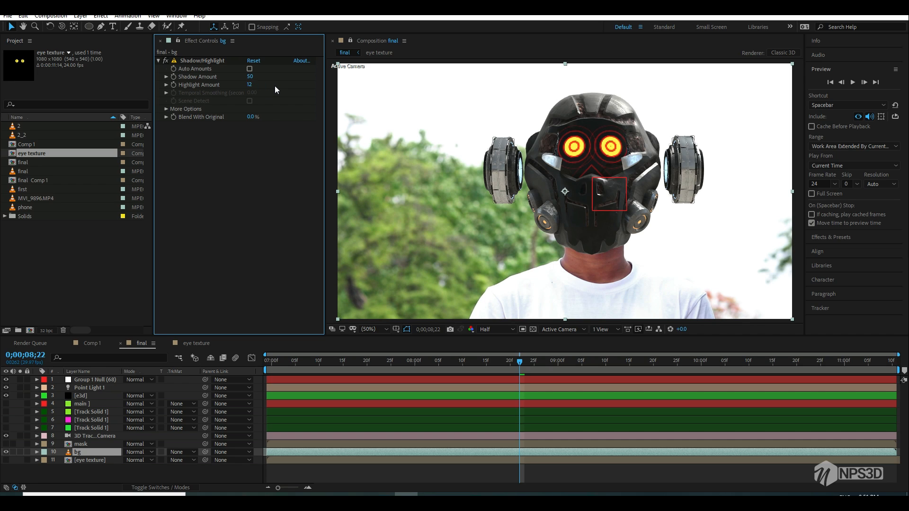
{"action": "left_click", "coordinate": [250, 77]}
{"action": "key", "text": "Return"}
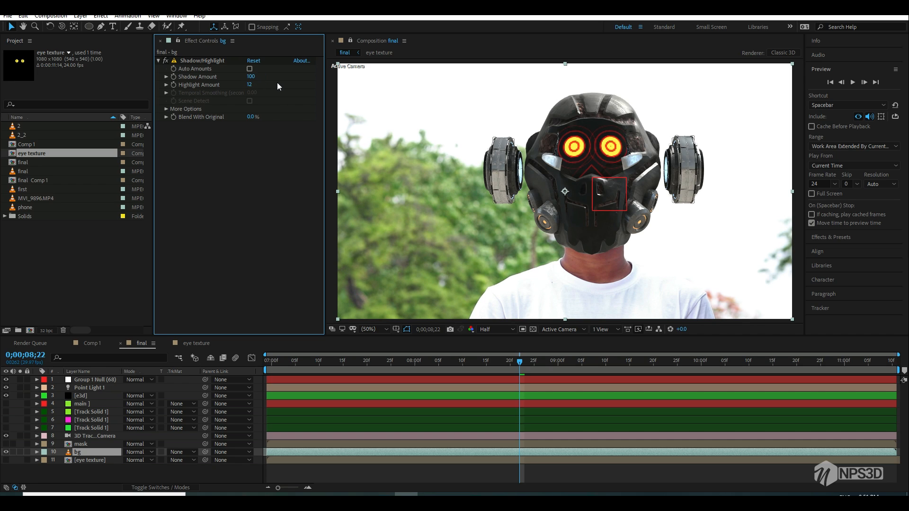
{"action": "left_click", "coordinate": [250, 85]}
{"action": "type", "text": "100"}
{"action": "key", "text": "Return"}
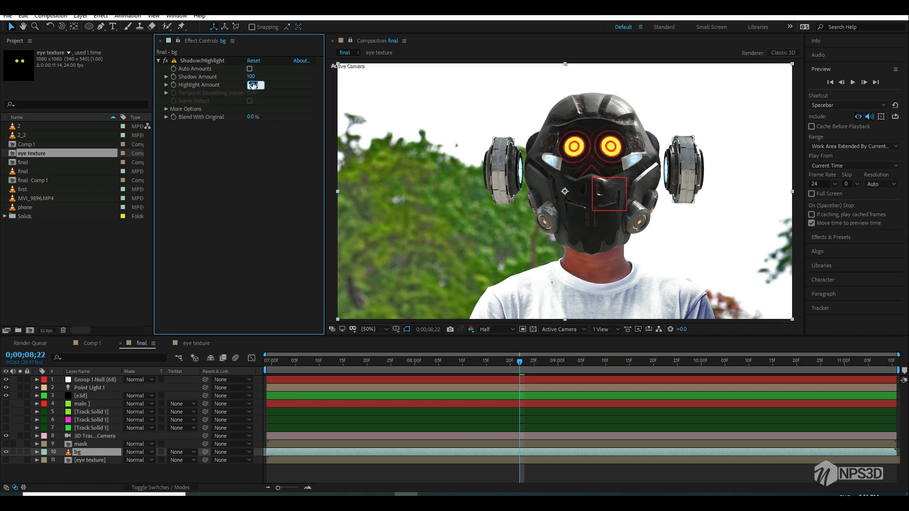
{"action": "key", "text": "Return"}
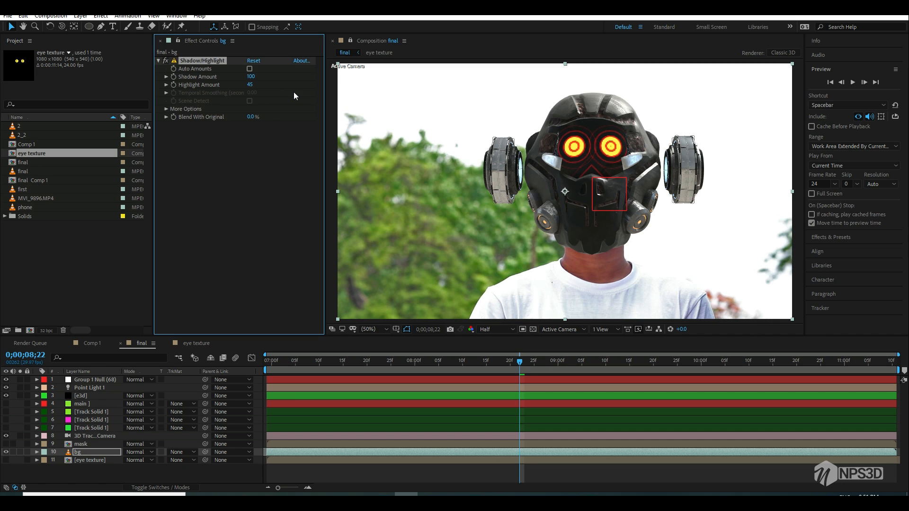
Step: Set the Shadow/Highlight effect's Blend With Original to 45%
{"action": "left_click", "coordinate": [251, 118]}
{"action": "type", "text": "45"}
{"action": "key", "text": "Return"}
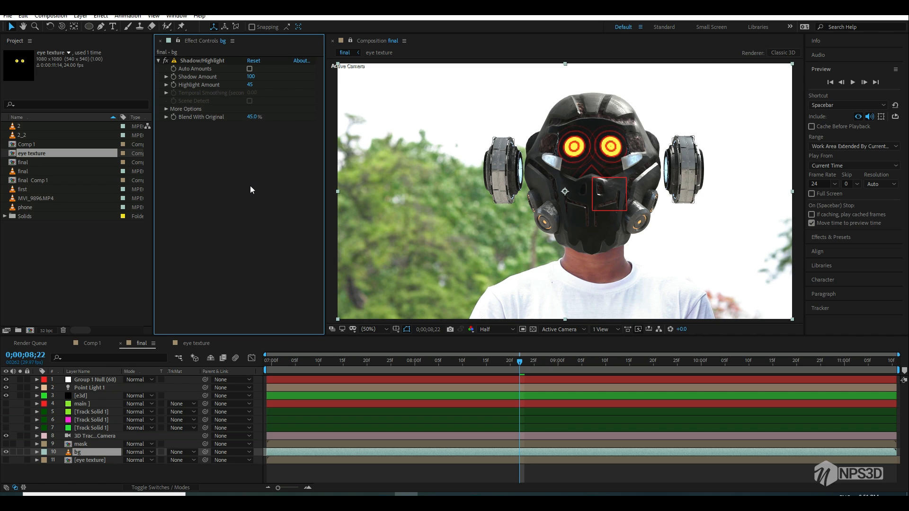
Step: Apply the Lumetri Color effect to the bg layer
{"action": "key", "text": "ctrl+space"}
{"action": "type", "text": "lum"}
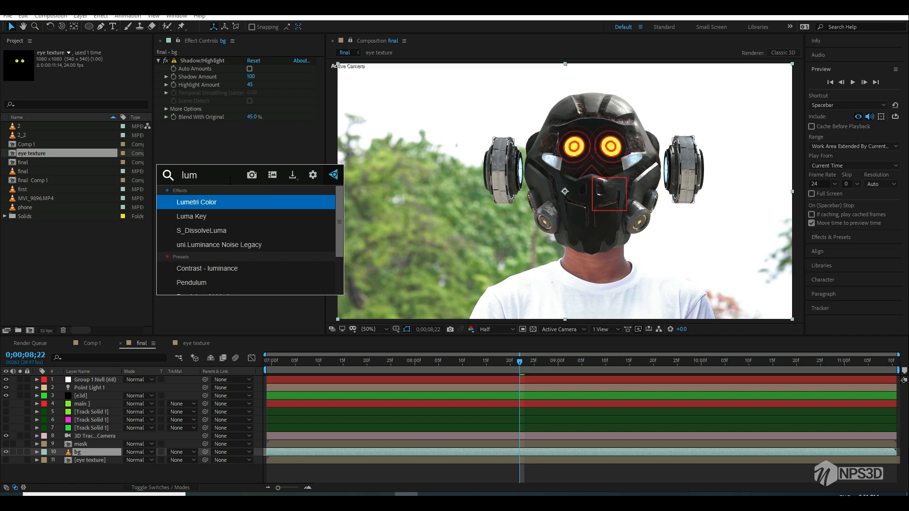
{"action": "left_click", "coordinate": [209, 203]}
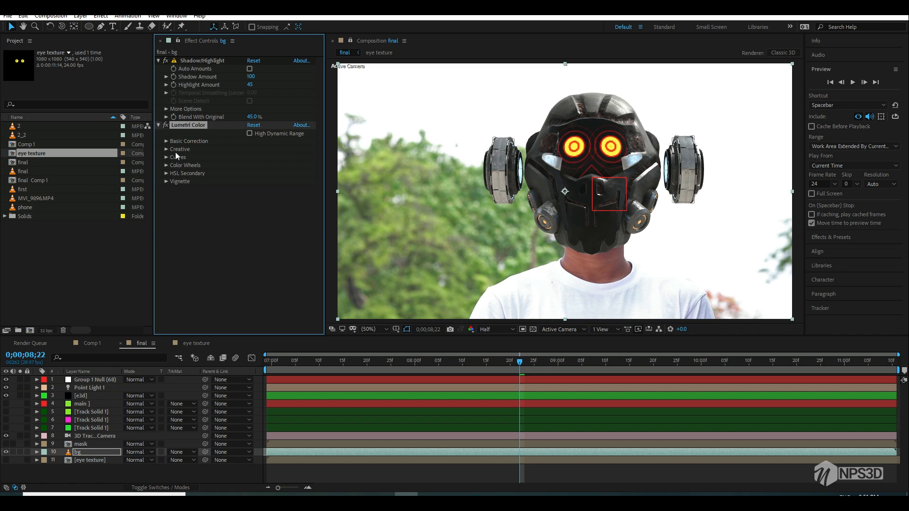
Step: Set Lumetri Color's Basic Correction exposure to -0.2 and highlights to -15, and collapse both effects on the bg layer
{"action": "left_click", "coordinate": [168, 142]}
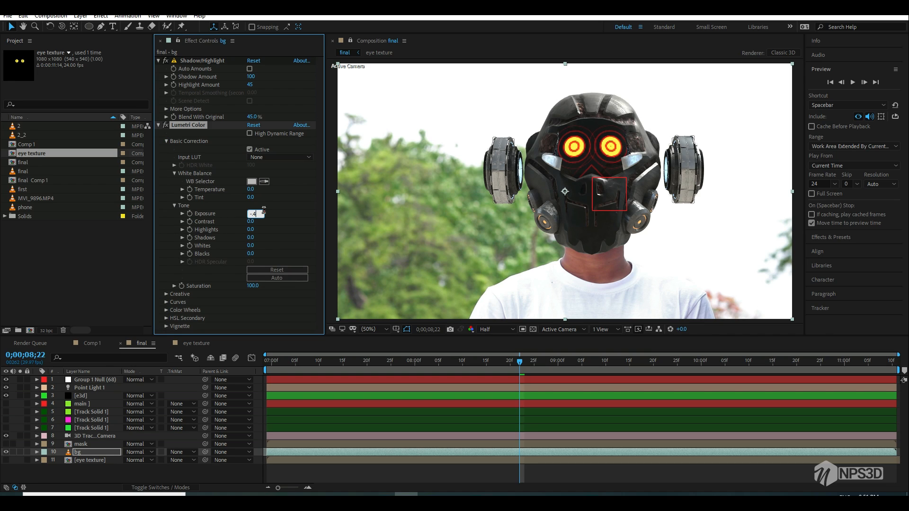
{"action": "key", "text": "Return"}
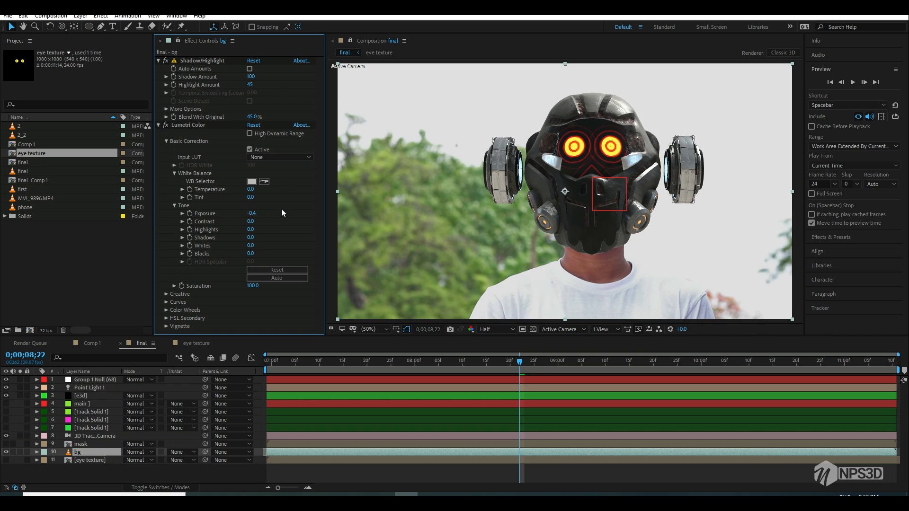
{"action": "left_click", "coordinate": [249, 230]}
{"action": "left_click", "coordinate": [253, 213]}
{"action": "type", "text": "-0.2"}
{"action": "key", "text": "Return"}
{"action": "left_click", "coordinate": [390, 361]}
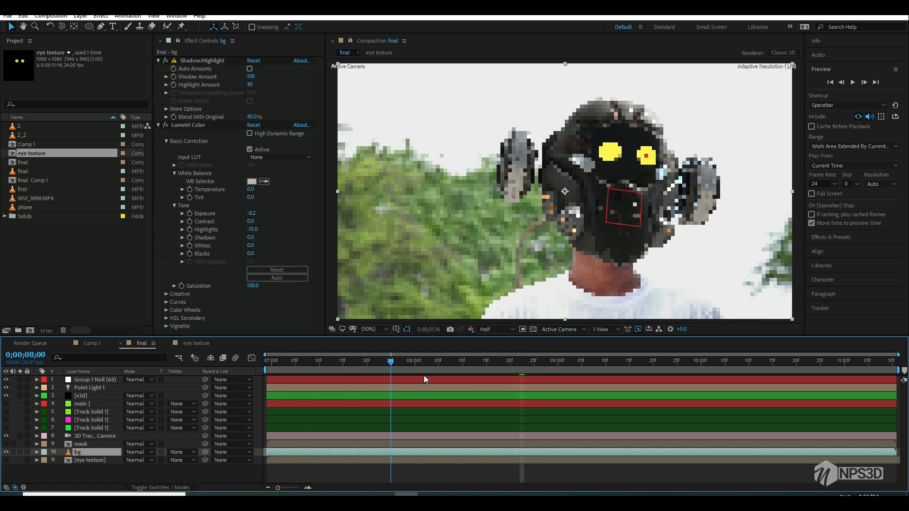
{"action": "left_click_drag", "start_coordinate": [424, 376], "coordinate": [501, 362]}
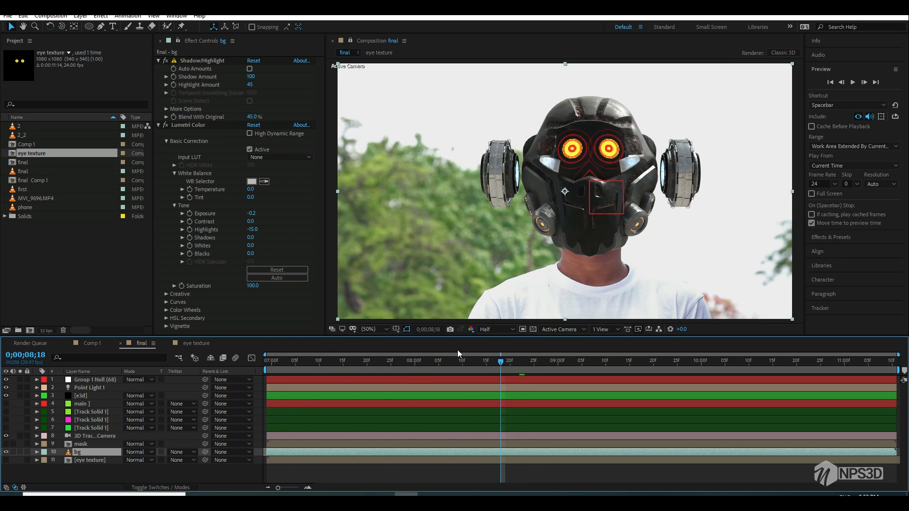
{"action": "left_click", "coordinate": [159, 125]}
{"action": "left_click", "coordinate": [158, 60]}
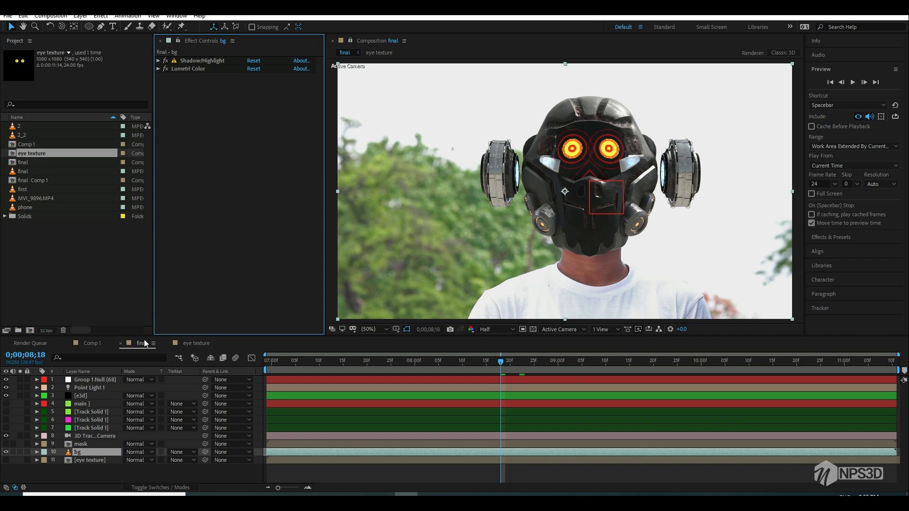
Step: Duplicate the e3d layer and set the upper copy's Element output to show Illumination
{"action": "left_click", "coordinate": [82, 395]}
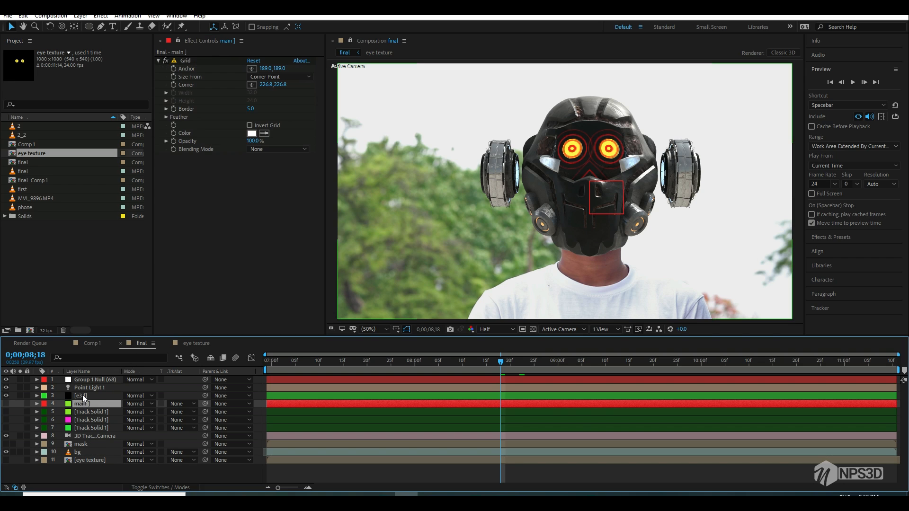
{"action": "key", "text": "ctrl+d"}
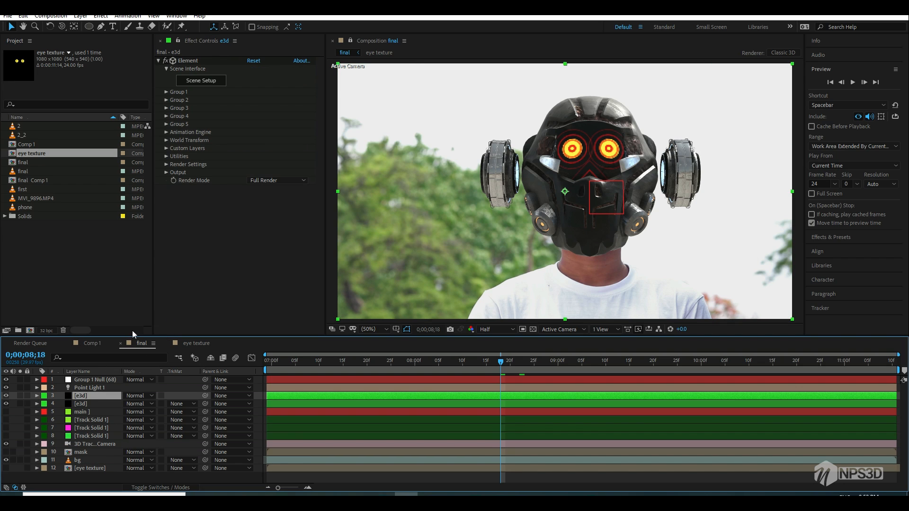
{"action": "left_click", "coordinate": [166, 172]}
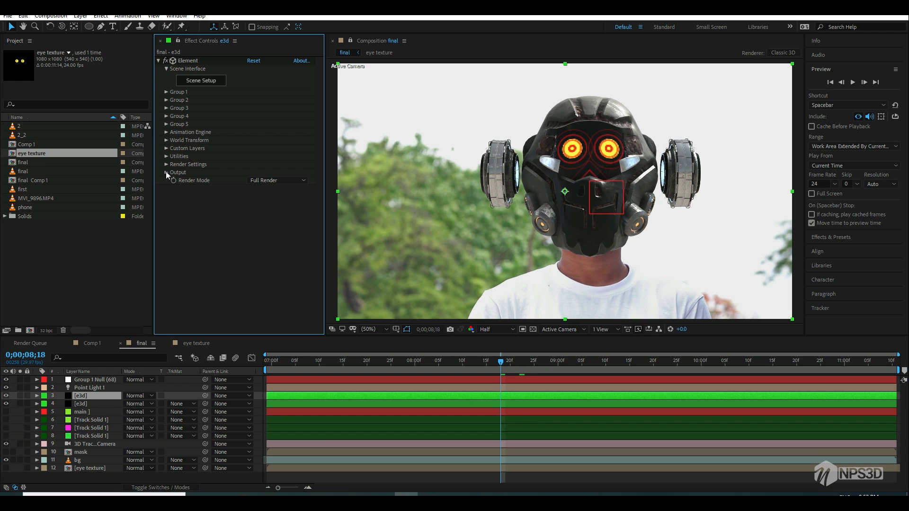
{"action": "left_click", "coordinate": [284, 180]}
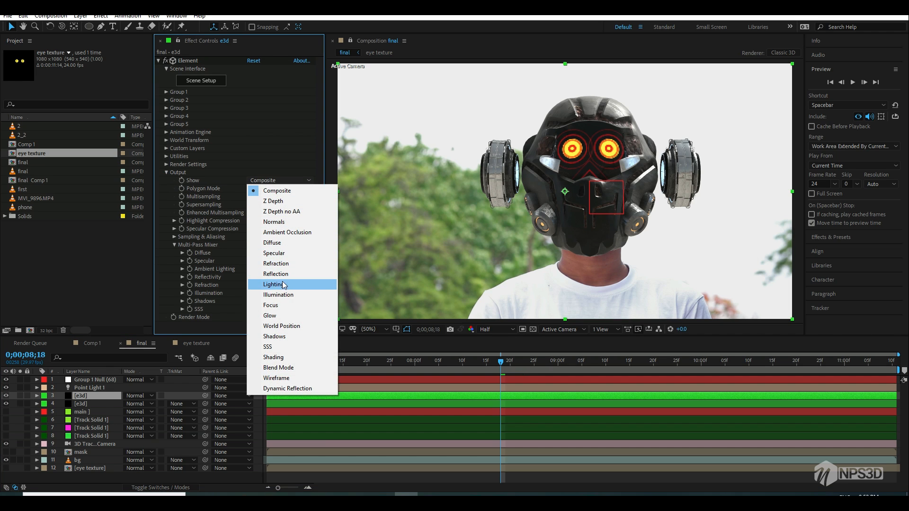
{"action": "left_click", "coordinate": [282, 296]}
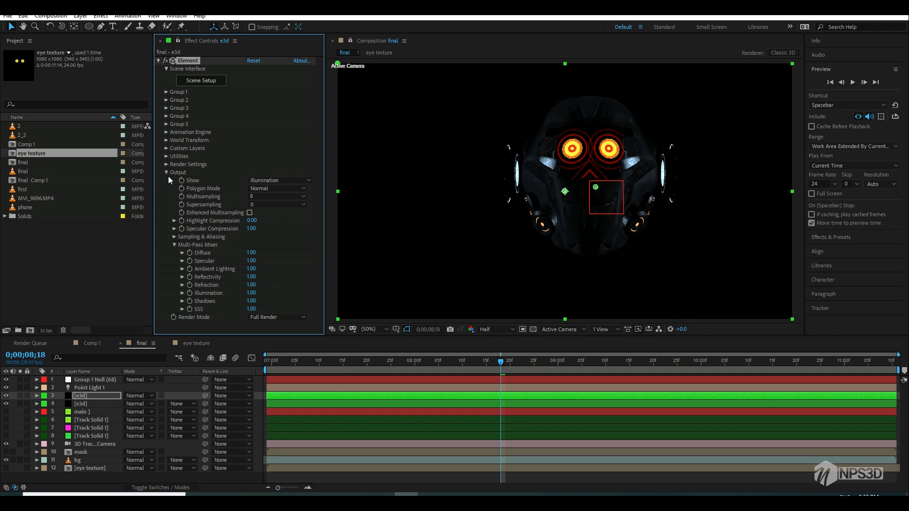
{"action": "left_click", "coordinate": [166, 172]}
Step: Apply a Curves effect to the illumination layer, shape it into a gentle S-curve for more contrast, and collapse it
{"action": "left_click", "coordinate": [209, 246]}
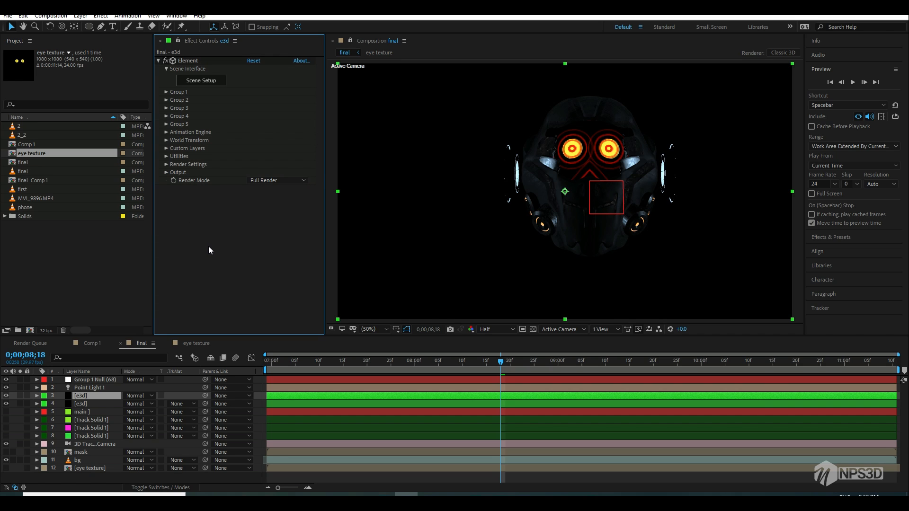
{"action": "key", "text": "ctrl+space"}
{"action": "type", "text": "cu"}
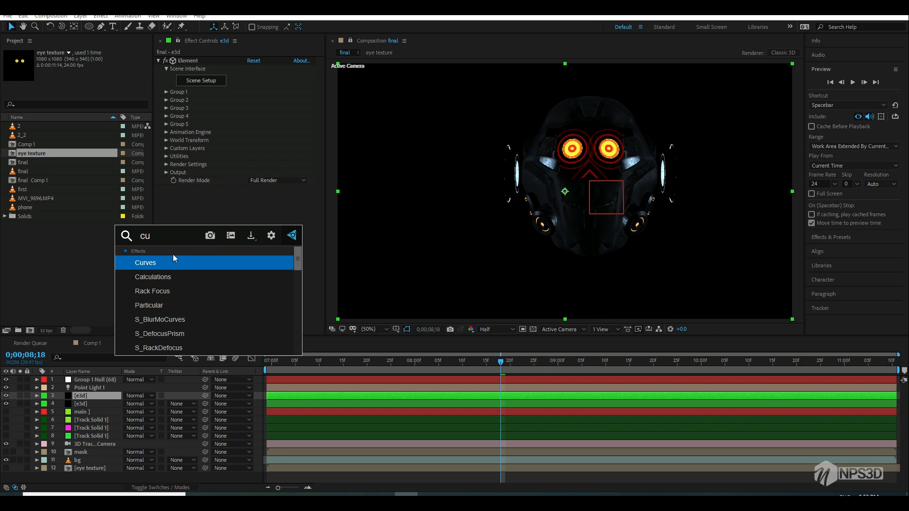
{"action": "left_click", "coordinate": [174, 258]}
{"action": "left_click_drag", "start_coordinate": [204, 272], "coordinate": [210, 281]}
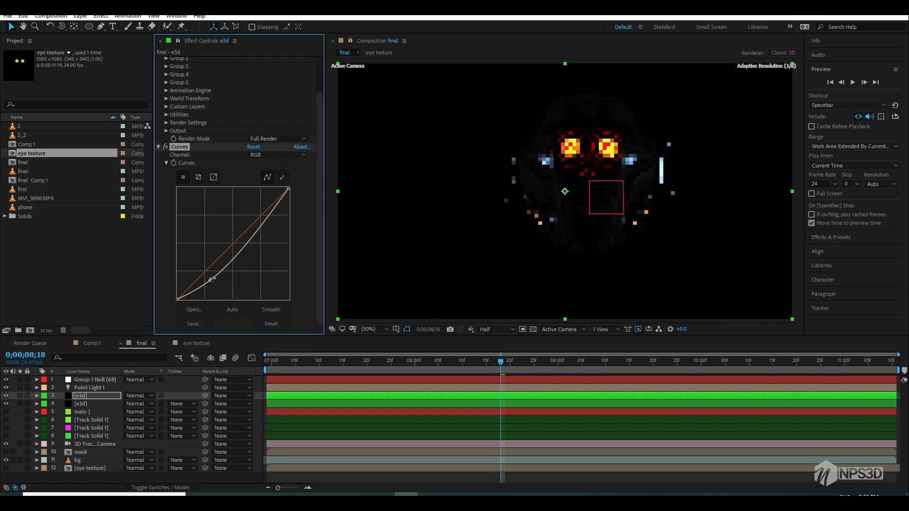
{"action": "left_click_drag", "start_coordinate": [249, 234], "coordinate": [246, 228]}
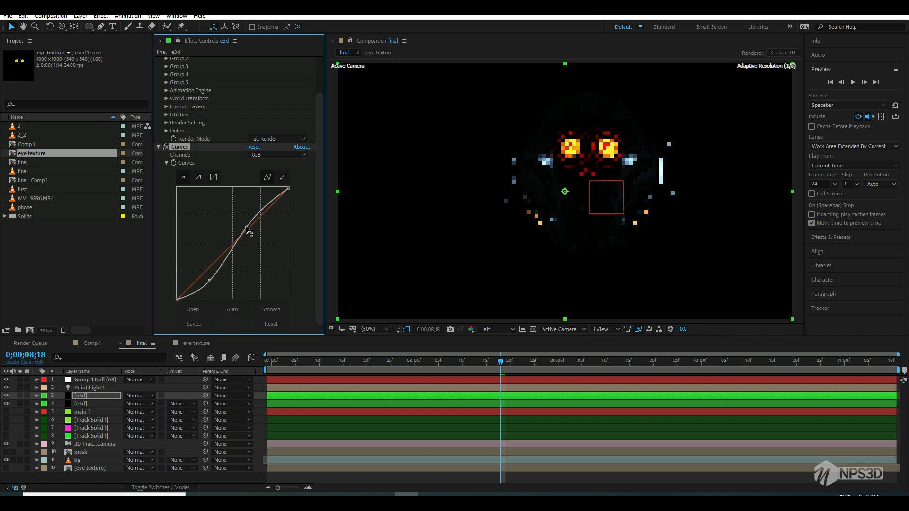
{"action": "left_click", "coordinate": [158, 147]}
Step: Add Glow with threshold 31.4%, radius 59 and intensity 0.4 to the illumination layer, and duplicate it with radius 481
{"action": "key", "text": "ctrl+space"}
{"action": "type", "text": "g"}
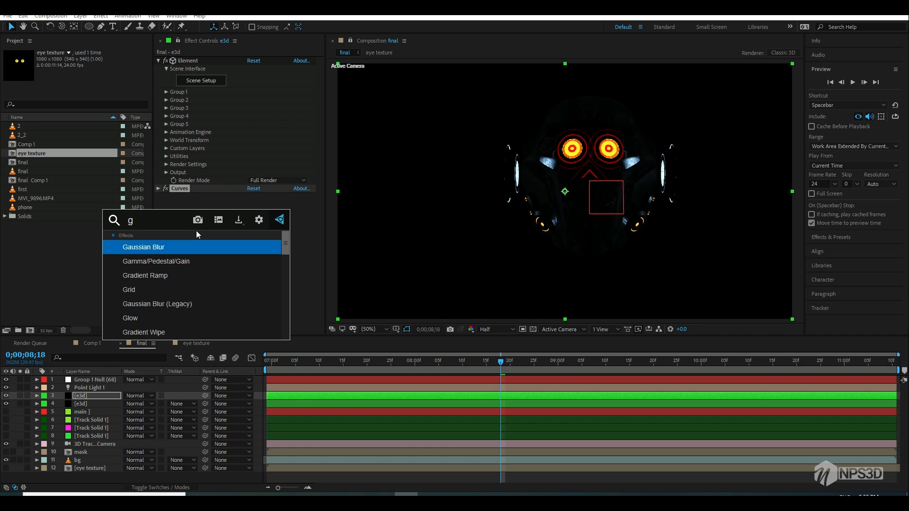
{"action": "type", "text": "lo"}
{"action": "left_click", "coordinate": [189, 251]}
{"action": "left_click_drag", "start_coordinate": [251, 230], "coordinate": [241, 229]}
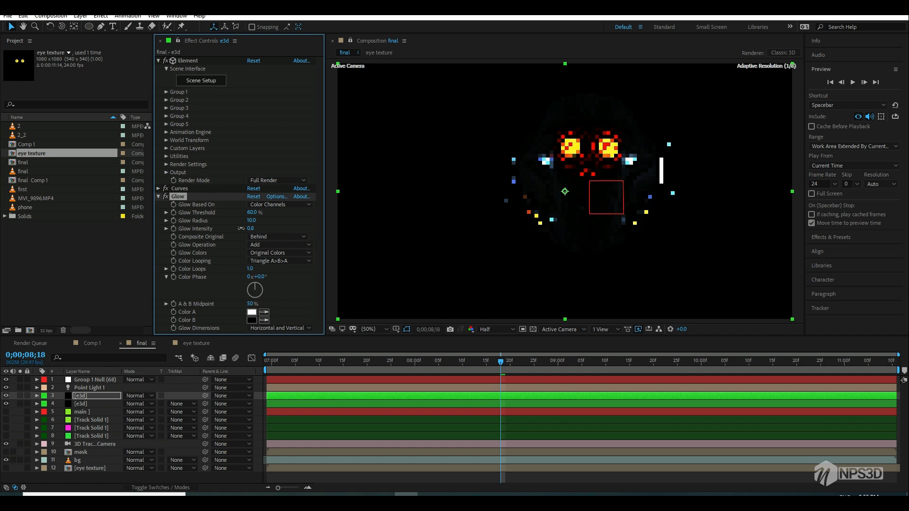
{"action": "mouse_move", "coordinate": [232, 226]}
{"action": "left_mouse_down"}
{"action": "mouse_move", "coordinate": [272, 219]}
{"action": "mouse_move", "coordinate": [247, 222]}
{"action": "left_mouse_up"}
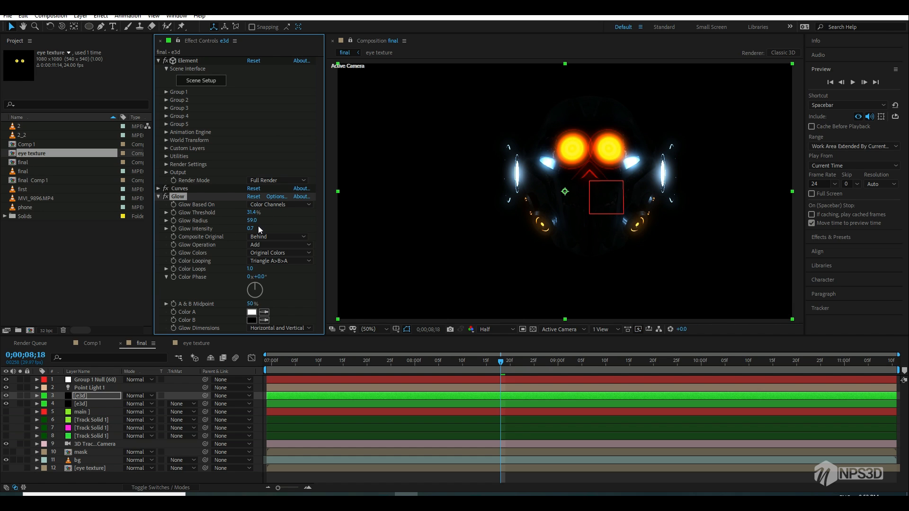
{"action": "left_click_drag", "start_coordinate": [250, 229], "coordinate": [239, 229]}
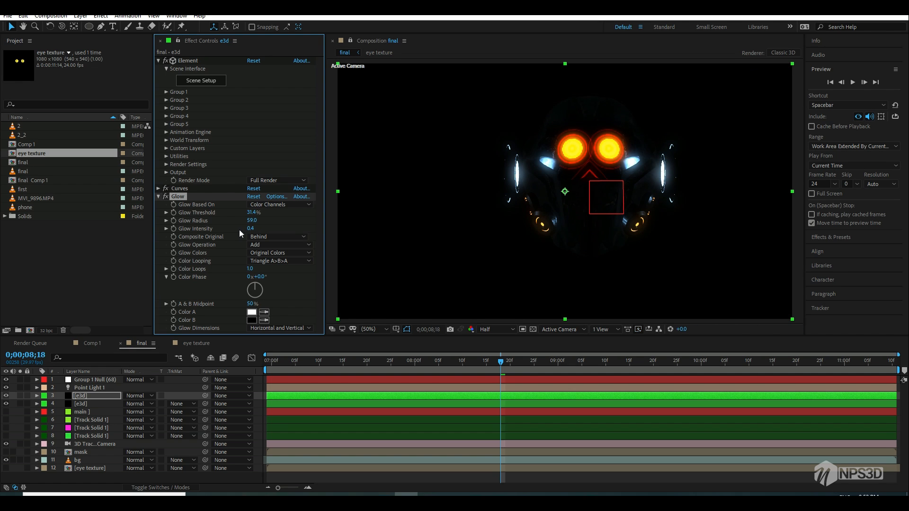
{"action": "key", "text": "ctrl+d"}
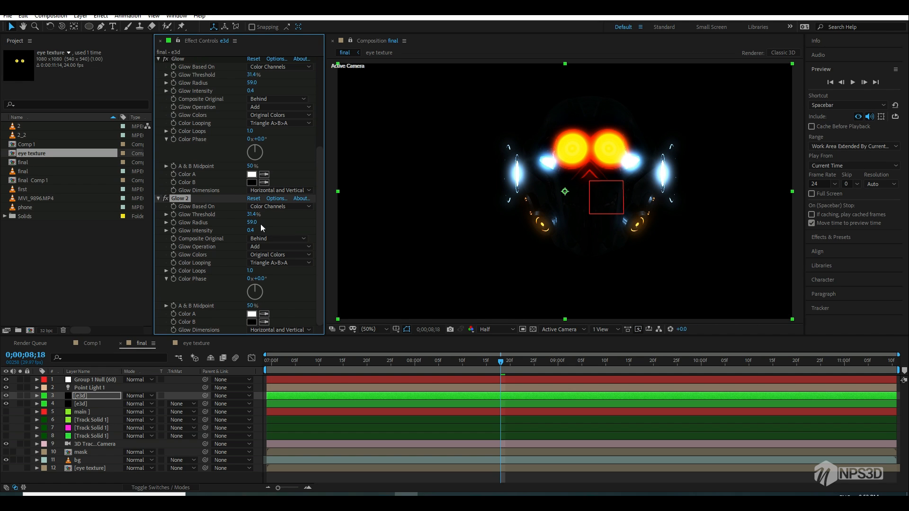
{"action": "left_click_drag", "start_coordinate": [356, 215], "coordinate": [444, 215]}
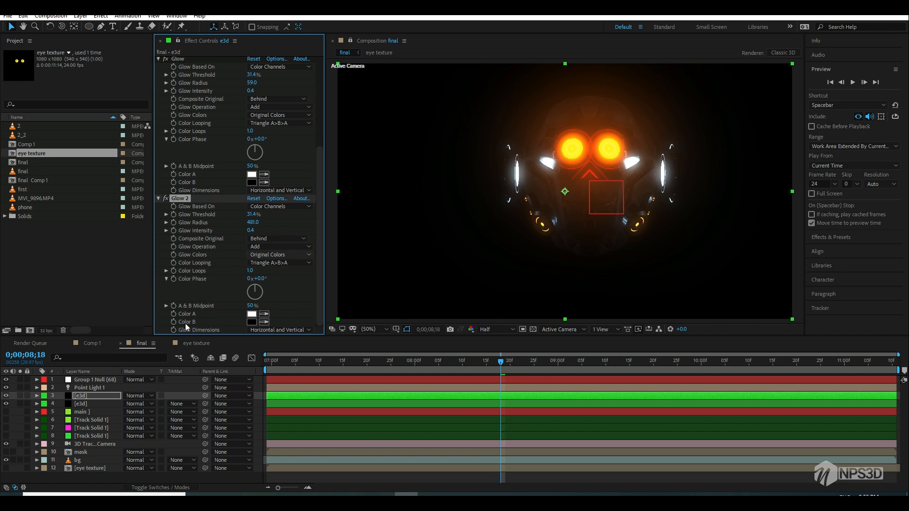
Step: Set the illumination layer's blending mode to Add, Glow 2's threshold to 58.4% and the first Glow's threshold to 61.2%
{"action": "left_click", "coordinate": [129, 396]}
{"action": "left_click", "coordinate": [189, 180]}
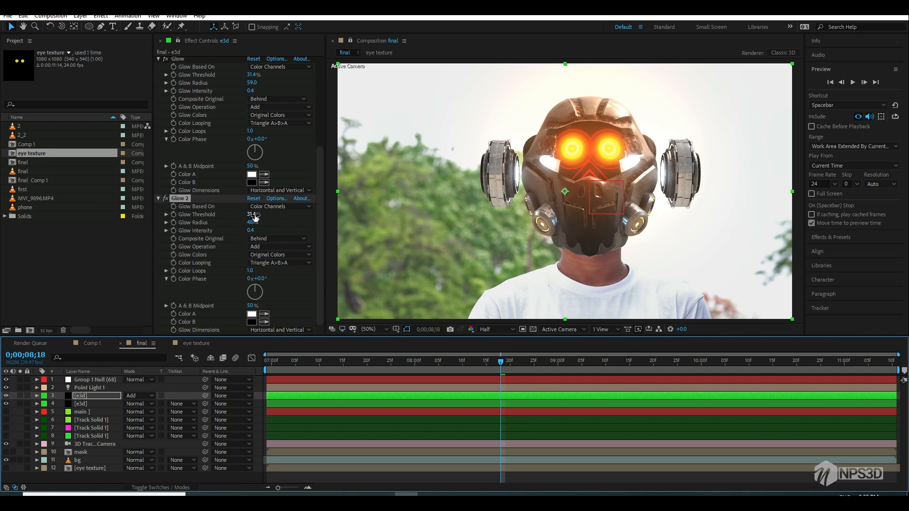
{"action": "left_click_drag", "start_coordinate": [254, 216], "coordinate": [314, 171]}
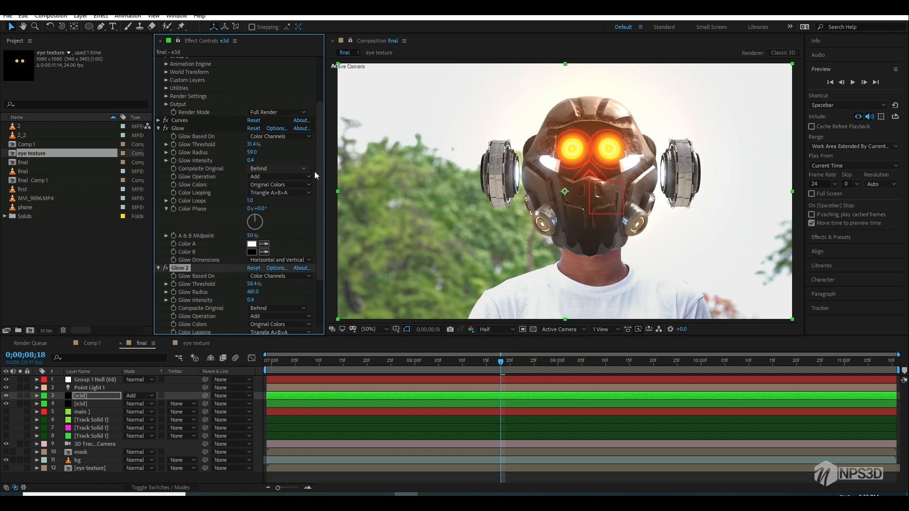
{"action": "left_click_drag", "start_coordinate": [252, 145], "coordinate": [285, 137]}
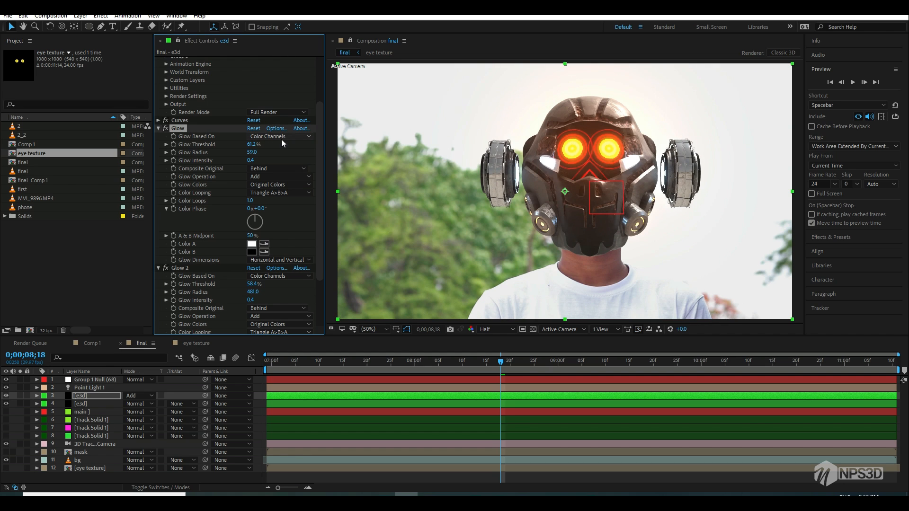
Step: Play back the composition from 0;00;06;29, collapse both Glow effects, and scrub to the end to examine the glow
{"action": "left_click_drag", "start_coordinate": [367, 356], "coordinate": [256, 387]}
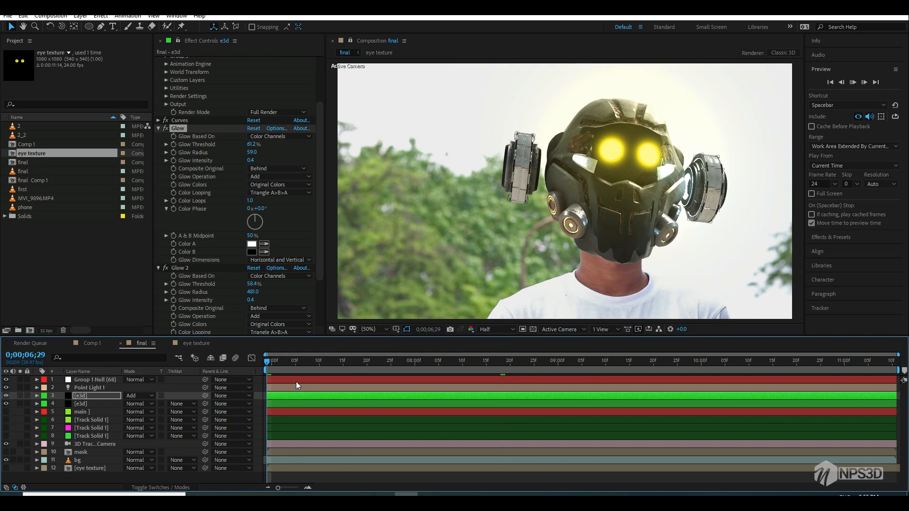
{"action": "key", "text": "space"}
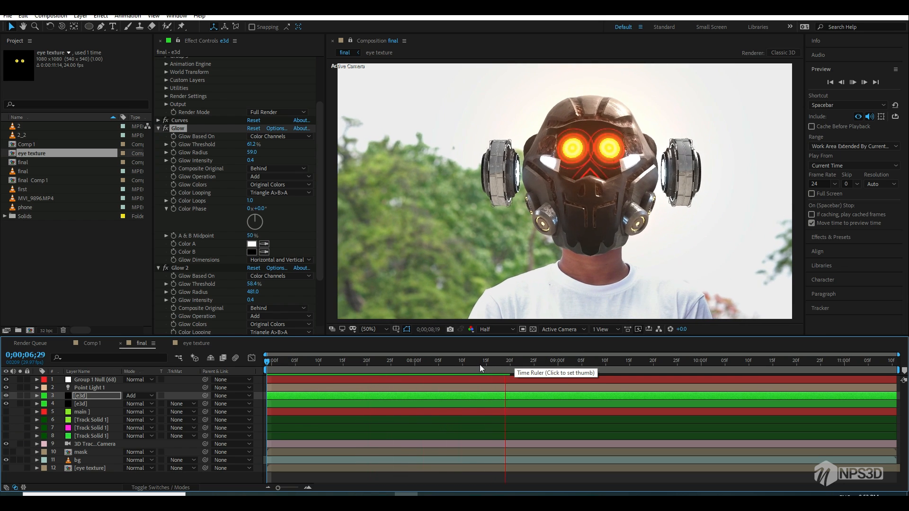
{"action": "key", "text": "space"}
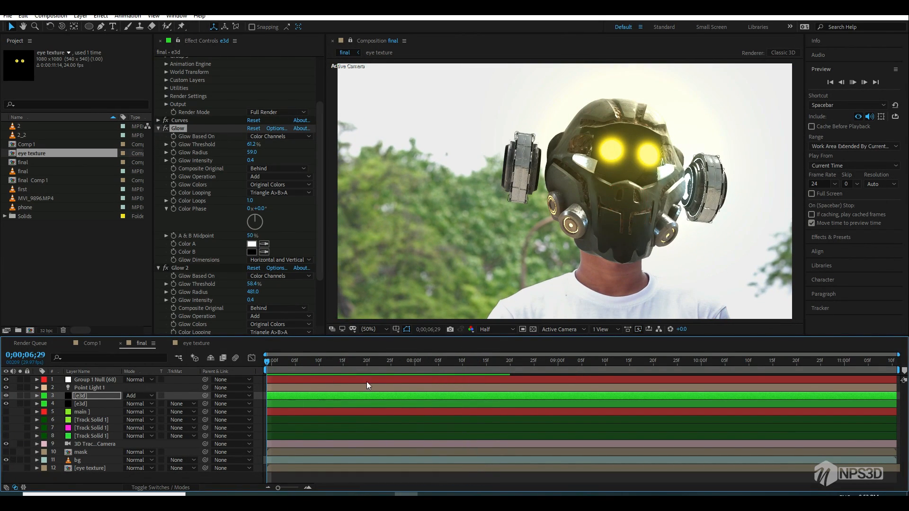
{"action": "key", "text": "space"}
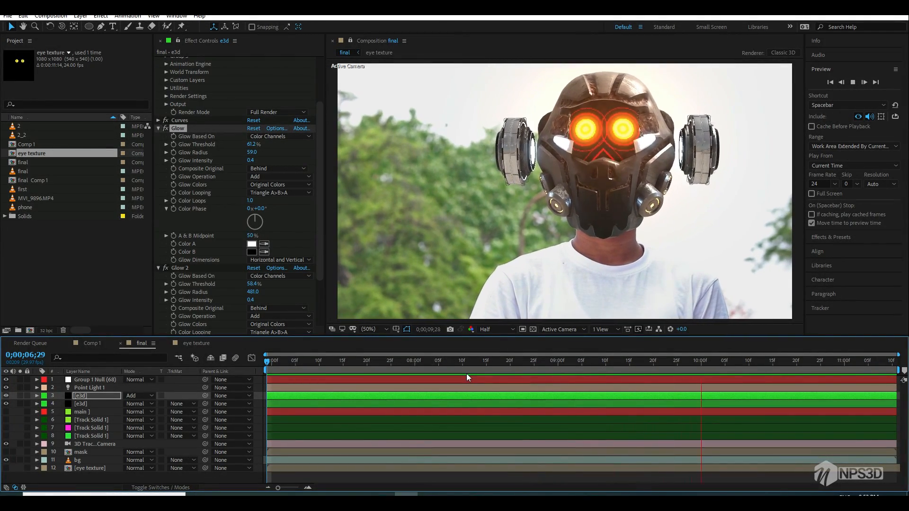
{"action": "scroll", "coordinate": [160, 141], "scroll_direction": "up", "scroll_amount": 3}
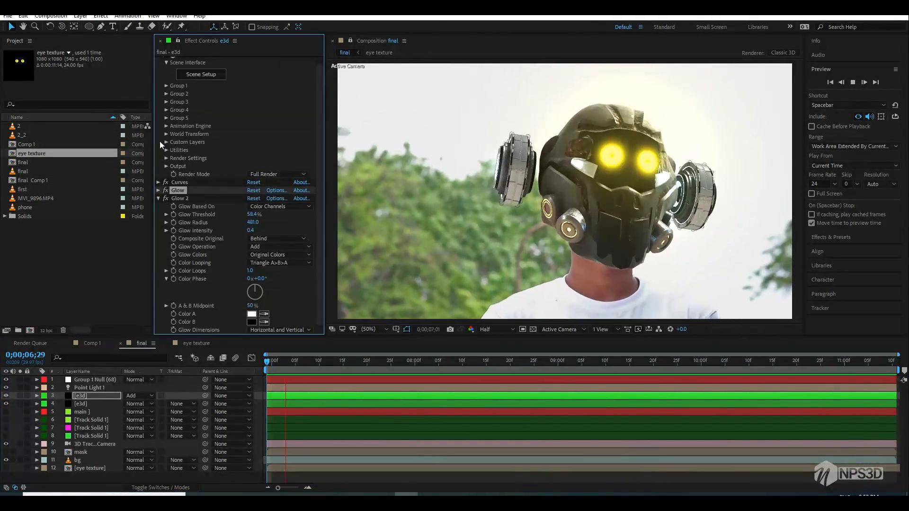
{"action": "left_click", "coordinate": [158, 198]}
{"action": "left_click", "coordinate": [492, 367]}
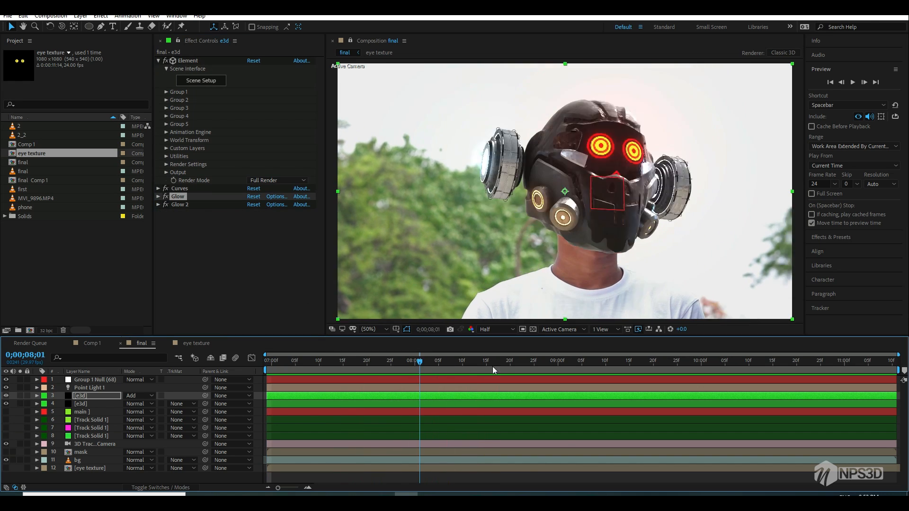
{"action": "left_click_drag", "start_coordinate": [492, 366], "coordinate": [892, 363]}
{"action": "left_click_drag", "start_coordinate": [423, 365], "coordinate": [905, 366]}
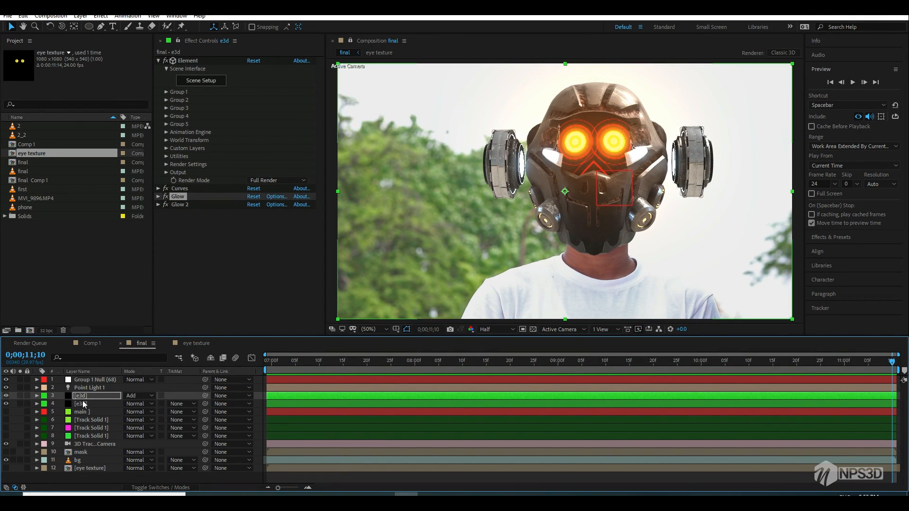
Step: Create a new adjustment layer and move it above all other layers in the final composition
{"action": "left_click", "coordinate": [83, 403]}
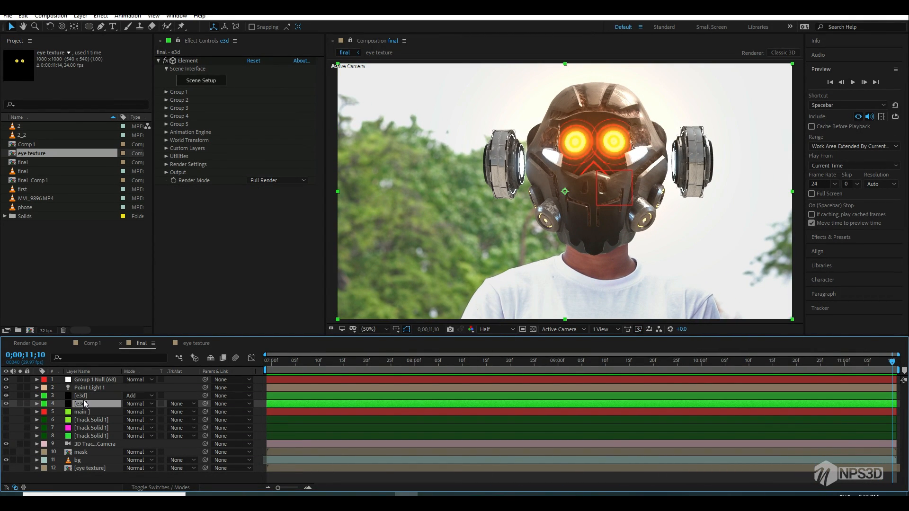
{"action": "left_click", "coordinate": [24, 144]}
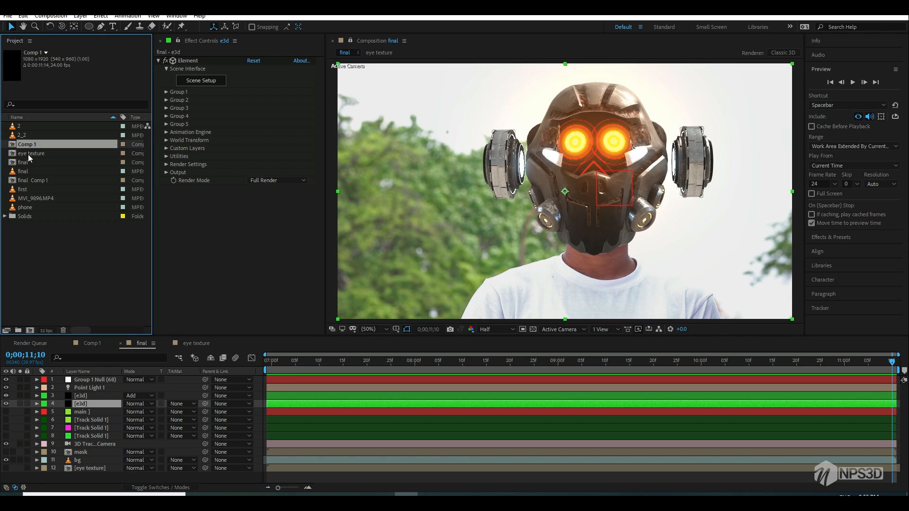
{"action": "left_click", "coordinate": [18, 163]}
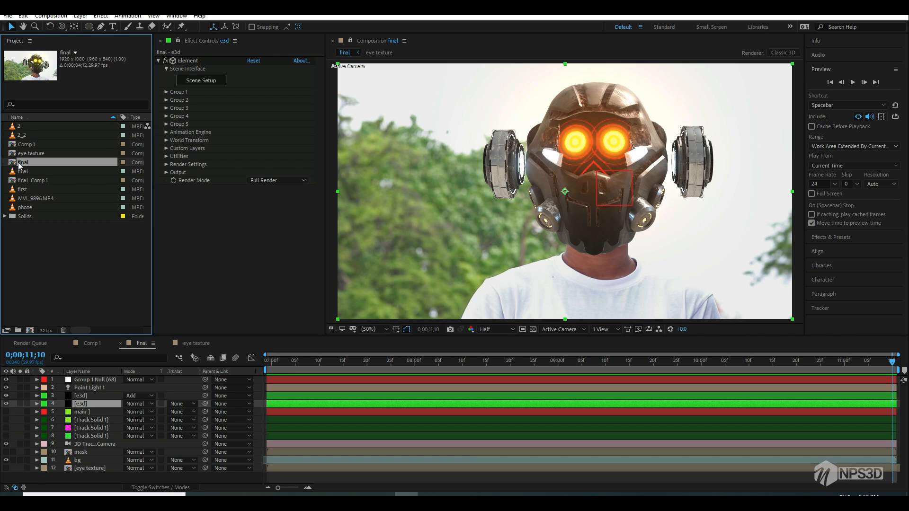
{"action": "right_click", "coordinate": [88, 480]}
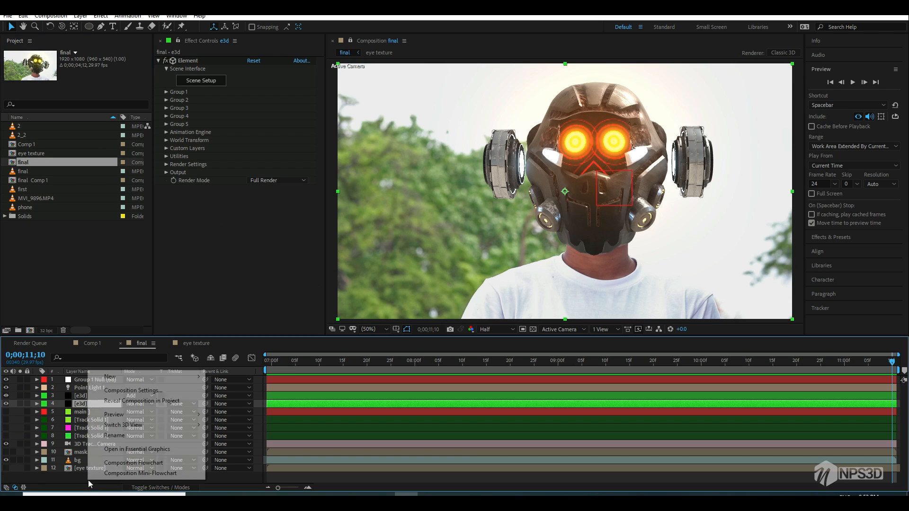
{"action": "mouse_move", "coordinate": [142, 376]}
{"action": "left_click", "coordinate": [241, 453]}
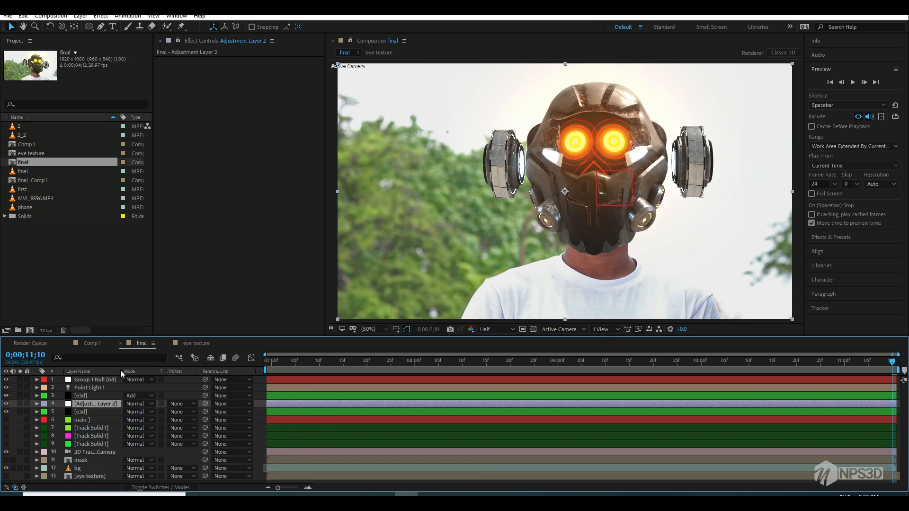
{"action": "left_click_drag", "start_coordinate": [123, 373], "coordinate": [124, 376]}
Step: Apply the Curves effect to the adjustment layer
{"action": "key", "text": "ctrl+space"}
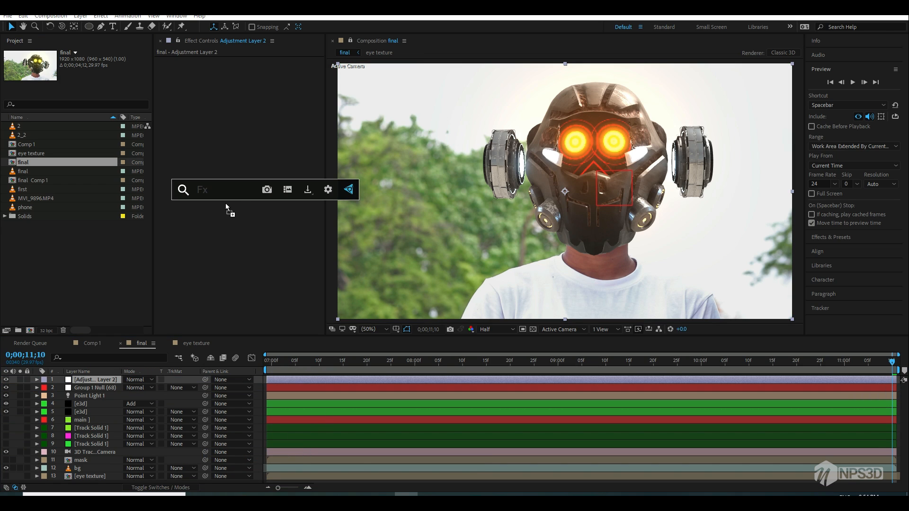
{"action": "type", "text": "cu"}
{"action": "key", "text": "Return"}
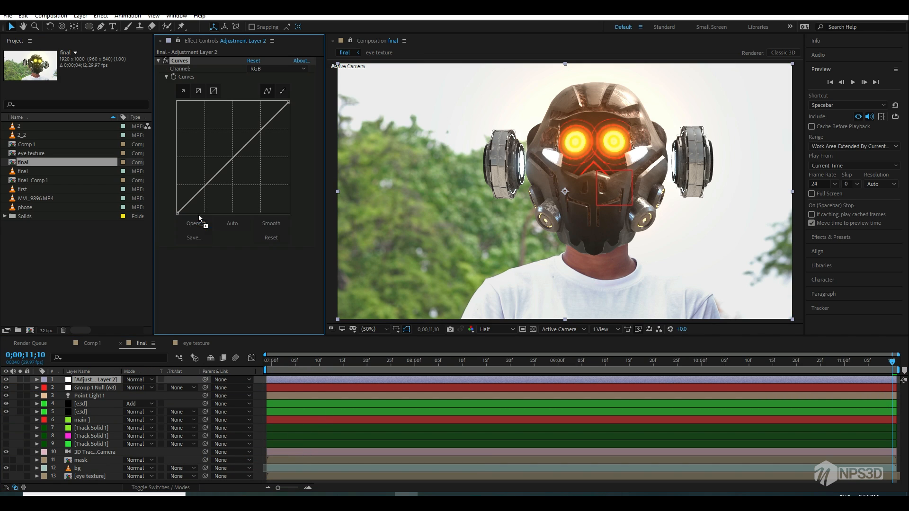
{"action": "left_click", "coordinate": [202, 200]}
{"action": "left_click_drag", "start_coordinate": [253, 149], "coordinate": [250, 143]}
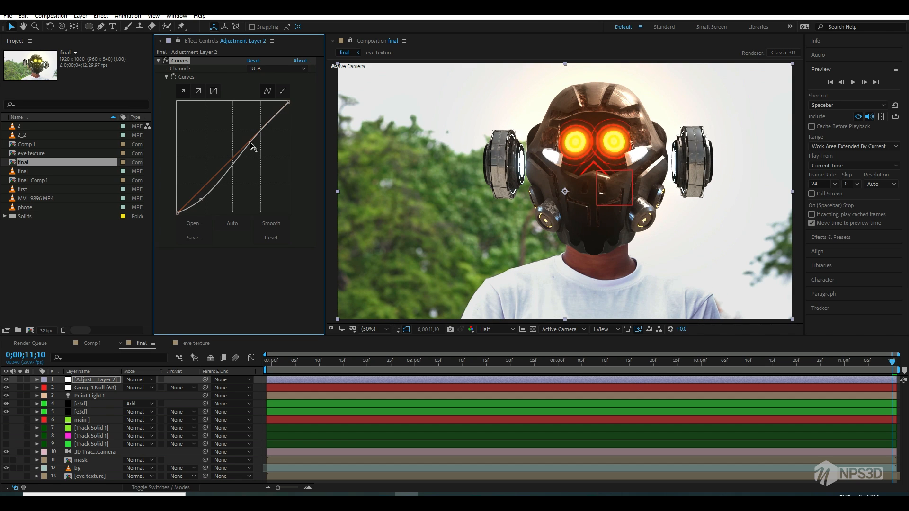
{"action": "left_click", "coordinate": [253, 61]}
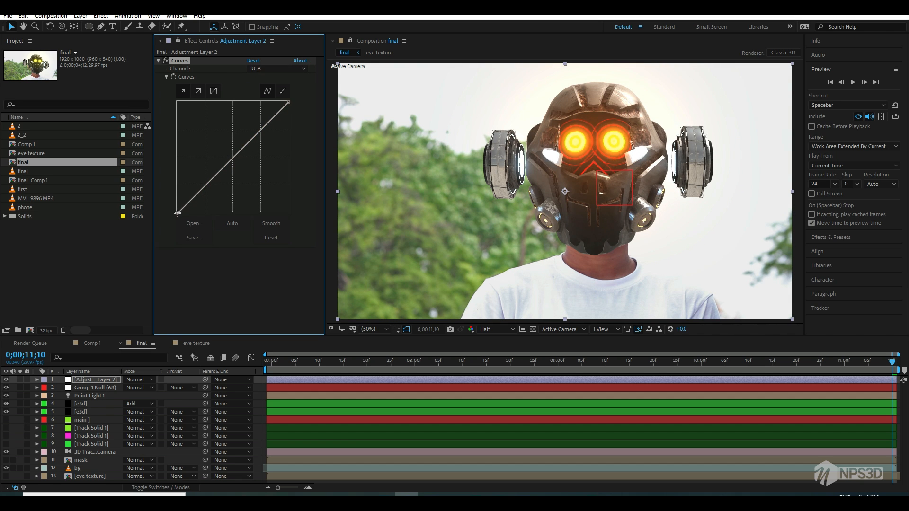
{"action": "left_click_drag", "start_coordinate": [177, 213], "coordinate": [191, 220]}
{"action": "key", "text": "ctrl+z"}
Step: Pull down the RGB curve's highlights and shadows slightly, and raise the Red channel's highlights on the adjustment layer
{"action": "left_click_drag", "start_coordinate": [289, 103], "coordinate": [289, 114]}
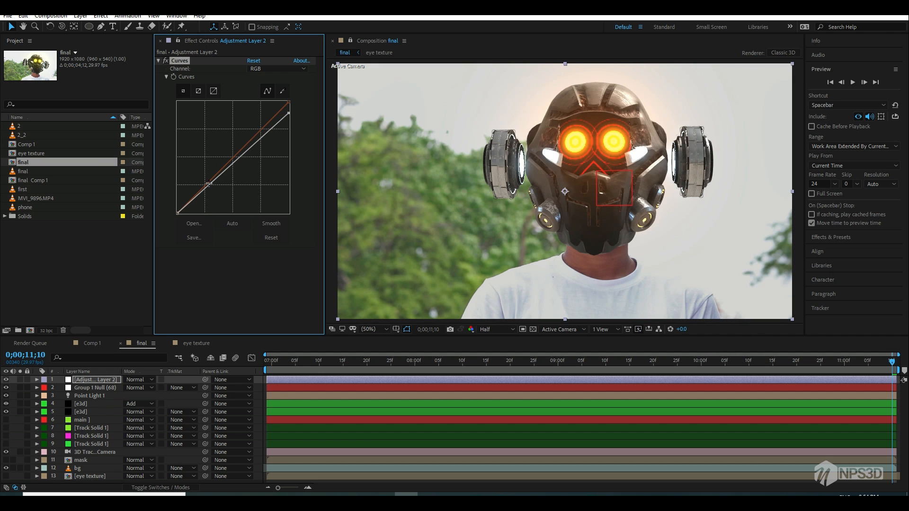
{"action": "left_click_drag", "start_coordinate": [201, 193], "coordinate": [202, 194]}
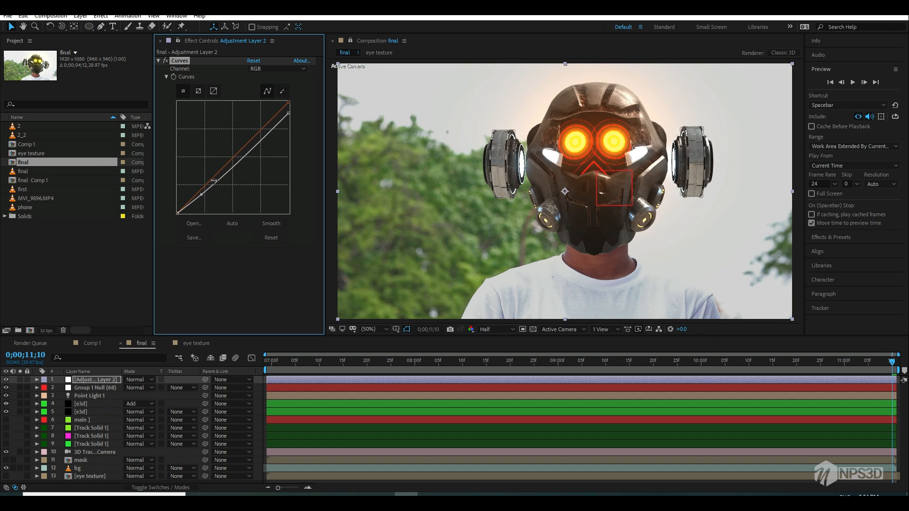
{"action": "left_click", "coordinate": [265, 69]}
{"action": "left_click", "coordinate": [268, 91]}
{"action": "left_click_drag", "start_coordinate": [287, 102], "coordinate": [283, 105]}
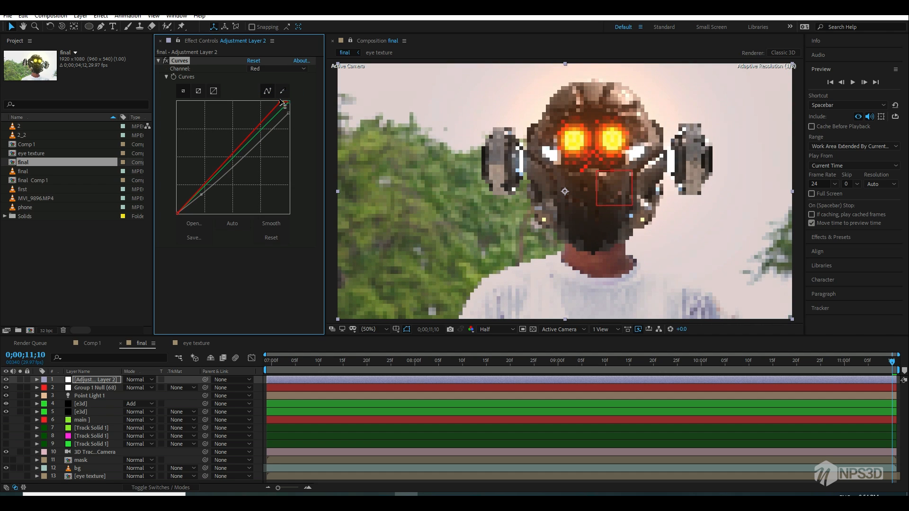
Step: Nudge the Blue curve's shadow point and raise the Green channel's highlights slightly in the Curves effect
{"action": "left_click", "coordinate": [277, 68]}
{"action": "left_click", "coordinate": [268, 110]}
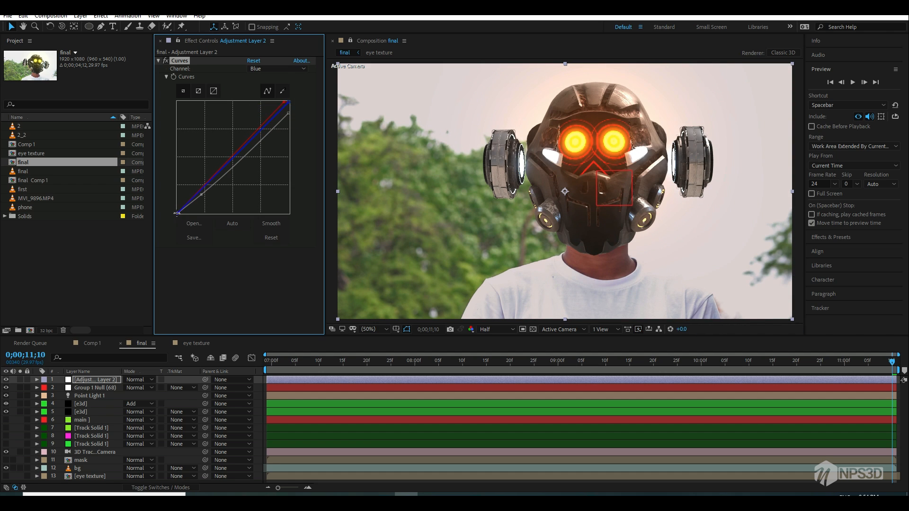
{"action": "left_click_drag", "start_coordinate": [177, 213], "coordinate": [179, 214]}
{"action": "left_click", "coordinate": [263, 69]}
{"action": "left_click", "coordinate": [268, 100]}
{"action": "left_click_drag", "start_coordinate": [288, 102], "coordinate": [286, 100]}
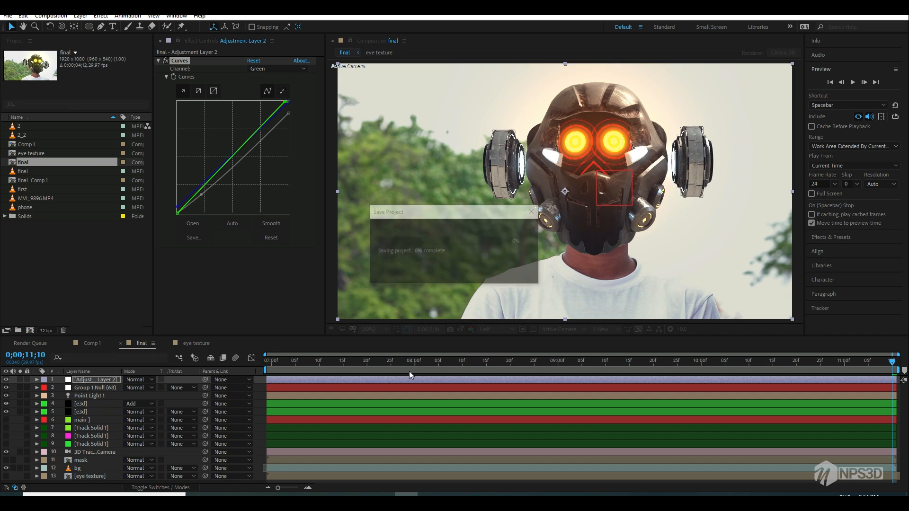
Step: At 0;00;09;09, set the composite e3d layer's output to Supersampling 2, Enhanced Multisampling on, FXAA Smoothing 2 and Compress Textures off
{"action": "left_click_drag", "start_coordinate": [434, 362], "coordinate": [601, 362]}
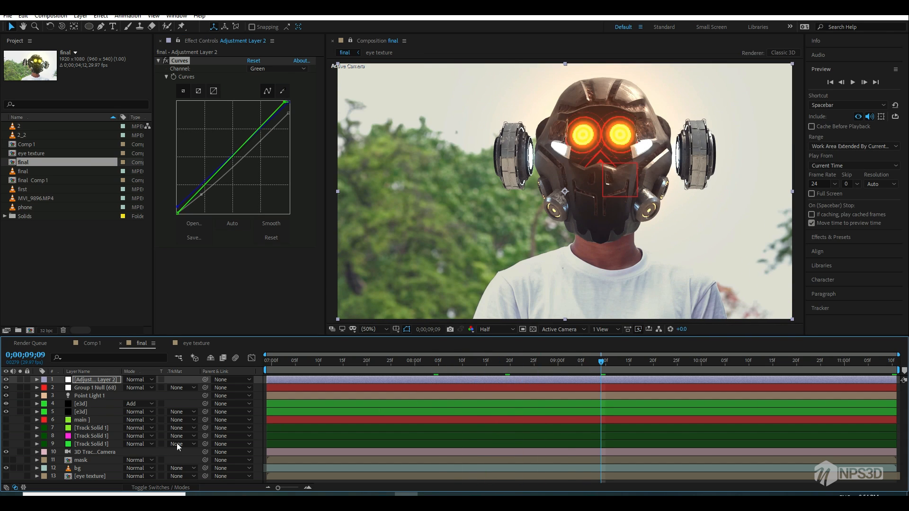
{"action": "left_click", "coordinate": [82, 420]}
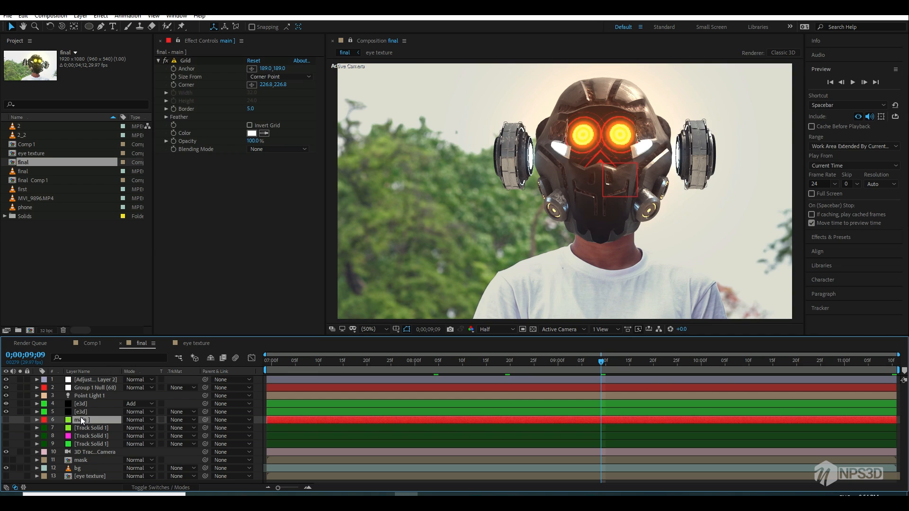
{"action": "left_click", "coordinate": [81, 412]}
{"action": "left_click", "coordinate": [166, 172]}
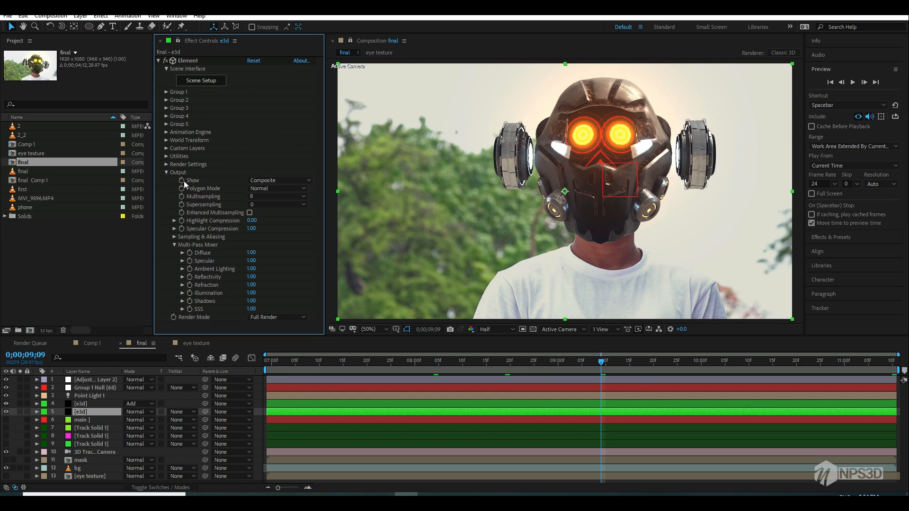
{"action": "left_click", "coordinate": [253, 205]}
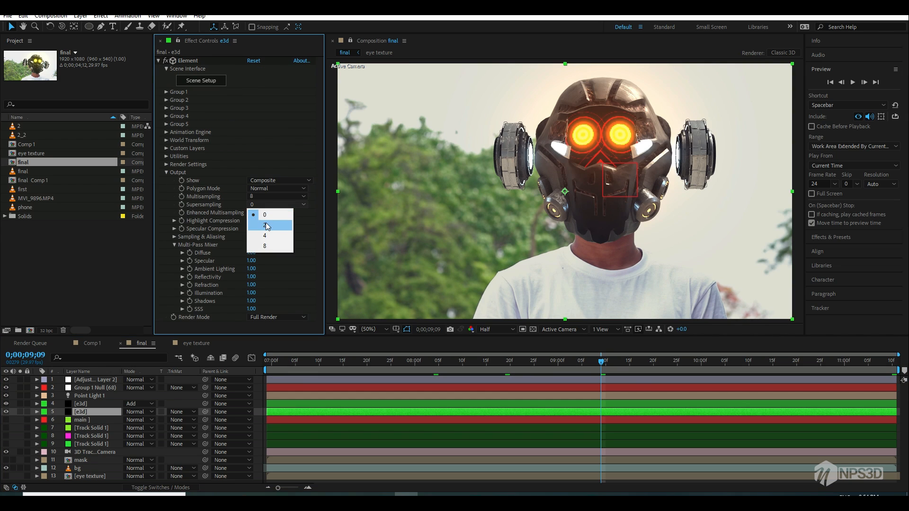
{"action": "left_click", "coordinate": [251, 223]}
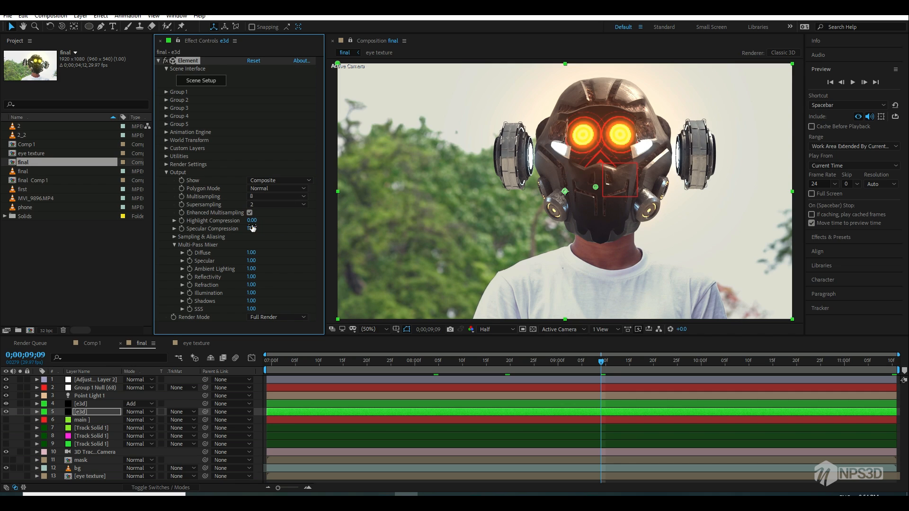
{"action": "left_click", "coordinate": [174, 237]}
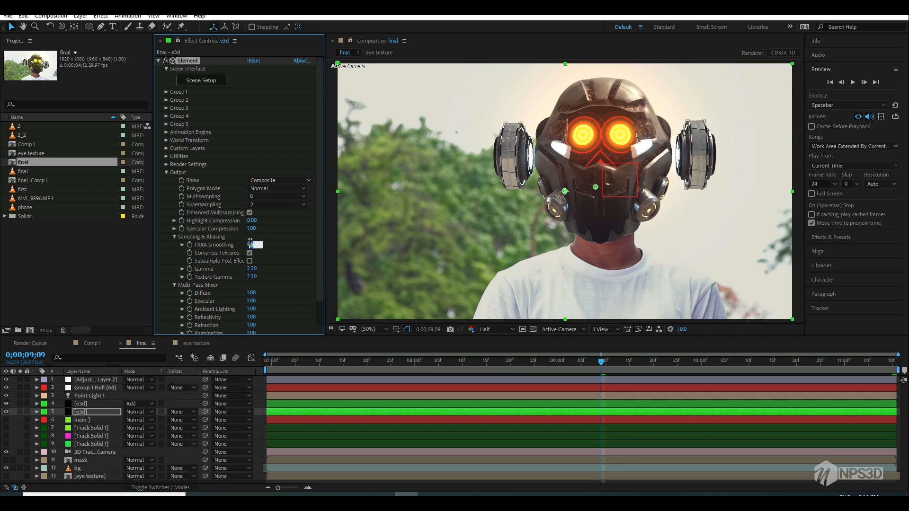
{"action": "left_click", "coordinate": [279, 244]}
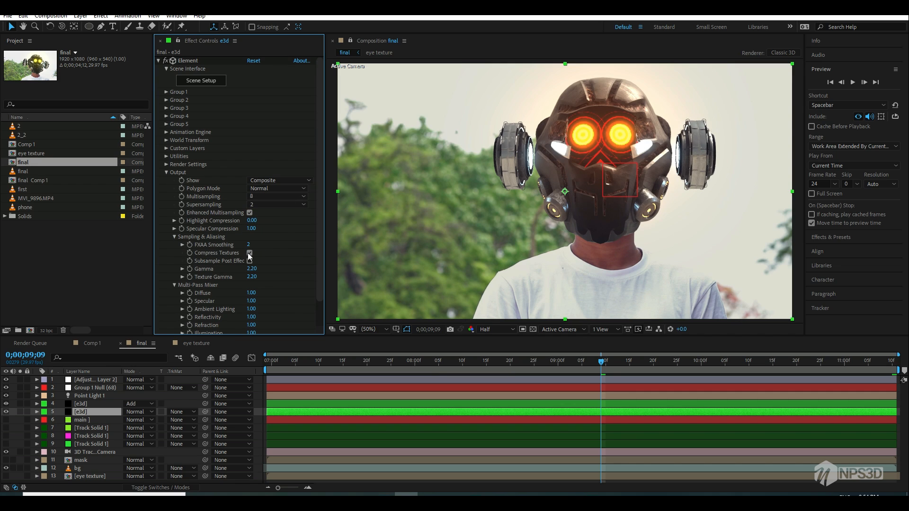
{"action": "left_click", "coordinate": [250, 253]}
{"action": "left_click", "coordinate": [166, 171]}
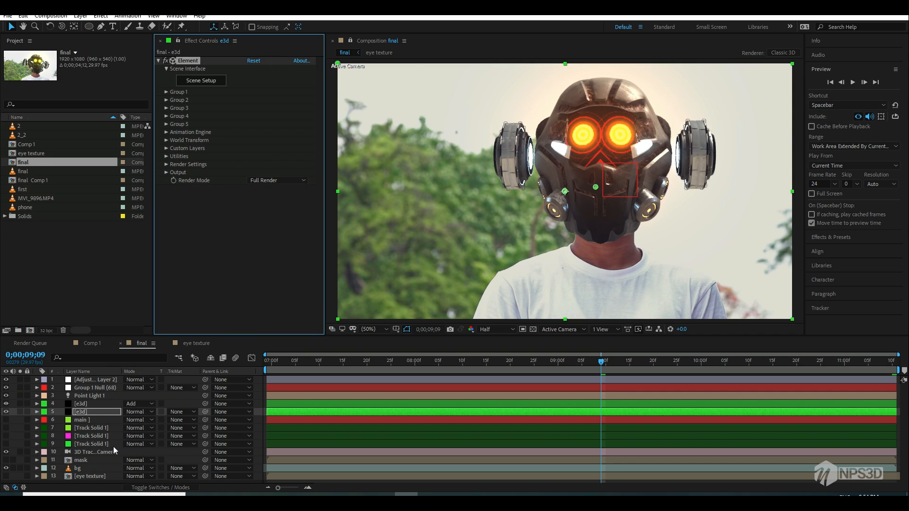
Step: Give the illumination e3d layer Supersampling 2, Enhanced Multisampling and FXAA Smoothing 2, with Compress Textures off
{"action": "left_click", "coordinate": [100, 401]}
{"action": "left_click", "coordinate": [167, 171]}
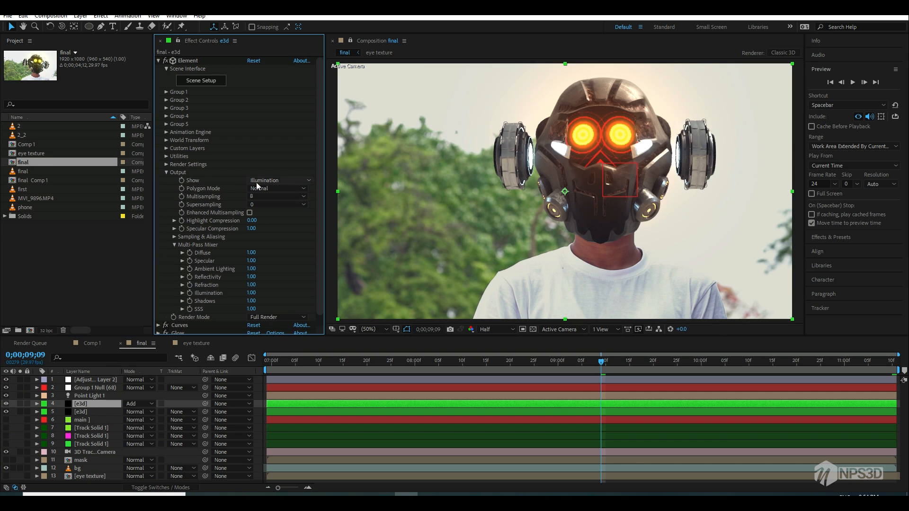
{"action": "left_click", "coordinate": [256, 204]}
{"action": "left_click", "coordinate": [251, 220]}
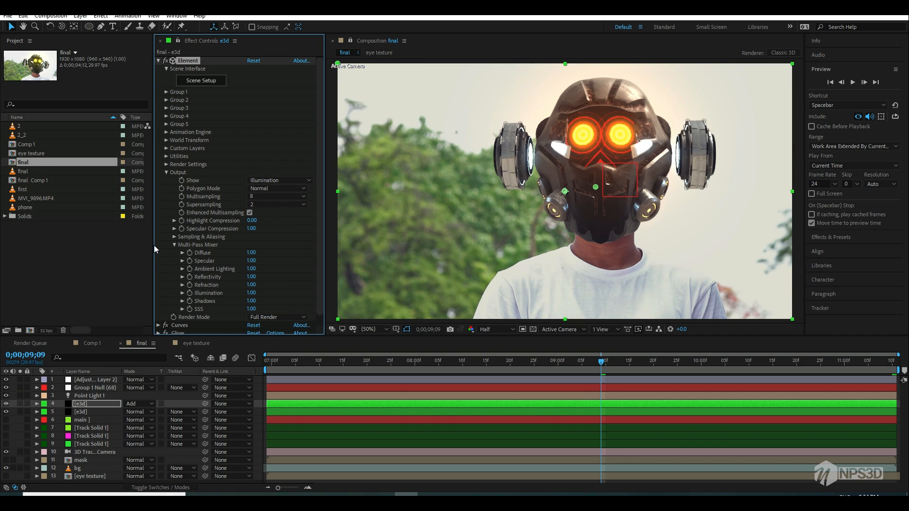
{"action": "left_click", "coordinate": [174, 237]}
{"action": "left_click", "coordinate": [250, 245]}
{"action": "type", "text": "2"}
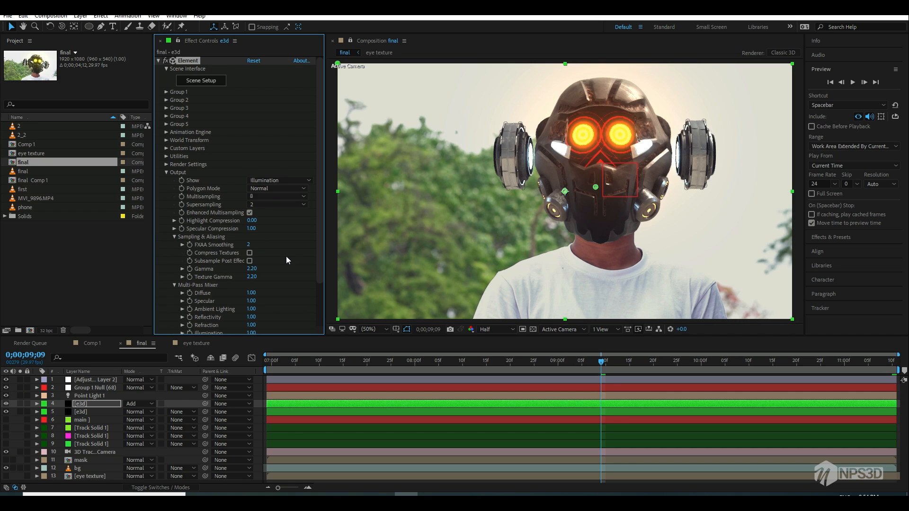
{"action": "left_click", "coordinate": [286, 257]}
{"action": "left_click", "coordinate": [165, 173]}
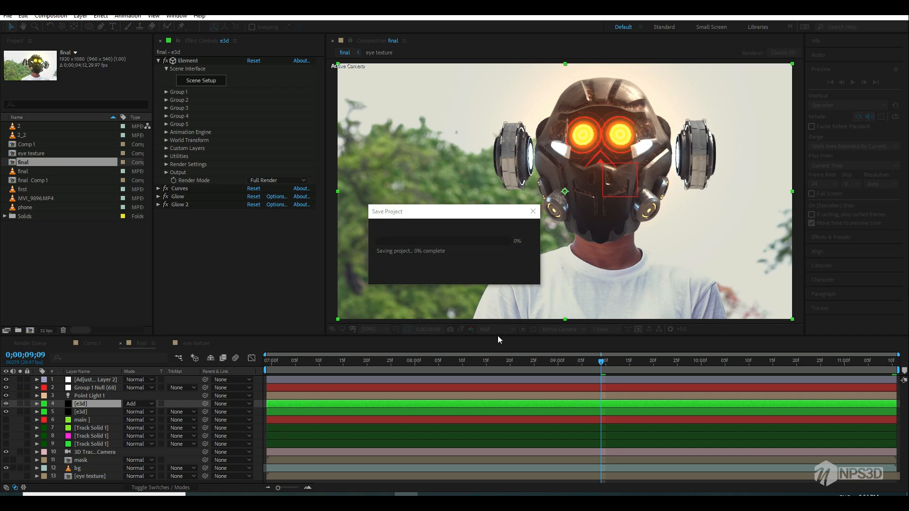
Step: Set the preview resolution to Full and enable motion blur for the final composition
{"action": "left_click", "coordinate": [496, 330]}
{"action": "left_click", "coordinate": [499, 350]}
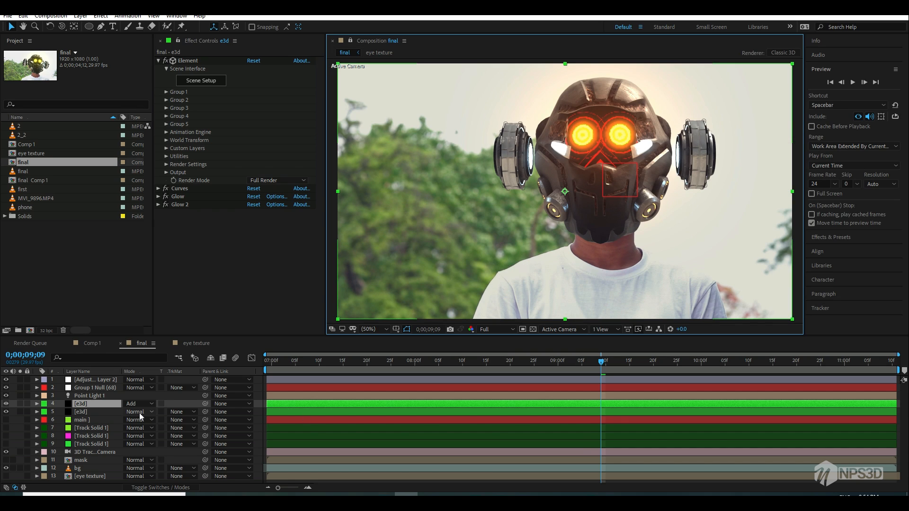
{"action": "key", "text": "F4"}
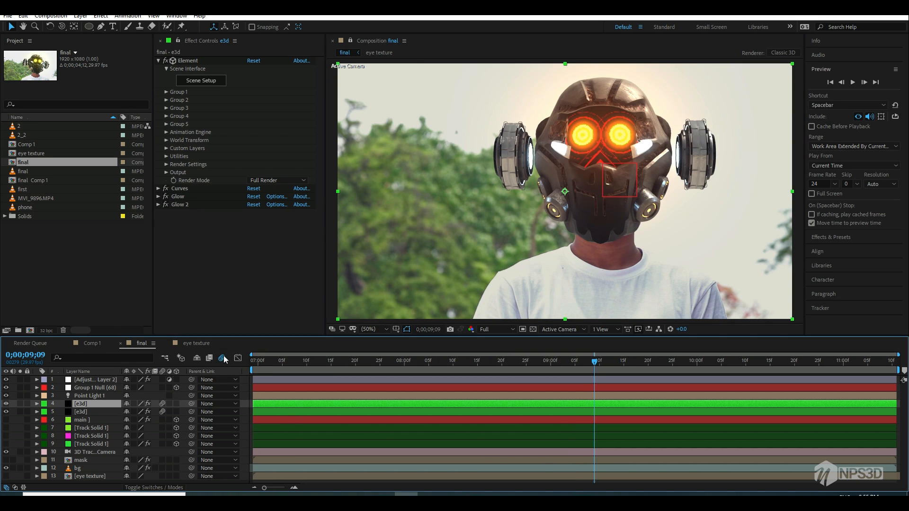
{"action": "left_click", "coordinate": [222, 358]}
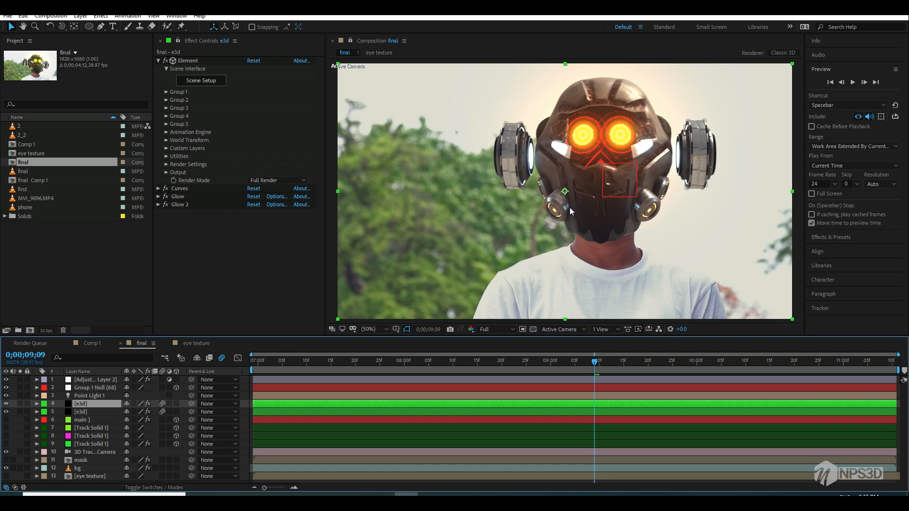
Step: Duplicate the final composition and open the copy
{"action": "left_click", "coordinate": [74, 256]}
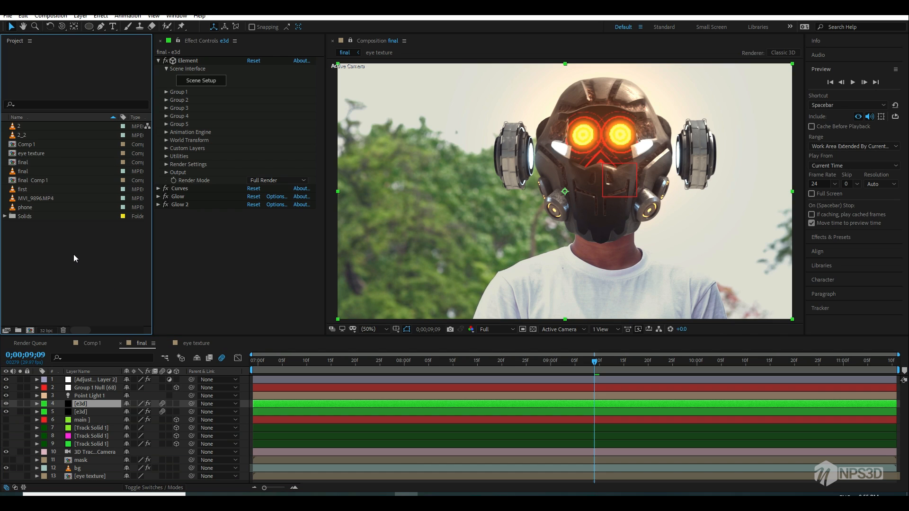
{"action": "left_click", "coordinate": [25, 161]}
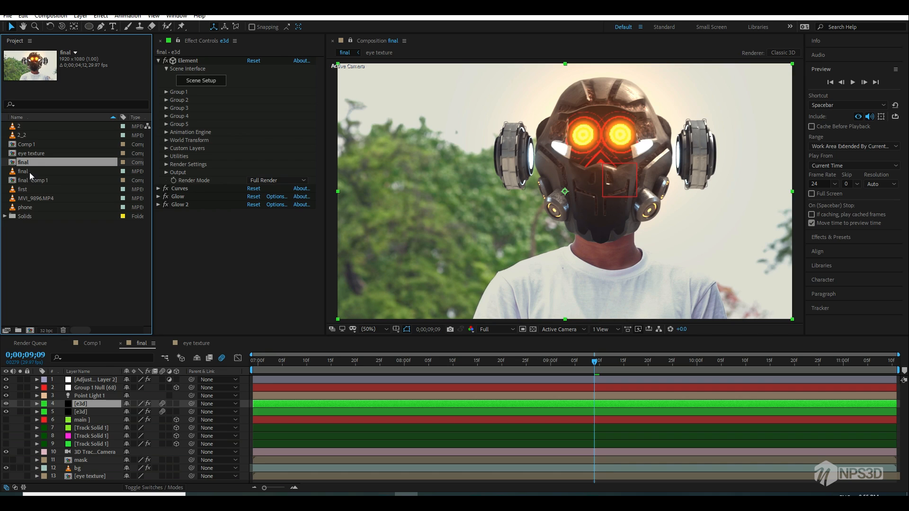
{"action": "left_click", "coordinate": [38, 183]}
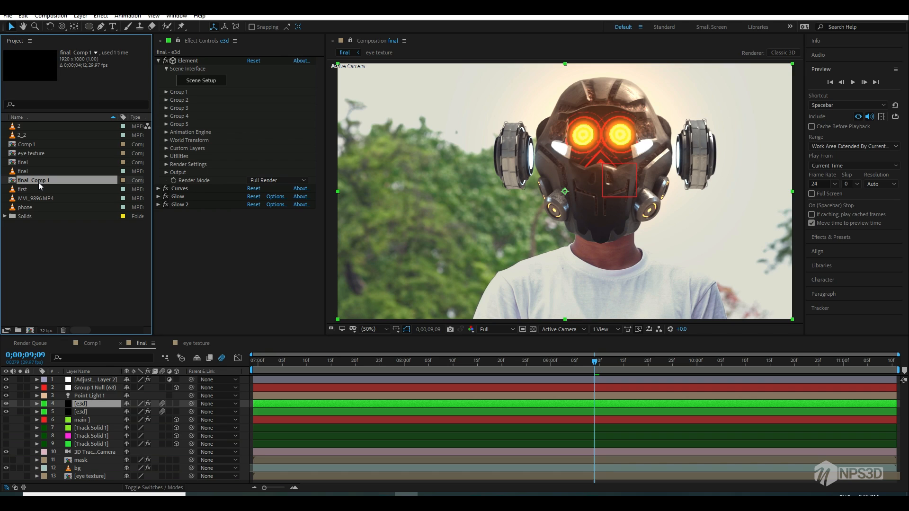
{"action": "left_click", "coordinate": [26, 161]}
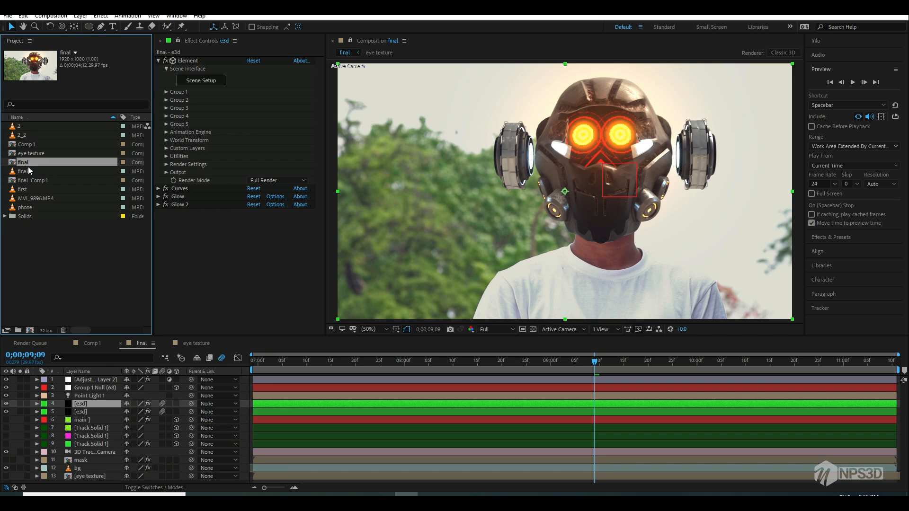
{"action": "key", "text": "ctrl+d"}
{"action": "double_click", "coordinate": [35, 180]}
Step: In final 2, go to 0;00;07;08, hide the illumination e3d layer and turn off the composition's motion blur
{"action": "left_click_drag", "start_coordinate": [274, 365], "coordinate": [297, 364]}
{"action": "left_click", "coordinate": [84, 404]}
{"action": "left_click", "coordinate": [6, 404]}
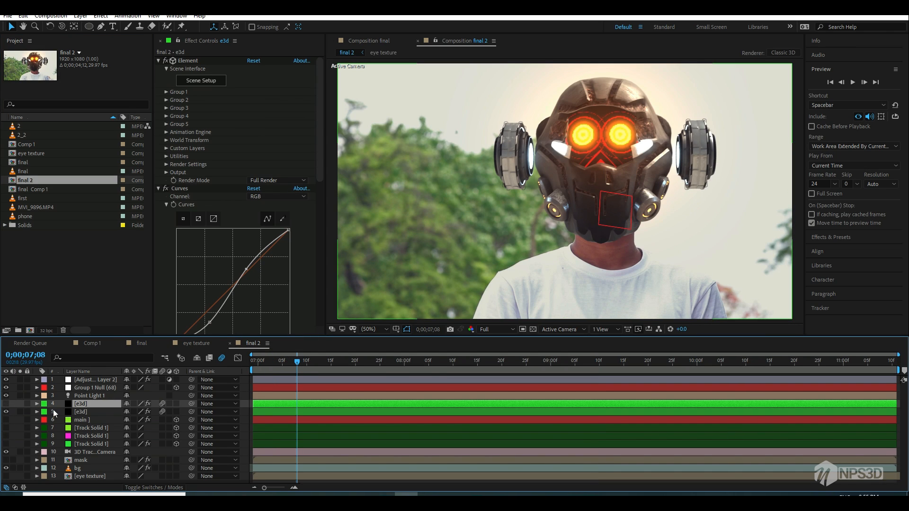
{"action": "left_click", "coordinate": [221, 359]}
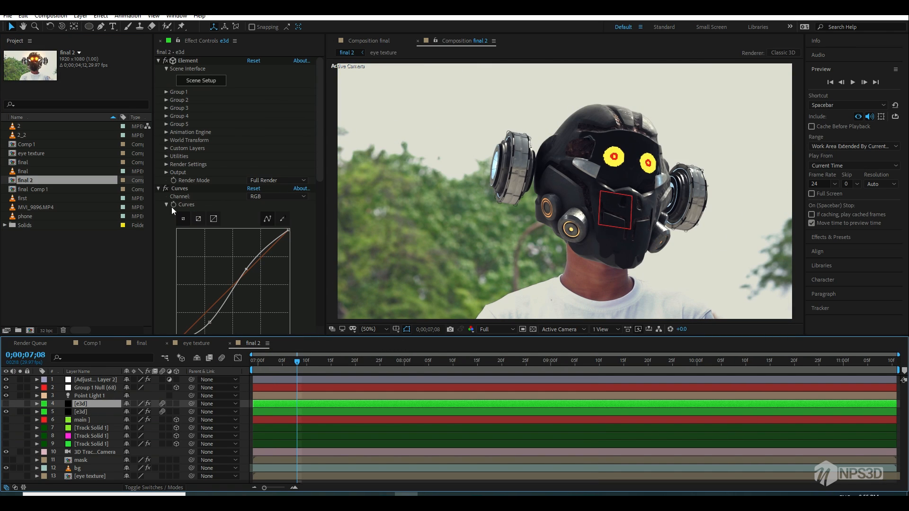
Step: Collapse the illumination layer's effects, save the project, and open Scene Setup for the composite e3d layer
{"action": "left_click", "coordinate": [158, 188]}
{"action": "left_click", "coordinate": [158, 197]}
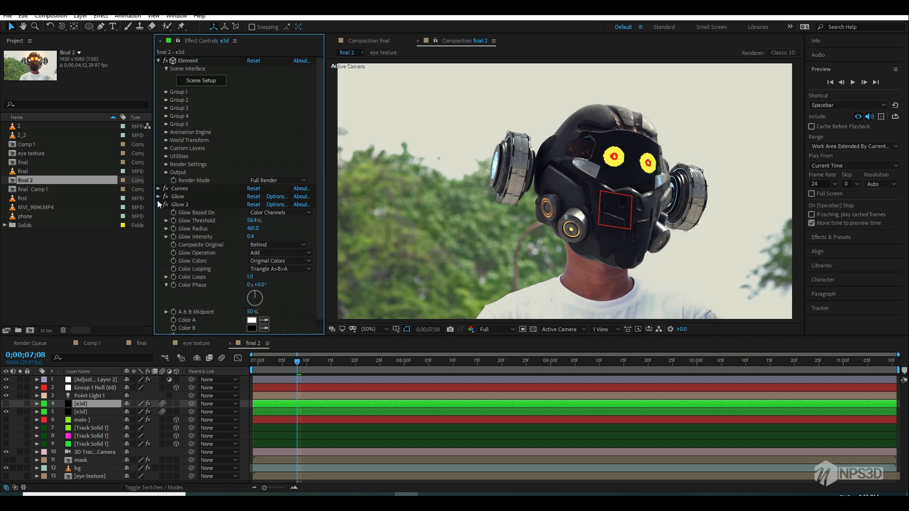
{"action": "left_click", "coordinate": [158, 205]}
{"action": "left_click", "coordinate": [77, 412]}
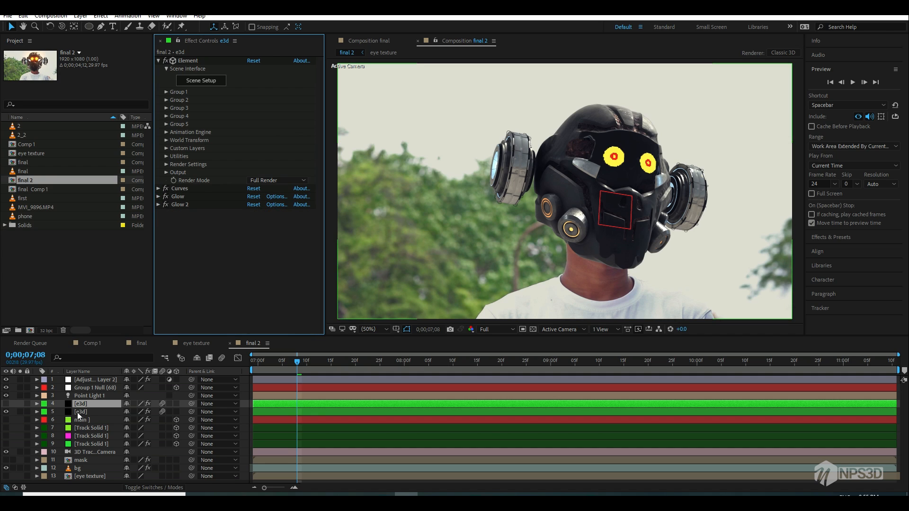
{"action": "key", "text": "ctrl+s"}
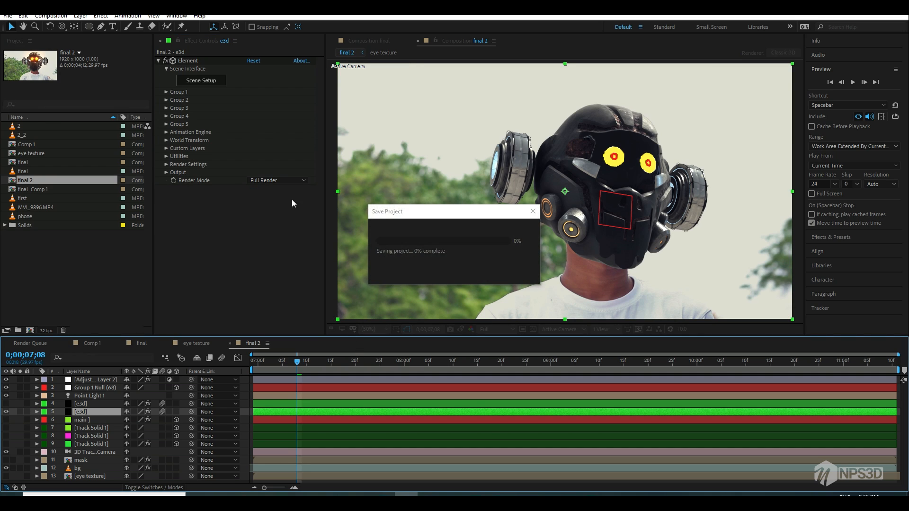
{"action": "left_click", "coordinate": [213, 83]}
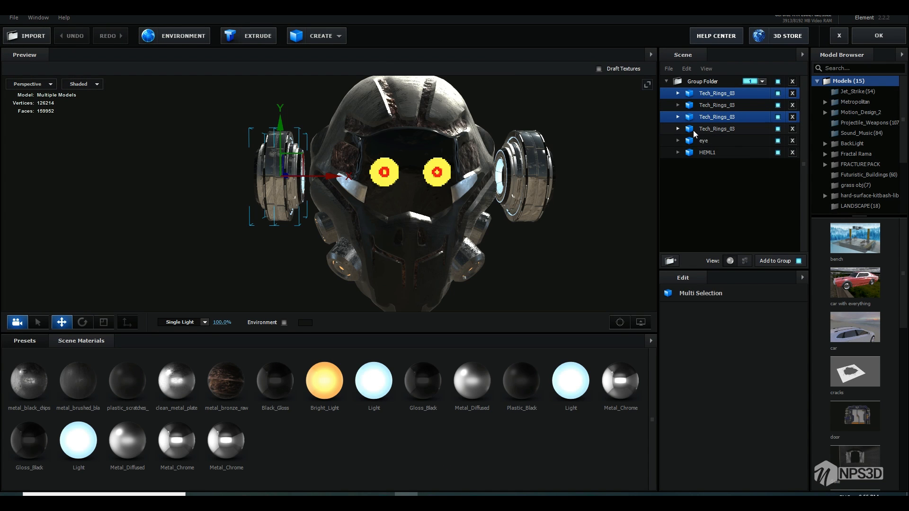
Step: Create a cone model in the Element scene
{"action": "left_click", "coordinate": [675, 94]}
{"action": "left_click", "coordinate": [676, 94]}
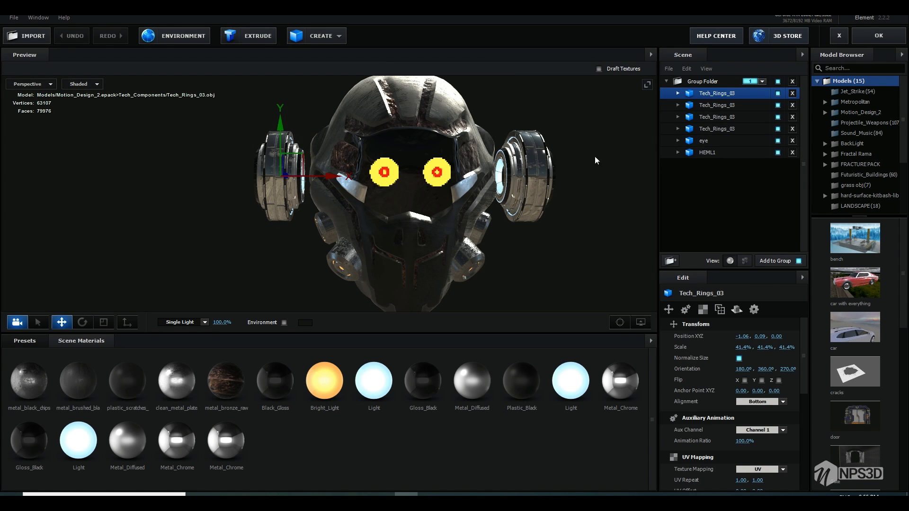
{"action": "left_click_drag", "start_coordinate": [903, 135], "coordinate": [899, 184]}
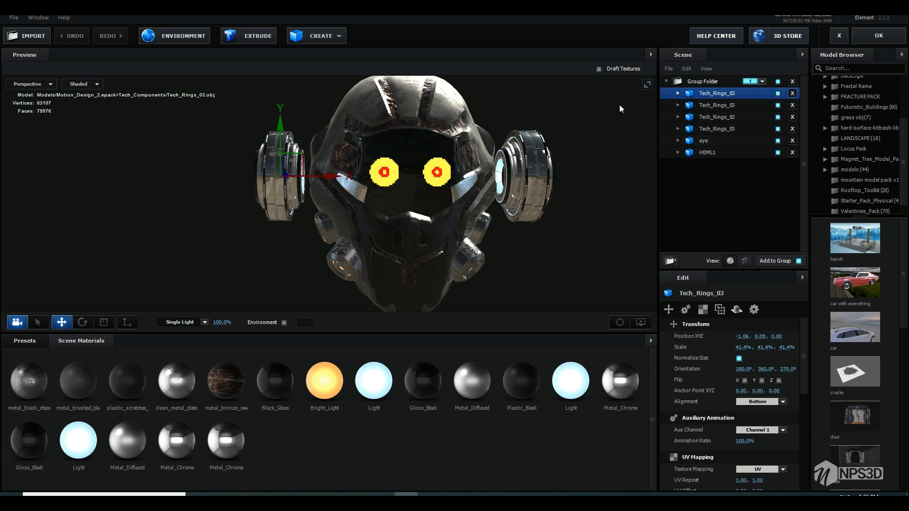
{"action": "left_click", "coordinate": [328, 37]}
{"action": "left_click", "coordinate": [418, 59]}
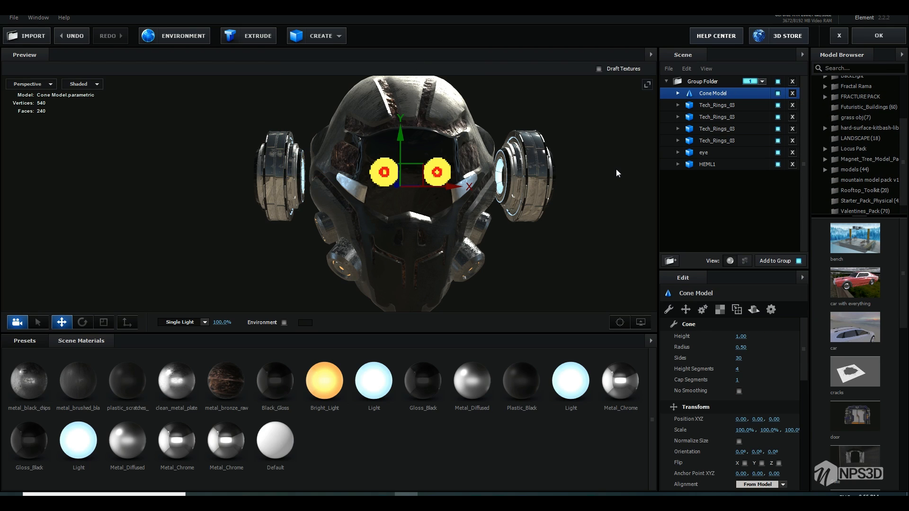
Step: Hide the first, third and fourth Tech_Rings_03 models, the eye and HEML1 in the scene
{"action": "left_click", "coordinate": [777, 105]}
{"action": "left_click", "coordinate": [778, 128]}
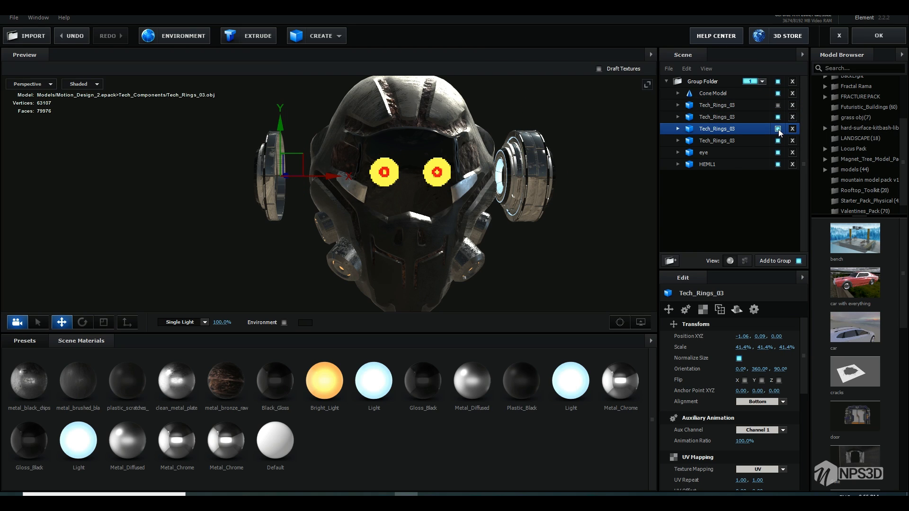
{"action": "left_click", "coordinate": [777, 129]}
{"action": "left_click", "coordinate": [777, 141]}
{"action": "left_click", "coordinate": [777, 152]}
{"action": "left_click", "coordinate": [777, 164]}
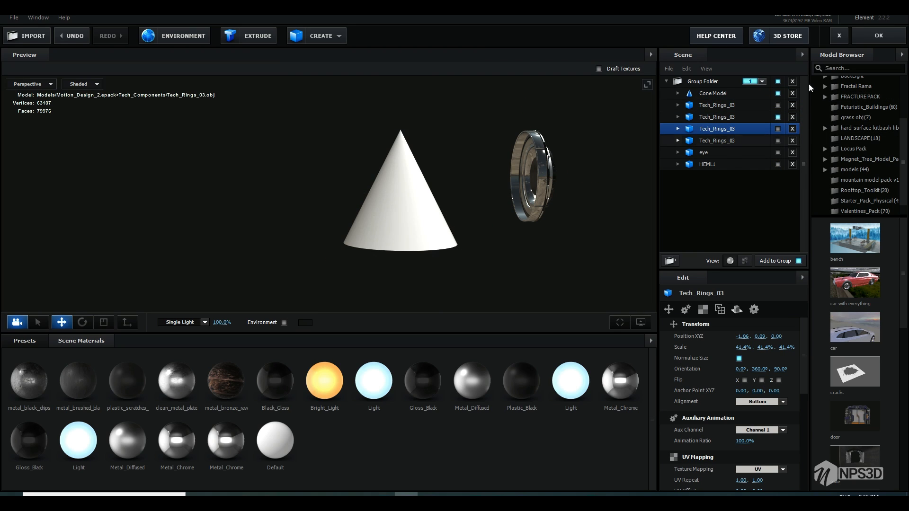
Step: Check the cone and ring visibility, and hide the second Tech_Rings_03 so that the cone is the only visible model
{"action": "left_click", "coordinate": [777, 93]}
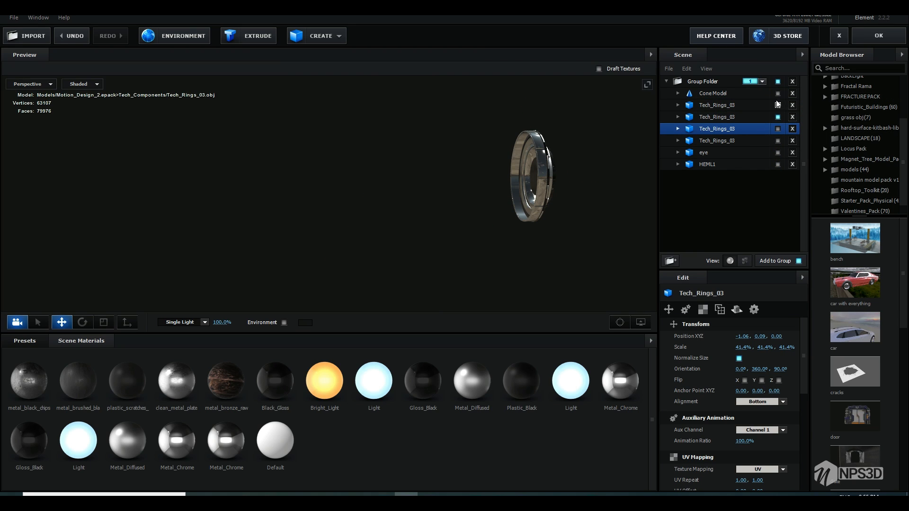
{"action": "left_click", "coordinate": [777, 93]}
{"action": "left_click", "coordinate": [777, 129]}
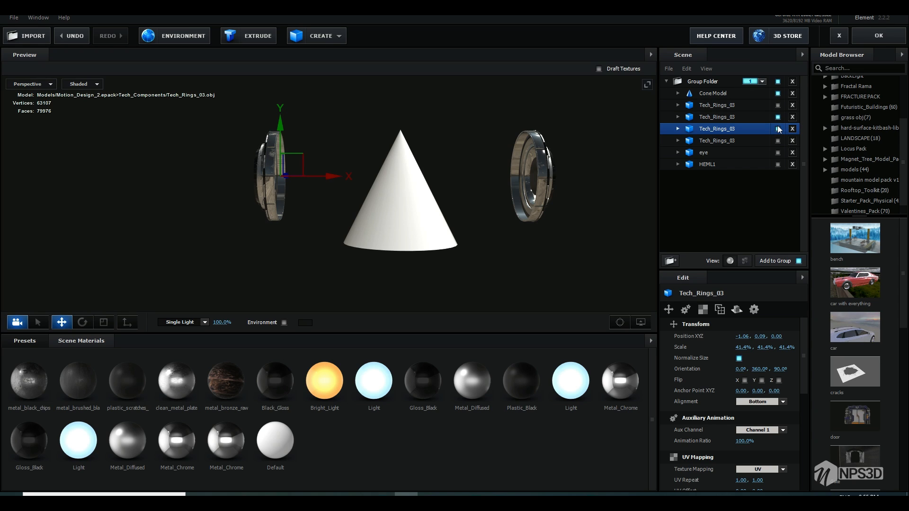
{"action": "left_click", "coordinate": [779, 123]}
{"action": "left_click", "coordinate": [778, 128]}
{"action": "left_click", "coordinate": [778, 117]}
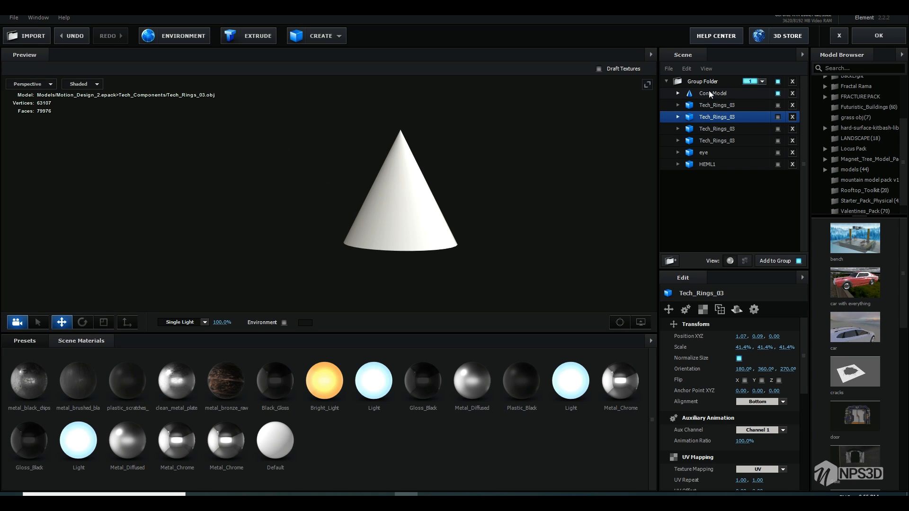
Step: Rotate the cone model to an orientation of 0.0°, 26.2°, 135.0° and apply the scene to the composition
{"action": "left_click", "coordinate": [709, 93]}
{"action": "key", "text": "e"}
{"action": "left_click_drag", "start_coordinate": [347, 166], "coordinate": [292, 238]}
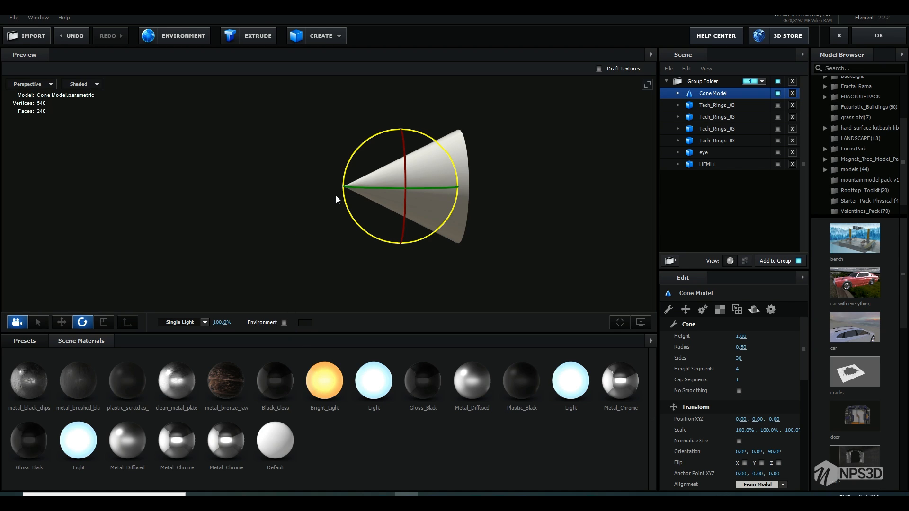
{"action": "left_click_drag", "start_coordinate": [336, 195], "coordinate": [341, 237]}
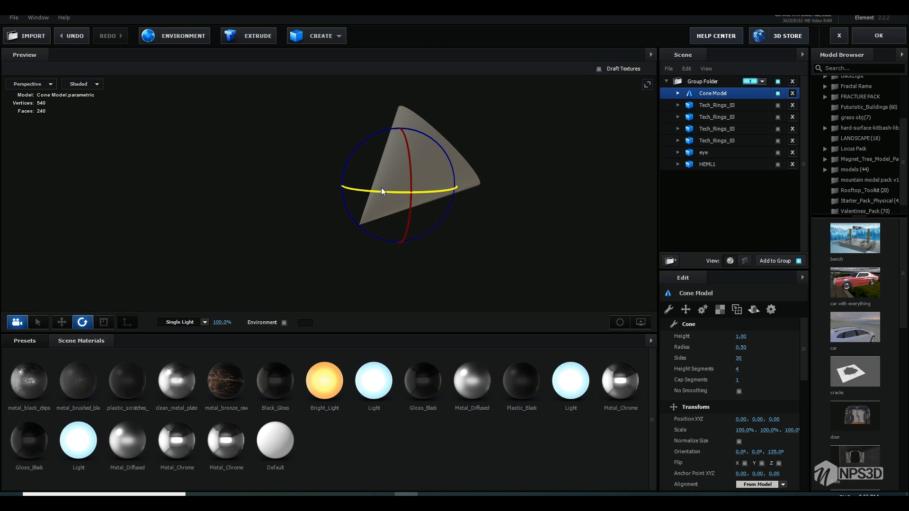
{"action": "left_click_drag", "start_coordinate": [381, 187], "coordinate": [449, 189]}
{"action": "left_click", "coordinate": [880, 36]}
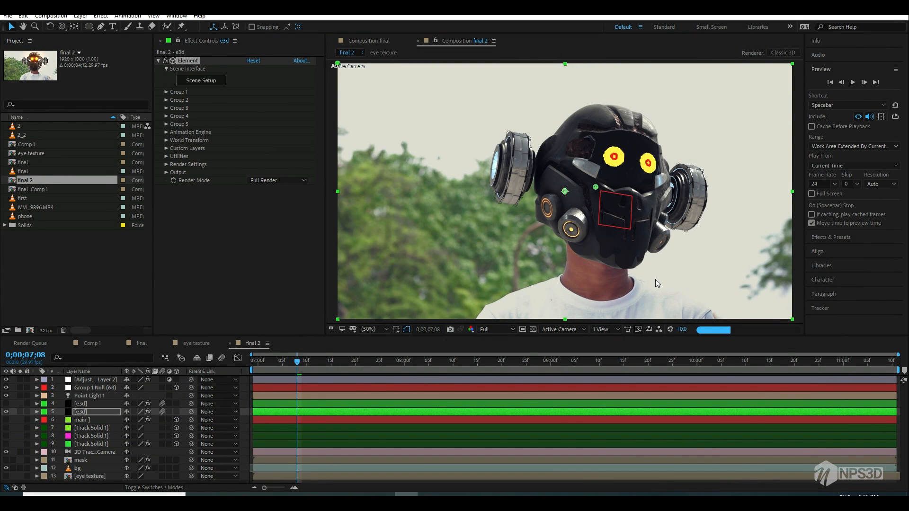
Step: Set the viewer resolution to Half and preview the tracked cone from 0;00;06;29
{"action": "left_click", "coordinate": [494, 330]}
{"action": "left_click", "coordinate": [492, 364]}
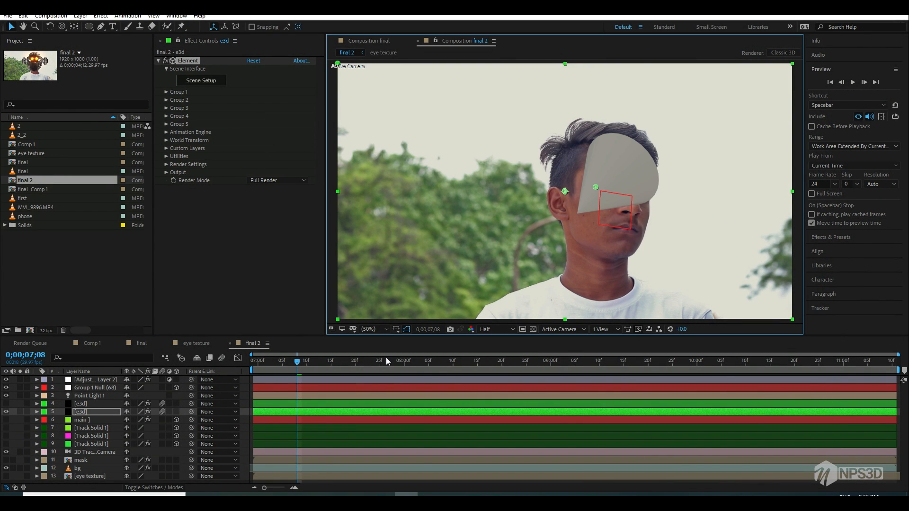
{"action": "left_click_drag", "start_coordinate": [386, 360], "coordinate": [278, 388]}
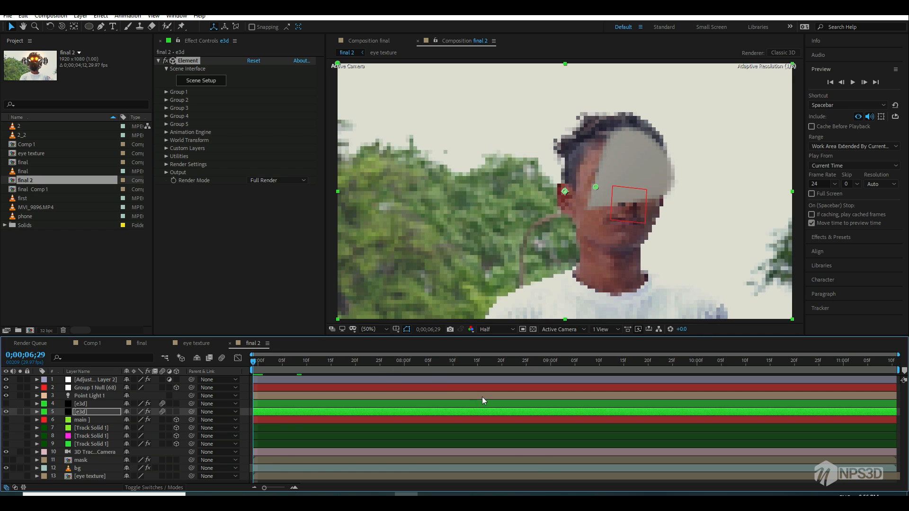
{"action": "key", "text": "space"}
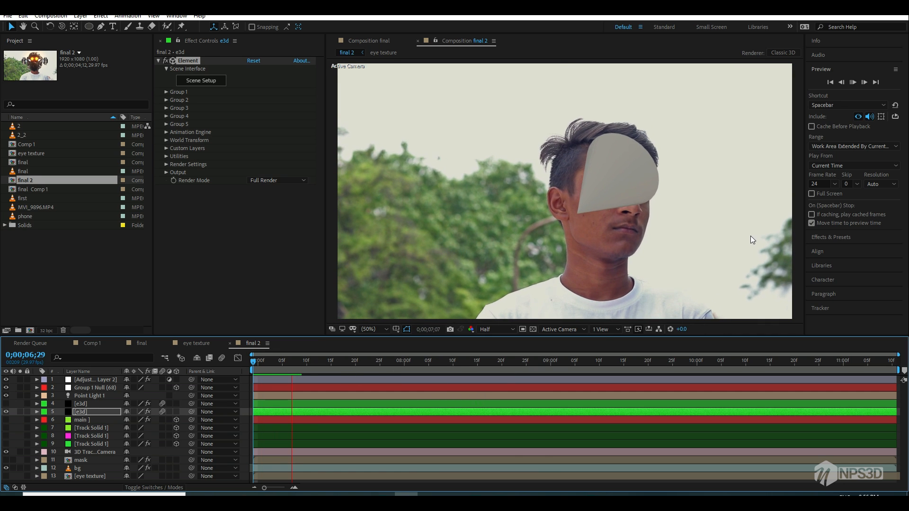
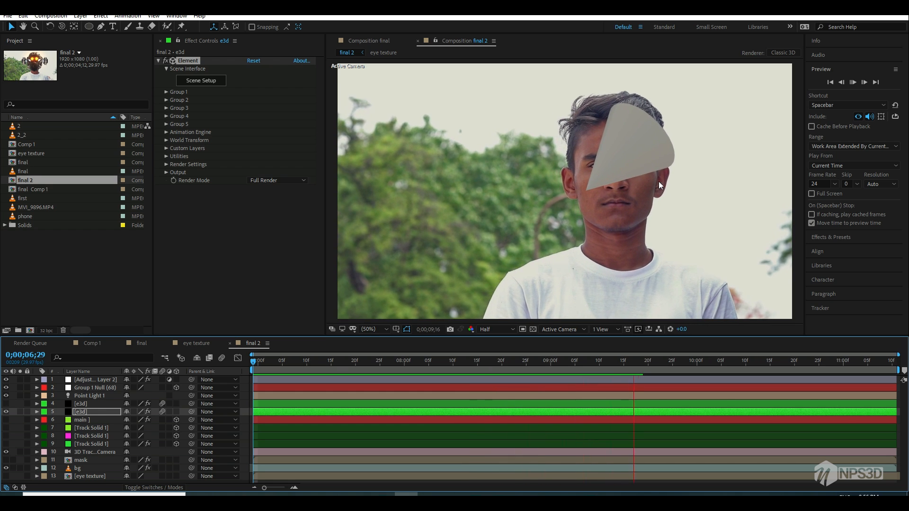
Step: Go to 0;00;09;02, reopen Scene Setup for the composite e3d layer, and remove the unused materials
{"action": "left_click_drag", "start_coordinate": [488, 379], "coordinate": [559, 391]}
{"action": "left_click", "coordinate": [209, 80]}
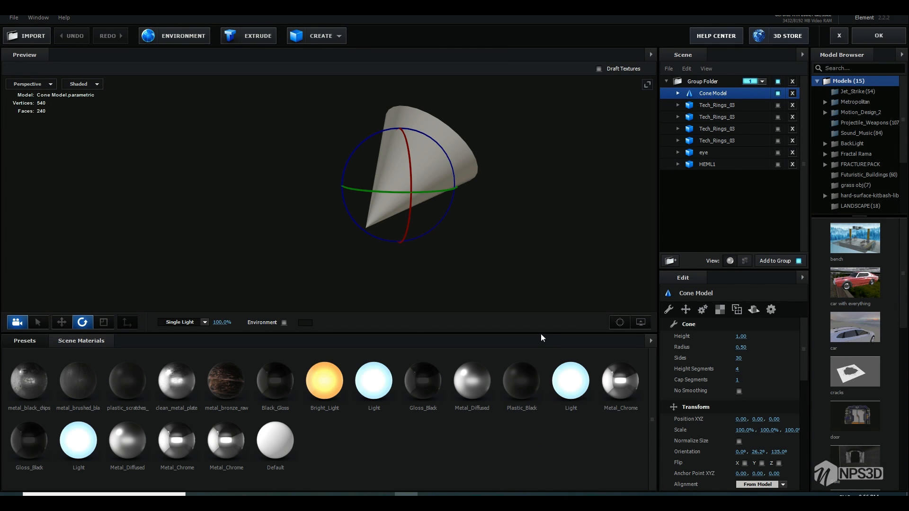
{"action": "left_click_drag", "start_coordinate": [541, 334], "coordinate": [542, 357]}
{"action": "left_click", "coordinate": [651, 363]}
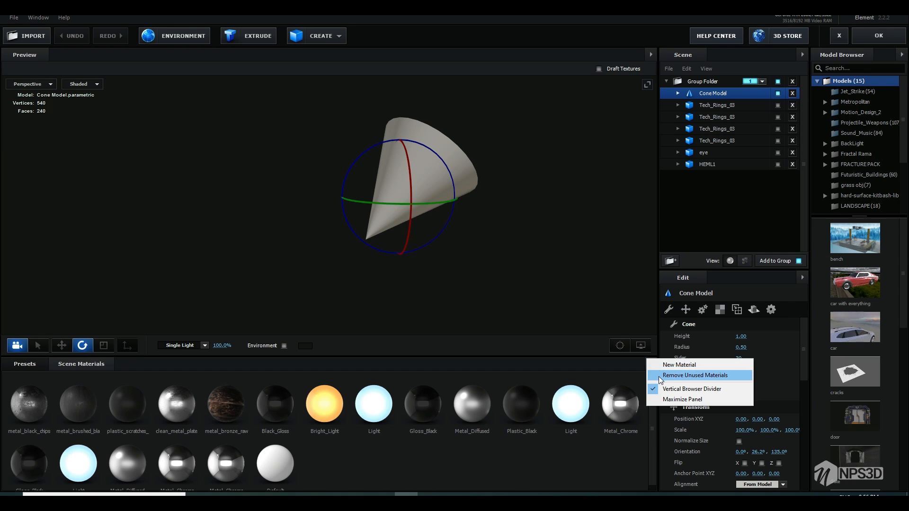
{"action": "left_click", "coordinate": [662, 376]}
Step: Create a sphere model in the Element scene and scale it uniformly to about 114.3%
{"action": "left_click", "coordinate": [335, 36]}
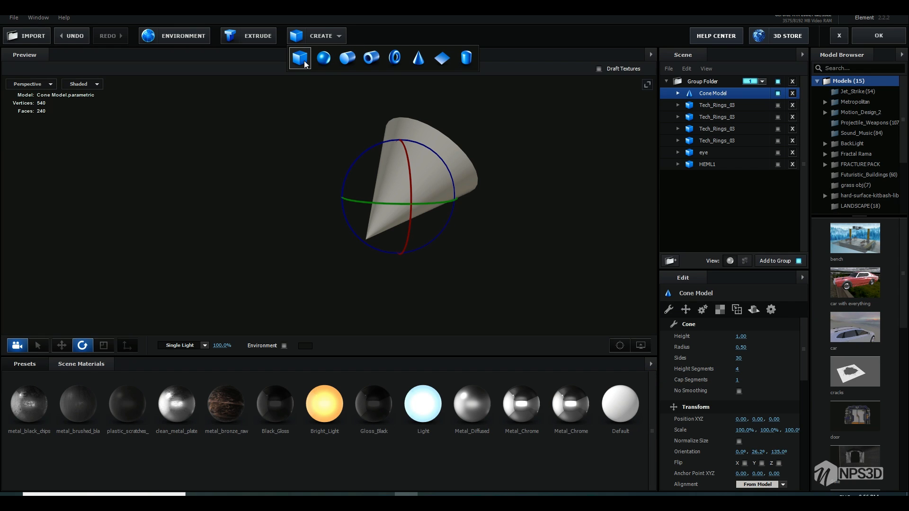
{"action": "left_click", "coordinate": [323, 57]}
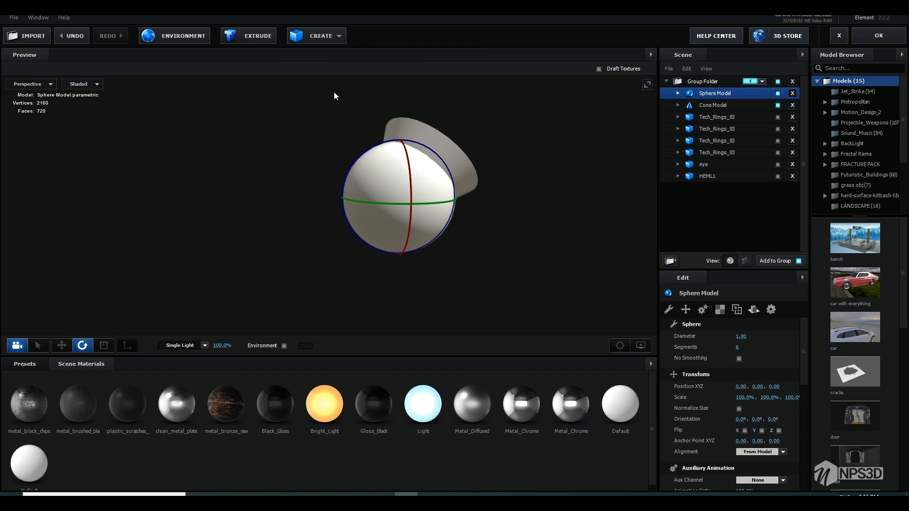
{"action": "key", "text": "r"}
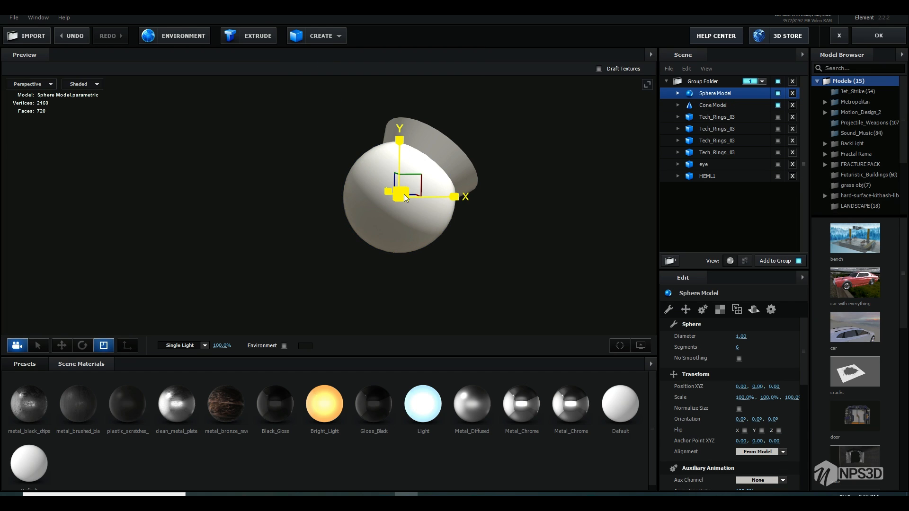
{"action": "left_click_drag", "start_coordinate": [404, 194], "coordinate": [410, 193]}
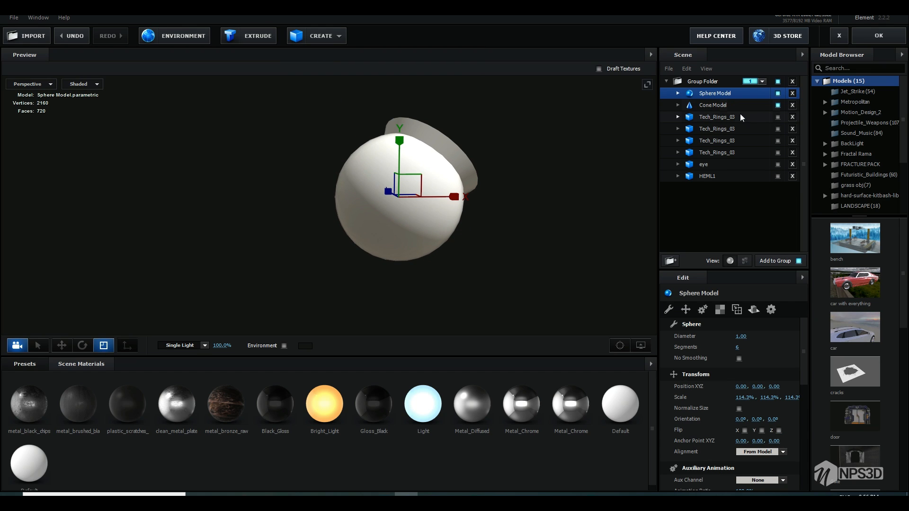
Step: Reshape the sphere to about 97.7% scale in X and 123.5% in Y, and apply the scene
{"action": "key", "text": "w"}
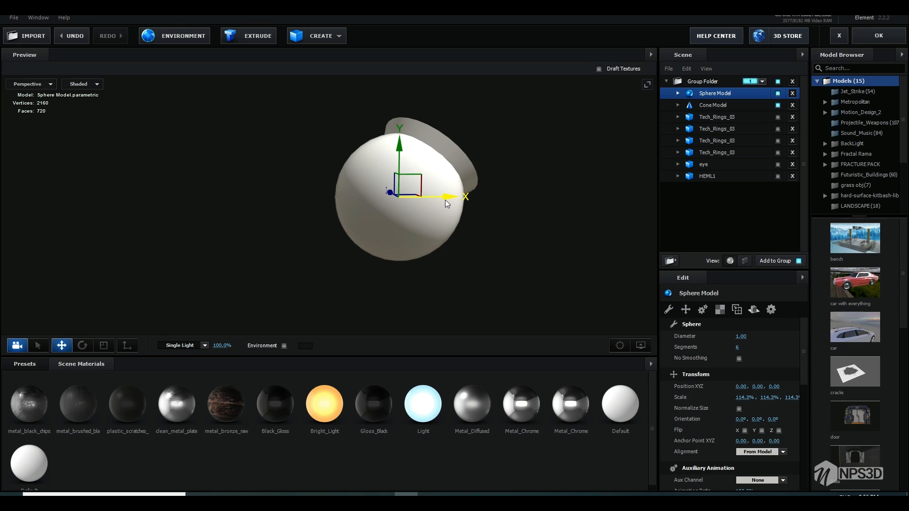
{"action": "key", "text": "r"}
{"action": "mouse_move", "coordinate": [451, 202]}
{"action": "left_mouse_down"}
{"action": "mouse_move", "coordinate": [433, 197]}
{"action": "mouse_move", "coordinate": [442, 196]}
{"action": "left_mouse_up"}
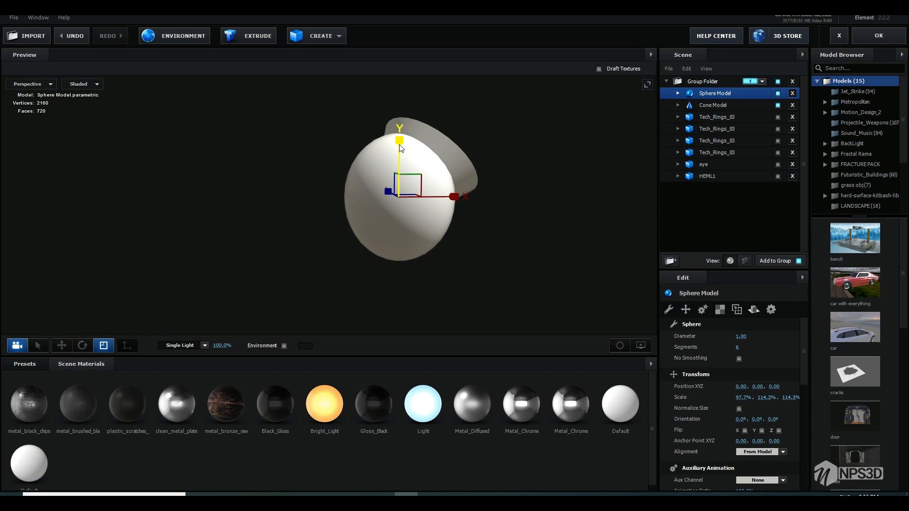
{"action": "left_click_drag", "start_coordinate": [399, 144], "coordinate": [474, 176]}
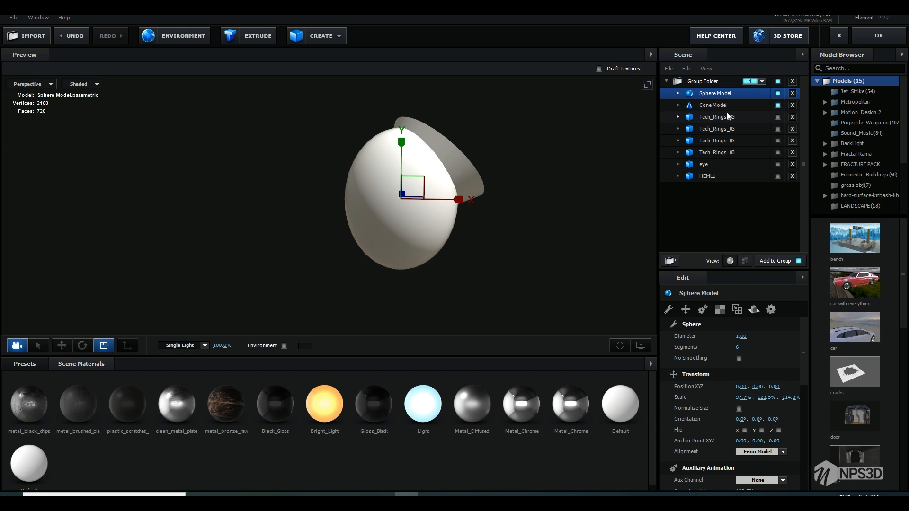
{"action": "left_click", "coordinate": [902, 39]}
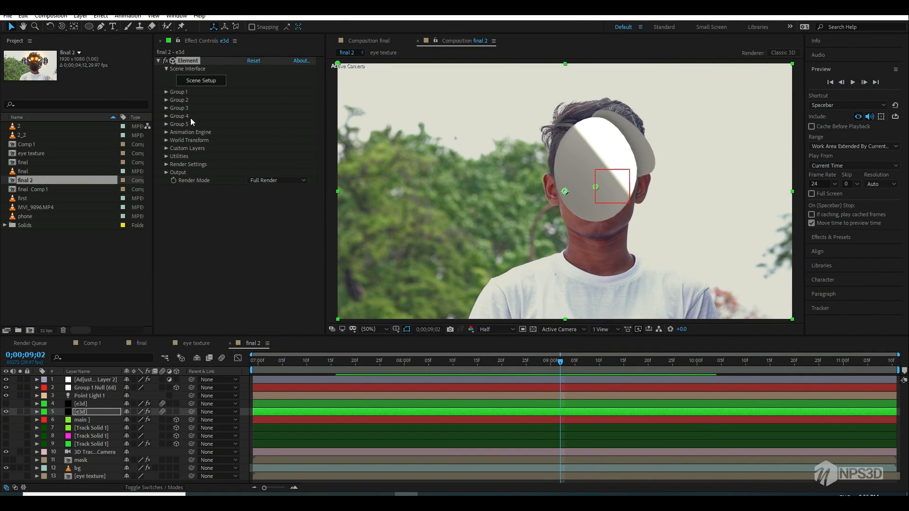
Step: In Scene Setup, enlarge the sphere slightly, move the cone to position 0.24, 0.48, 0.00, and apply the scene
{"action": "left_click", "coordinate": [197, 81]}
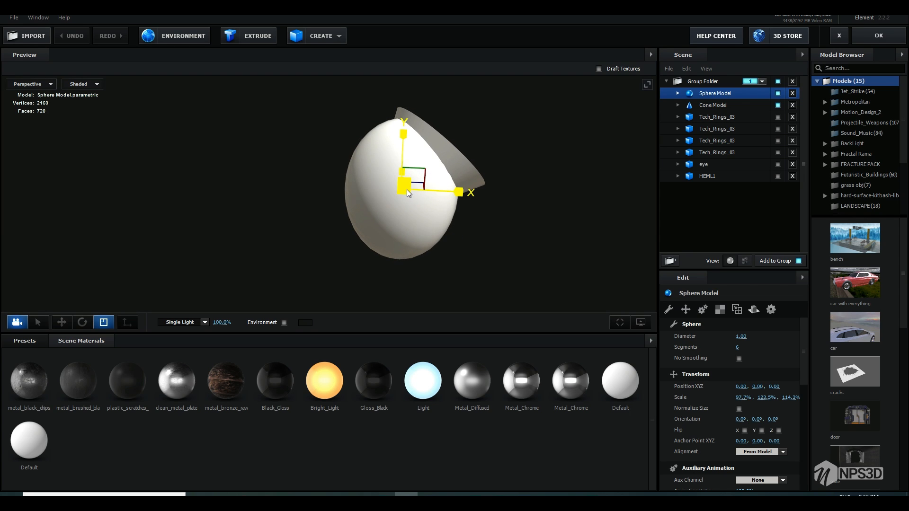
{"action": "left_click_drag", "start_coordinate": [407, 189], "coordinate": [412, 184]}
{"action": "left_click", "coordinate": [467, 172]}
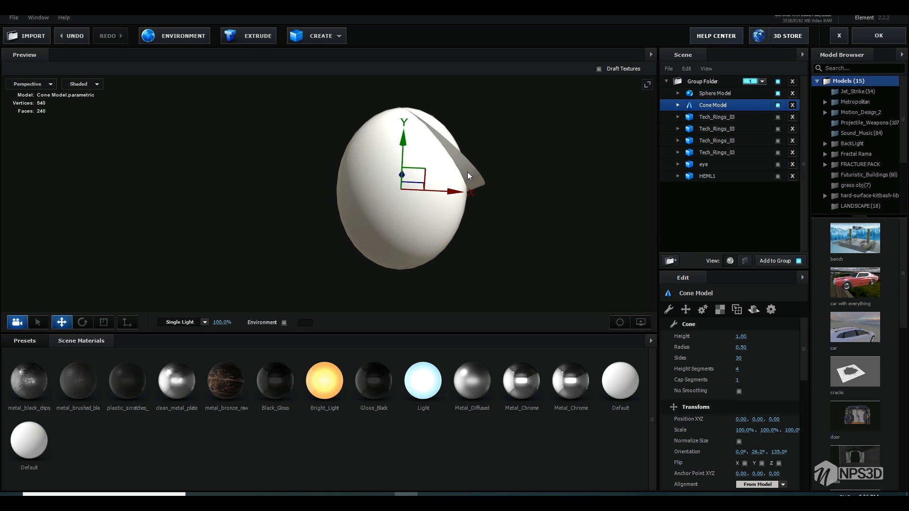
{"action": "left_click_drag", "start_coordinate": [459, 187], "coordinate": [546, 168]}
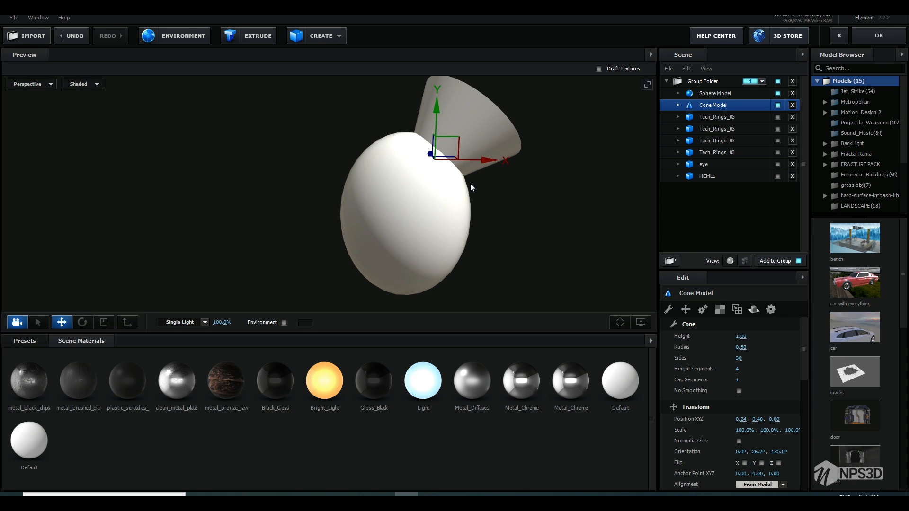
{"action": "left_click", "coordinate": [879, 42]}
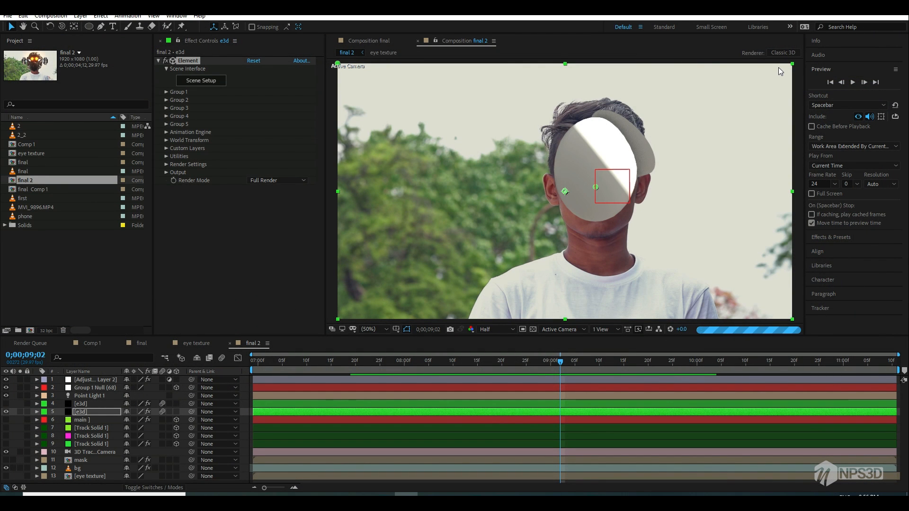
Step: Hide the Point Light 1 layer, and open the sphere model's Default material settings in Scene Setup
{"action": "left_click", "coordinate": [6, 396]}
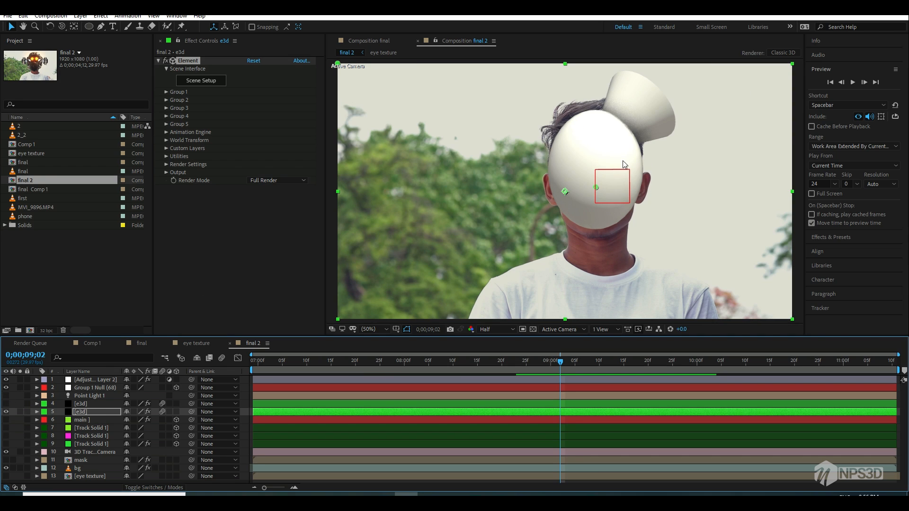
{"action": "left_click", "coordinate": [189, 83]}
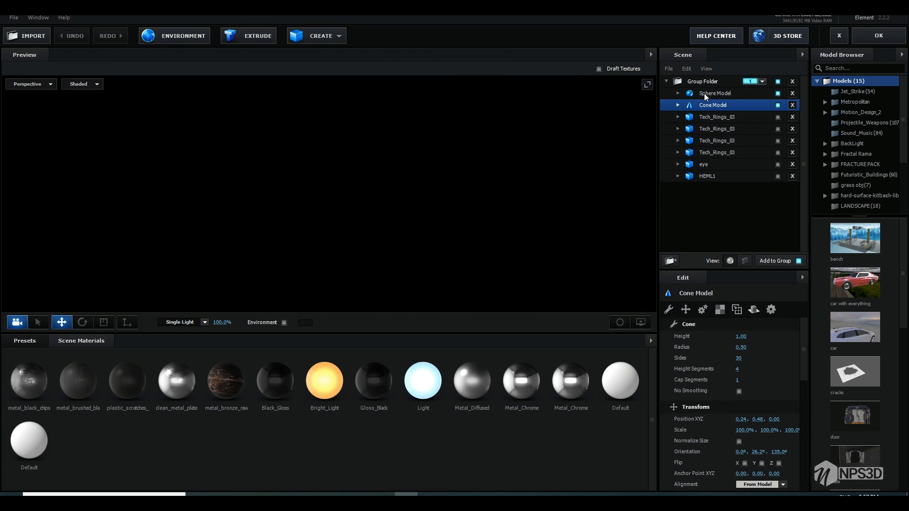
{"action": "left_click", "coordinate": [703, 93]}
{"action": "left_click_drag", "start_coordinate": [803, 361], "coordinate": [800, 467]}
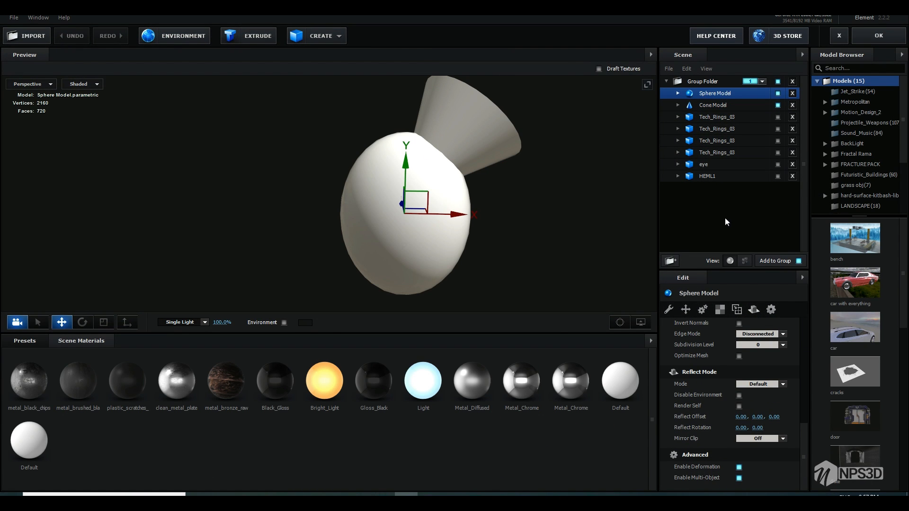
{"action": "left_click", "coordinate": [681, 86]}
{"action": "left_click", "coordinate": [679, 93]}
{"action": "left_click", "coordinate": [705, 106]}
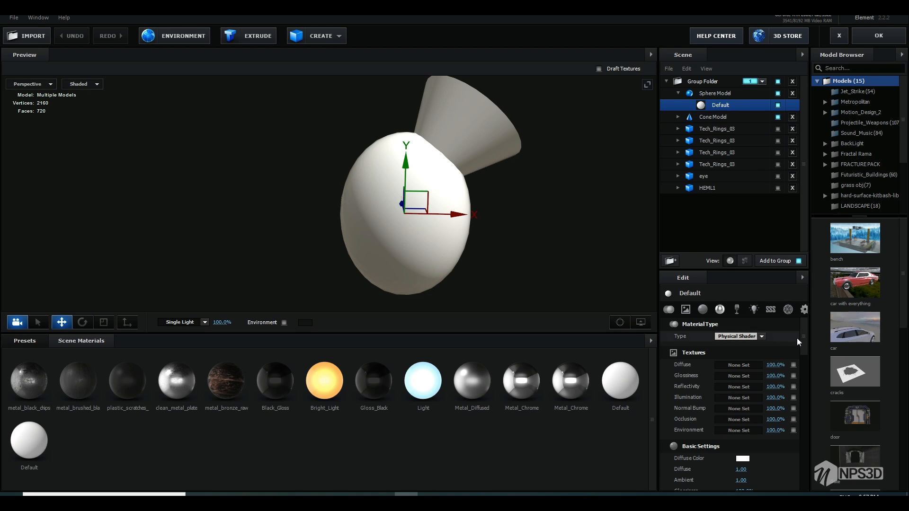
{"action": "left_click_drag", "start_coordinate": [804, 333], "coordinate": [801, 480]}
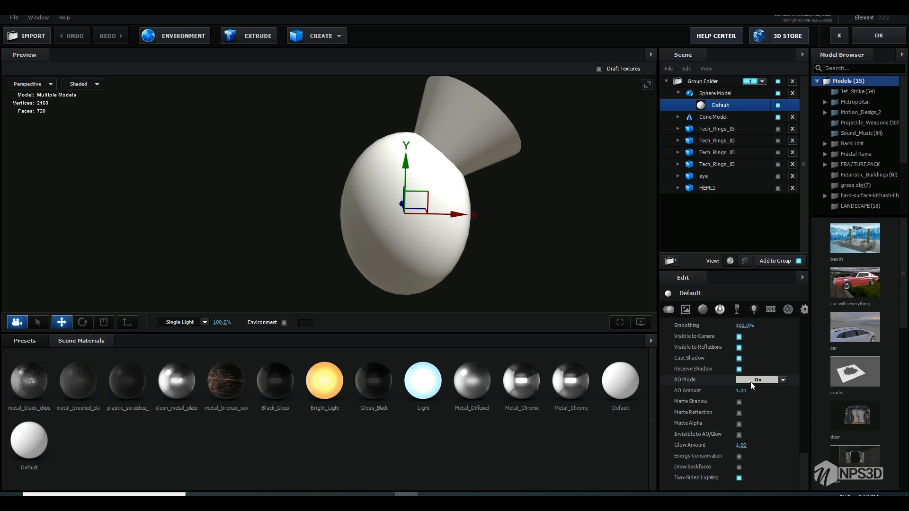
Step: Enable Matte Shadow and set AO Mode to Receive RTAO on the sphere's material, and apply the scene
{"action": "left_click", "coordinate": [738, 401]}
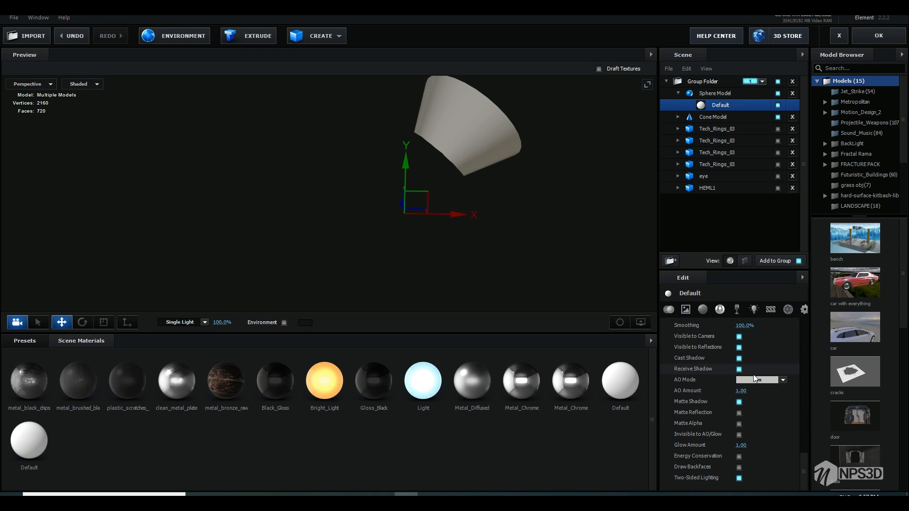
{"action": "left_click", "coordinate": [756, 380]}
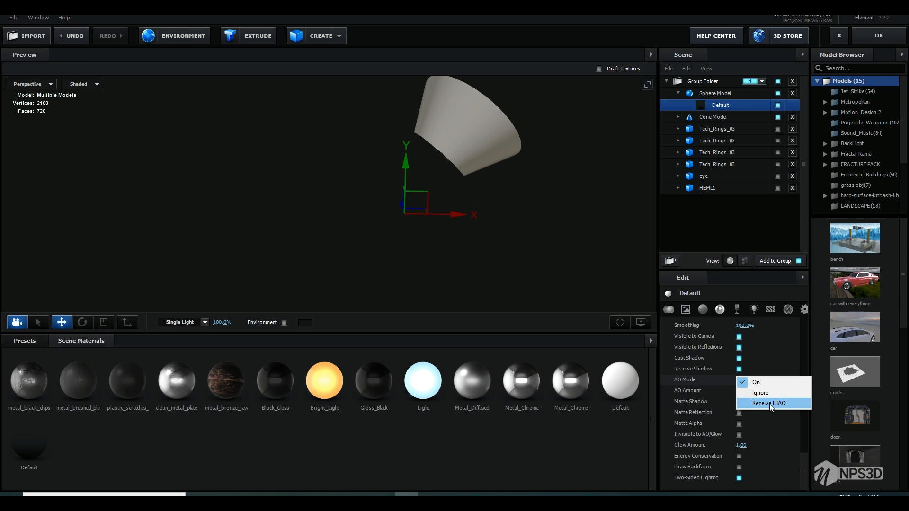
{"action": "left_click", "coordinate": [768, 403]}
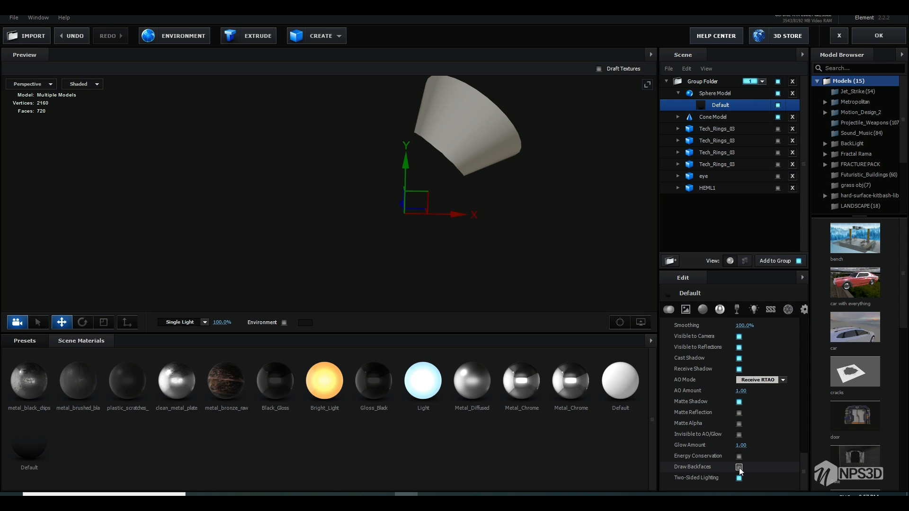
{"action": "left_click", "coordinate": [869, 40]}
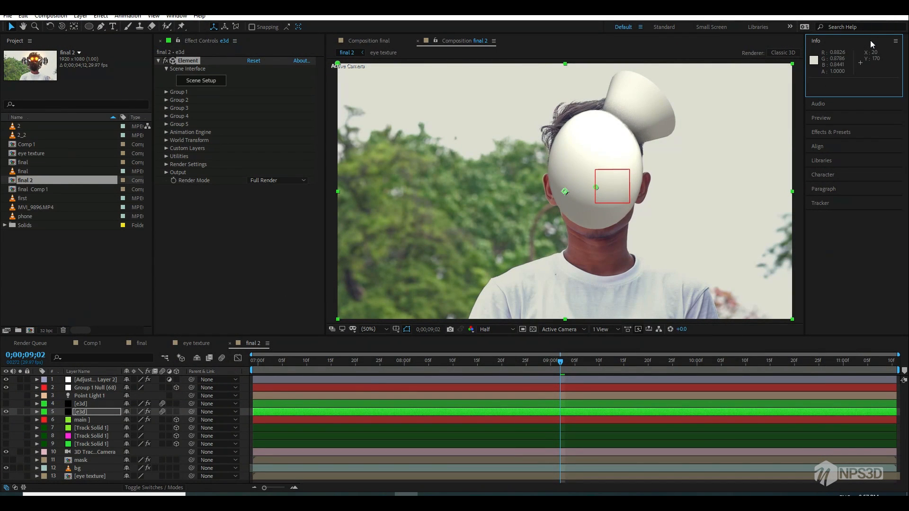
Step: Preview the composition from 0;00;07;00 to examine the cone behind the matte sphere
{"action": "left_click", "coordinate": [226, 243]}
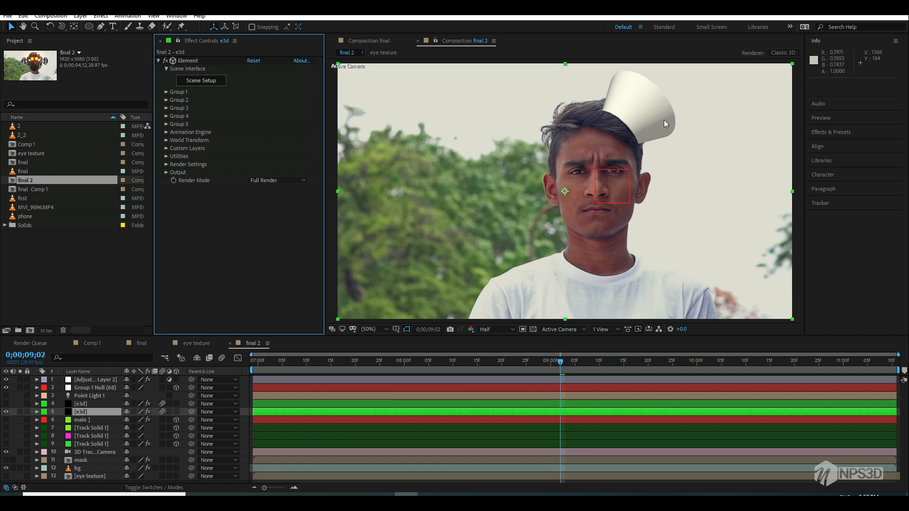
{"action": "key", "text": "space"}
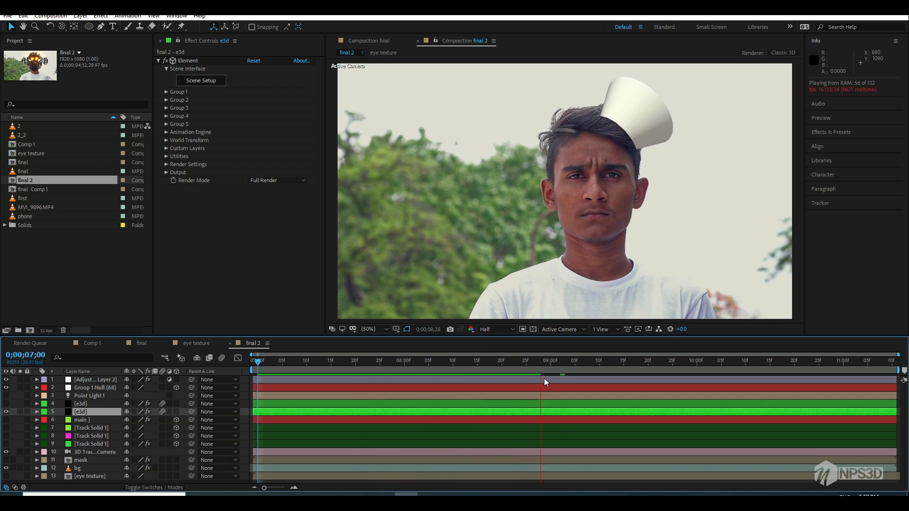
Step: Park the playhead at 0;00;08;29, then in Scene Setup browse for a 3D object in the blender folder on drive D
{"action": "key", "text": "space"}
{"action": "left_click_drag", "start_coordinate": [418, 368], "coordinate": [546, 393]}
{"action": "left_click", "coordinate": [230, 92]}
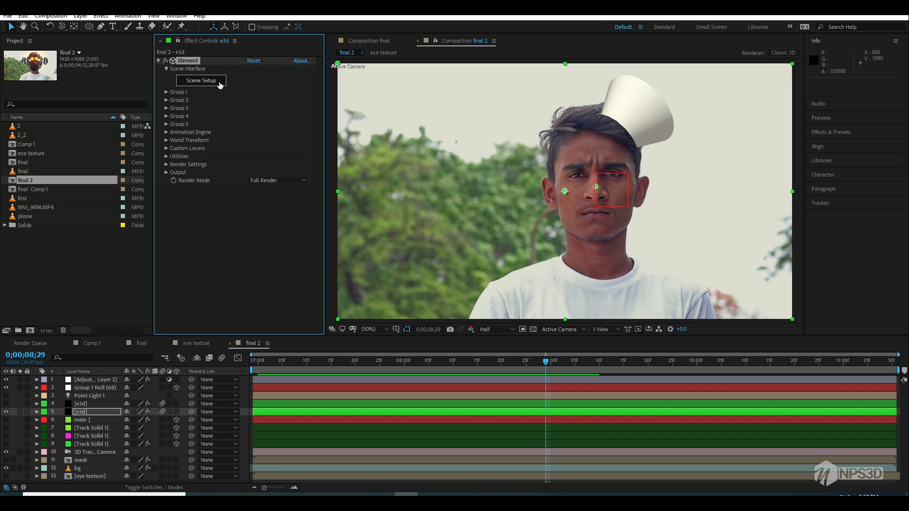
{"action": "left_click", "coordinate": [225, 84]}
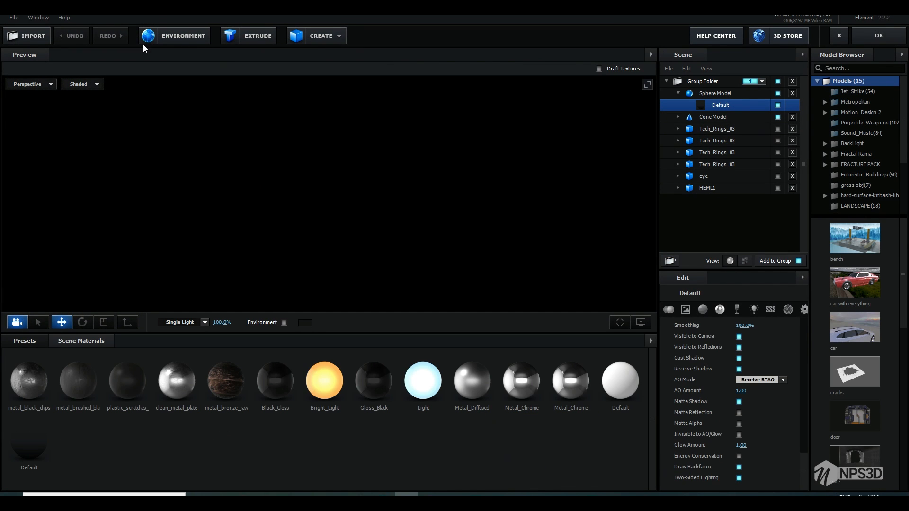
{"action": "left_click", "coordinate": [17, 20]}
{"action": "mouse_move", "coordinate": [33, 29]}
{"action": "left_click", "coordinate": [122, 28]}
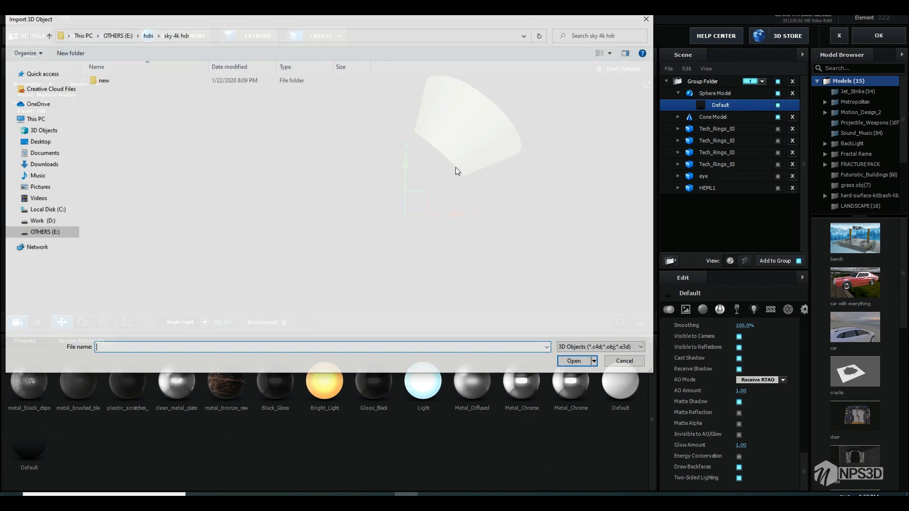
{"action": "left_click", "coordinate": [41, 220]}
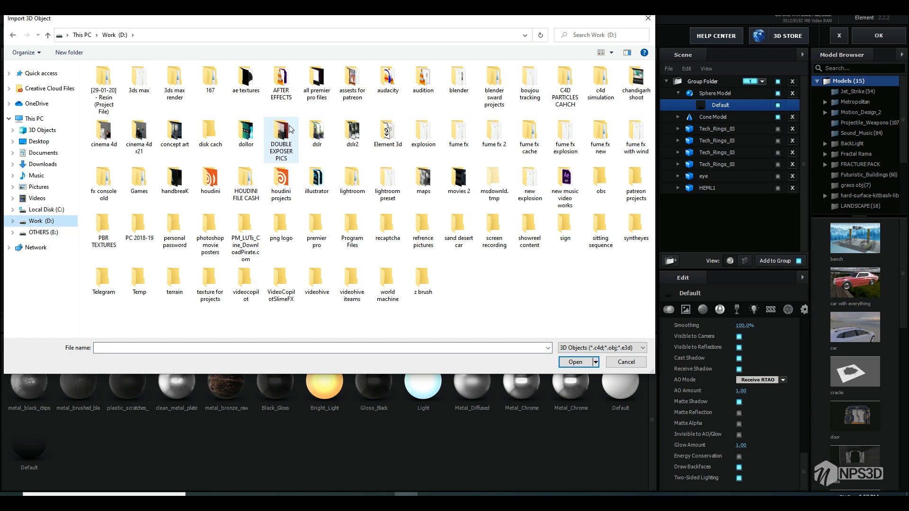
{"action": "double_click", "coordinate": [456, 78]}
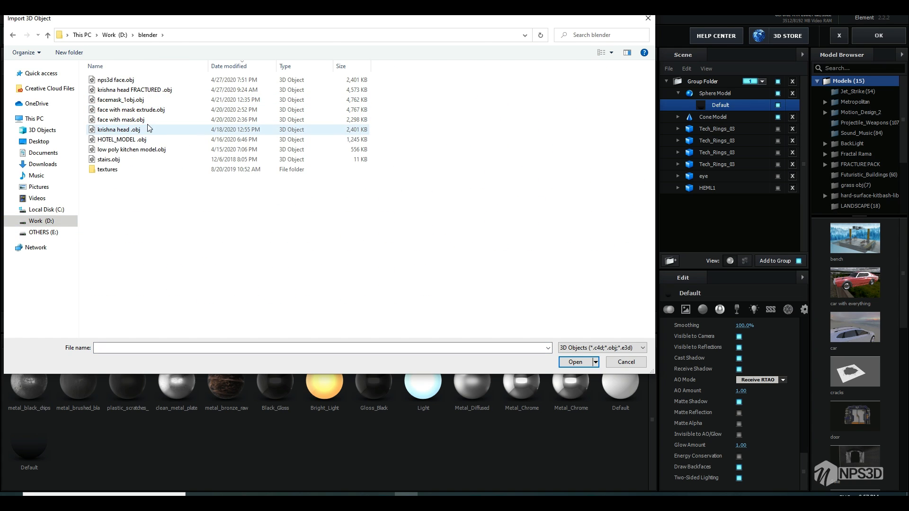
Step: Import the unfractured head OBJ with the default import preferences and normalize its size
{"action": "left_click", "coordinate": [156, 100]}
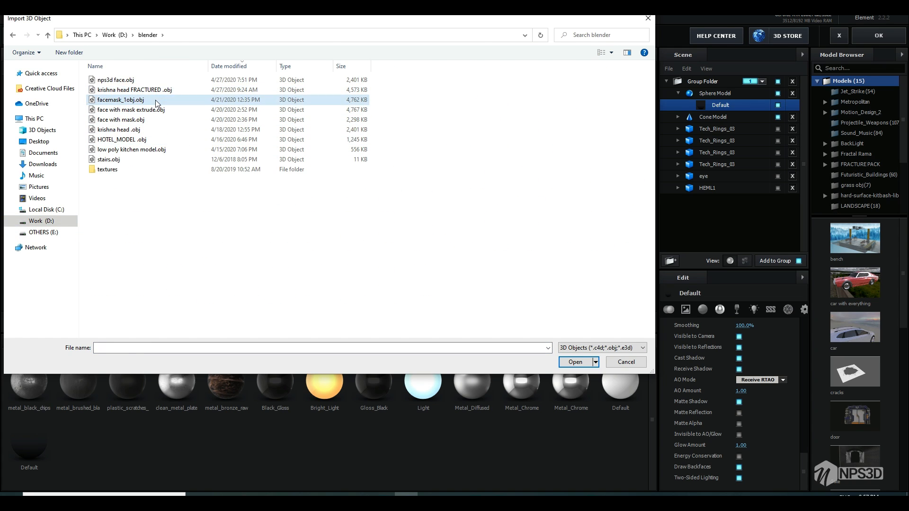
{"action": "left_click", "coordinate": [161, 90]}
{"action": "left_click", "coordinate": [136, 103]}
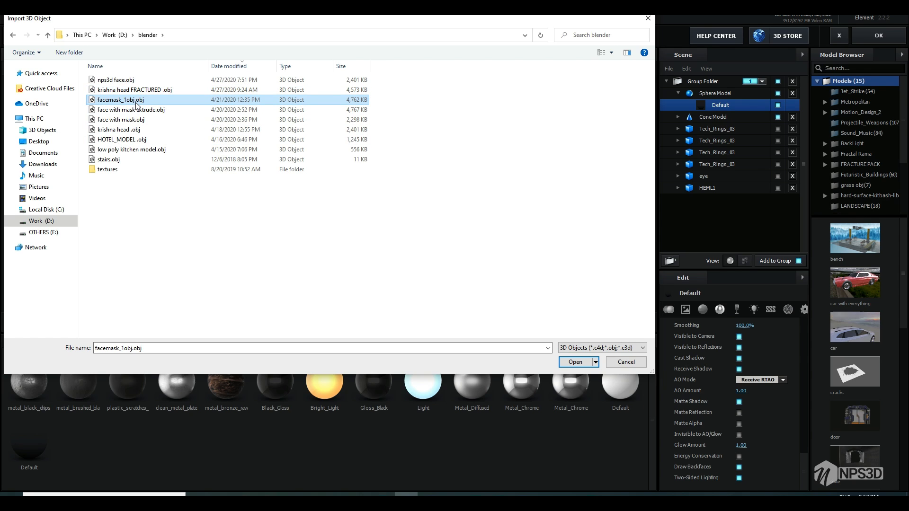
{"action": "double_click", "coordinate": [142, 129]}
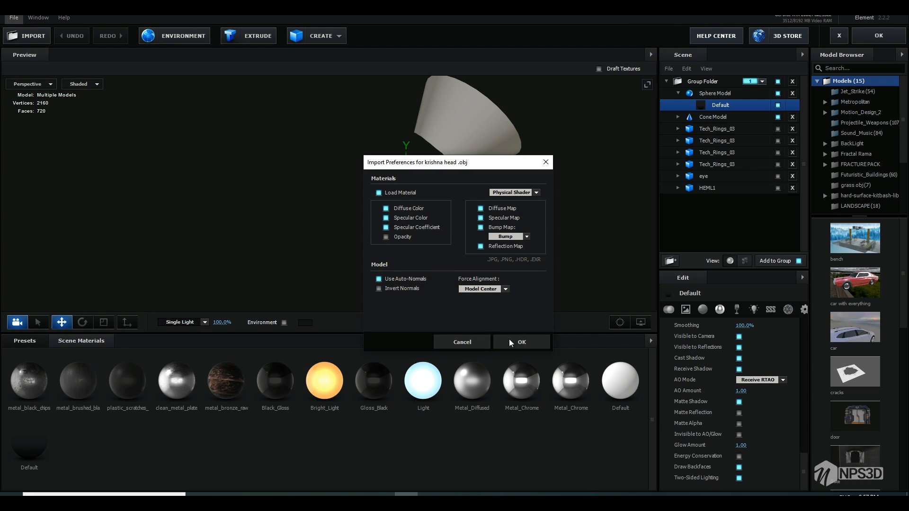
{"action": "left_click", "coordinate": [530, 340]}
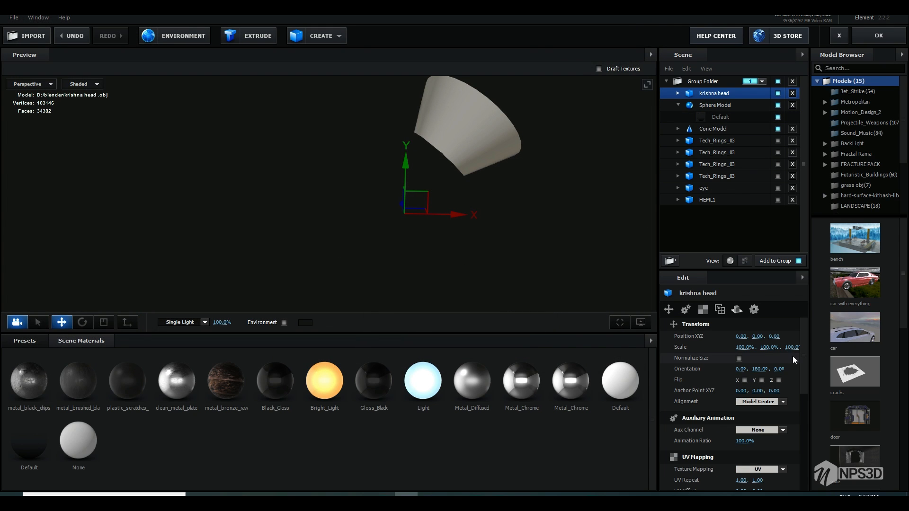
{"action": "left_click", "coordinate": [739, 358]}
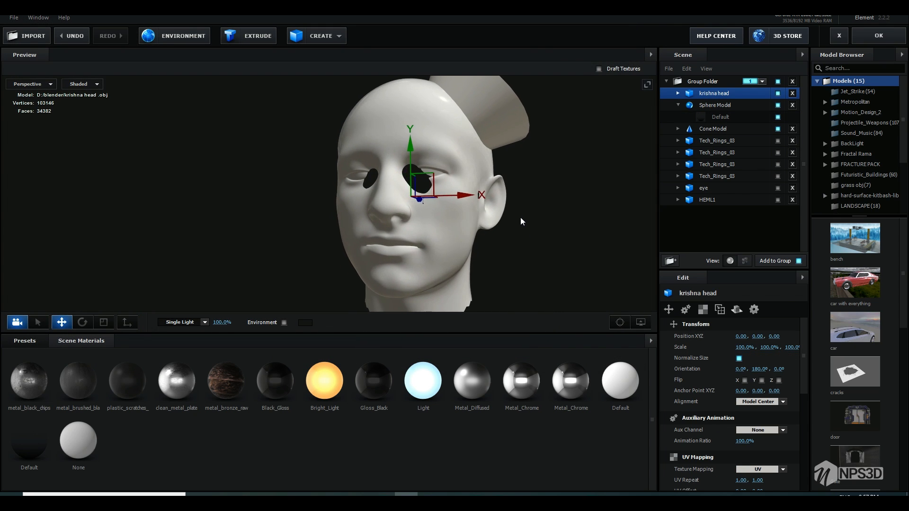
Step: Hide the sphere and cone models in the scene so only the imported head shows
{"action": "left_click", "coordinate": [776, 109]}
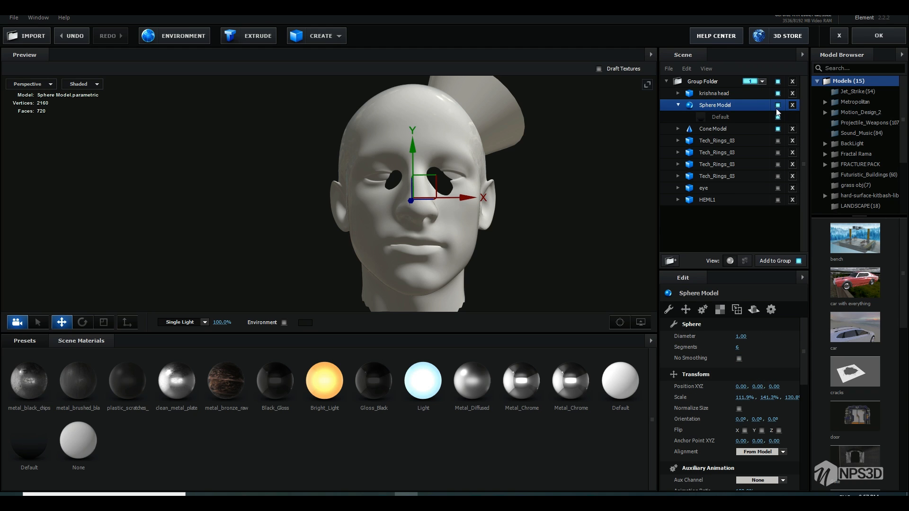
{"action": "left_click", "coordinate": [777, 105]}
{"action": "left_click", "coordinate": [777, 129]}
{"action": "left_click_drag", "start_coordinate": [595, 155], "coordinate": [575, 158]}
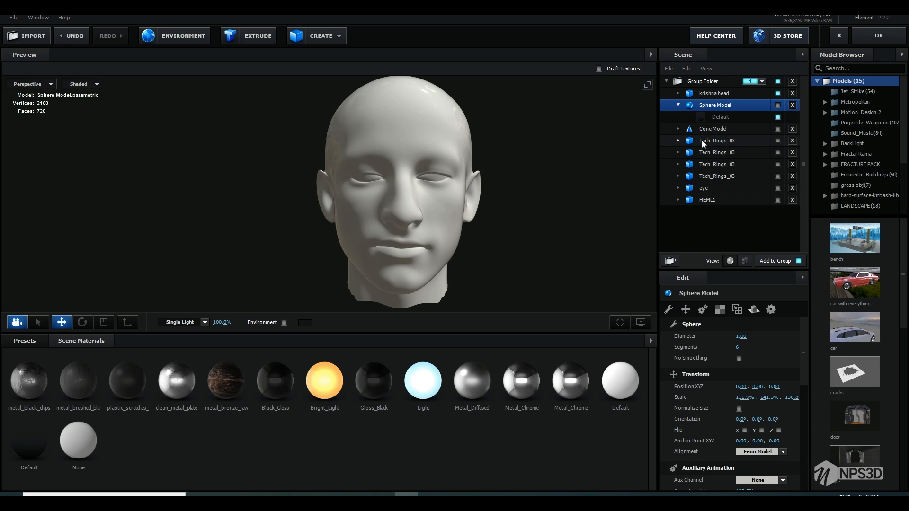
Step: Set the head model's position to 0.00, 0.00, 0.50 and apply the scene
{"action": "left_click", "coordinate": [705, 94]}
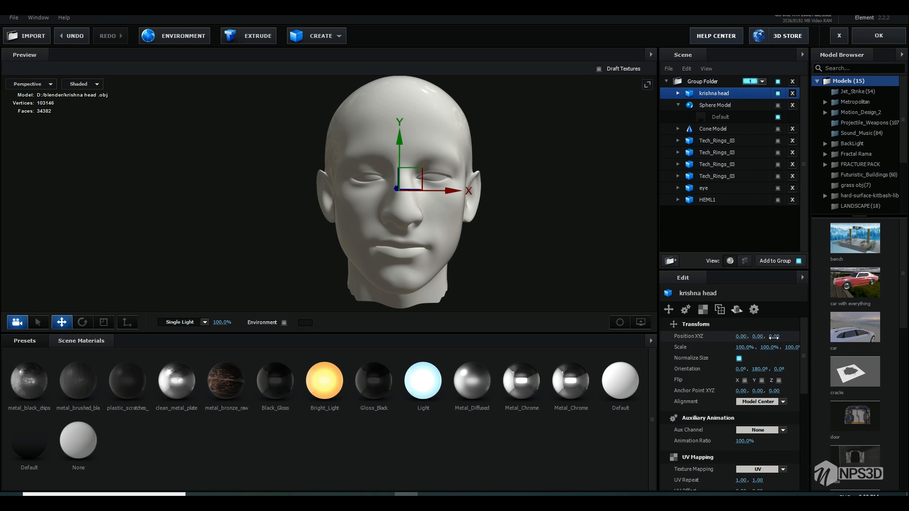
{"action": "key", "text": "Return"}
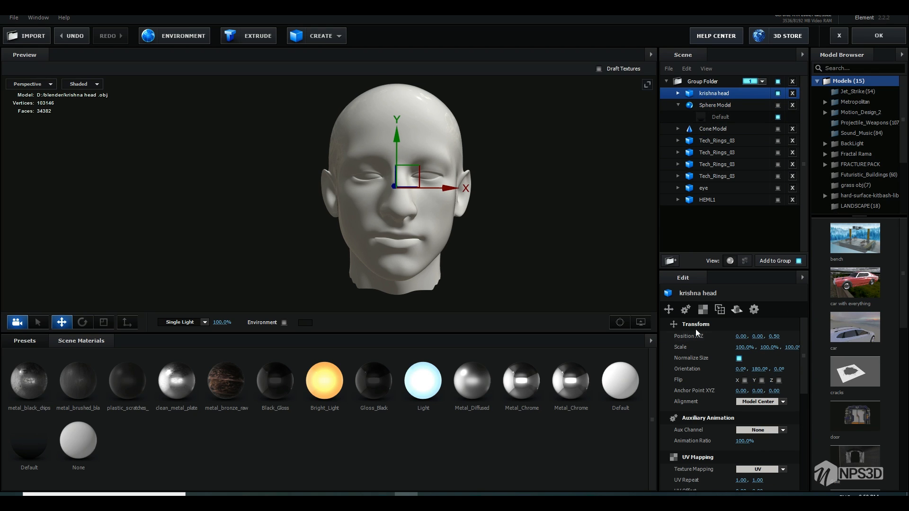
{"action": "left_click", "coordinate": [863, 33]}
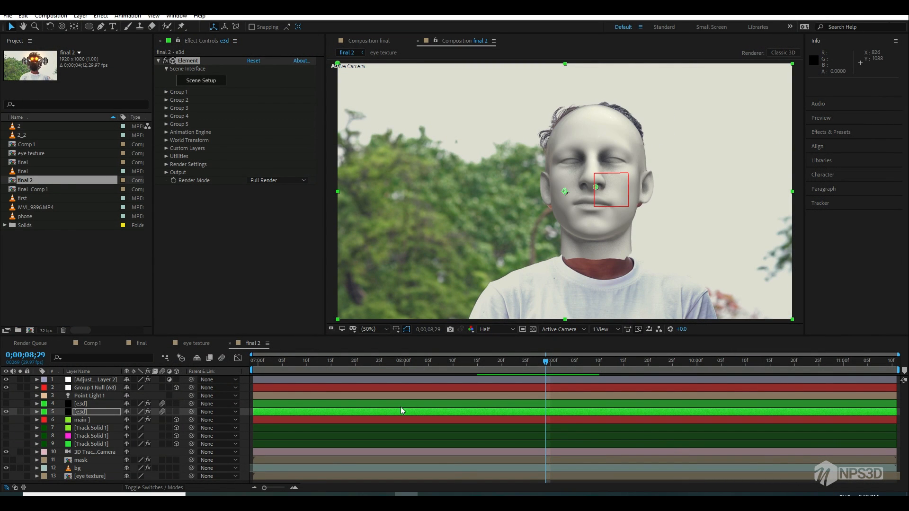
Step: Preview the composition and scrub to 0;00;09;14 to examine how the 3D head follows the footage
{"action": "key", "text": "space"}
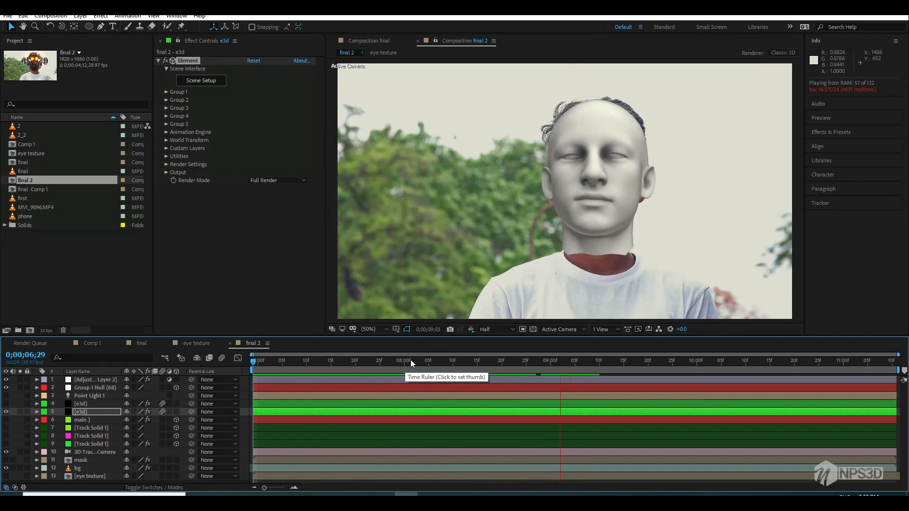
{"action": "key", "text": "space"}
{"action": "left_click_drag", "start_coordinate": [307, 378], "coordinate": [619, 381]}
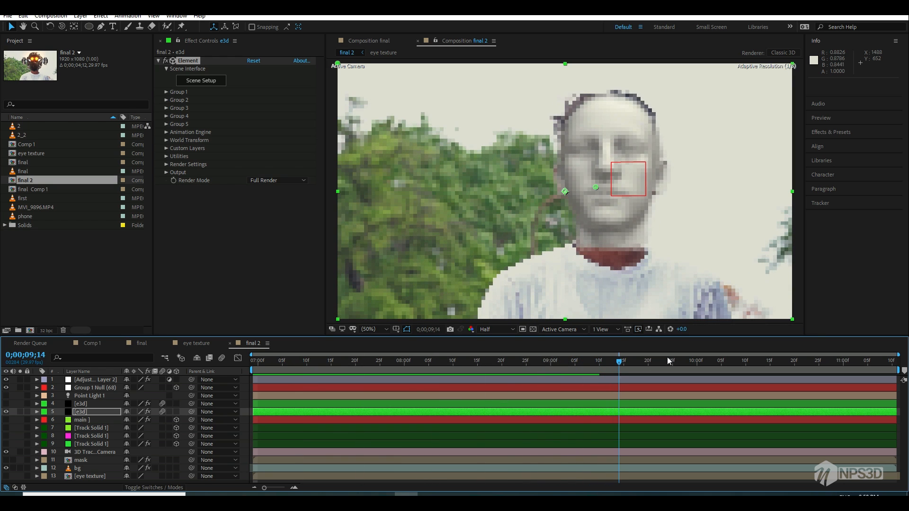
Step: Reopen Scene Setup, hide the sphere model, and show the cone model alongside the head
{"action": "left_click", "coordinate": [202, 82]}
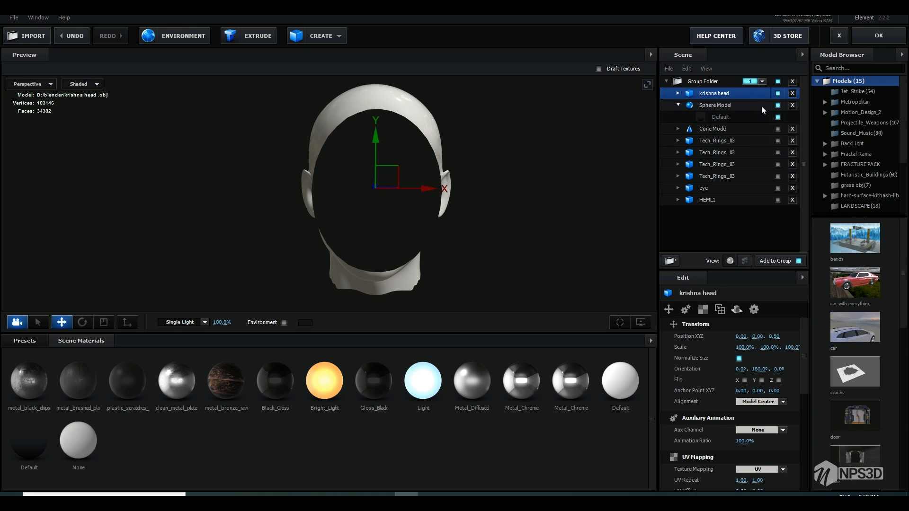
{"action": "left_click", "coordinate": [777, 106]}
{"action": "left_click", "coordinate": [769, 118]}
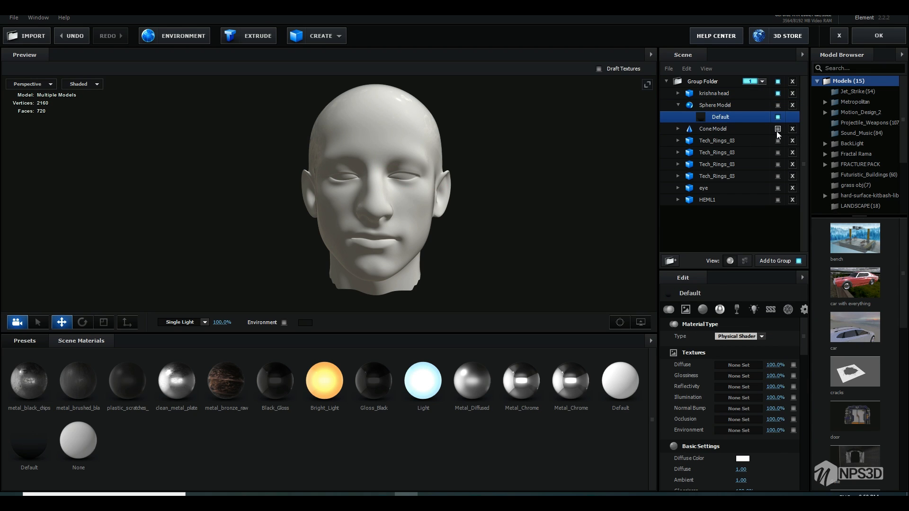
{"action": "left_click", "coordinate": [777, 129]}
{"action": "left_click_drag", "start_coordinate": [495, 169], "coordinate": [532, 202]}
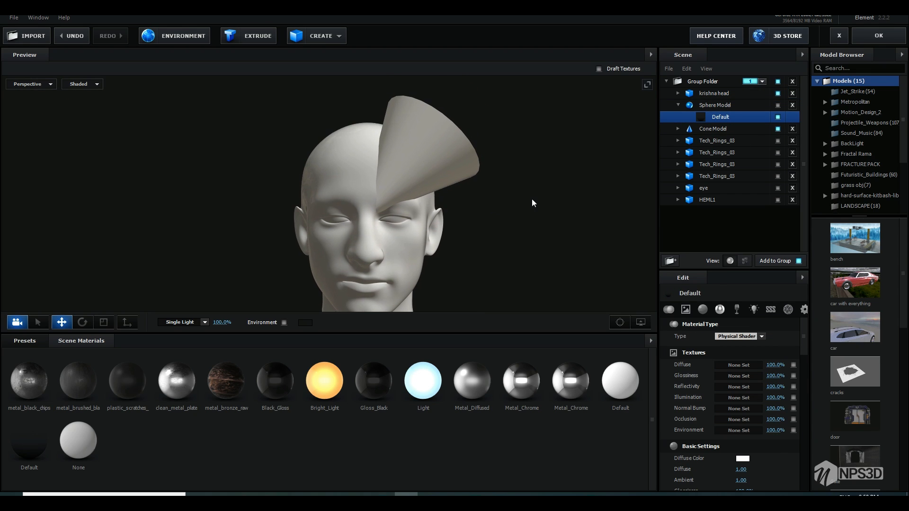
Step: Lower the cone to position 0.24, -0.06, 0.00, expand the head model to its material, and apply the scene
{"action": "left_click", "coordinate": [718, 128]}
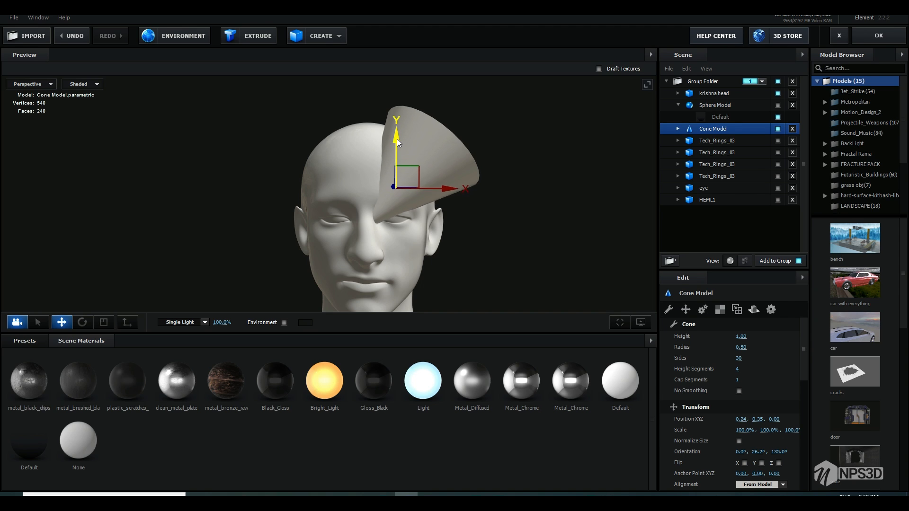
{"action": "left_click_drag", "start_coordinate": [397, 139], "coordinate": [394, 201]}
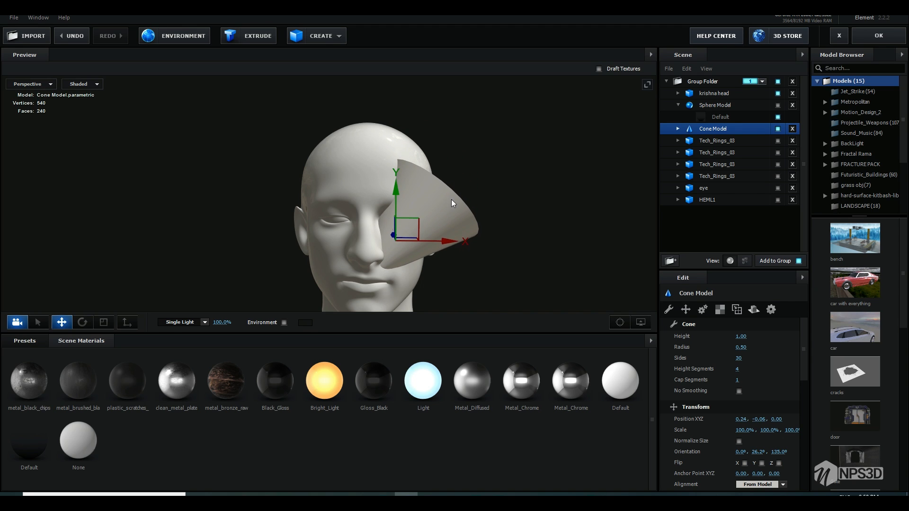
{"action": "mouse_move", "coordinate": [451, 199]}
{"action": "left_mouse_down"}
{"action": "mouse_move", "coordinate": [431, 195]}
{"action": "mouse_move", "coordinate": [453, 198]}
{"action": "left_mouse_up"}
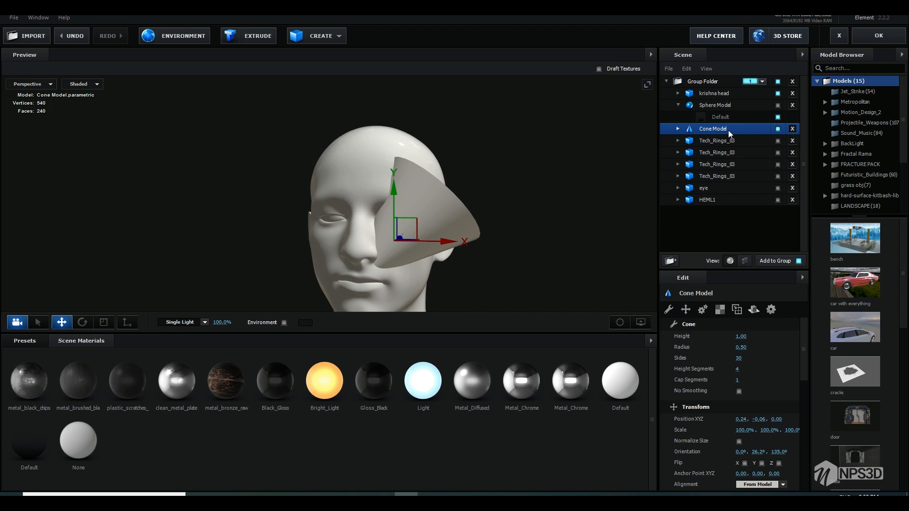
{"action": "left_click", "coordinate": [720, 95]}
{"action": "left_click", "coordinate": [678, 93]}
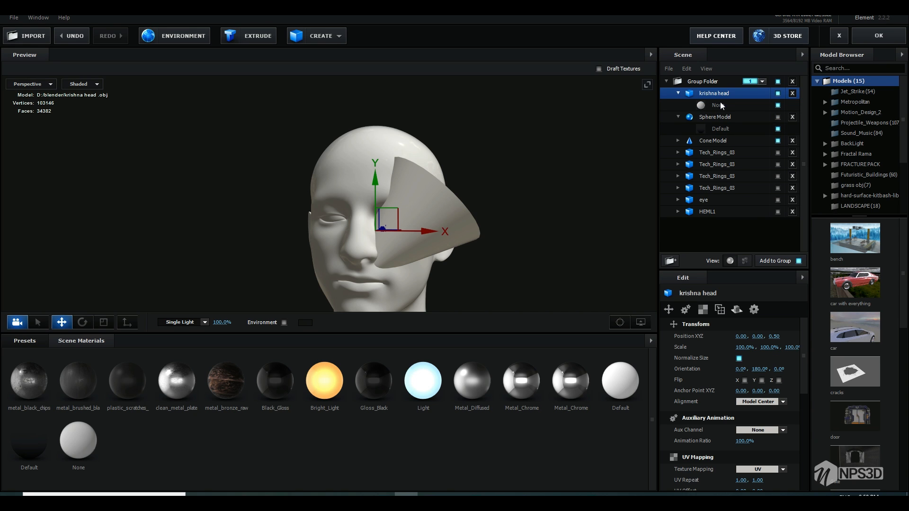
{"action": "left_click", "coordinate": [881, 40]}
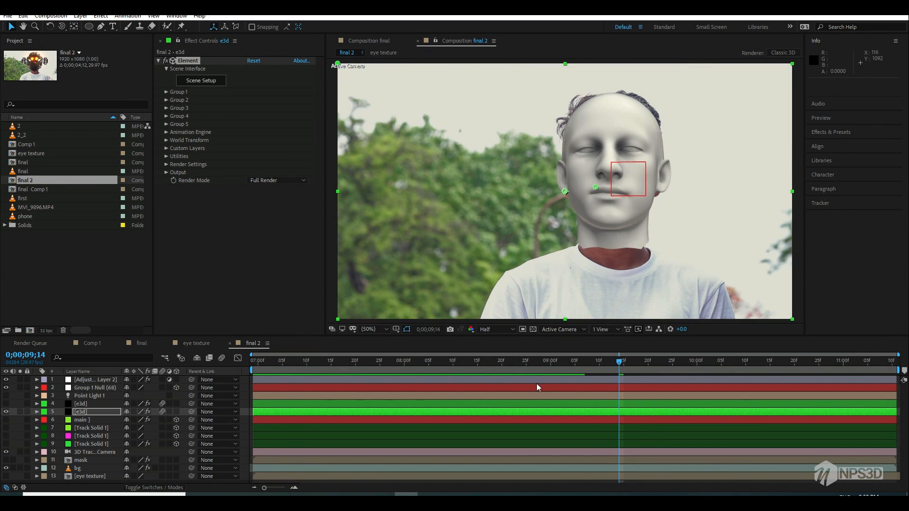
Step: Set the Element effect's Render Mode to Preview and move the playhead to 0;00;07;06
{"action": "left_click", "coordinate": [507, 360]}
{"action": "left_click", "coordinate": [284, 180]}
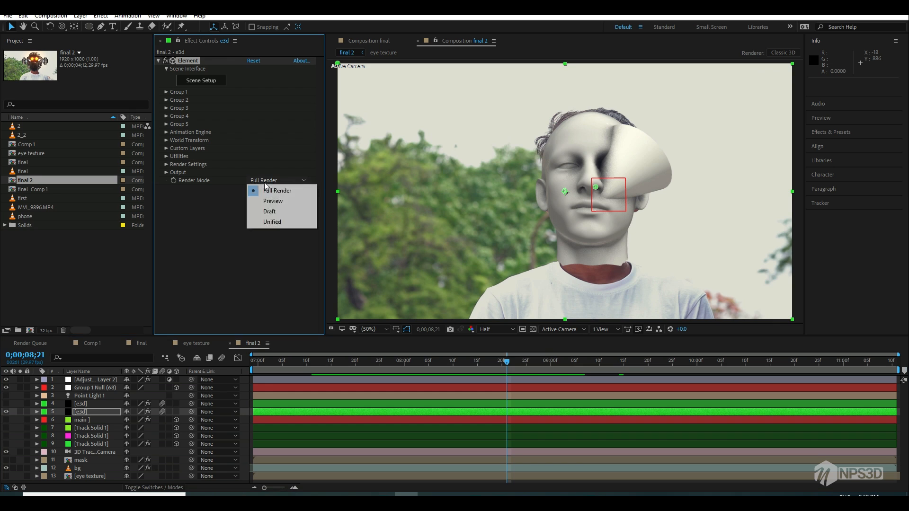
{"action": "left_click", "coordinate": [281, 201]}
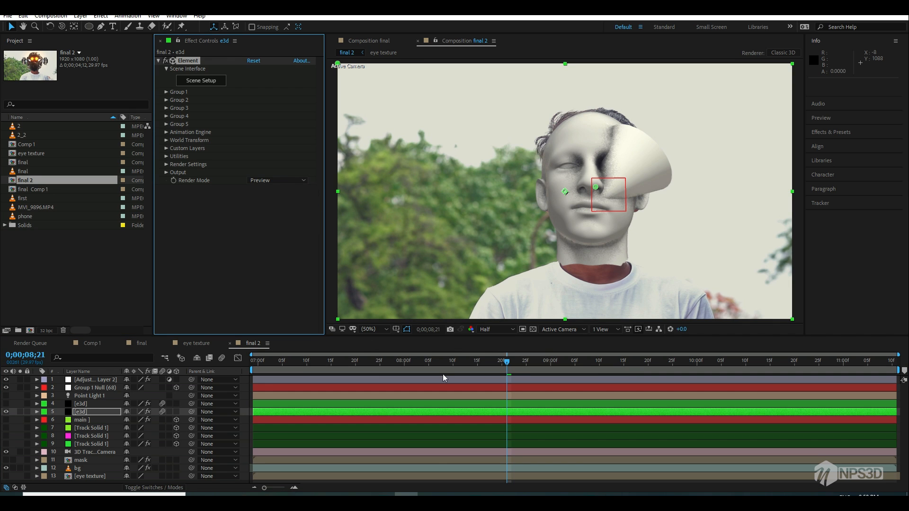
{"action": "left_click_drag", "start_coordinate": [440, 362], "coordinate": [287, 364]}
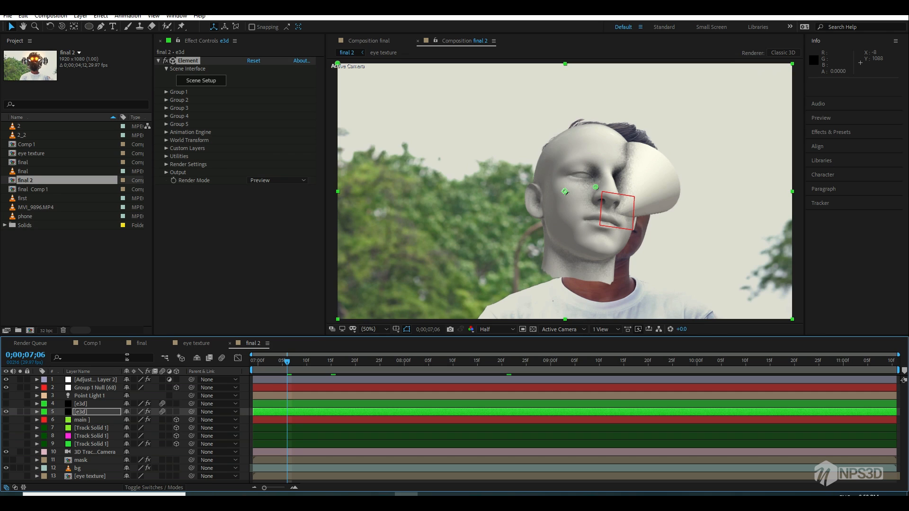
Step: Shift Group 1 Null to position 1165.7, 535.8, -175.1 and preview the composition up to 0;00;08;22
{"action": "left_click", "coordinate": [97, 380]}
{"action": "left_click", "coordinate": [100, 388]}
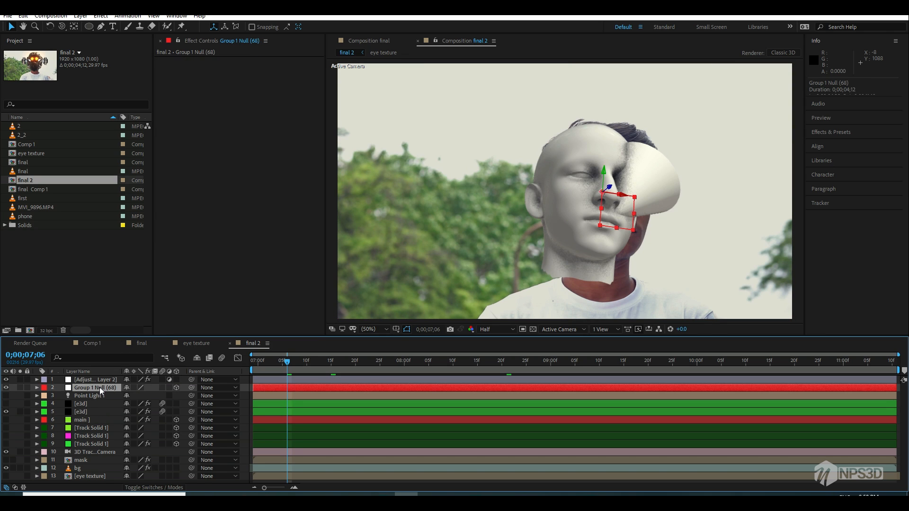
{"action": "key", "text": "p"}
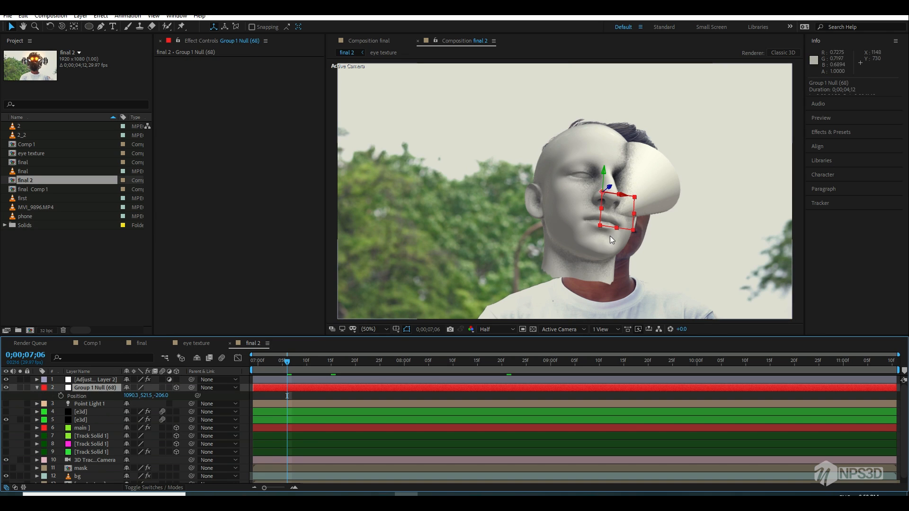
{"action": "left_click", "coordinate": [630, 195]}
{"action": "left_click_drag", "start_coordinate": [630, 195], "coordinate": [661, 221]}
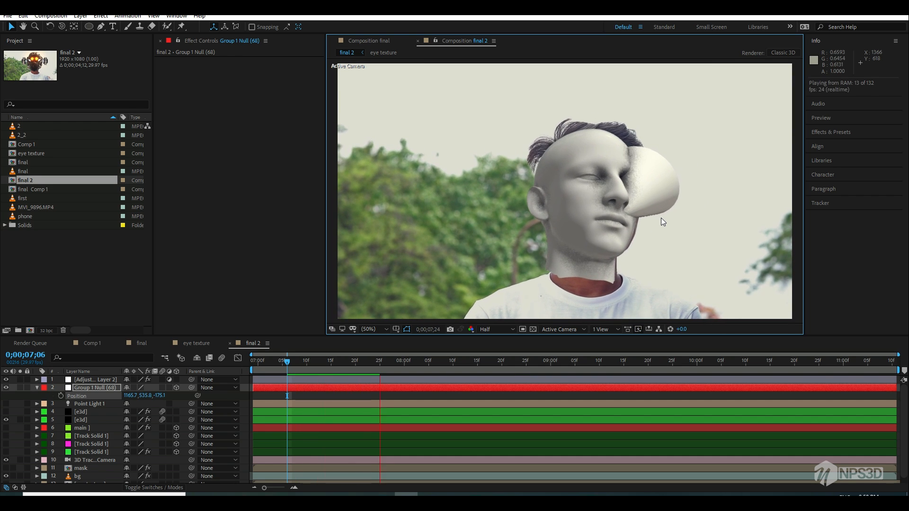
{"action": "key", "text": "space"}
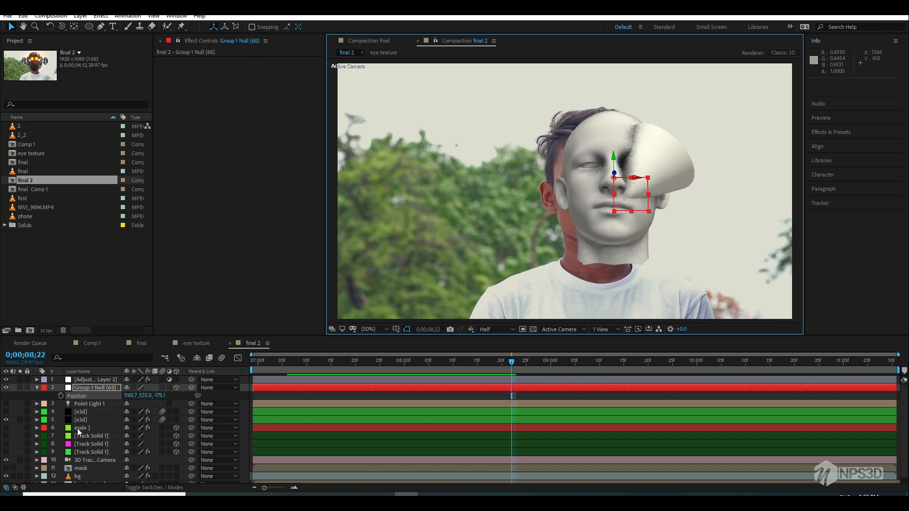
Step: Copy the main layer's Position to Group 1 Null, giving 1169.4, 519.0, -422.6, and preview the composition
{"action": "left_click", "coordinate": [77, 428]}
{"action": "key", "text": "p"}
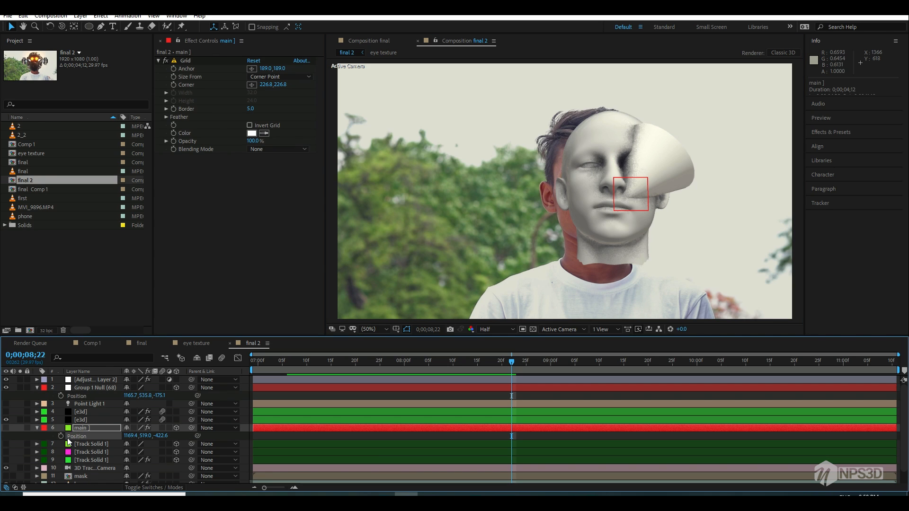
{"action": "left_click", "coordinate": [80, 395]}
{"action": "key", "text": "ctrl+v"}
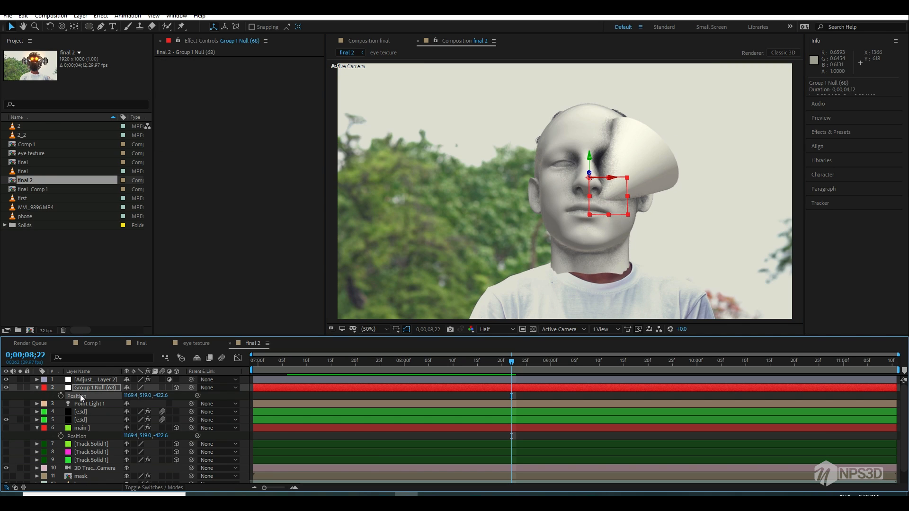
{"action": "key", "text": "space"}
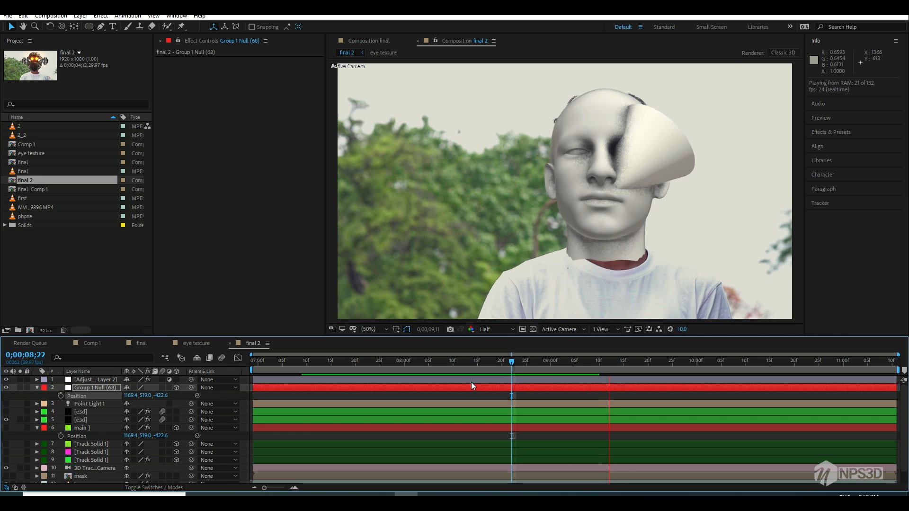
Step: Preview the composition from 0;00;06;29, scale Group 1 Null to 117%, and play back the result
{"action": "left_click_drag", "start_coordinate": [484, 364], "coordinate": [238, 384]}
{"action": "key", "text": "space"}
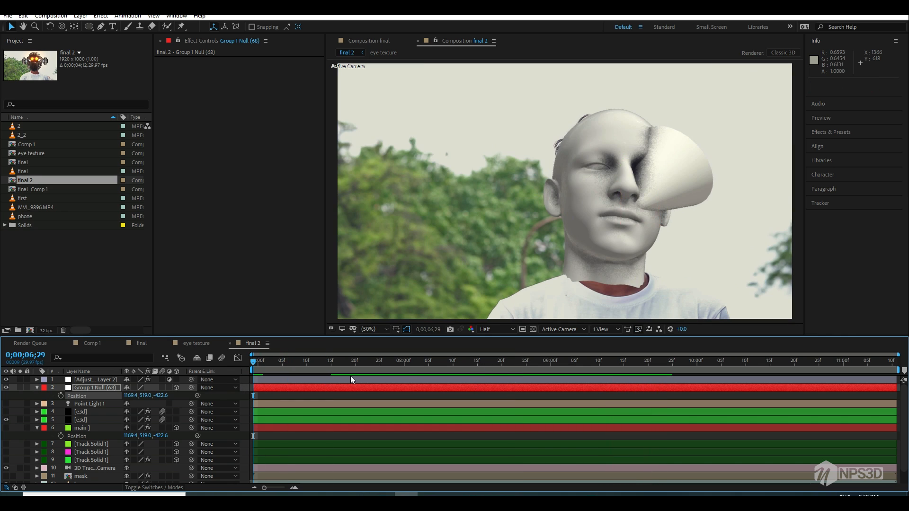
{"action": "key", "text": "space"}
{"action": "key", "text": "s"}
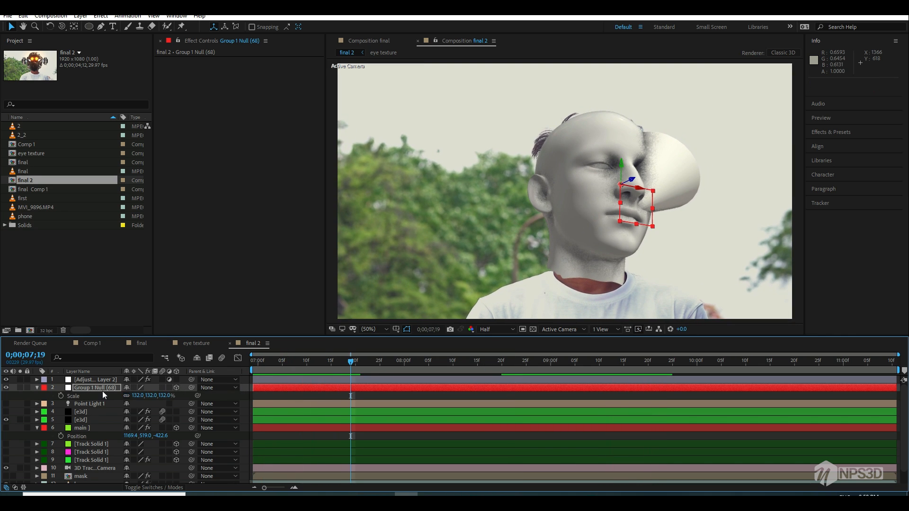
{"action": "left_click_drag", "start_coordinate": [132, 396], "coordinate": [124, 395]}
{"action": "key", "text": "space"}
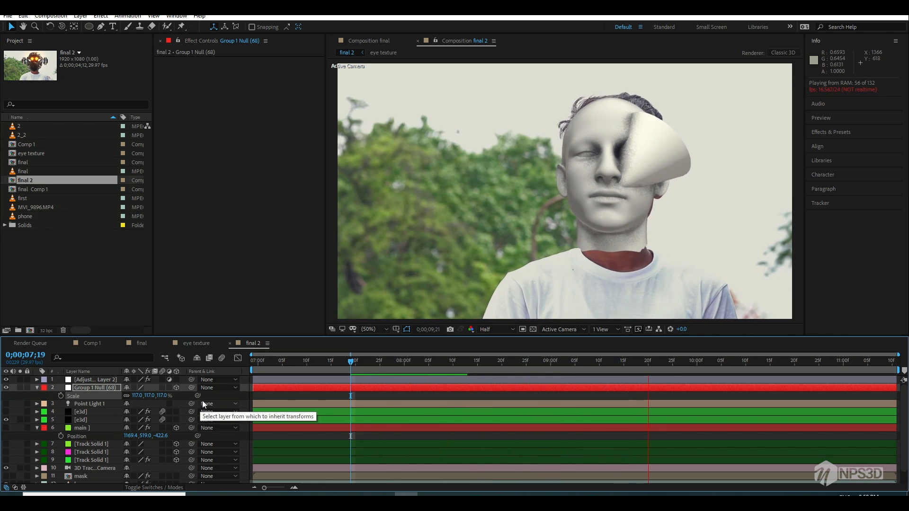
{"action": "key", "text": "space"}
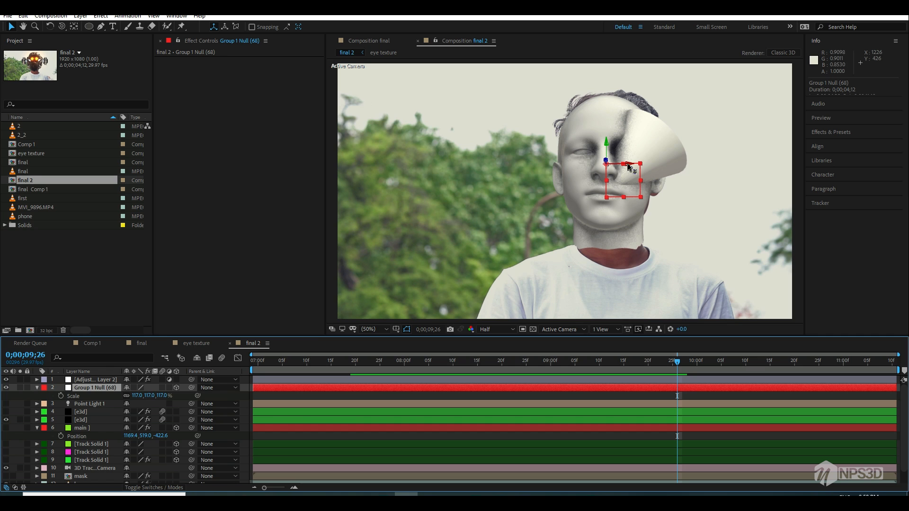
Step: Shift Group 1 Null to position 1174.9, 520.0, -420.3 and preview from 0;00;06;29
{"action": "left_click_drag", "start_coordinate": [628, 164], "coordinate": [629, 177]}
{"action": "left_click", "coordinate": [254, 363]}
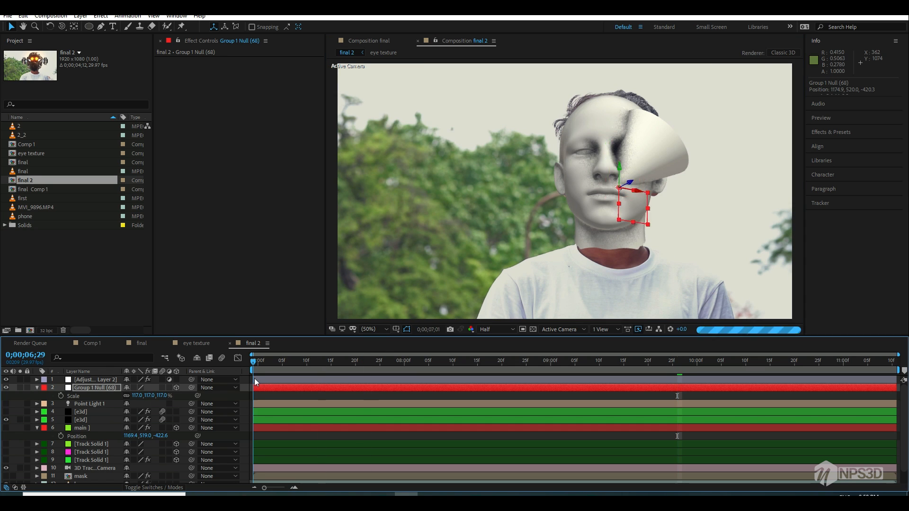
{"action": "key", "text": "space"}
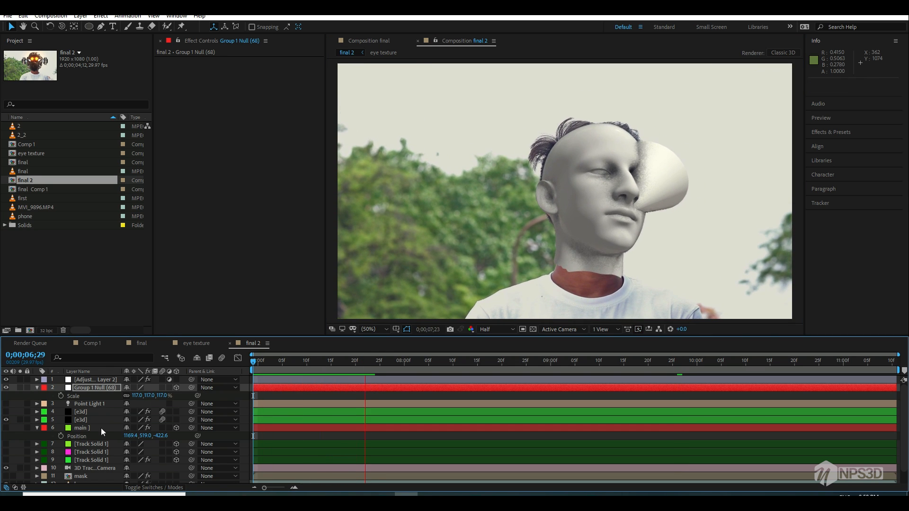
{"action": "key", "text": "space"}
Step: Open the lower e3d layer's scene setup and enable Draw Backfaces and Matte Shadow on the head model's material
{"action": "left_click", "coordinate": [89, 420]}
{"action": "left_click", "coordinate": [213, 82]}
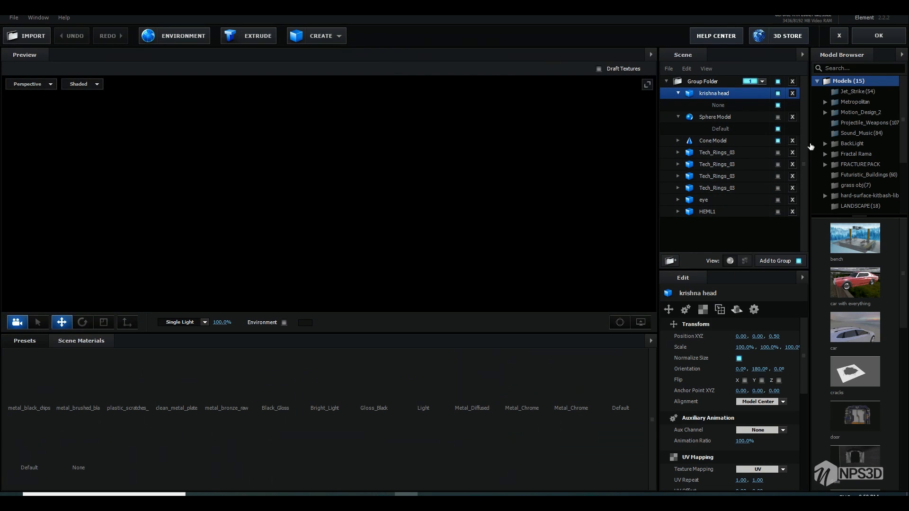
{"action": "left_click", "coordinate": [719, 106]}
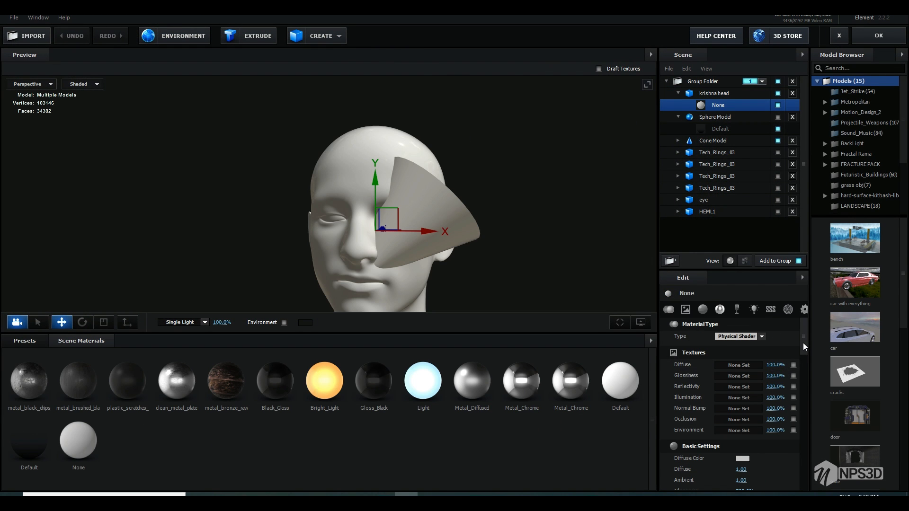
{"action": "left_click_drag", "start_coordinate": [803, 342], "coordinate": [800, 477]}
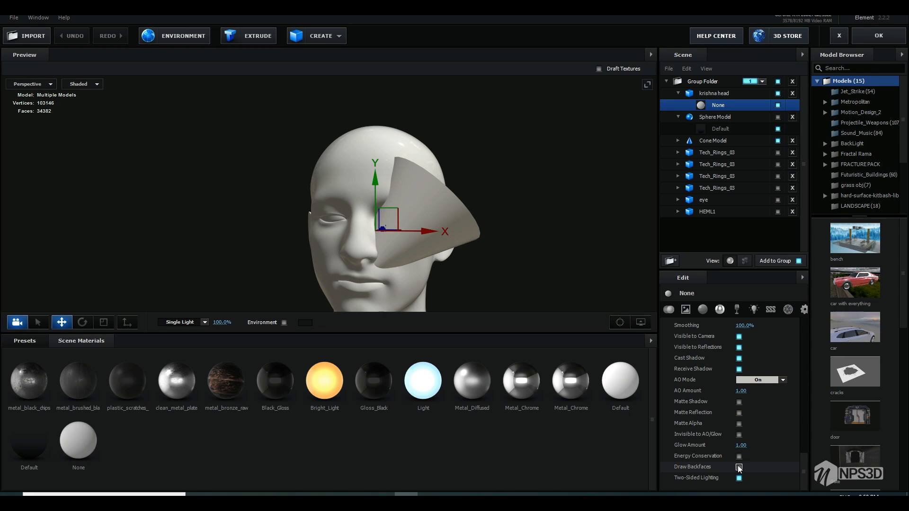
{"action": "left_click", "coordinate": [739, 467]}
{"action": "left_click", "coordinate": [739, 402]}
{"action": "left_click", "coordinate": [763, 379]}
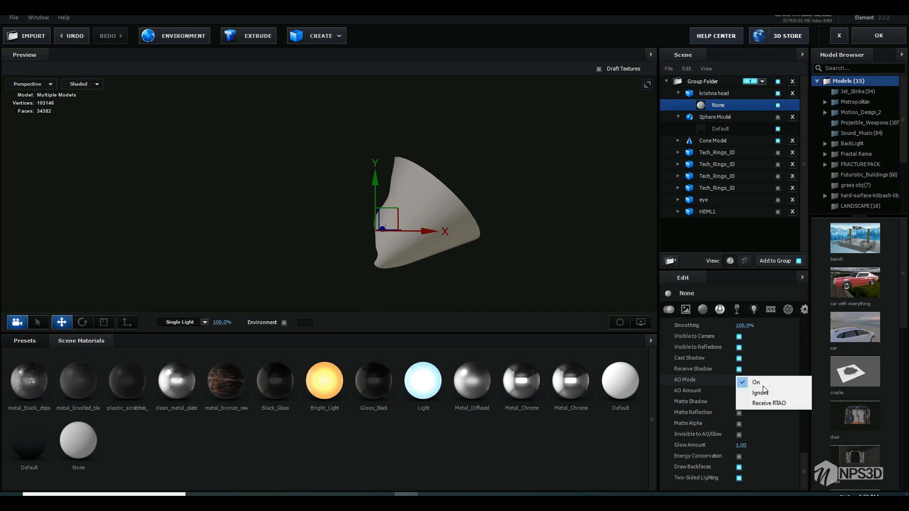
Step: Turn on Show AO in the scene preview and change its background to white to inspect the head's contact shading
{"action": "left_click", "coordinate": [641, 323]}
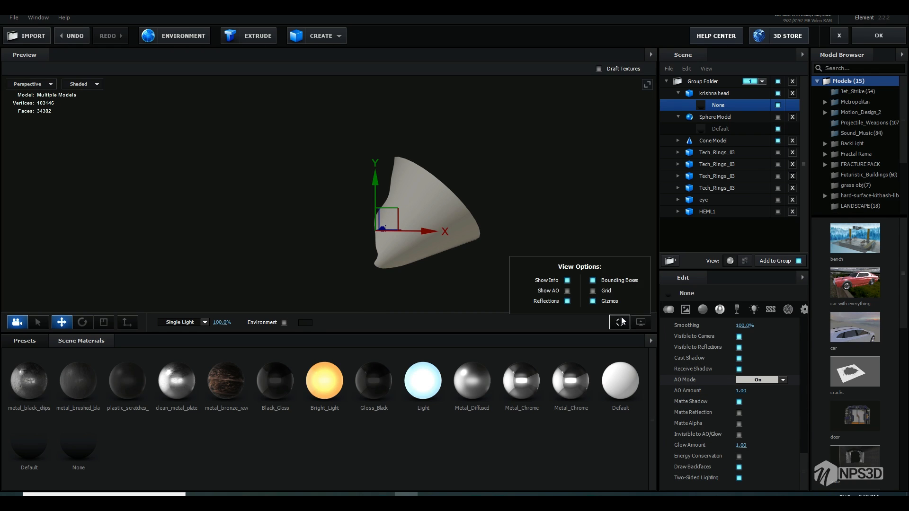
{"action": "left_click", "coordinate": [568, 291]}
{"action": "mouse_move", "coordinate": [493, 243]}
{"action": "left_mouse_down"}
{"action": "mouse_move", "coordinate": [501, 222]}
{"action": "mouse_move", "coordinate": [464, 255]}
{"action": "mouse_move", "coordinate": [453, 246]}
{"action": "left_mouse_up"}
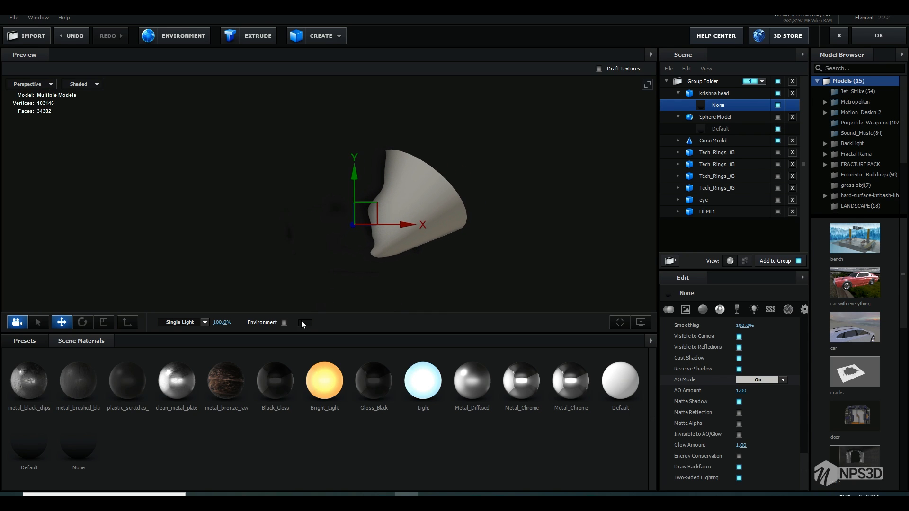
{"action": "left_click", "coordinate": [301, 322]}
{"action": "left_click_drag", "start_coordinate": [283, 303], "coordinate": [221, 277]}
{"action": "left_click", "coordinate": [379, 392]}
{"action": "left_click_drag", "start_coordinate": [467, 283], "coordinate": [476, 240]}
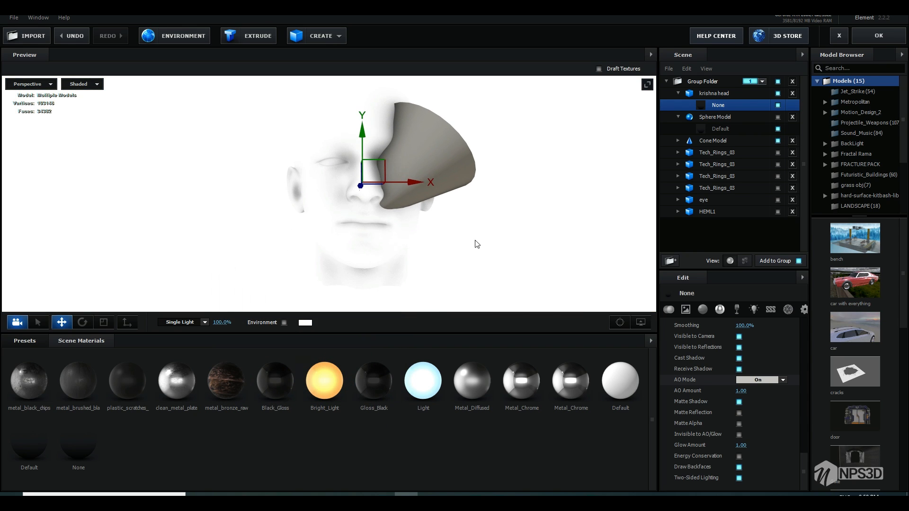
{"action": "mouse_move", "coordinate": [413, 206]}
{"action": "left_mouse_down"}
{"action": "mouse_move", "coordinate": [414, 233]}
{"action": "mouse_move", "coordinate": [372, 203]}
{"action": "mouse_move", "coordinate": [416, 222]}
{"action": "left_mouse_up"}
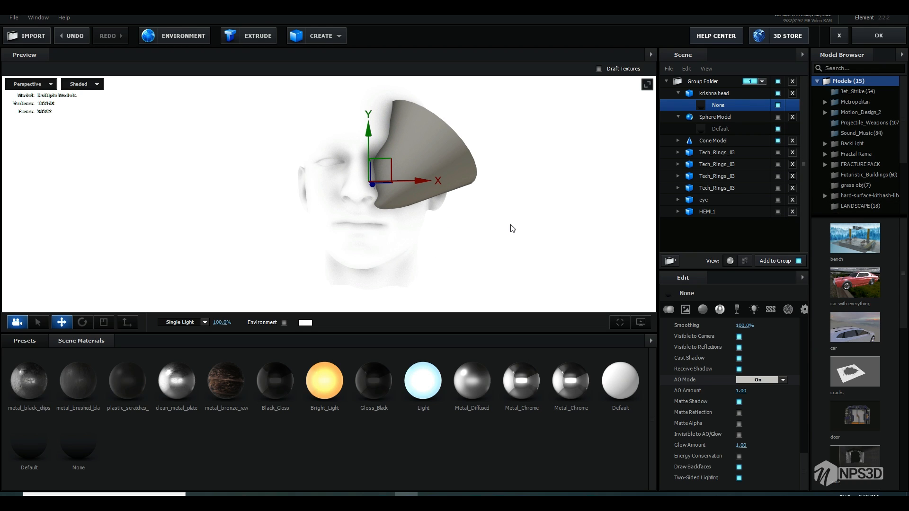
{"action": "left_click_drag", "start_coordinate": [511, 228], "coordinate": [389, 206]}
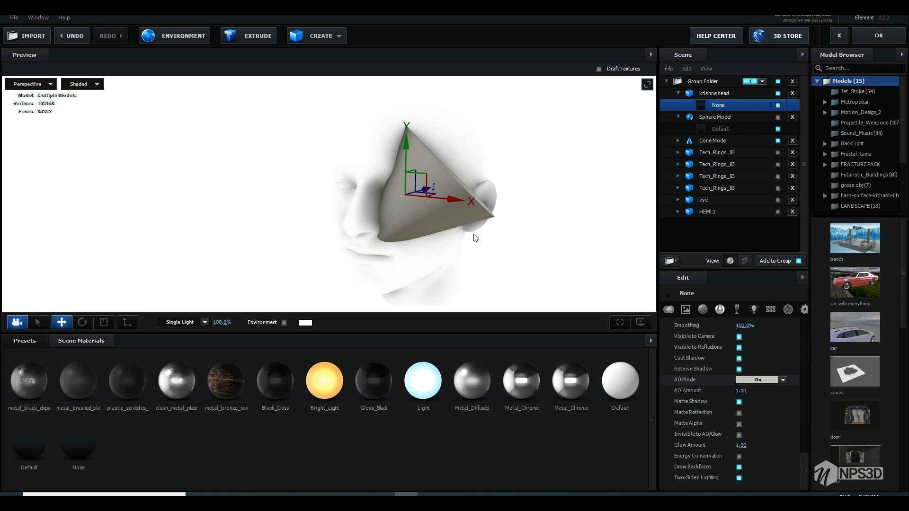
{"action": "mouse_move", "coordinate": [474, 235]}
{"action": "left_mouse_down"}
{"action": "mouse_move", "coordinate": [464, 234]}
{"action": "mouse_move", "coordinate": [473, 232]}
{"action": "left_mouse_up"}
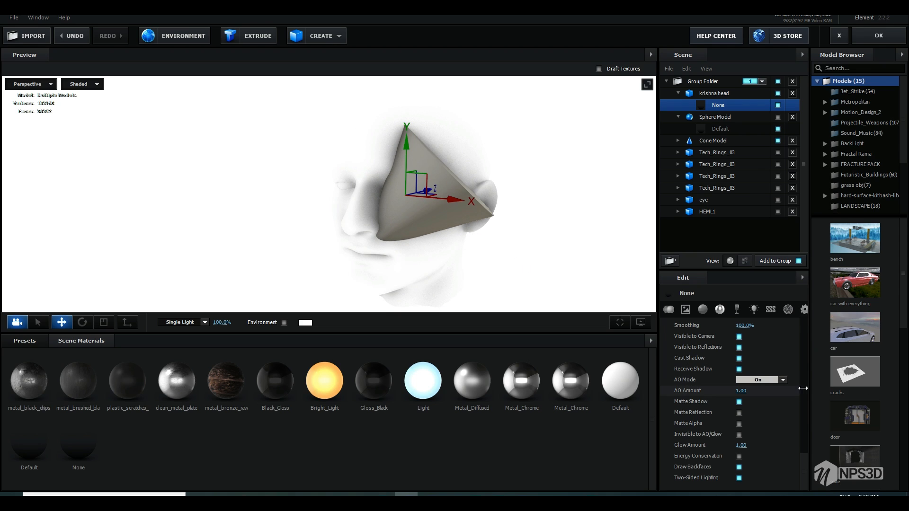
Step: Set the head material's AO Mode to Receive RTAO and apply the scene
{"action": "left_click", "coordinate": [774, 380]}
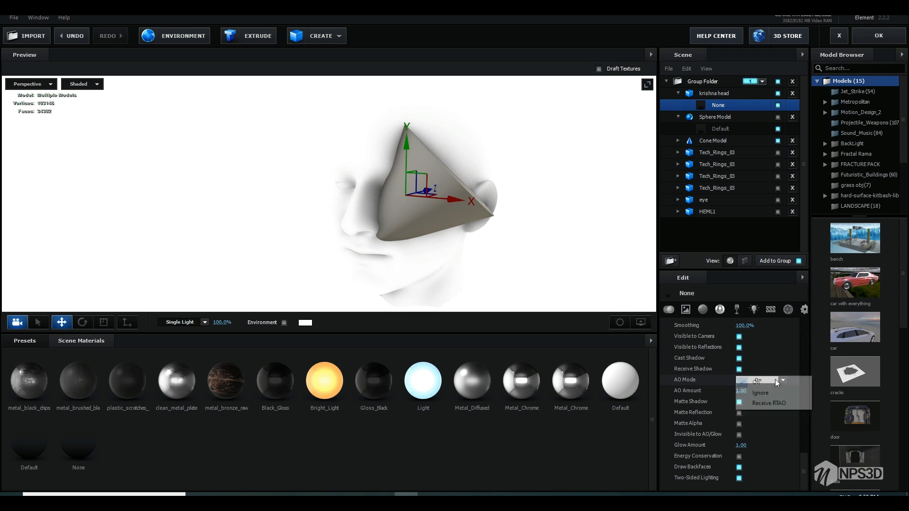
{"action": "left_click", "coordinate": [759, 403]}
{"action": "left_click", "coordinate": [871, 40]}
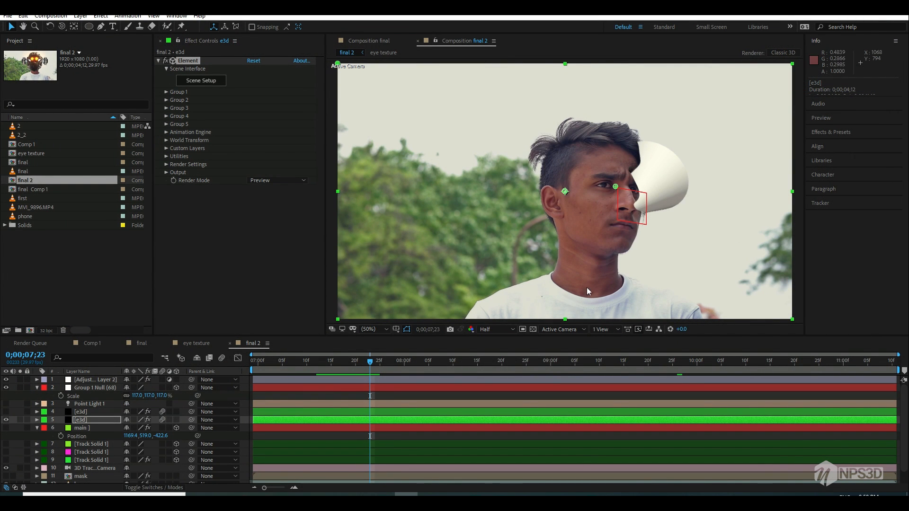
Step: Check how the head masks the cone at several frames up to 0;00;11;04
{"action": "left_click_drag", "start_coordinate": [529, 370], "coordinate": [602, 370]}
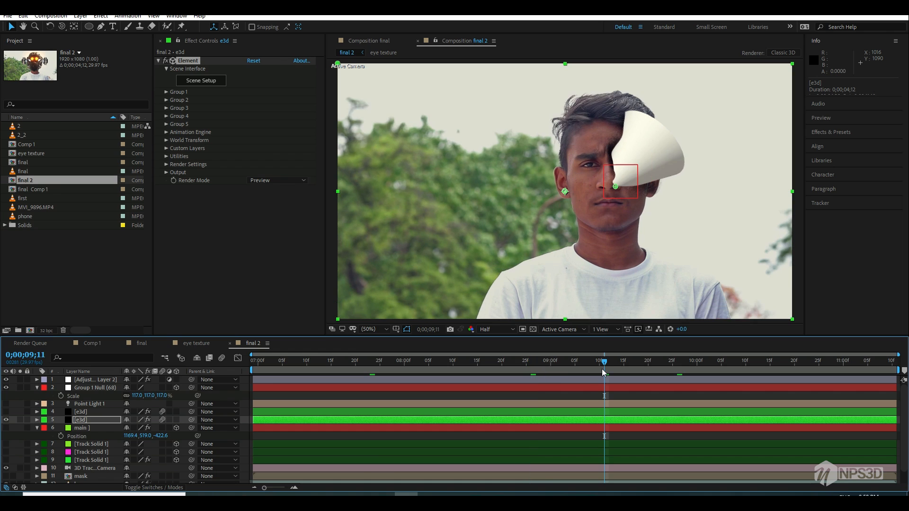
{"action": "left_click", "coordinate": [633, 372]}
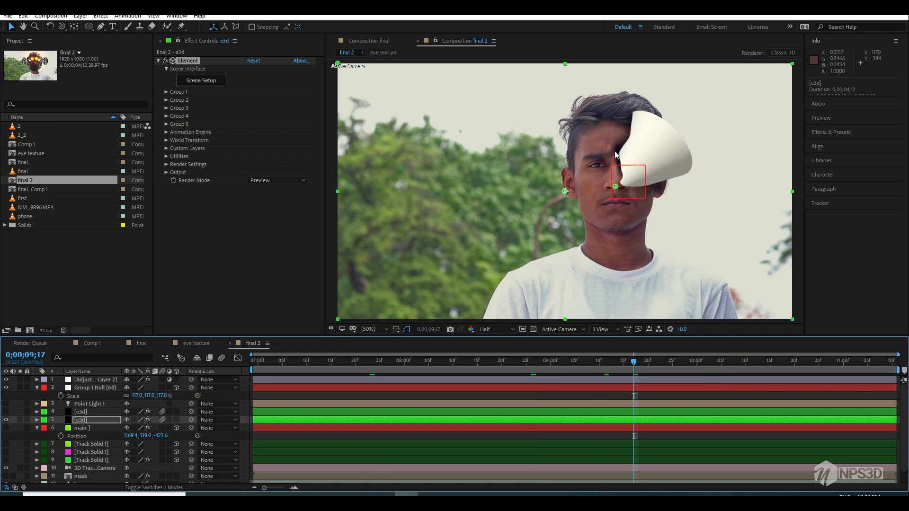
{"action": "left_click", "coordinate": [726, 369]}
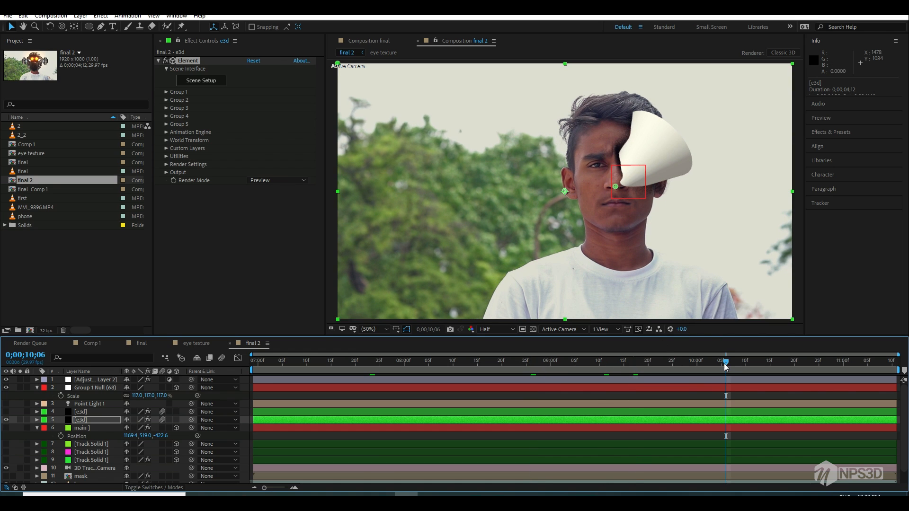
{"action": "left_click_drag", "start_coordinate": [771, 367], "coordinate": [863, 368]}
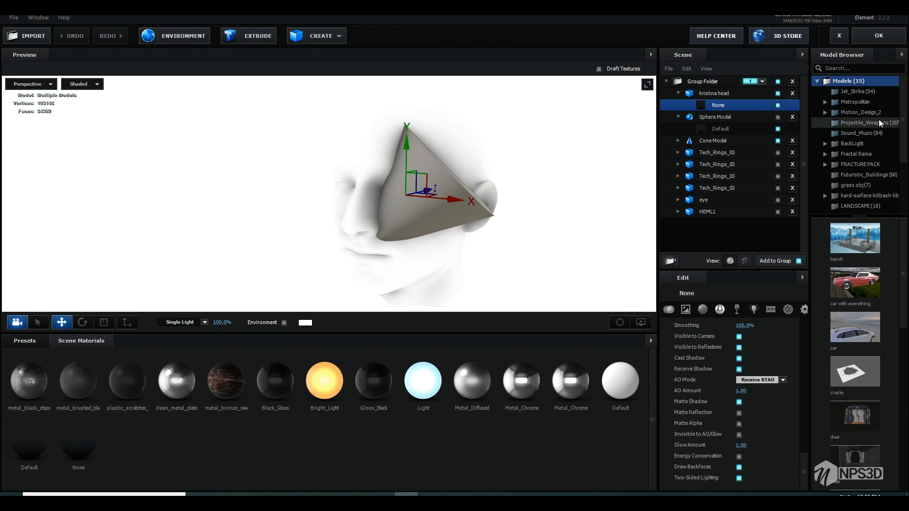
Step: Add Hinge_01 from the Motion_Design_2 Hinges models to the scene and hide the Cone Model
{"action": "double_click", "coordinate": [879, 114]}
{"action": "scroll", "coordinate": [880, 142], "scroll_direction": "down", "scroll_amount": 5}
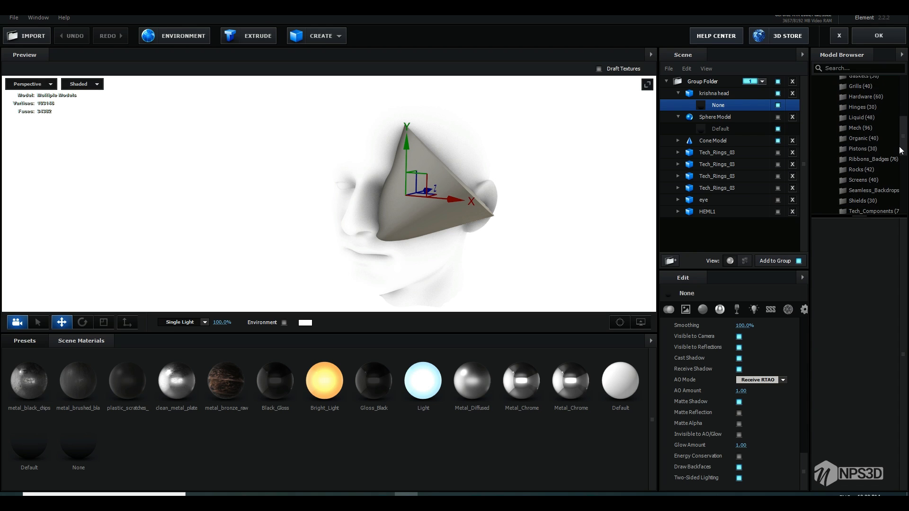
{"action": "left_click", "coordinate": [868, 126]}
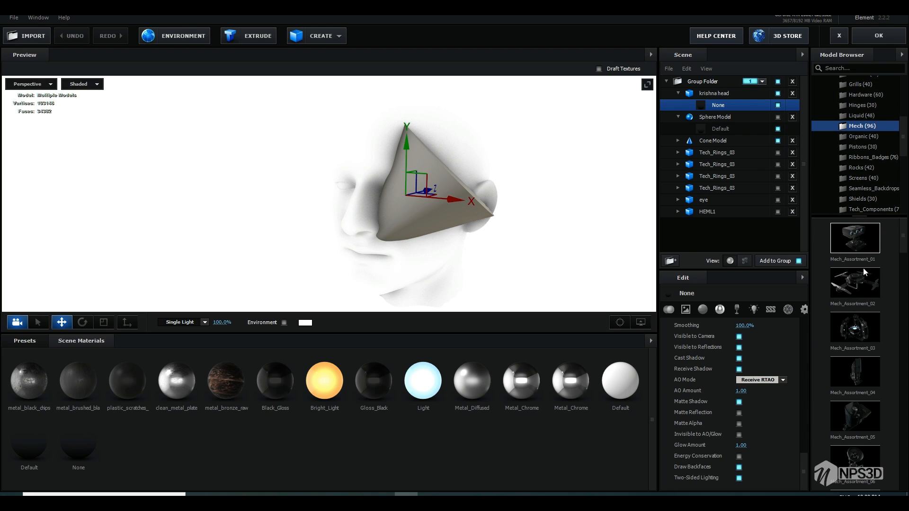
{"action": "left_click", "coordinate": [868, 105]}
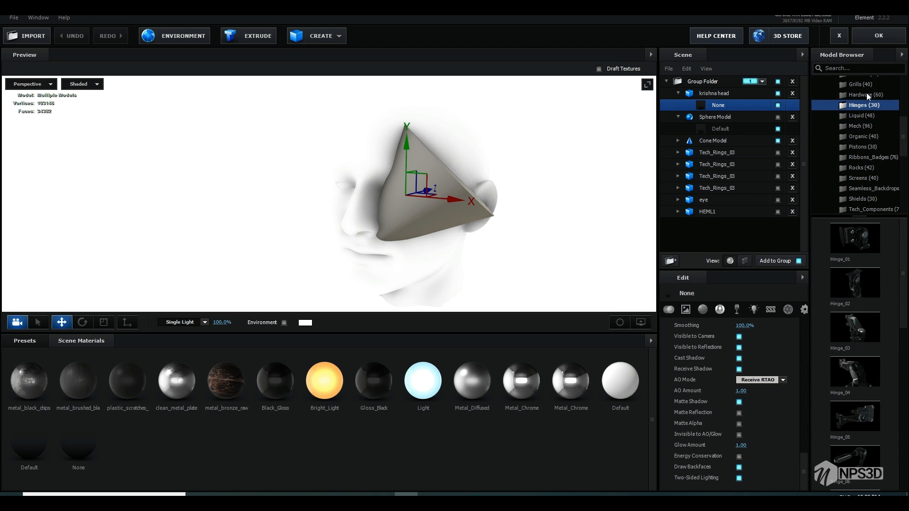
{"action": "left_click", "coordinate": [869, 242]}
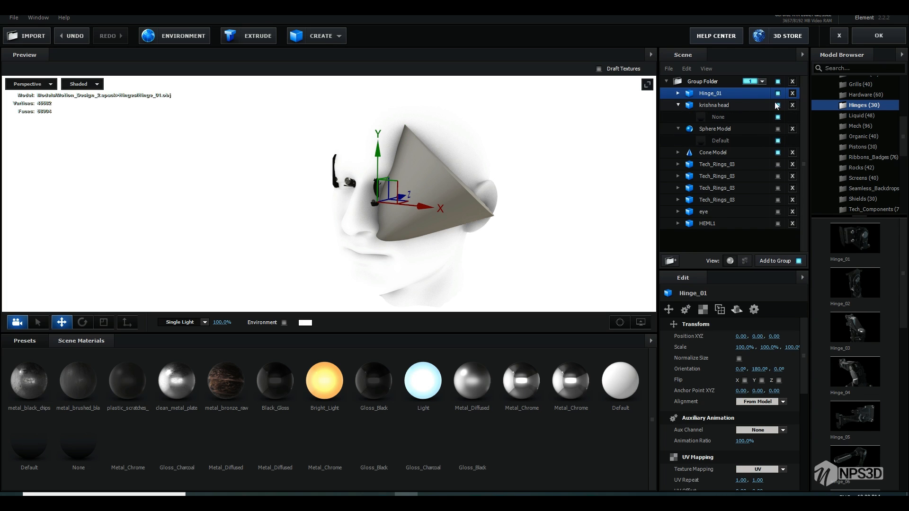
{"action": "left_click", "coordinate": [777, 152]}
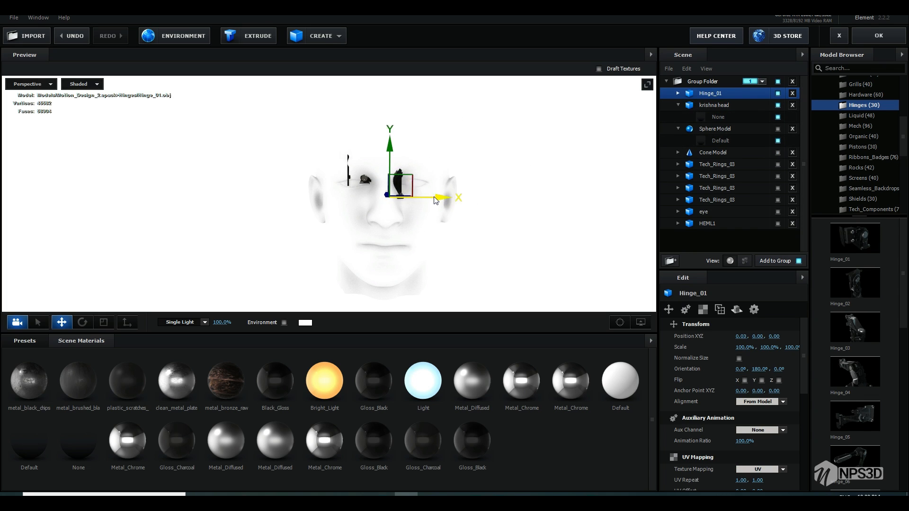
Step: Move Hinge_01 beside the head's ear to position 0.71, 0.00, 0.28 and apply the scene
{"action": "left_click_drag", "start_coordinate": [439, 197], "coordinate": [524, 199]}
{"action": "mouse_move", "coordinate": [480, 227]}
{"action": "left_mouse_down"}
{"action": "mouse_move", "coordinate": [413, 237]}
{"action": "mouse_move", "coordinate": [481, 217]}
{"action": "left_mouse_up"}
{"action": "left_click_drag", "start_coordinate": [369, 233], "coordinate": [439, 220]}
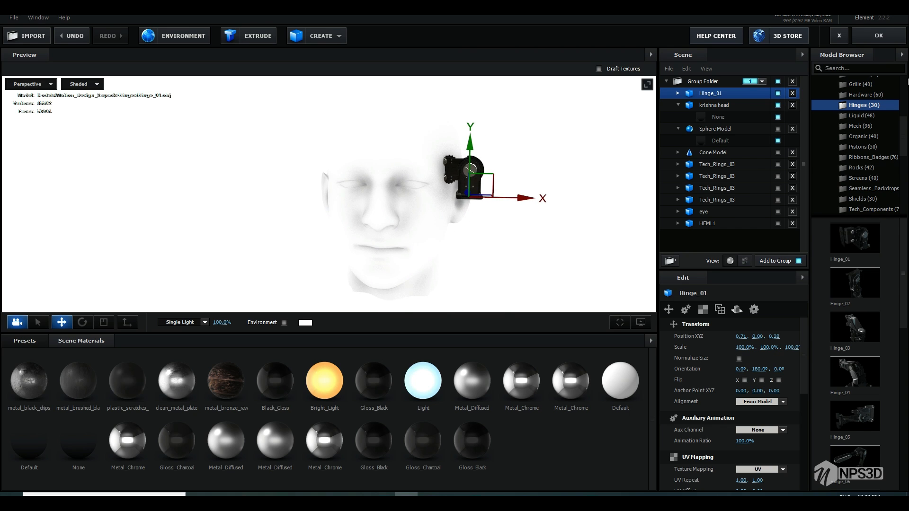
{"action": "left_click", "coordinate": [879, 35]}
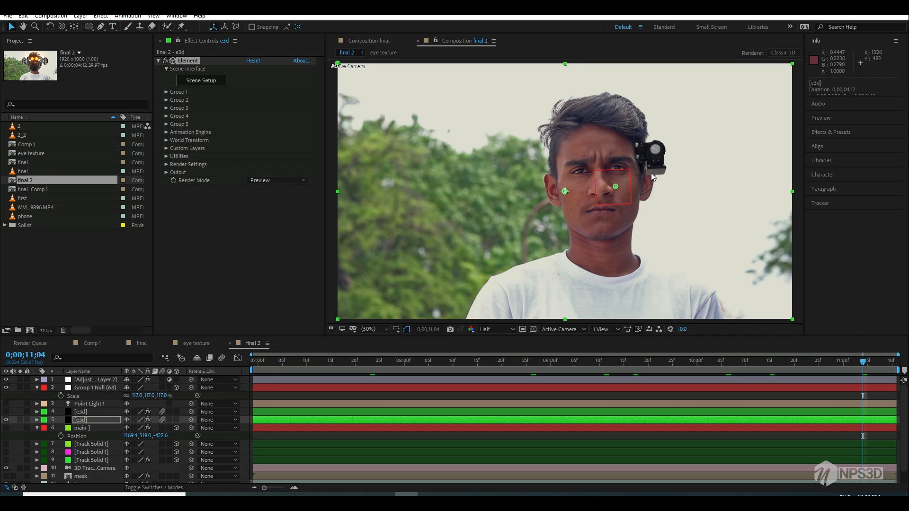
Step: Set the Element effect's Render Mode to Full Render and the composition viewer's resolution to Full
{"action": "left_click", "coordinate": [262, 178]}
{"action": "left_click", "coordinate": [275, 189]}
{"action": "left_click", "coordinate": [497, 329]}
{"action": "left_click", "coordinate": [490, 363]}
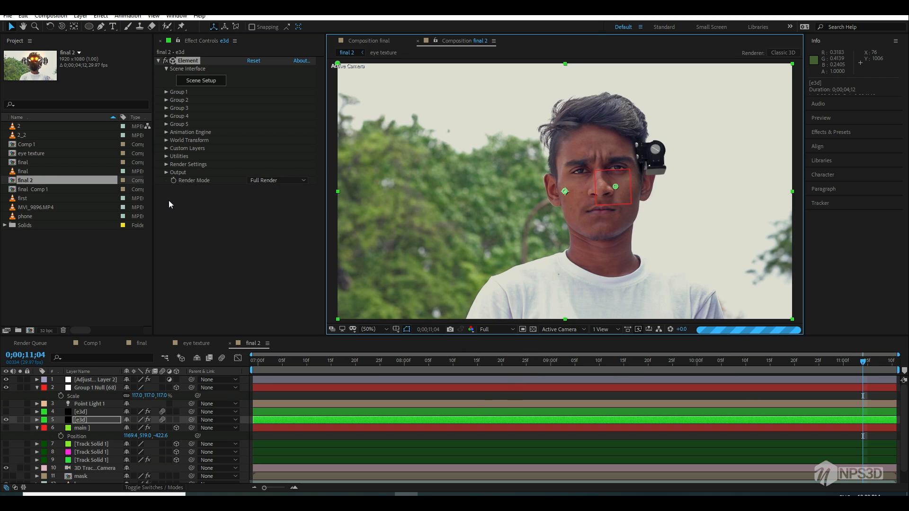
Step: Expand Element's Ambient Occlusion render settings and set RTAO Gamma to 1.3
{"action": "left_click", "coordinate": [166, 164]}
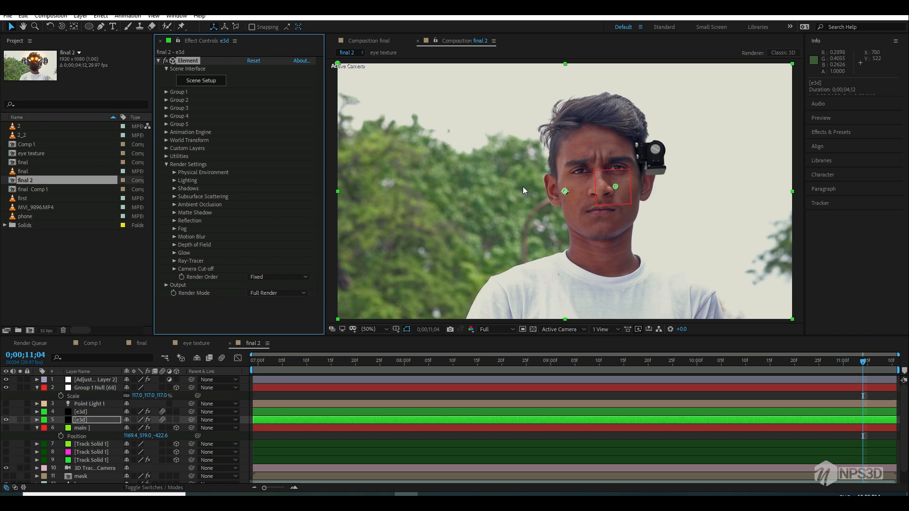
{"action": "left_click", "coordinate": [173, 204]}
{"action": "scroll", "coordinate": [172, 205], "scroll_direction": "down", "scroll_amount": 1}
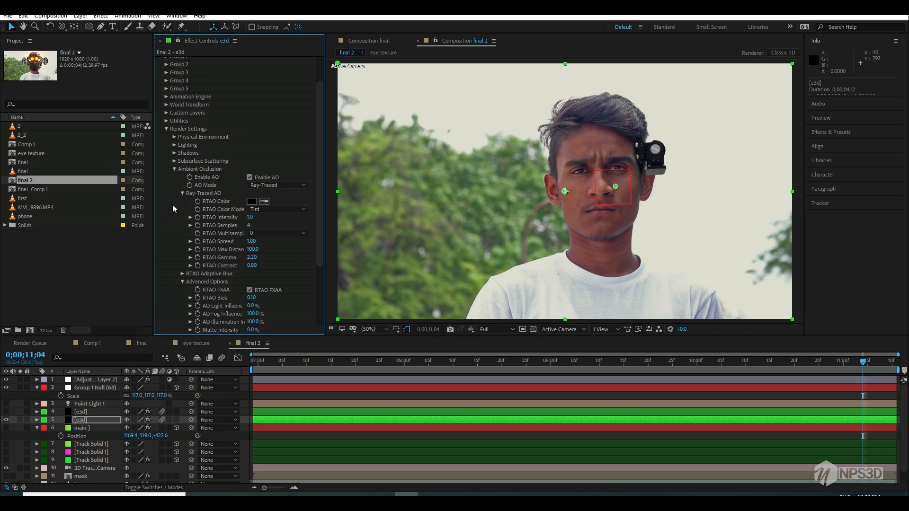
{"action": "left_click", "coordinate": [174, 169]}
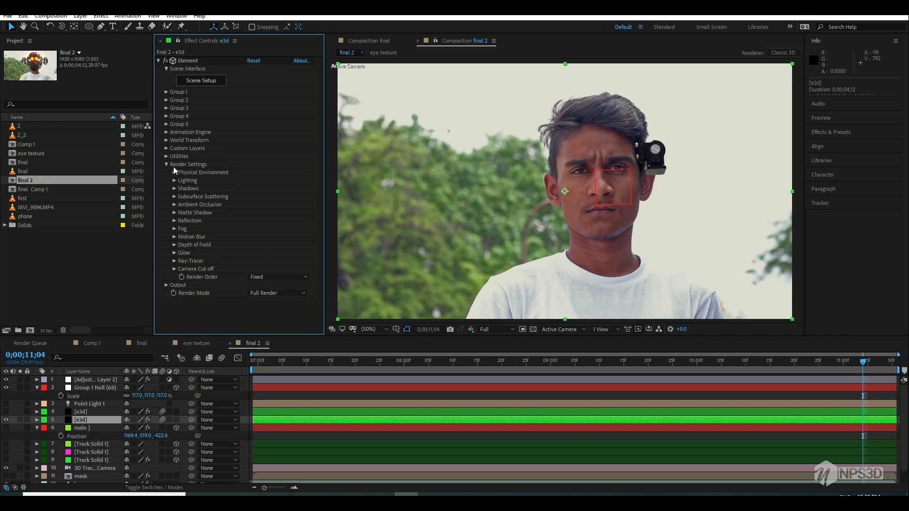
{"action": "left_click", "coordinate": [174, 205]}
{"action": "scroll", "coordinate": [177, 204], "scroll_direction": "down", "scroll_amount": 1}
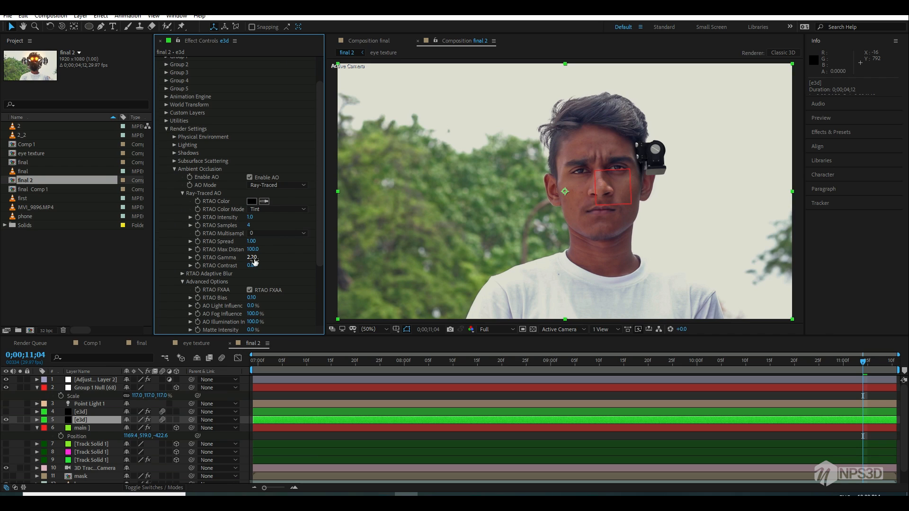
{"action": "left_click", "coordinate": [252, 257]}
{"action": "left_click", "coordinate": [282, 260]}
{"action": "left_click", "coordinate": [252, 259]}
{"action": "type", "text": "1.3"}
{"action": "key", "text": "Return"}
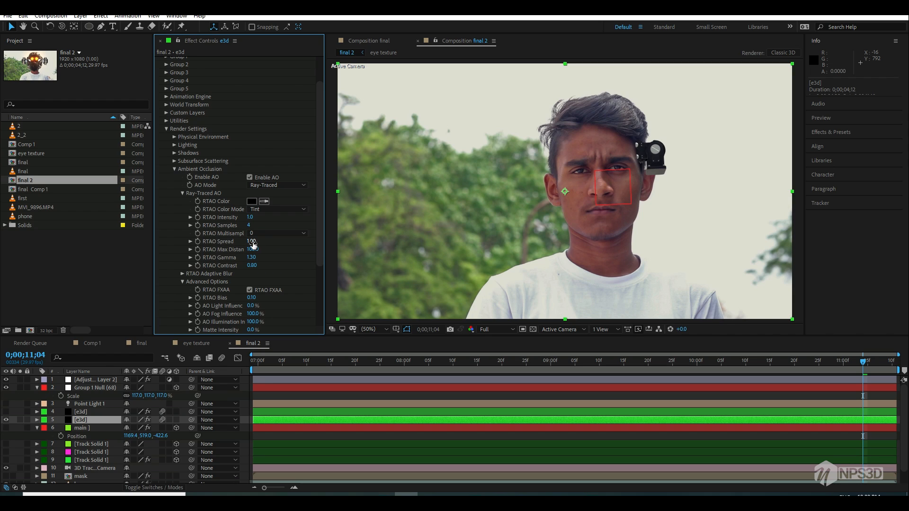
Step: Set RTAO Spread to 0.50 and preview the final 2 composition from 0;00;06;29
{"action": "left_click", "coordinate": [252, 242]}
{"action": "left_click", "coordinate": [276, 249]}
{"action": "left_click_drag", "start_coordinate": [283, 362], "coordinate": [211, 377]}
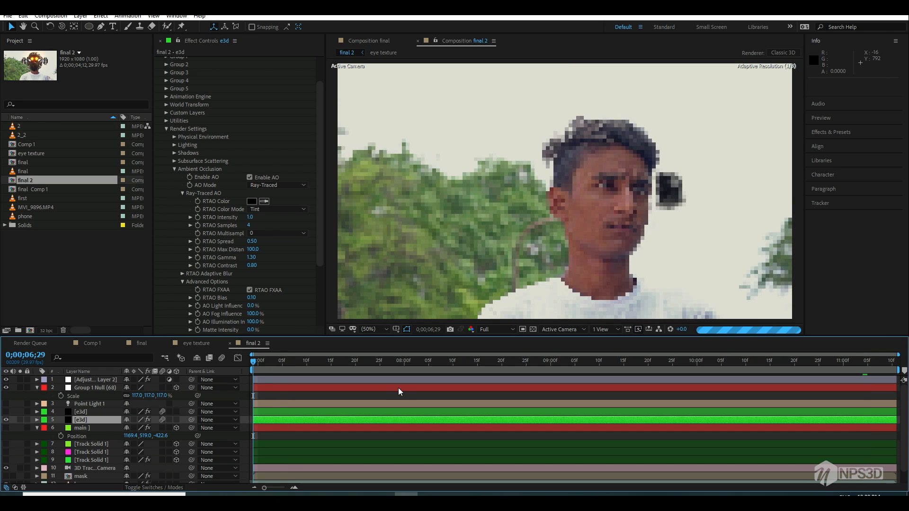
{"action": "key", "text": "space"}
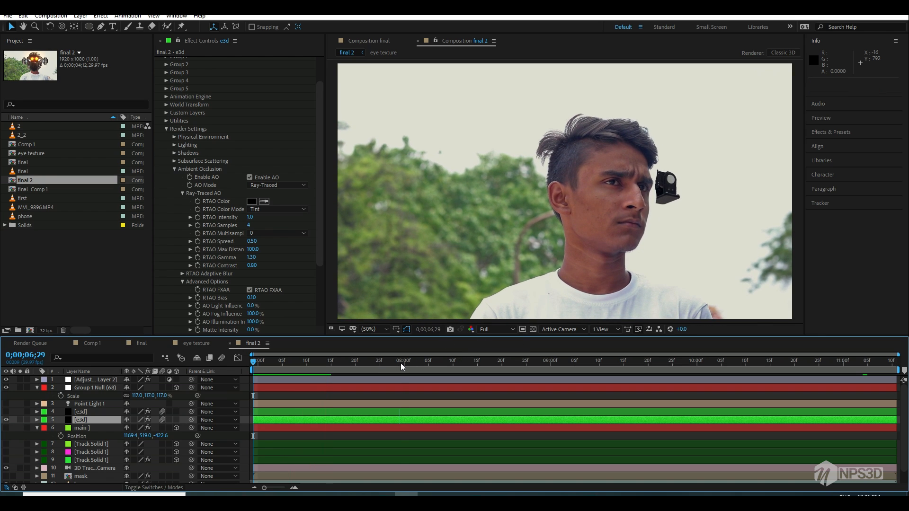
{"action": "key", "text": "space"}
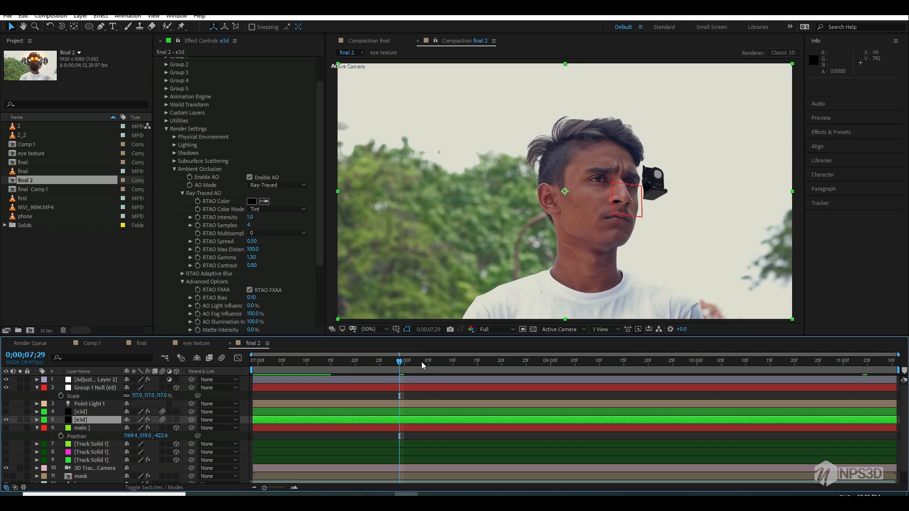
Step: Move to 0;00;08;16, set the viewer resolution to Half and play back the hinge shot from there
{"action": "left_click", "coordinate": [444, 365]}
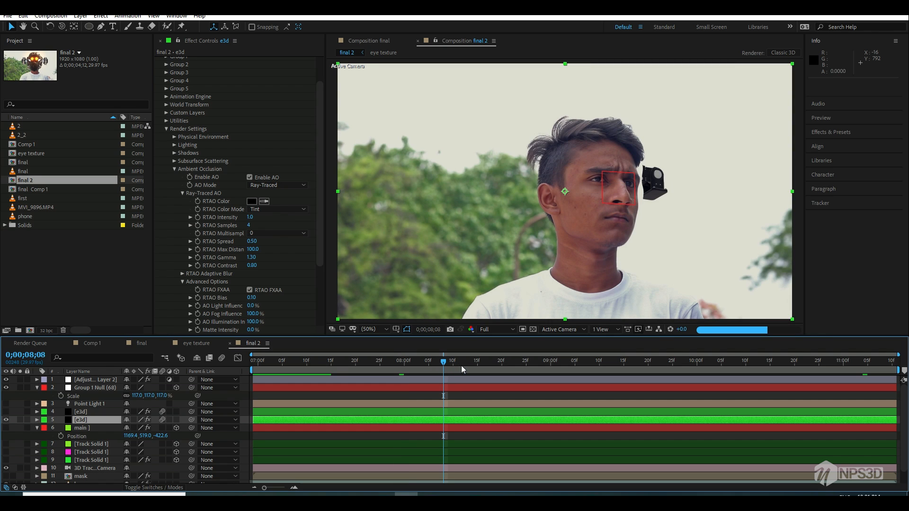
{"action": "left_click", "coordinate": [481, 367]}
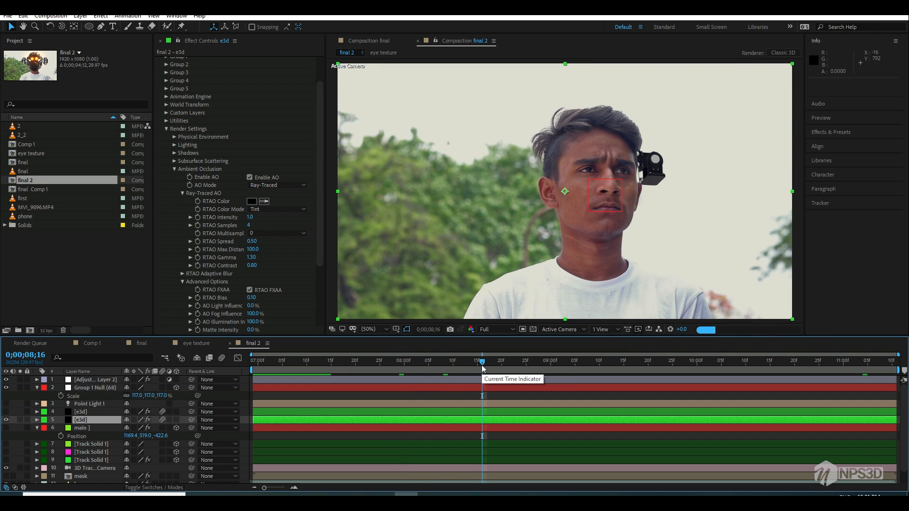
{"action": "left_click", "coordinate": [493, 329]}
{"action": "left_click", "coordinate": [497, 363]}
{"action": "key", "text": "space"}
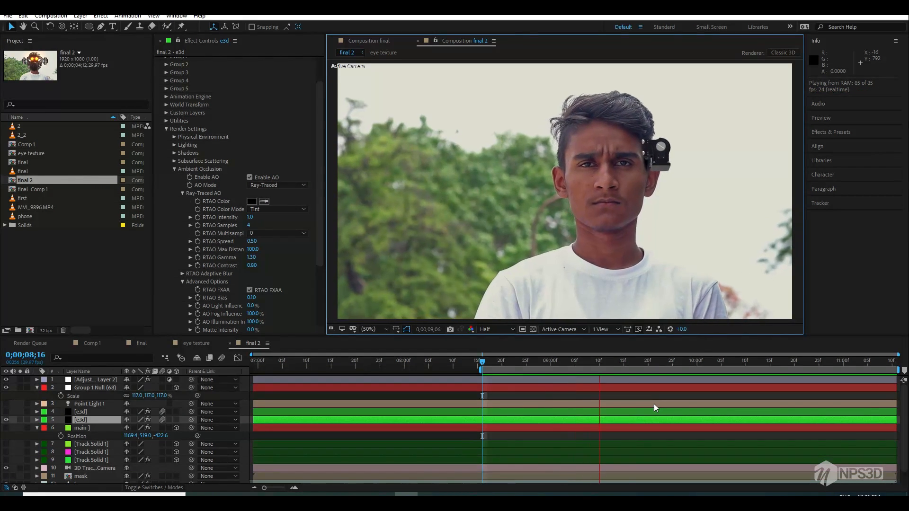
Step: Switch to the final composition with the robot helmet and preview it from its first frame
{"action": "left_click", "coordinate": [196, 343]}
{"action": "left_click", "coordinate": [145, 344]}
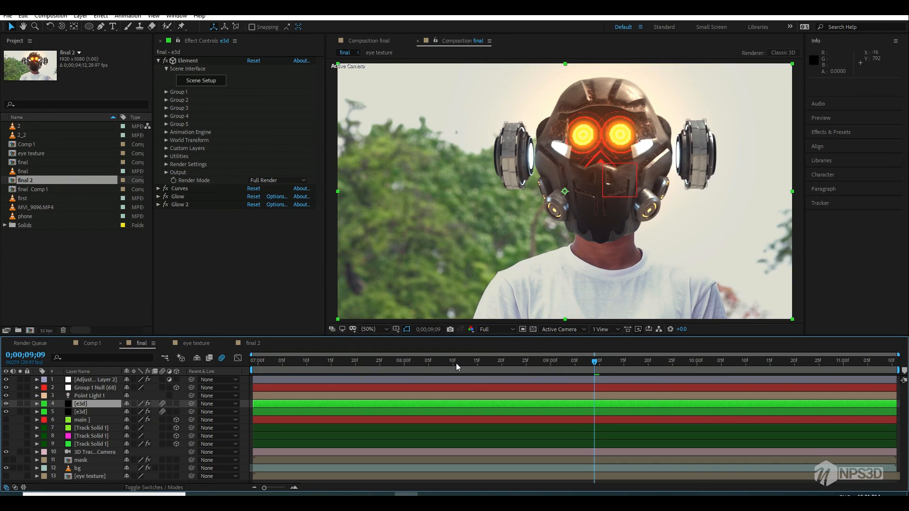
{"action": "key", "text": "space"}
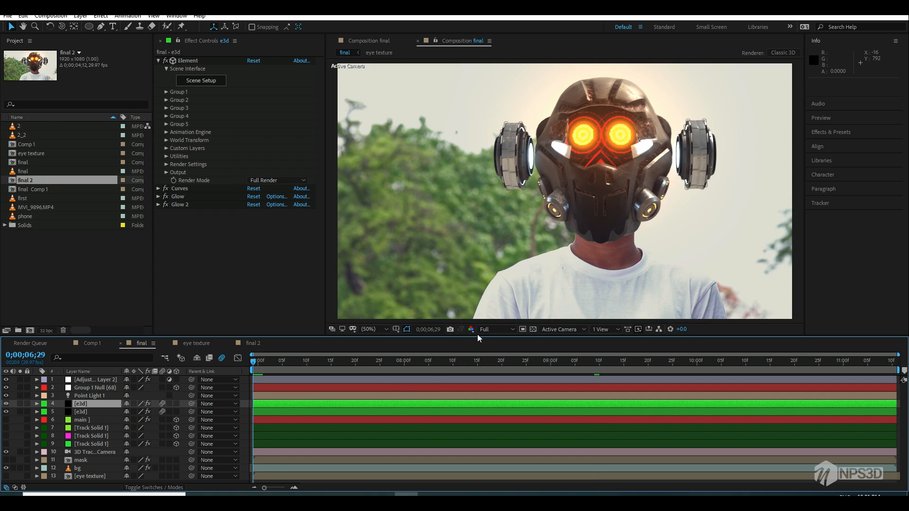
{"action": "key", "text": "space"}
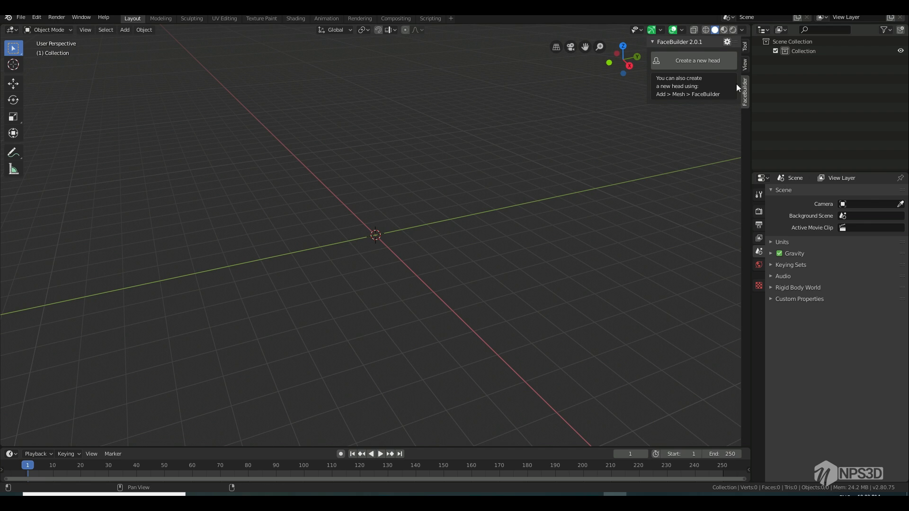
{"action": "left_click", "coordinate": [706, 61]}
{"action": "key", "text": "n"}
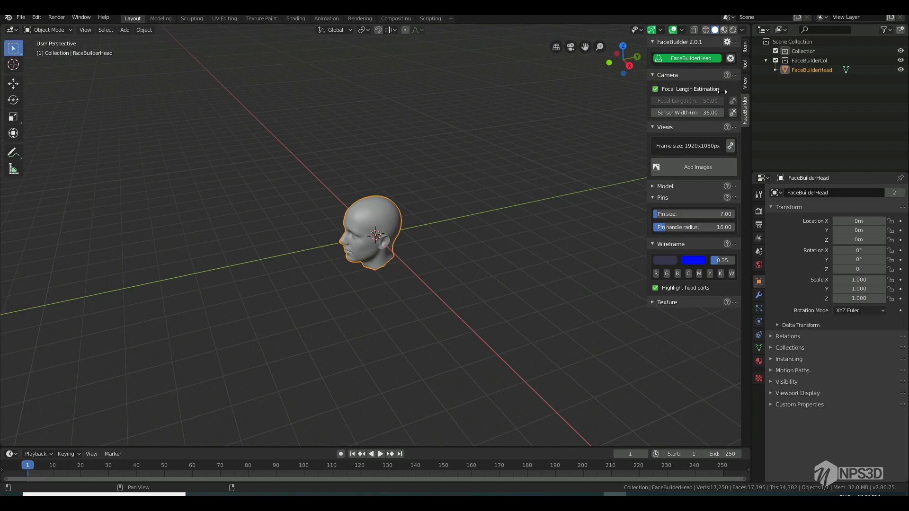
{"action": "left_click", "coordinate": [731, 60]}
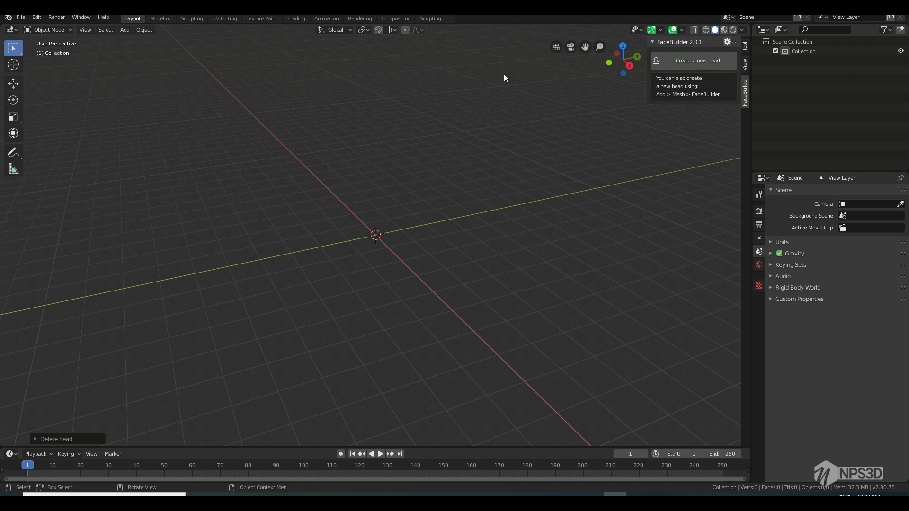
Step: Create a new FaceBuilder head and open the file selection for adding its view images
{"action": "left_click", "coordinate": [709, 63]}
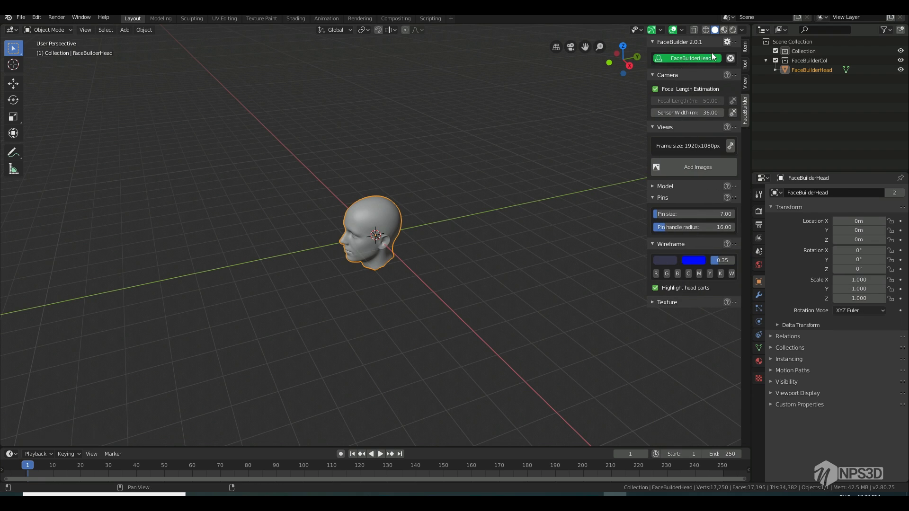
{"action": "left_click", "coordinate": [732, 61]}
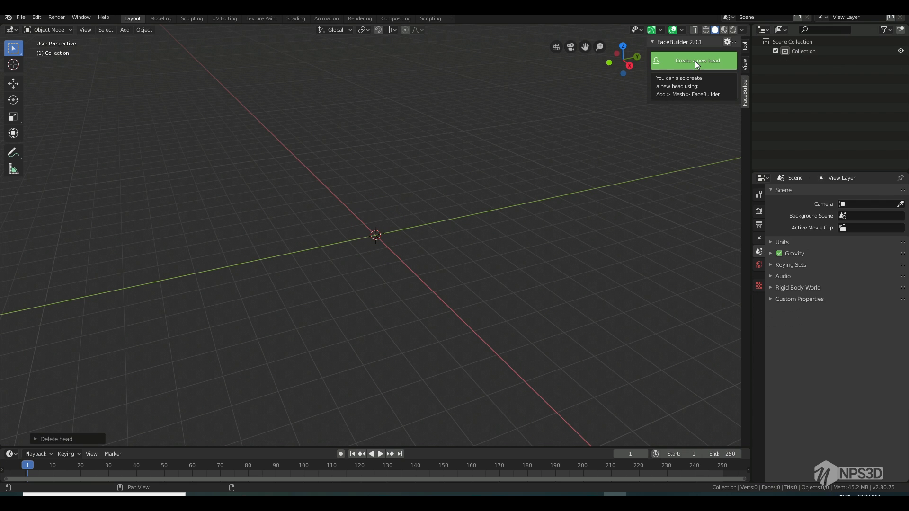
{"action": "key", "text": "ctrl+z"}
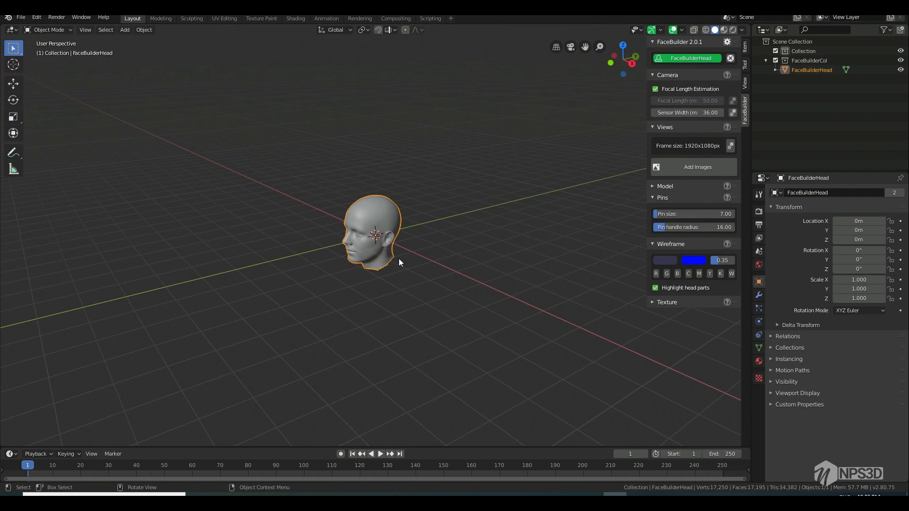
{"action": "scroll", "coordinate": [558, 201], "scroll_direction": "up", "scroll_amount": 5}
{"action": "left_click_drag", "start_coordinate": [461, 270], "coordinate": [496, 274]}
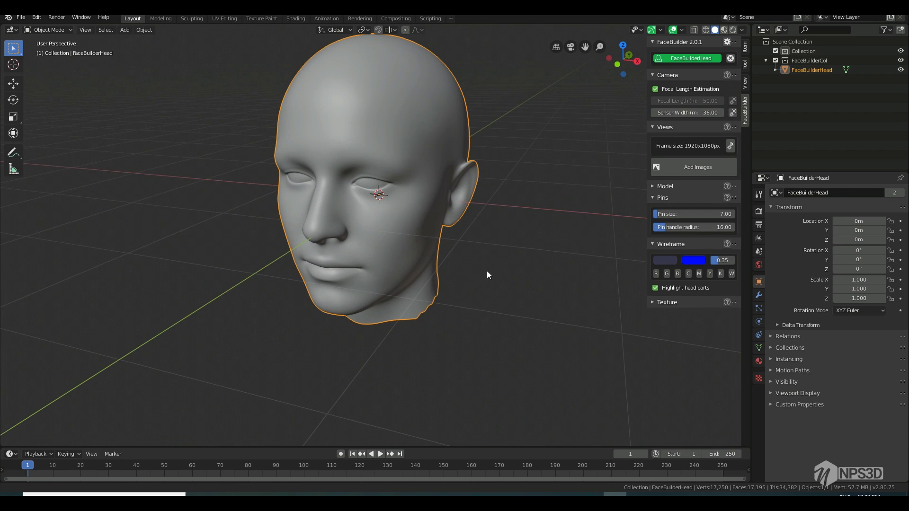
{"action": "left_click", "coordinate": [697, 168]}
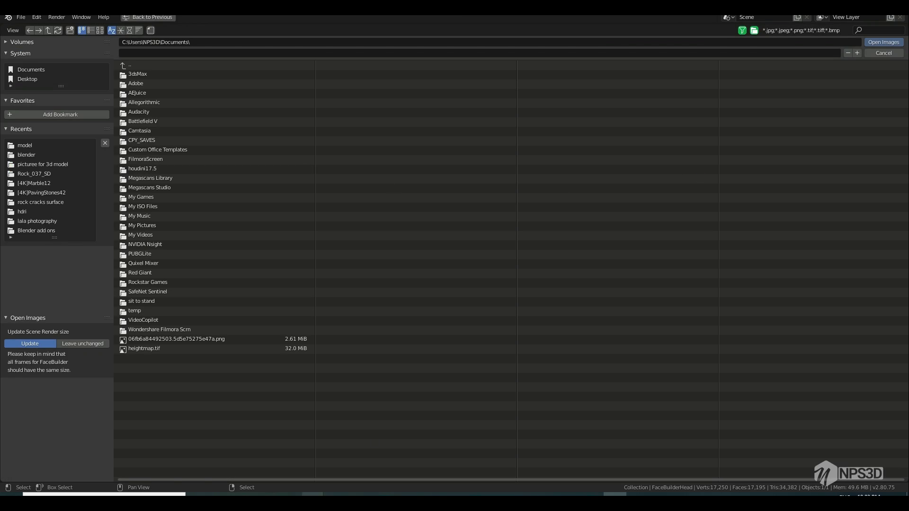
Step: Switch to the Photos app and look through the portrait photos taken from the front and side angles
{"action": "left_click", "coordinate": [342, 470]}
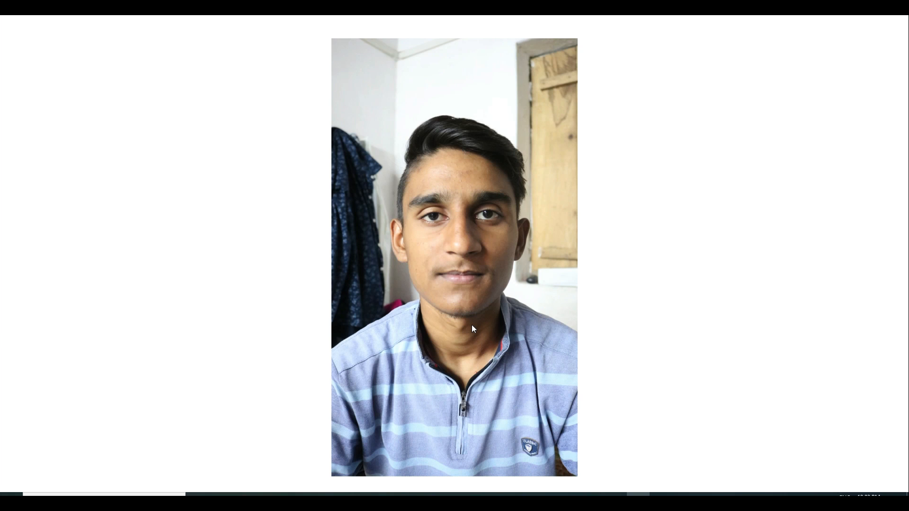
{"action": "key", "text": "Right"}
{"action": "key", "text": "Right"}
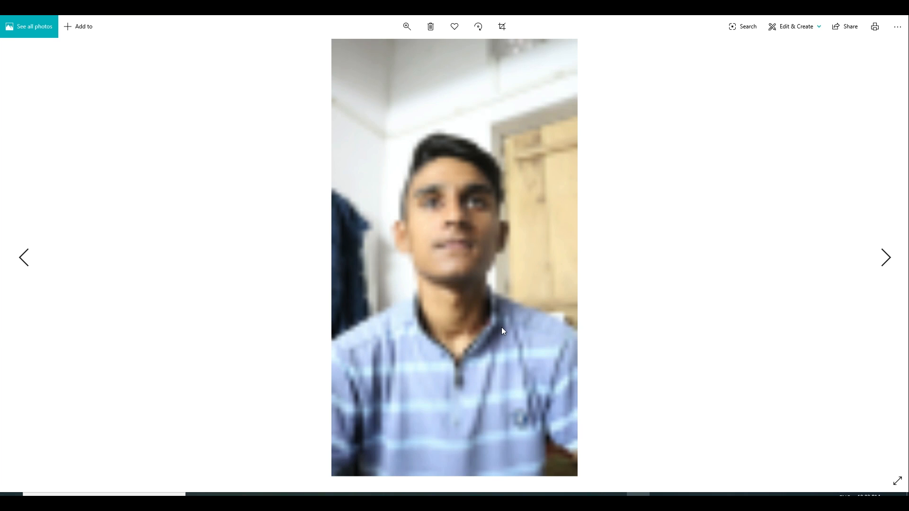
{"action": "key", "text": "Right"}
{"action": "key", "text": "Right"}
{"action": "key", "text": "Right"}
{"action": "key", "text": "Right"}
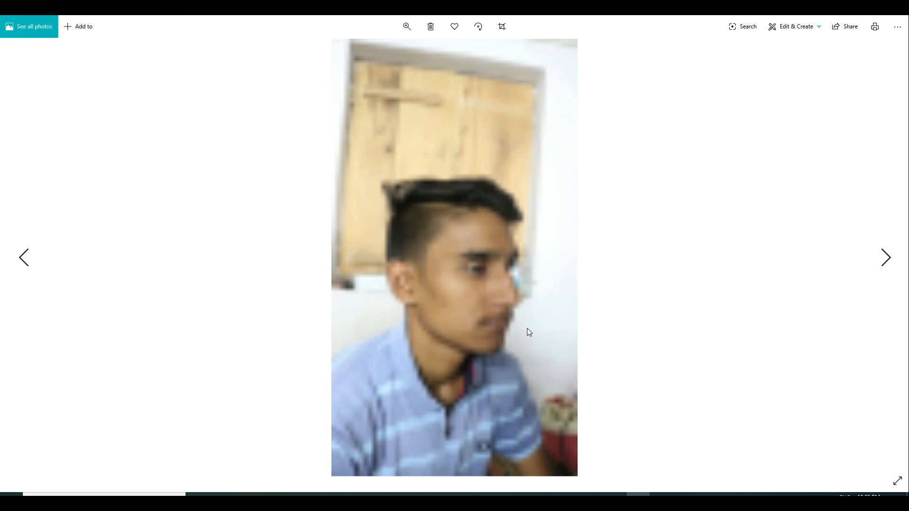
{"action": "key", "text": "Right"}
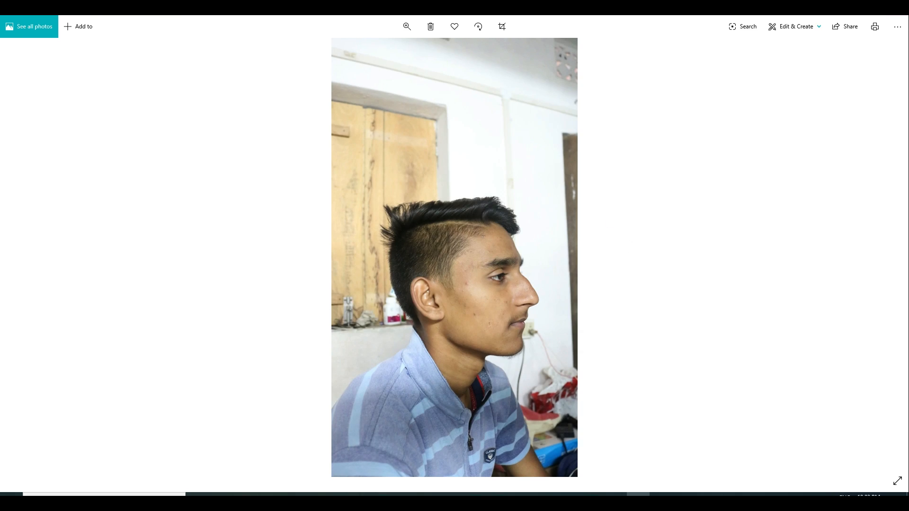
Step: Copy the path of the lala photography folder from File Explorer and open that folder in Blender's file browser
{"action": "left_click", "coordinate": [897, 7]}
{"action": "left_click", "coordinate": [768, 389], "text": "shift"}
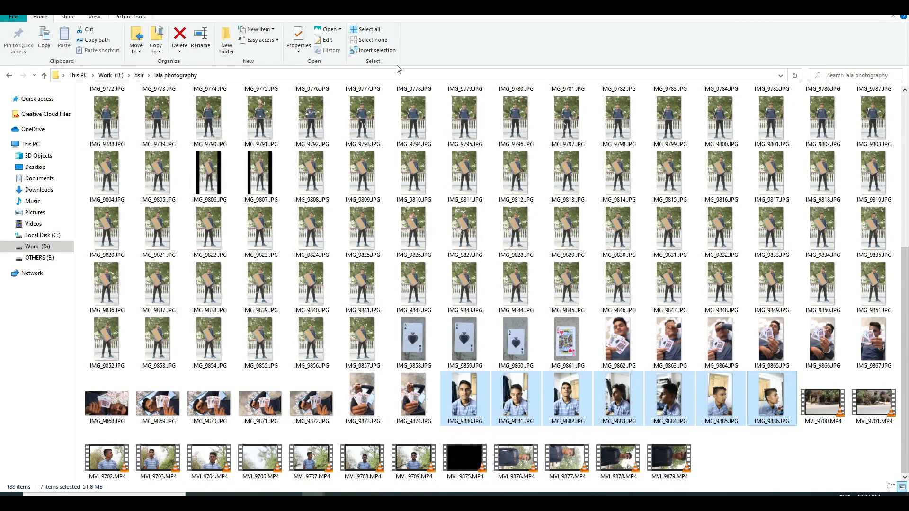
{"action": "left_click", "coordinate": [401, 79]}
{"action": "key", "text": "ctrl+c"}
{"action": "key", "text": "alt+Tab"}
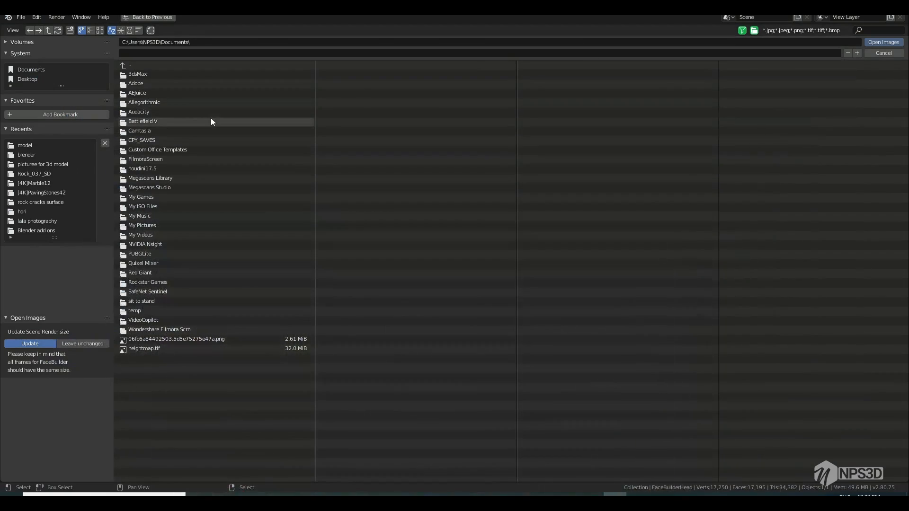
{"action": "left_click", "coordinate": [200, 41]}
{"action": "key", "text": "ctrl+v"}
{"action": "key", "text": "Return"}
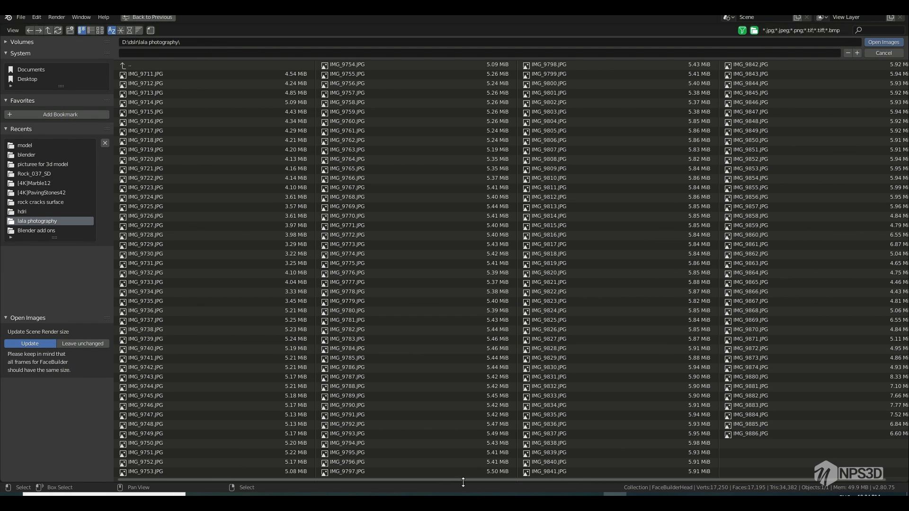
Step: Check the portrait file names in File Explorer, then load IMG_9880.JPG through IMG_9886.JPG as FaceBuilder views
{"action": "mouse_move", "coordinate": [348, 495]}
{"action": "left_click", "coordinate": [362, 472]}
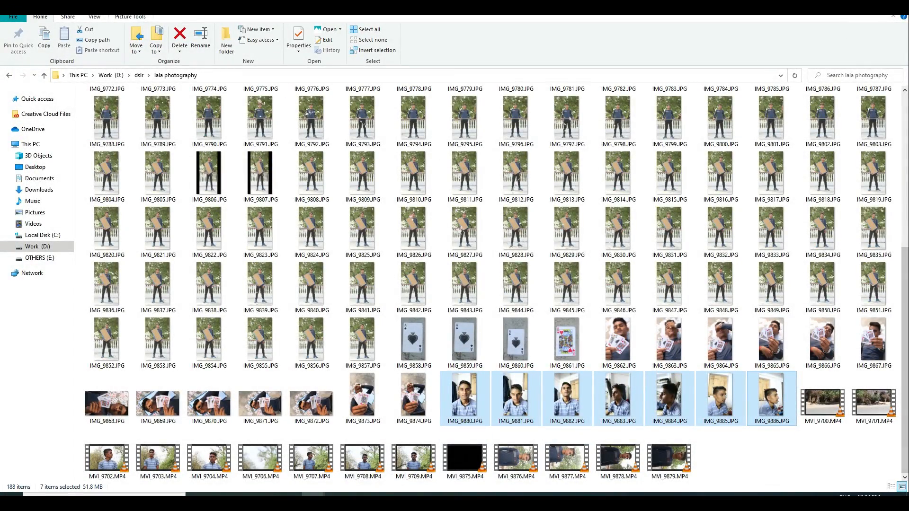
{"action": "left_click", "coordinate": [853, 5]}
{"action": "left_click", "coordinate": [767, 436]}
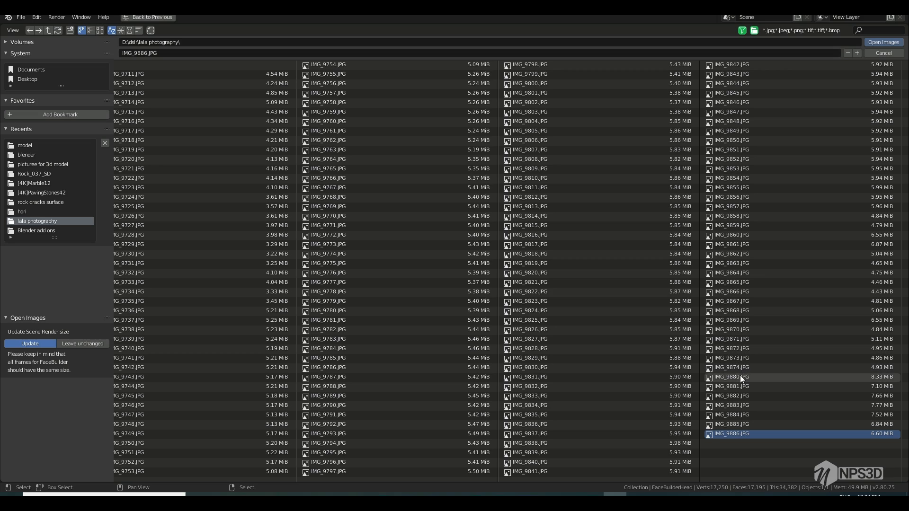
{"action": "left_click_drag", "start_coordinate": [740, 376], "coordinate": [749, 424]}
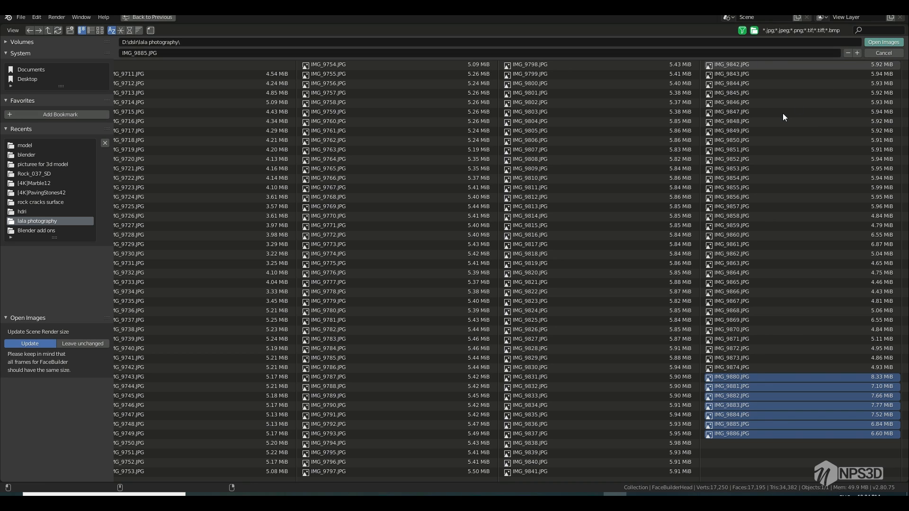
{"action": "left_click", "coordinate": [883, 42]}
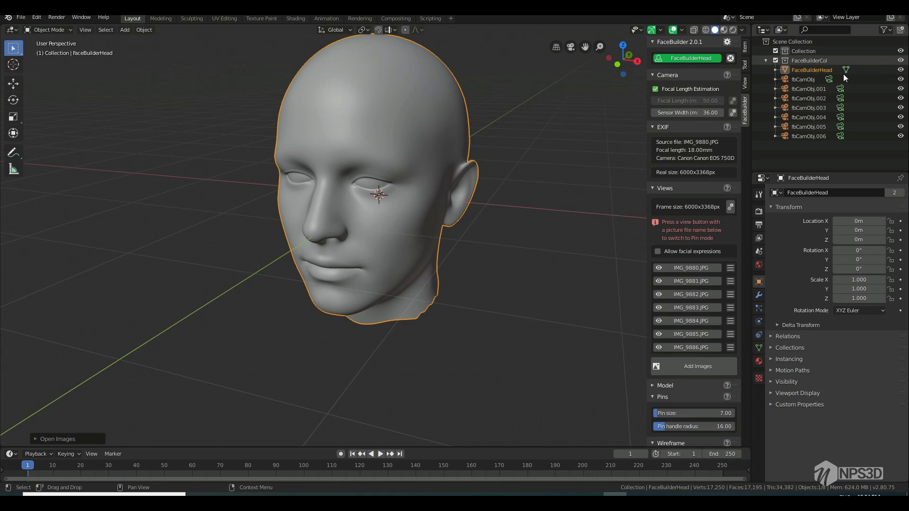
Step: Enter Pin mode for IMG_9880.JPG and rotate the photo views clockwise until the portraits stand upright
{"action": "left_click", "coordinate": [684, 268]}
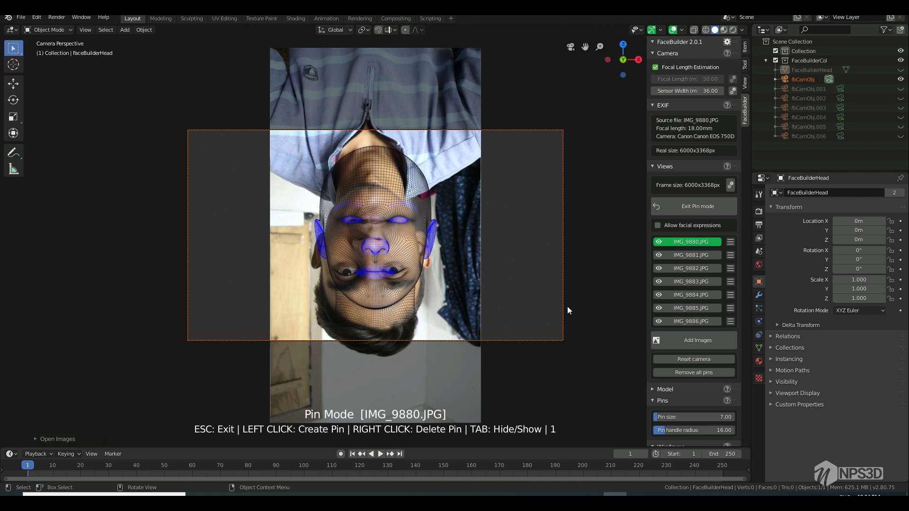
{"action": "left_click", "coordinate": [730, 243]}
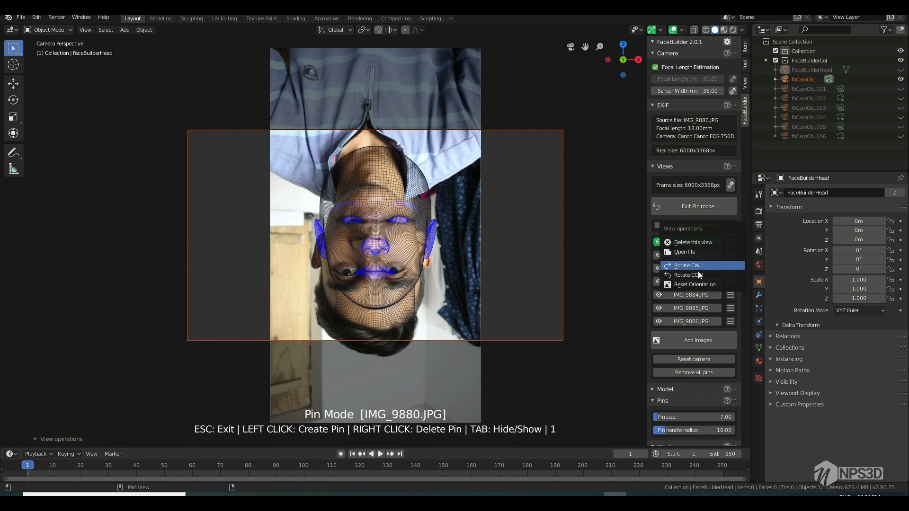
{"action": "left_click", "coordinate": [698, 268]}
{"action": "left_click", "coordinate": [731, 242]}
{"action": "left_click", "coordinate": [699, 242]}
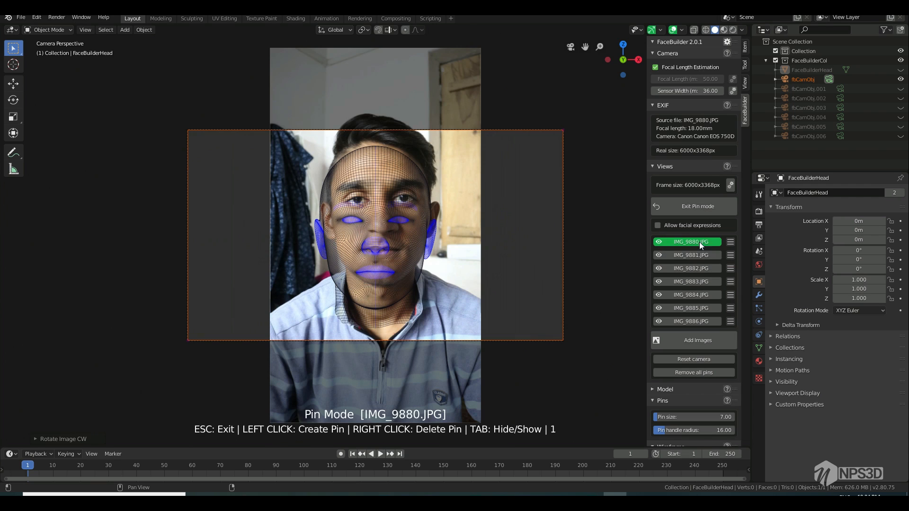
{"action": "left_click", "coordinate": [729, 255]}
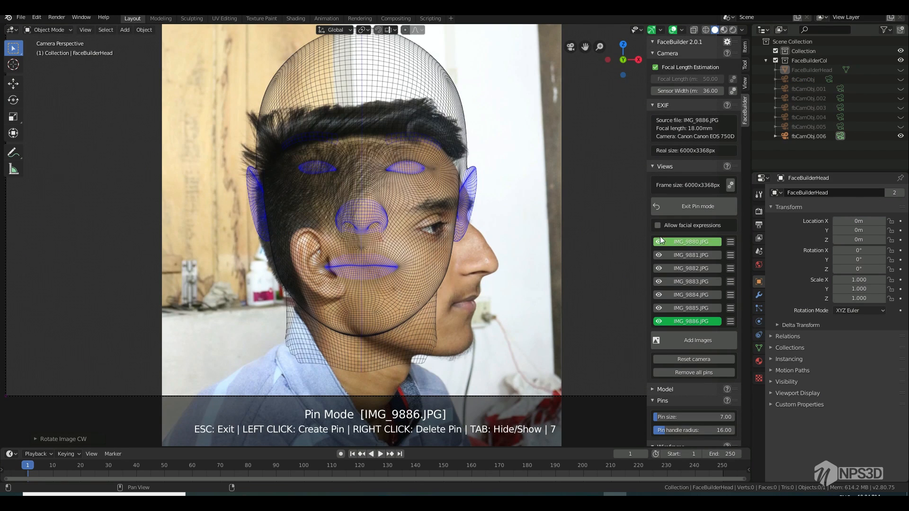
Step: Show the IMG_9880.JPG view and pin the head mesh to the nose tip and both inner eye corners
{"action": "left_click", "coordinate": [691, 242]}
{"action": "scroll", "coordinate": [379, 260], "scroll_direction": "up", "scroll_amount": 2}
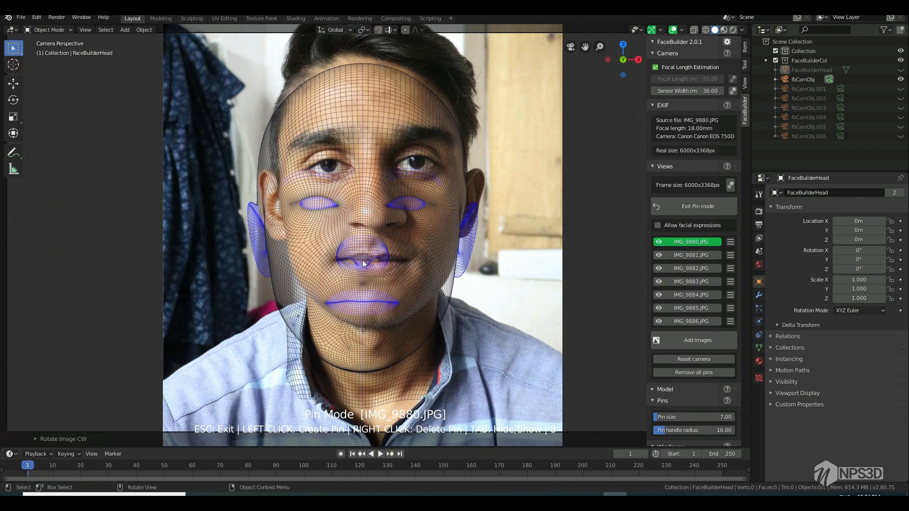
{"action": "left_click_drag", "start_coordinate": [364, 263], "coordinate": [377, 222]}
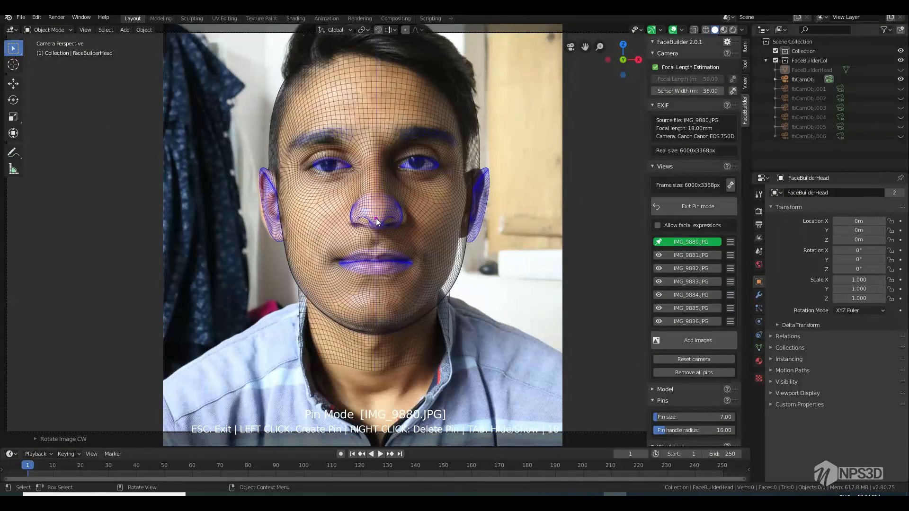
{"action": "left_click", "coordinate": [397, 167]}
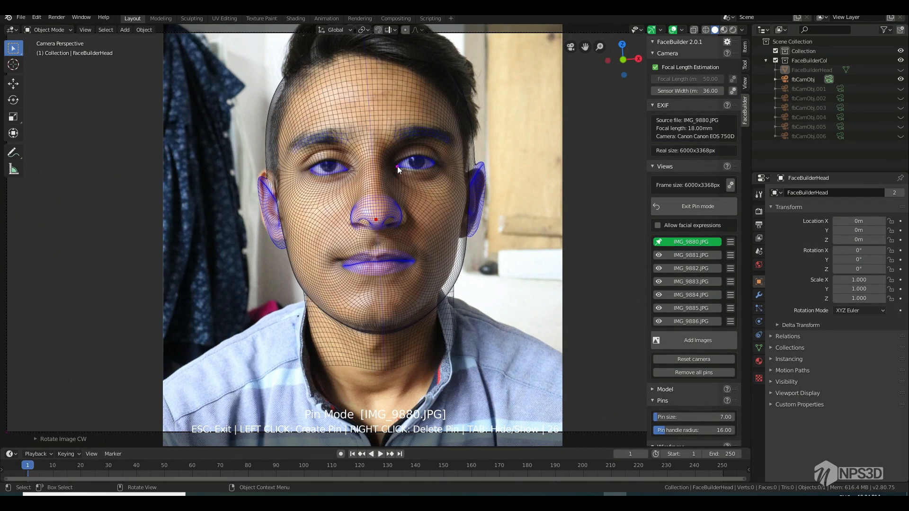
{"action": "left_click", "coordinate": [347, 168]}
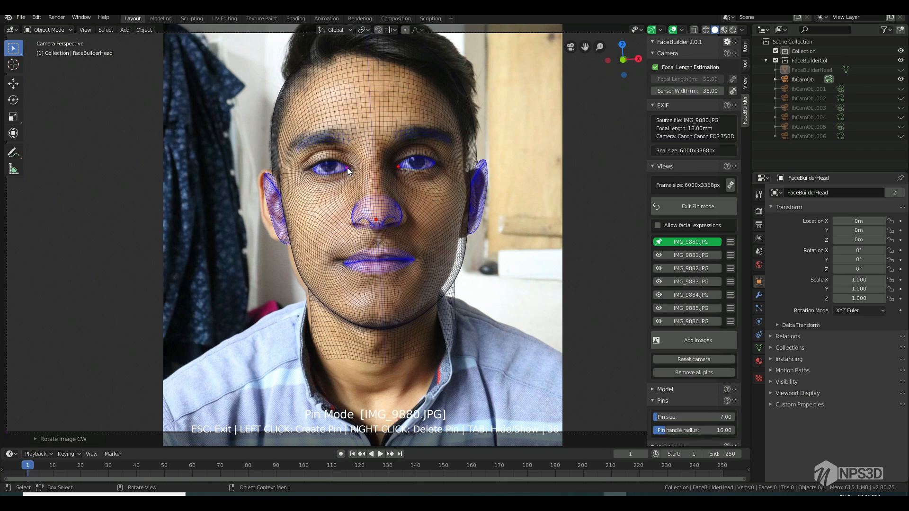
{"action": "left_click", "coordinate": [401, 223]}
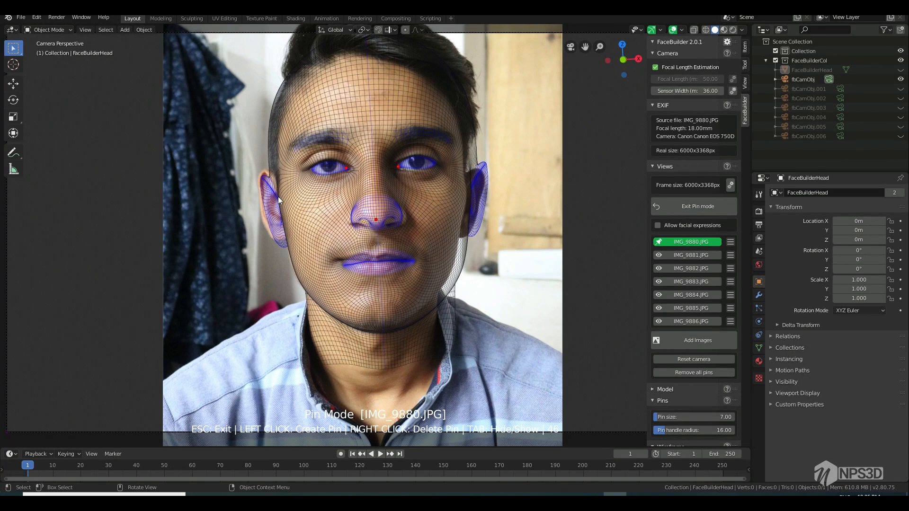
Step: Pin the mesh where both ears meet the face in IMG_9880.JPG, replacing the misplaced ear pin and readjusting the nose pin
{"action": "left_click", "coordinate": [272, 184]}
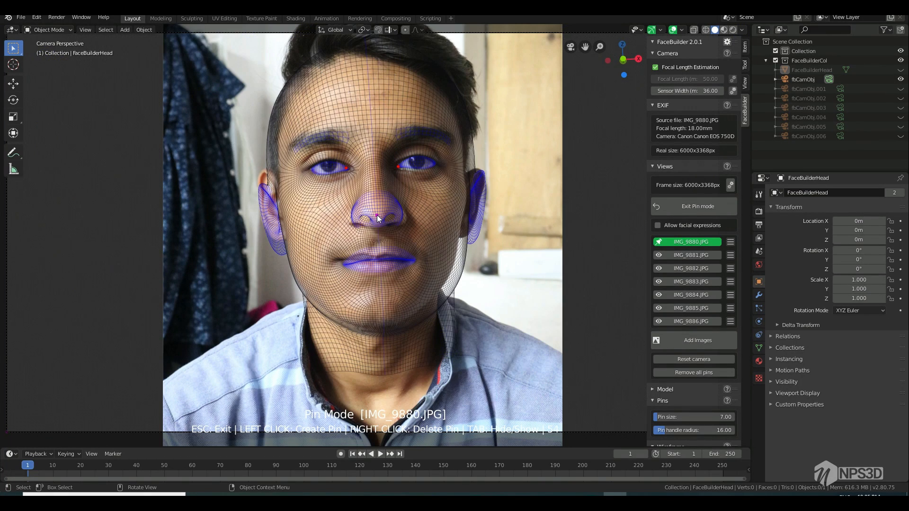
{"action": "left_click", "coordinate": [377, 217]}
{"action": "left_click_drag", "start_coordinate": [378, 218], "coordinate": [378, 224]}
{"action": "left_click", "coordinate": [272, 195]}
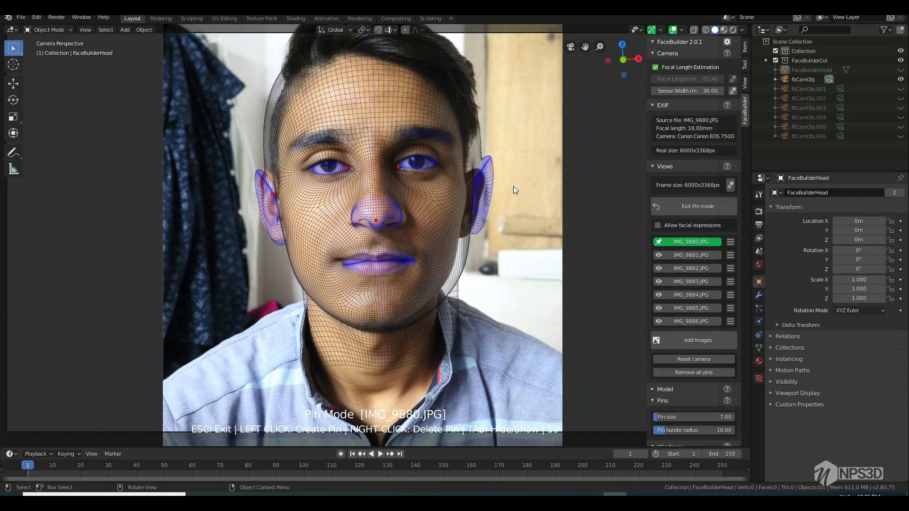
{"action": "left_click_drag", "start_coordinate": [467, 183], "coordinate": [457, 208]}
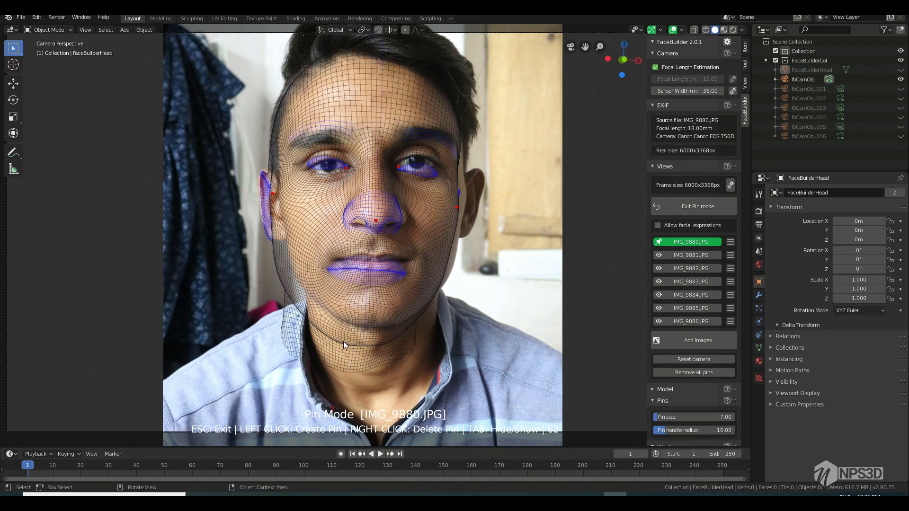
{"action": "right_click", "coordinate": [472, 211]}
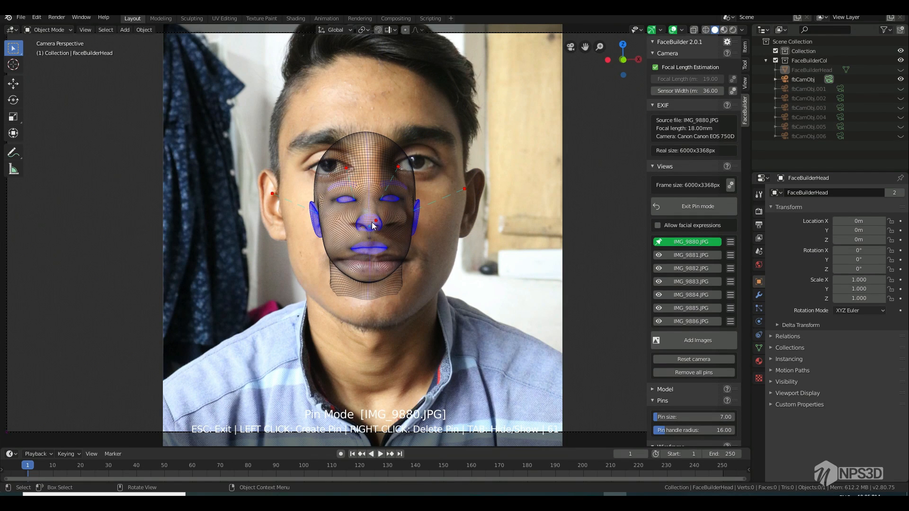
{"action": "left_click_drag", "start_coordinate": [374, 224], "coordinate": [378, 220]}
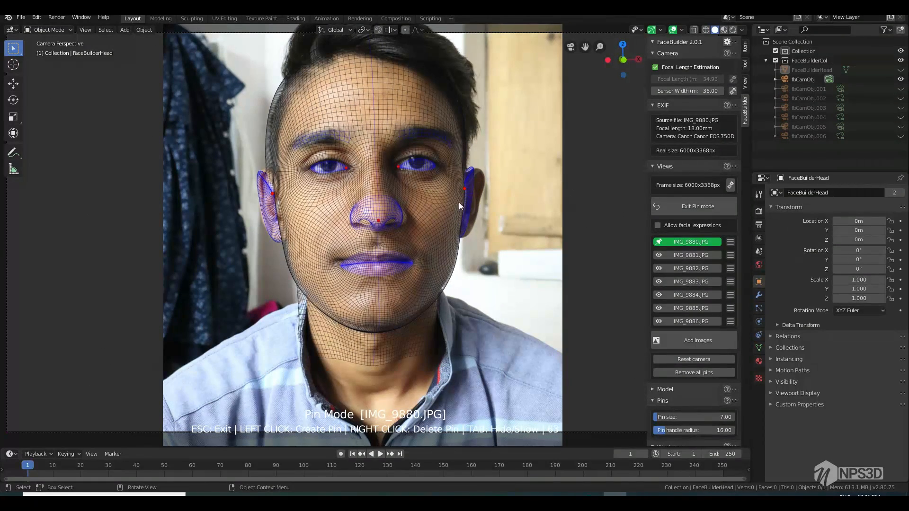
{"action": "left_click_drag", "start_coordinate": [464, 190], "coordinate": [466, 188]}
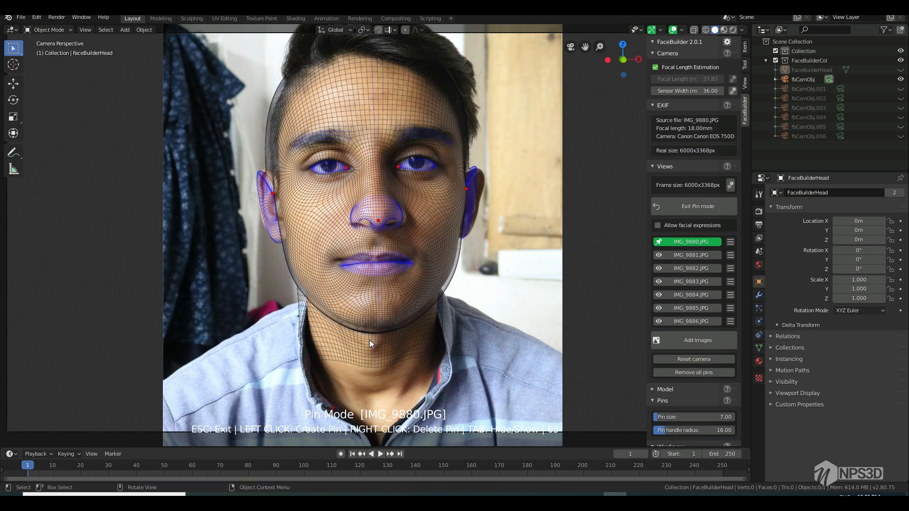
Step: Pin the mesh to the chin and the side of the nostril, and fine-tune the existing ear pin
{"action": "left_click_drag", "start_coordinate": [373, 329], "coordinate": [374, 322]}
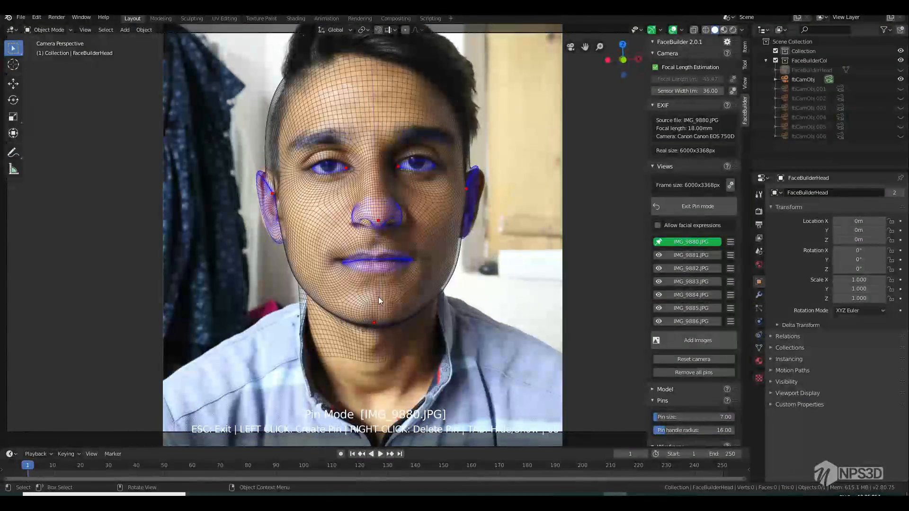
{"action": "left_click_drag", "start_coordinate": [397, 225], "coordinate": [402, 225]}
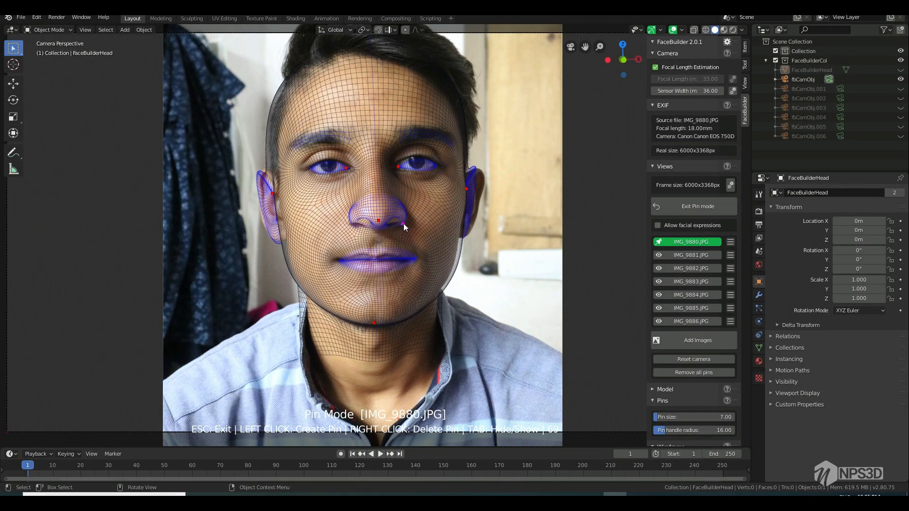
{"action": "left_click_drag", "start_coordinate": [273, 194], "coordinate": [272, 194]}
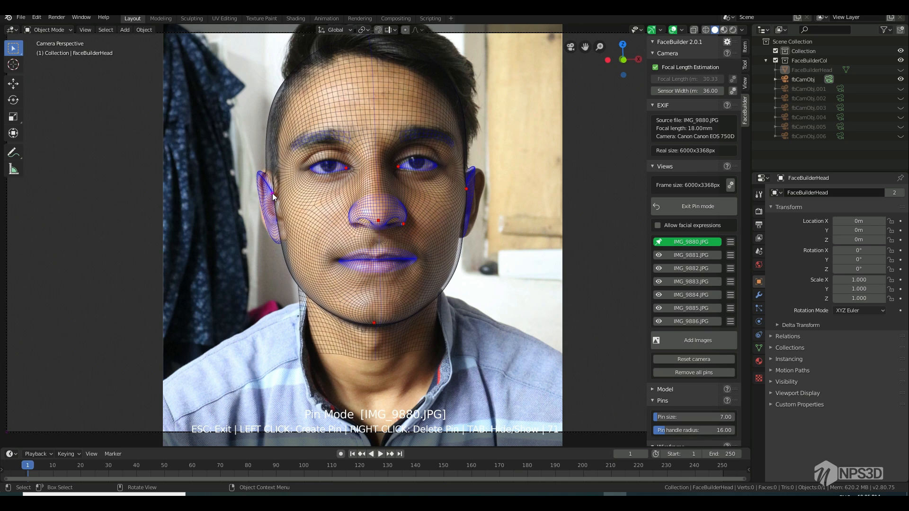
Step: Pin the lobe, lower outer edge and upper tip of the ear on the photo's left side
{"action": "left_click", "coordinate": [282, 239]}
{"action": "left_click_drag", "start_coordinate": [284, 239], "coordinate": [265, 228]}
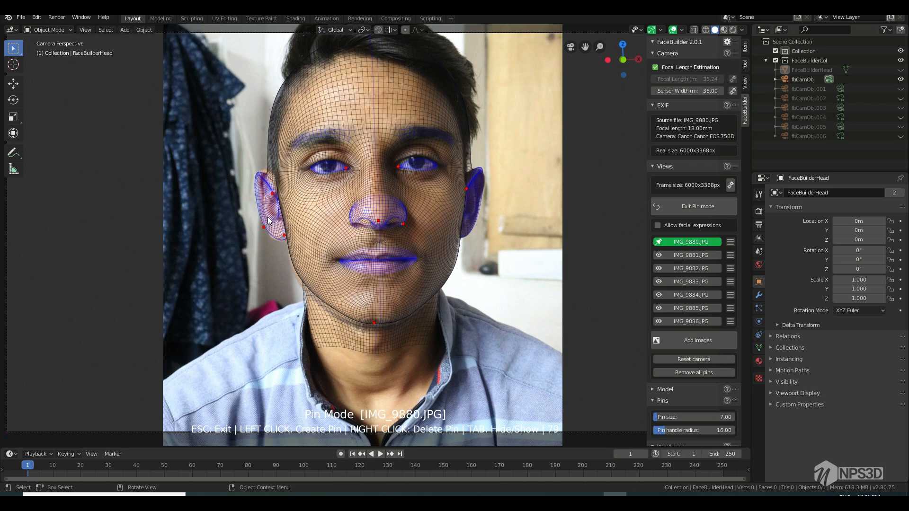
{"action": "left_click_drag", "start_coordinate": [262, 177], "coordinate": [266, 172]}
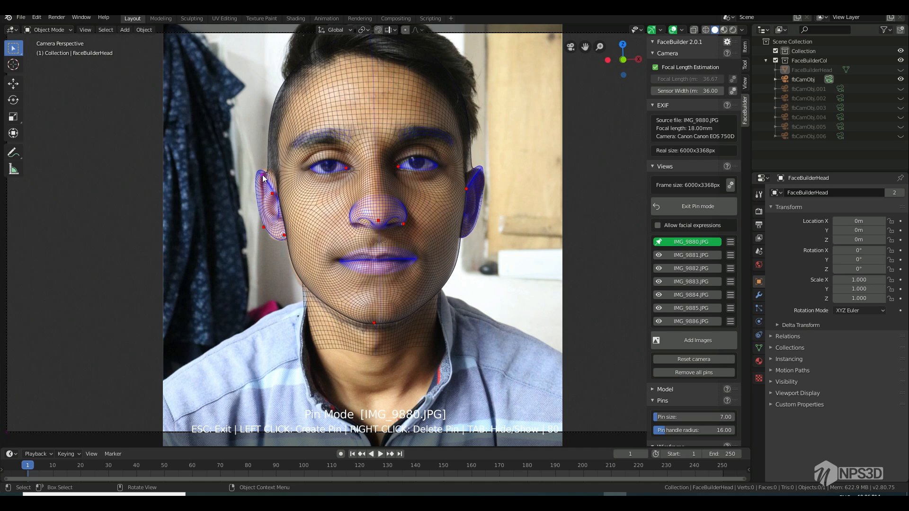
Step: Pin the base and tip of the opposite ear, plus the temple and jawline on that side
{"action": "left_click", "coordinate": [459, 236]}
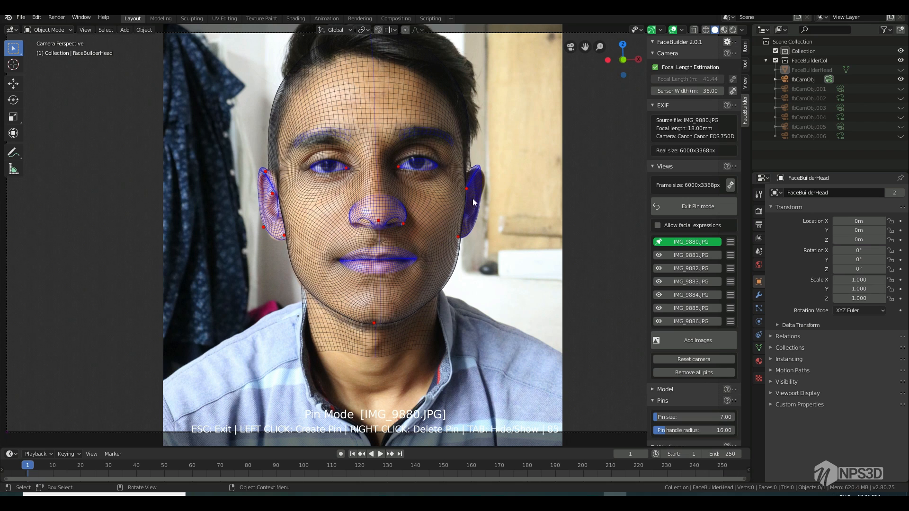
{"action": "left_click", "coordinate": [480, 169]}
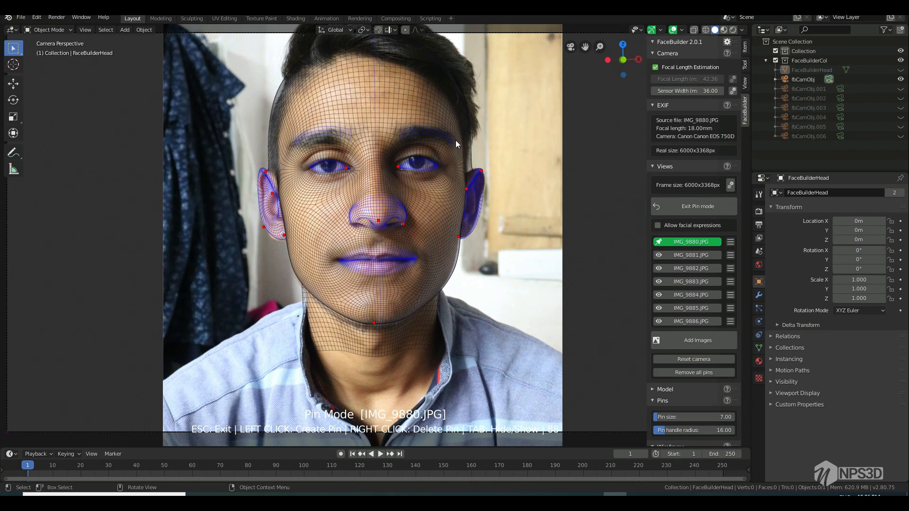
{"action": "left_click", "coordinate": [464, 157]}
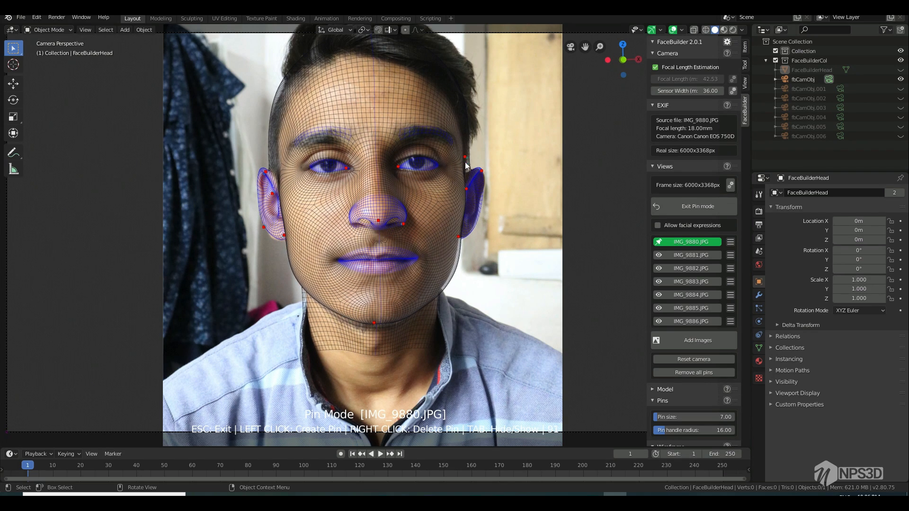
{"action": "left_click", "coordinate": [445, 279]}
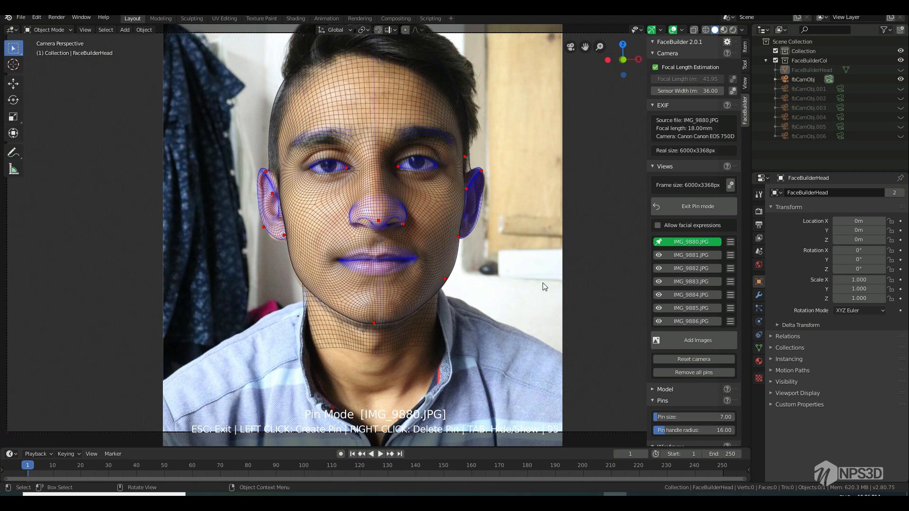
Step: Show the IMG_9881.JPG view and pin the head mesh to the nose, the eye corners and the ear
{"action": "left_click", "coordinate": [691, 256]}
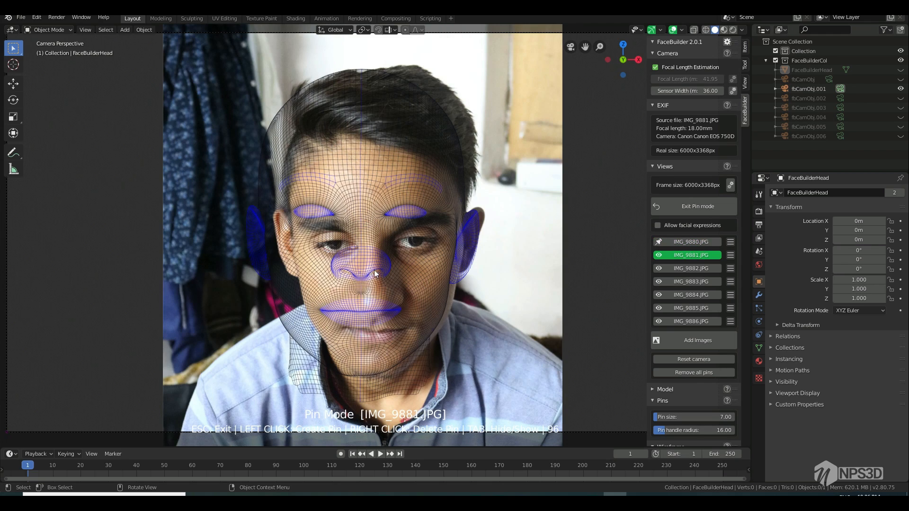
{"action": "left_click_drag", "start_coordinate": [367, 283], "coordinate": [380, 307]}
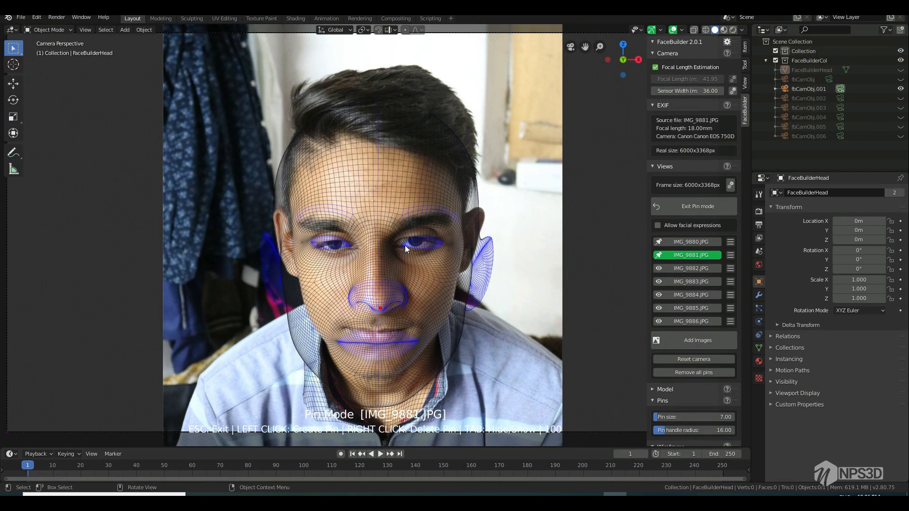
{"action": "left_click_drag", "start_coordinate": [405, 246], "coordinate": [432, 243]}
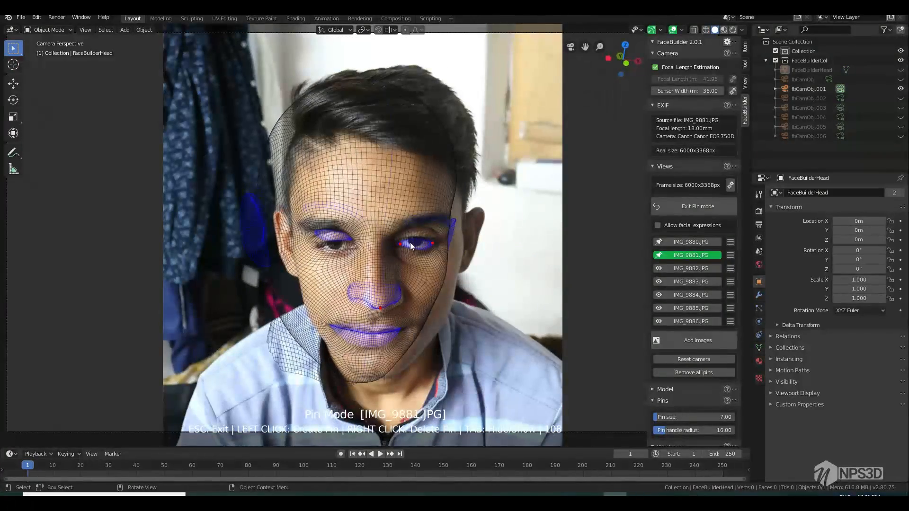
{"action": "left_click", "coordinate": [312, 234]}
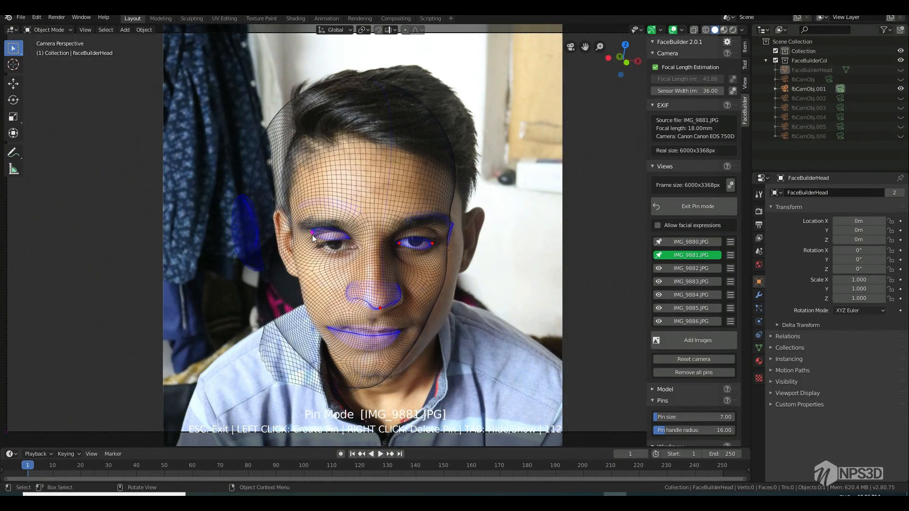
{"action": "left_click_drag", "start_coordinate": [312, 234], "coordinate": [320, 246]}
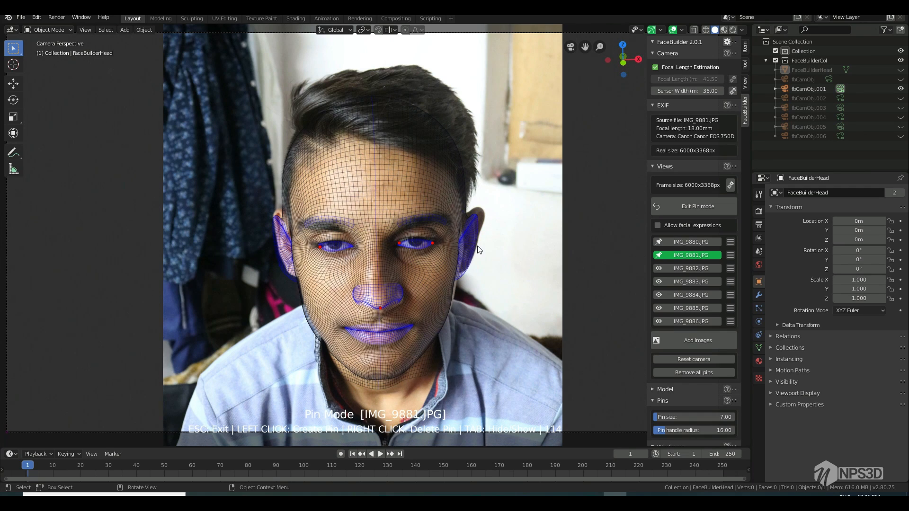
{"action": "left_click_drag", "start_coordinate": [463, 241], "coordinate": [464, 232]}
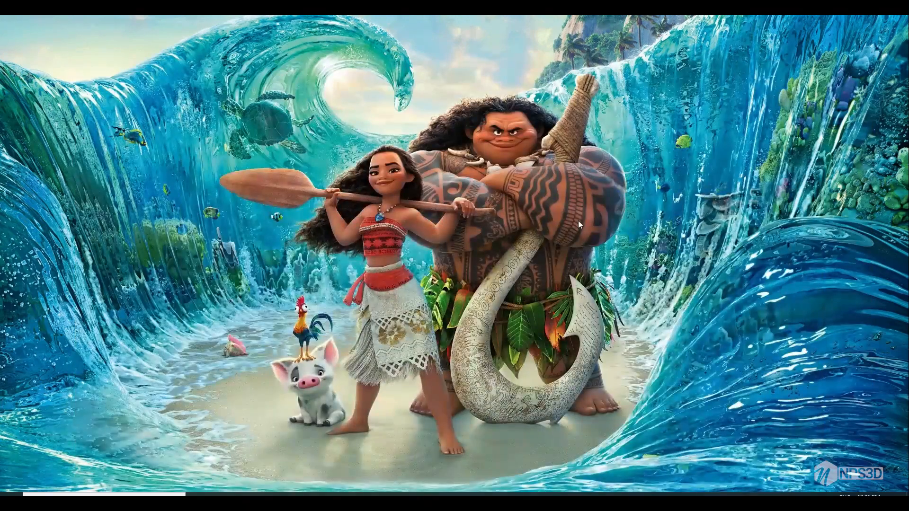
Step: Switch to After Effects and examine the krishna head and Hinge_01 models in the Element scene setup of composition final 2
{"action": "left_click", "coordinate": [398, 494]}
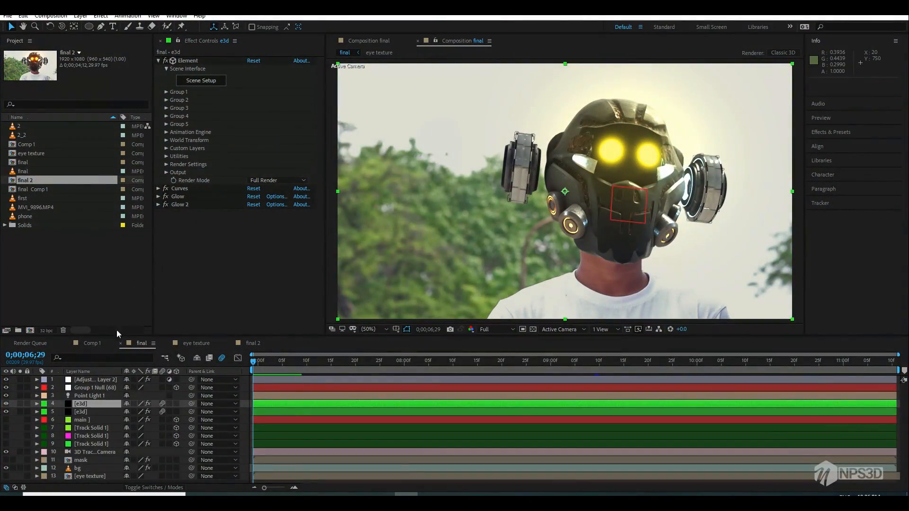
{"action": "left_click", "coordinate": [204, 344]}
{"action": "left_click", "coordinate": [252, 344]}
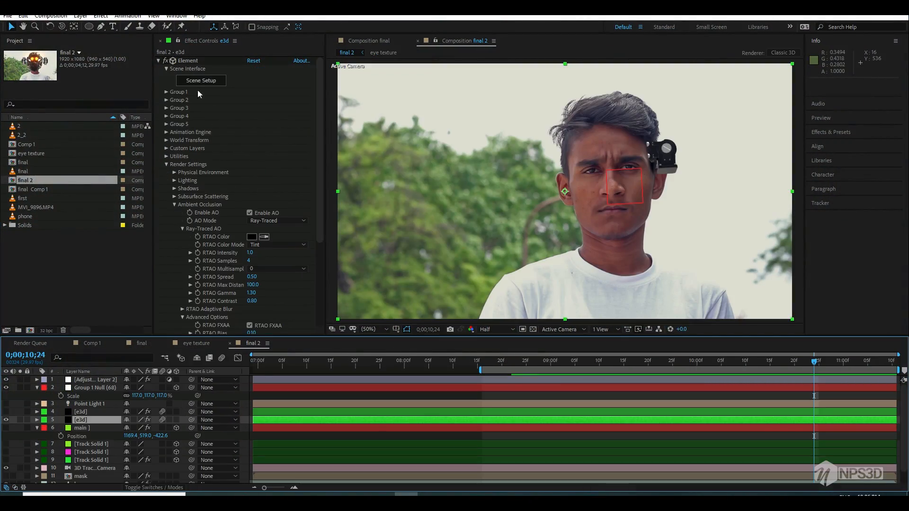
{"action": "left_click", "coordinate": [254, 114]}
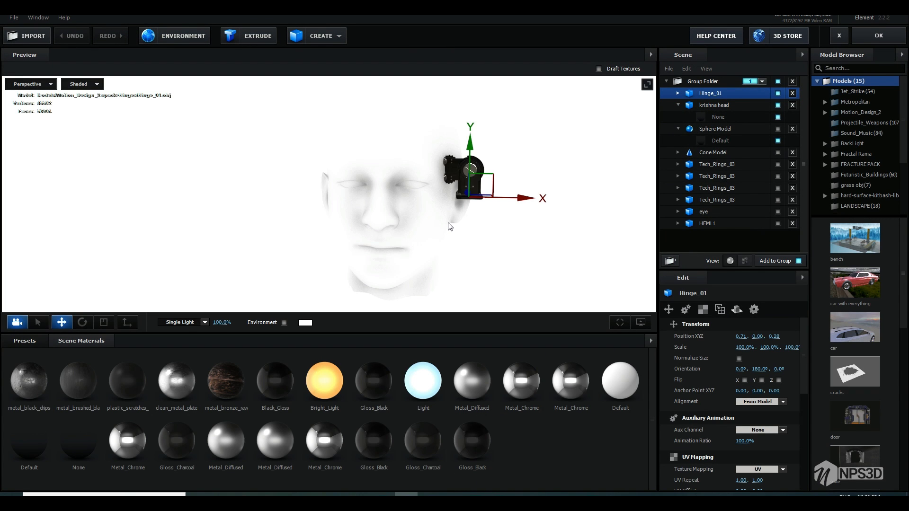
{"action": "left_click_drag", "start_coordinate": [452, 246], "coordinate": [450, 240]}
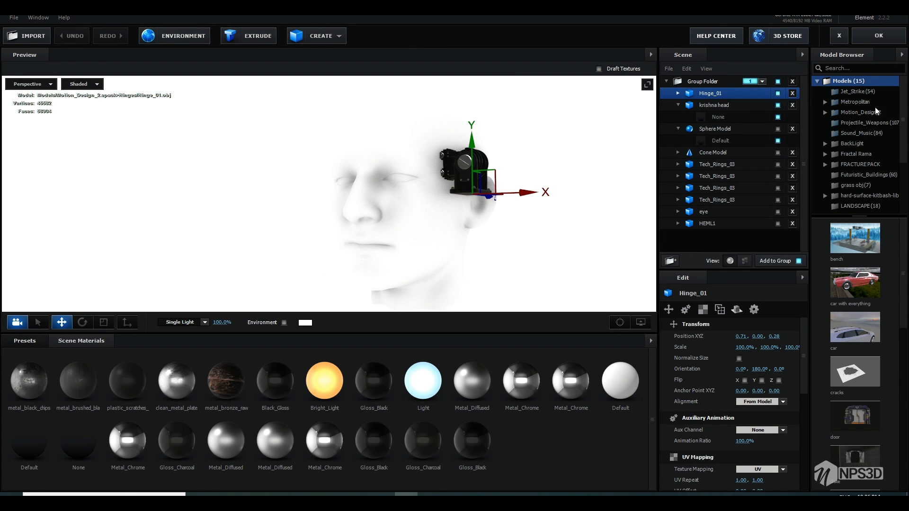
{"action": "left_click", "coordinate": [872, 40]}
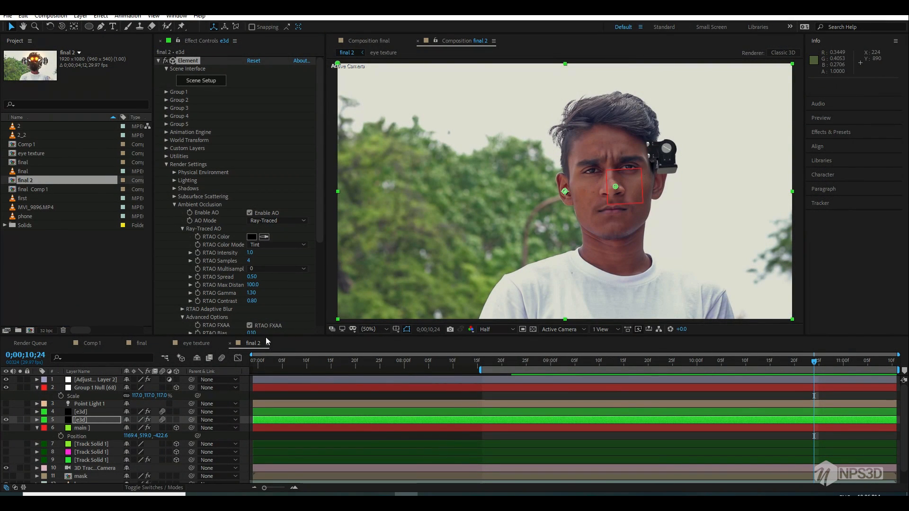
Step: Open the final composition and play a preview of the robot helmet shot
{"action": "left_click", "coordinate": [193, 344]}
{"action": "left_click", "coordinate": [141, 343]}
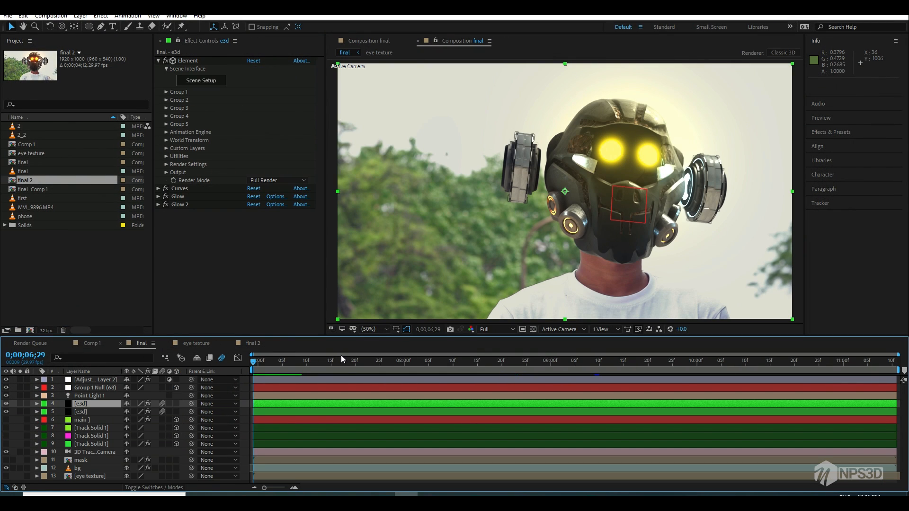
{"action": "key", "text": "space"}
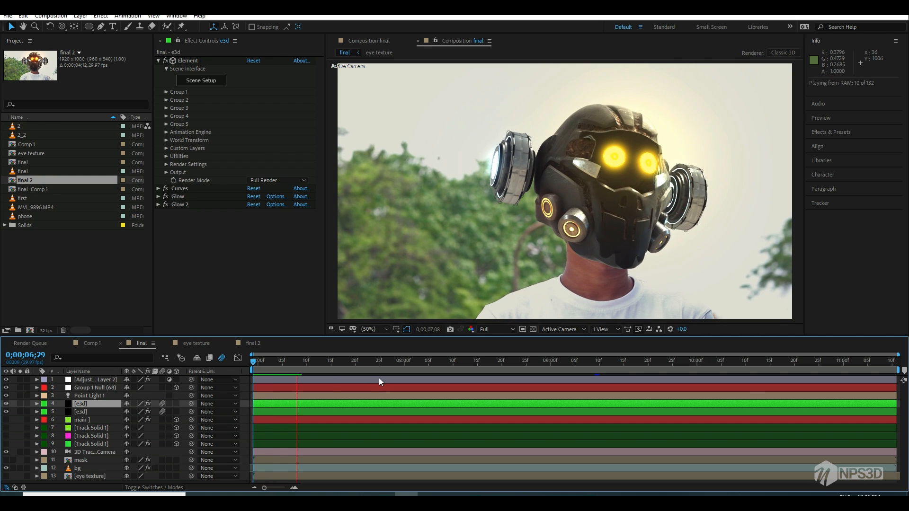